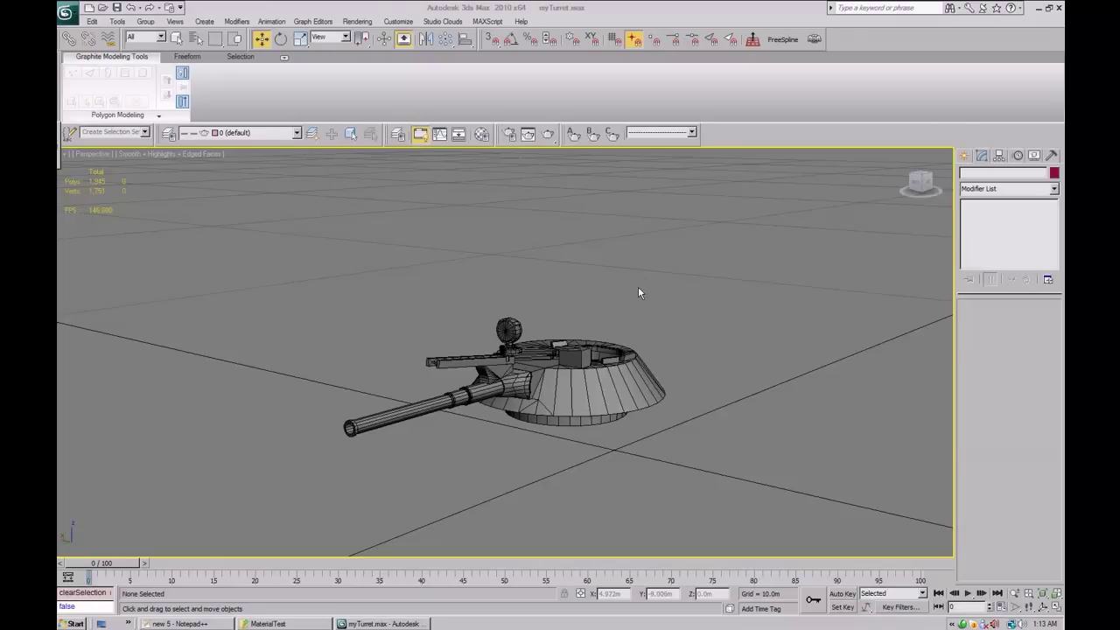
Examine the turret model from several angles in the perspective view.
alt+middle_drag(618, 307, 701, 322)
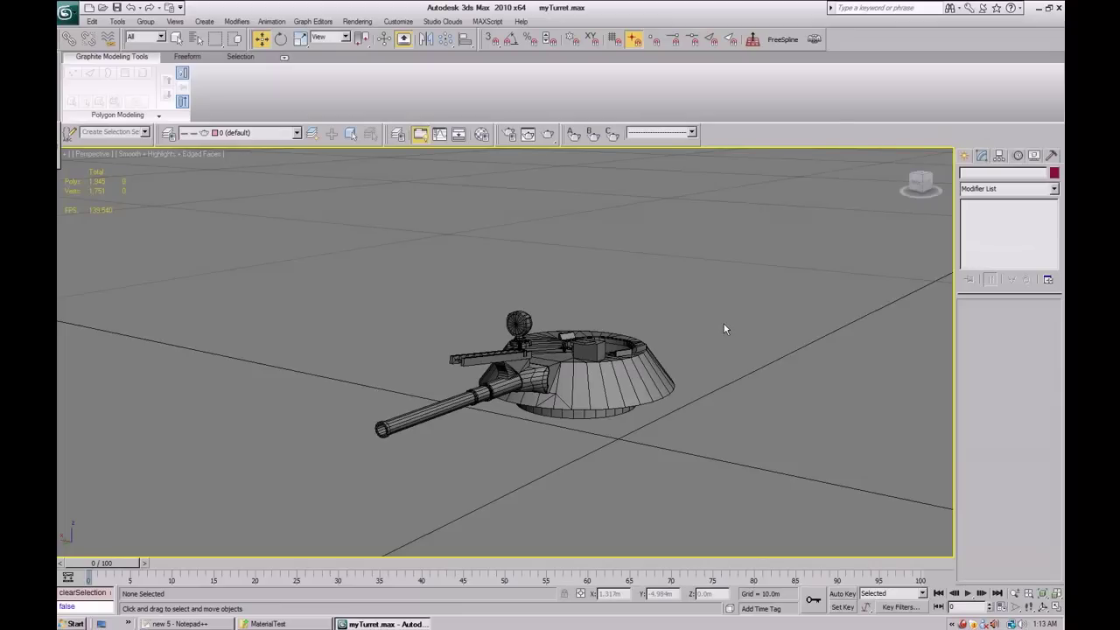
alt+middle_drag(724, 329, 673, 344)
drag(238, 233, 875, 505)
alt+middle_drag(790, 420, 826, 425)
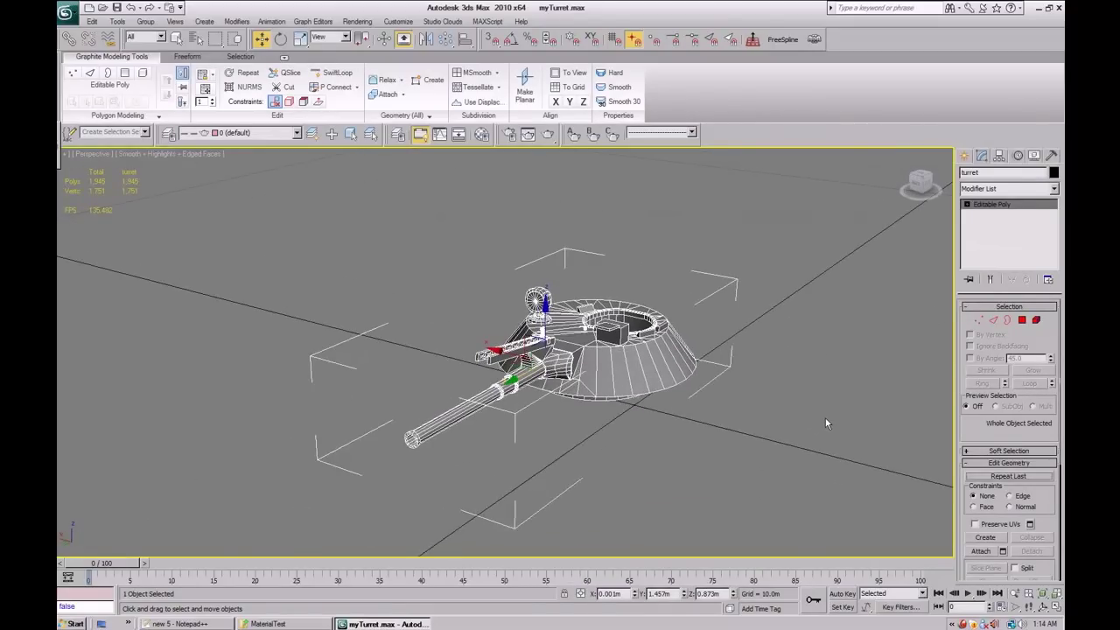
click(826, 424)
alt+middle_drag(825, 420, 743, 428)
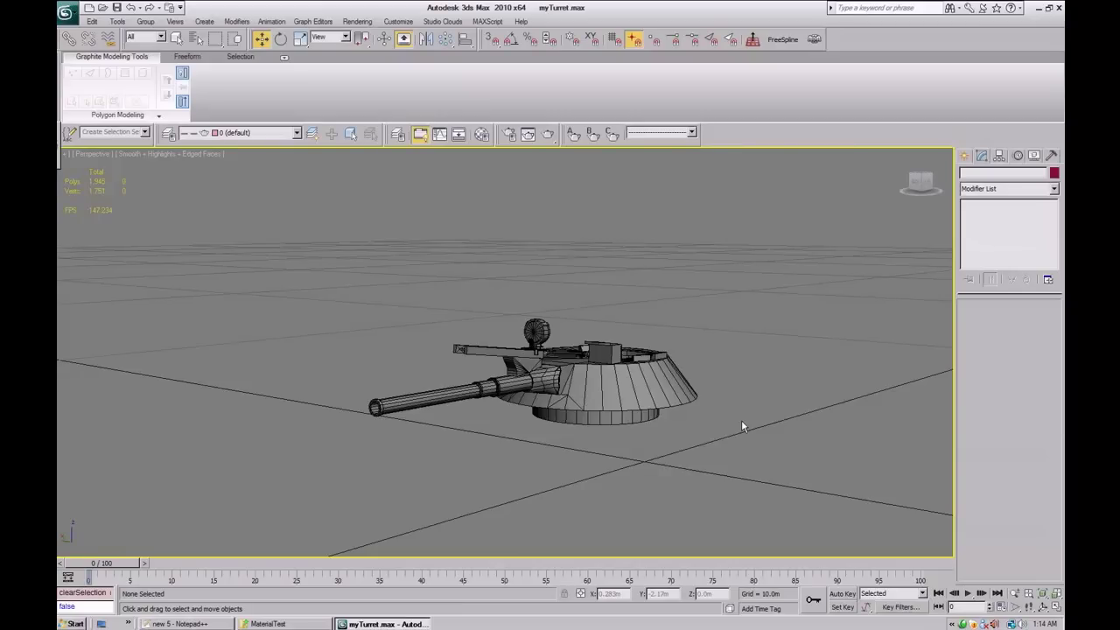
alt+middle_drag(741, 421, 723, 427)
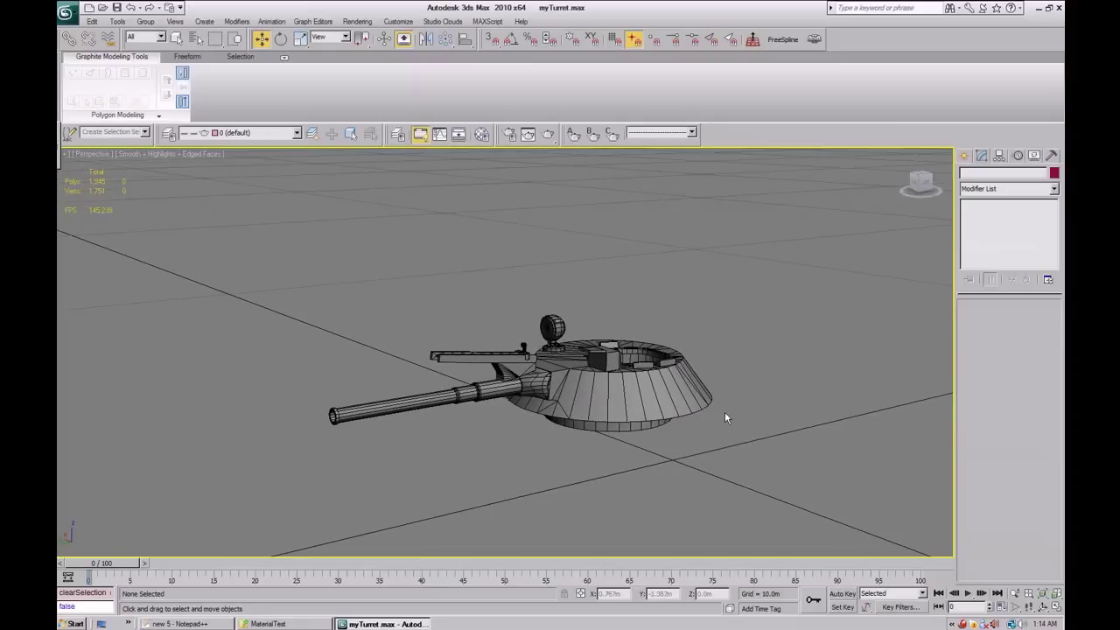
Select the whole turret object and inspect its mesh up close from both sides.
drag(763, 505, 284, 263)
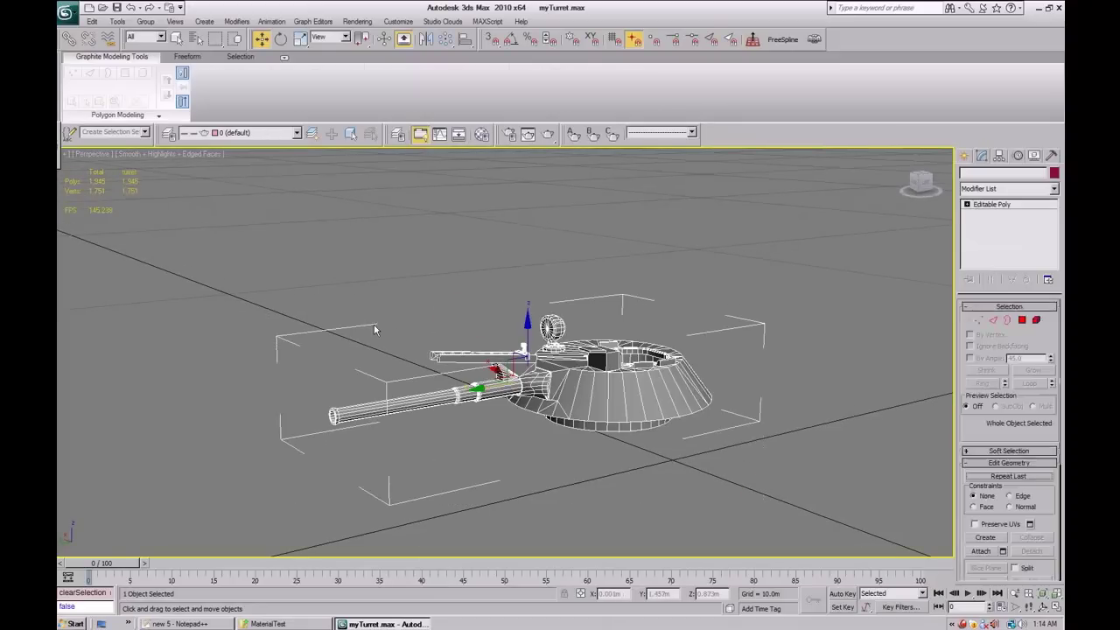
middle_drag(631, 390, 574, 405)
scroll(649, 380, up, 2)
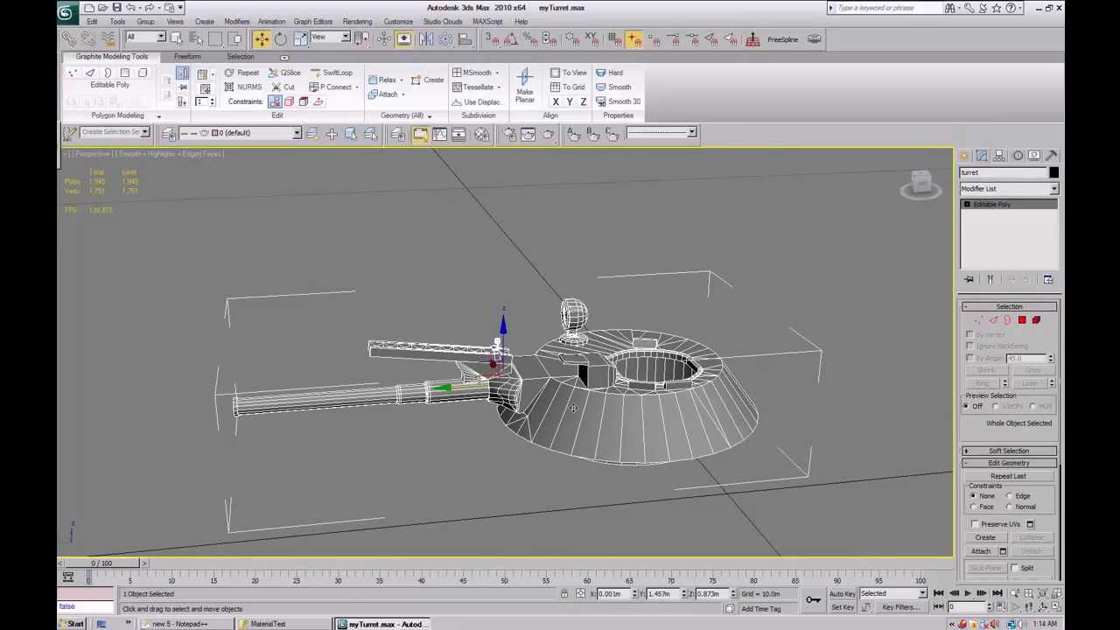
alt+middle_drag(573, 407, 708, 444)
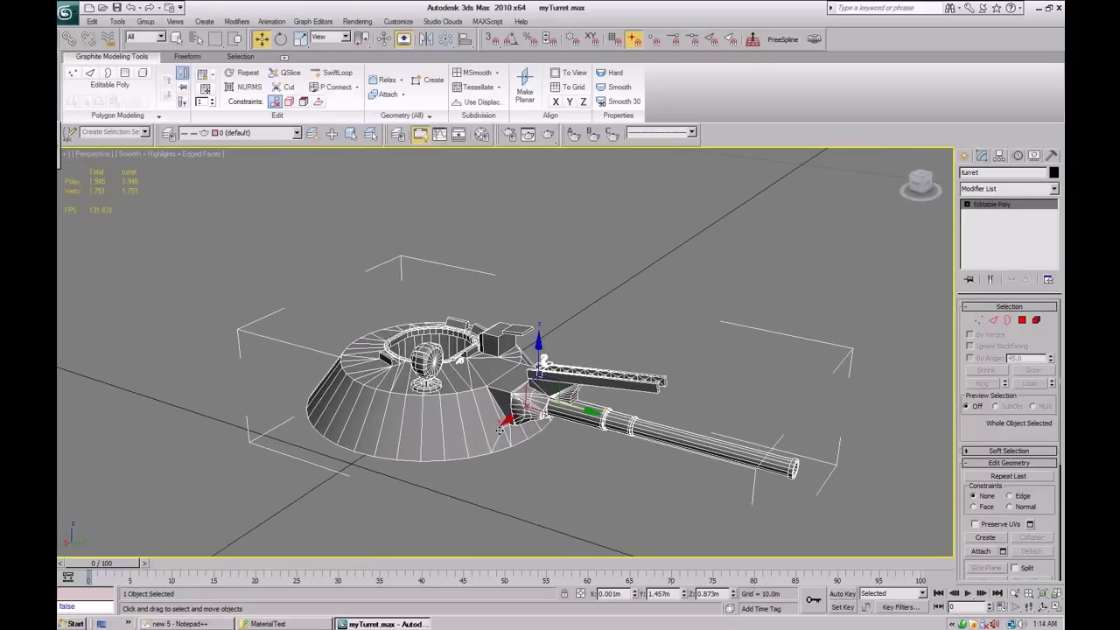
middle_drag(495, 431, 456, 420)
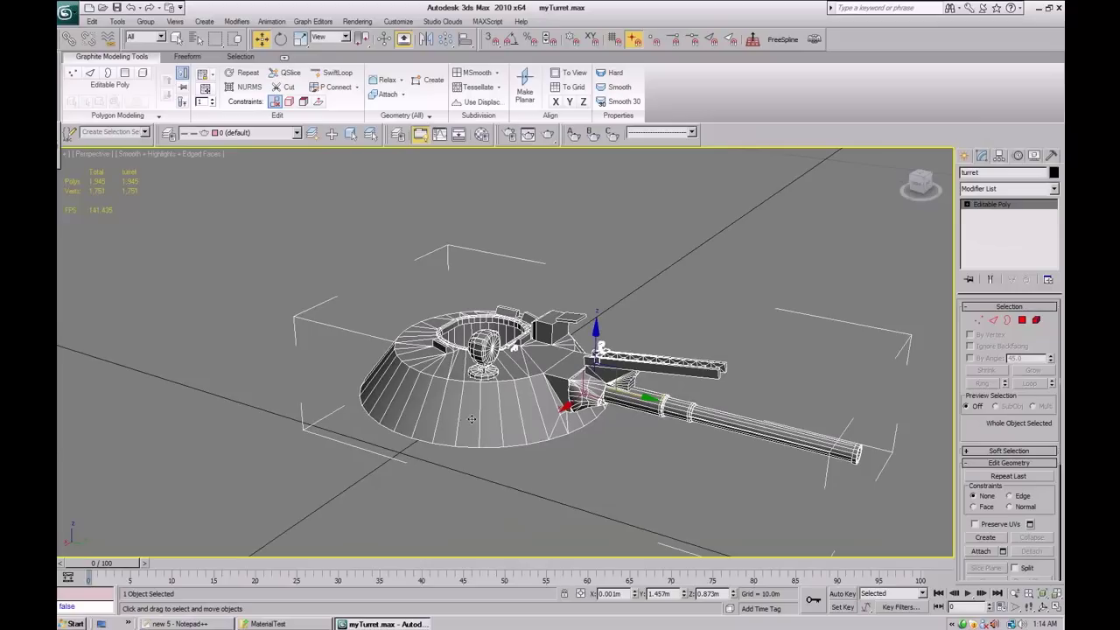
alt+middle_drag(522, 401, 436, 414)
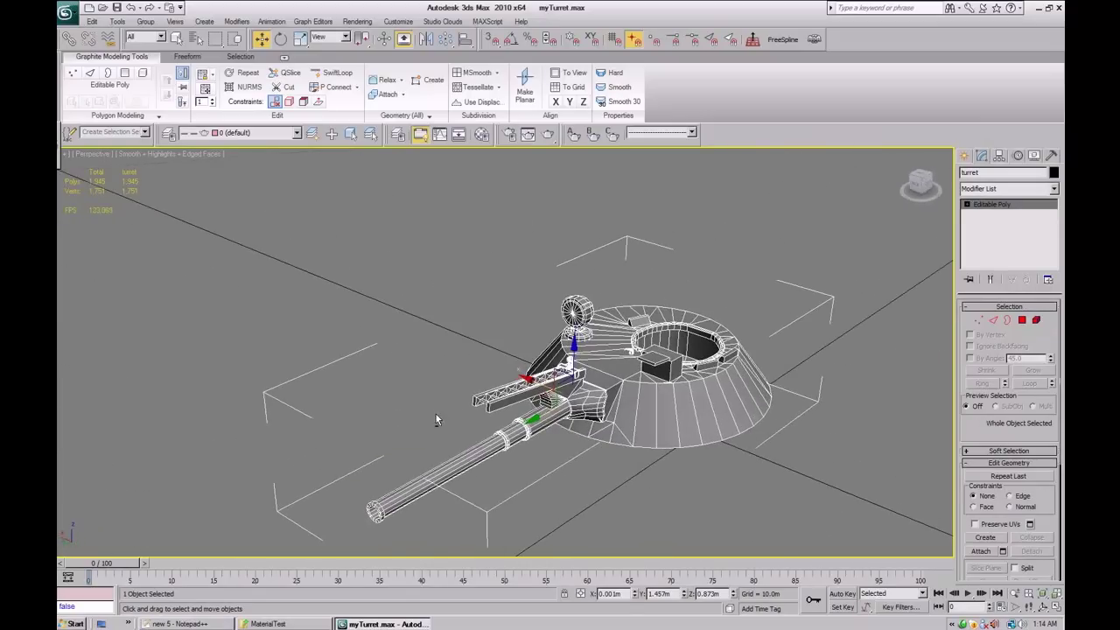
At polygon level, remove smoothing group 1 from two adjacent faces on the turret's sloped side.
click(1022, 319)
scroll(977, 432, down, 10)
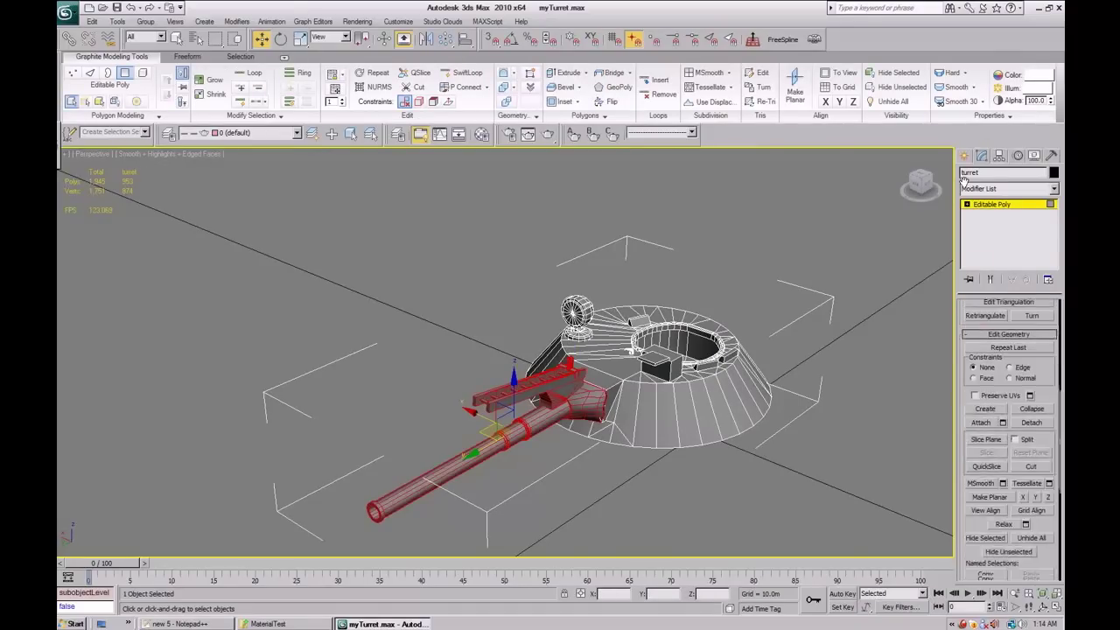
scroll(966, 426, down, 2)
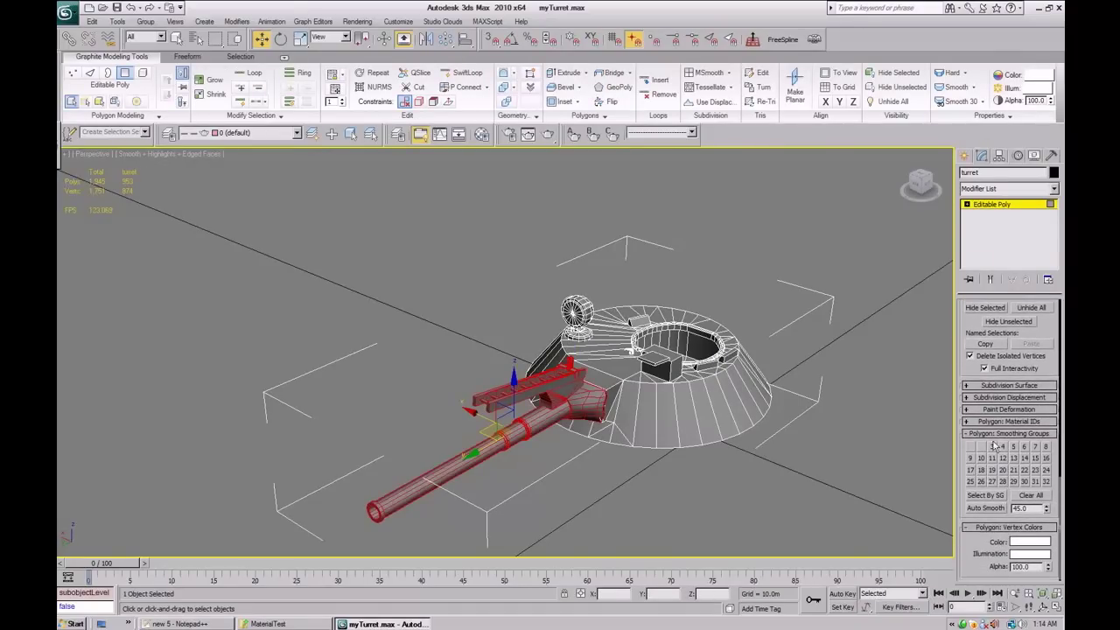
alt+middle_drag(754, 426, 638, 388)
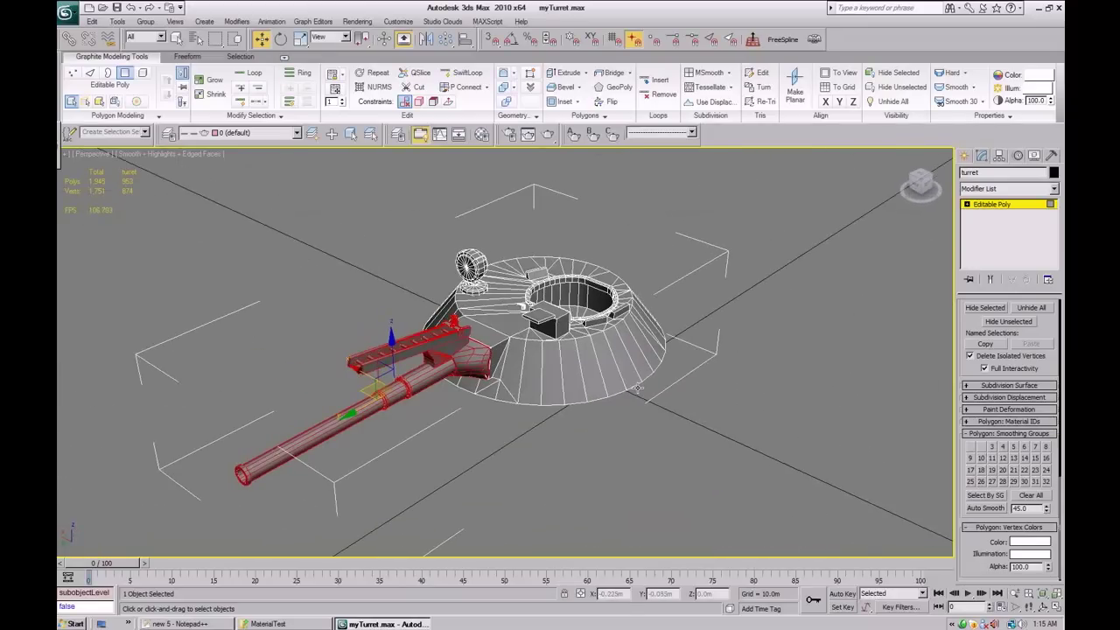
scroll(612, 402, up, 10)
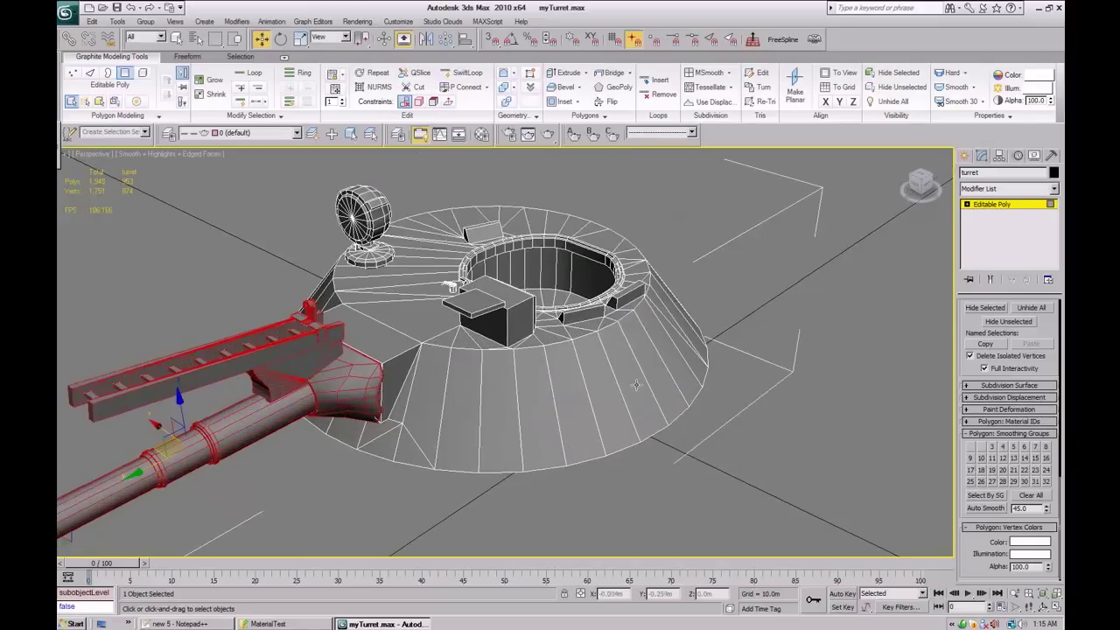
click(528, 357)
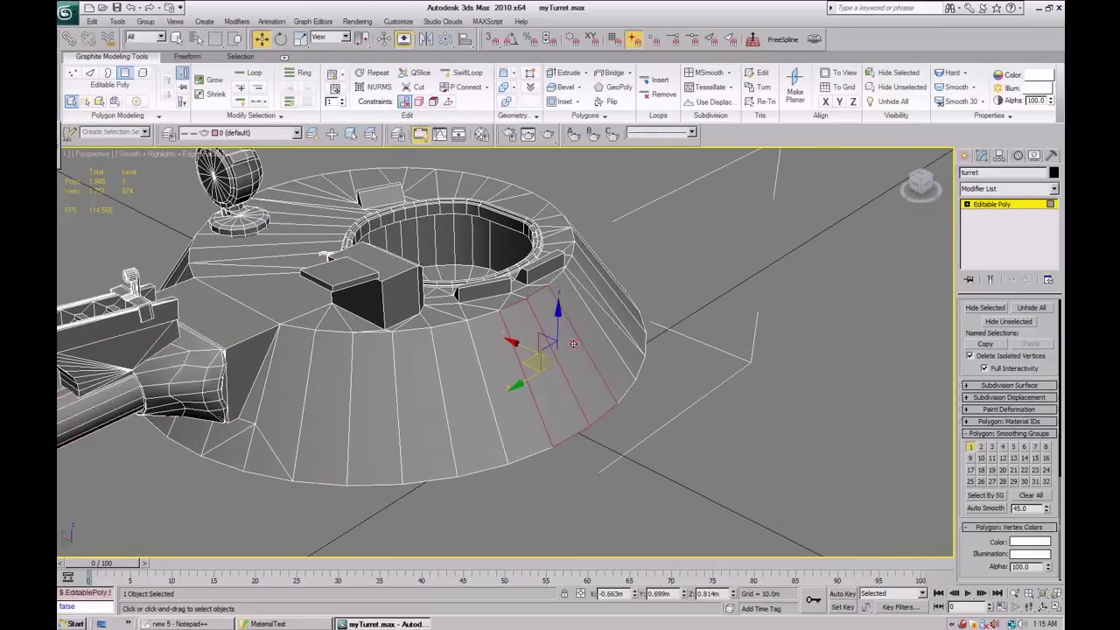
click(969, 448)
click(805, 440)
Check the shading of the turret's sloped side with edge lines hidden, and restore the edged display.
mouse_move(634, 395)
alt+middle_down()
mouse_move(631, 381)
mouse_move(557, 371)
alt+middle_up()
key(F4)
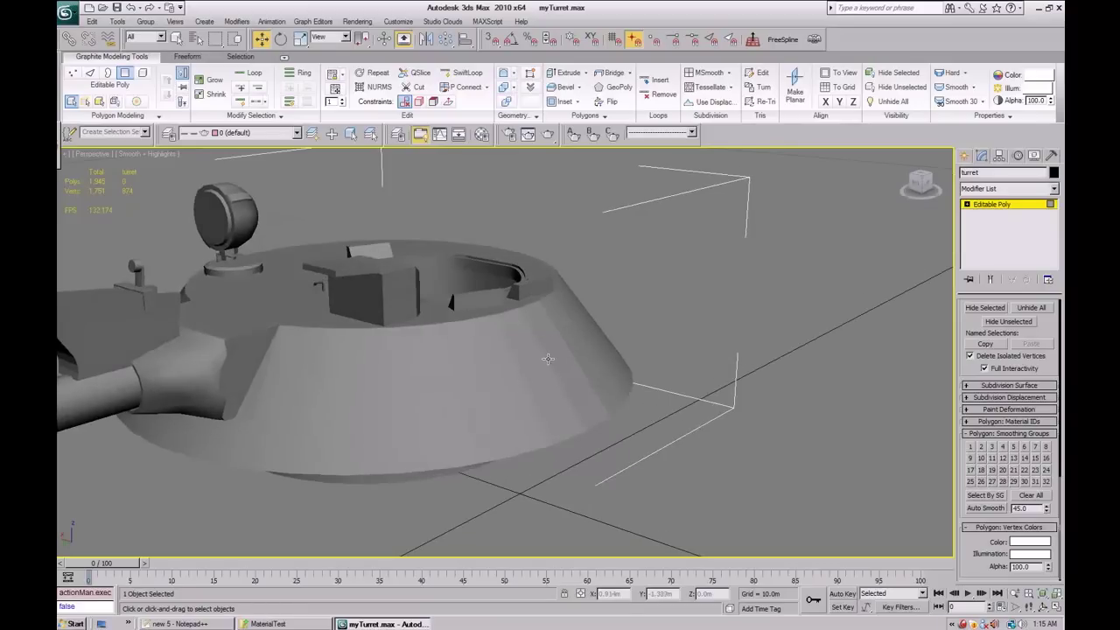
key(F3)
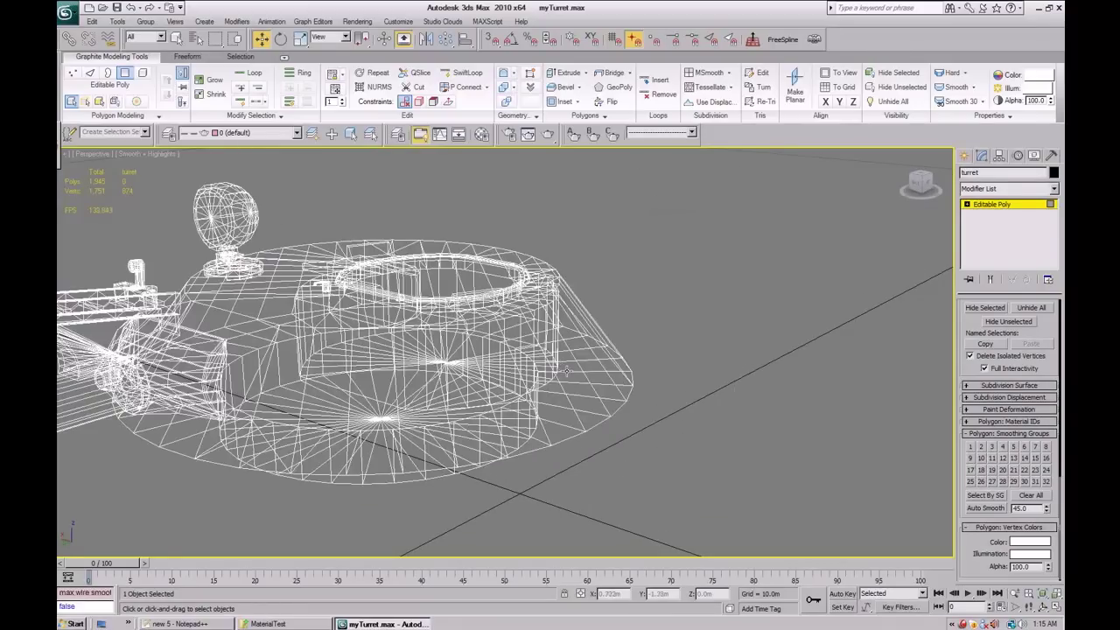
key(F4)
Reassign smoothing group 1 to the two adjacent sloped-side faces and leave polygon editing.
click(536, 371)
ctrl+click(561, 357)
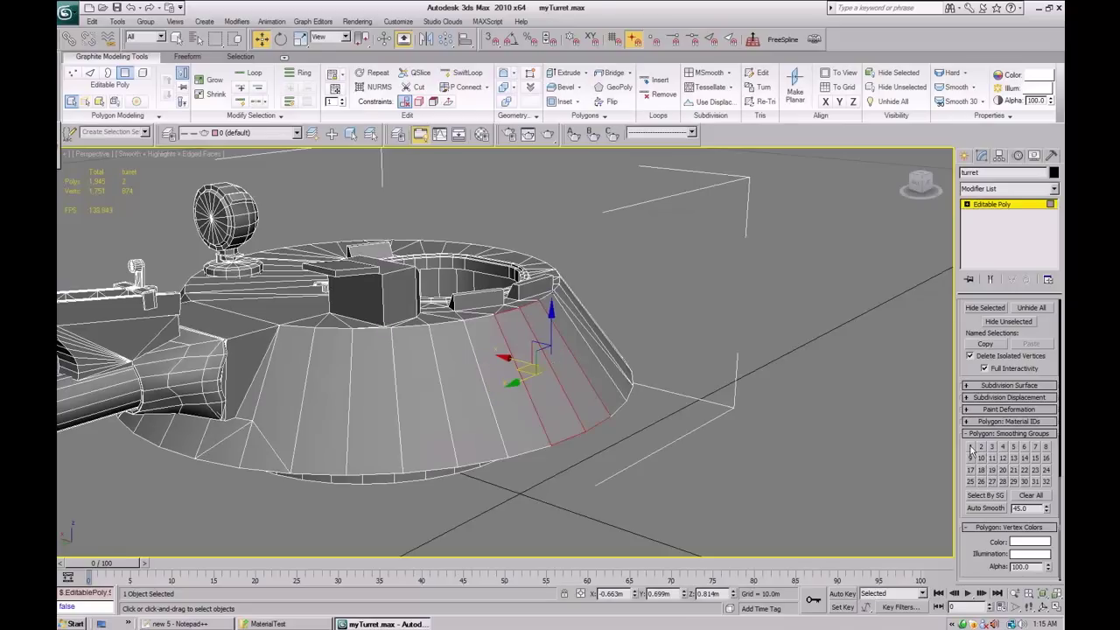
alt+middle_drag(867, 437, 679, 438)
click(637, 450)
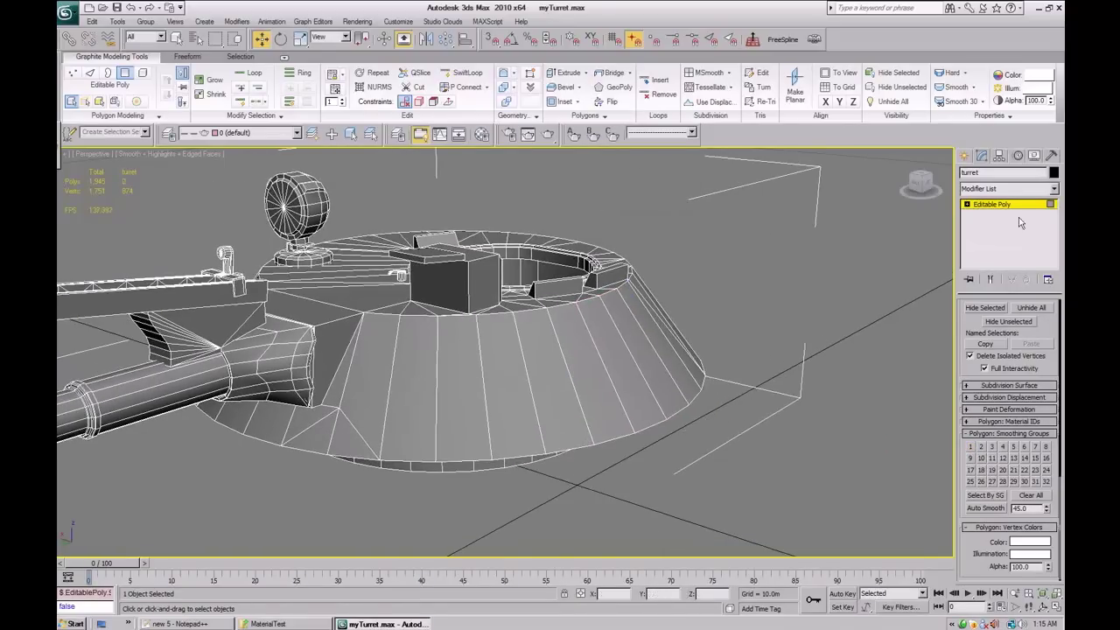
click(999, 205)
Inspect the smoothing groups of the flat face on top of the turret between the gun mount and the hatch.
alt+middle_drag(654, 345, 518, 215)
alt+middle_drag(544, 302, 434, 321)
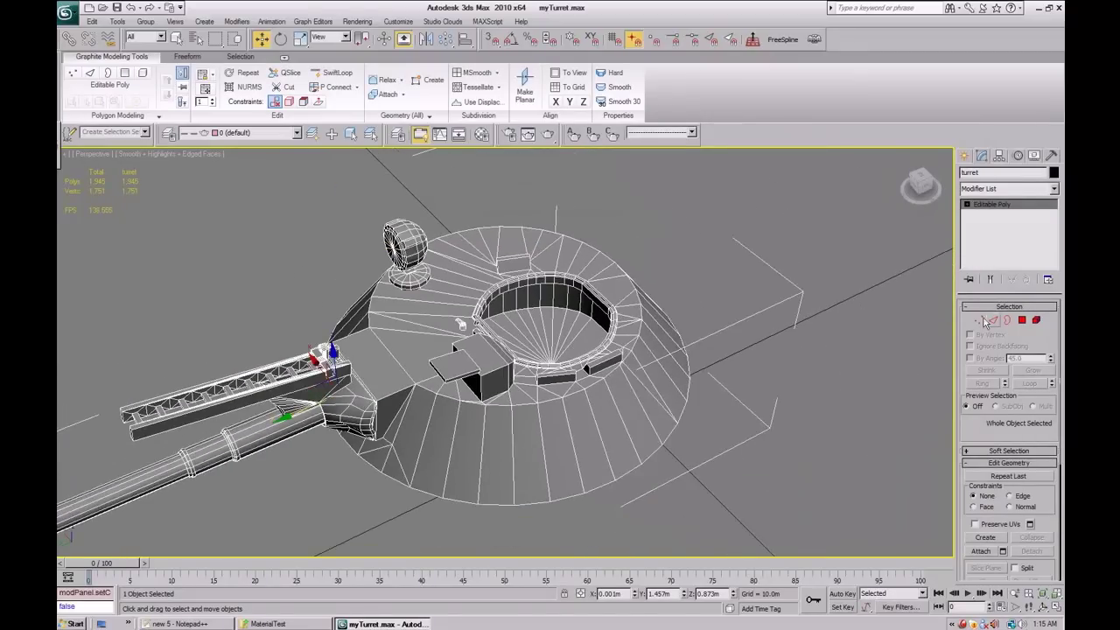
click(1022, 320)
click(408, 352)
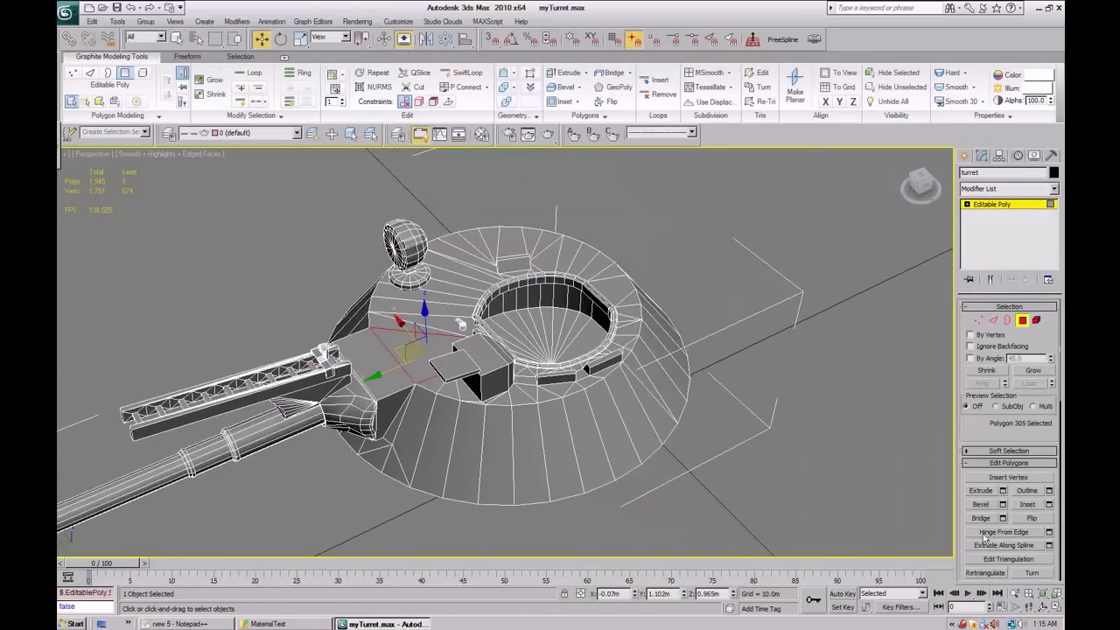
drag(961, 541, 906, 4)
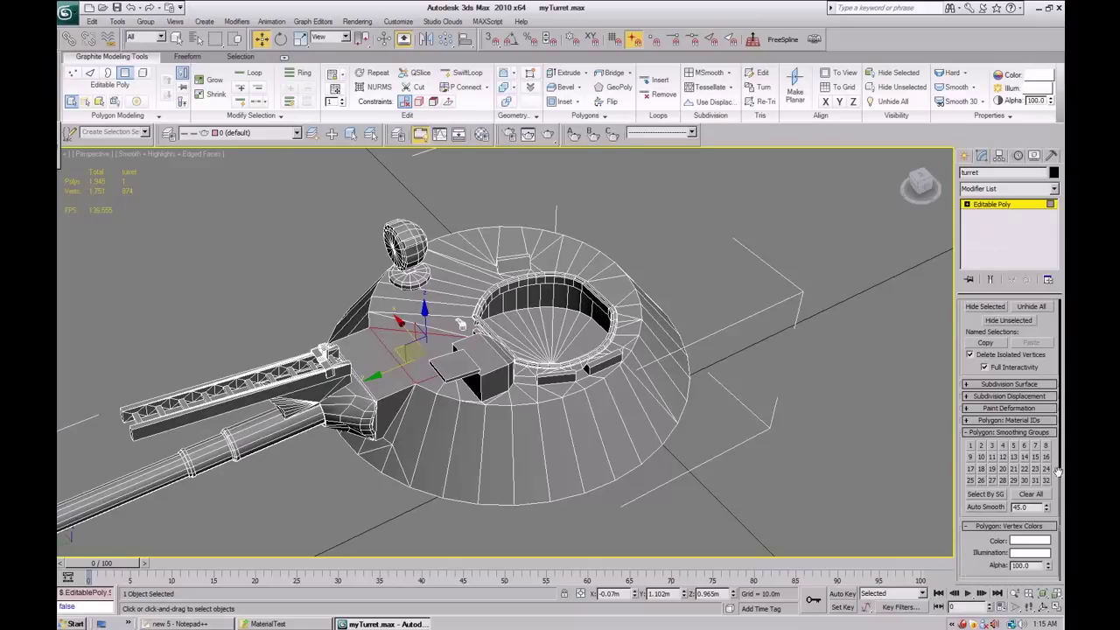
click(991, 205)
alt+middle_drag(528, 226, 614, 410)
alt+middle_drag(515, 331, 542, 309)
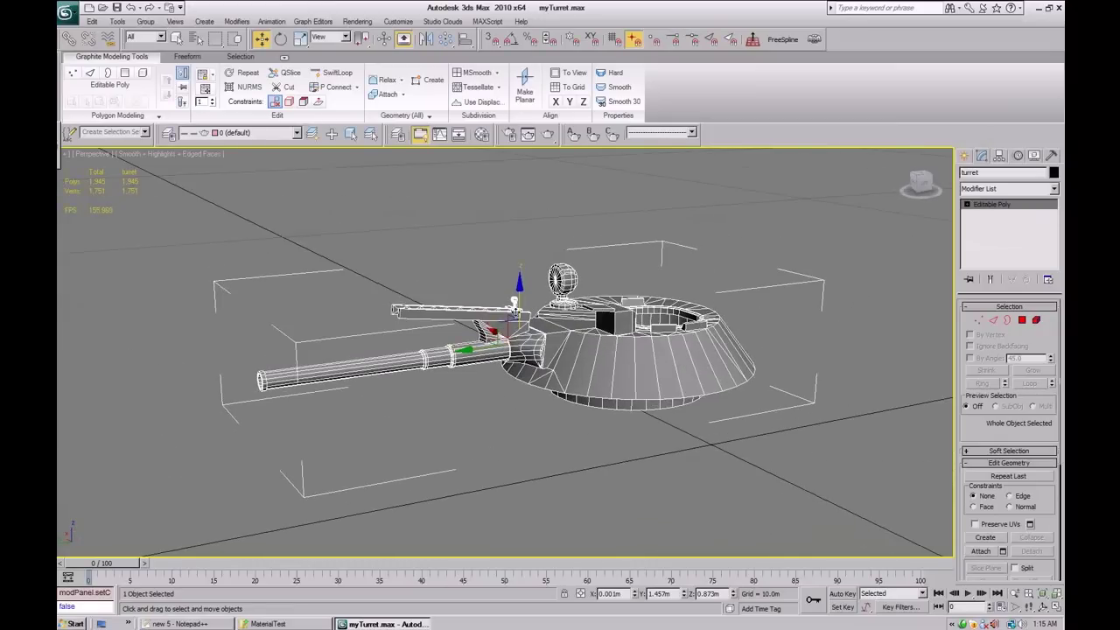
key(shift+z)
key(shift+z)
key(shift+z)
key(shift+z)
key(shift+z)
key(shift+z)
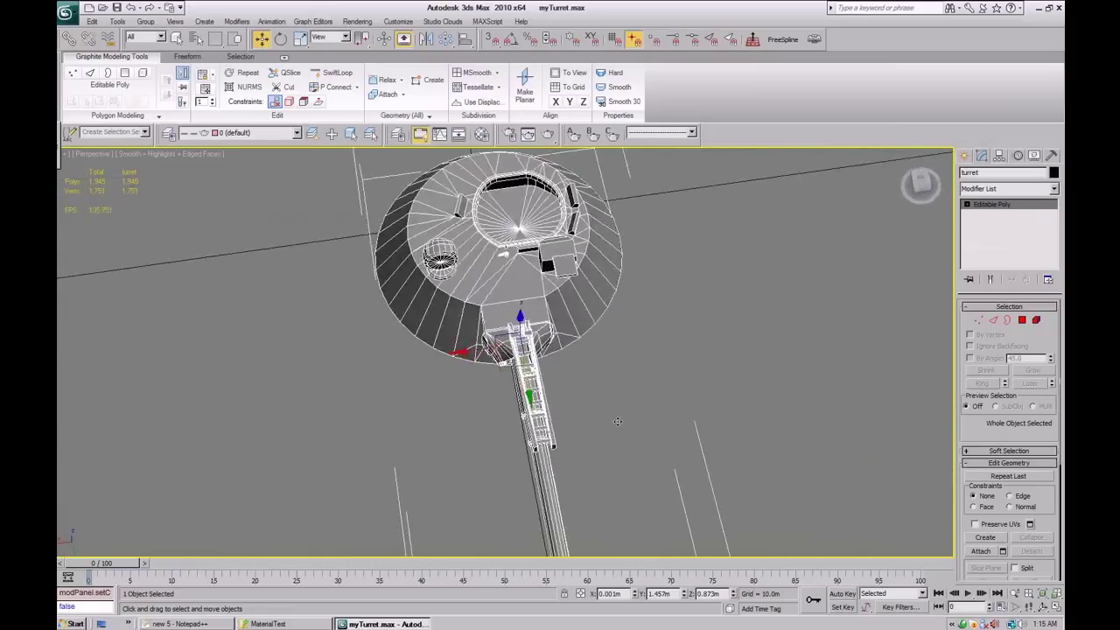
key(shift+z)
key(shift+z)
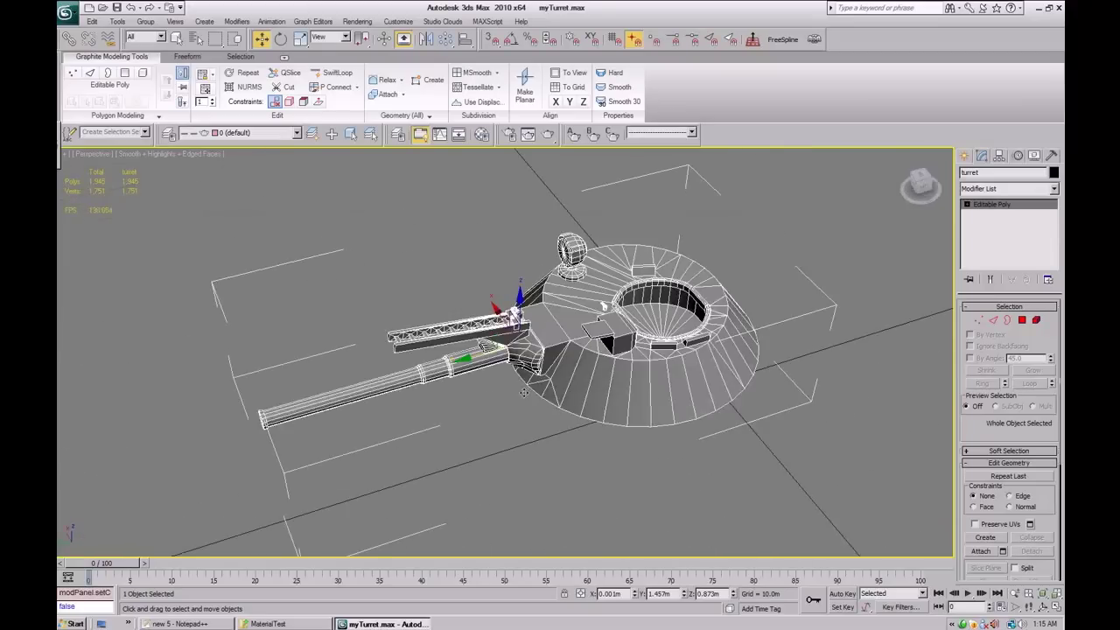
key(shift+z)
key(shift+z)
key(shift+z)
key(shift+z)
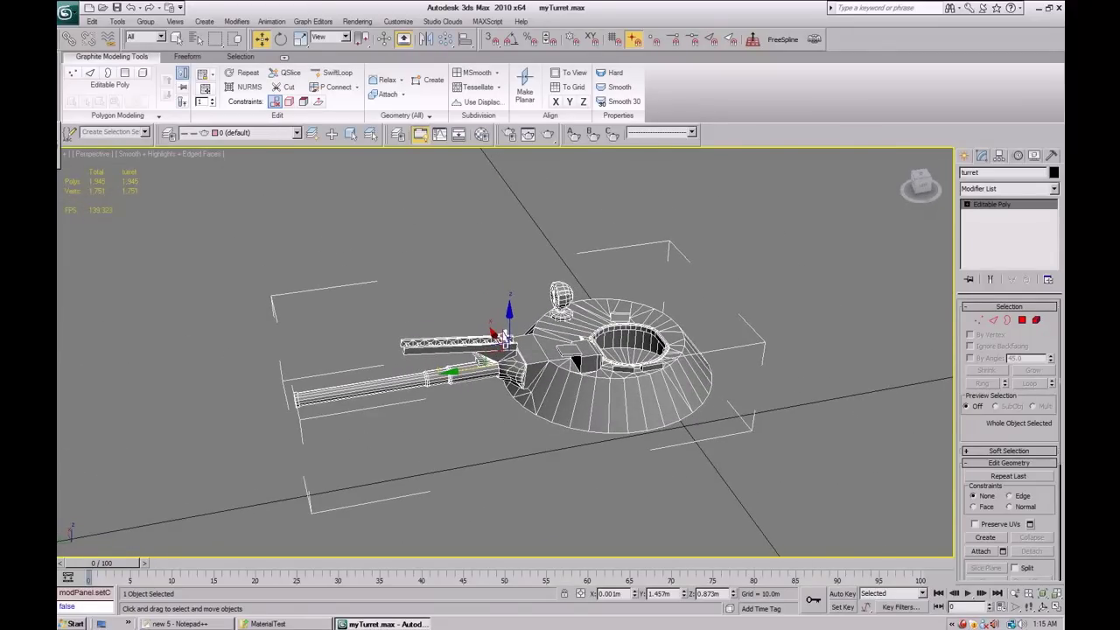
Switch to the MaterialTest folder, review its TGA texture files including sa_bmd1_03_co.tga, and close the folder.
click(286, 623)
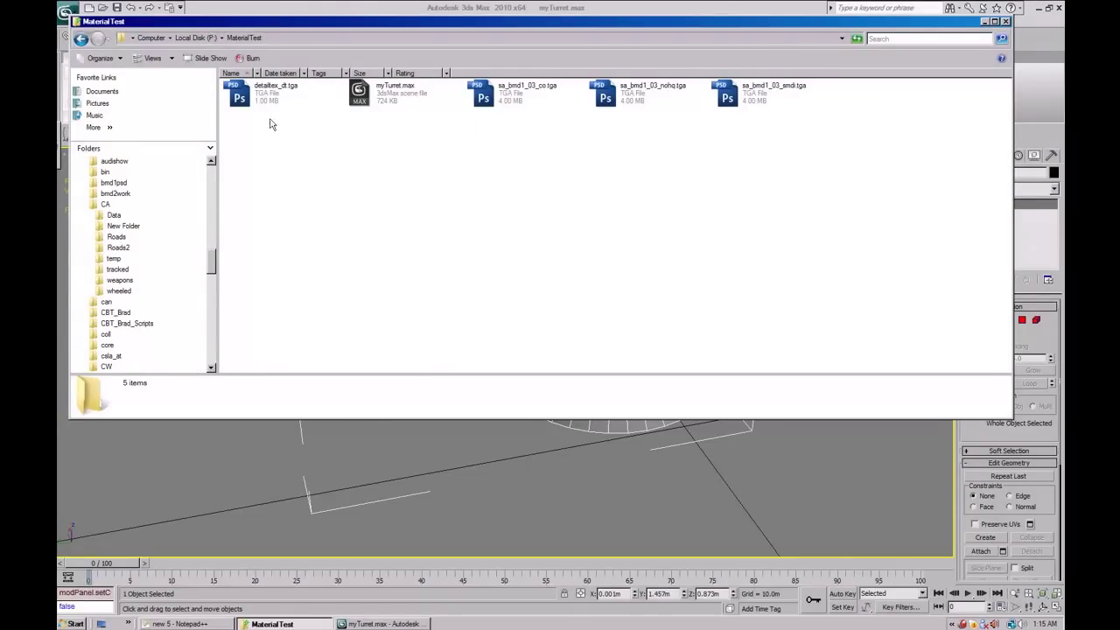
drag(324, 135, 247, 108)
click(510, 107)
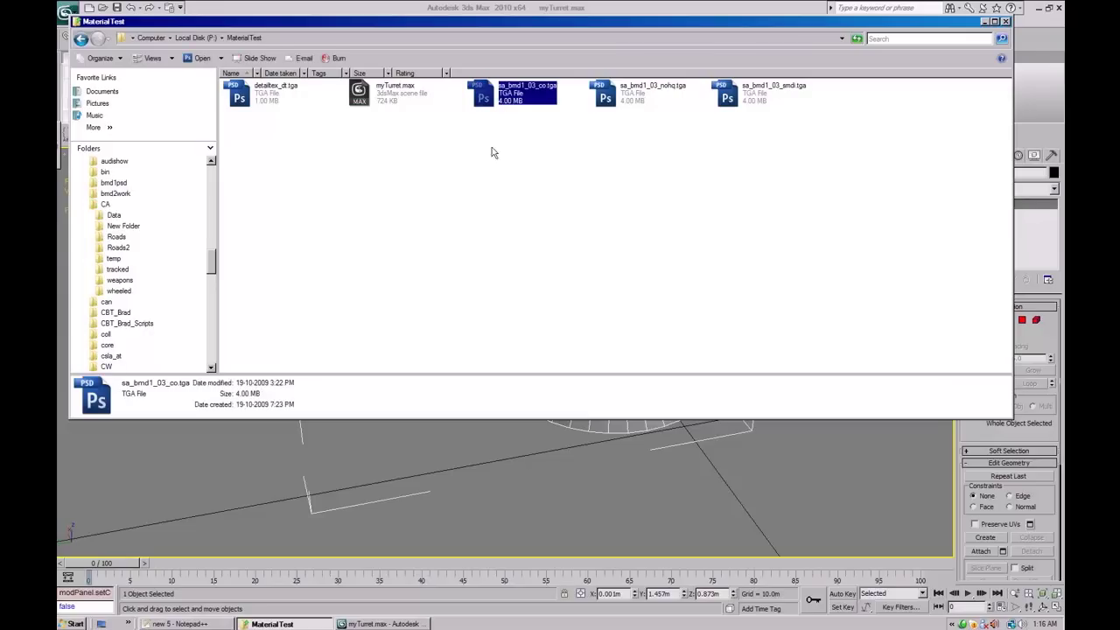
click(1007, 21)
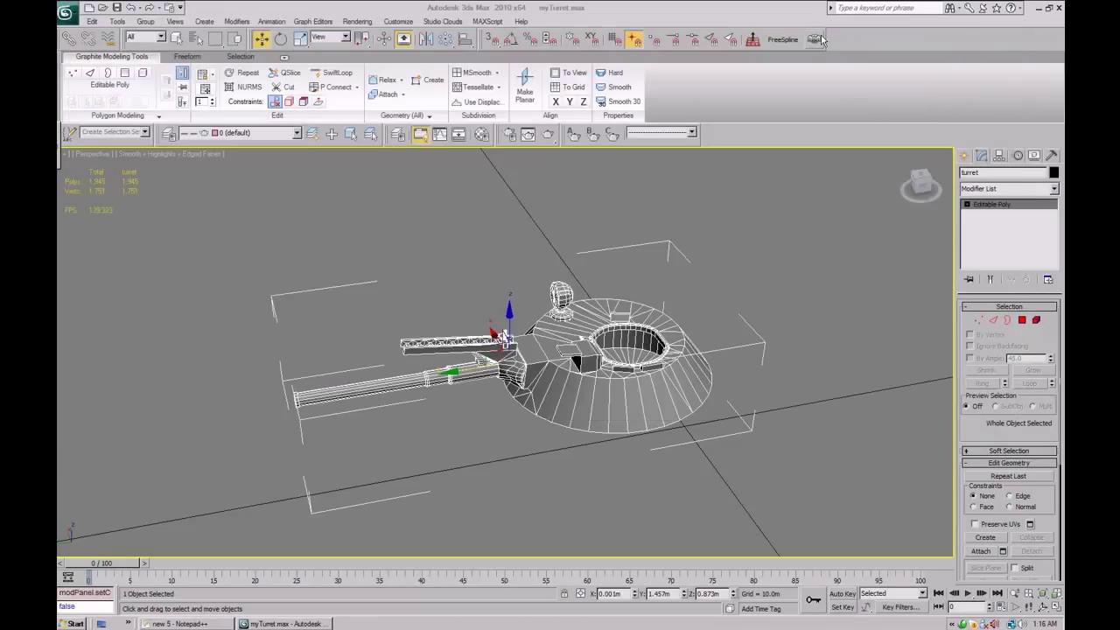
Open the ArmA Tool Box in 3ds Max and expand its Project Setup section.
alt+middle_drag(611, 288, 662, 266)
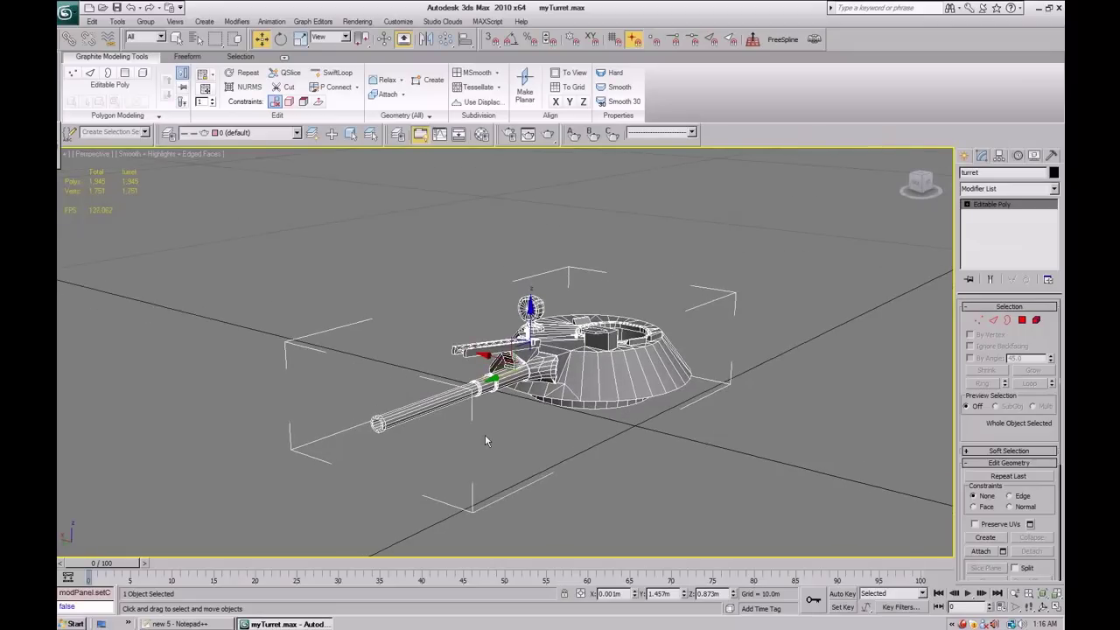
alt+middle_drag(579, 425, 631, 421)
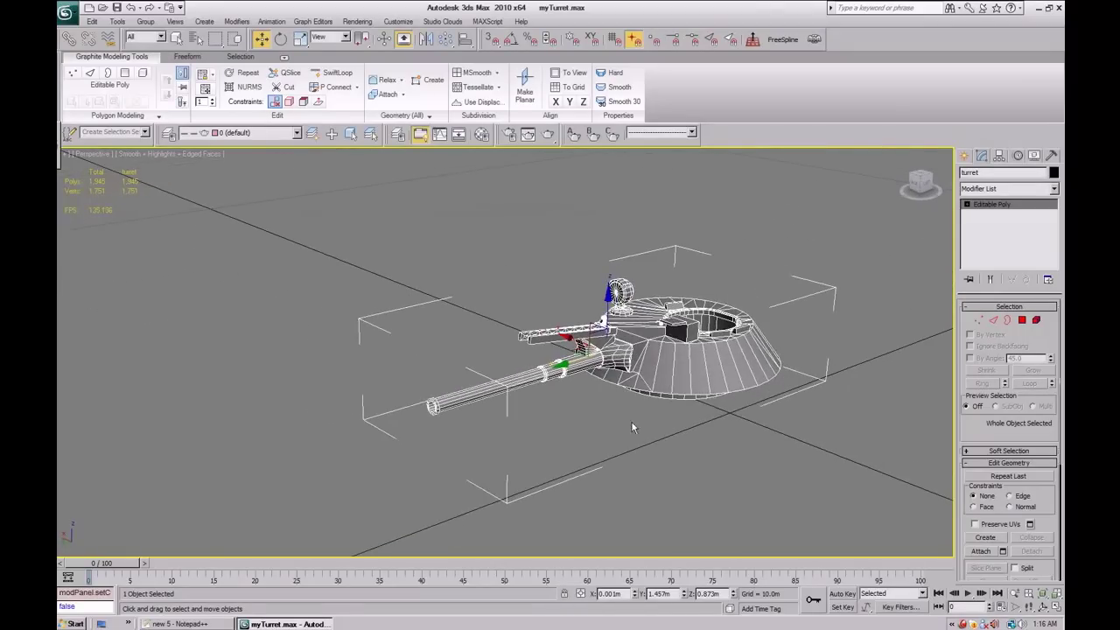
click(813, 39)
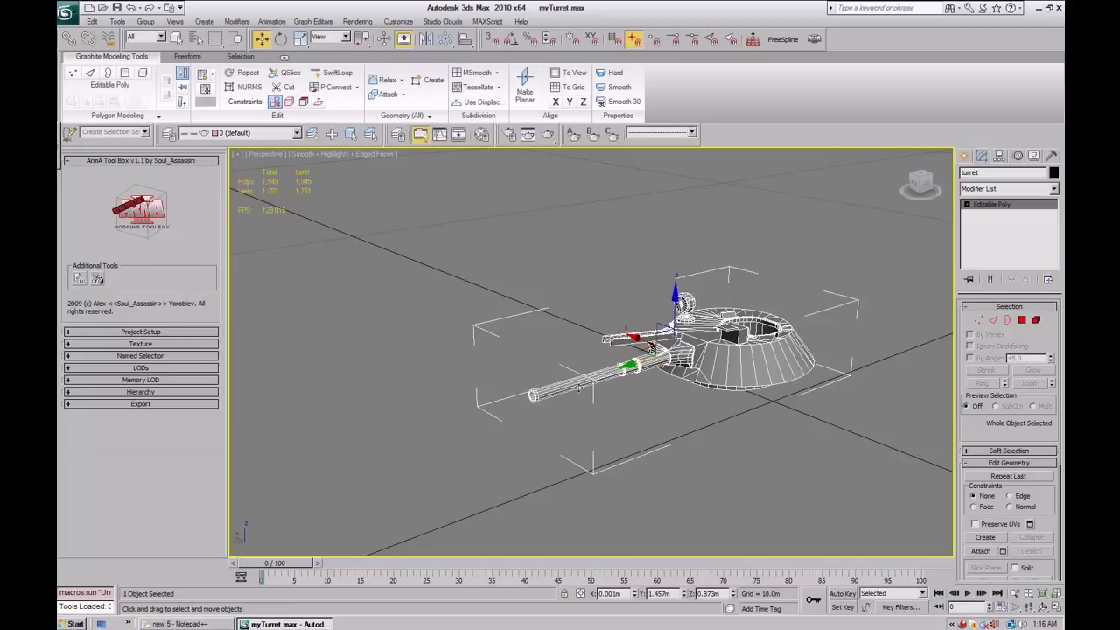
middle_drag(472, 357, 402, 377)
click(184, 330)
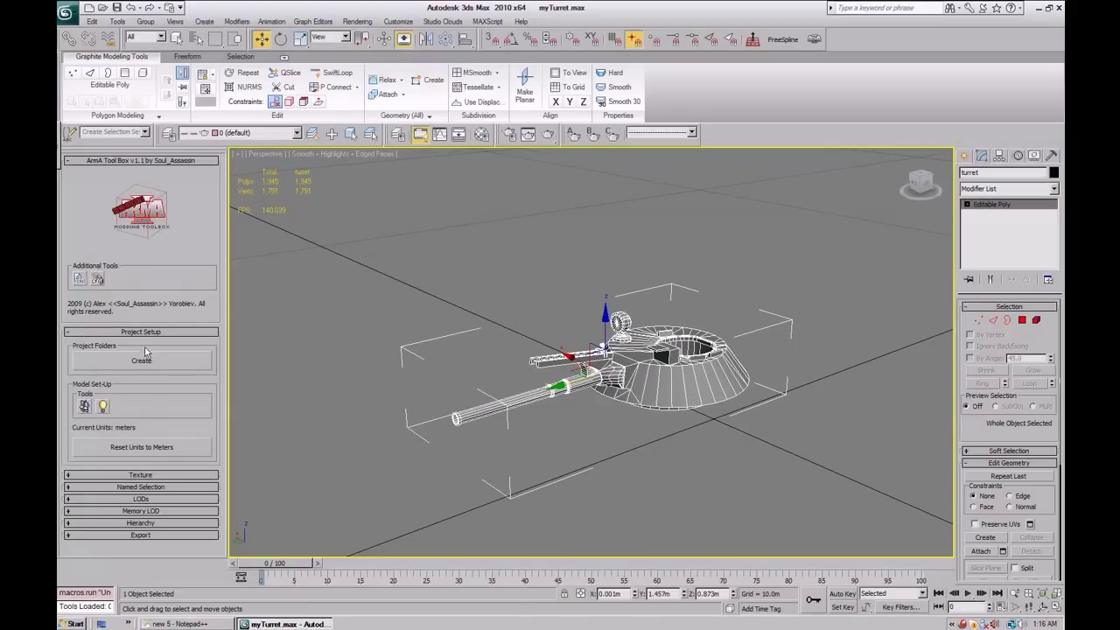
Open the Model.cfg Generator, review its skeleton, model and preview areas and its file options, and close it without saving.
click(97, 281)
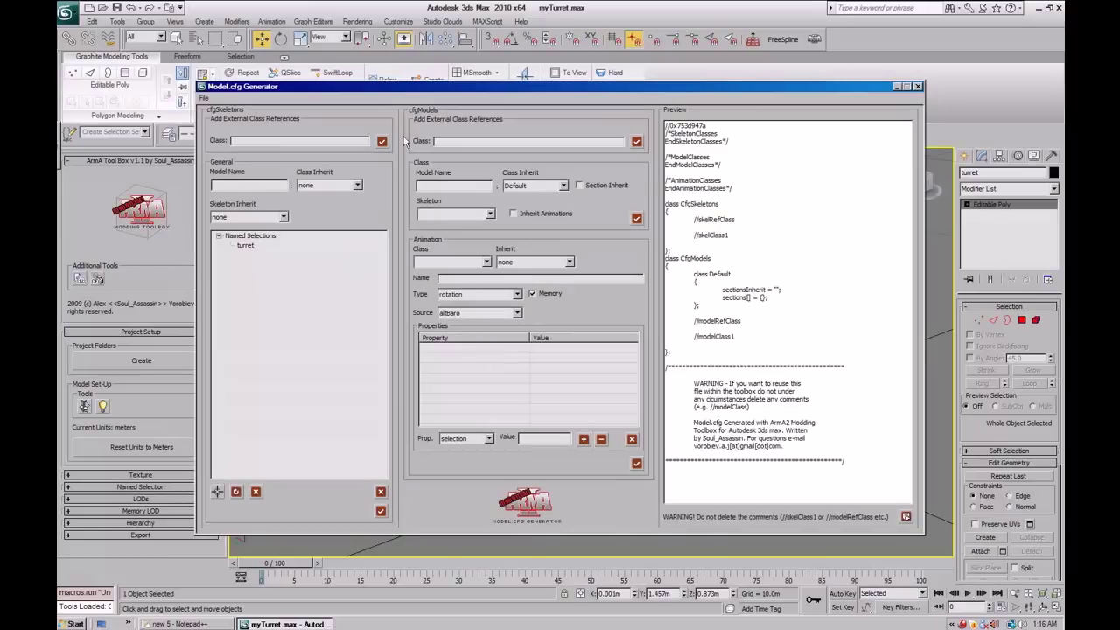
drag(410, 88, 449, 80)
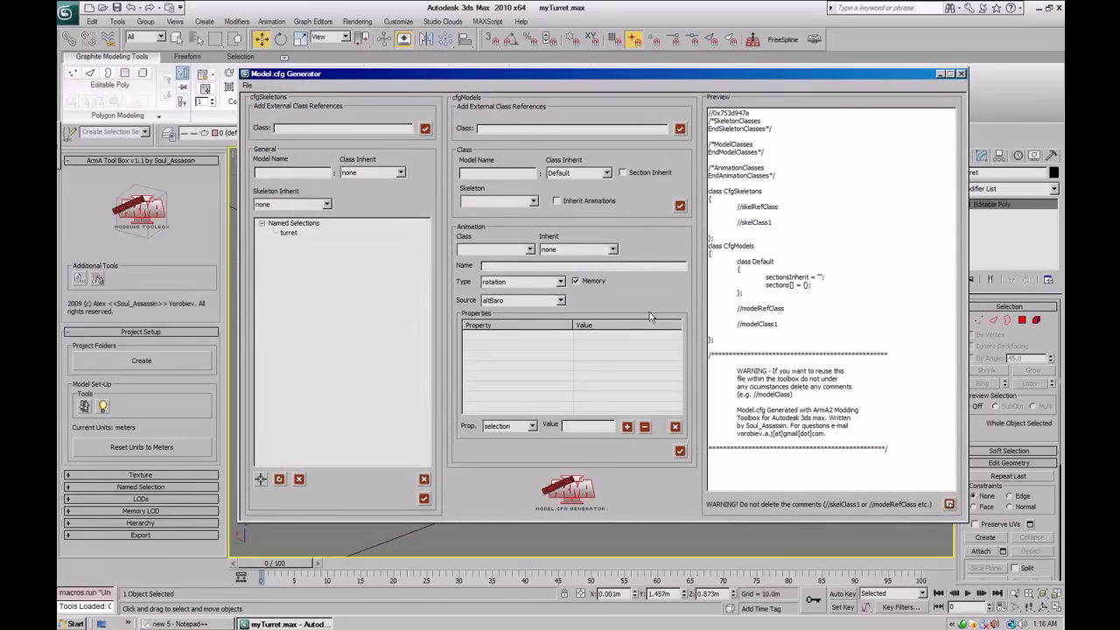
click(248, 85)
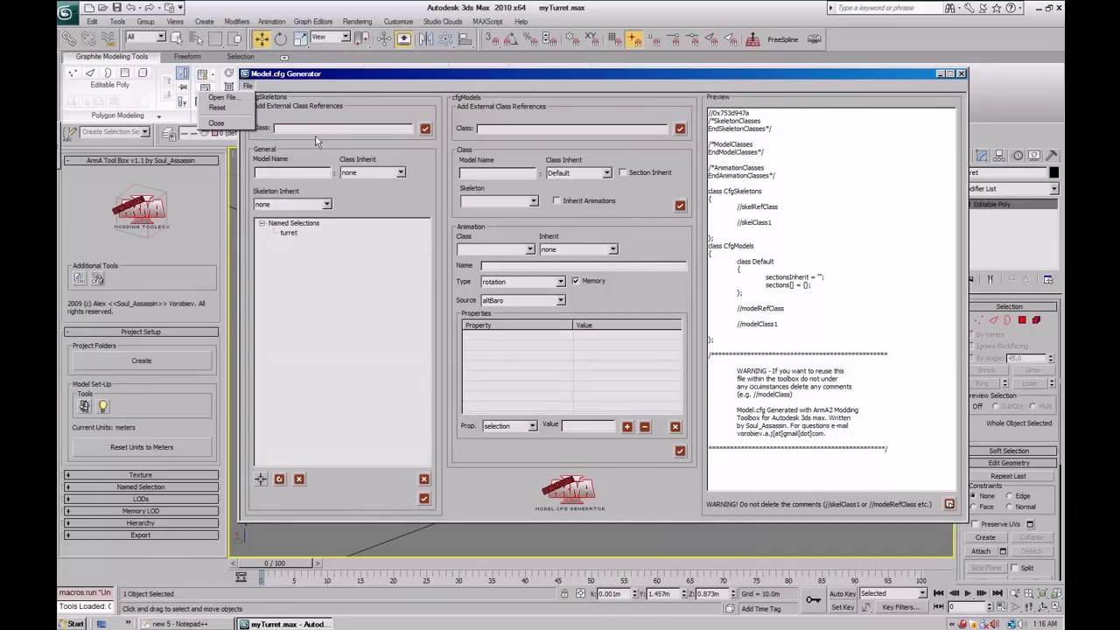
click(283, 153)
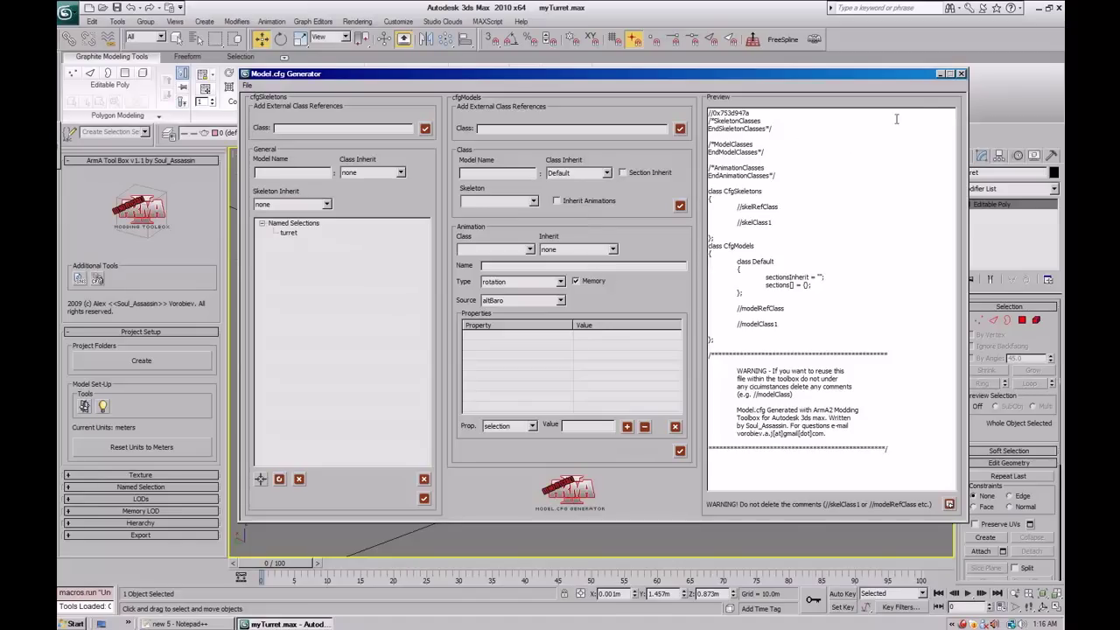
click(962, 75)
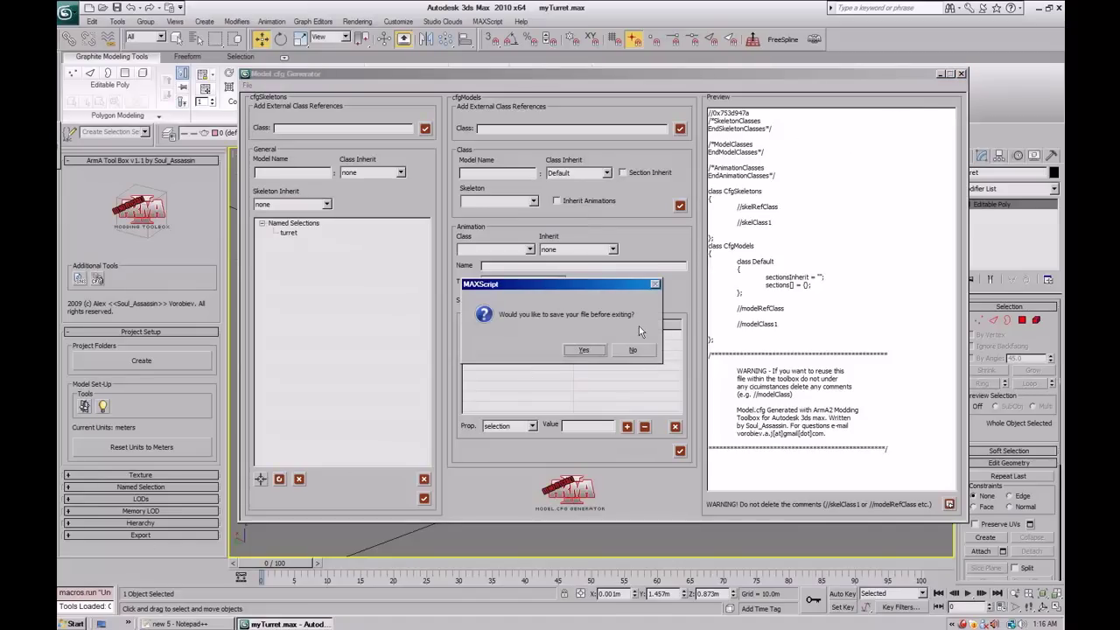
click(631, 350)
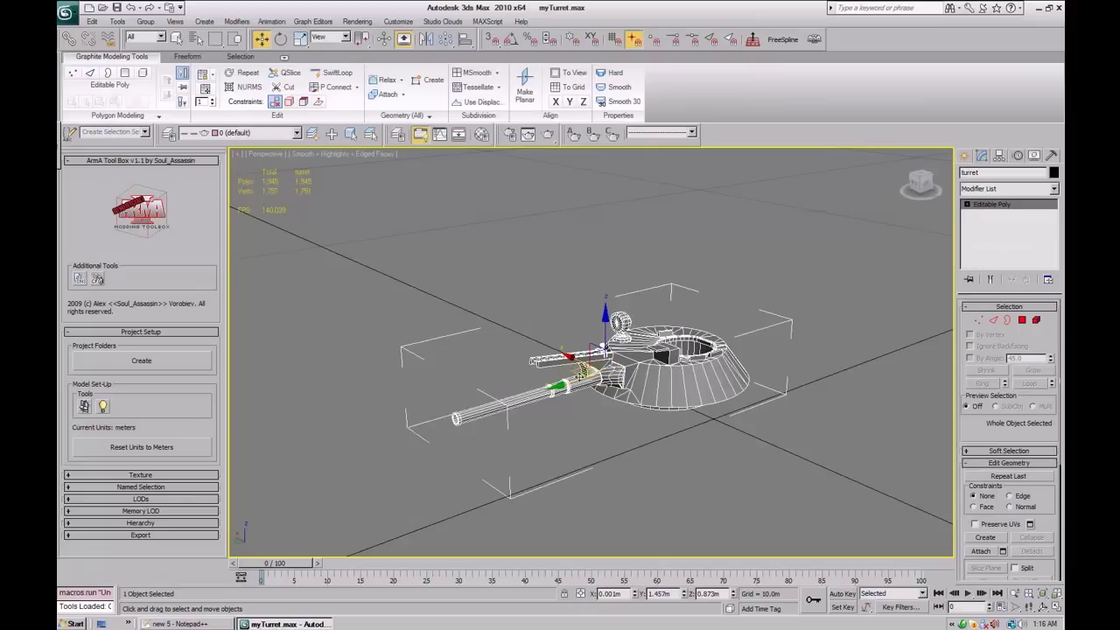
Create a three-point light setup around the turret with a spread of about 7.1 m and a height of about 4.2 m.
alt+middle_drag(543, 444, 571, 458)
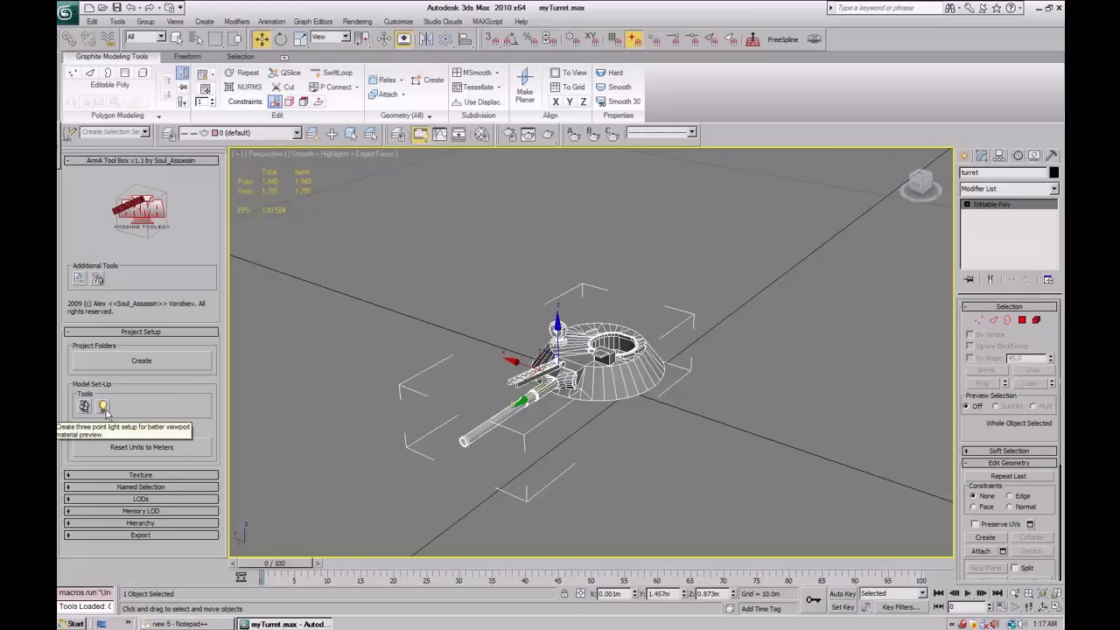
scroll(566, 417, down, 5)
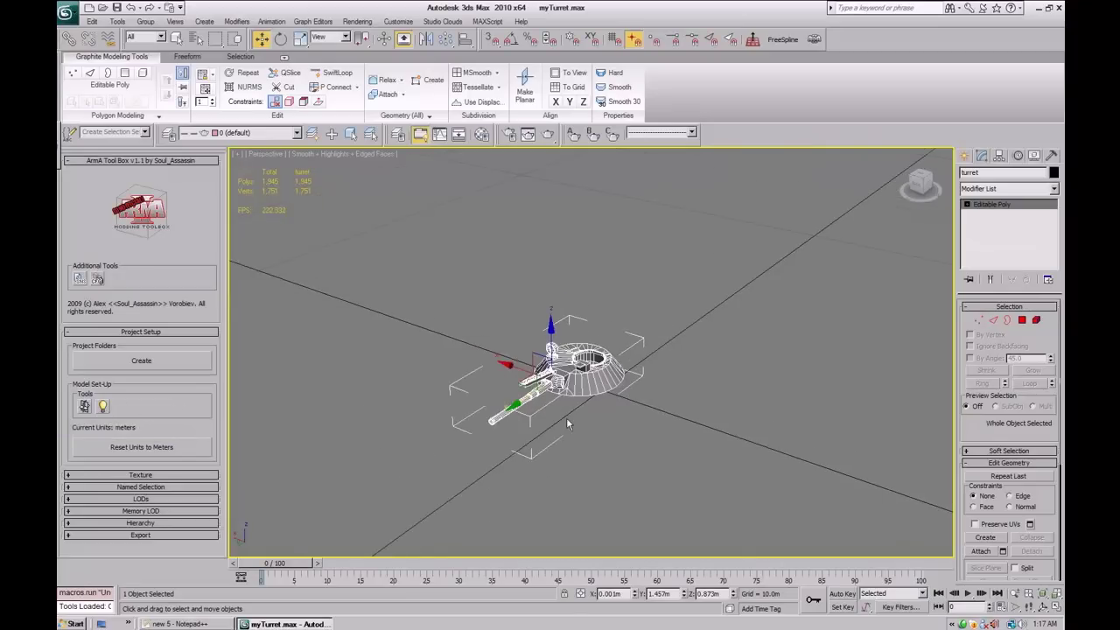
middle_drag(563, 470, 557, 440)
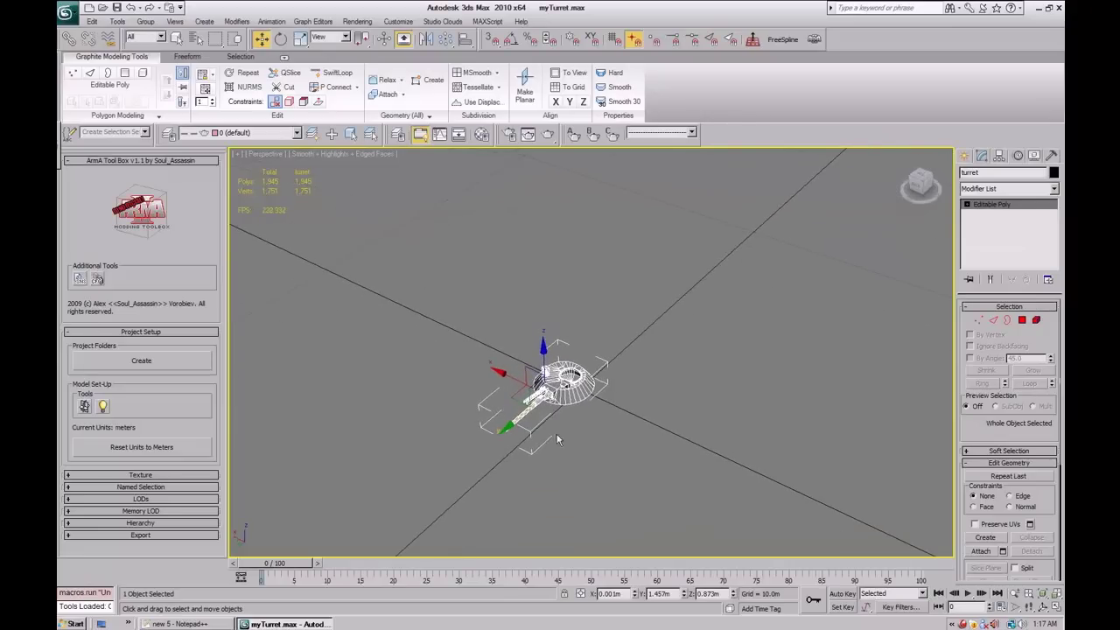
click(102, 406)
drag(561, 384, 770, 525)
click(697, 339)
alt+middle_drag(665, 350, 573, 418)
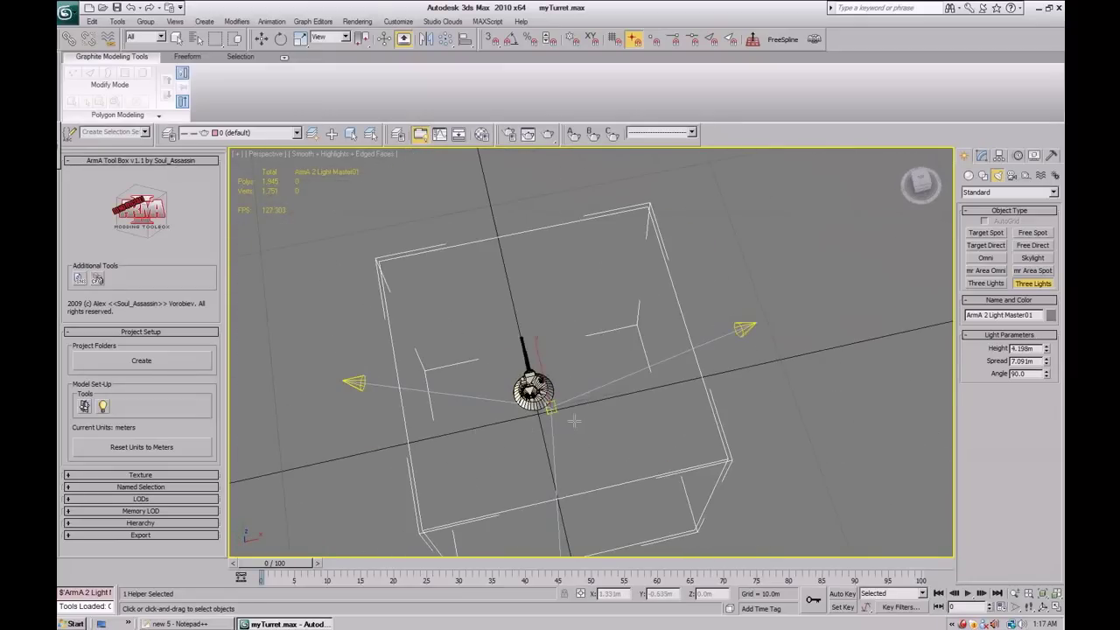
Move the light setup's master helper onto the turret's centre, raise it slightly, and clear the selection.
key(w)
drag(571, 381, 553, 367)
alt+middle_drag(553, 367, 723, 345)
click(533, 394)
drag(536, 348, 537, 331)
alt+middle_drag(537, 331, 523, 346)
alt+middle_drag(533, 385, 613, 398)
alt+middle_drag(511, 385, 588, 413)
click(626, 408)
alt+middle_drag(807, 417, 708, 449)
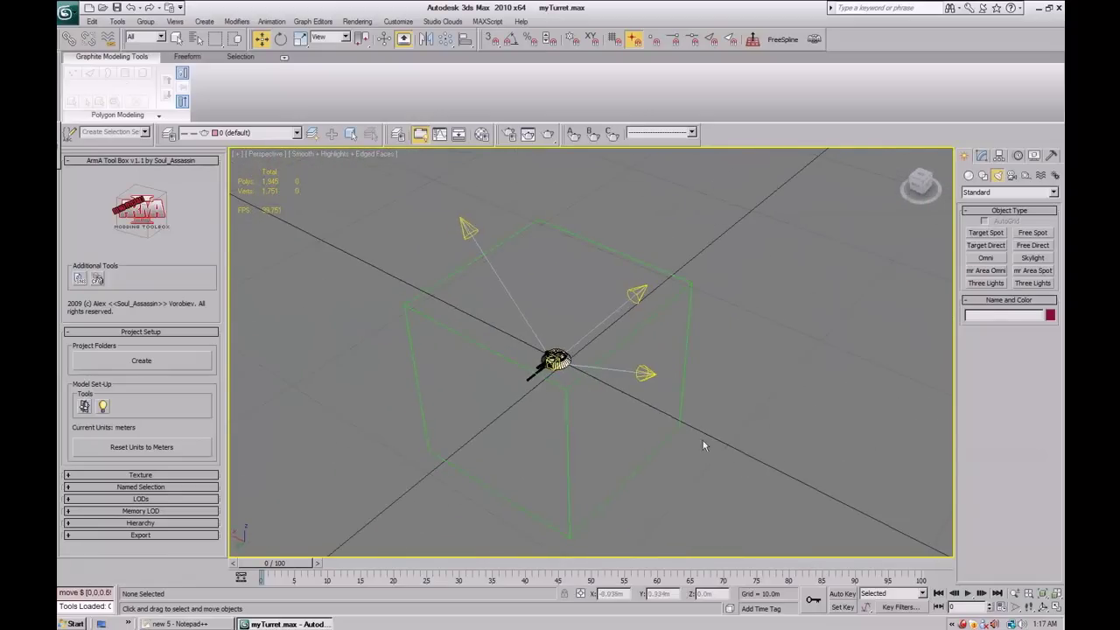
Expand the LODs section of the ArmA Tool Box and add a new LOD named other.
click(149, 500)
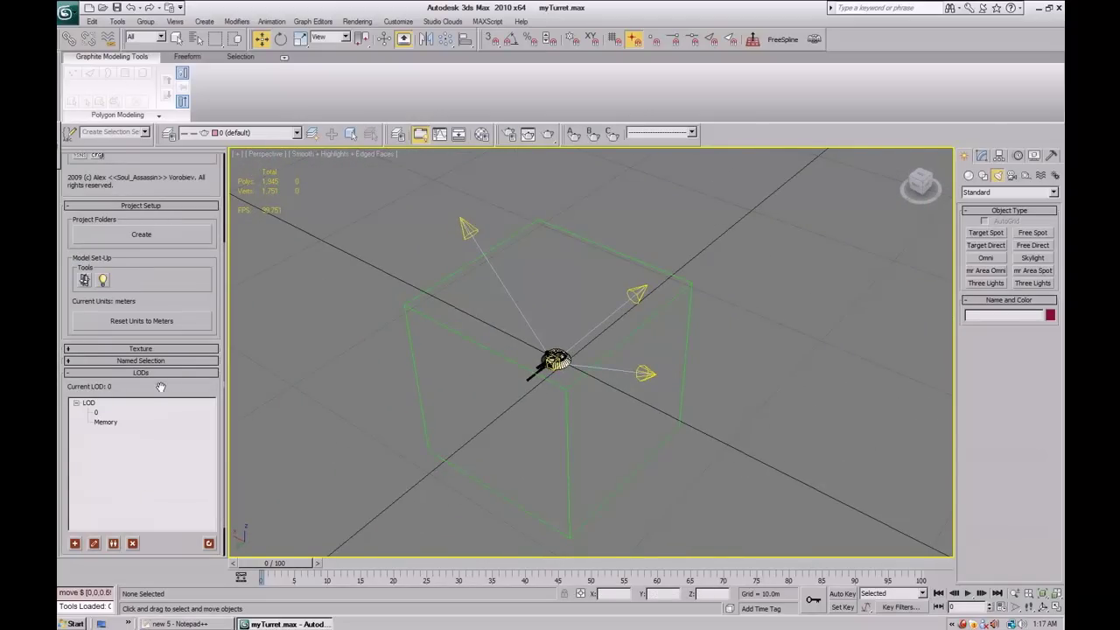
scroll(158, 350, down, 2)
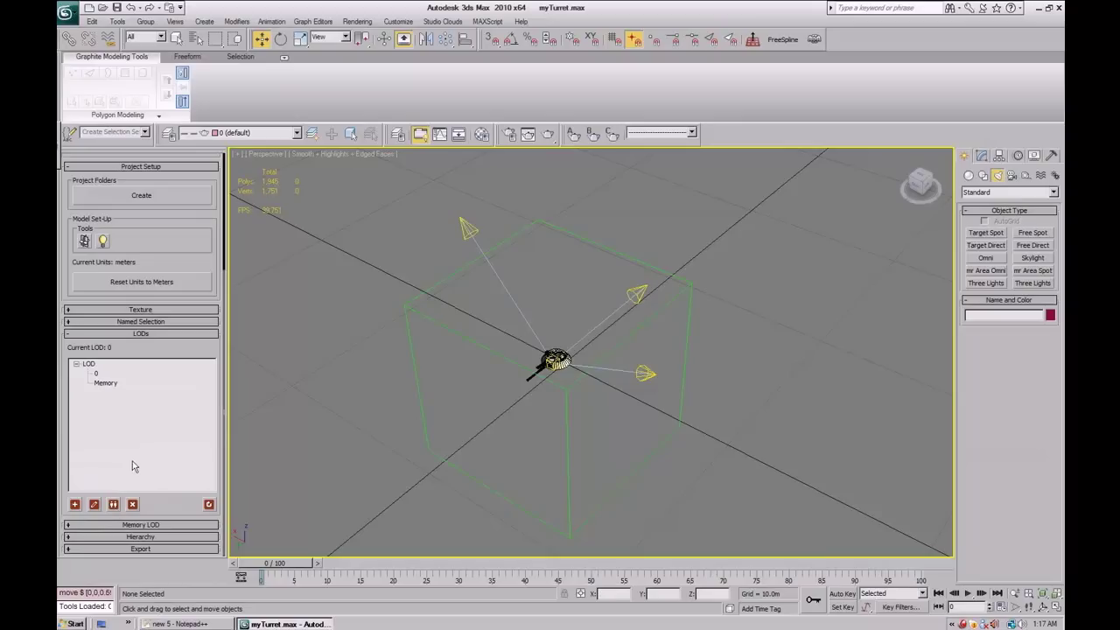
alt+middle_drag(544, 408, 414, 399)
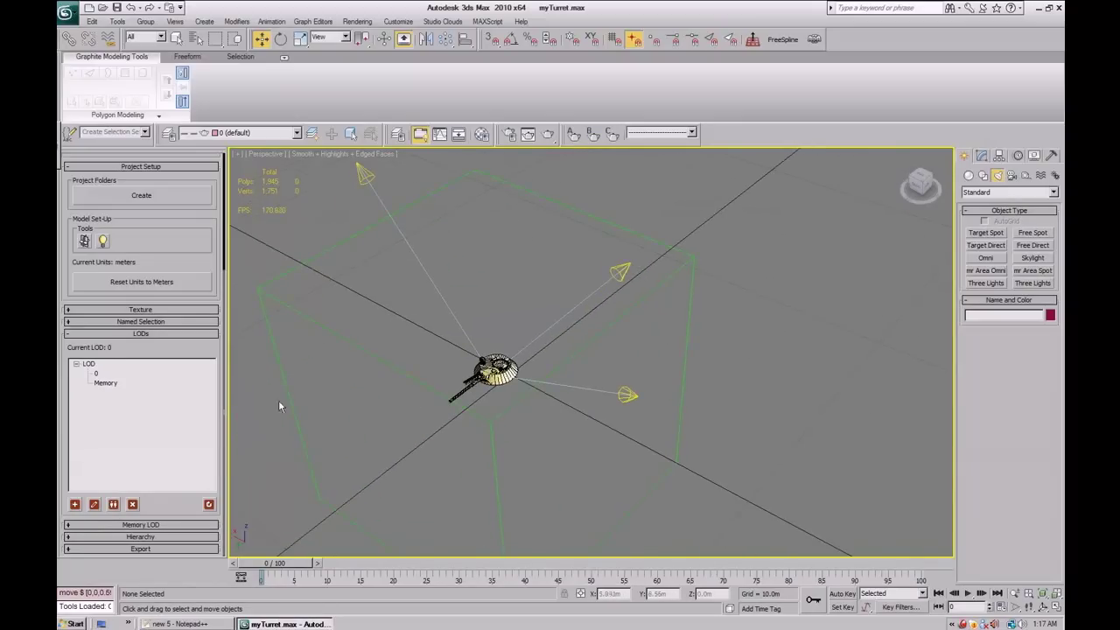
alt+middle_drag(534, 418, 497, 440)
click(74, 504)
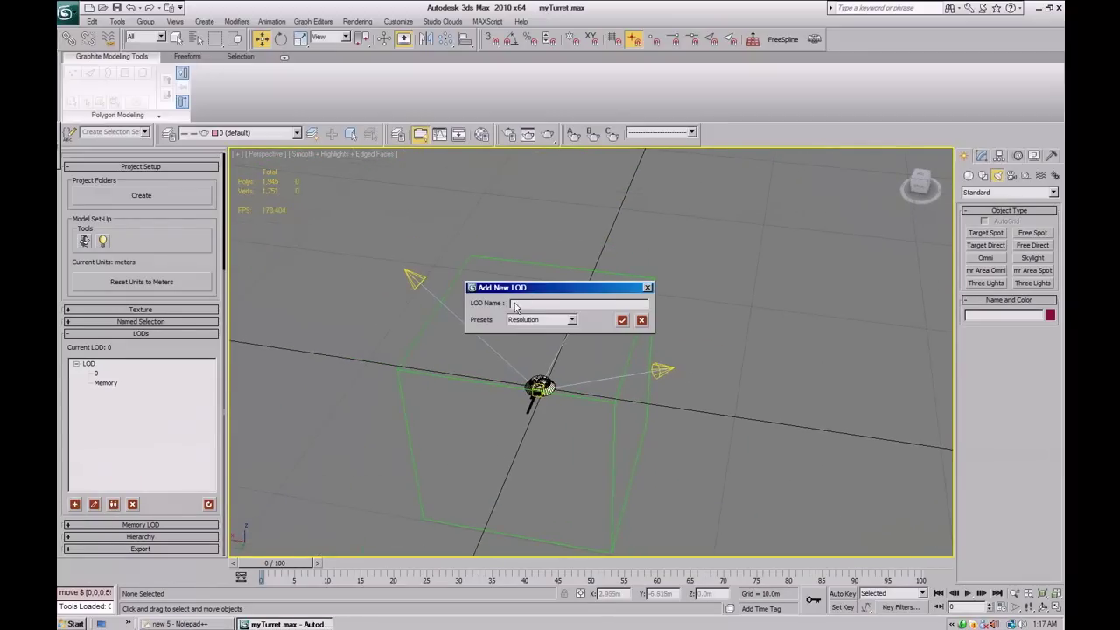
click(550, 321)
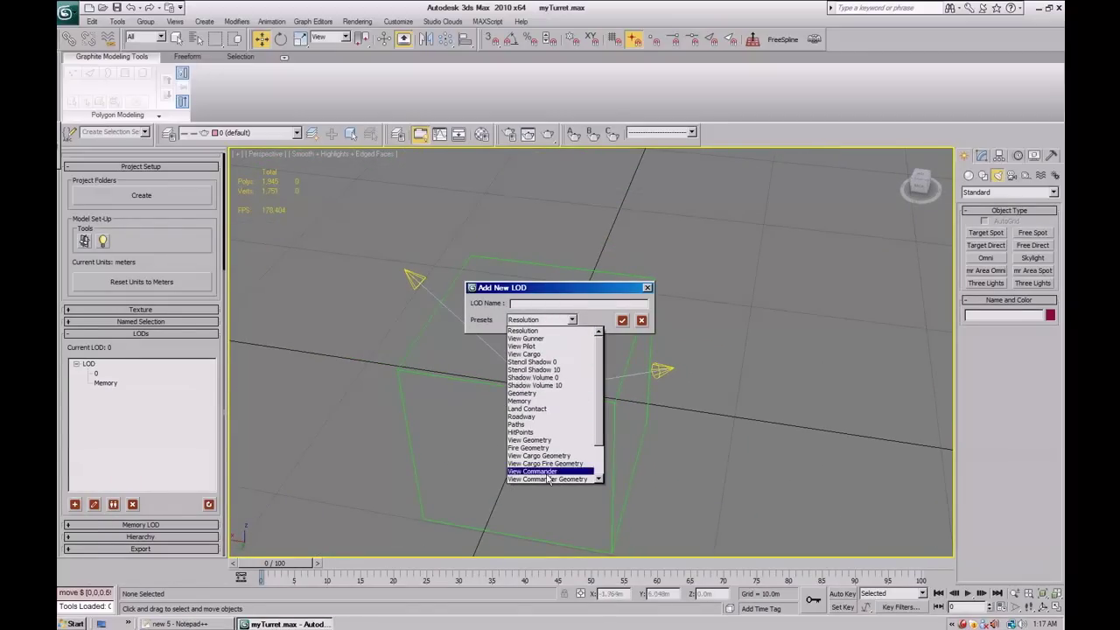
click(526, 329)
click(522, 304)
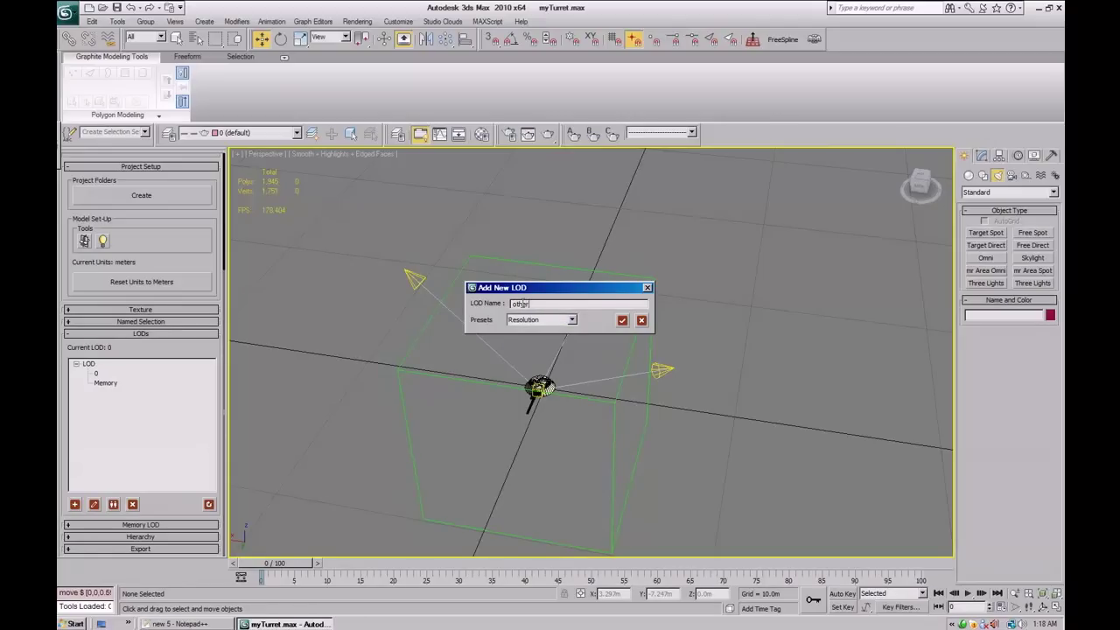
click(622, 320)
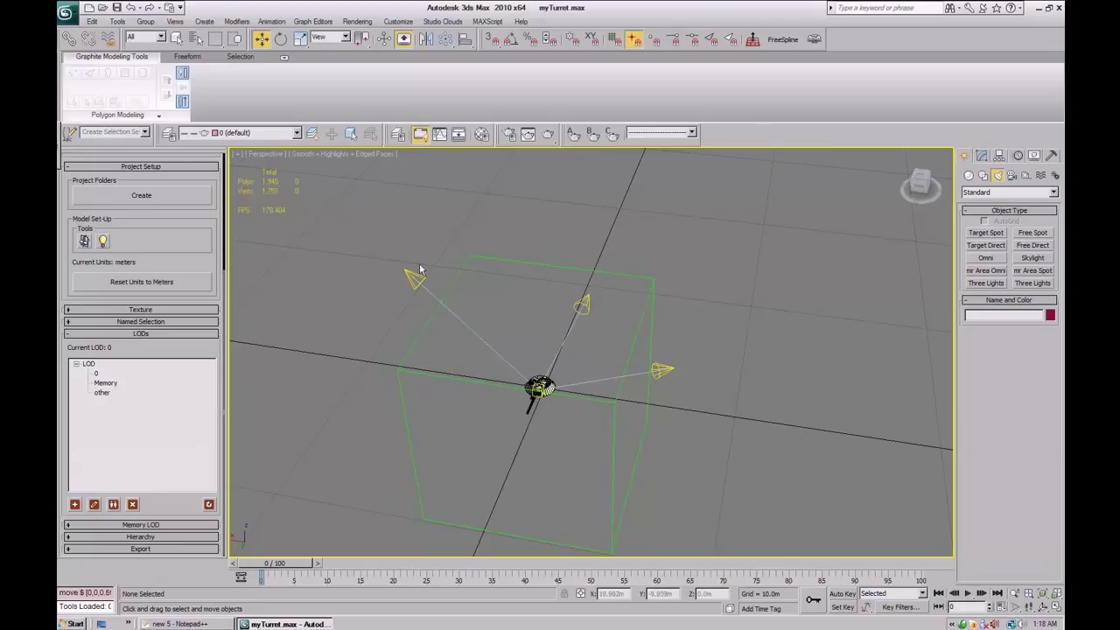
Try to select the three lights together with their master helper inside the turret.
drag(379, 252, 518, 318)
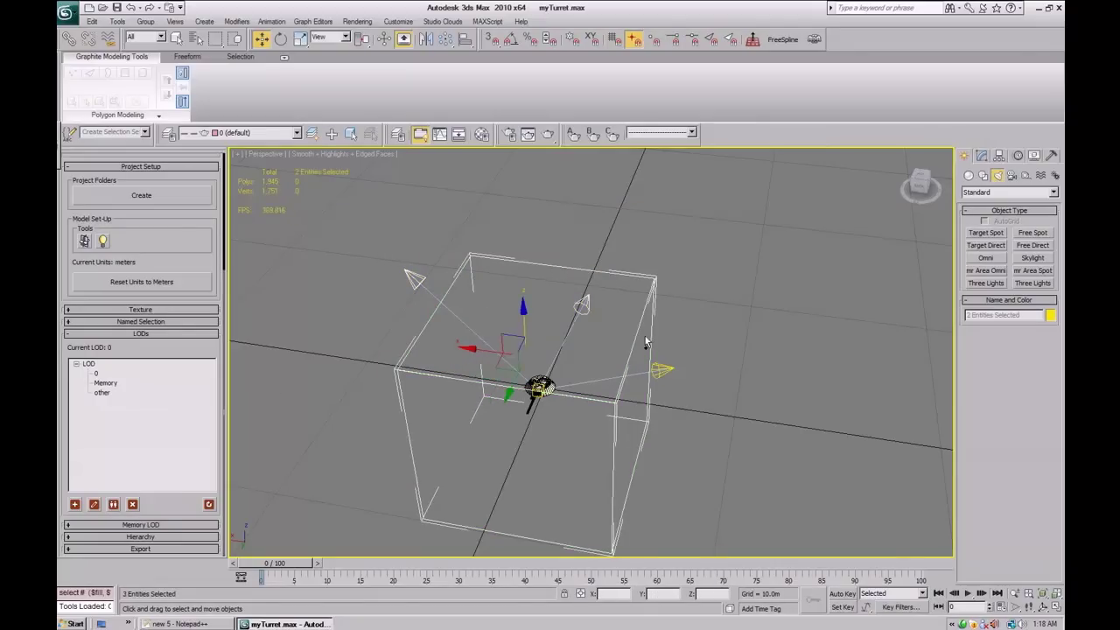
ctrl+click(637, 381)
scroll(553, 404, up, 4)
middle_drag(483, 487, 515, 333)
scroll(359, 341, up, 10)
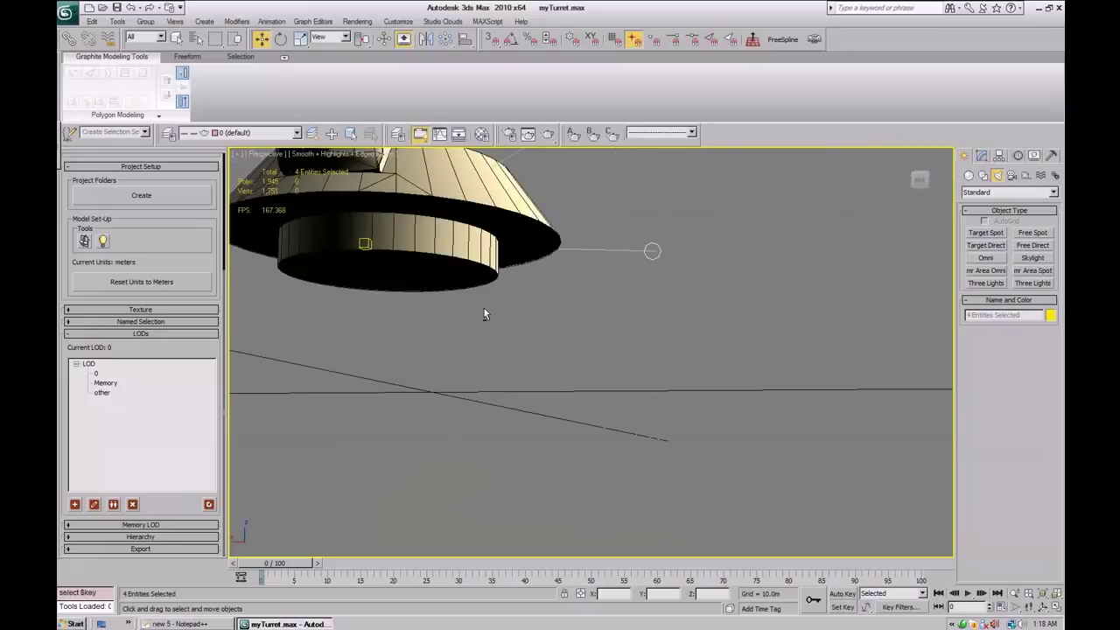
ctrl+click(390, 267)
alt+click(391, 268)
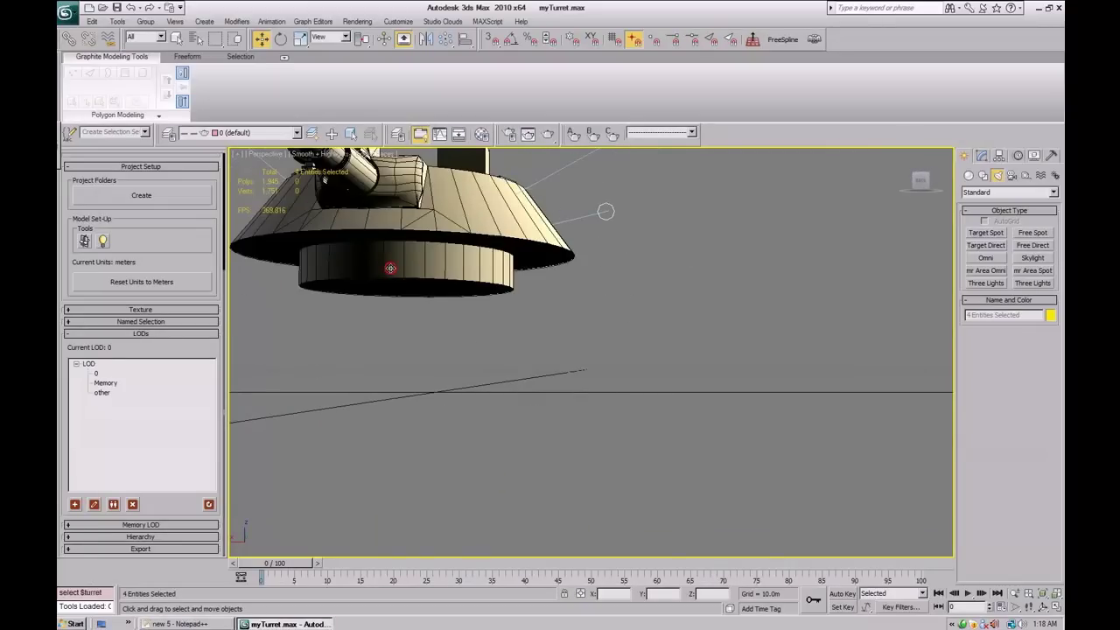
Raise the light setup's master helper clear of the turret's top.
scroll(503, 455, down, 8)
alt+middle_drag(511, 454, 495, 479)
scroll(513, 459, down, 5)
scroll(482, 479, down, 3)
click(604, 281)
drag(549, 331, 549, 310)
Assign the three lights and their master helper to the layer of the other LOD and activate LOD 0.
drag(385, 207, 734, 349)
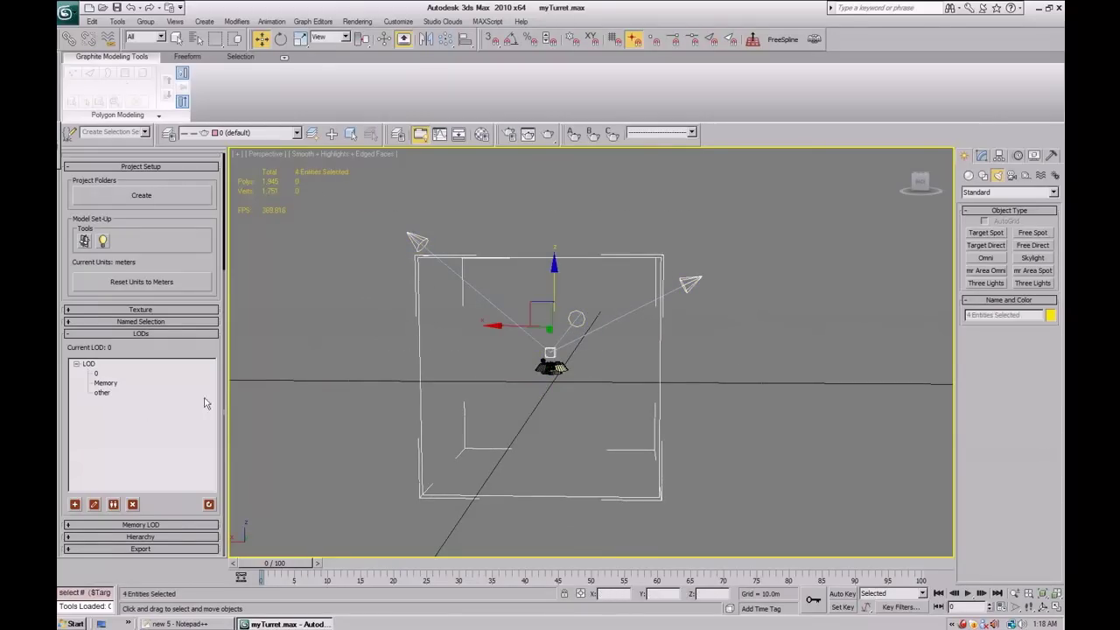
click(297, 133)
click(227, 168)
click(332, 136)
click(95, 374)
alt+middle_drag(703, 398, 604, 423)
scroll(669, 415, up, 10)
mouse_move(676, 417)
alt+middle_down()
mouse_move(590, 420)
mouse_move(615, 485)
mouse_move(561, 482)
mouse_move(671, 421)
alt+middle_up()
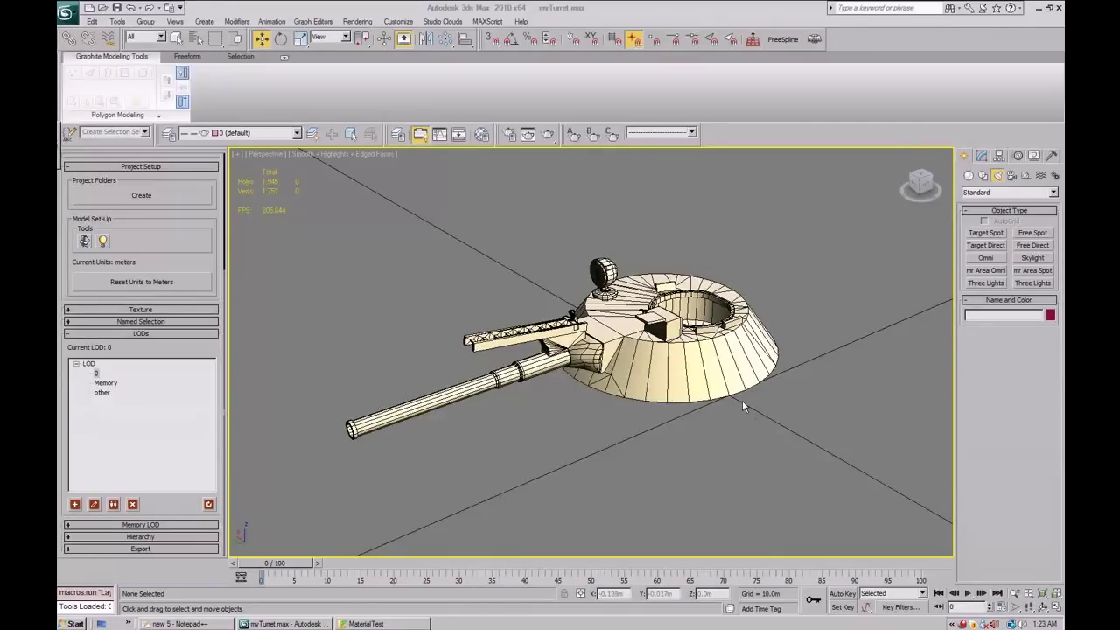
Check the files in the MaterialTest folder and return to the turret scene in 3ds Max.
click(372, 623)
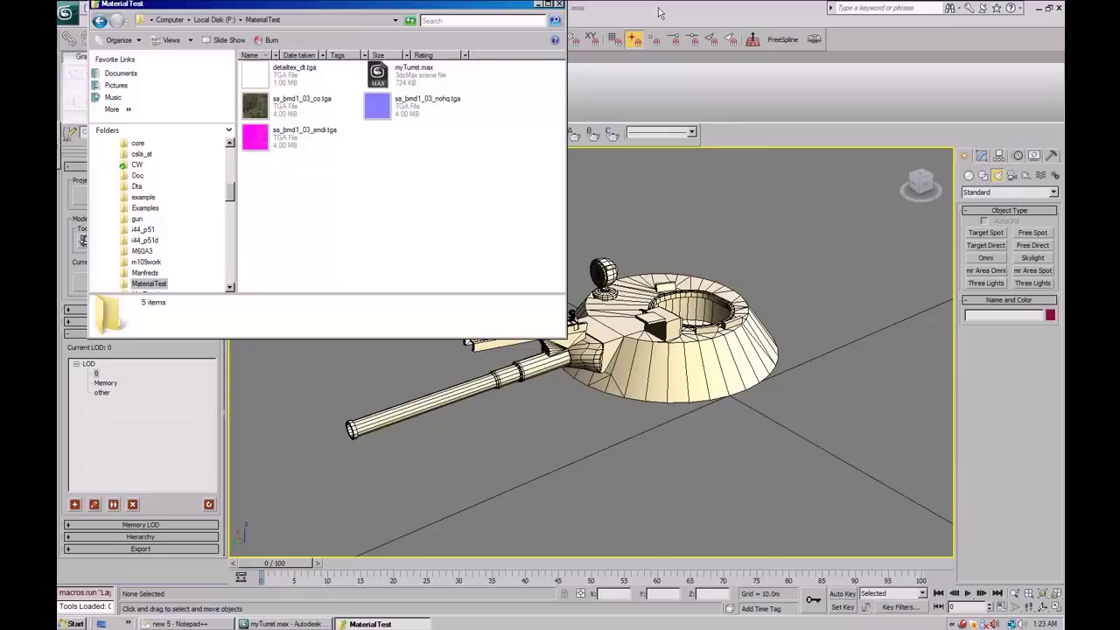
click(658, 188)
middle_drag(645, 335, 633, 354)
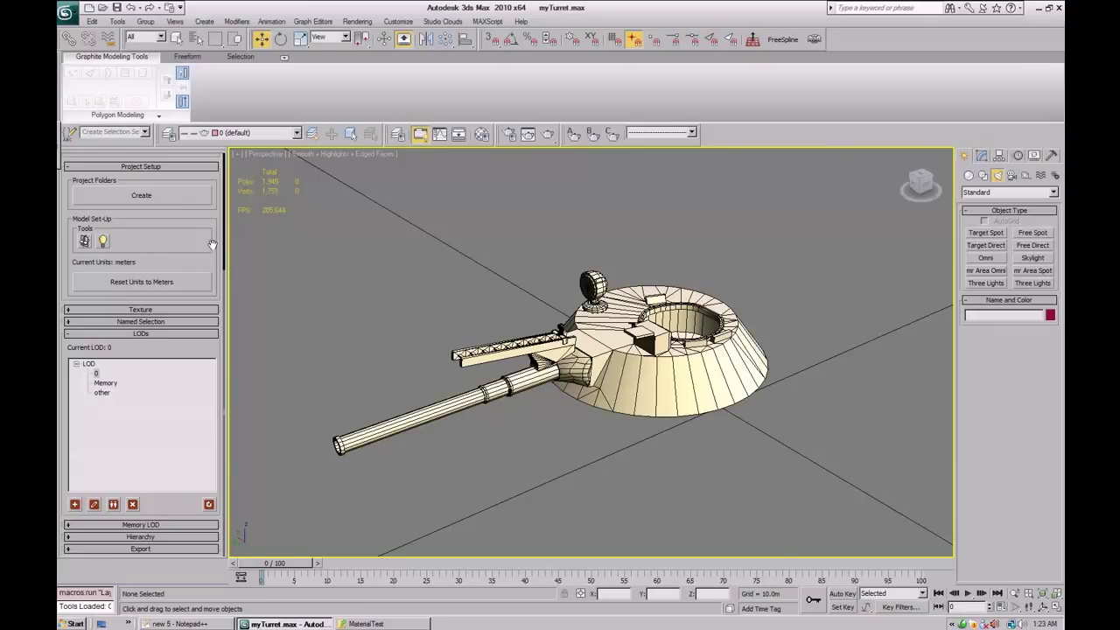
Collapse the LODs section, select the turret, and expand the Texture section of the ArmA Tool Box.
click(172, 335)
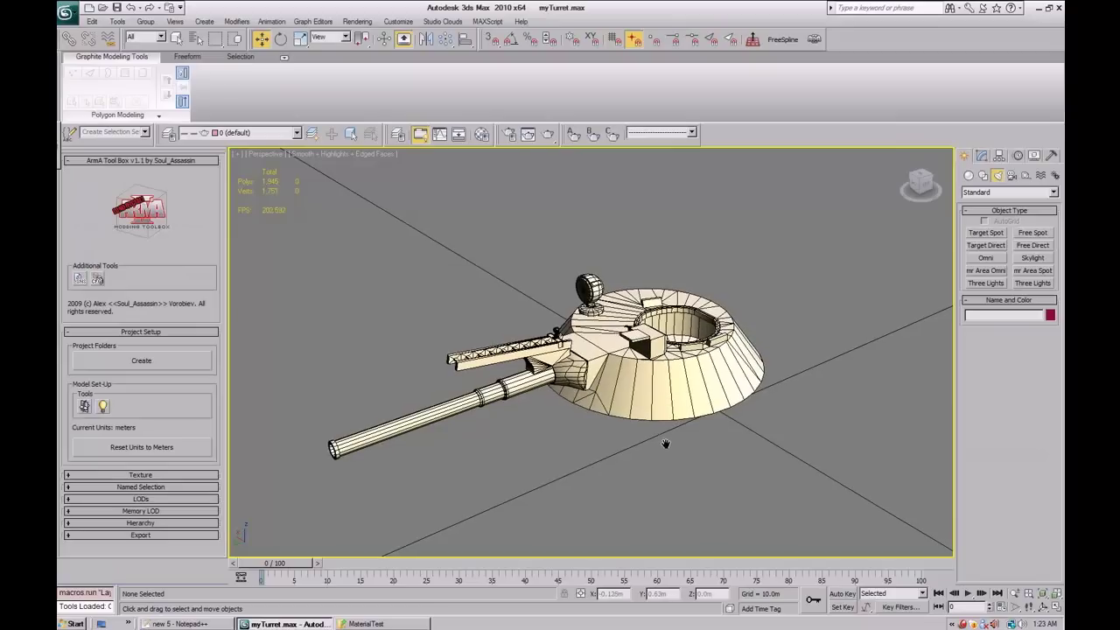
click(693, 377)
alt+middle_drag(745, 419, 456, 394)
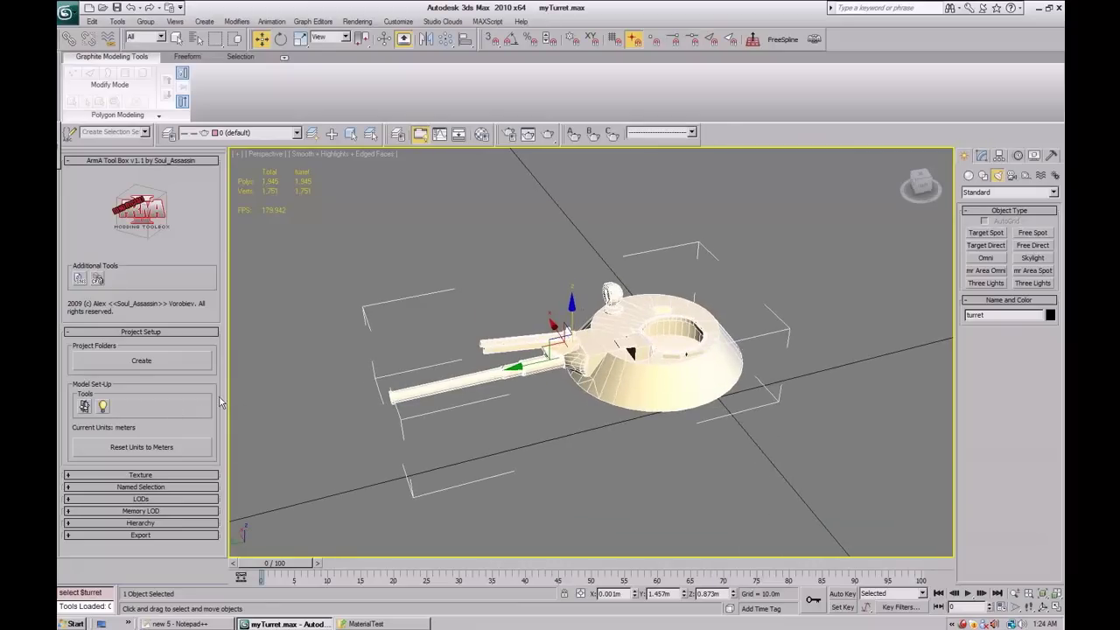
click(141, 475)
mouse_move(635, 410)
alt+middle_down()
mouse_move(609, 440)
mouse_move(636, 419)
alt+middle_up()
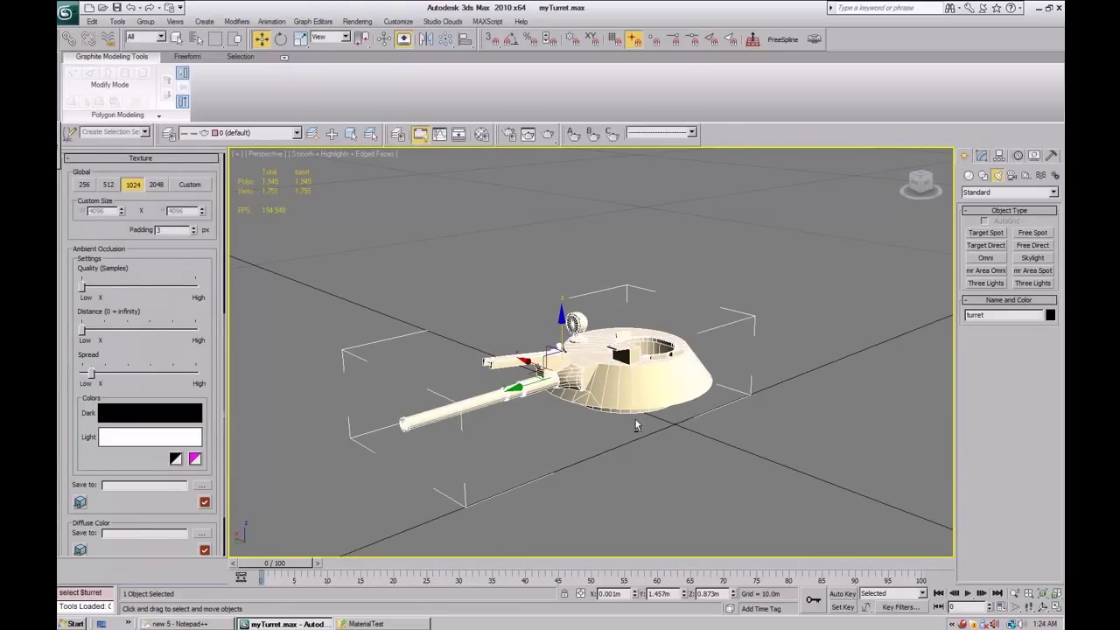
drag(214, 376, 213, 366)
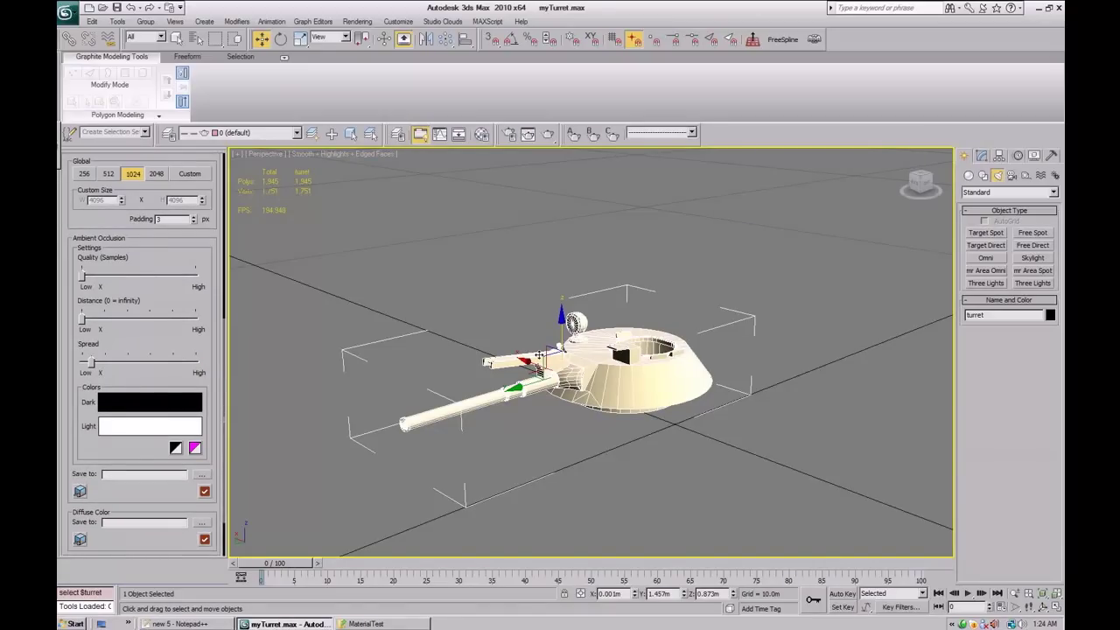
alt+middle_drag(539, 356, 567, 398)
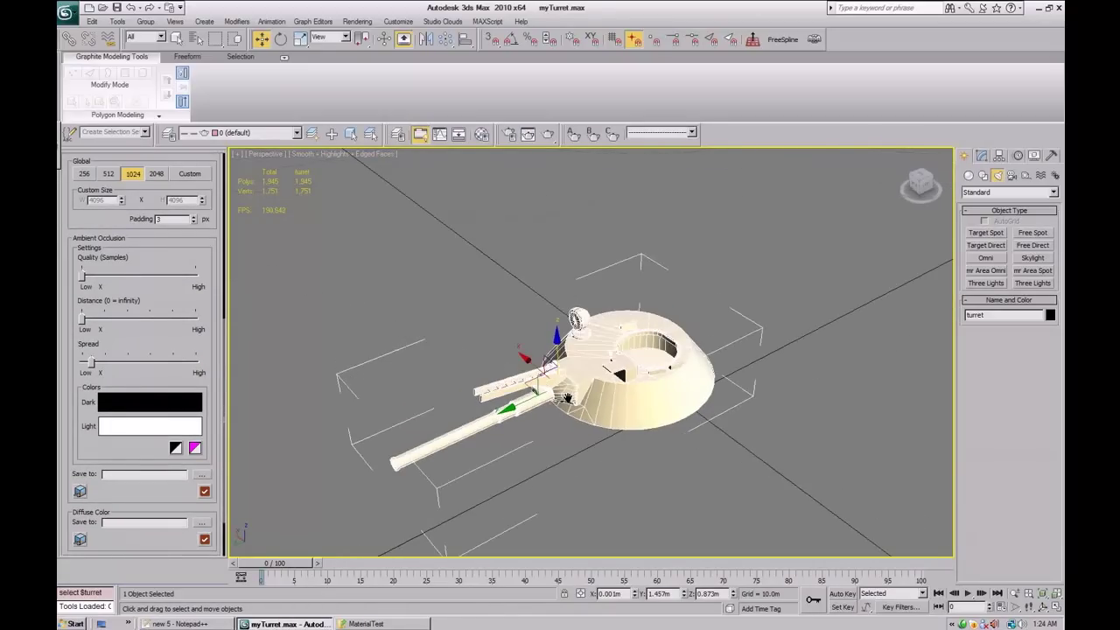
Set the texture size to 512 and switch the ambient occlusion dark colour to magenta.
click(108, 174)
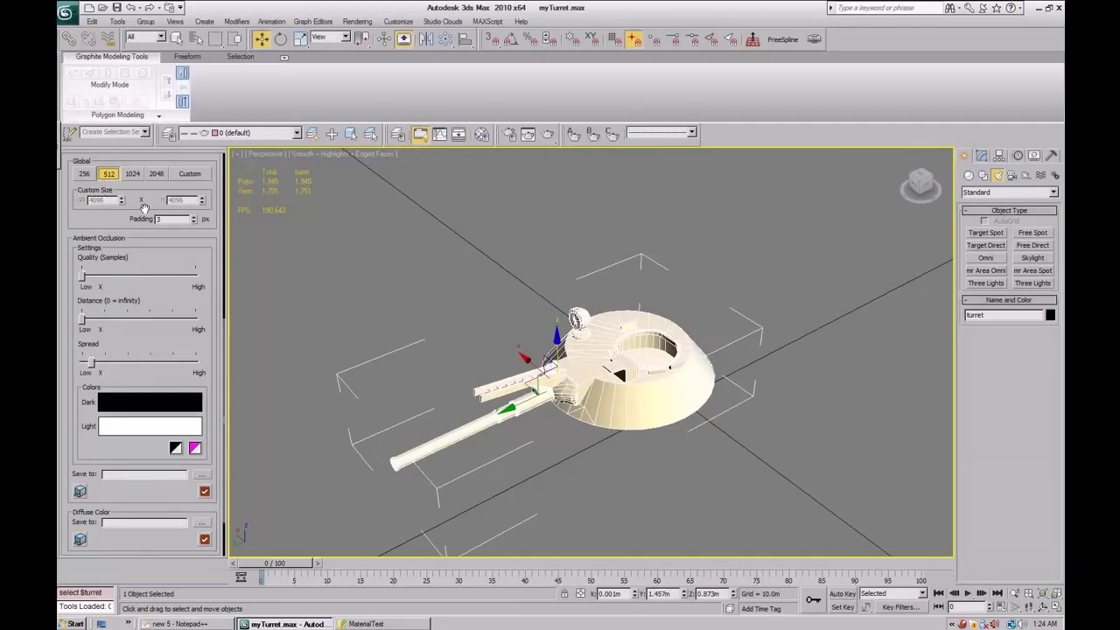
mouse_move(155, 213)
mouse_down()
mouse_move(152, 285)
mouse_move(150, 236)
mouse_up()
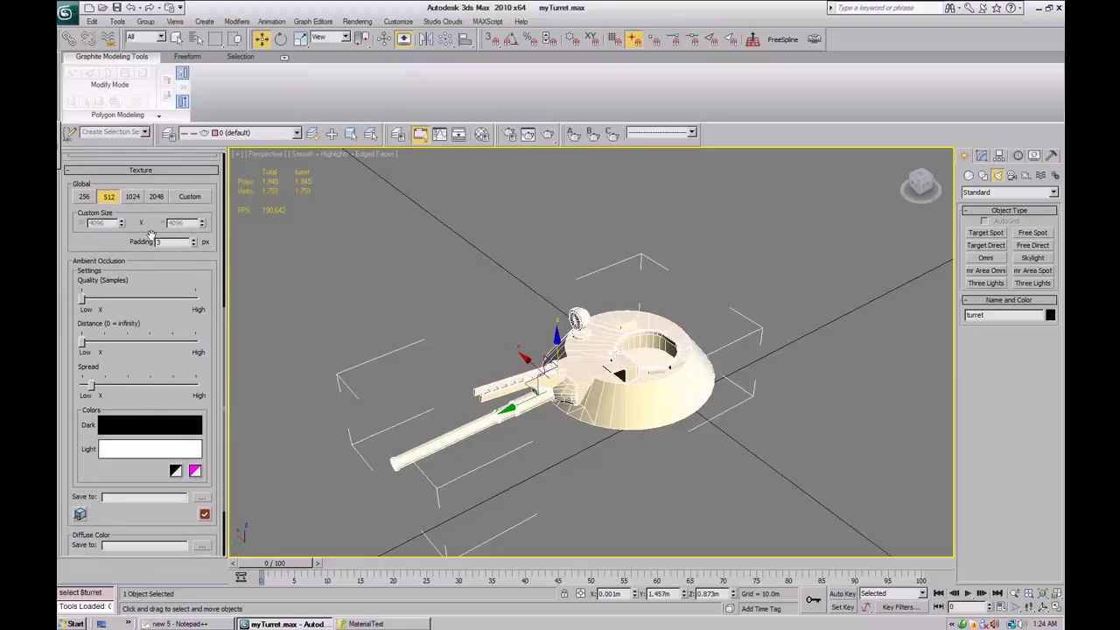
click(195, 473)
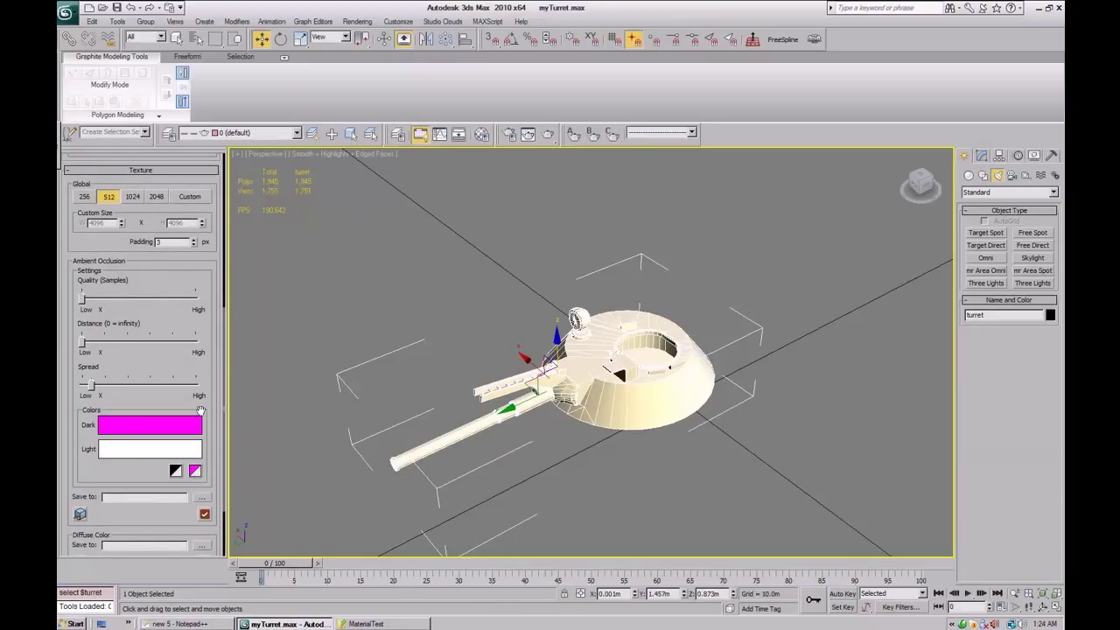
Set the ambient occlusion texture to save as sa_bmd1_03_as.tga in the MaterialTest folder.
drag(199, 259, 201, 220)
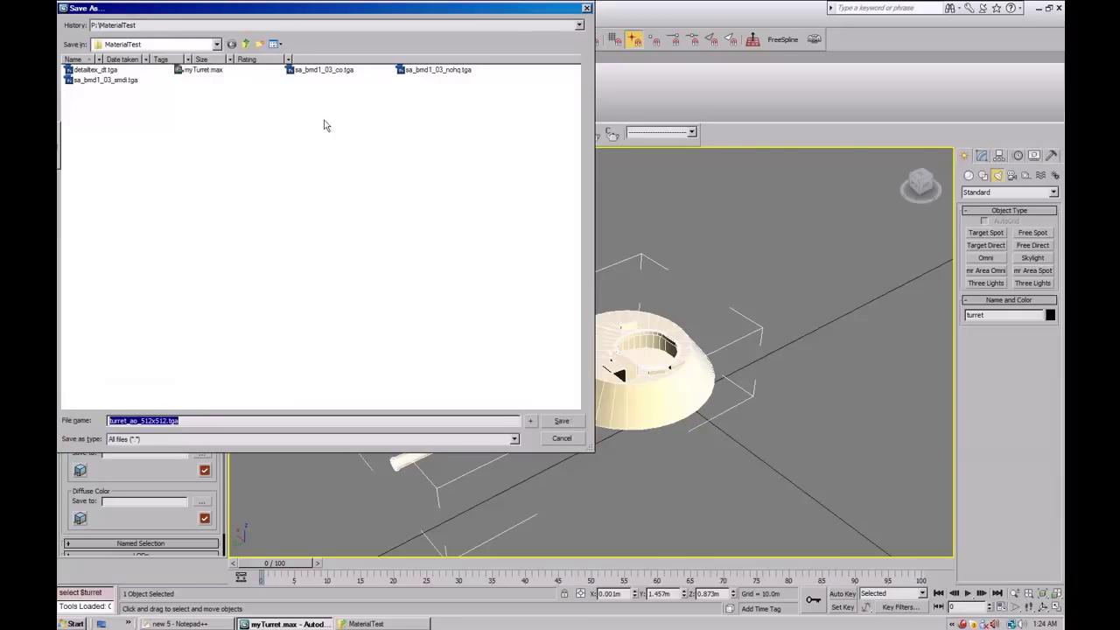
drag(167, 421, 129, 421)
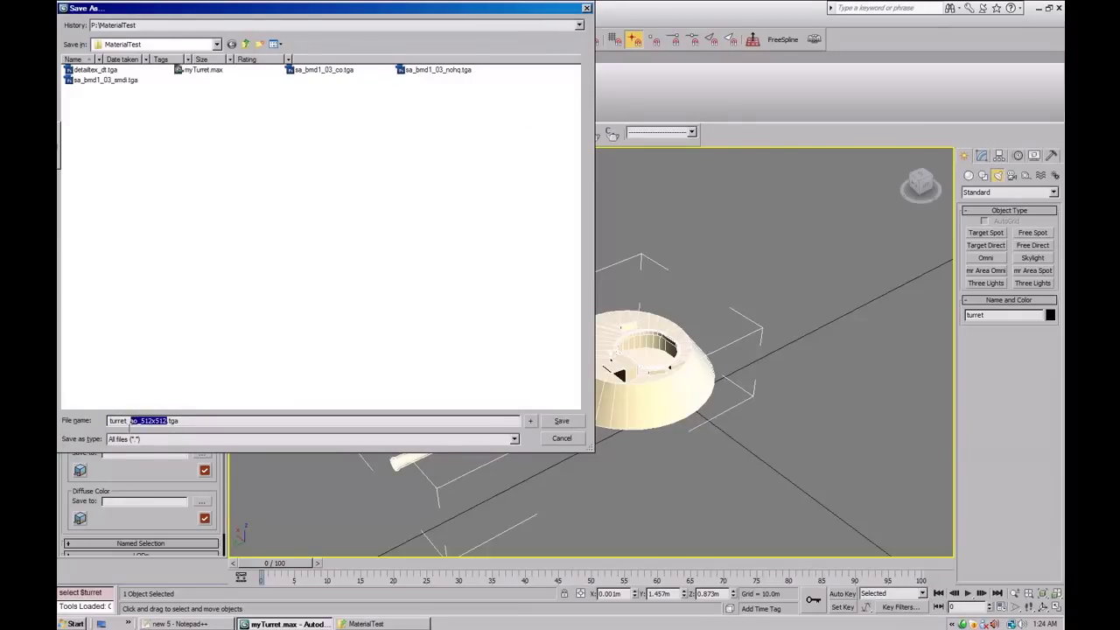
click(325, 70)
click(153, 421)
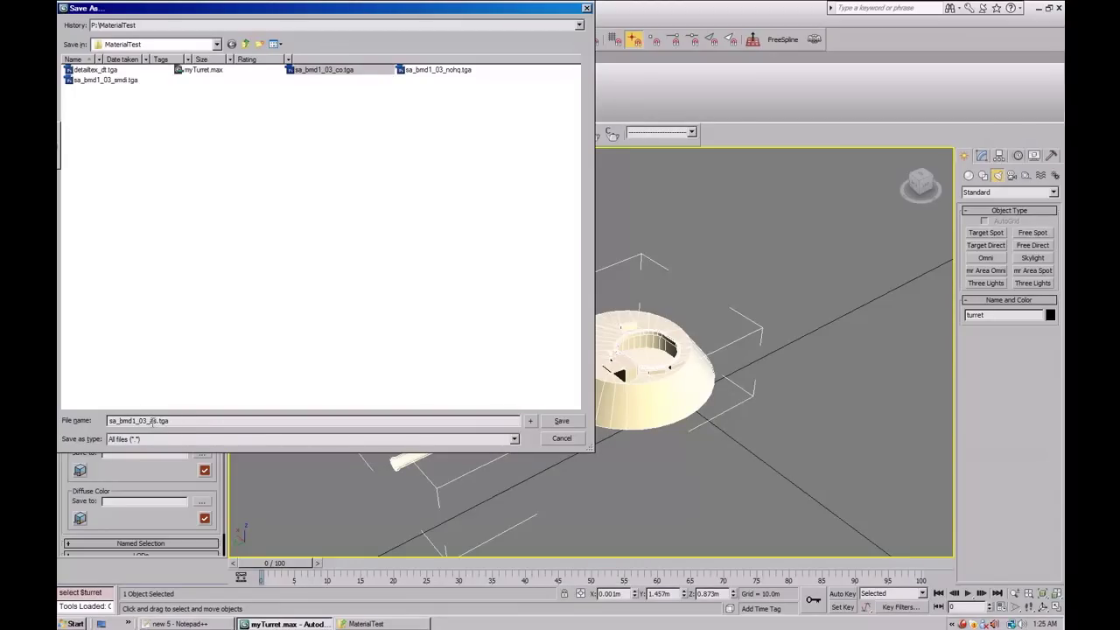
click(562, 422)
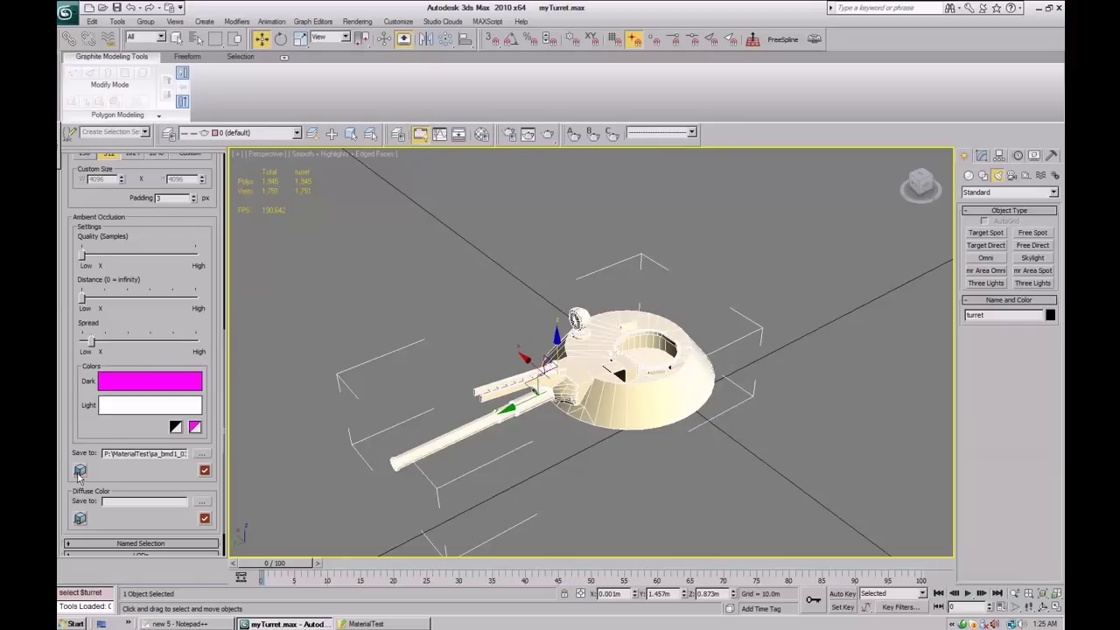
Bake the turret's ambient occlusion and inspect it on the model with edged faces hidden.
click(204, 471)
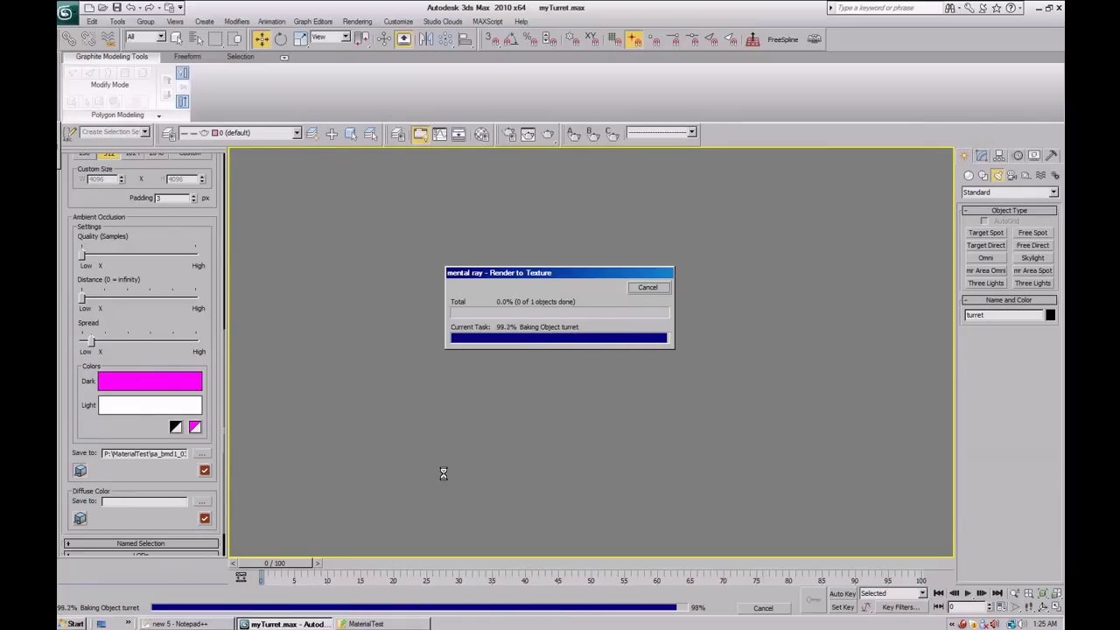
middle_drag(627, 433, 565, 448)
key(F4)
scroll(599, 411, up, 3)
scroll(595, 405, up, 2)
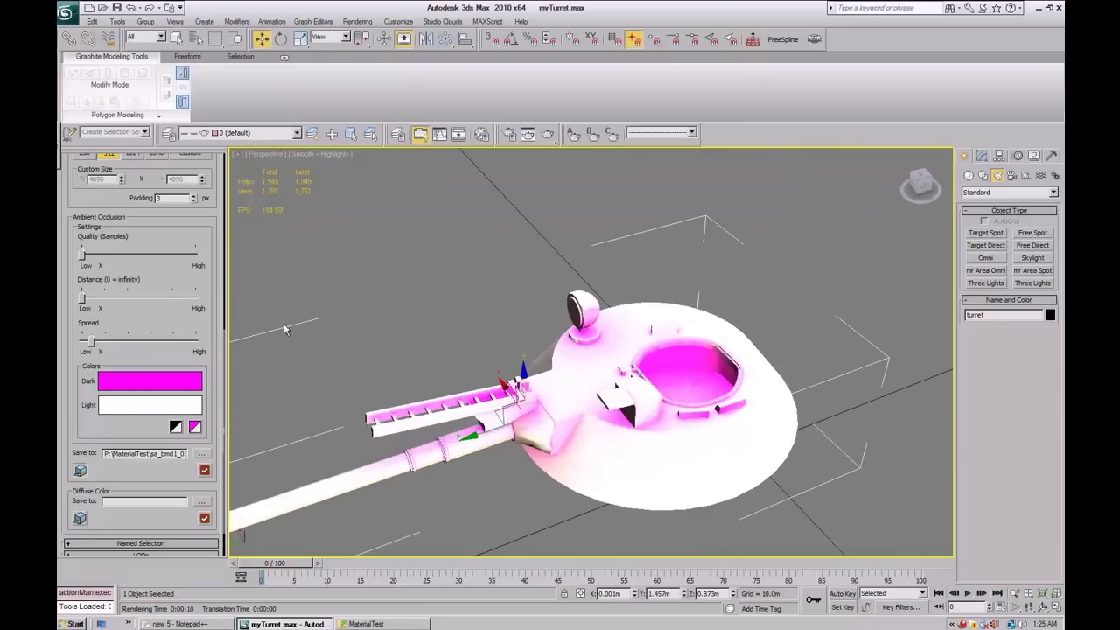
Raise the ambient occlusion quality to 64 samples, bake the turret again and inspect the result.
drag(82, 254, 94, 255)
click(204, 470)
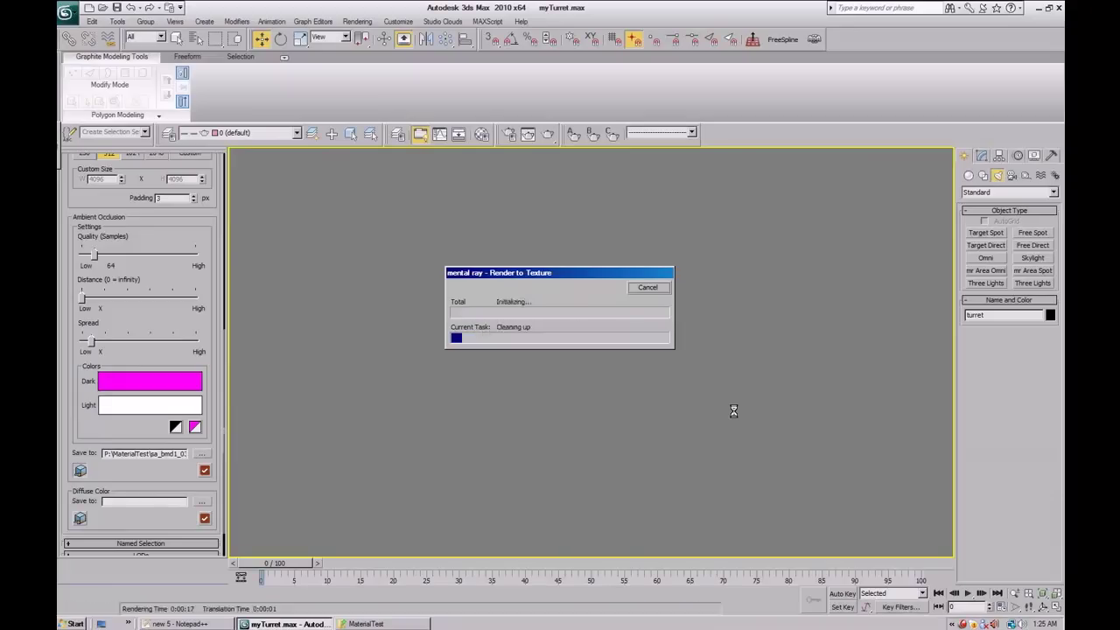
alt+middle_drag(623, 391, 621, 461)
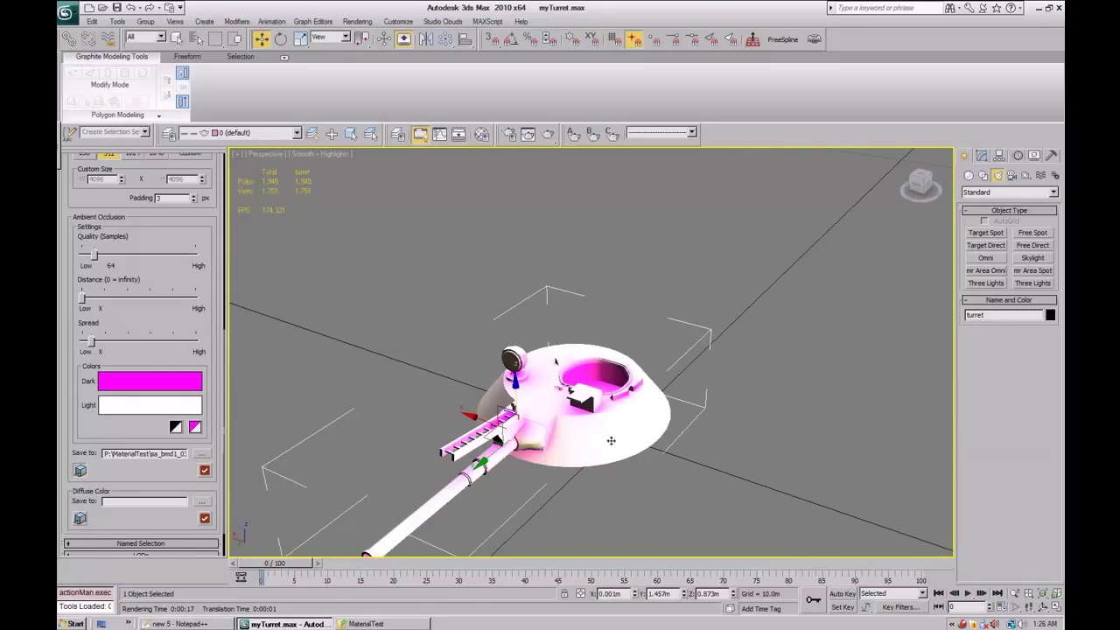
middle_drag(593, 439, 629, 417)
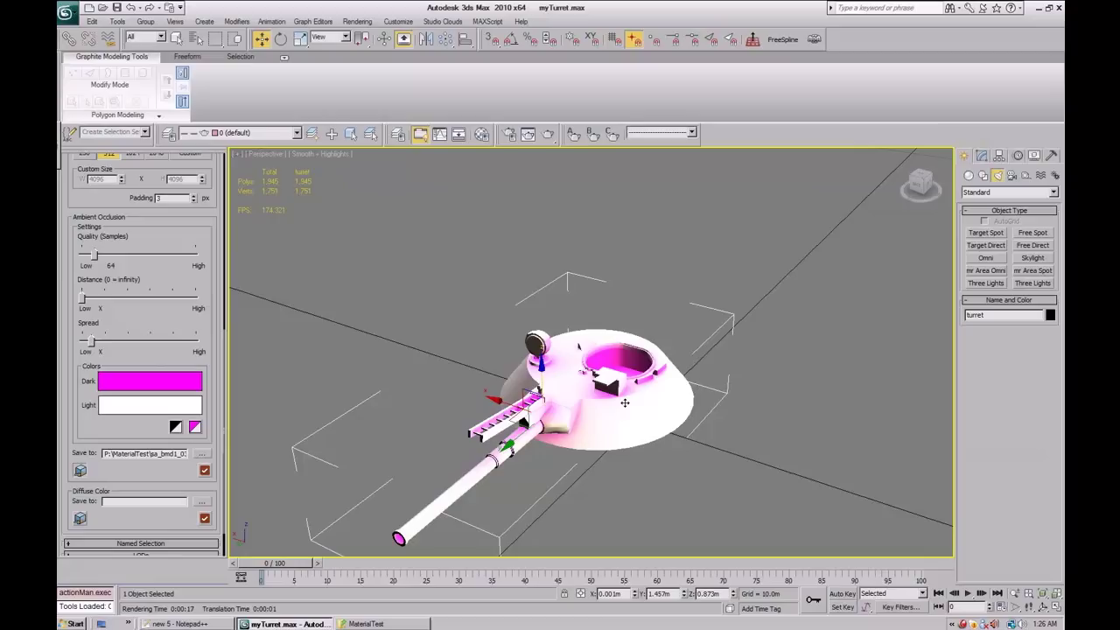
Reset the ambient occlusion dark colour to black and collapse the Texture section.
click(175, 426)
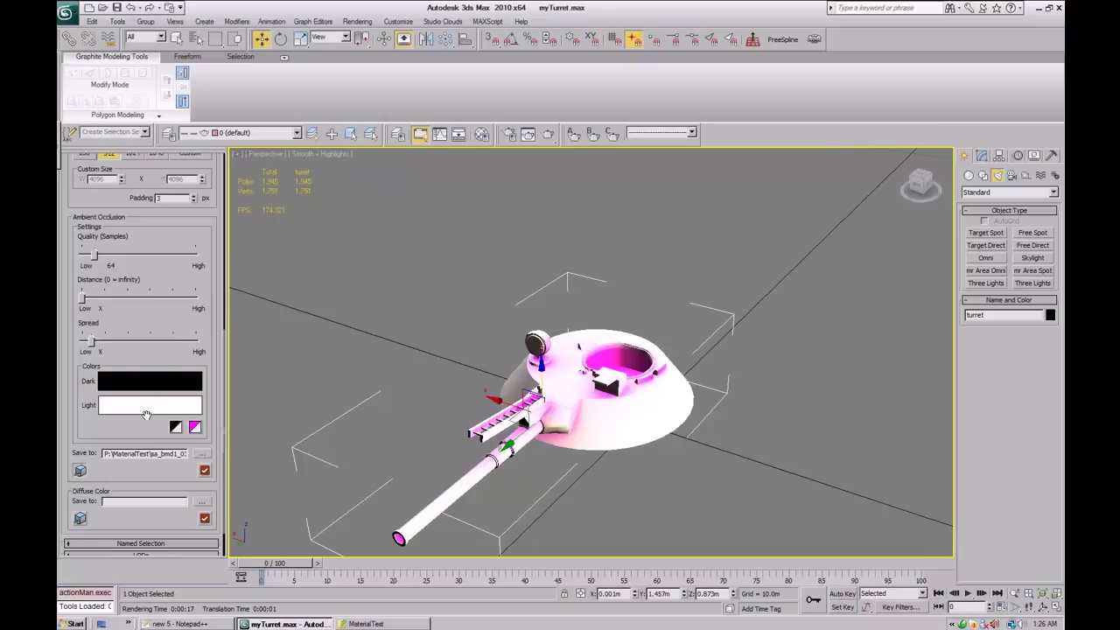
drag(65, 503, 65, 461)
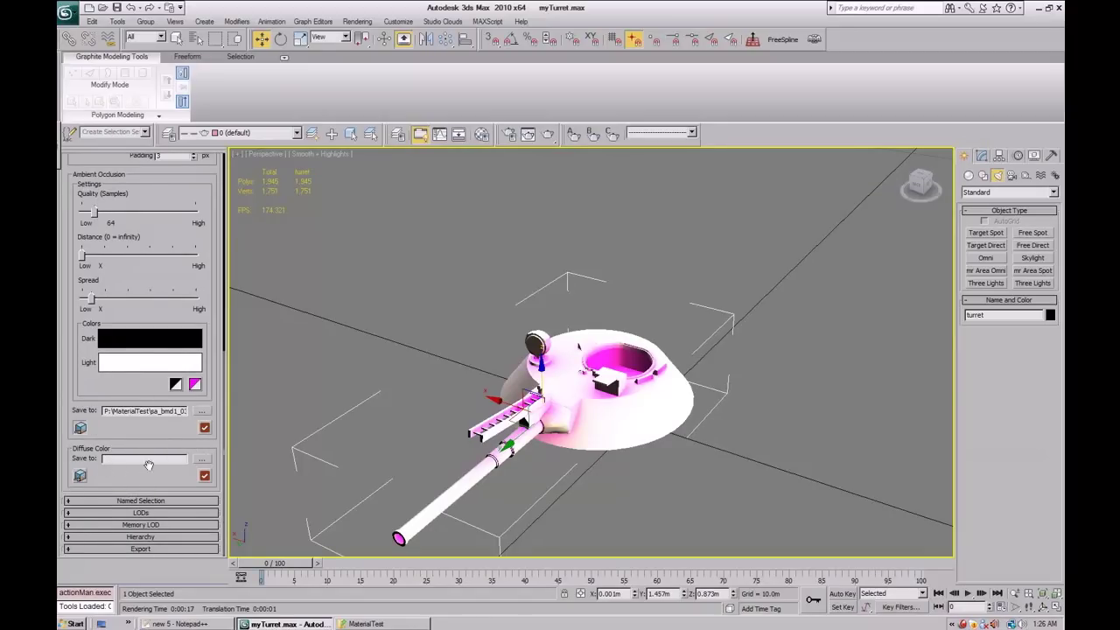
alt+middle_drag(571, 484, 630, 420)
mouse_move(175, 231)
mouse_down()
mouse_move(167, 303)
mouse_move(173, 220)
mouse_up()
scroll(175, 219, up, 3)
scroll(184, 206, down, 3)
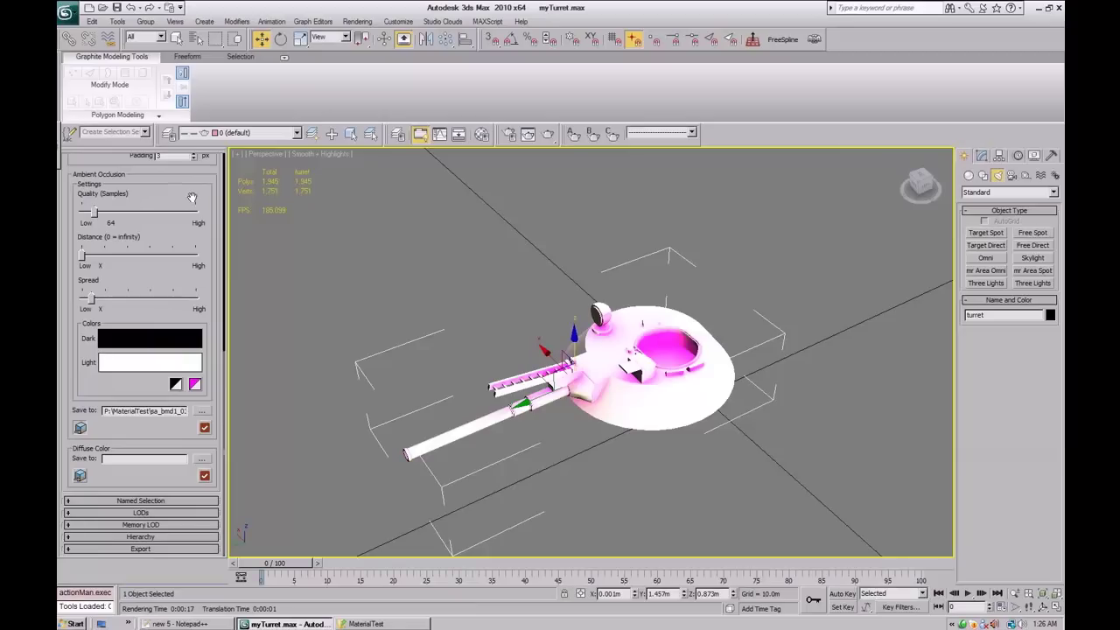
scroll(170, 184, up, 3)
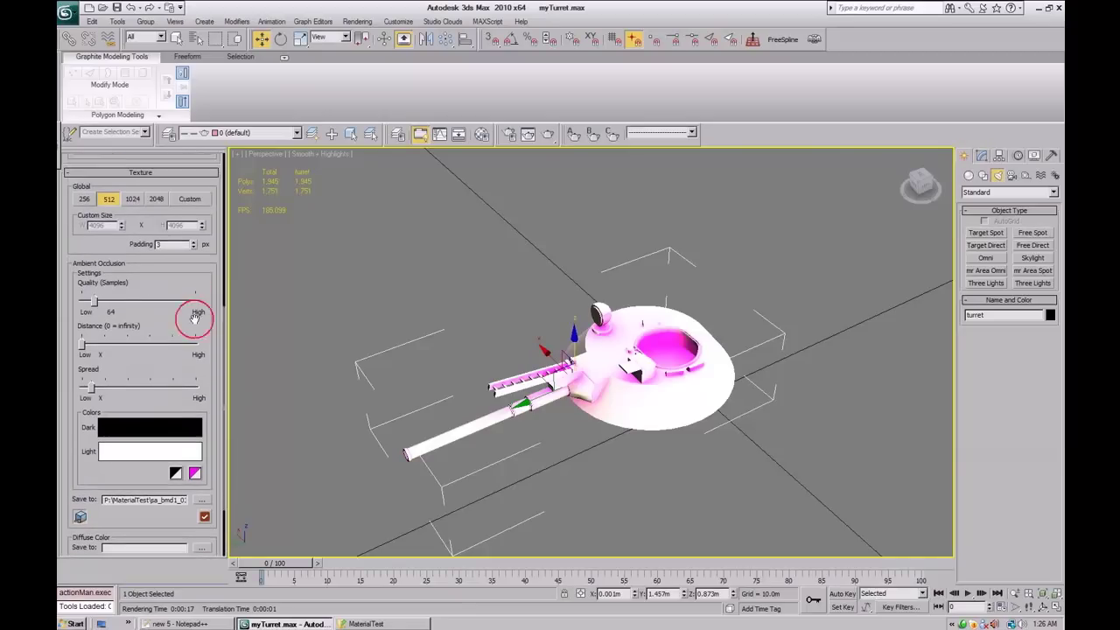
click(164, 168)
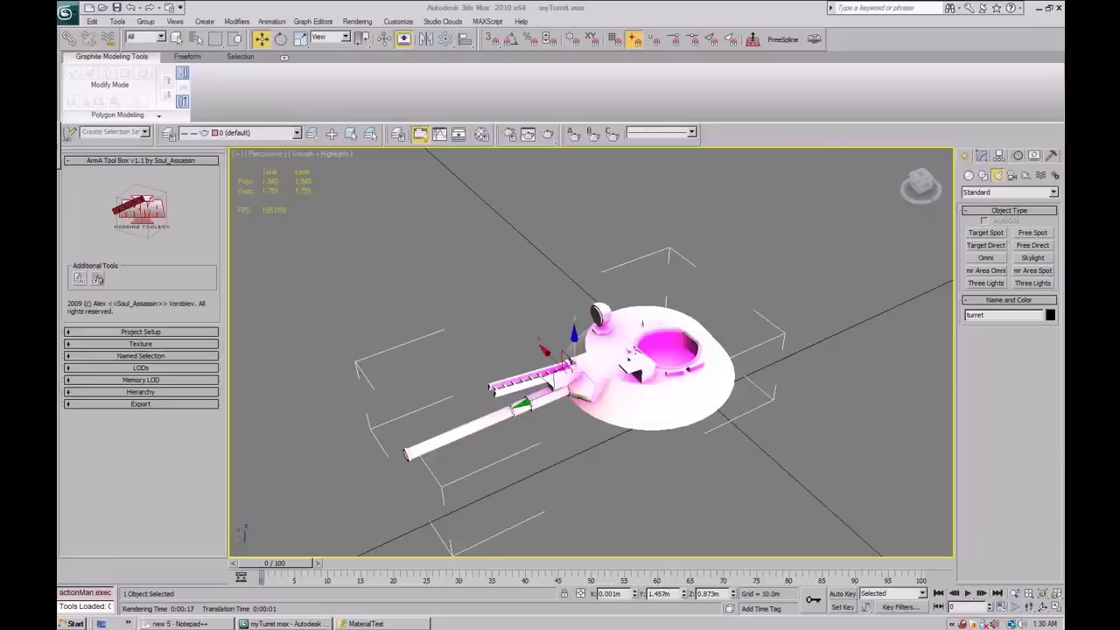
Detach the turret's main gun and adjoining upper gun elements as a separate object named Object01.
middle_drag(754, 405, 683, 385)
alt+middle_drag(626, 419, 473, 377)
scroll(653, 383, up, 2)
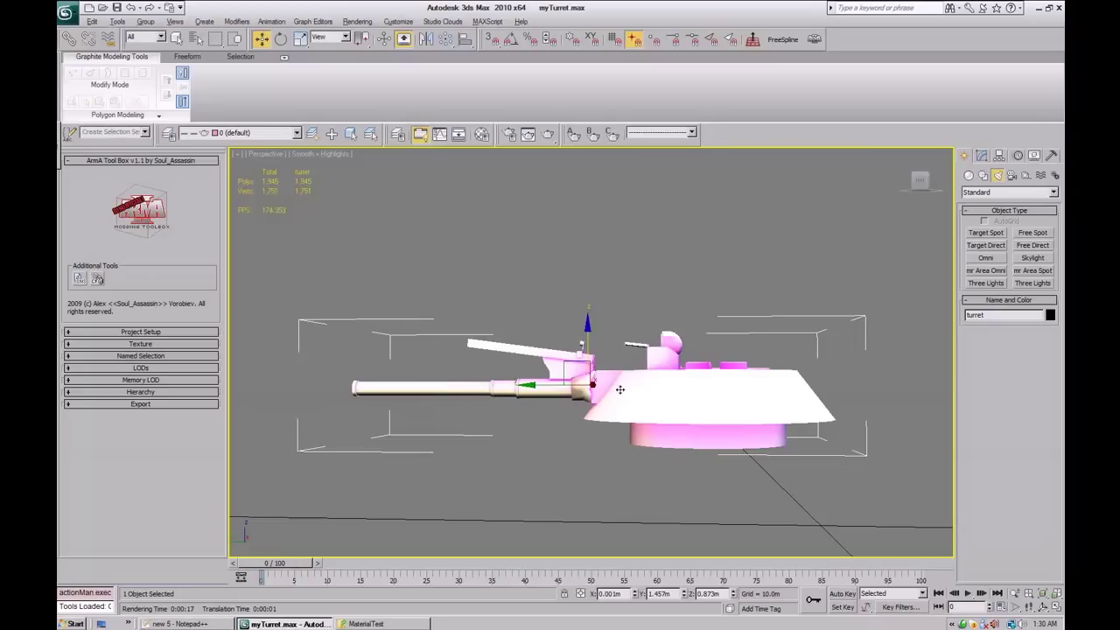
alt+middle_drag(561, 389, 575, 409)
alt+middle_drag(690, 409, 667, 395)
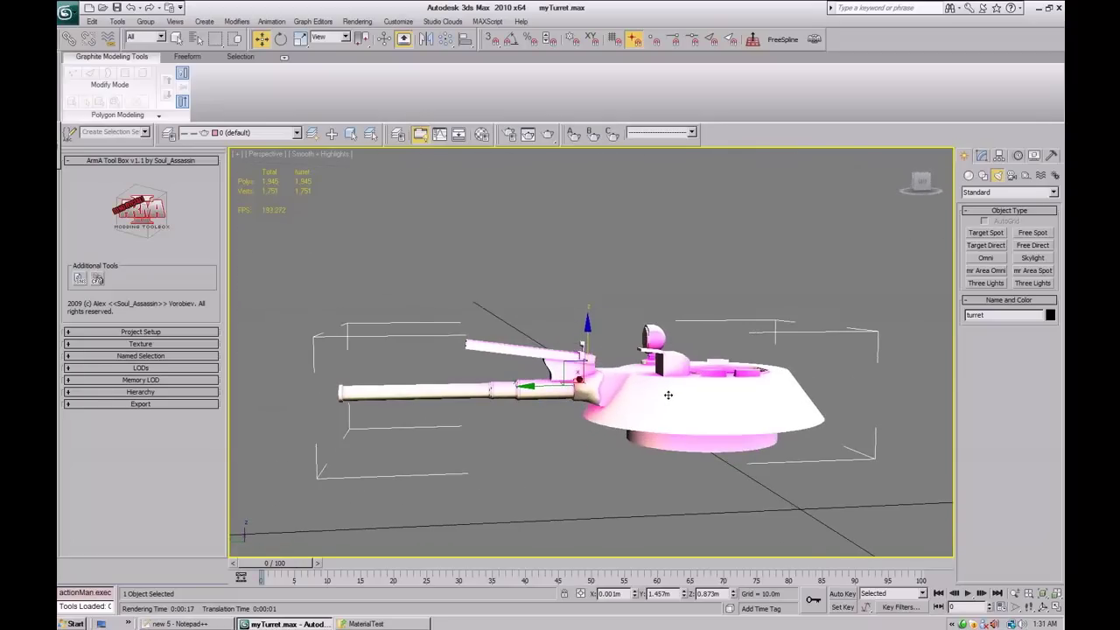
key(5)
alt+middle_drag(558, 388, 602, 367)
drag(348, 311, 618, 398)
alt+middle_drag(618, 398, 647, 424)
click(1041, 553)
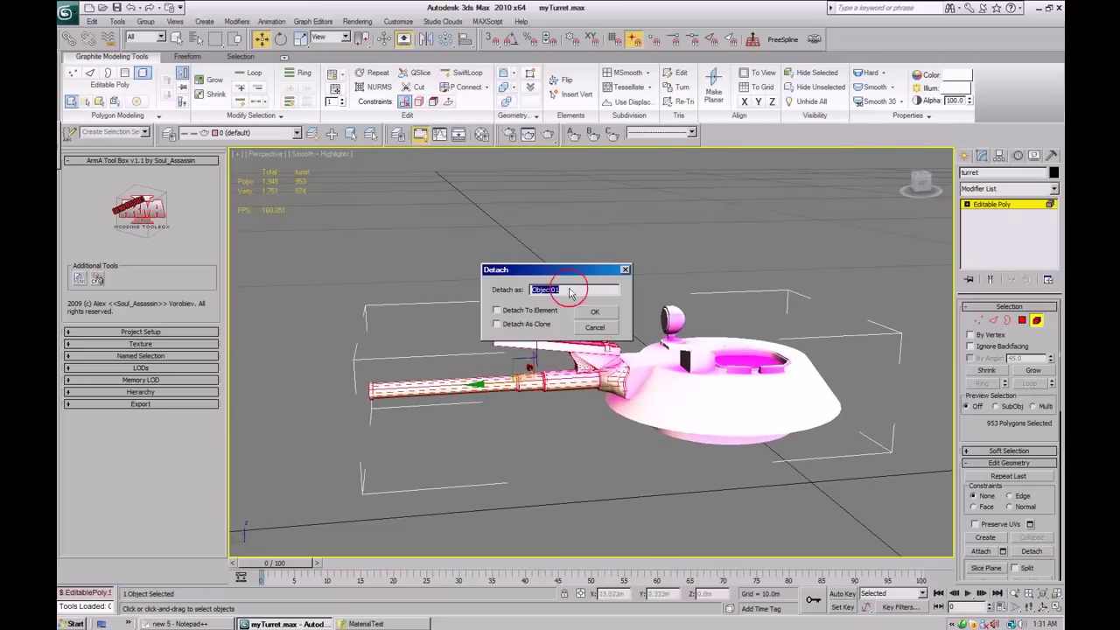
click(592, 317)
click(1035, 321)
Try rotating the detached gun about its pivot and undo the rotation.
alt+middle_drag(712, 391, 612, 362)
click(556, 361)
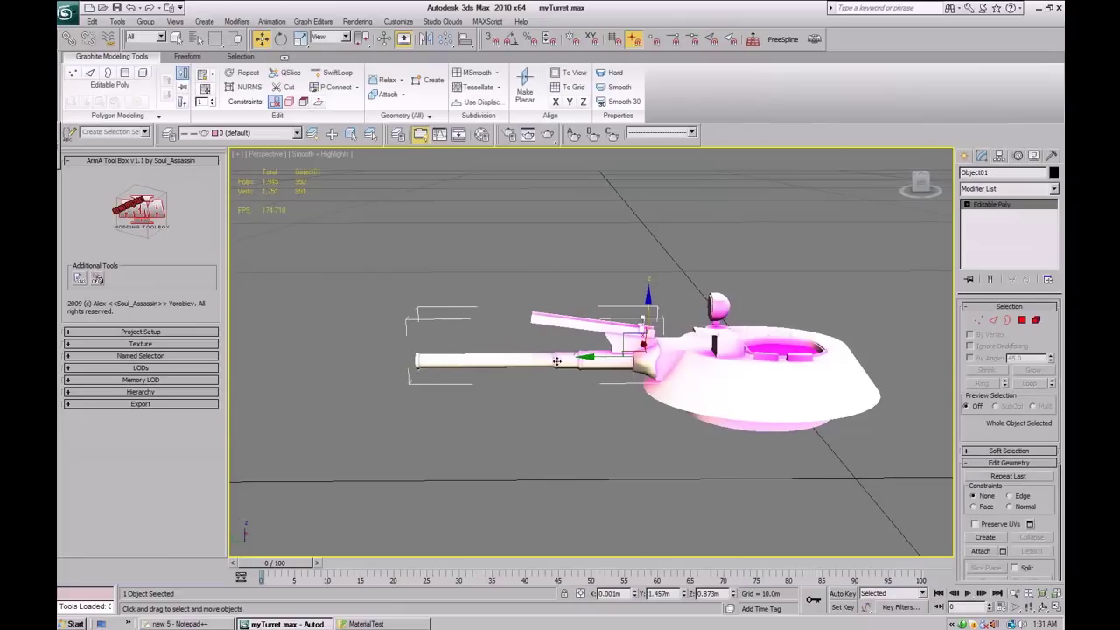
key(e)
drag(553, 340, 580, 362)
key(ctrl+z)
Clear the object selection and expand the Named Selection section of the ArmA Tool Box.
middle_drag(616, 429, 604, 407)
click(660, 432)
middle_drag(604, 407, 475, 385)
click(750, 387)
drag(499, 257, 892, 500)
middle_drag(665, 415, 611, 431)
click(595, 465)
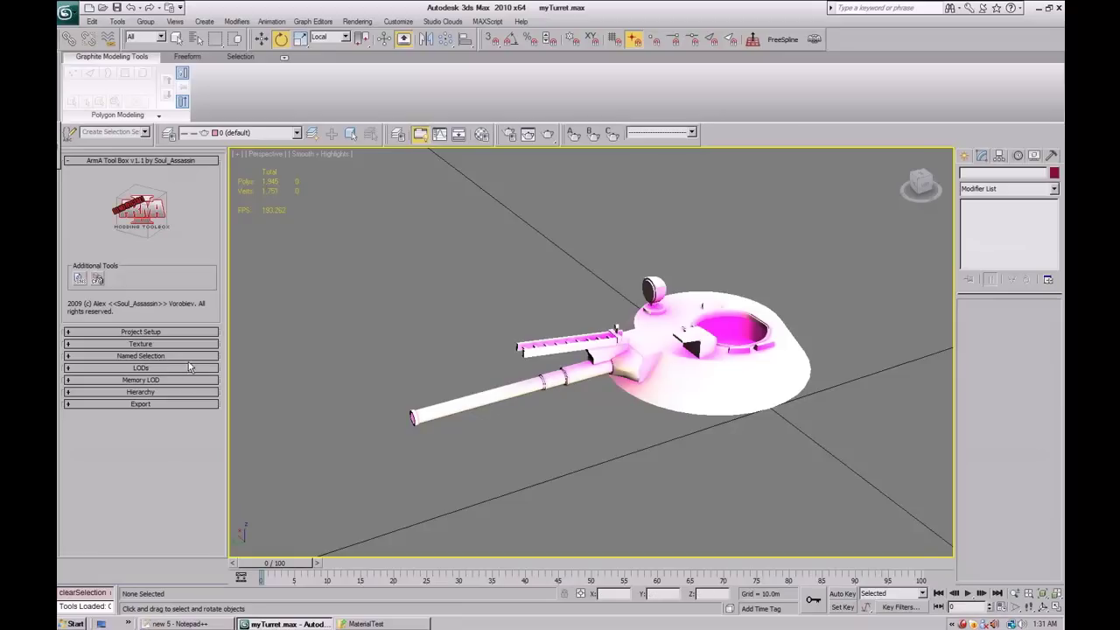
click(140, 356)
scroll(175, 394, down, 3)
scroll(186, 462, up, 3)
drag(186, 461, 176, 344)
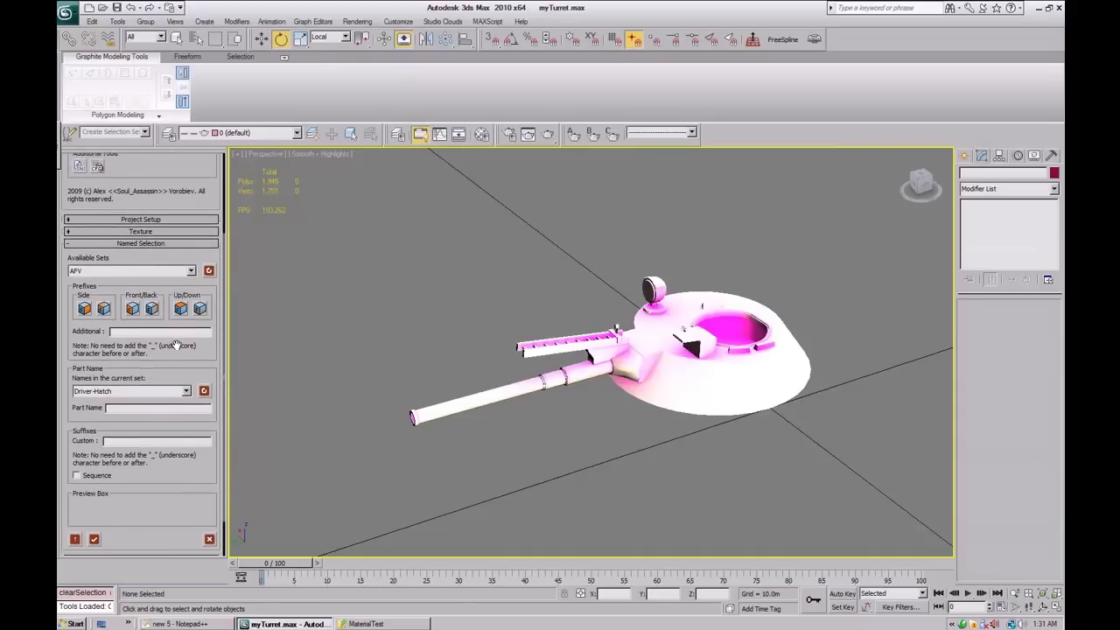
Open the Selection Name Set Generator and add an entry described as Hatch with the selection name hatc.
click(79, 166)
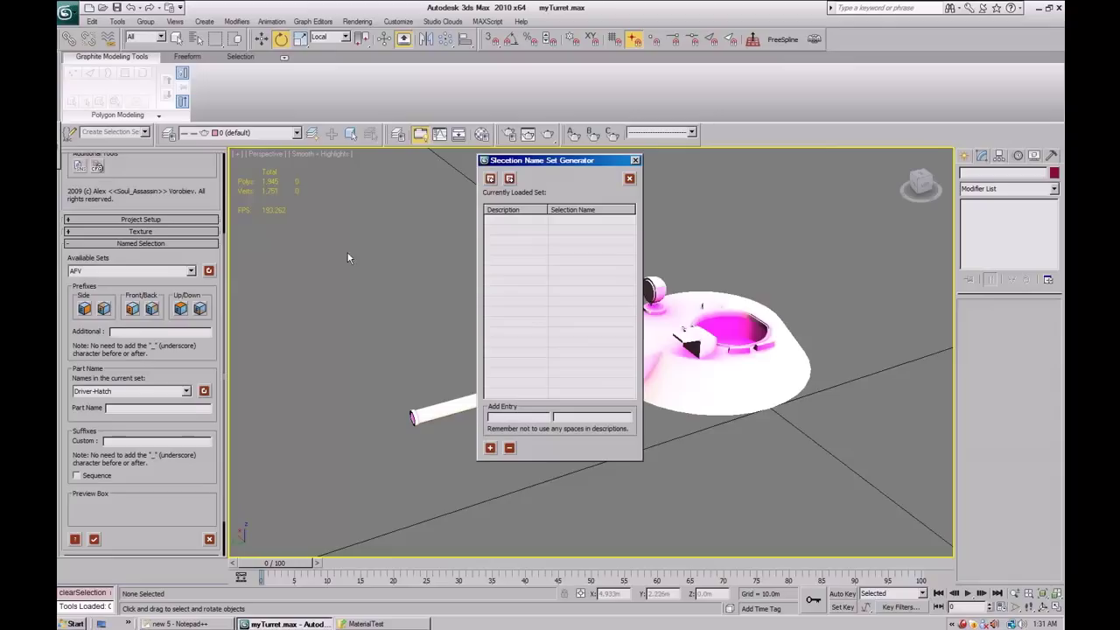
drag(548, 169, 310, 174)
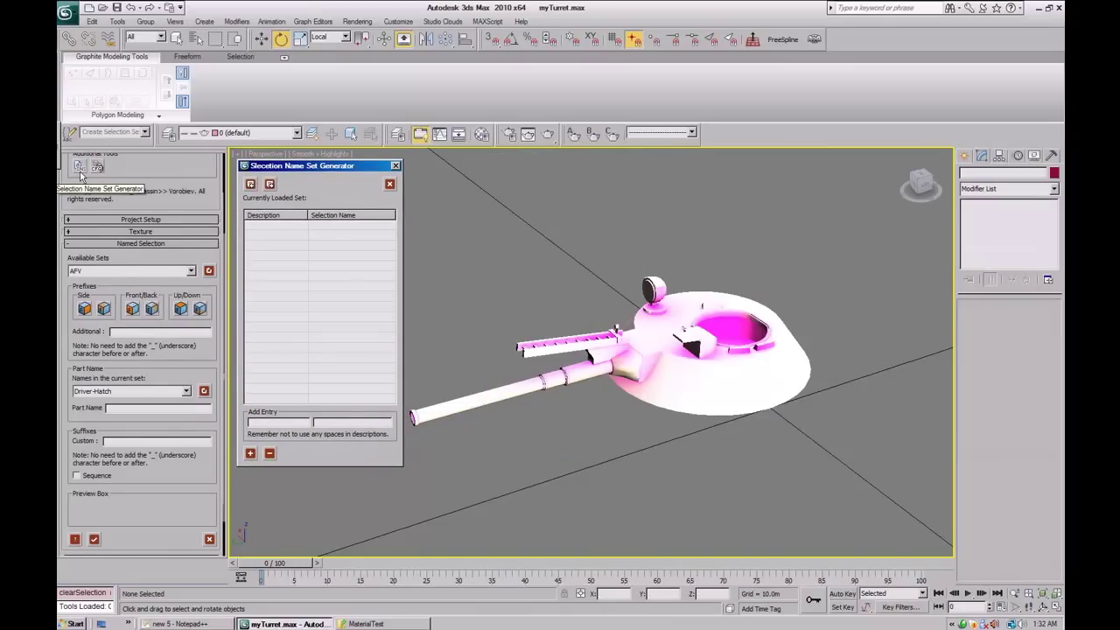
mouse_move(276, 168)
mouse_down()
mouse_move(284, 175)
mouse_move(274, 160)
mouse_up()
click(280, 410)
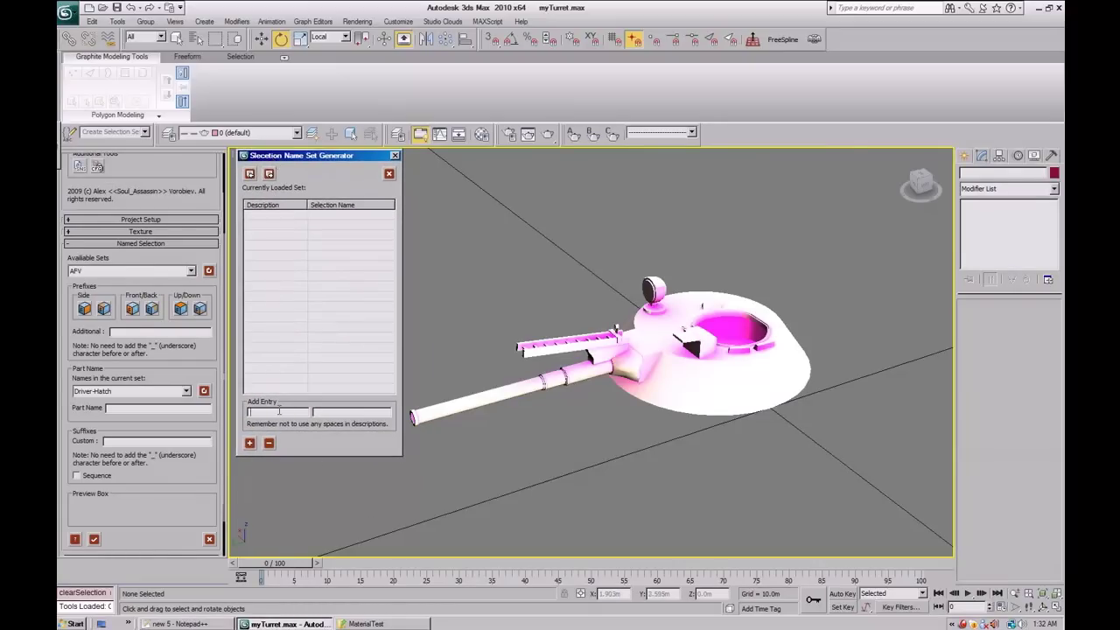
text(Hatch)
click(332, 412)
click(249, 443)
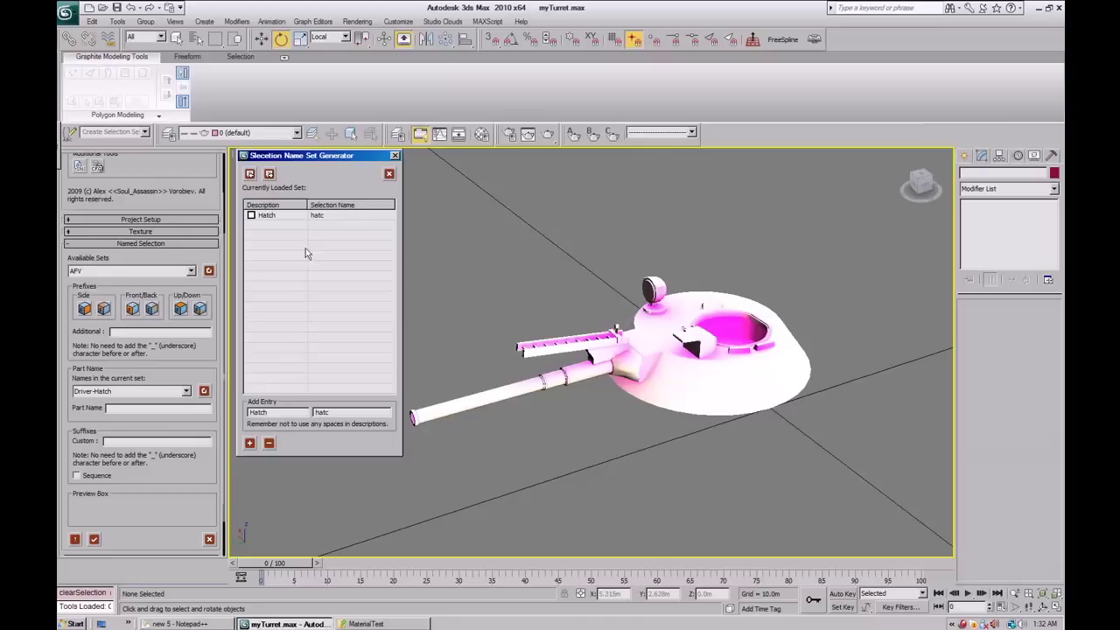
Load the AFV.ajv name set into the generator to view its entries, and close the generator.
click(251, 174)
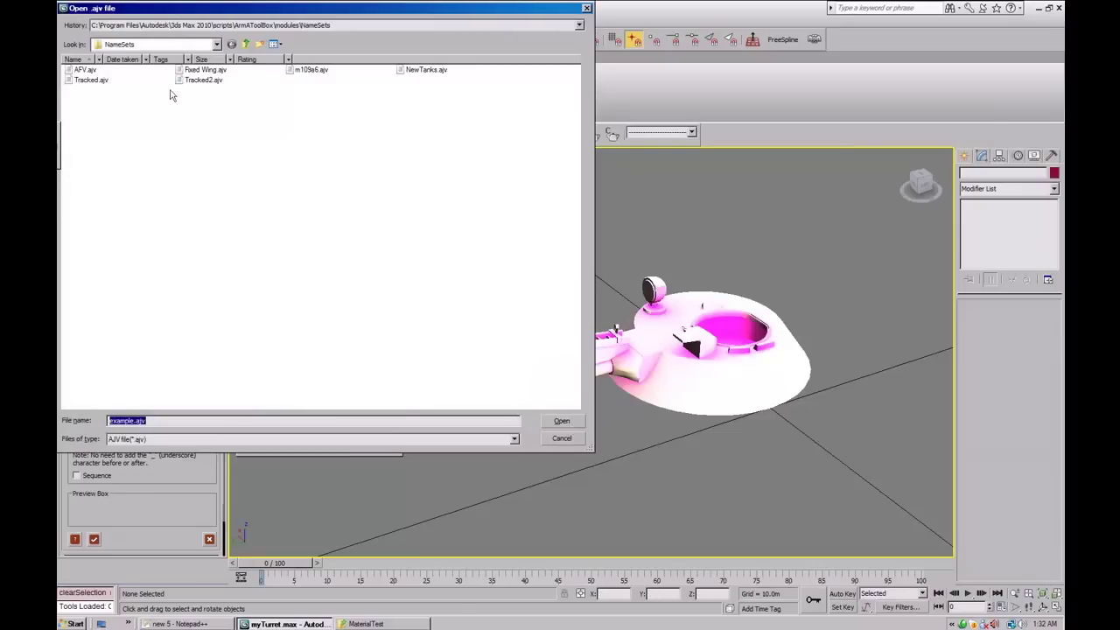
double_click(83, 70)
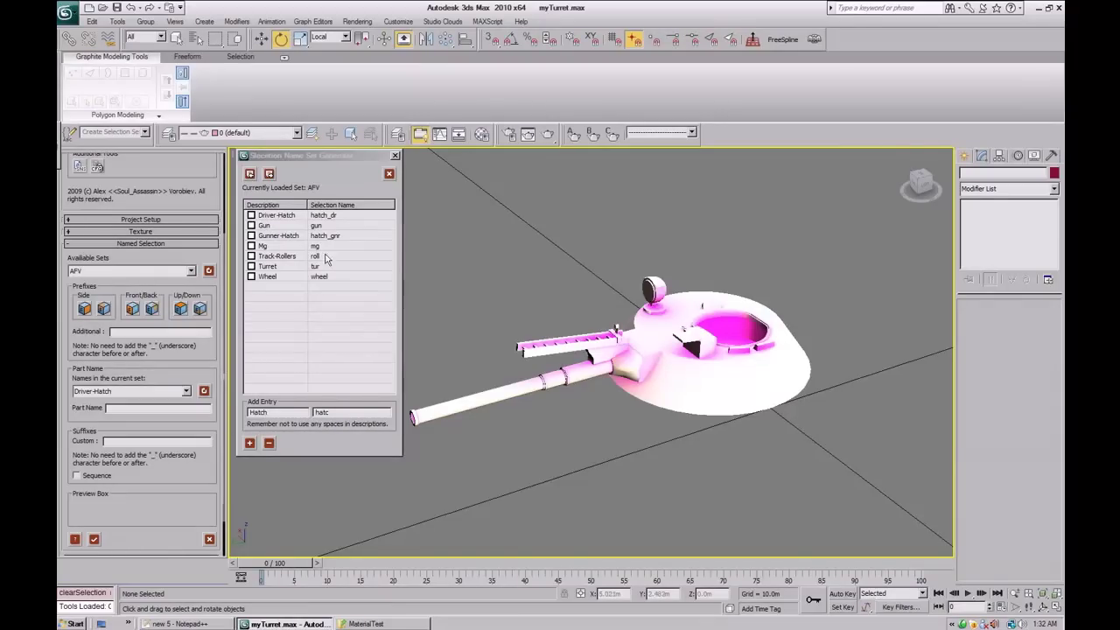
click(395, 155)
Choose AFV from the available name sets in the Named Selection section.
scroll(175, 263, down, 2)
scroll(88, 255, up, 5)
scroll(172, 323, down, 1)
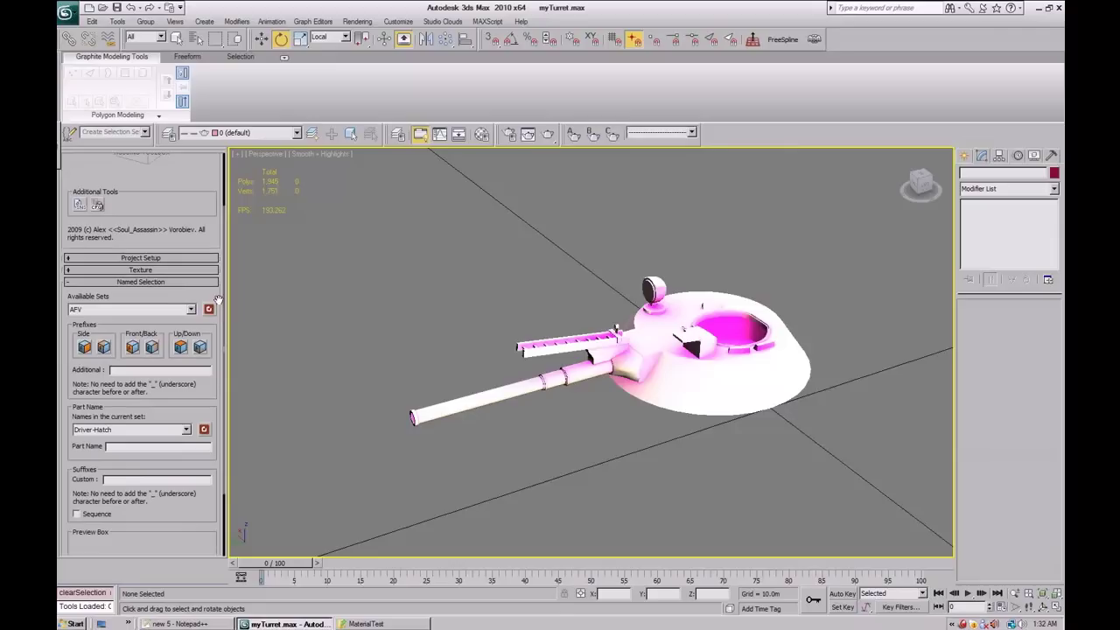
scroll(188, 293, down, 2)
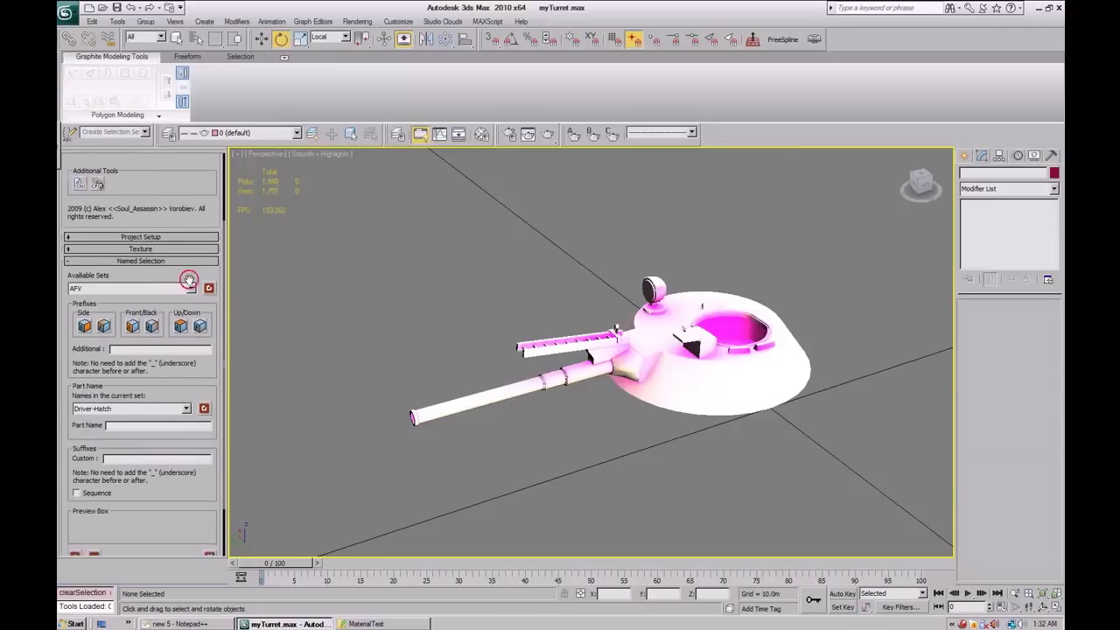
click(143, 246)
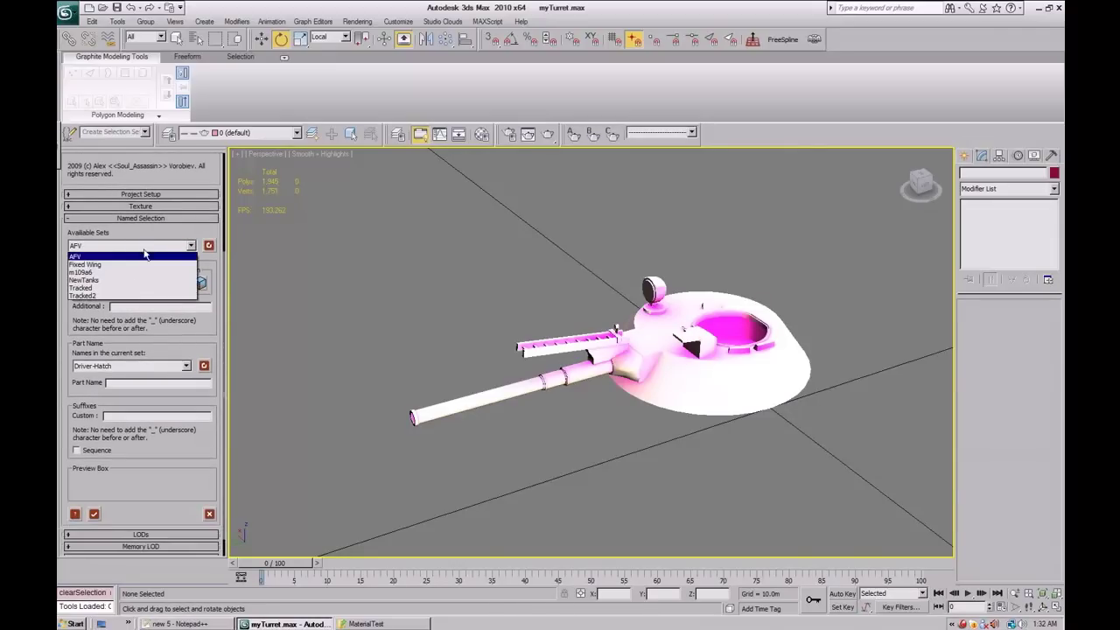
click(131, 253)
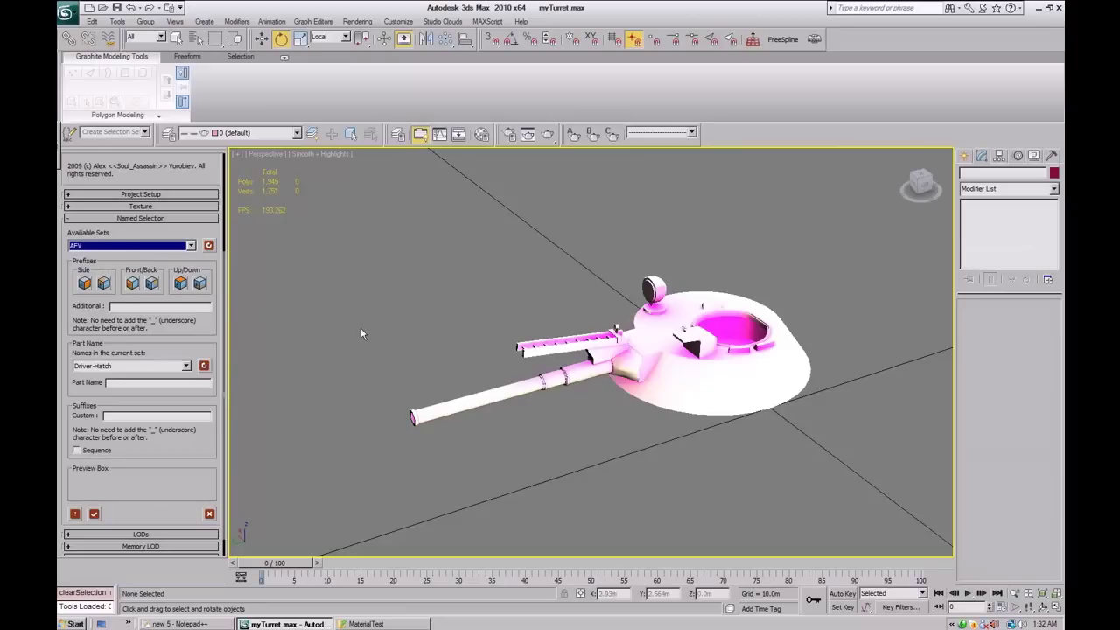
Select the turret body and apply the Turret part name, tur, from the AFV set to it.
alt+middle_drag(636, 349, 755, 464)
click(755, 465)
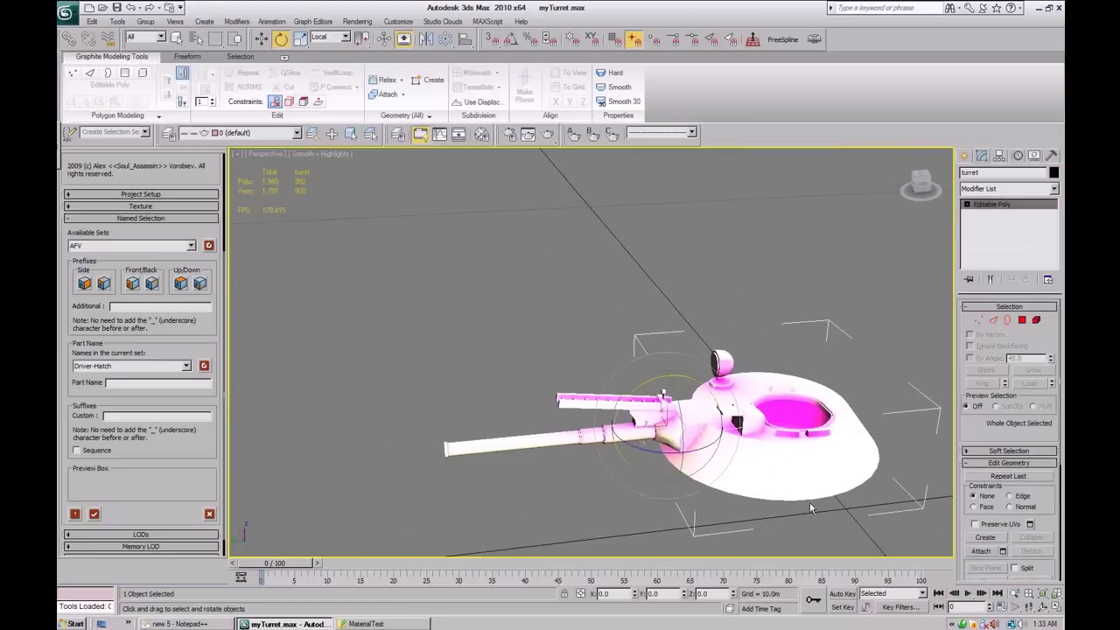
alt+middle_drag(809, 501, 745, 417)
scroll(140, 289, down, 2)
click(185, 344)
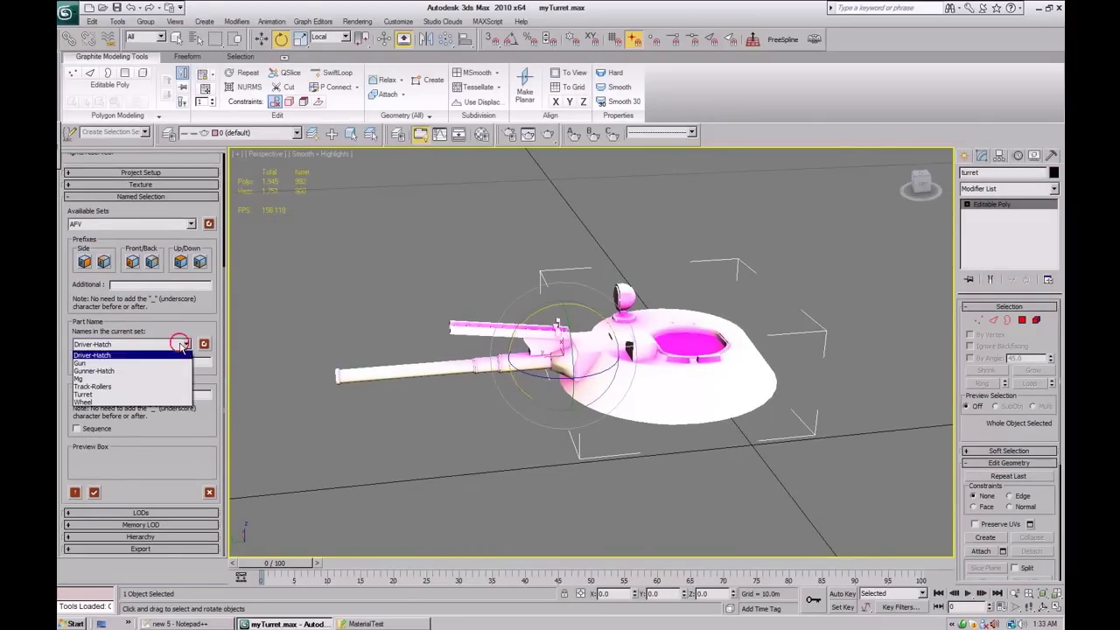
click(121, 395)
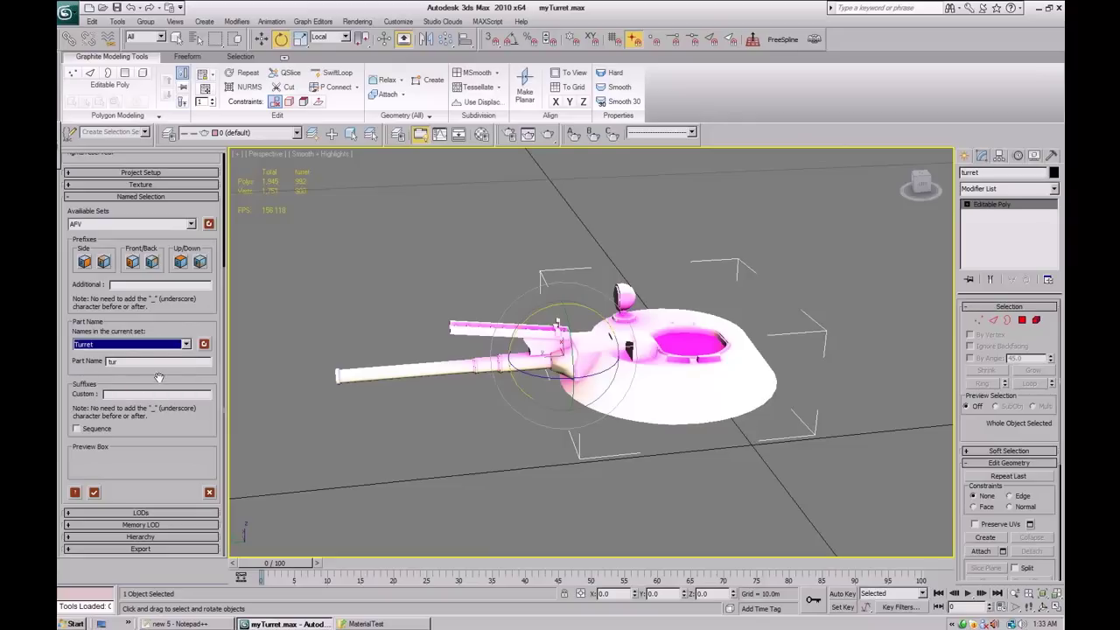
click(94, 492)
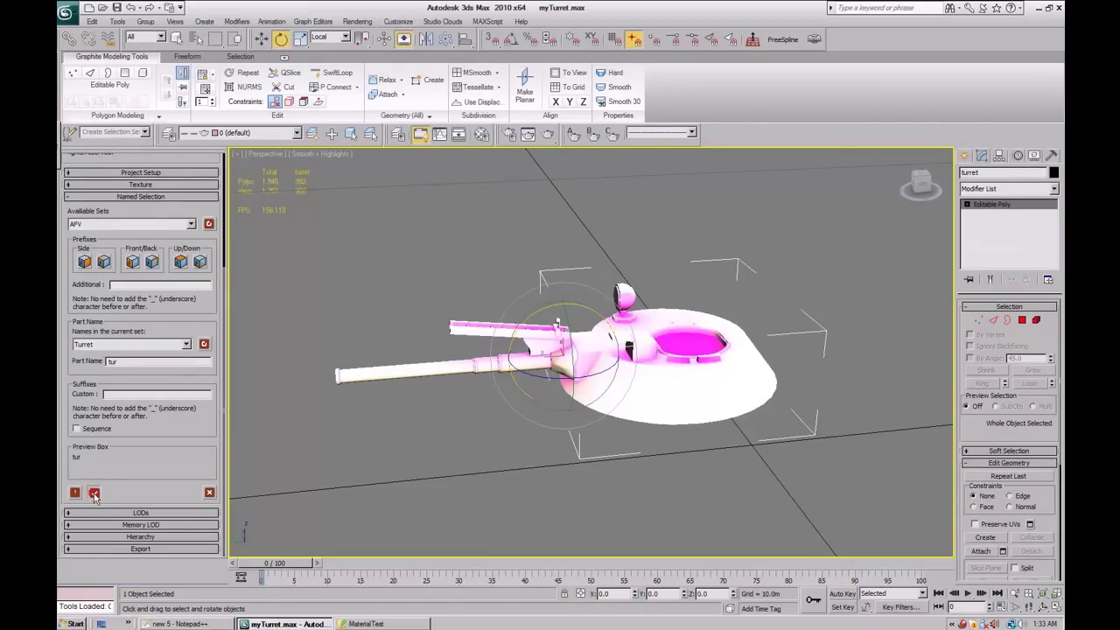
Select the main gun barrel and apply the Gun part name, gun, from the AFV set to it.
click(461, 366)
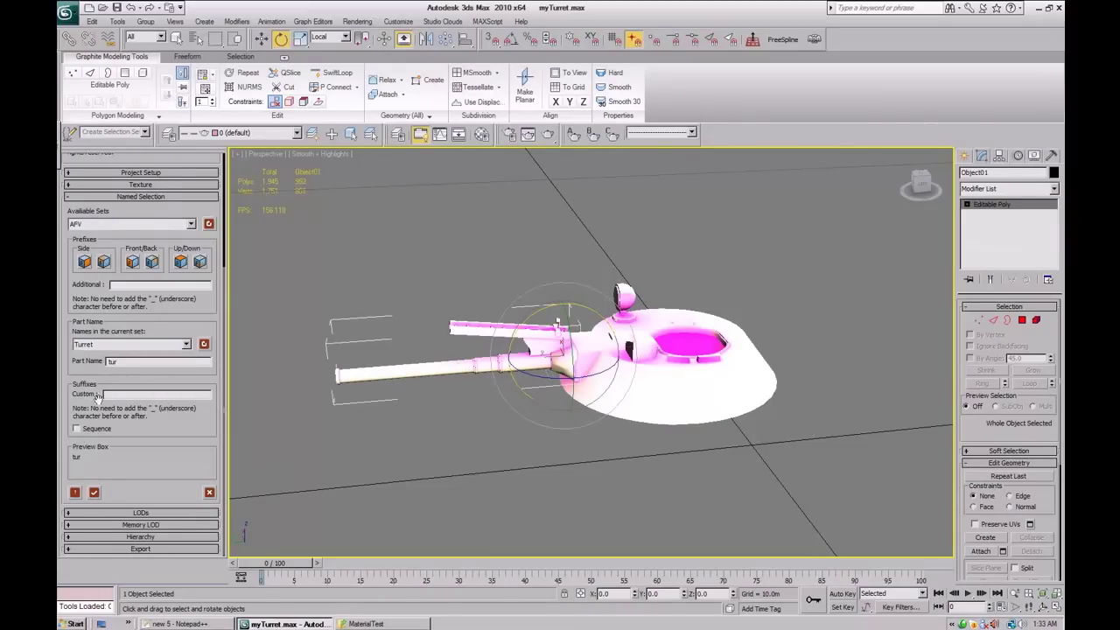
click(171, 346)
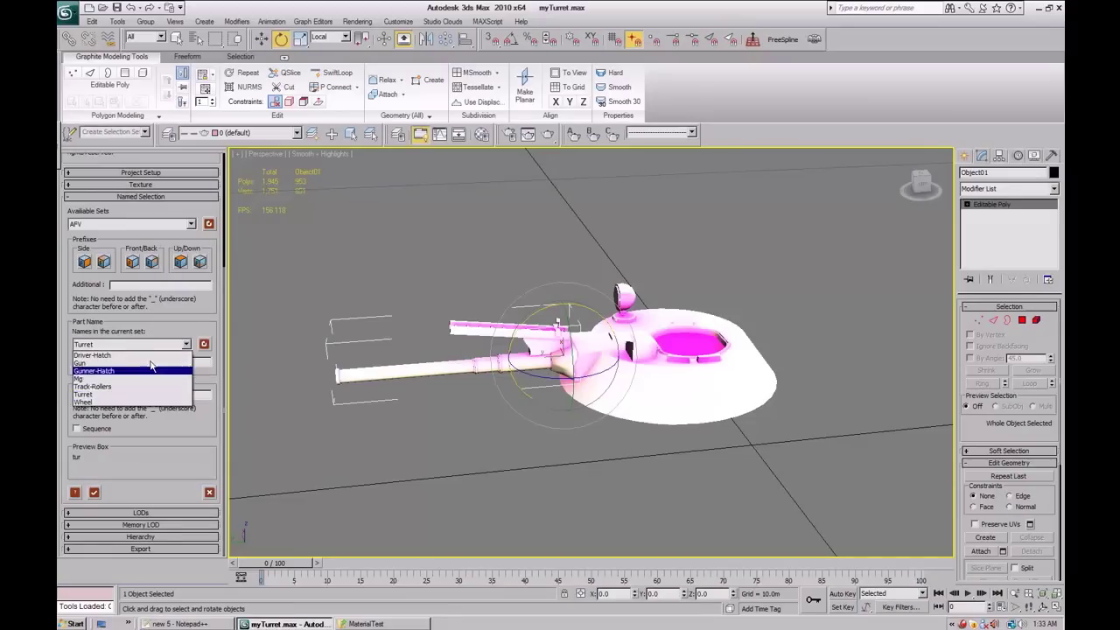
click(145, 375)
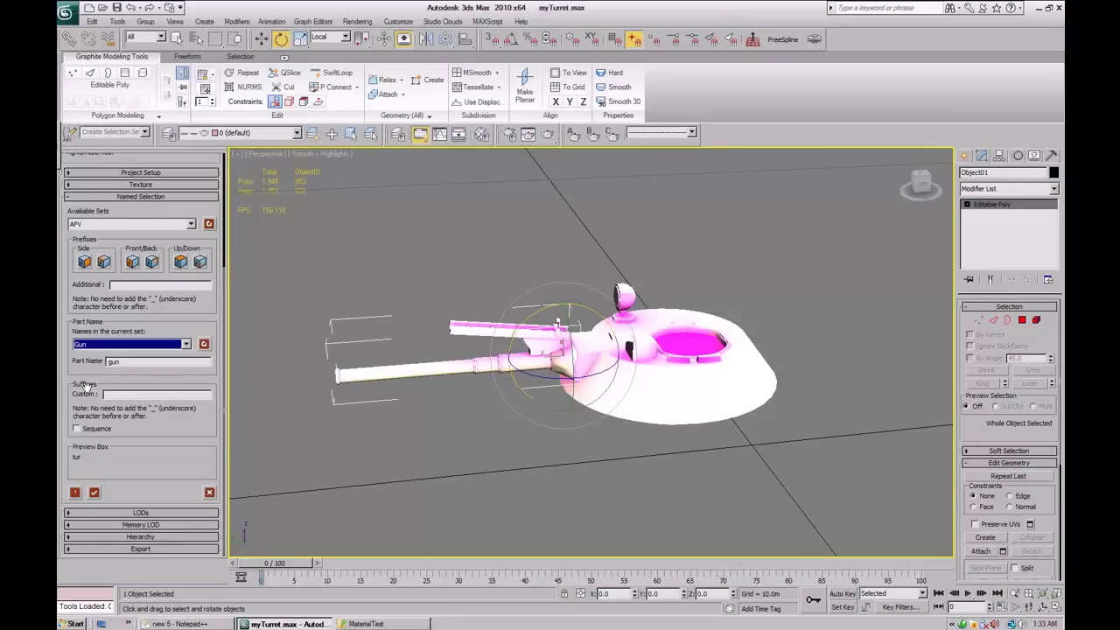
click(94, 491)
Create a cylinder beside the turret with a radius of about 0.31 m and a height of about 0.24 m.
alt+middle_drag(403, 445, 553, 472)
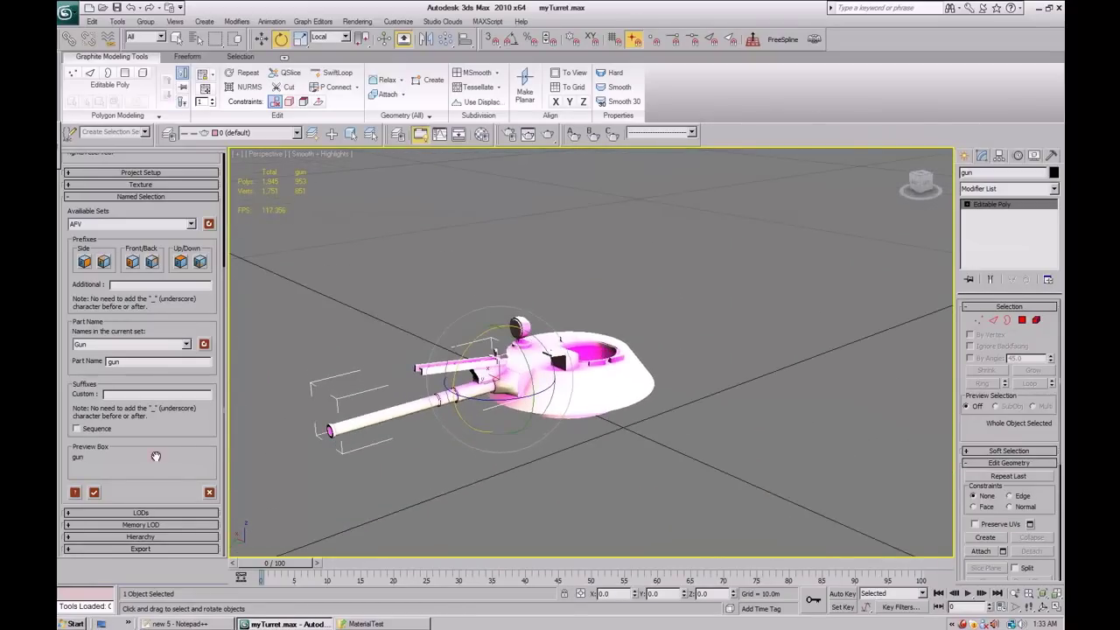
middle_drag(664, 455, 616, 419)
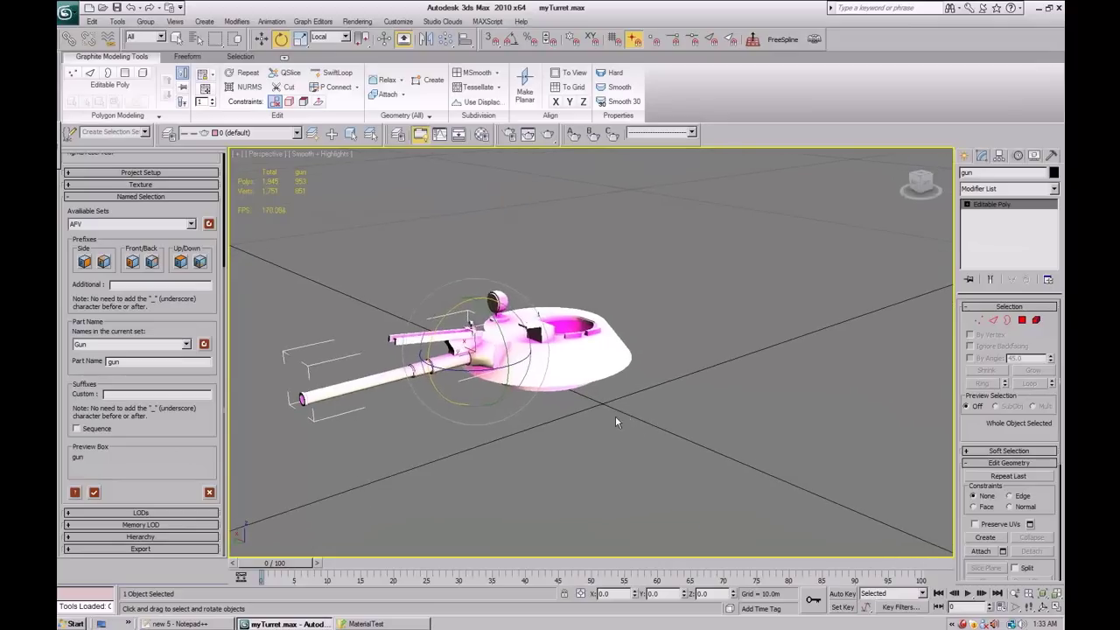
scroll(512, 455, down, 3)
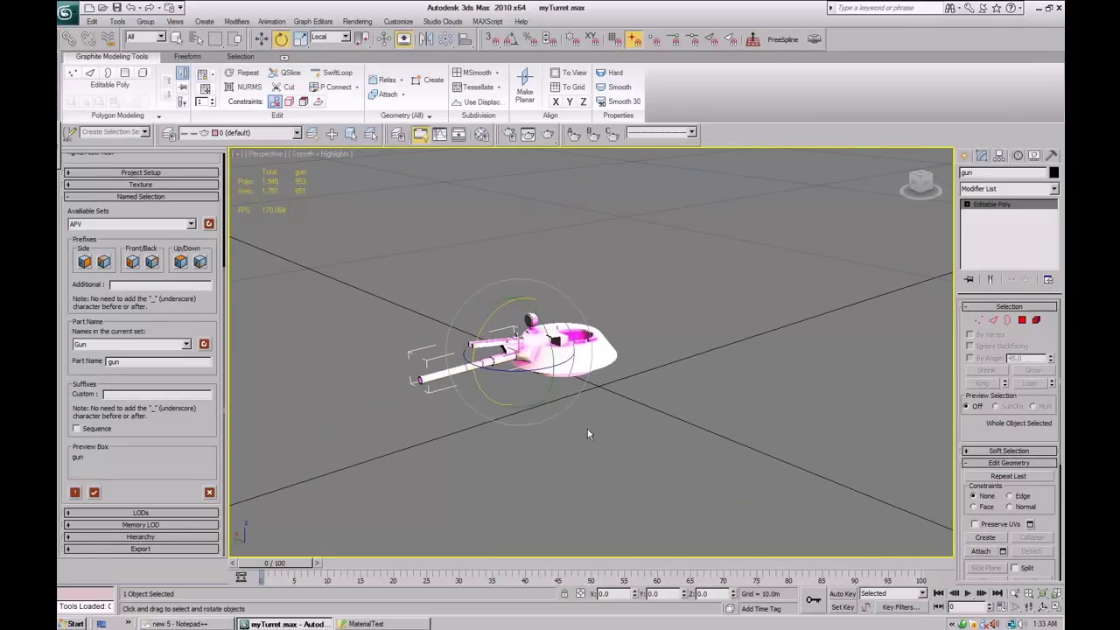
middle_drag(492, 458, 448, 460)
click(964, 155)
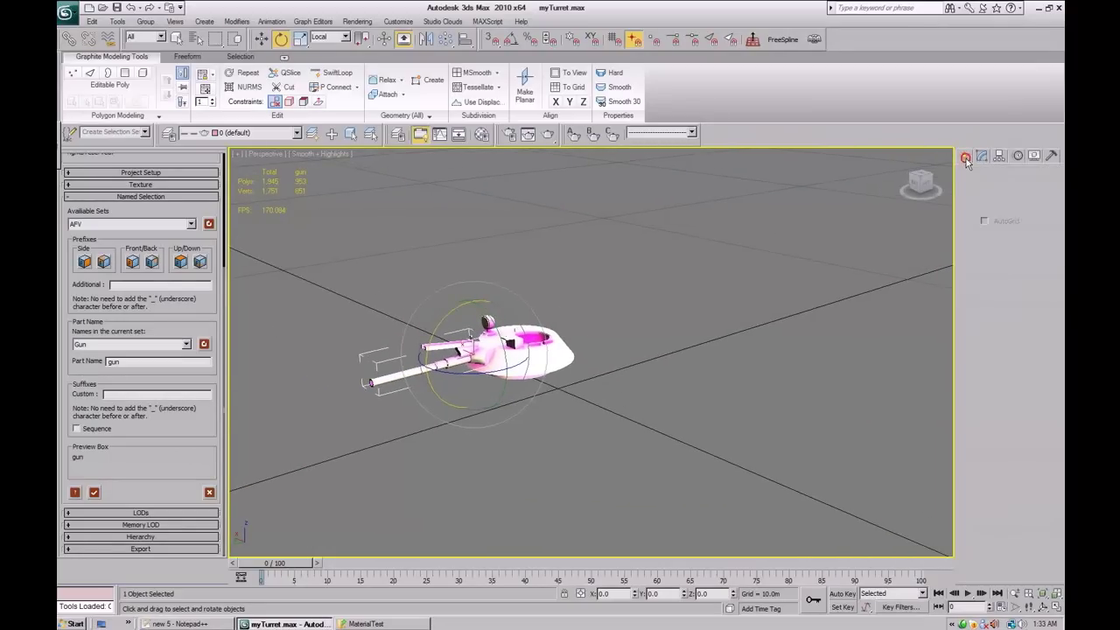
click(969, 175)
click(986, 232)
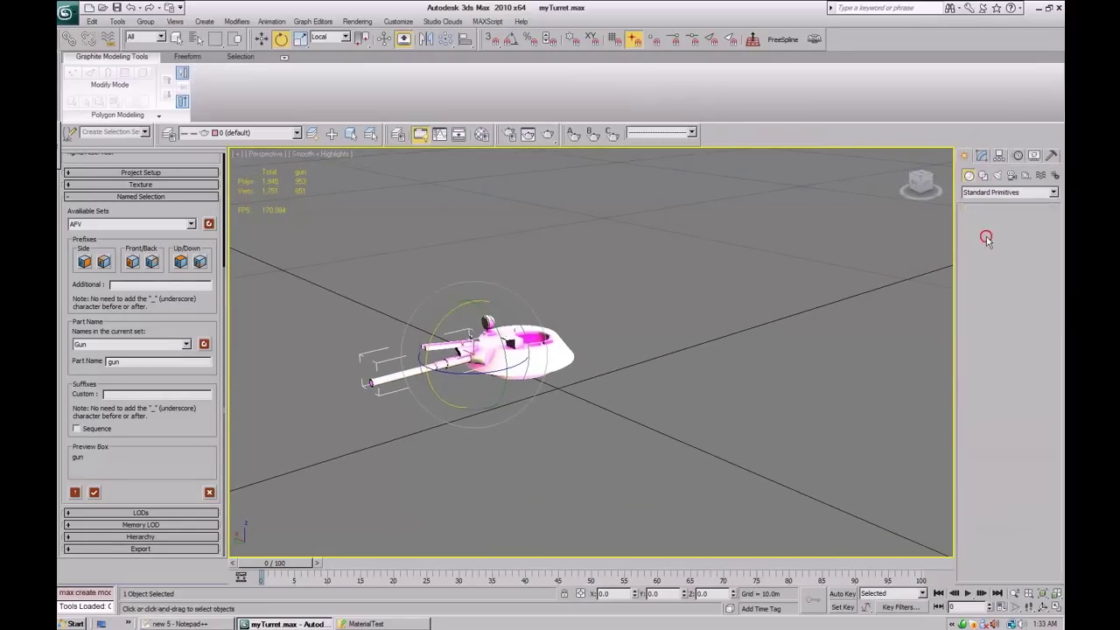
click(986, 259)
drag(575, 427, 609, 425)
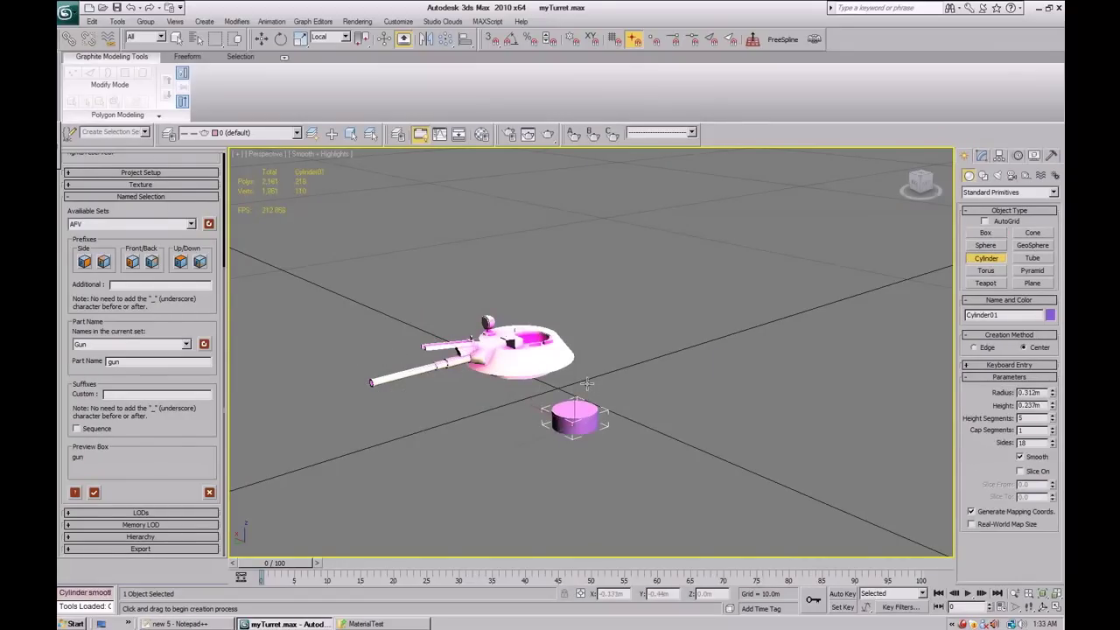
Rotate the cylinder 90 degrees with angle snapping so it stands upright like a wheel.
key(e)
key(a)
drag(593, 387, 613, 440)
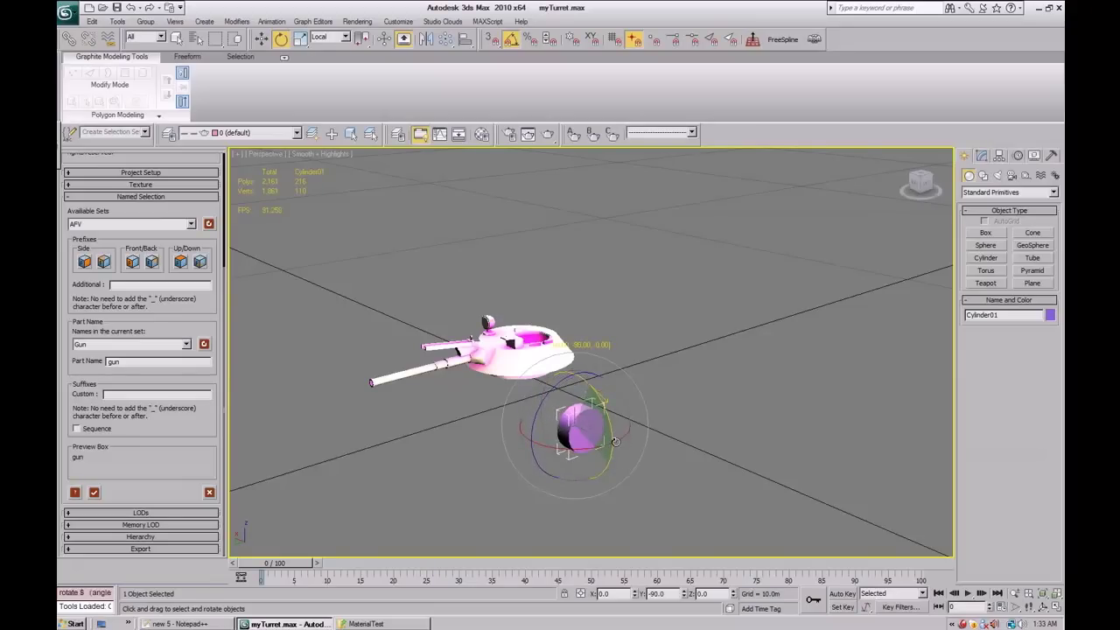
Clone the cylinder as five evenly spaced copies to form a row of six wheels beside the turret.
key(w)
mouse_move(531, 437)
shift+mouse_down()
mouse_move(604, 418)
mouse_move(579, 422)
shift+mouse_up()
click(590, 316)
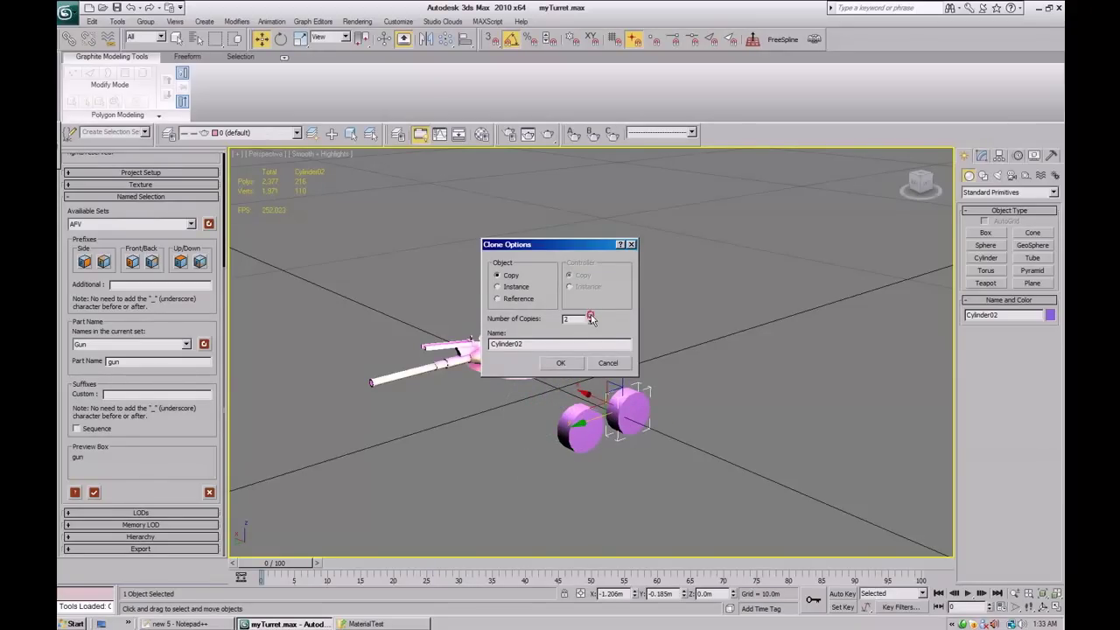
click(561, 362)
mouse_move(665, 412)
alt+middle_down()
mouse_move(648, 413)
mouse_move(647, 386)
mouse_move(650, 437)
alt+middle_up()
Select all six cylinders and apply the sequenced name l_wheel## using the left side prefix and the Wheel part name.
click(506, 454)
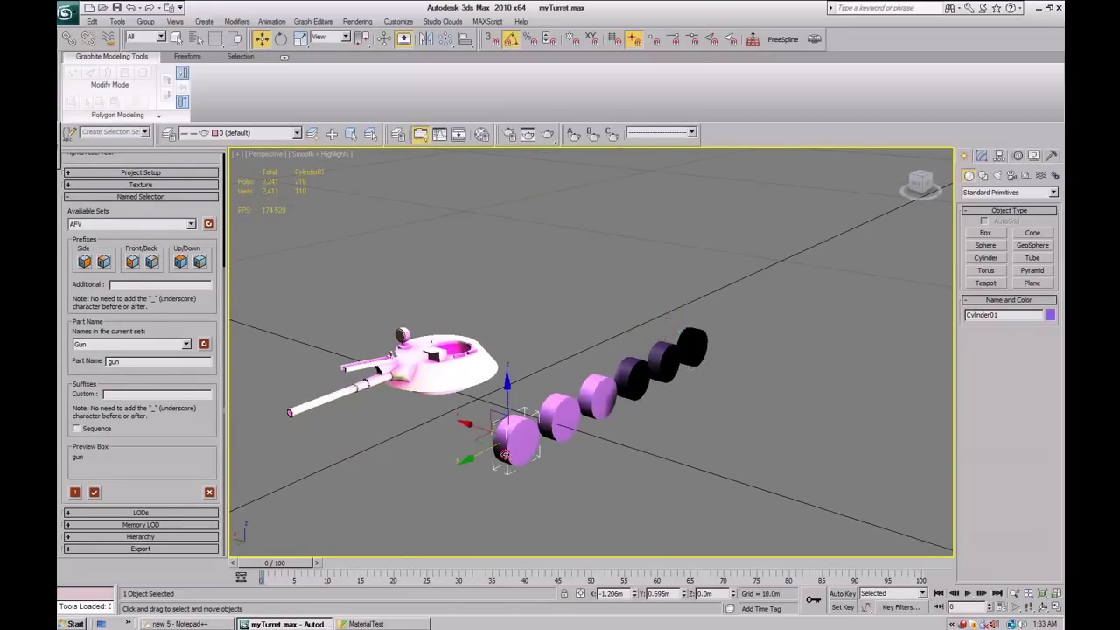
ctrl+click(564, 426)
ctrl+click(602, 396)
ctrl+click(649, 376)
ctrl+click(667, 358)
ctrl+click(691, 346)
click(139, 345)
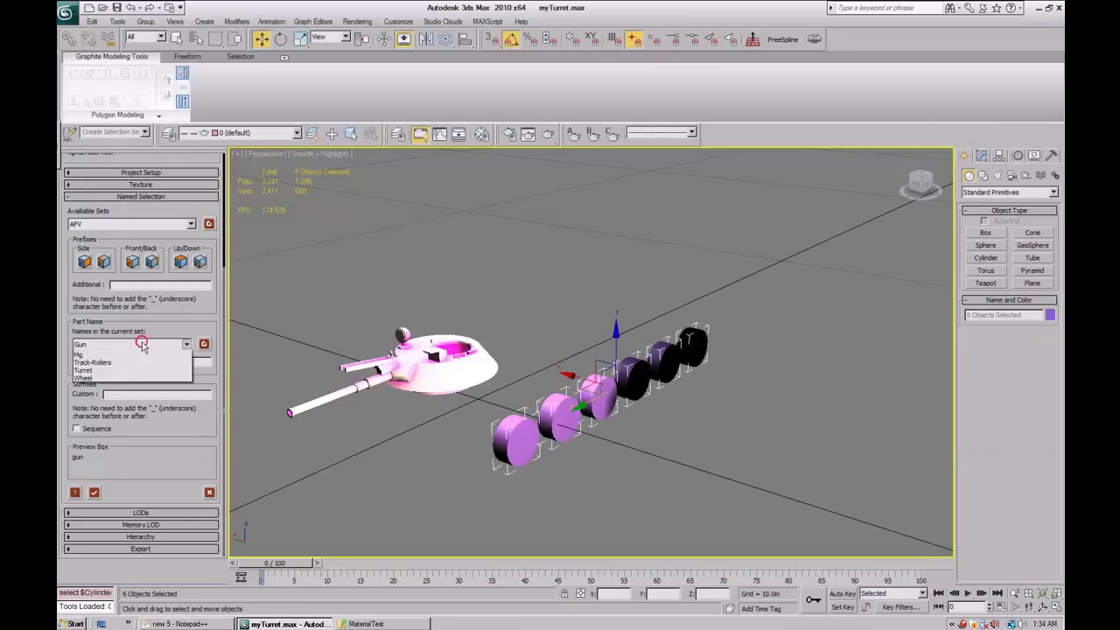
click(127, 404)
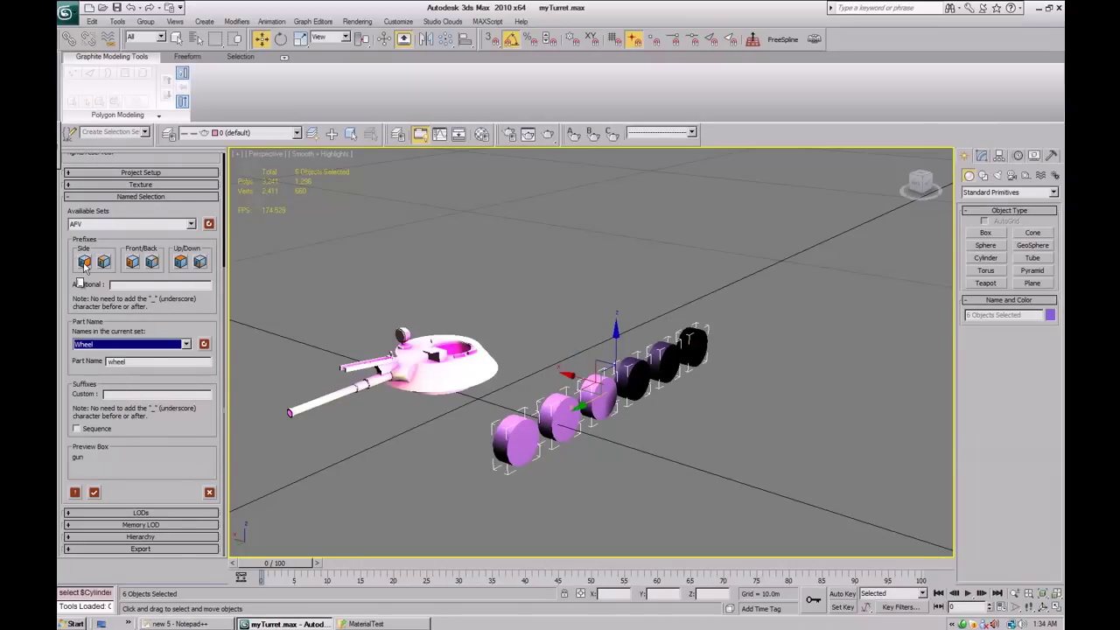
click(148, 361)
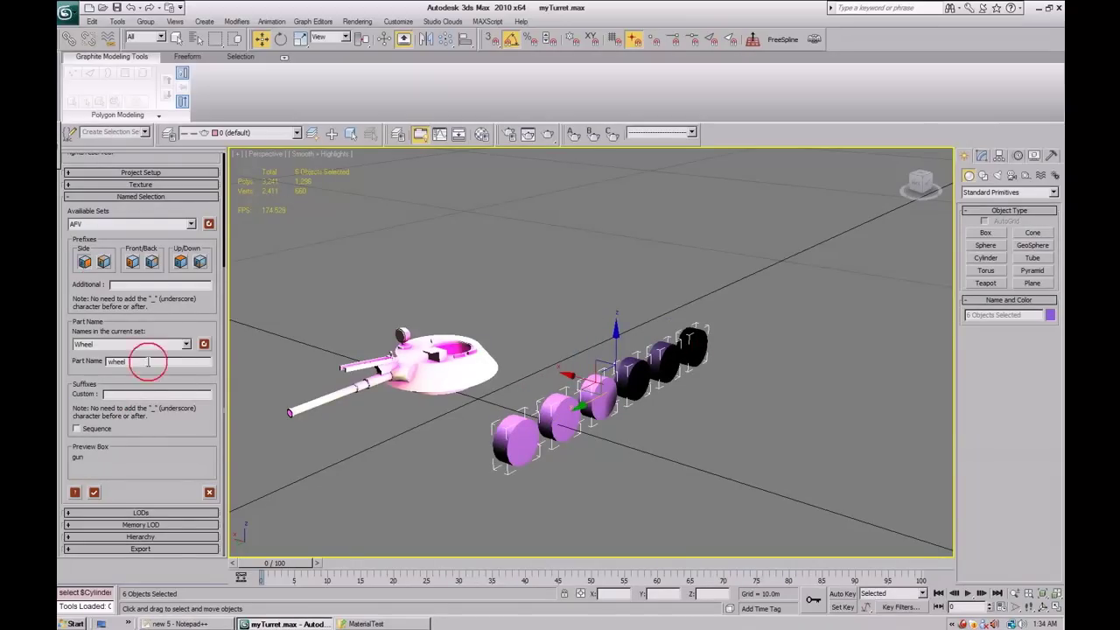
click(80, 429)
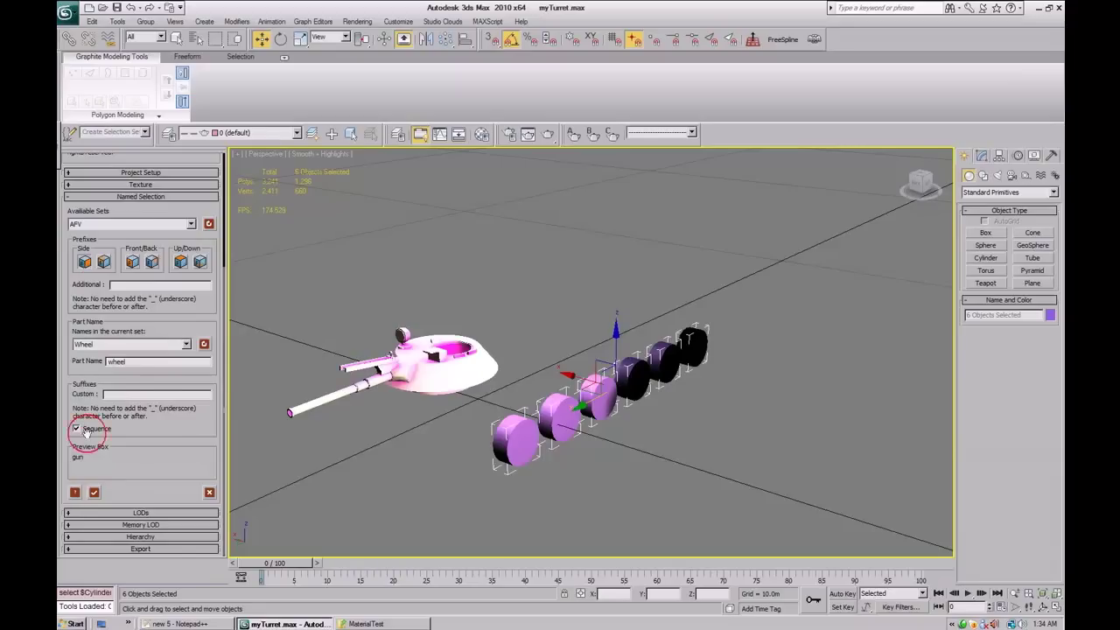
click(76, 493)
click(280, 500)
Check the names of individual wheels in the row, and delete all six wheel cylinders.
click(487, 452)
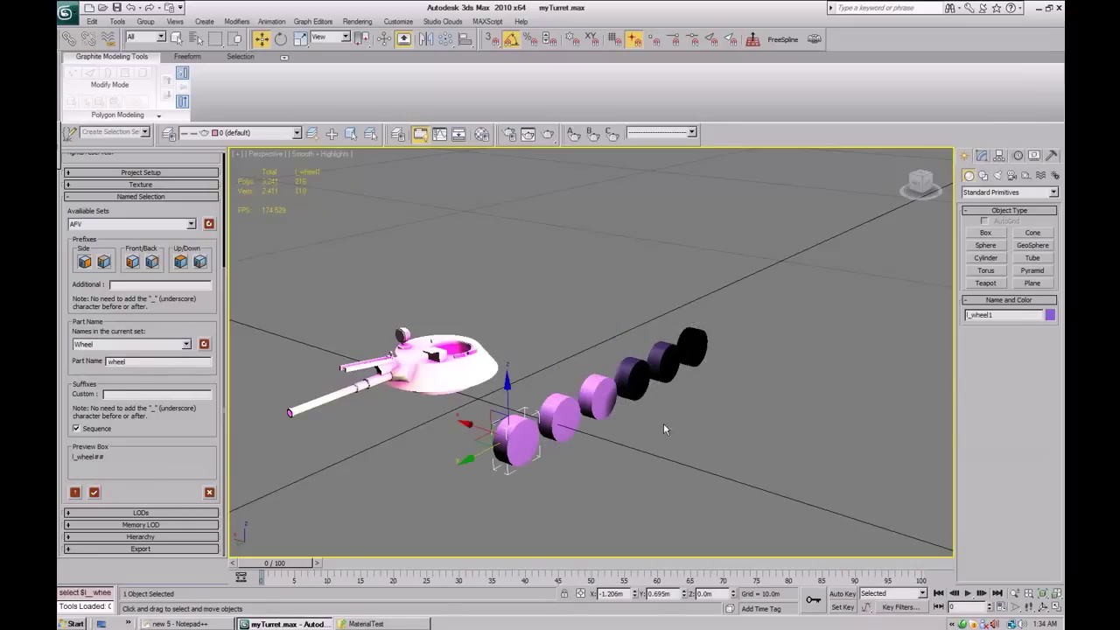
click(578, 411)
click(597, 400)
click(650, 371)
drag(527, 359, 767, 549)
key(Delete)
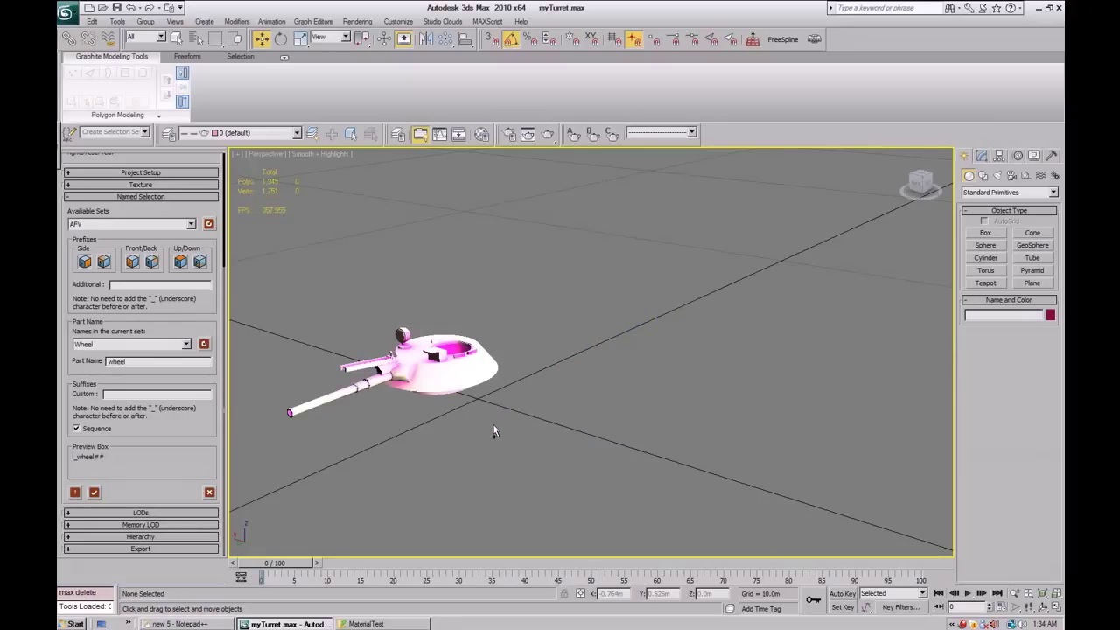
Select the turret body and the gun in turn to check their assigned names.
middle_drag(493, 424, 545, 417)
scroll(544, 417, up, 1)
middle_drag(407, 395, 547, 363)
click(553, 363)
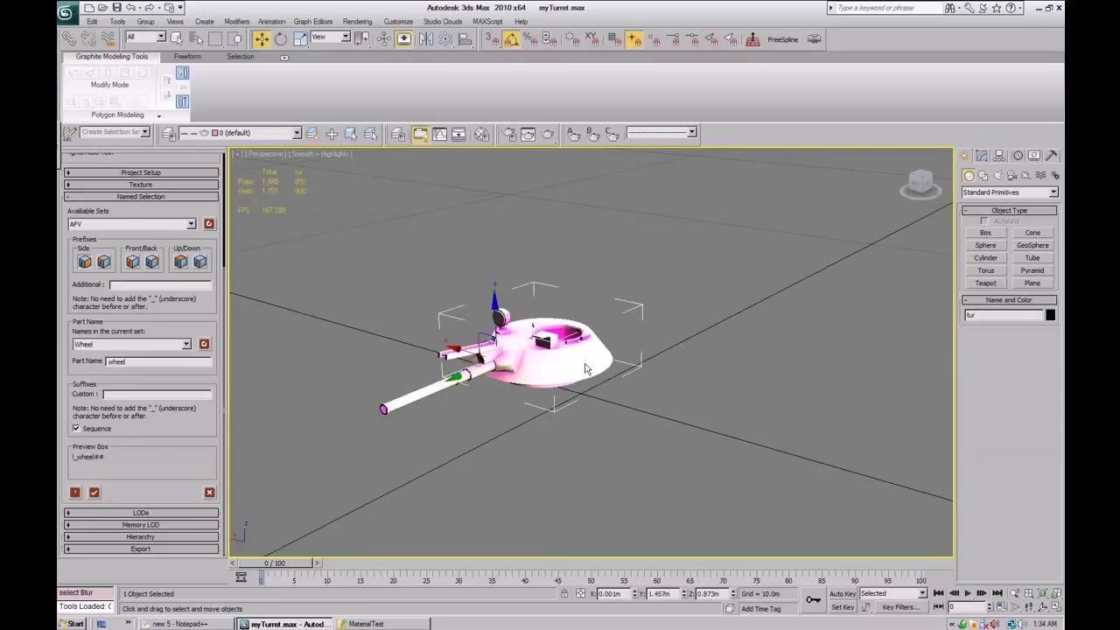
click(435, 386)
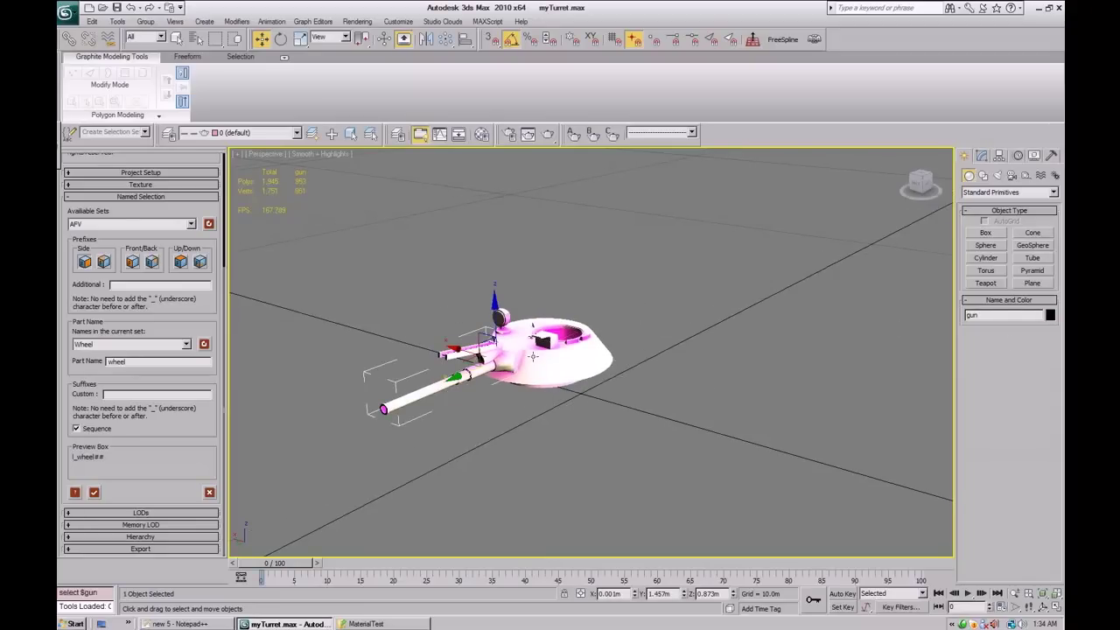
alt+middle_drag(532, 341, 523, 401)
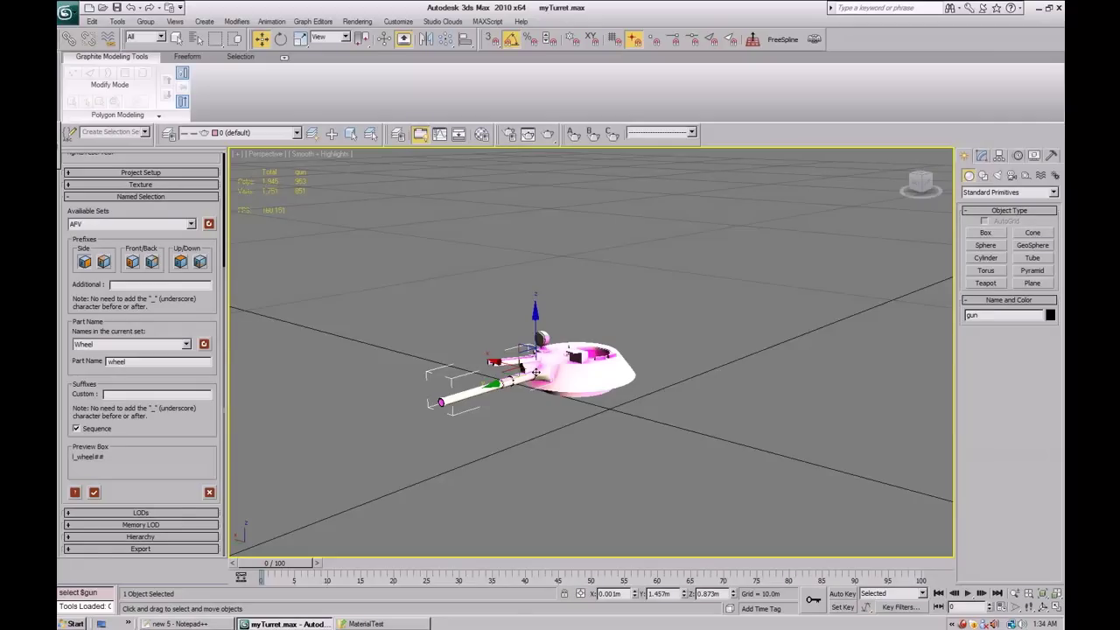
scroll(565, 390, up, 4)
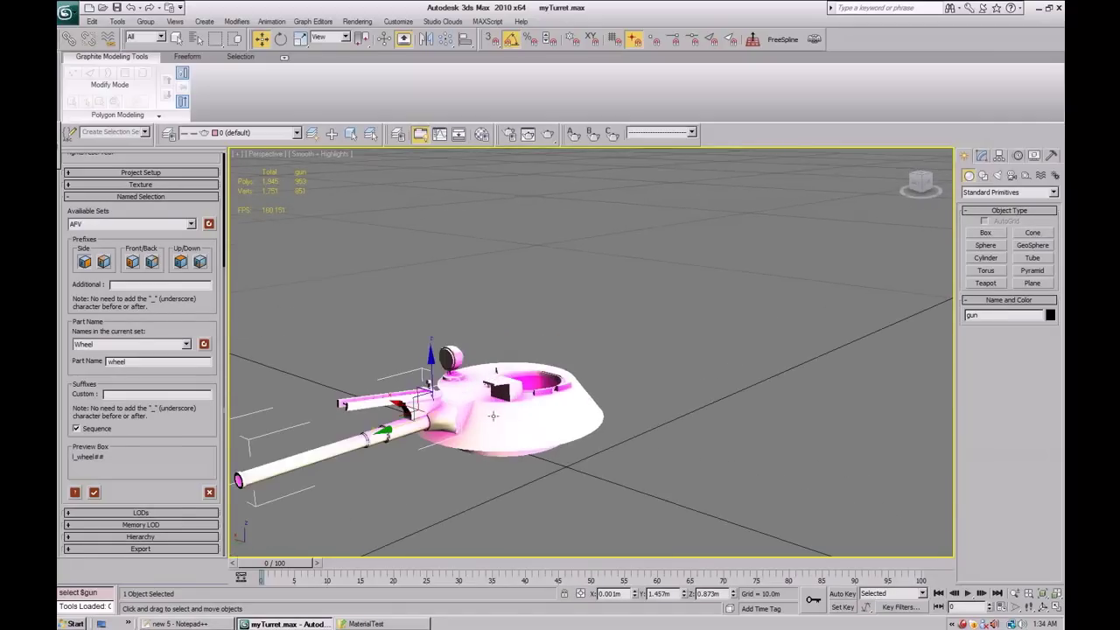
Select vertices around the turret body's hatch opening at vertex level, and return to whole-object level.
click(555, 402)
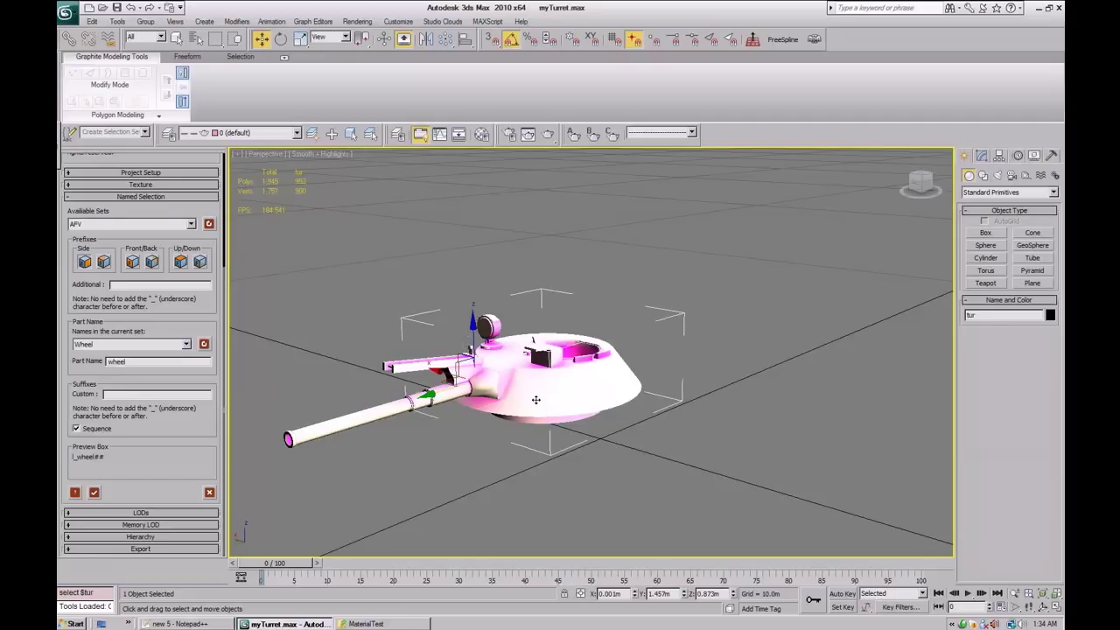
scroll(540, 388, up, 3)
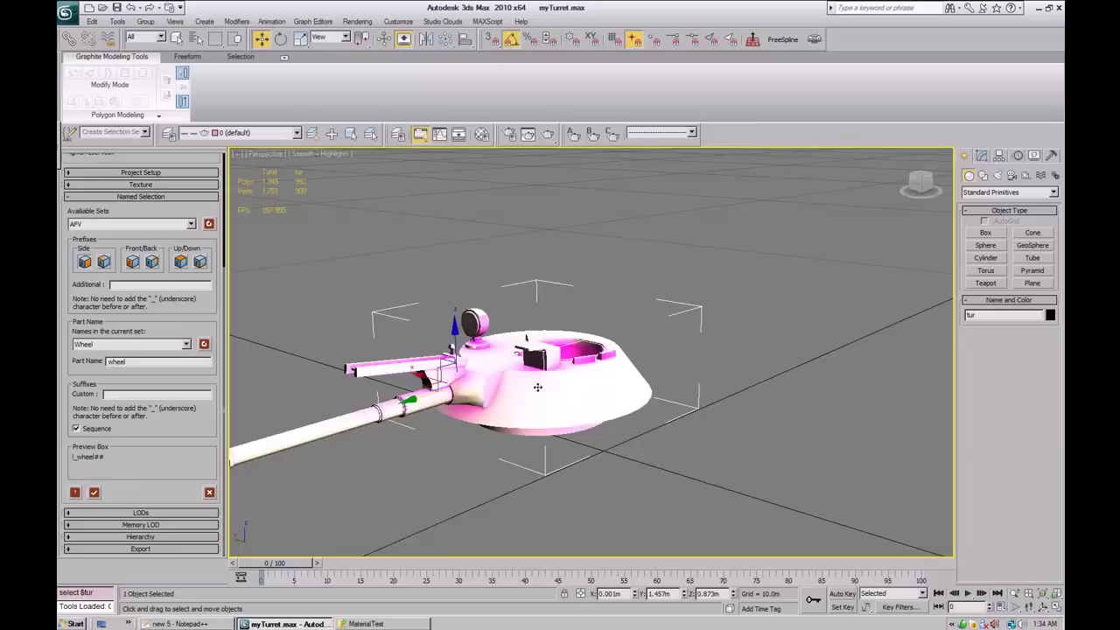
key(1)
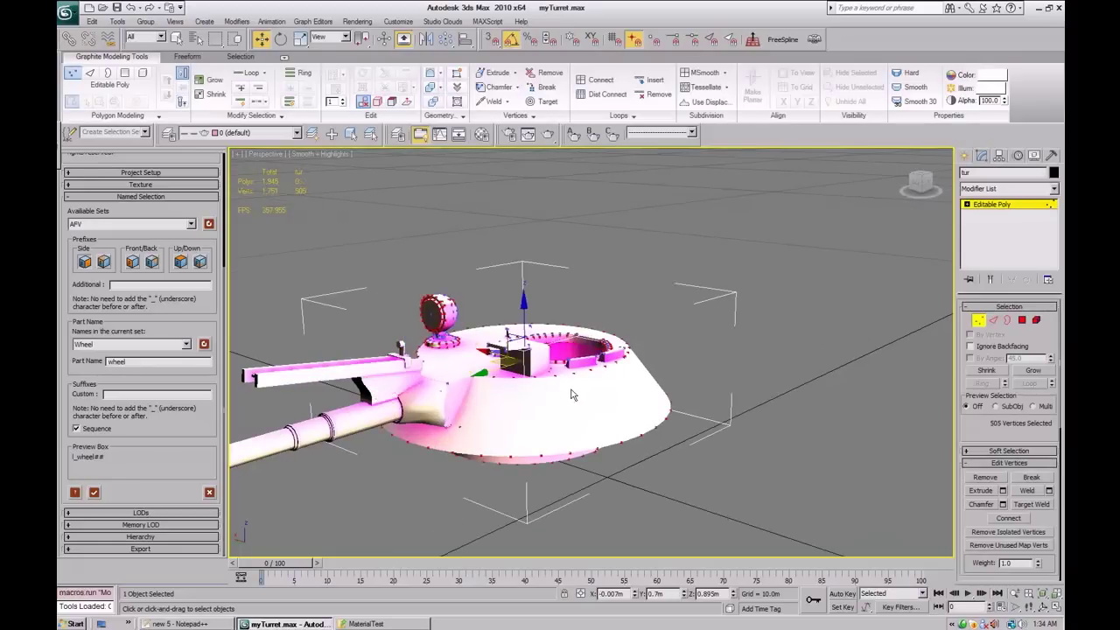
drag(589, 405, 530, 338)
alt+middle_drag(530, 338, 505, 410)
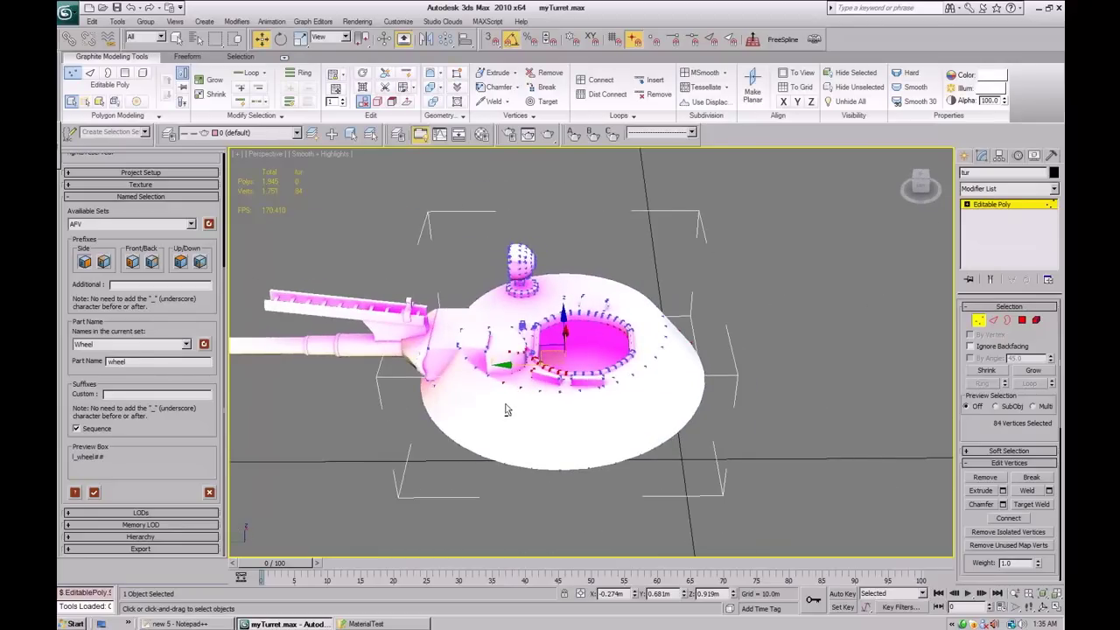
click(979, 320)
alt+middle_drag(624, 405, 512, 427)
scroll(600, 400, down, 3)
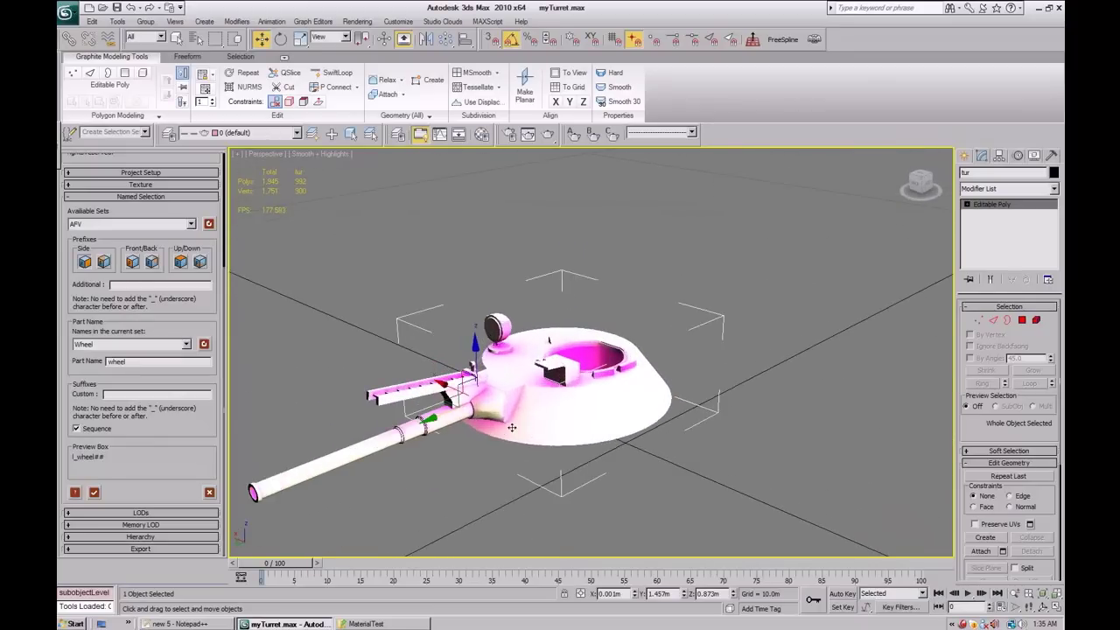
scroll(512, 427, down, 4)
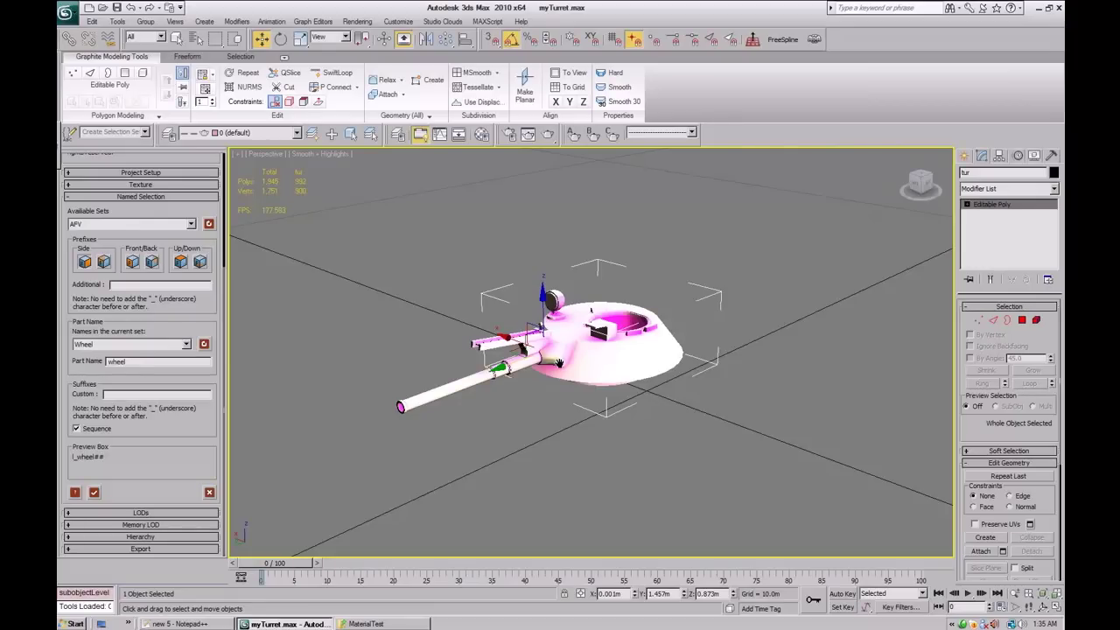
middle_drag(591, 377, 587, 390)
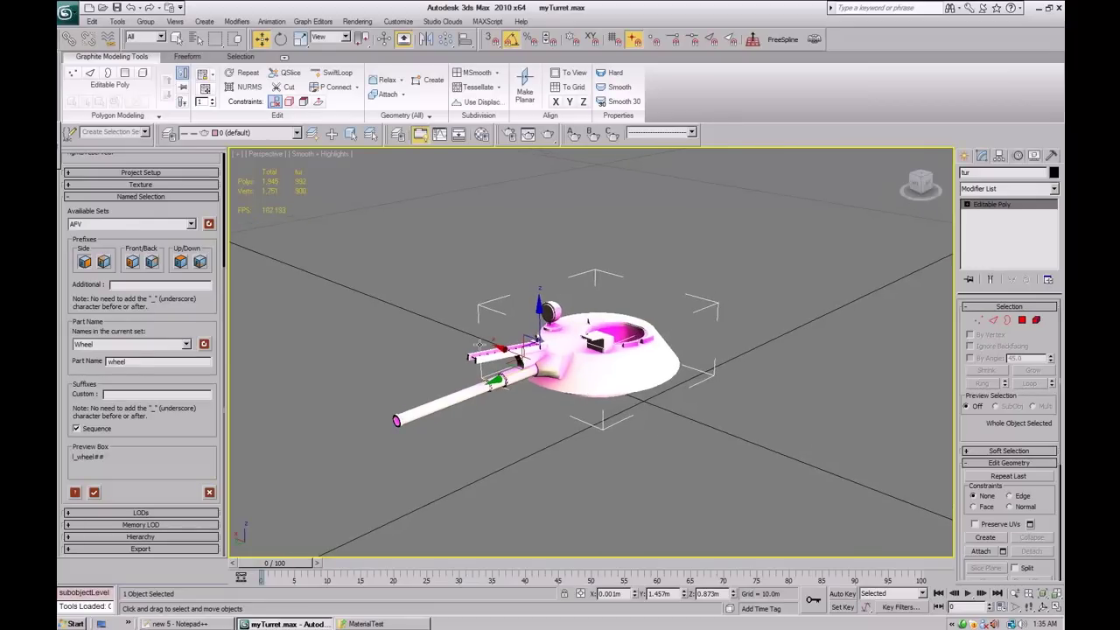
Collapse the Named Selection section, expand LODs, and open the scene's layer list to compare it with the LOD entries.
click(143, 198)
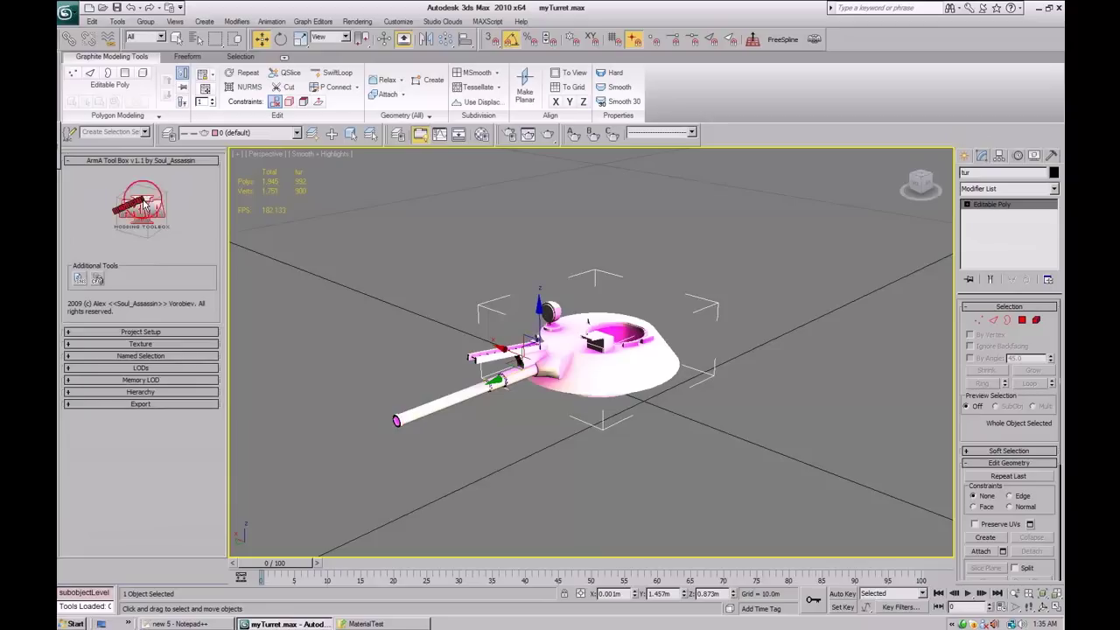
click(141, 369)
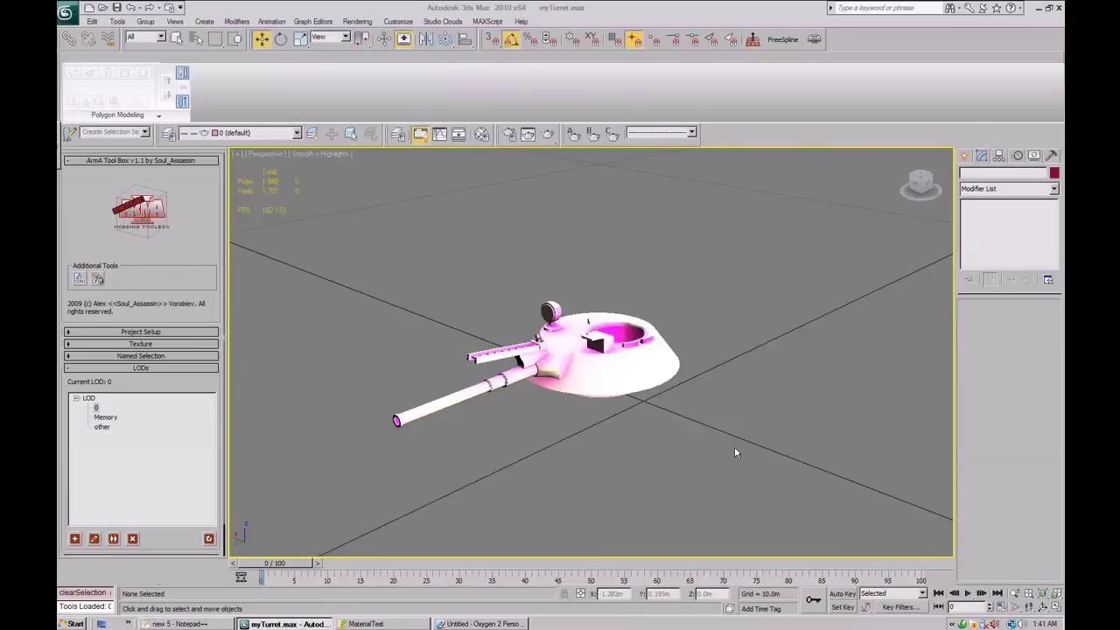
drag(186, 385, 187, 353)
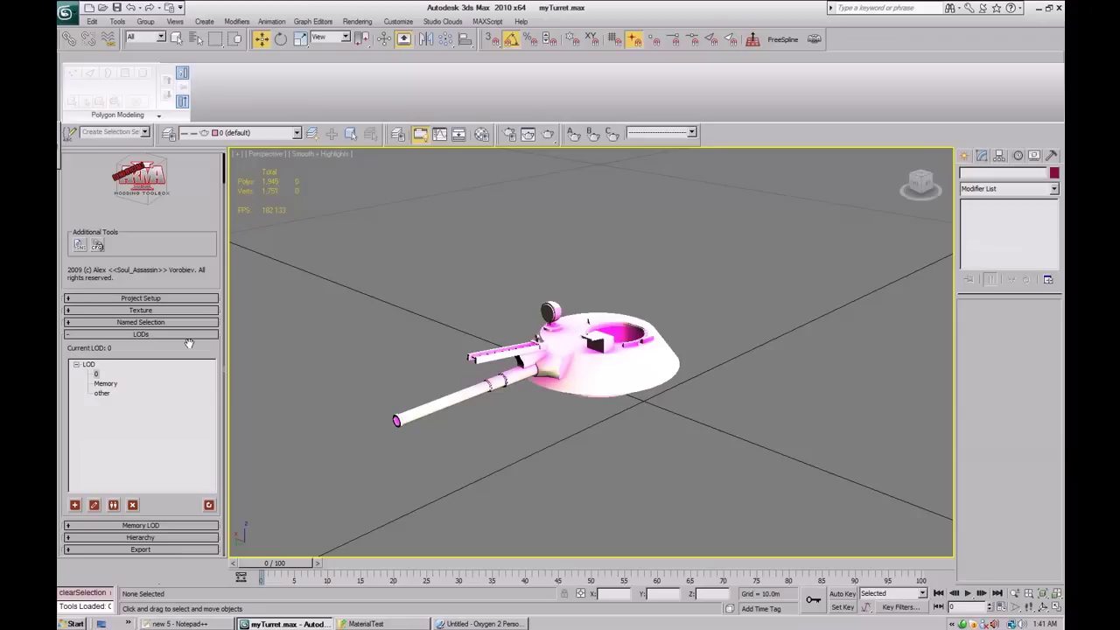
middle_drag(553, 463, 573, 474)
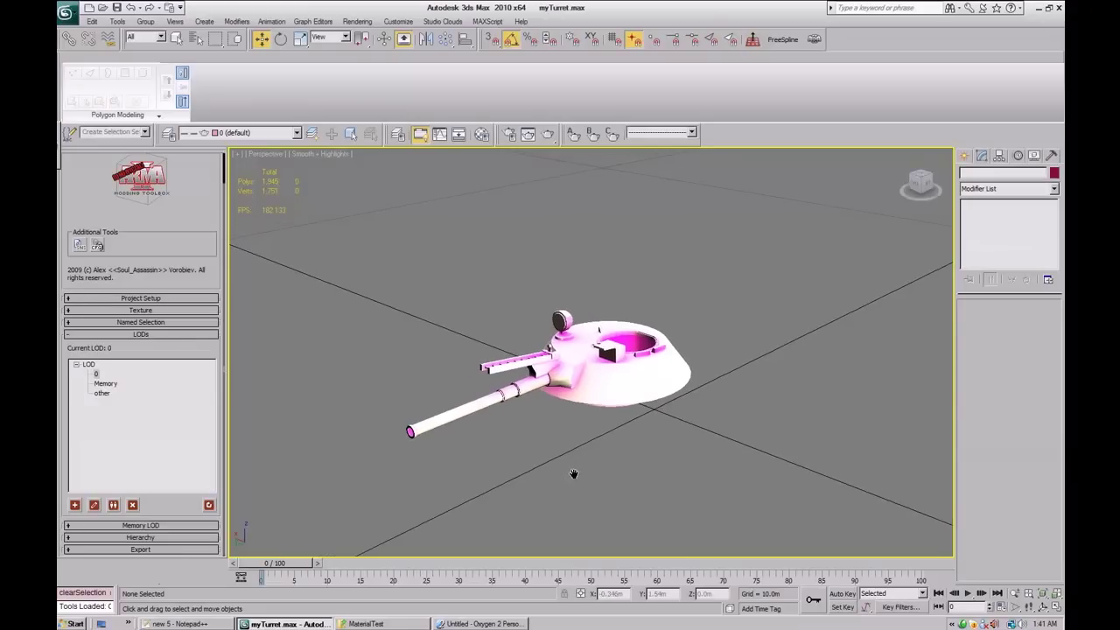
scroll(575, 478, up, 1)
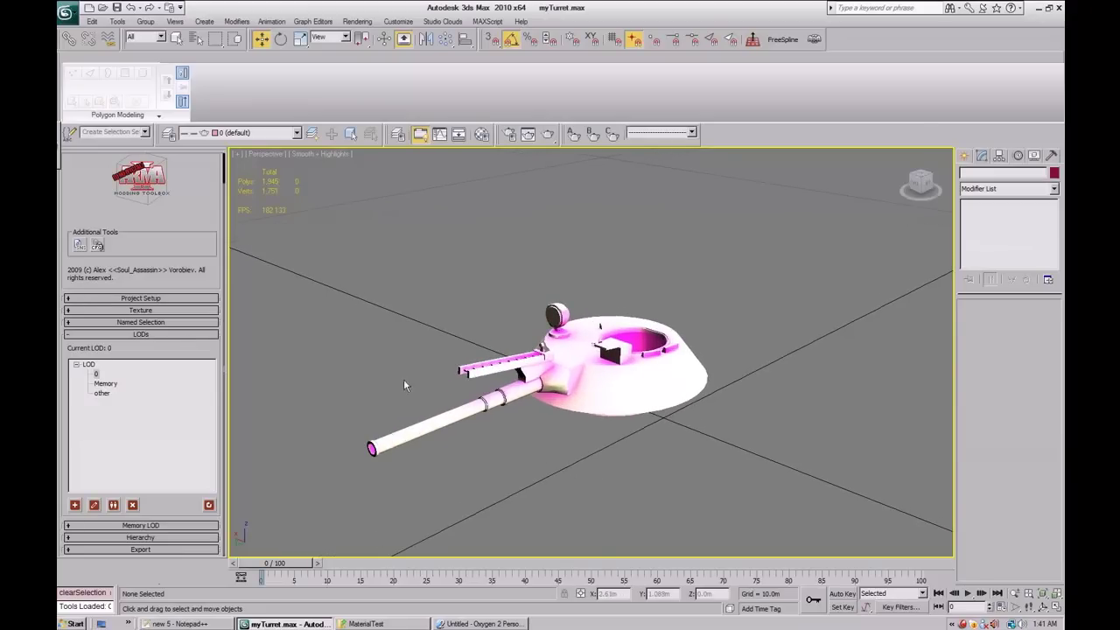
click(298, 134)
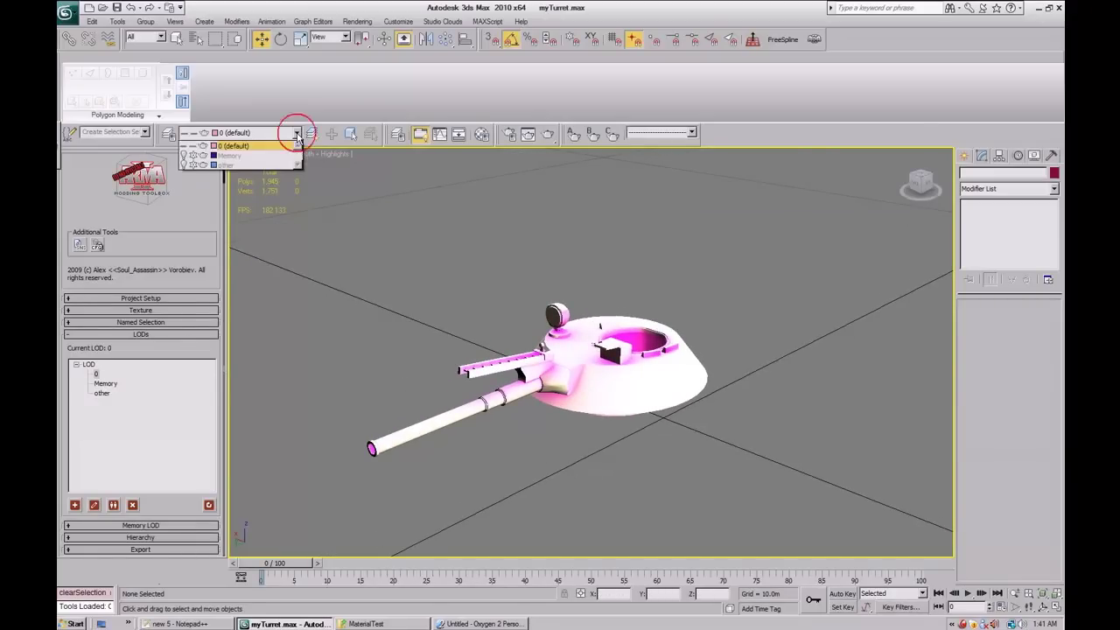
Close the layer list with layer 0 current, and switch to the Memory LOD and back to LOD 0.
click(238, 145)
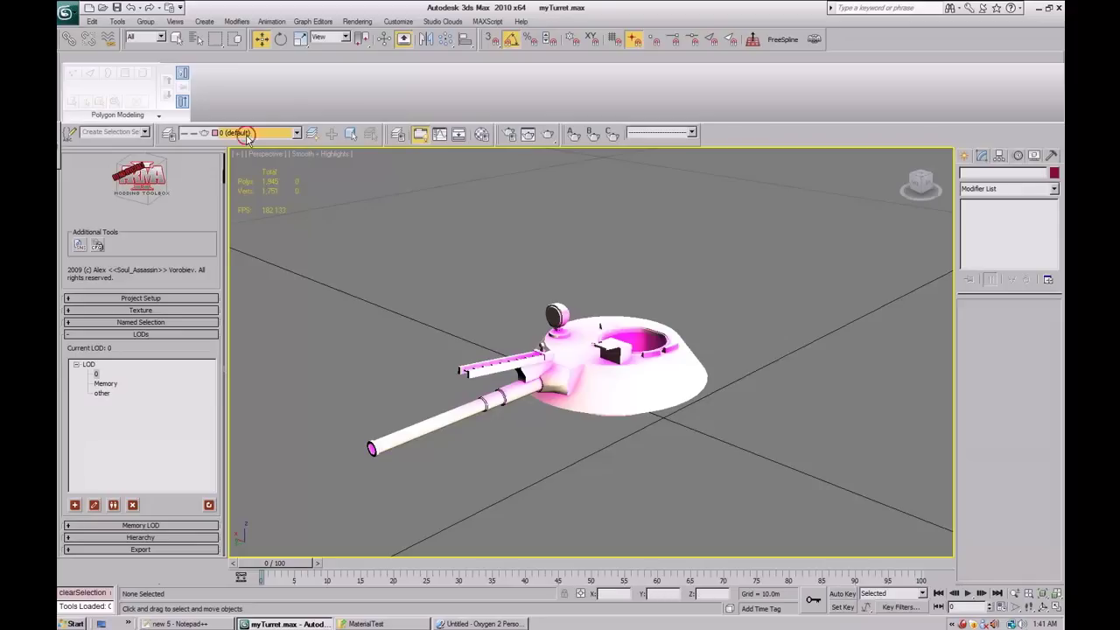
click(210, 335)
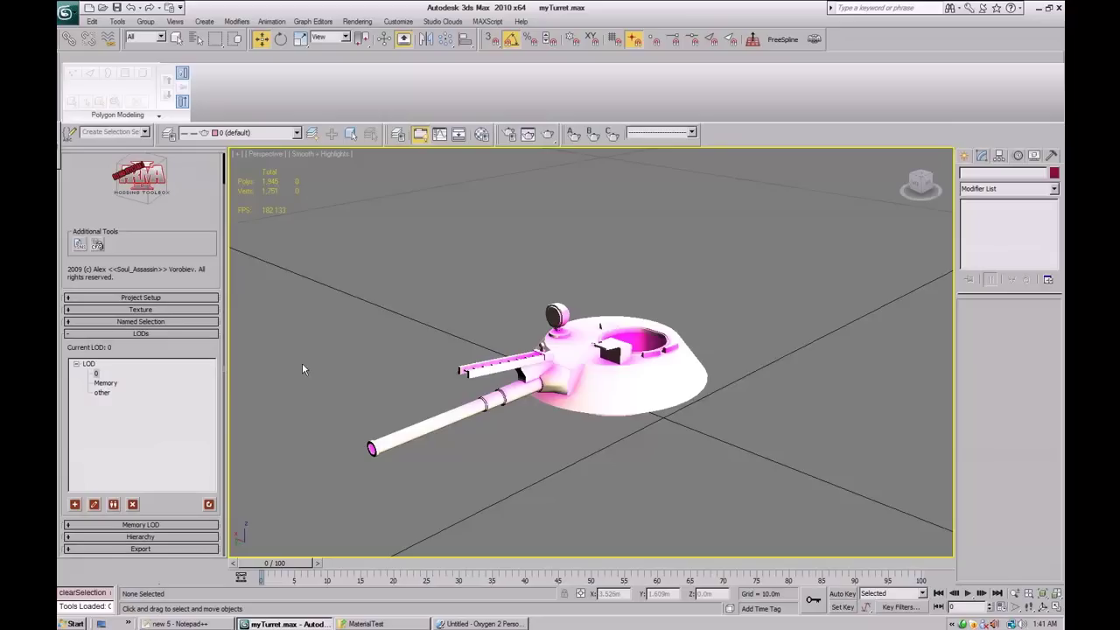
click(108, 383)
click(95, 374)
click(169, 495)
alt+middle_drag(594, 426, 573, 417)
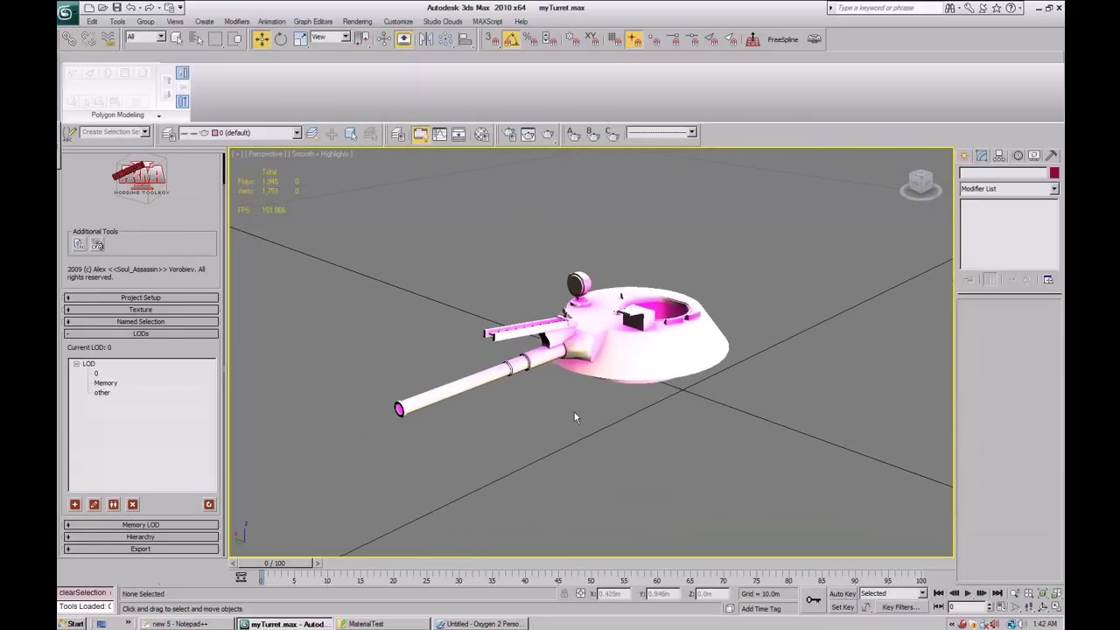
Duplicate LOD 0 under the name 1 with the Resolution preset.
click(633, 355)
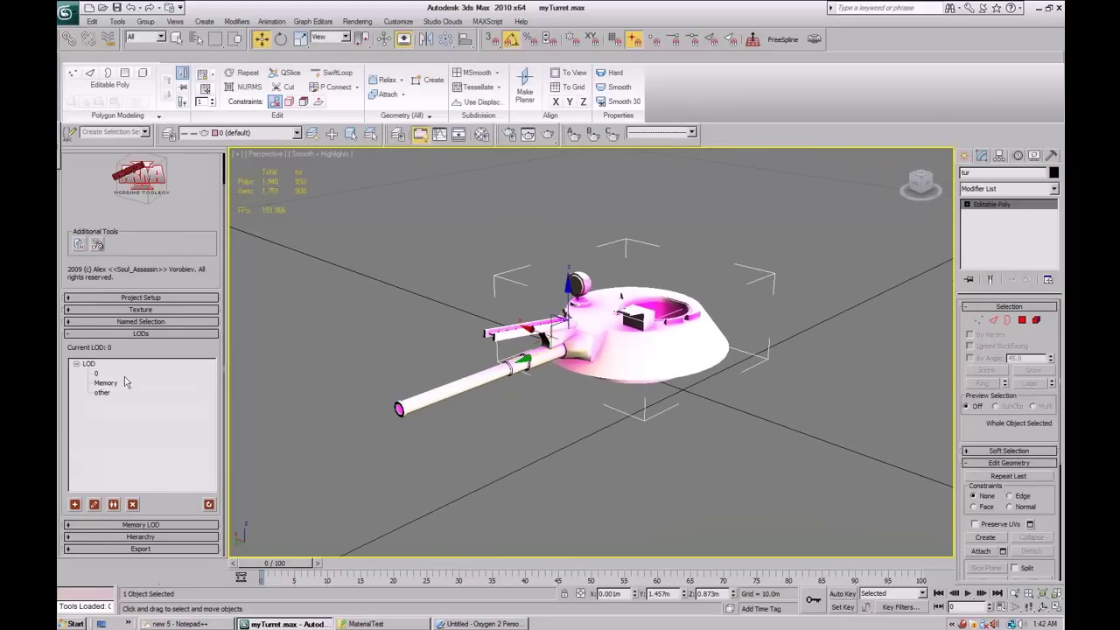
click(96, 373)
click(584, 444)
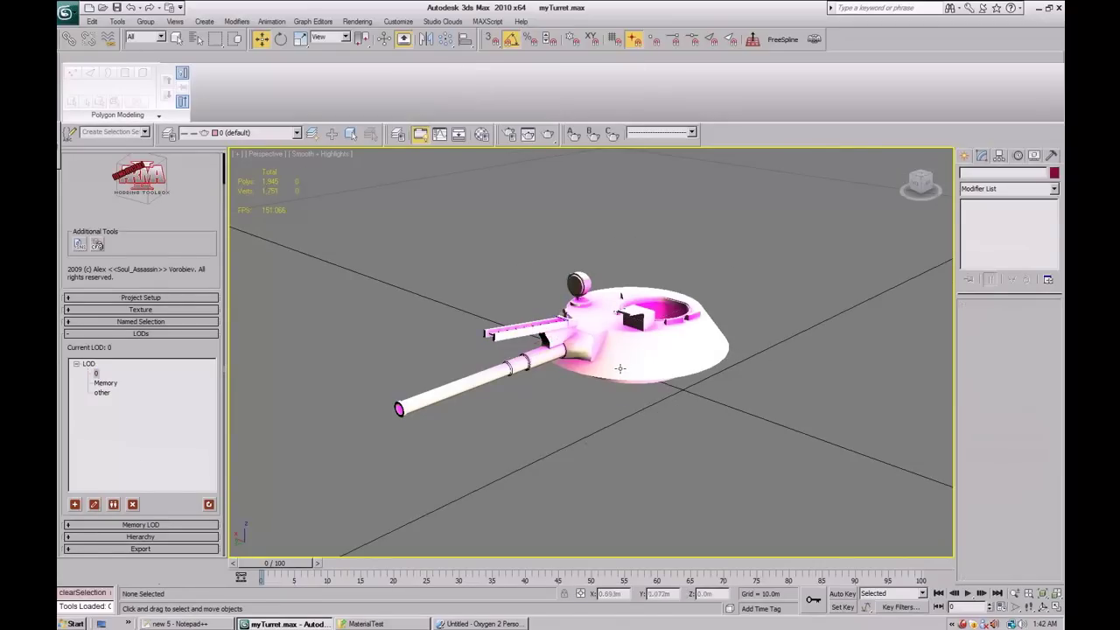
click(327, 401)
click(113, 507)
drag(520, 303, 511, 305)
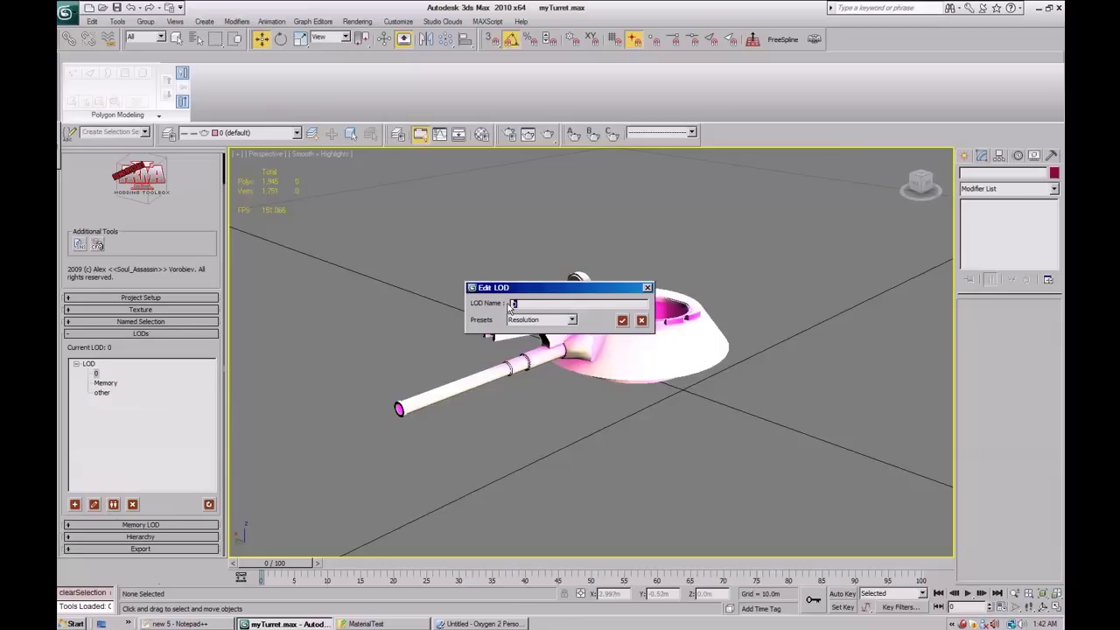
click(622, 320)
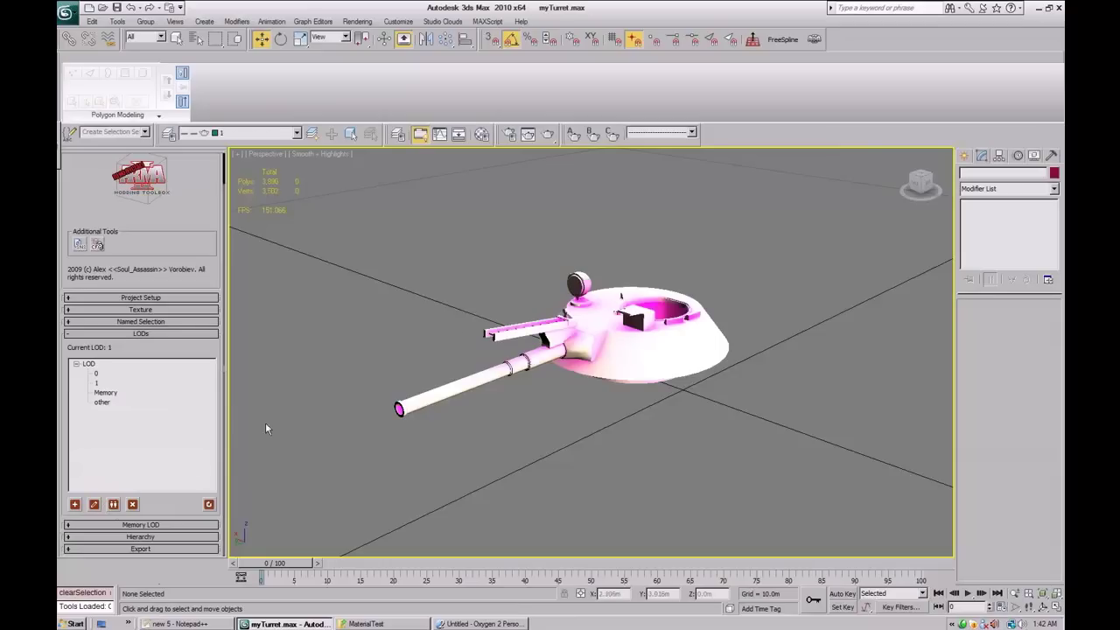
Make another copy of LOD 0 and name it 3.
click(97, 373)
click(113, 505)
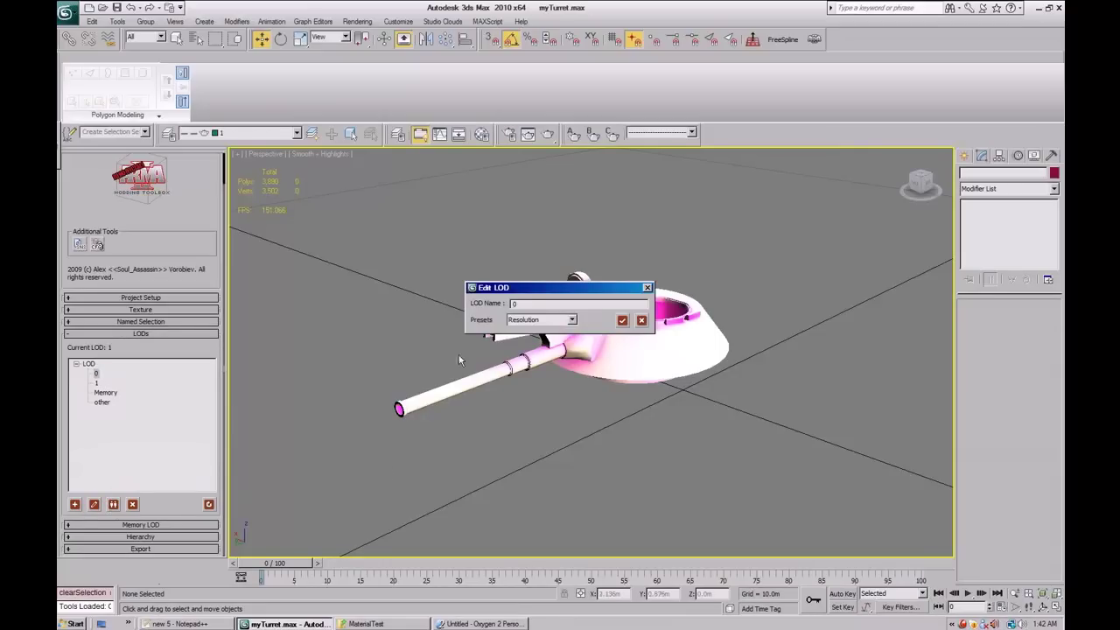
drag(521, 304, 498, 311)
text(3)
click(622, 320)
Create a further duplicate of LOD 0 with the LOD name 10.
click(97, 374)
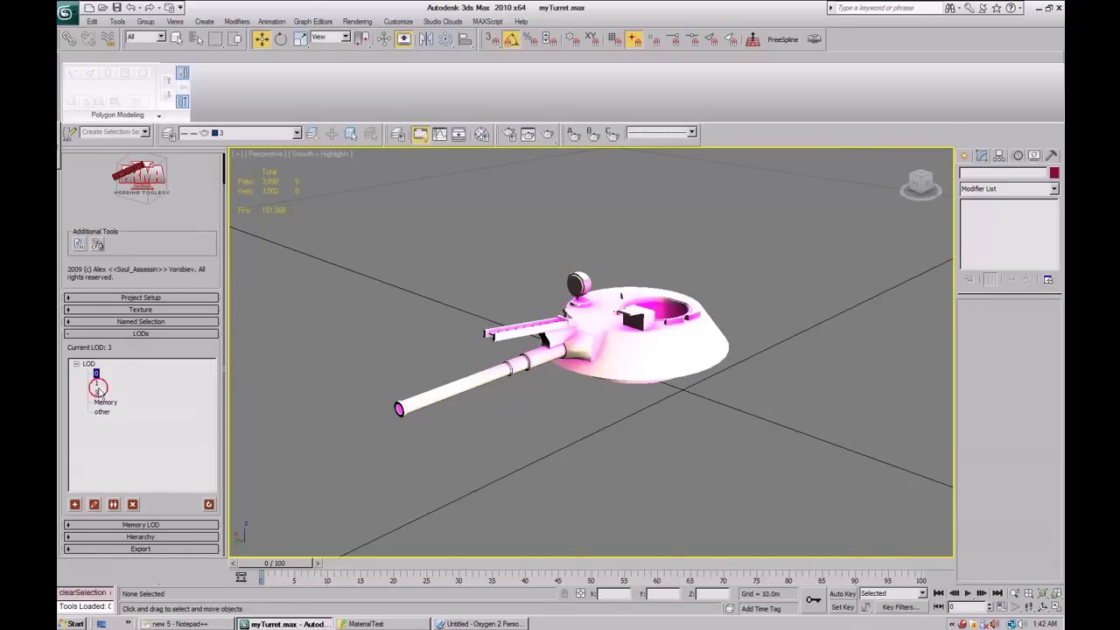
click(113, 505)
drag(573, 306, 472, 308)
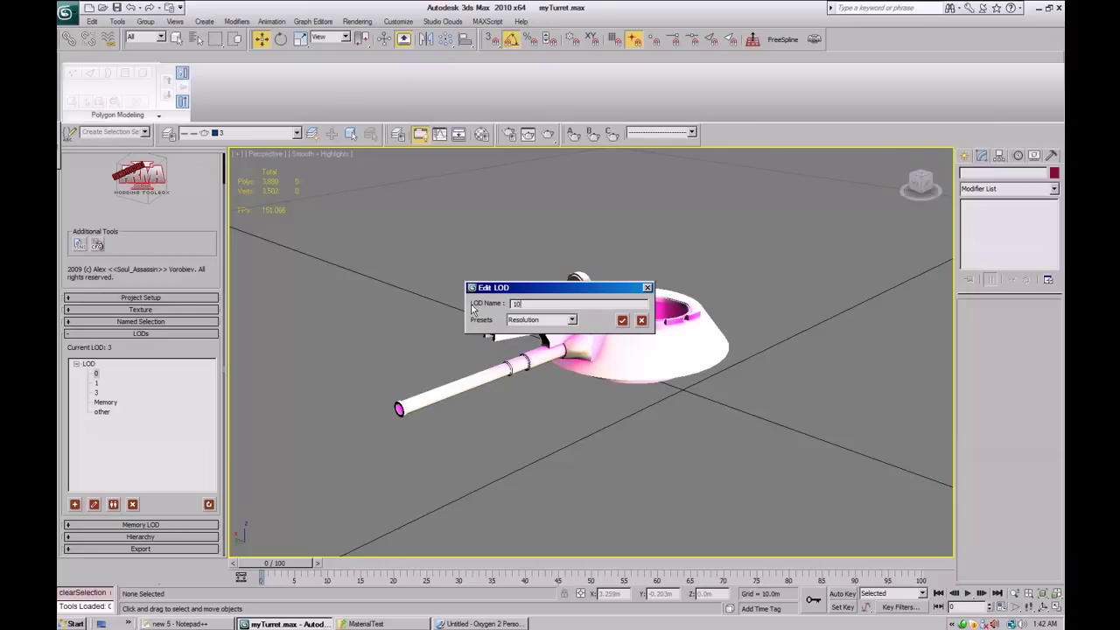
text(10)
click(621, 321)
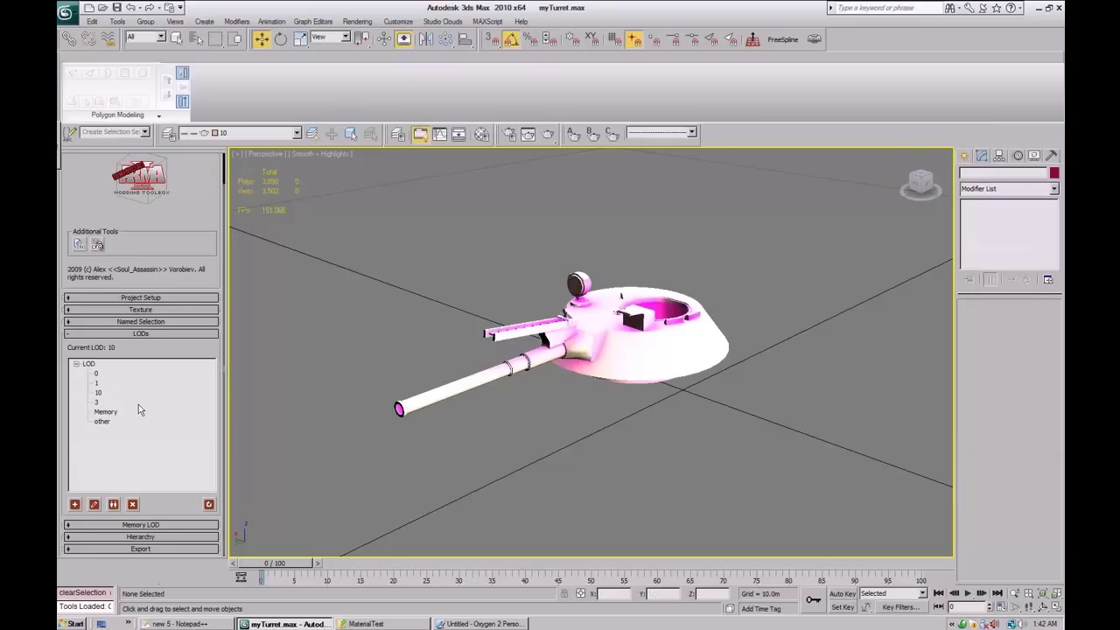
Add a new LOD from the Shadow Volume 0 preset after browsing the available presets.
click(75, 505)
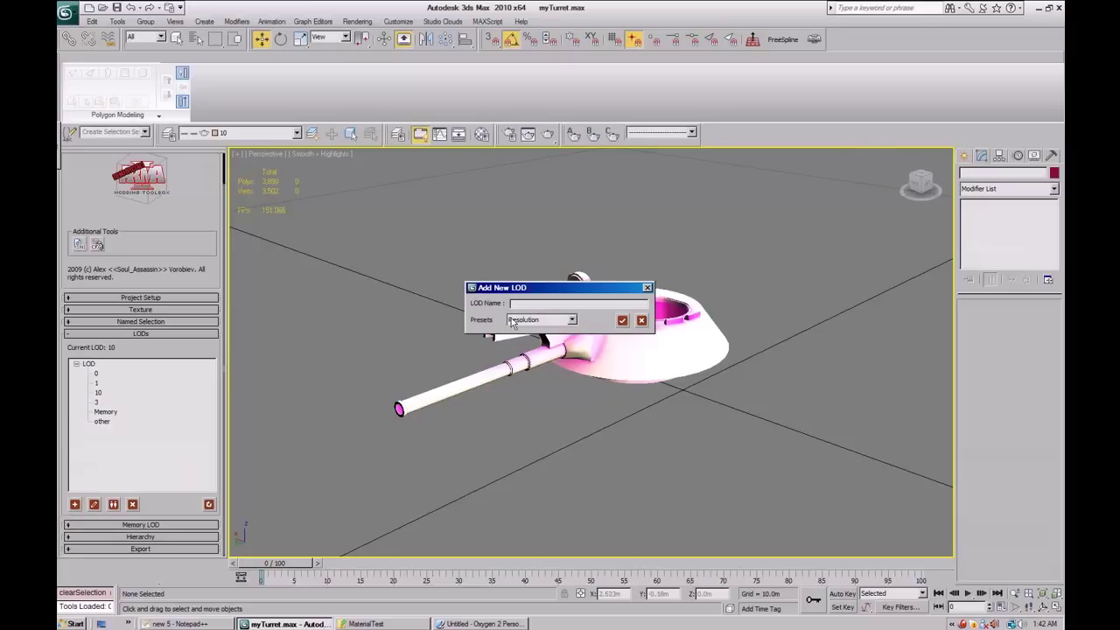
click(544, 320)
drag(598, 360, 599, 407)
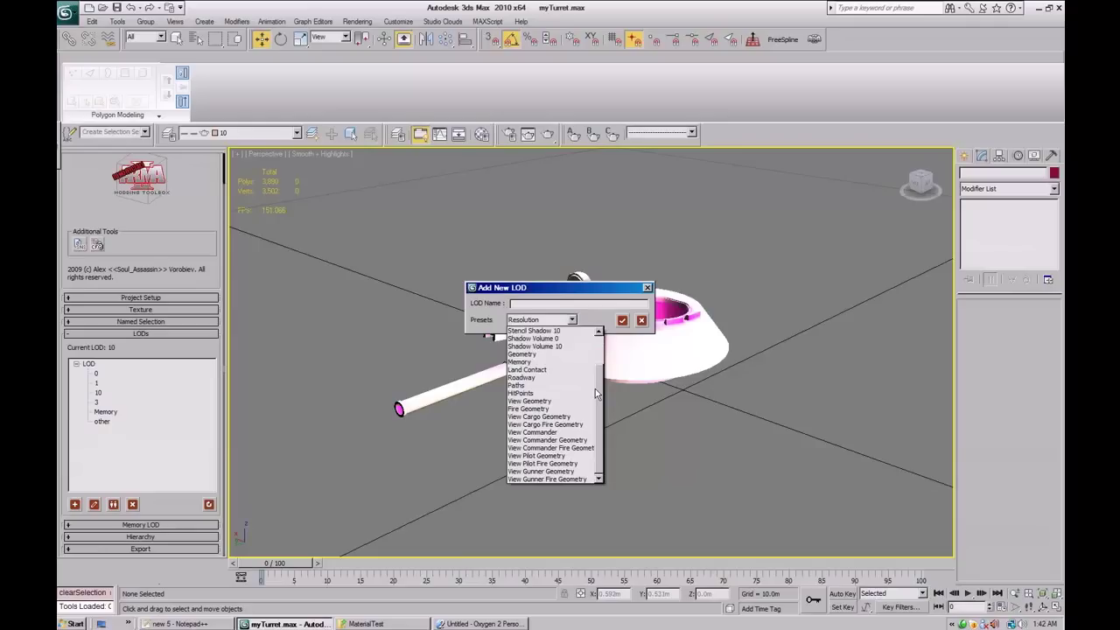
drag(598, 389, 604, 359)
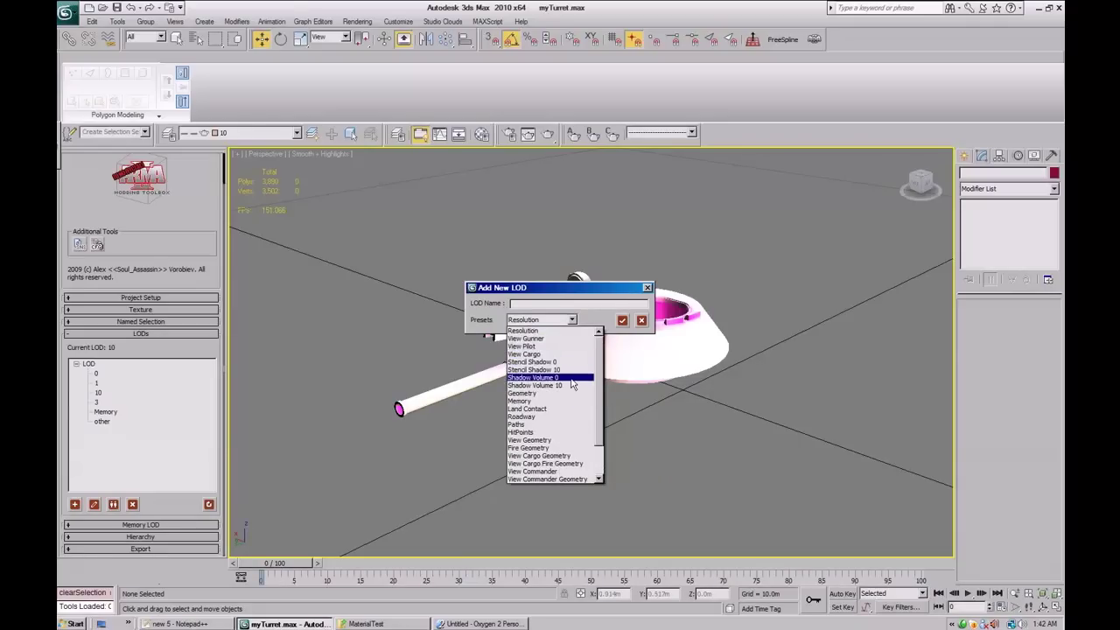
click(570, 378)
click(622, 320)
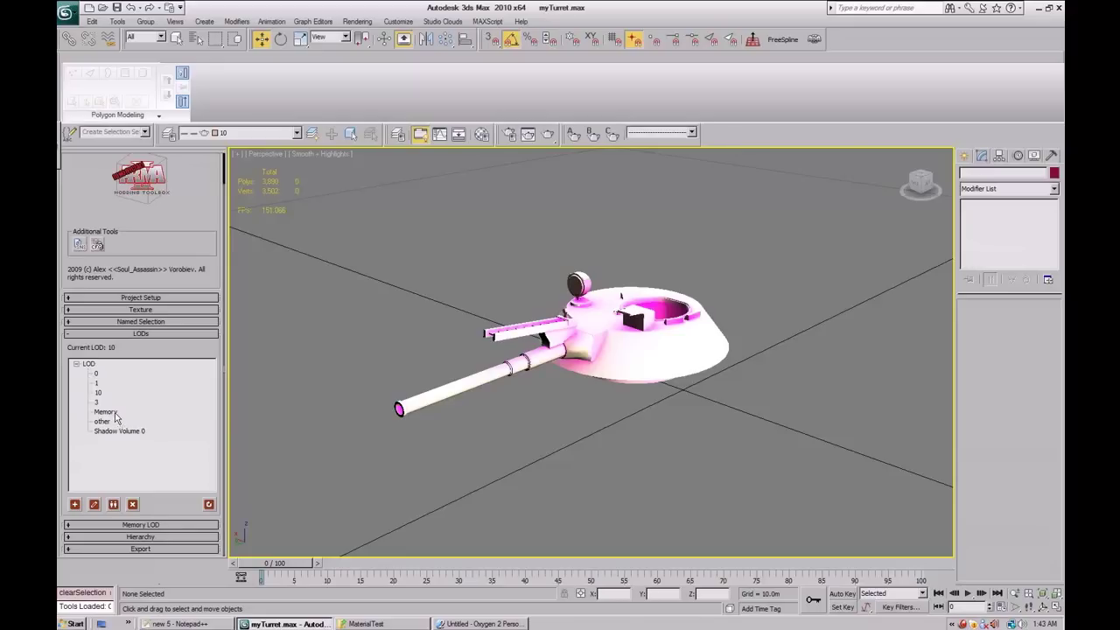
Switch to the Shadow Volume 0 LOD and back to LOD 0 to compare their contents.
middle_drag(551, 390, 522, 427)
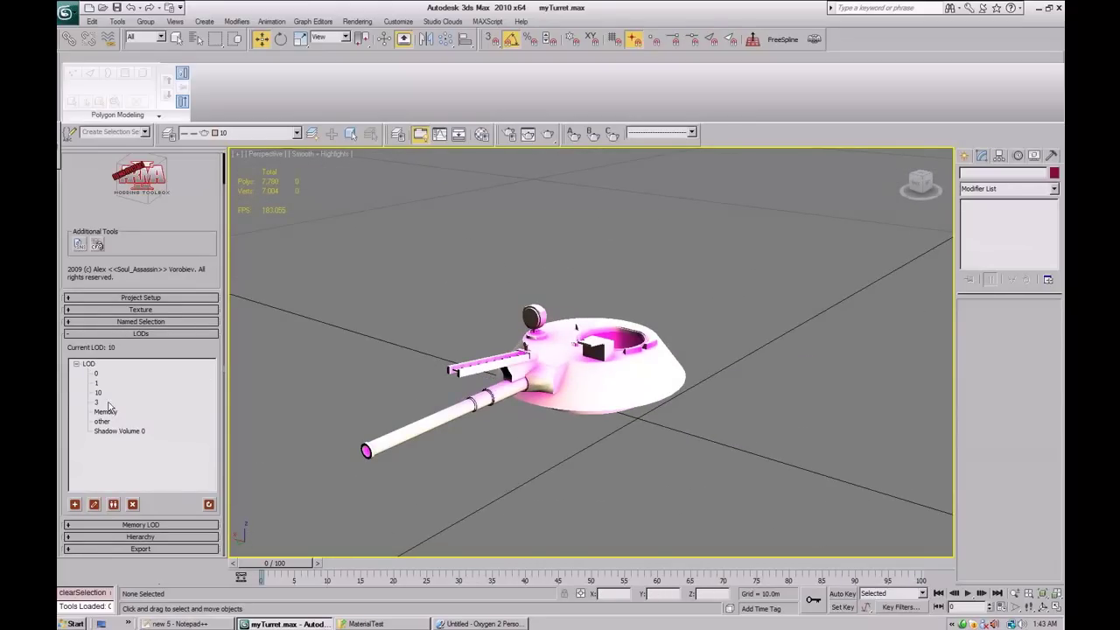
click(114, 433)
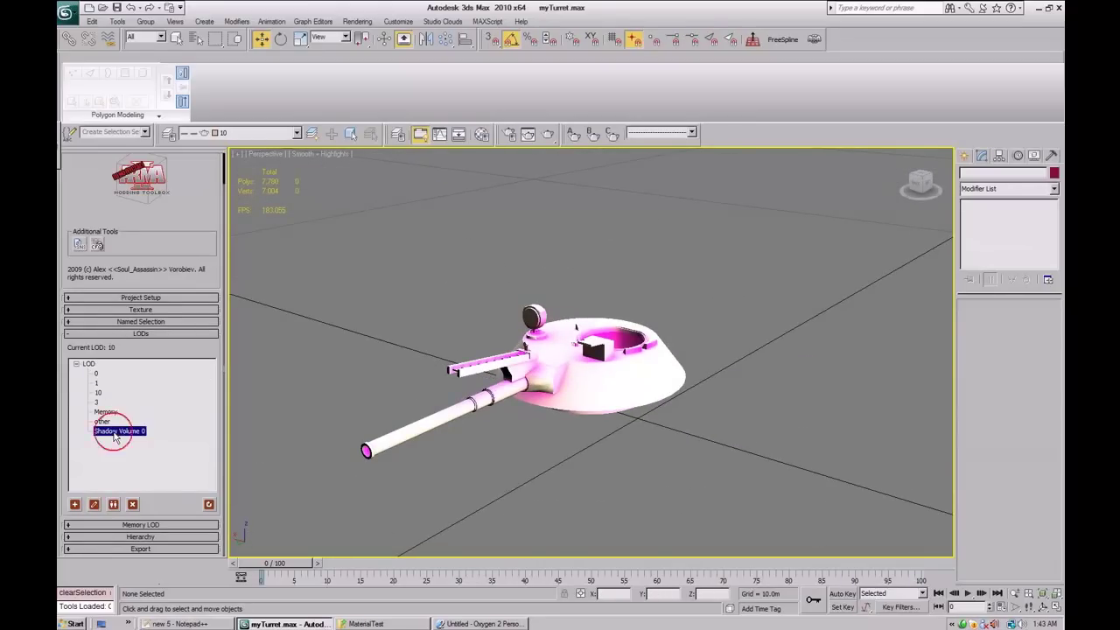
click(96, 373)
middle_drag(569, 433, 609, 390)
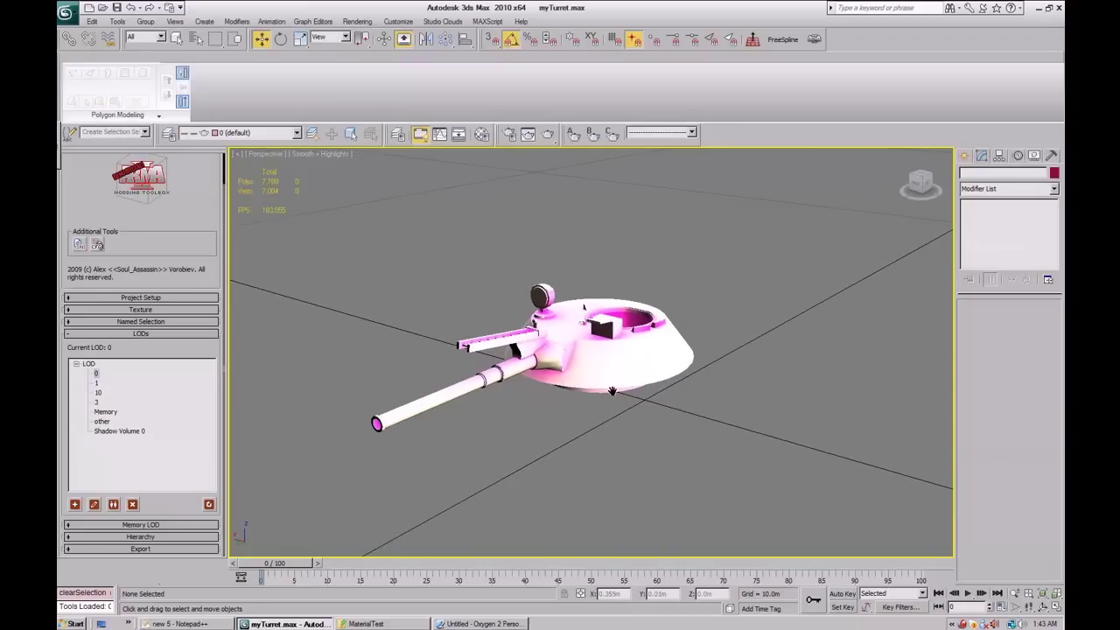
In LOD 1, delete the small sight element at the rear of the rail above the gun.
click(97, 383)
mouse_move(646, 395)
alt+middle_down()
mouse_move(594, 393)
mouse_move(647, 391)
alt+middle_up()
click(673, 384)
middle_drag(726, 379, 619, 410)
scroll(665, 406, up, 2)
click(509, 400)
scroll(644, 411, up, 6)
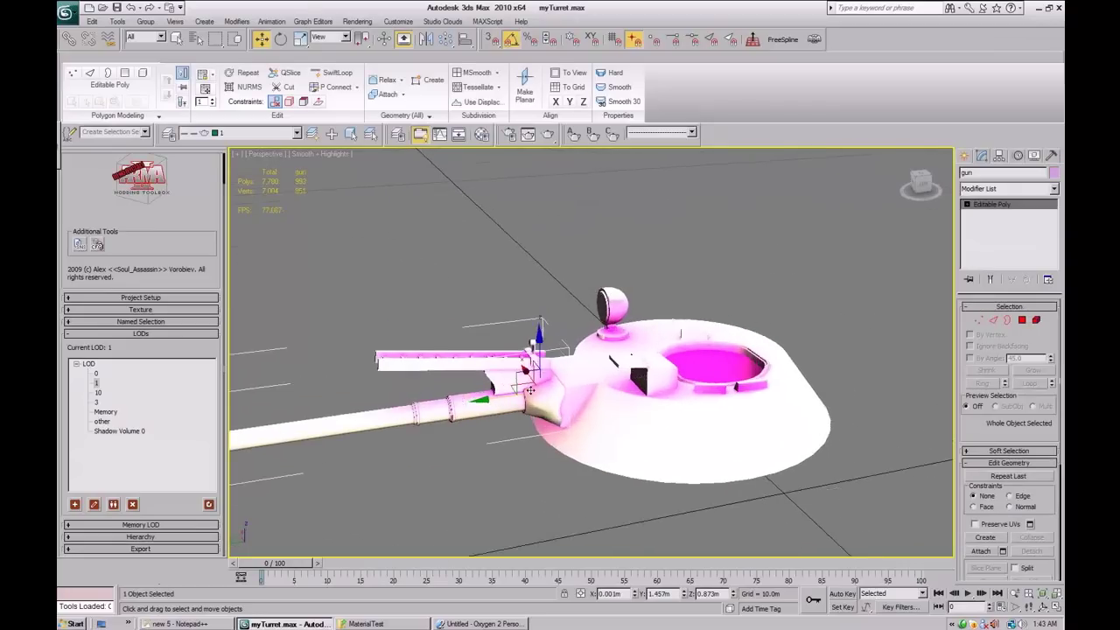
click(1036, 320)
click(555, 350)
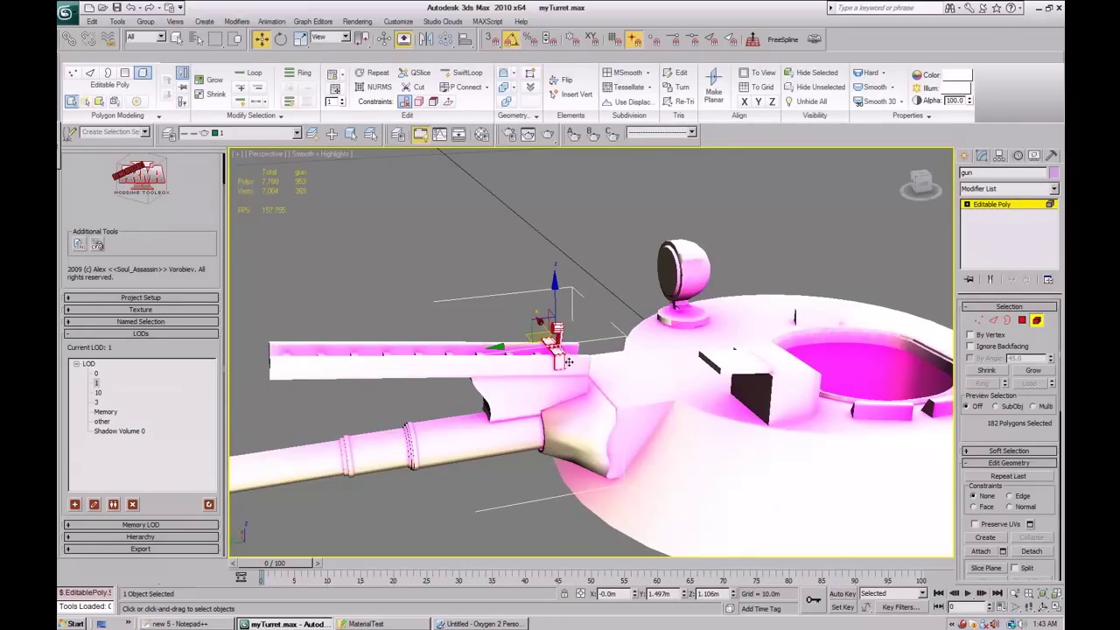
key(Delete)
Delete the searchlight's mounting post element from the LOD 1 turret body and return to whole-object level.
scroll(600, 353, down, 5)
scroll(599, 353, down, 1)
scroll(595, 354, up, 3)
middle_drag(596, 382, 530, 390)
scroll(603, 348, up, 5)
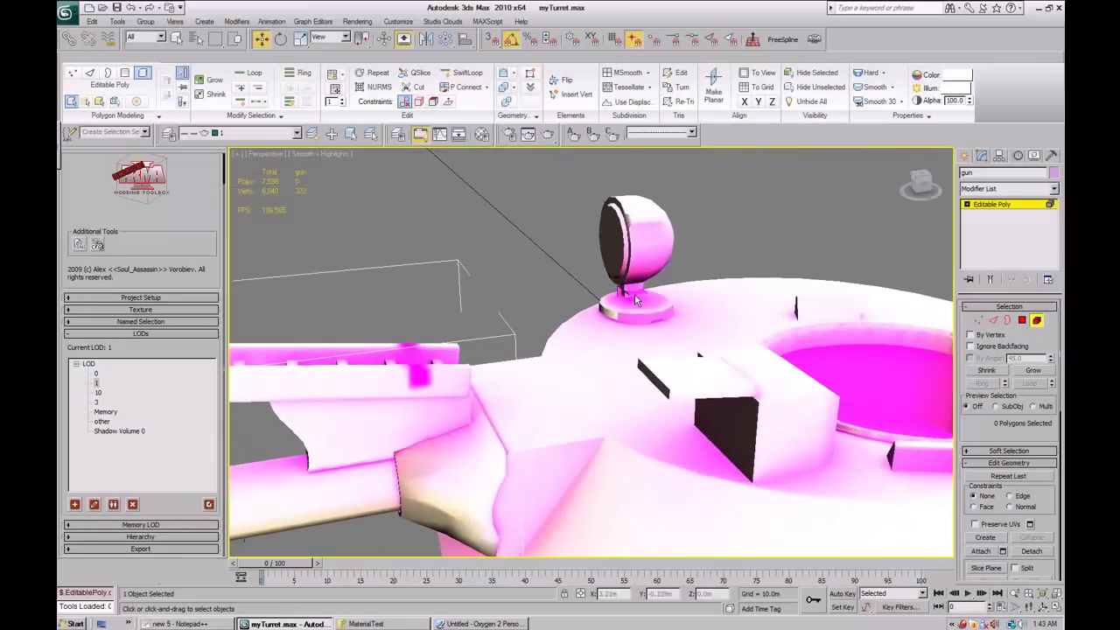
click(1035, 321)
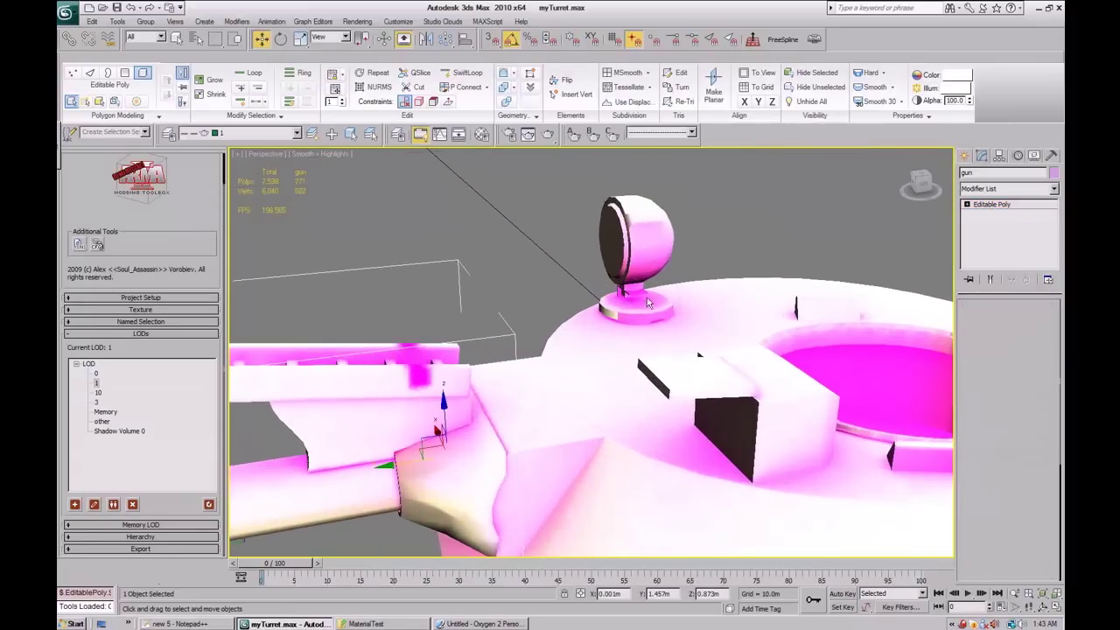
click(647, 302)
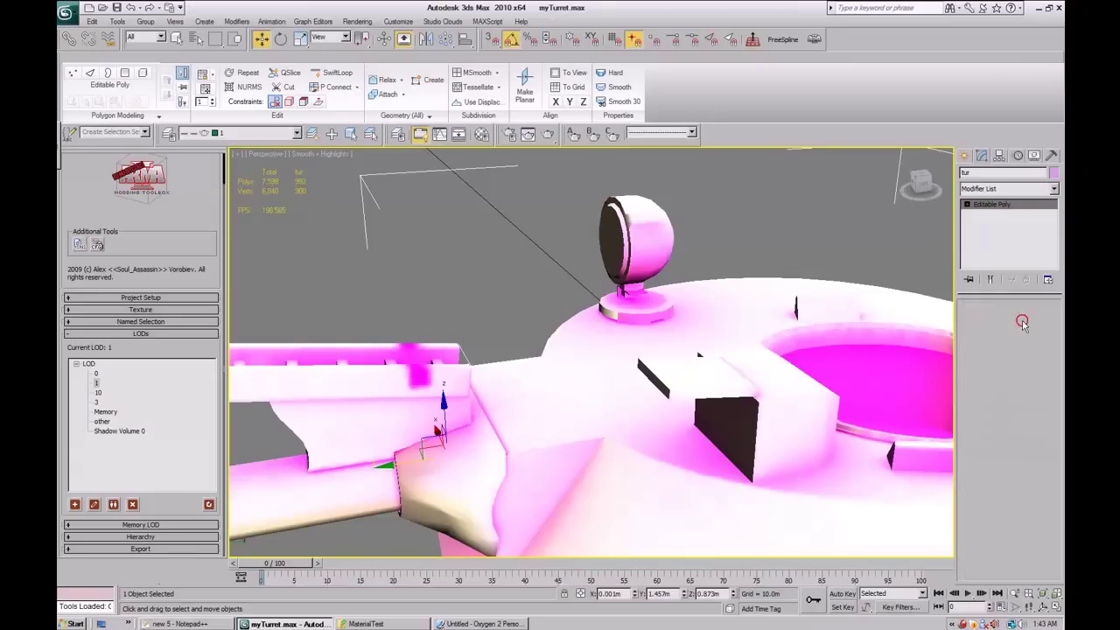
key(5)
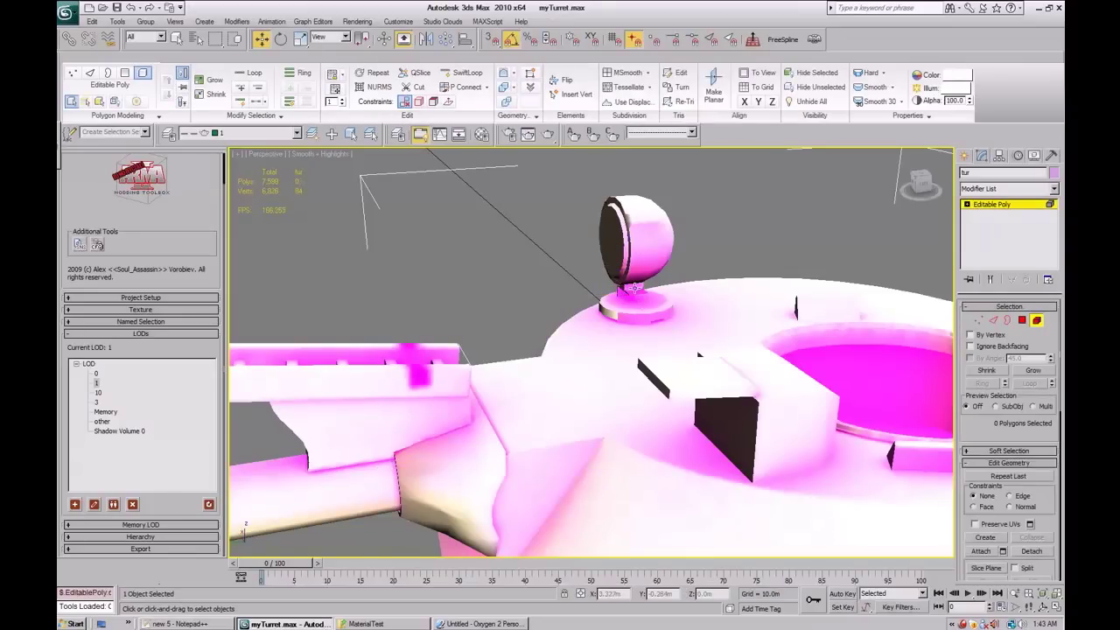
click(1038, 320)
scroll(637, 359, down, 8)
alt+middle_drag(638, 360, 657, 372)
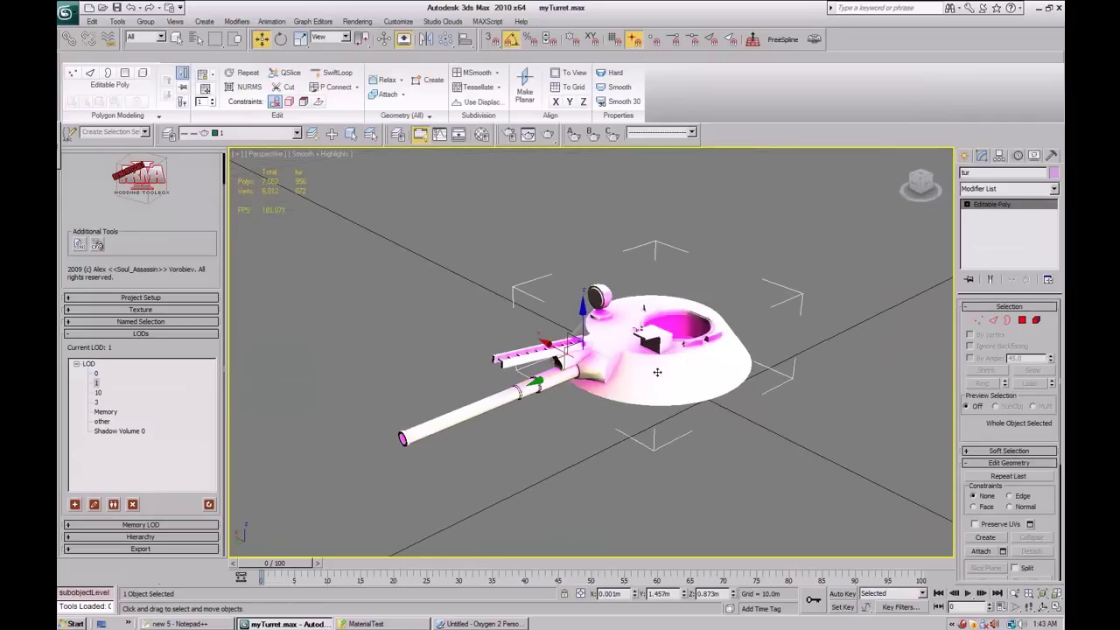
Activate LOD 3 and delete the searchlight element from its turret body at element level.
click(97, 403)
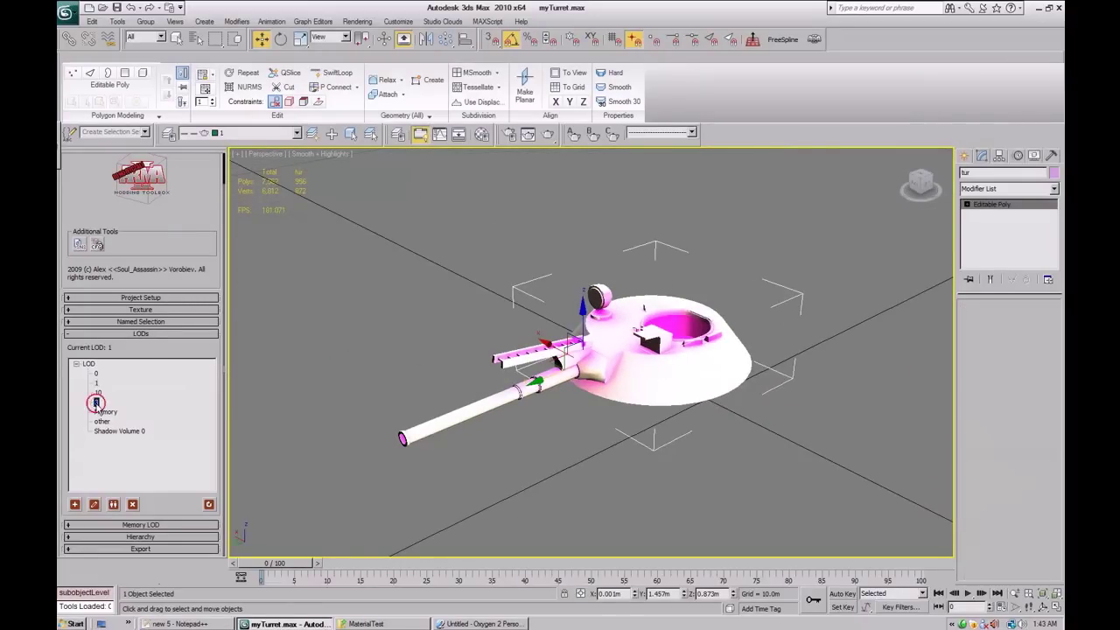
scroll(580, 438, up, 3)
middle_drag(602, 406, 515, 402)
scroll(515, 403, up, 4)
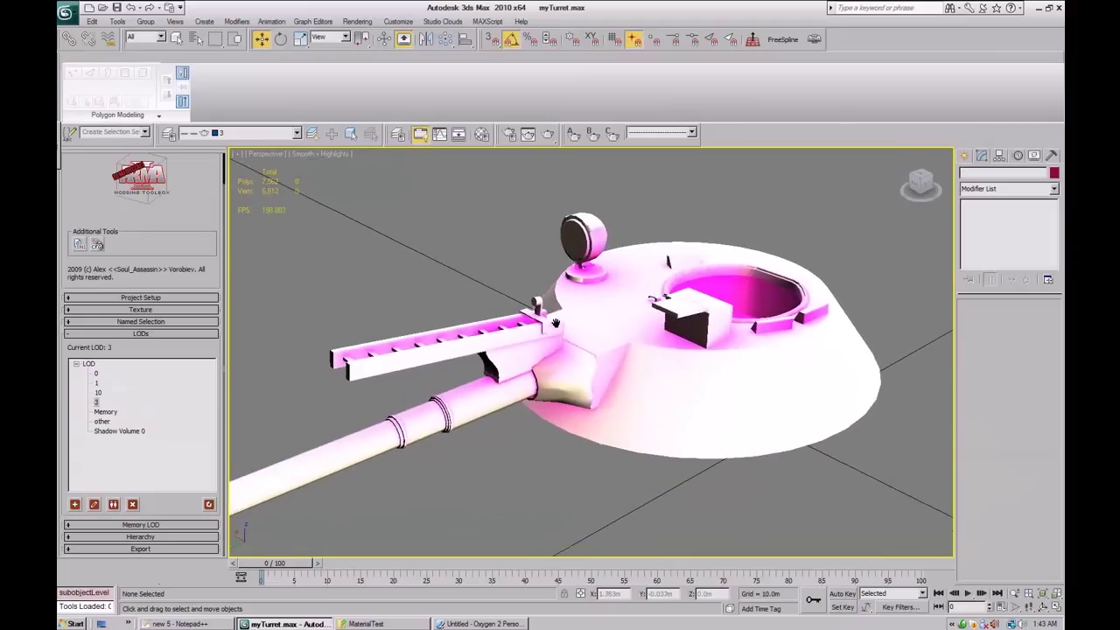
scroll(586, 269, down, 3)
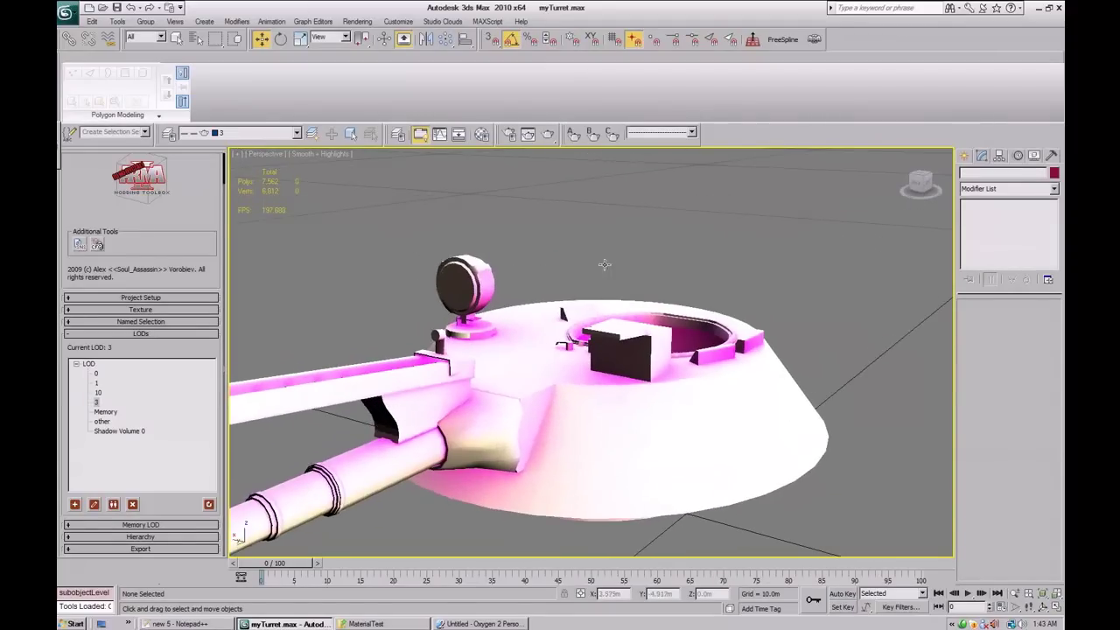
click(469, 278)
mouse_move(568, 336)
middle_down()
mouse_move(650, 290)
mouse_move(582, 335)
middle_up()
scroll(648, 297, down, 1)
click(1036, 320)
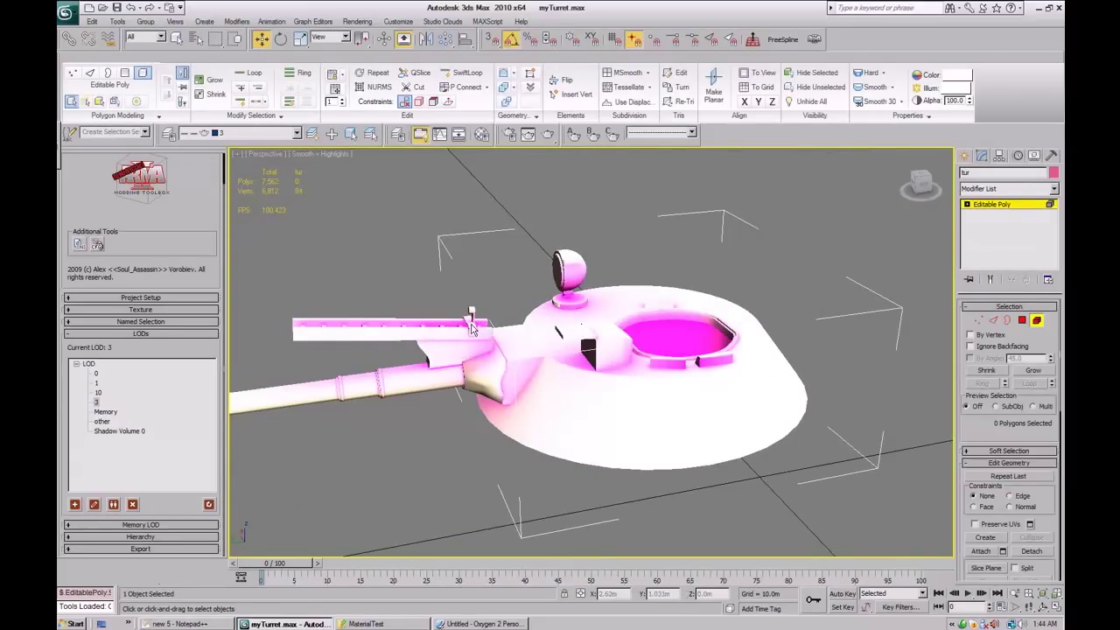
click(577, 269)
drag(576, 269, 566, 296)
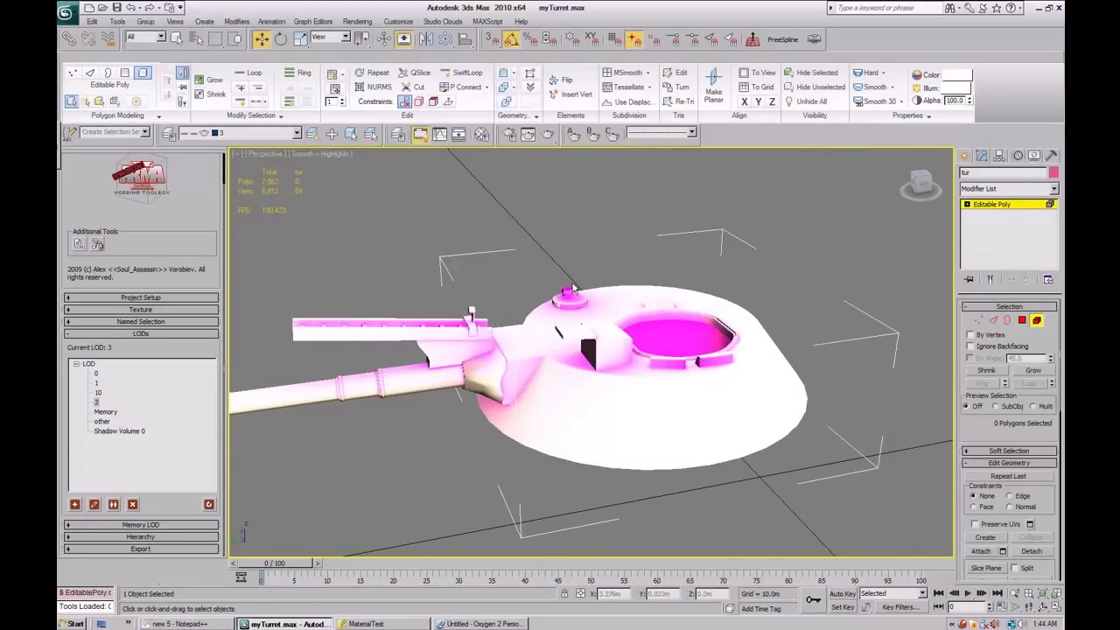
key(ctrl+d)
Delete the searchlight's mounting post from the LOD 3 turret body and leave element level.
scroll(564, 292, up, 2)
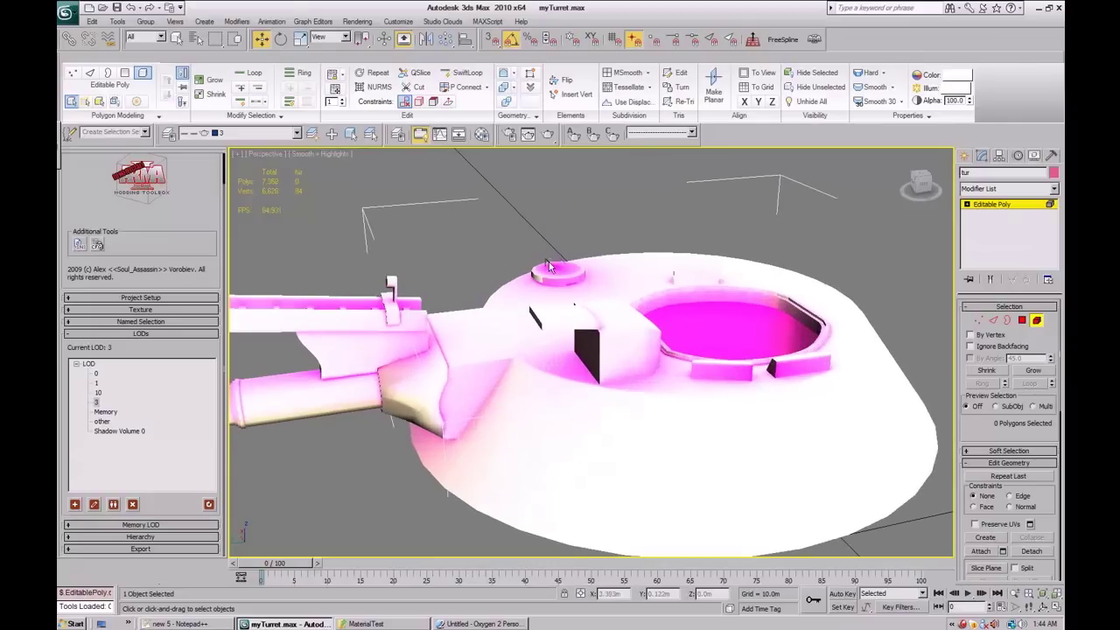
click(545, 263)
key(ctrl+d)
scroll(568, 288, down, 3)
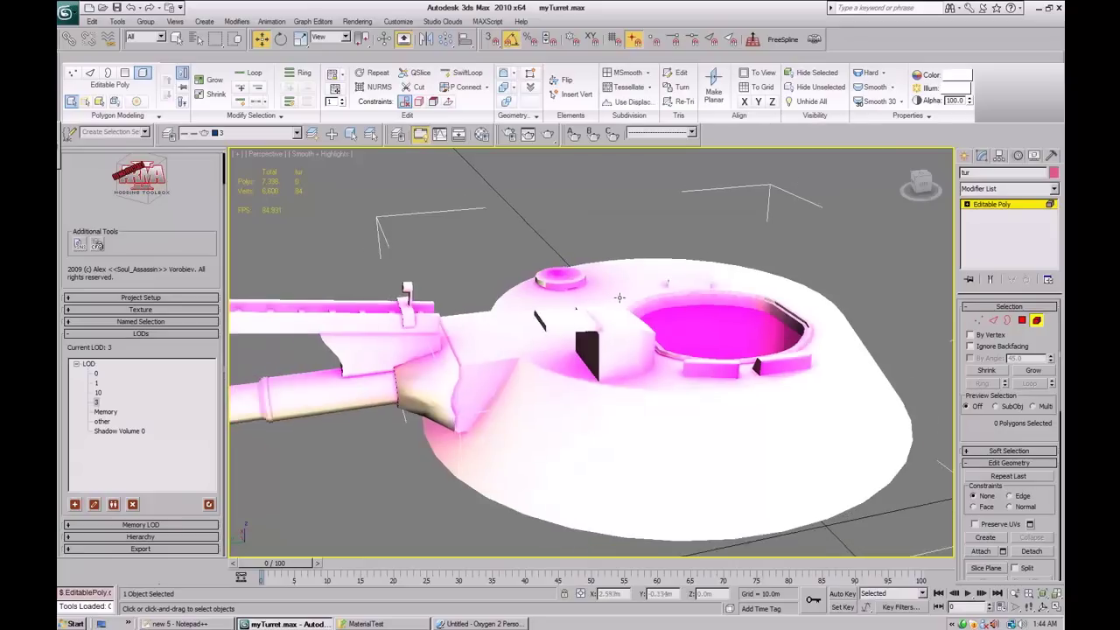
click(1036, 323)
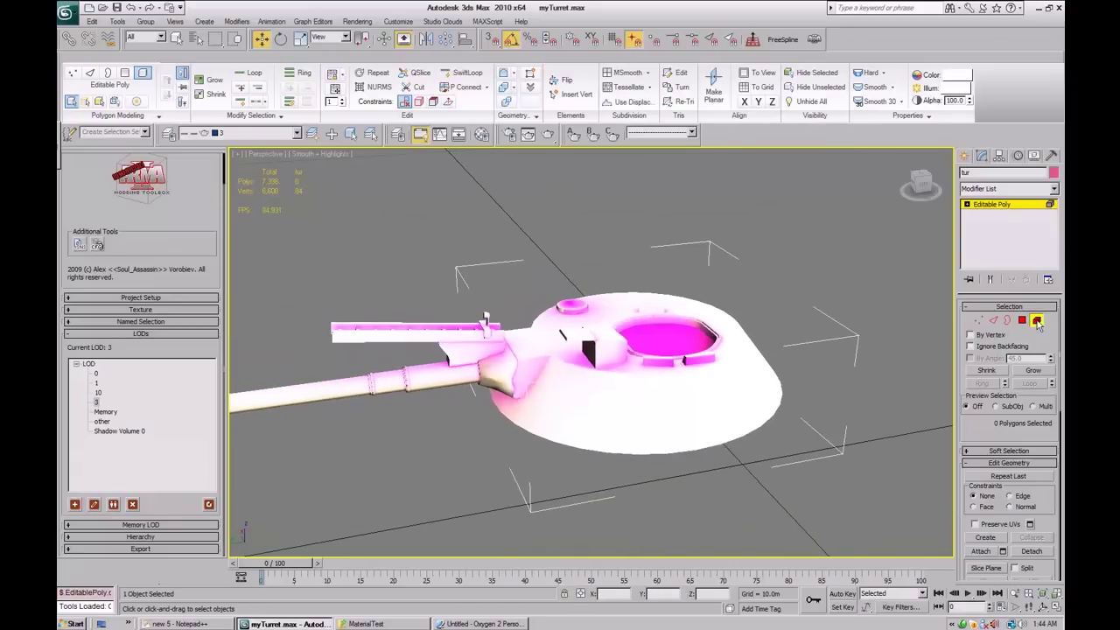
Delete the small sight and the long rail above the barrel from the LOD 3 gun, and return to whole-object level.
click(470, 336)
click(1036, 320)
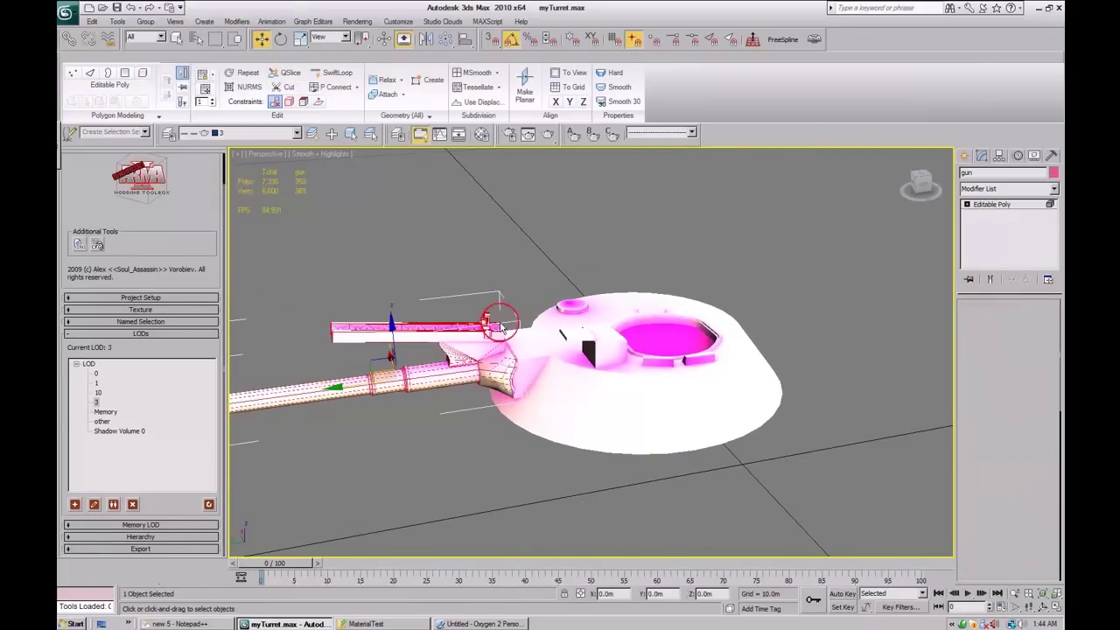
click(487, 318)
key(Delete)
click(473, 337)
key(Delete)
click(1021, 321)
alt+middle_drag(762, 332, 582, 281)
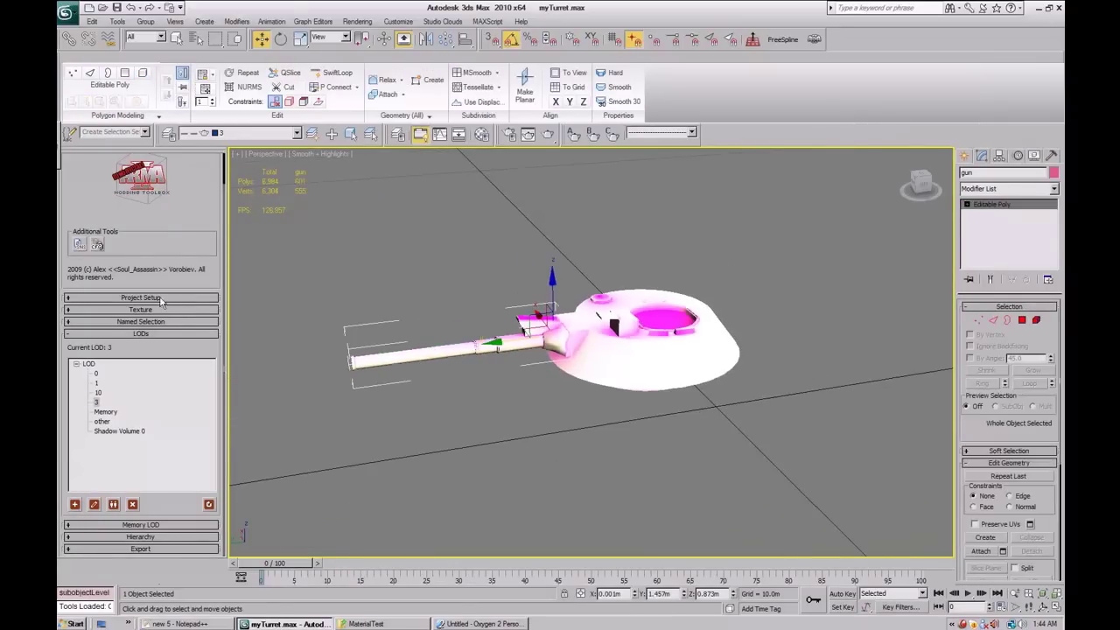
Delete the existing LOD 10 and recreate it as a duplicate of LOD 3 named 10.
click(98, 393)
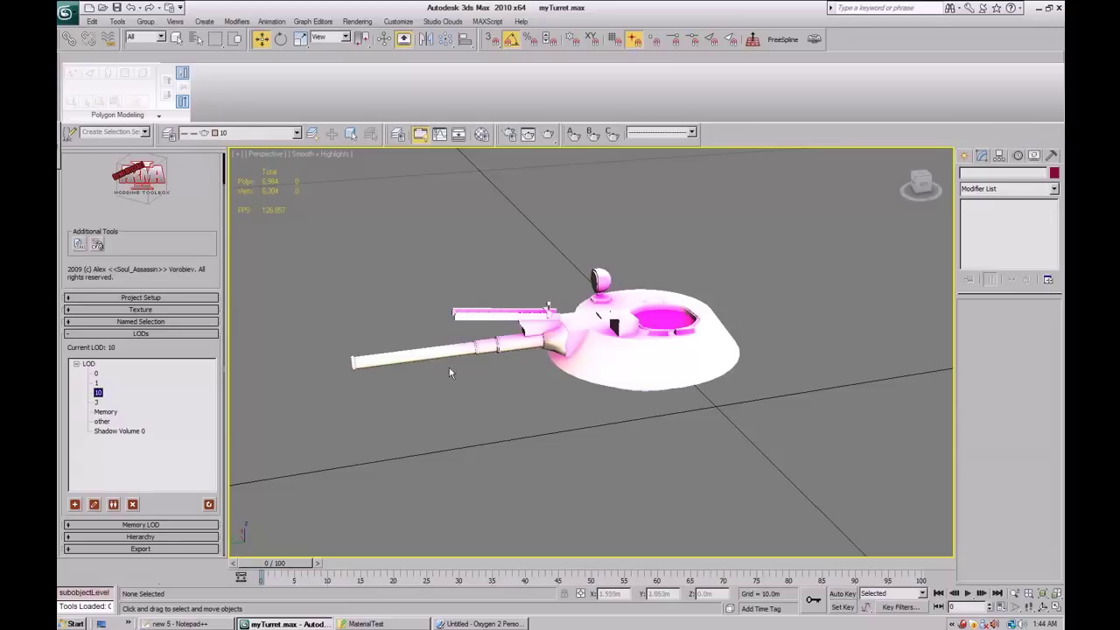
click(132, 504)
click(597, 351)
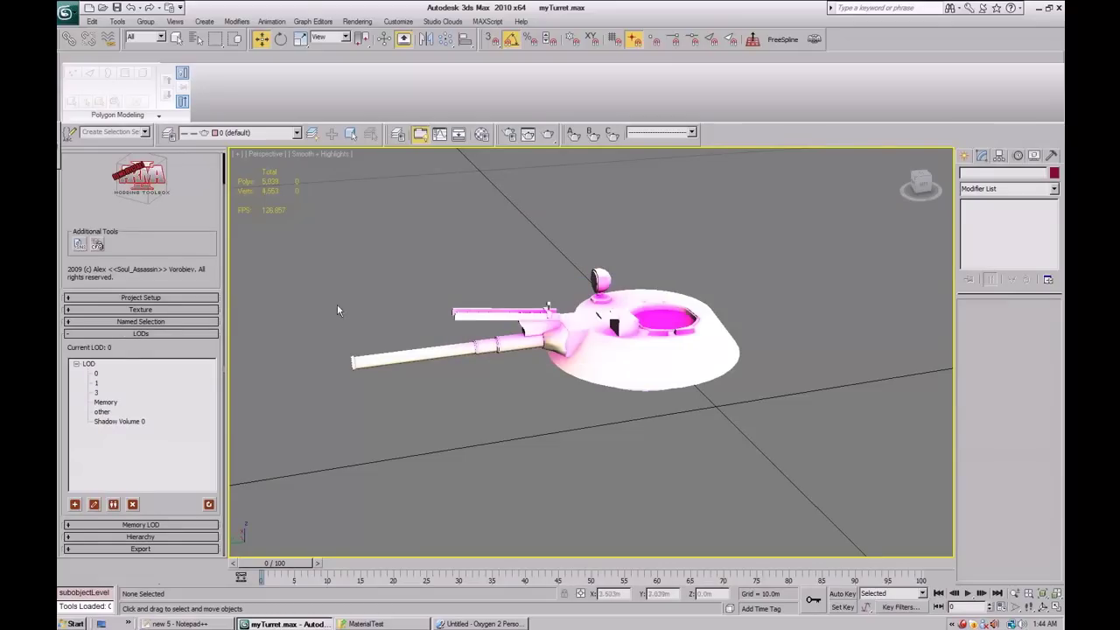
click(96, 392)
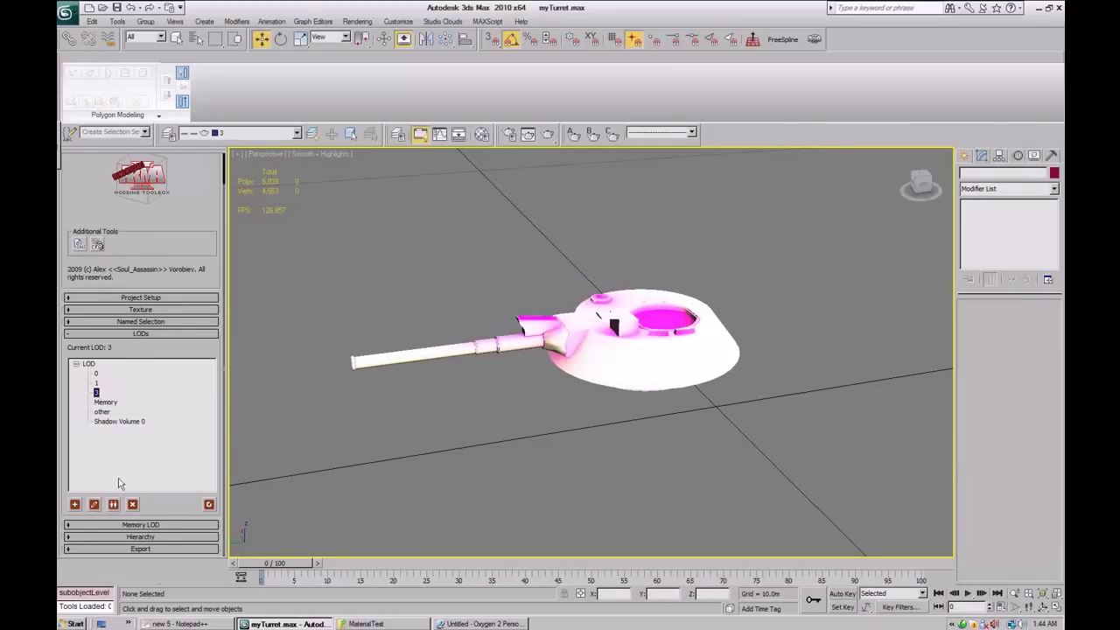
click(93, 504)
drag(529, 301, 473, 305)
click(620, 321)
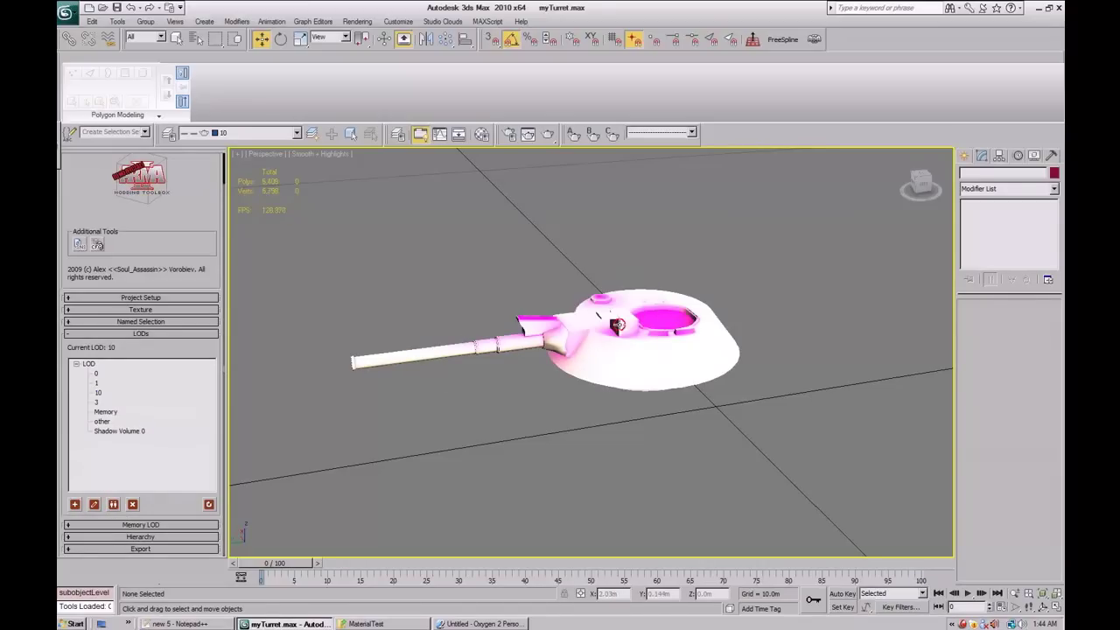
Activate LOD 10, delete the flared bracket element above the base of its gun barrel, and return to whole-object level.
click(98, 392)
scroll(499, 385, up, 3)
scroll(494, 383, up, 1)
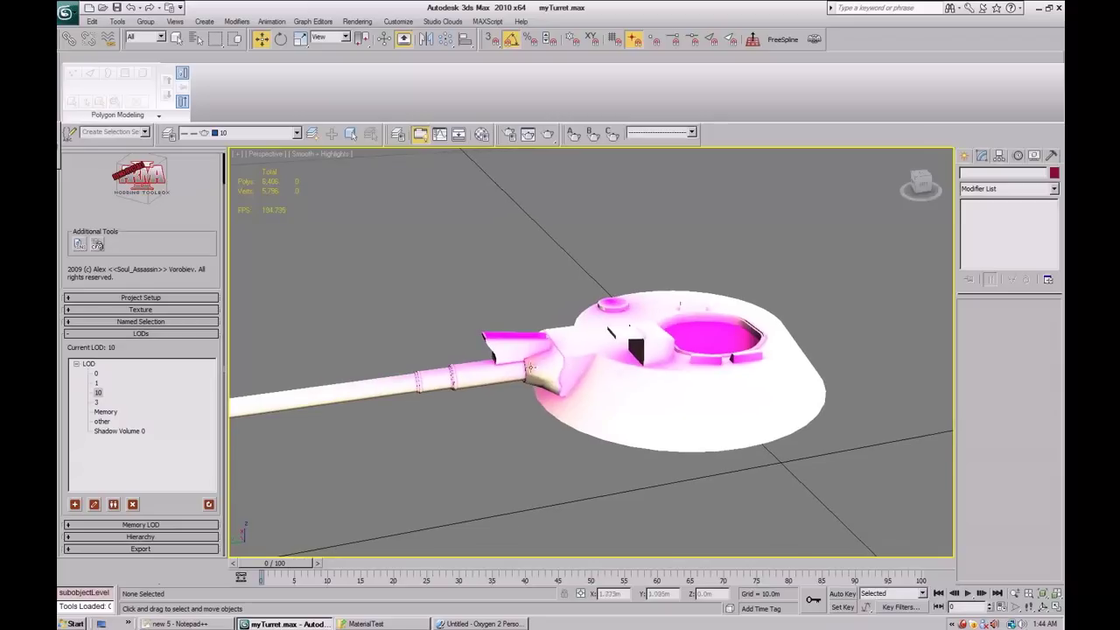
click(490, 370)
key(4)
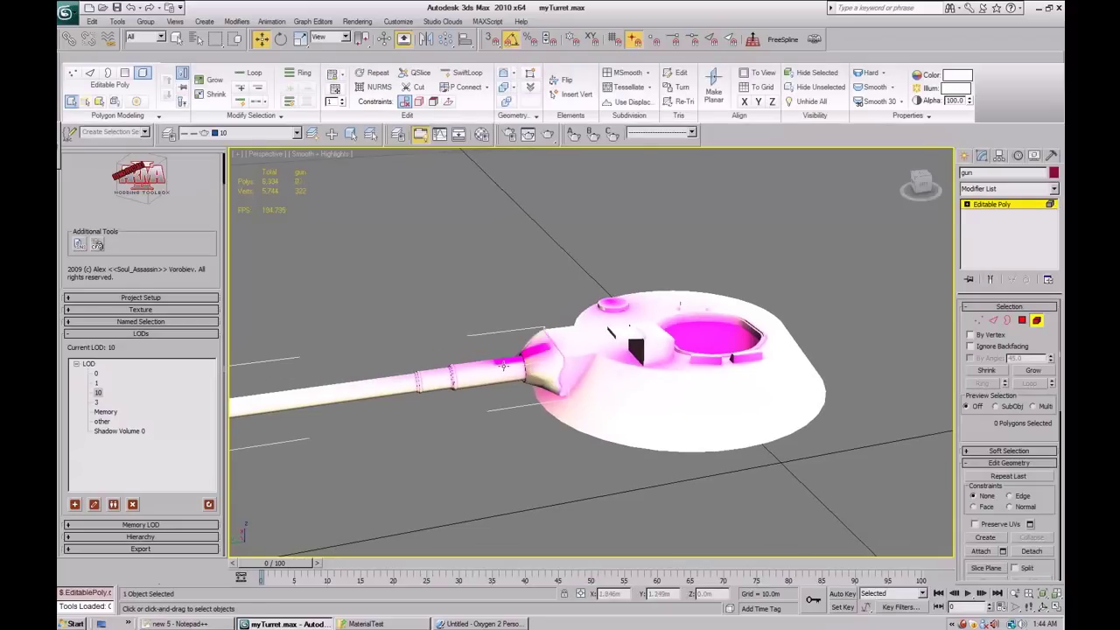
key(alt+u)
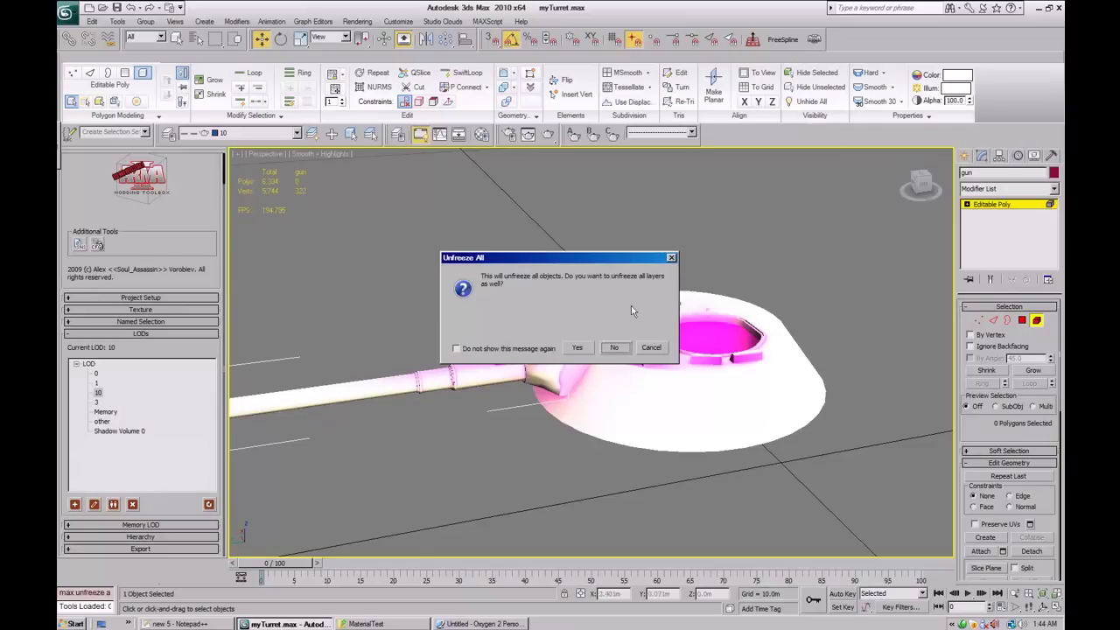
click(651, 348)
click(1037, 321)
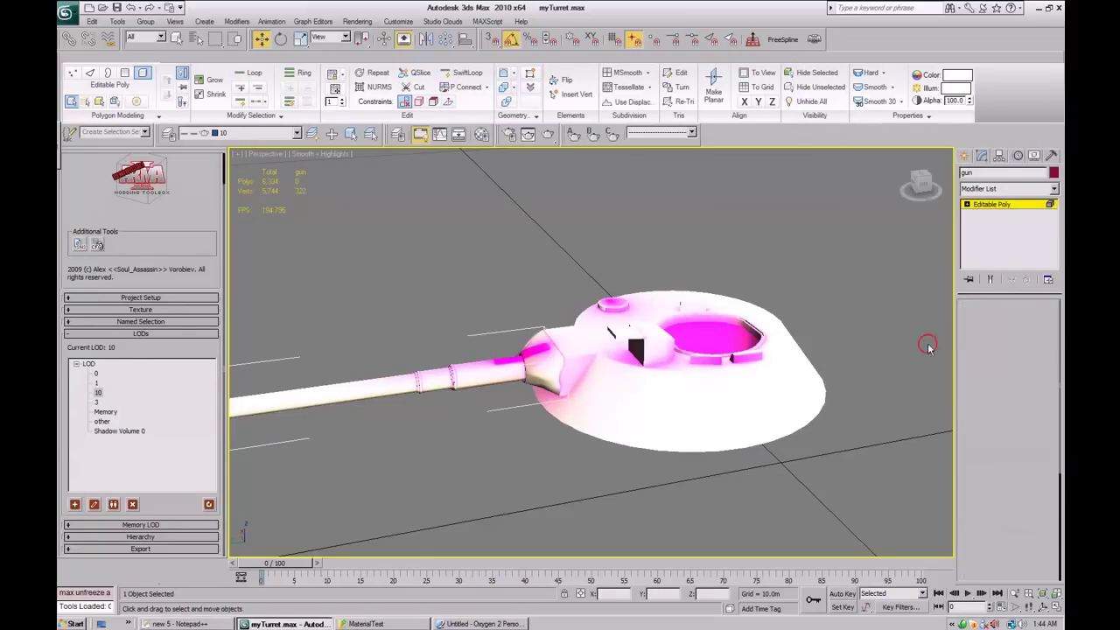
Delete the small thin plate element beside the sight box on the LOD 10 turret body and leave element level.
click(752, 367)
key(4)
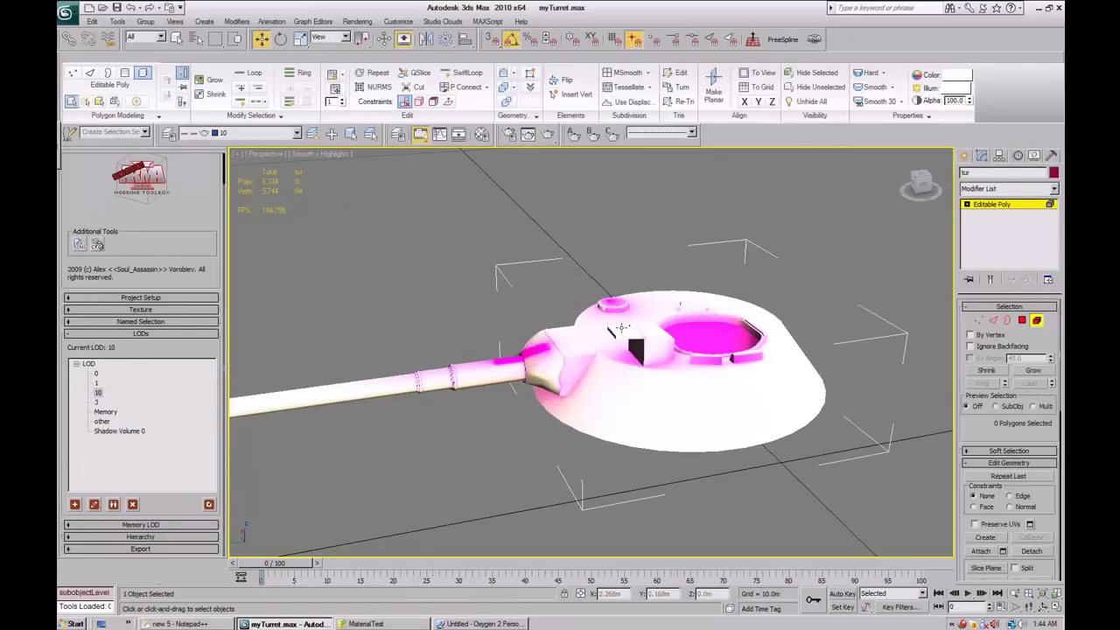
click(1036, 322)
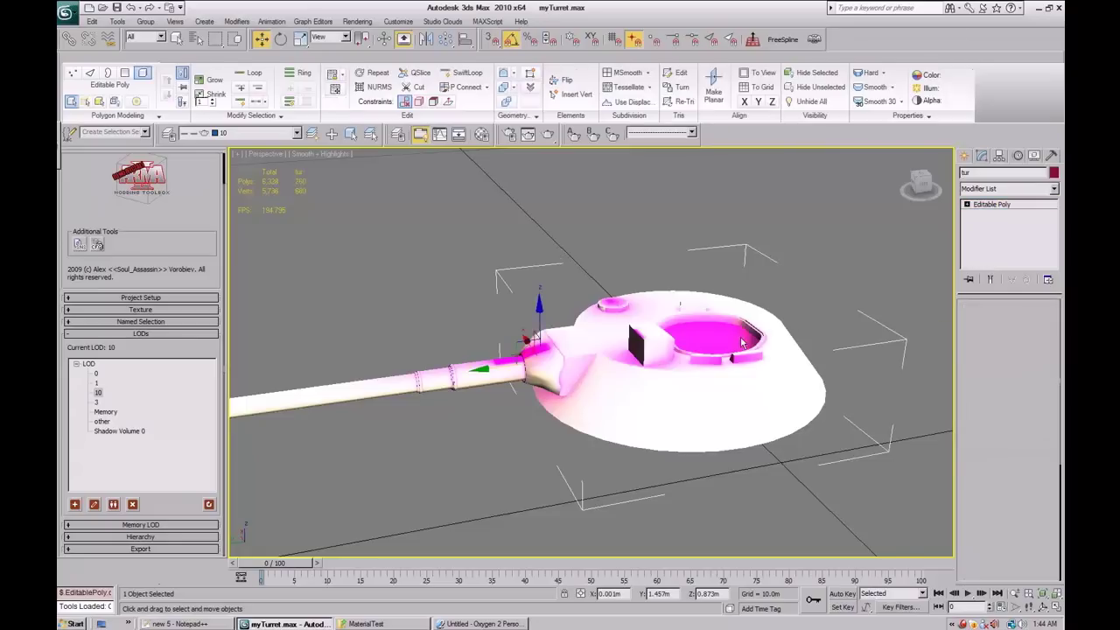
scroll(801, 329, down, 3)
middle_drag(706, 331, 783, 395)
scroll(735, 319, up, 3)
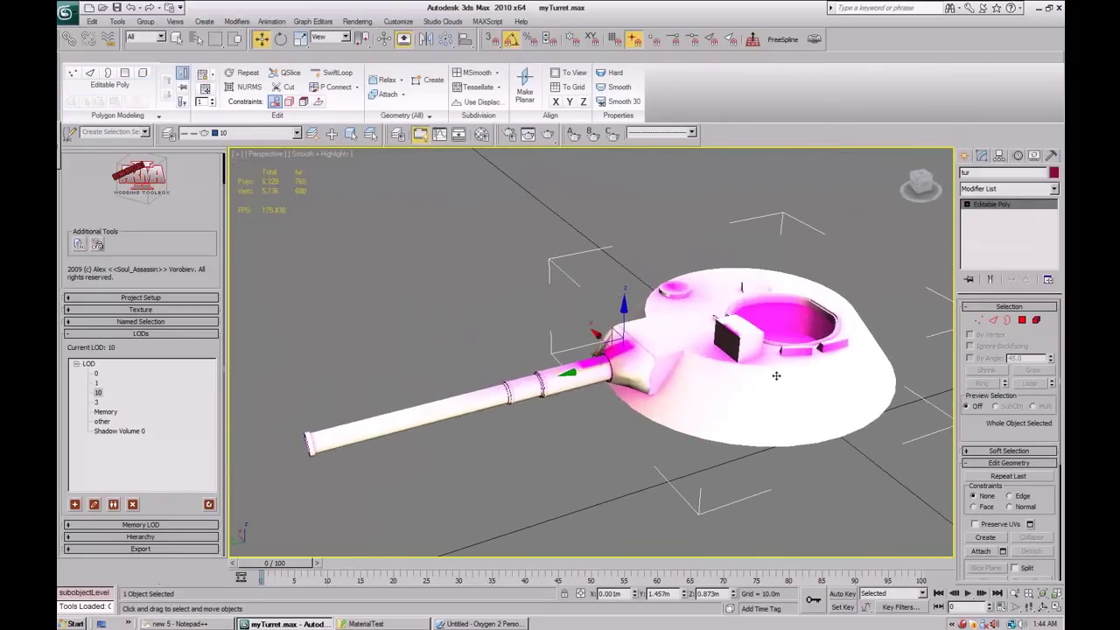
Activate the empty Shadow Volume 0 LOD and delete it from the LOD list.
click(118, 432)
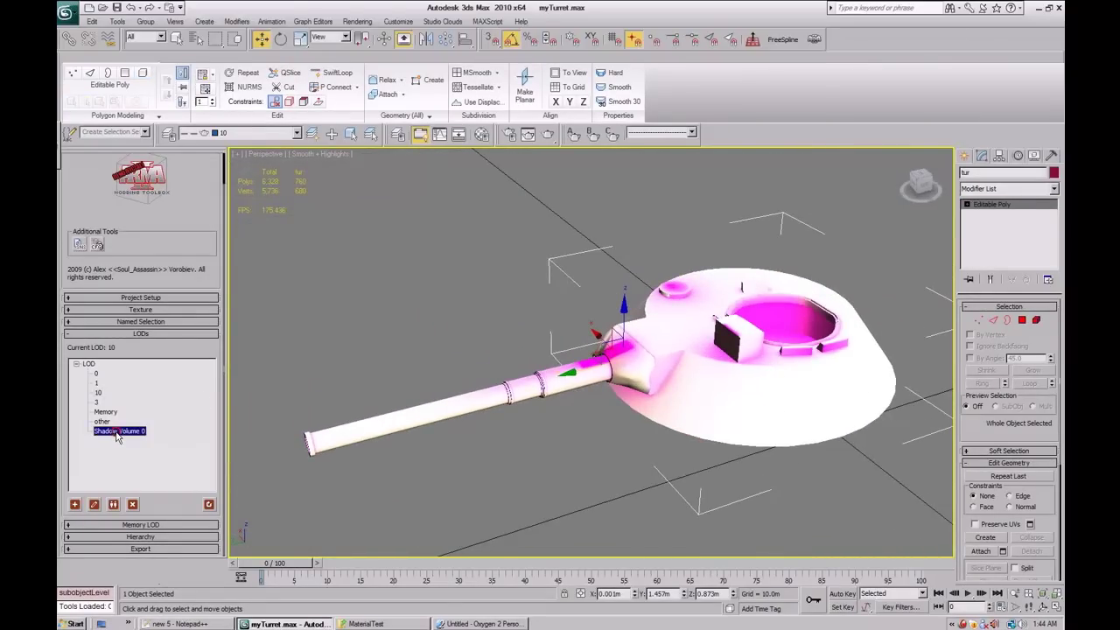
double_click(117, 432)
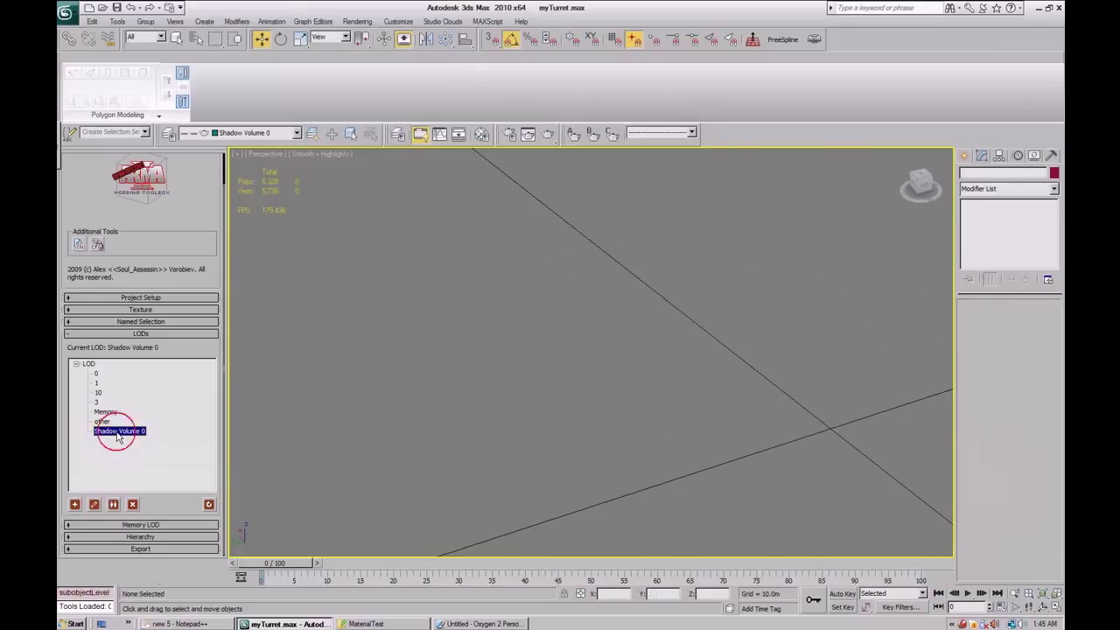
scroll(488, 422, down, 2)
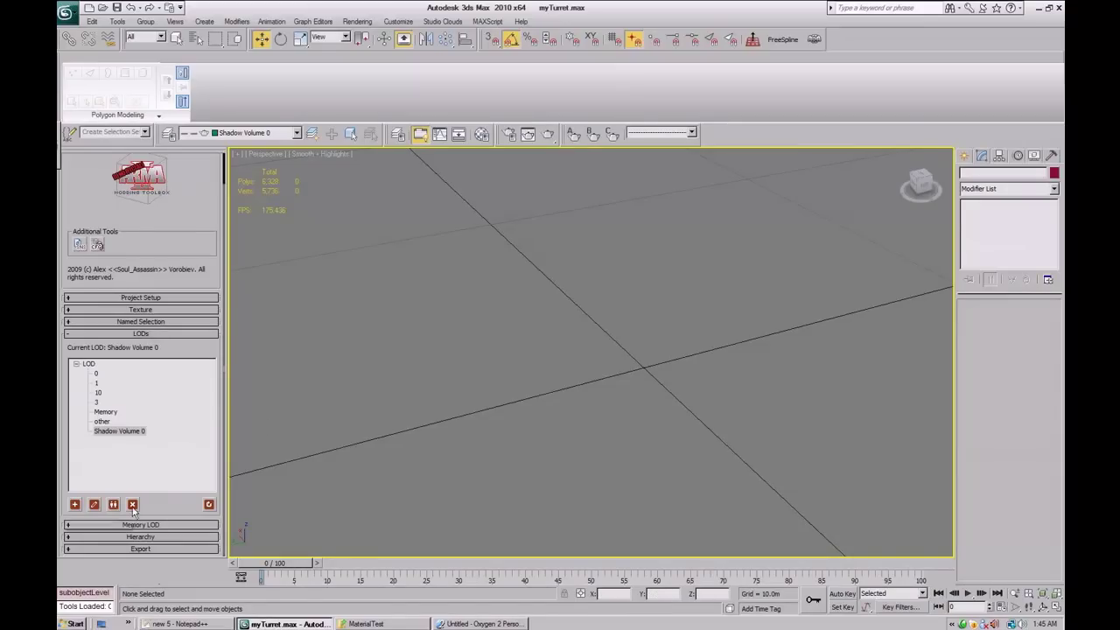
click(119, 430)
click(132, 504)
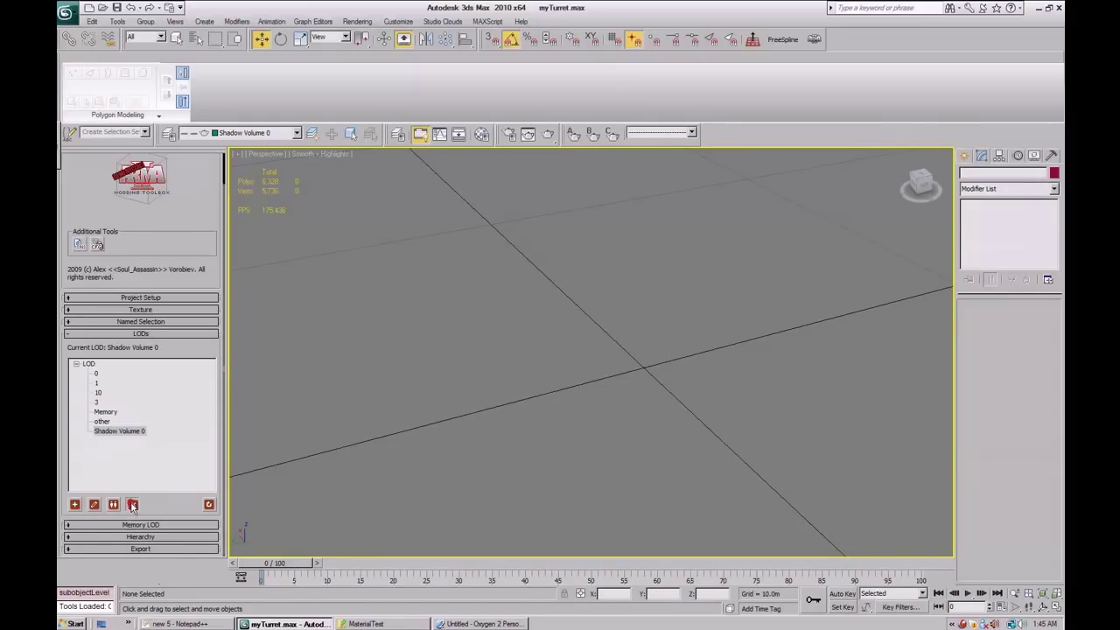
click(596, 348)
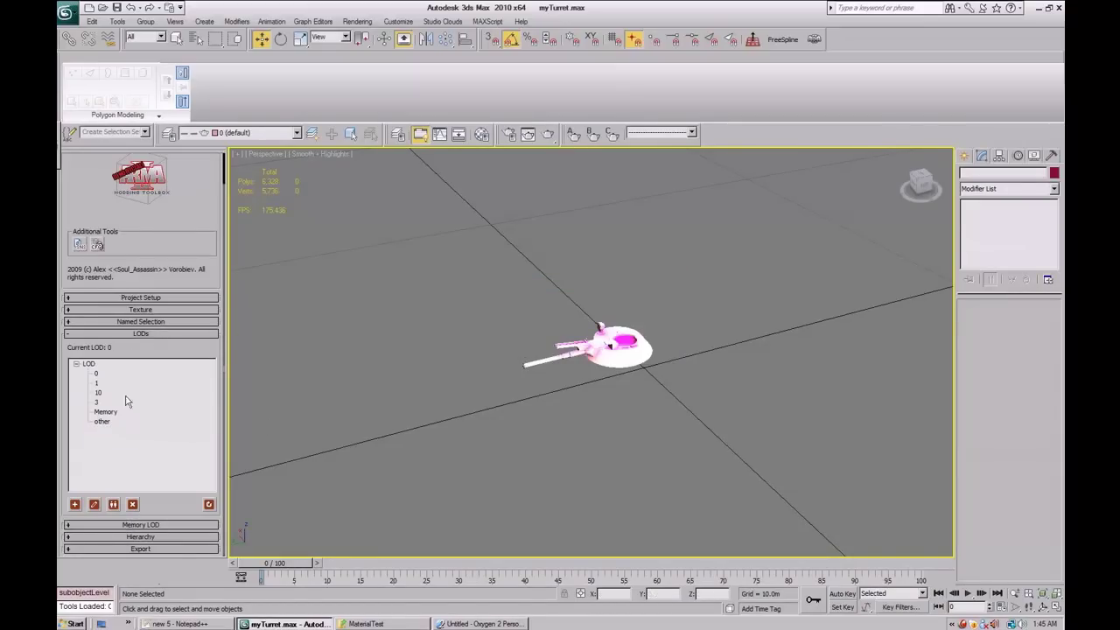
Activate LOD 1 and duplicate it as a new LOD using the Shadow Volume 0 preset.
click(97, 401)
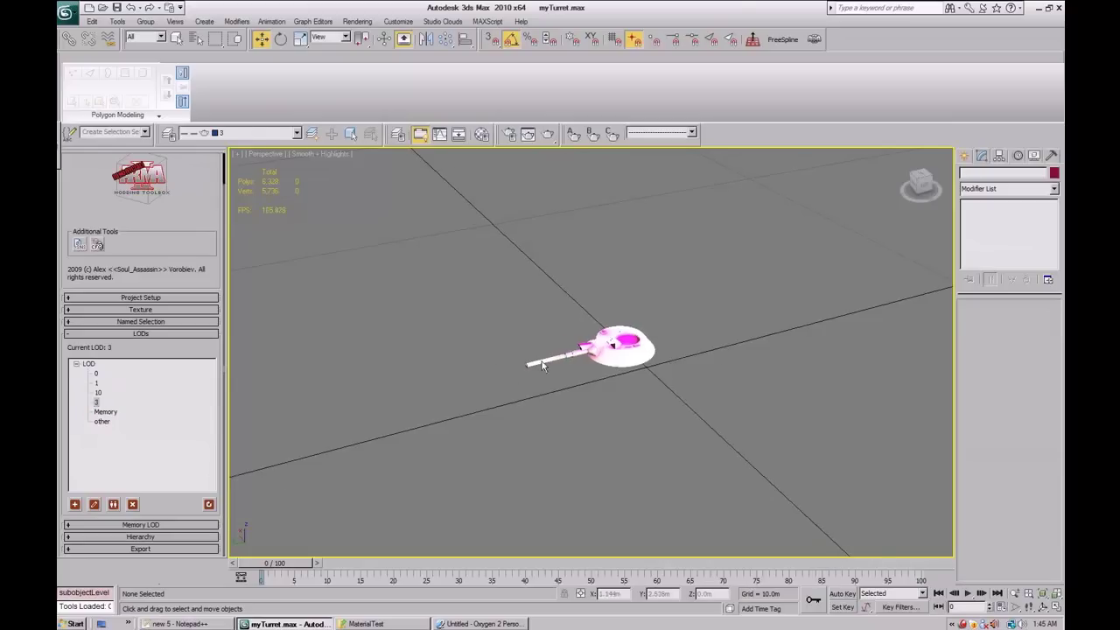
click(96, 383)
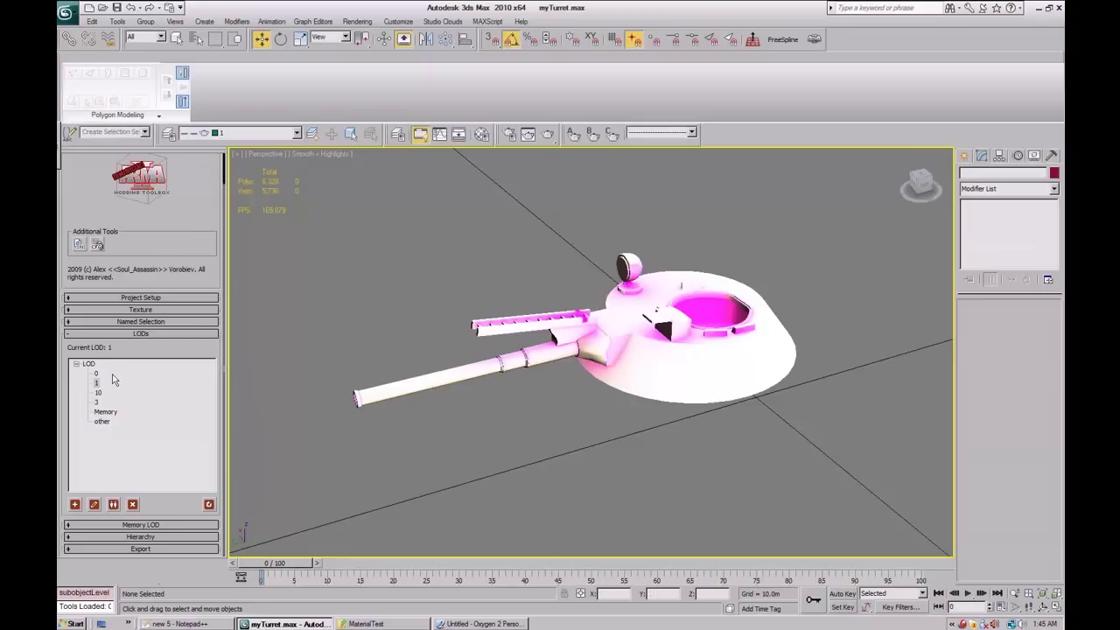
click(114, 505)
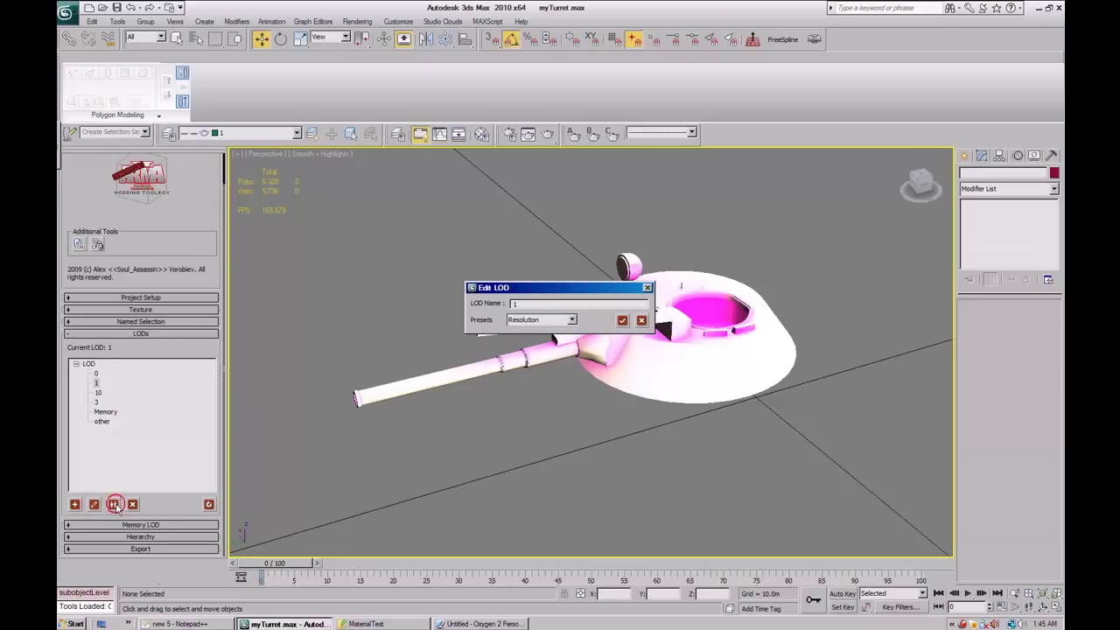
click(573, 320)
click(546, 380)
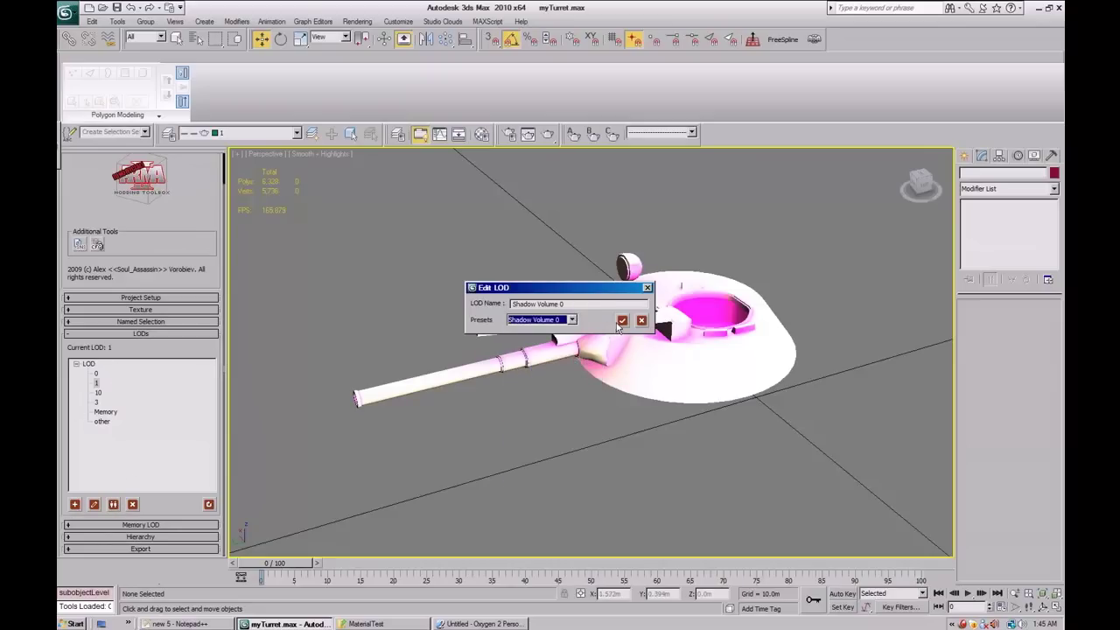
click(622, 320)
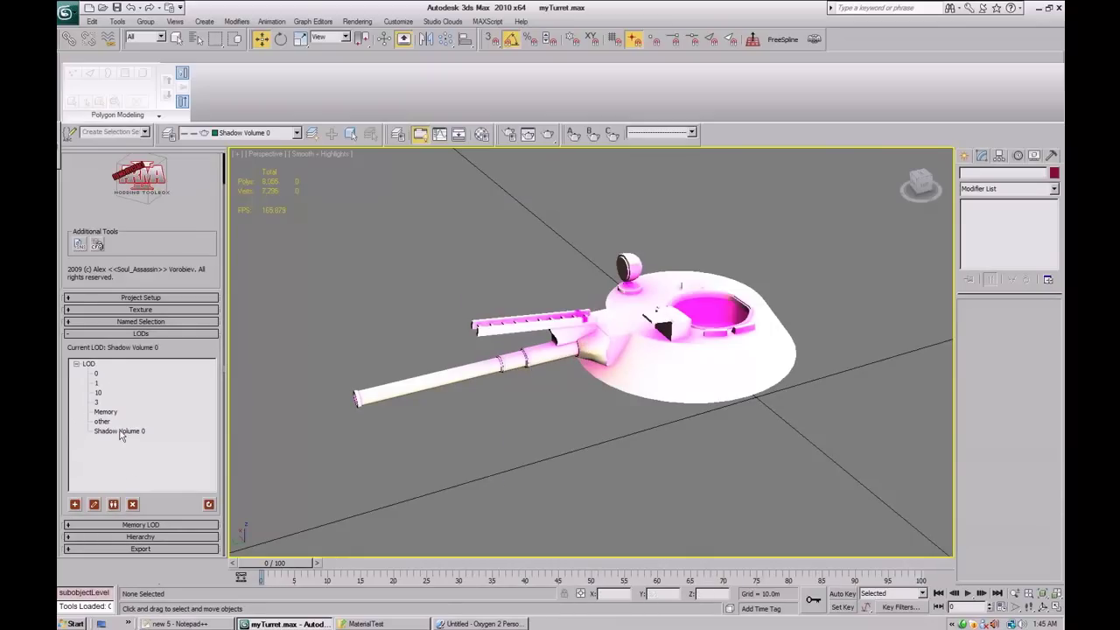
Compare the turret geometry of the Shadow Volume 0 copy, LOD 3 and LOD 0.
click(121, 431)
click(97, 402)
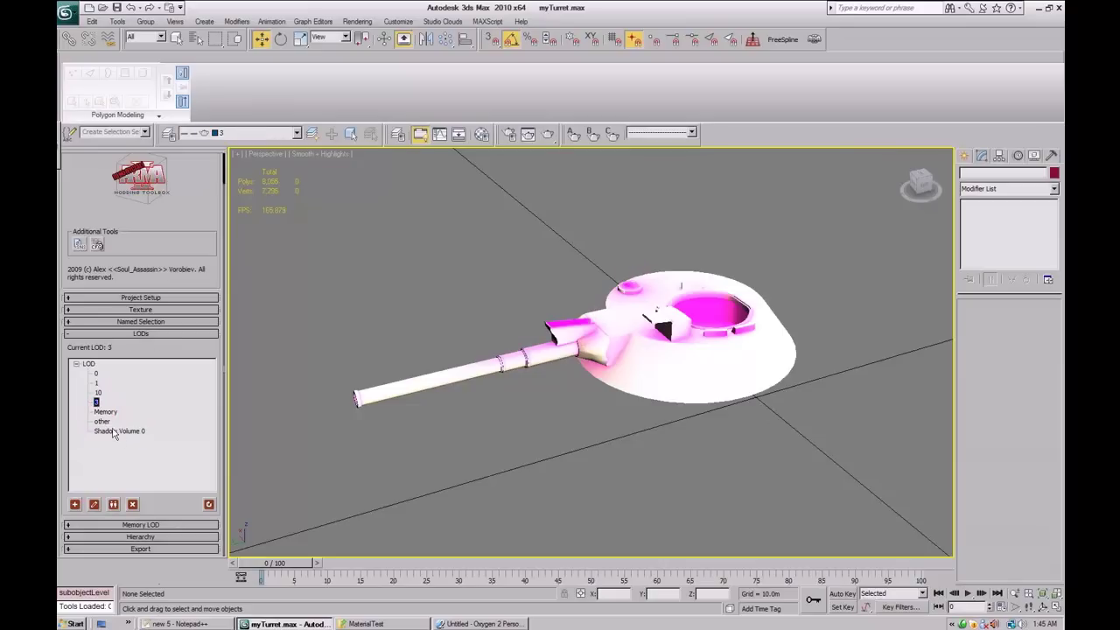
click(118, 430)
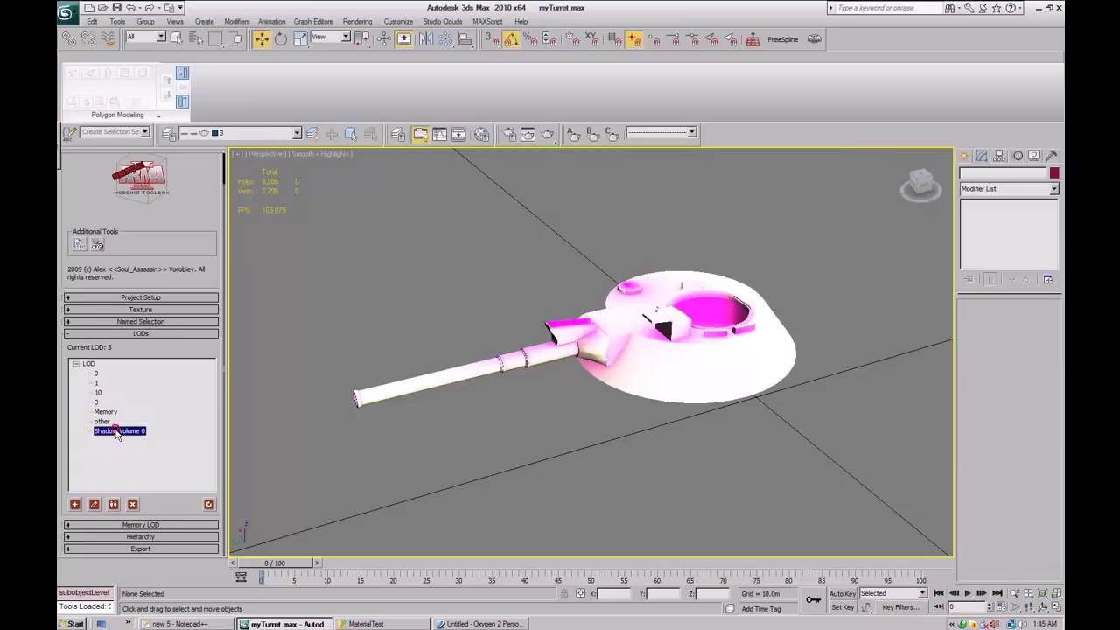
click(97, 374)
mouse_move(513, 412)
alt+middle_down()
mouse_move(493, 455)
mouse_move(512, 445)
mouse_move(530, 403)
alt+middle_up()
scroll(516, 443, up, 1)
scroll(525, 404, up, 1)
middle_drag(455, 421, 480, 419)
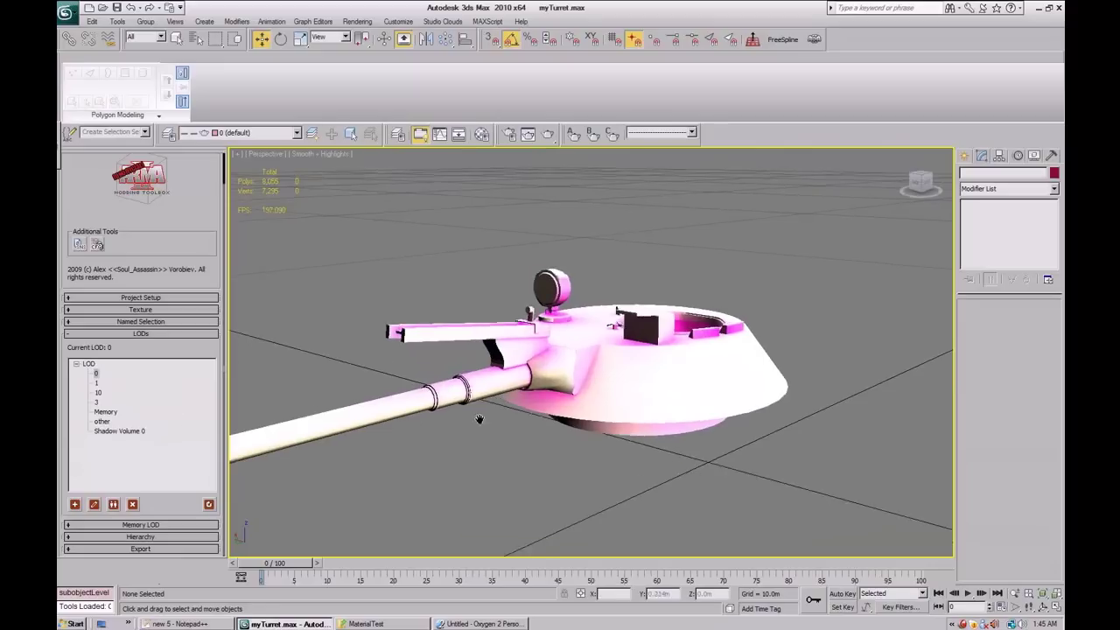
scroll(479, 419, down, 3)
Activate LOD 10 and review the LOD presets in the Edit LOD and Add New LOD dialogs, cancelling both.
click(98, 392)
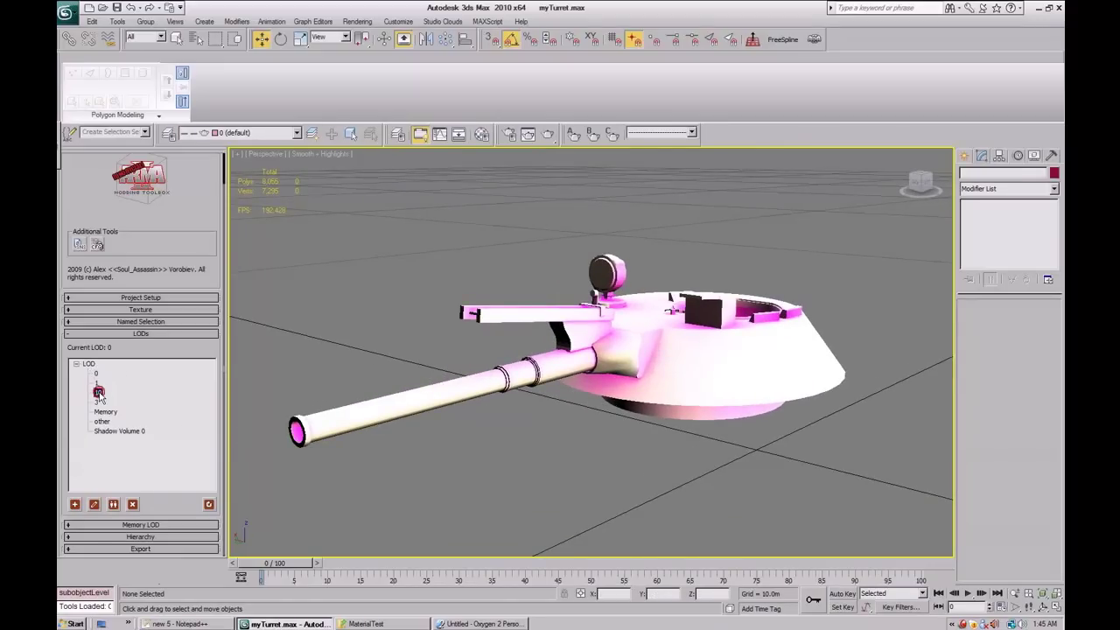
click(93, 504)
click(571, 319)
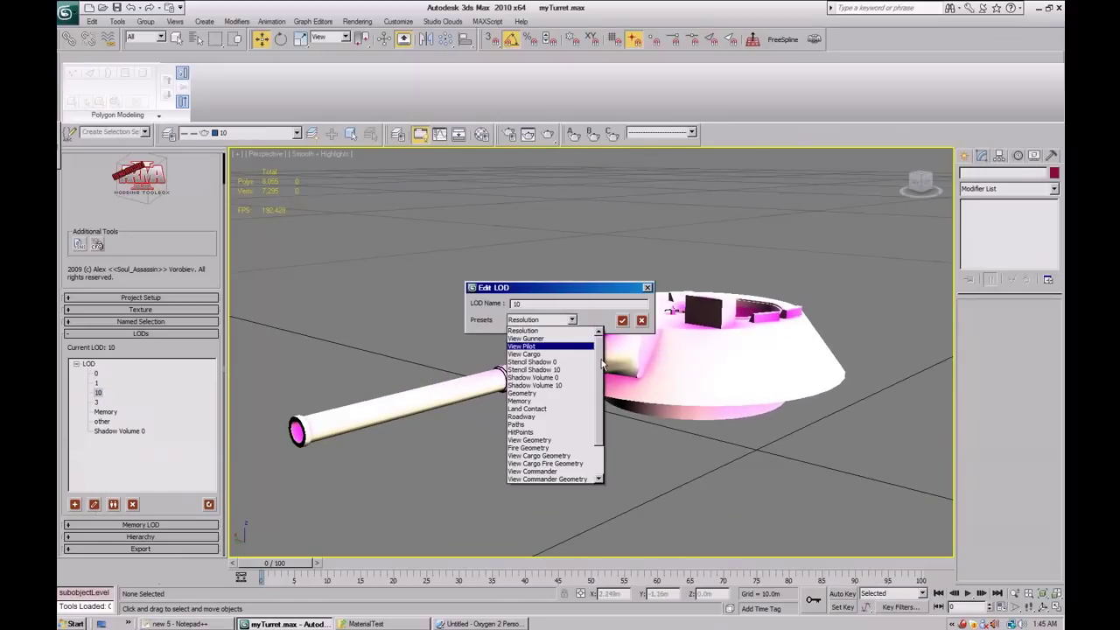
click(641, 321)
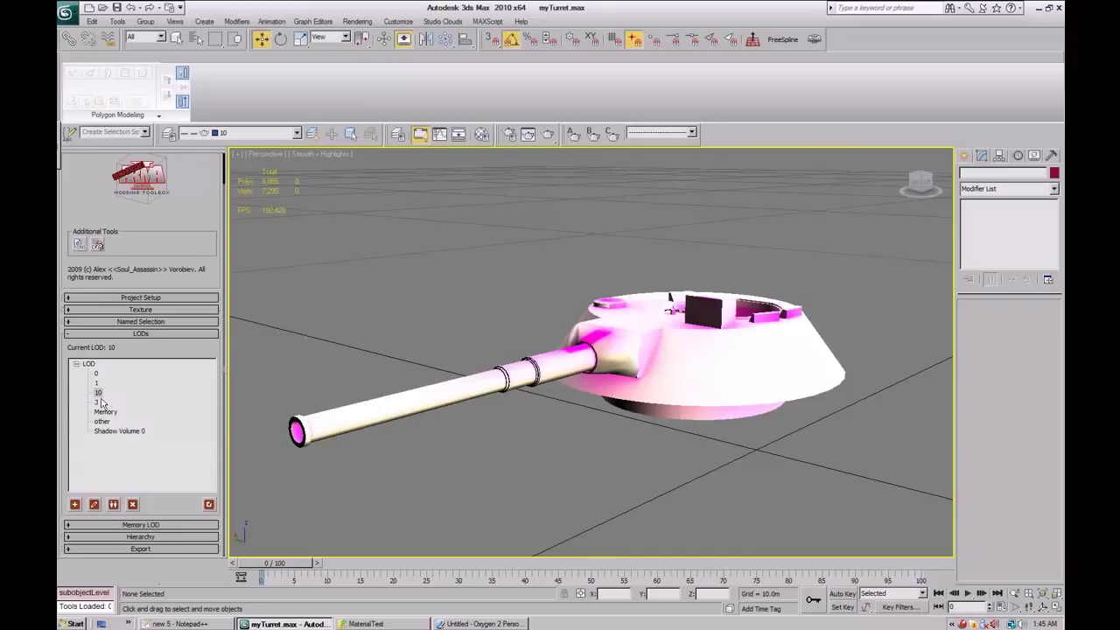
click(95, 503)
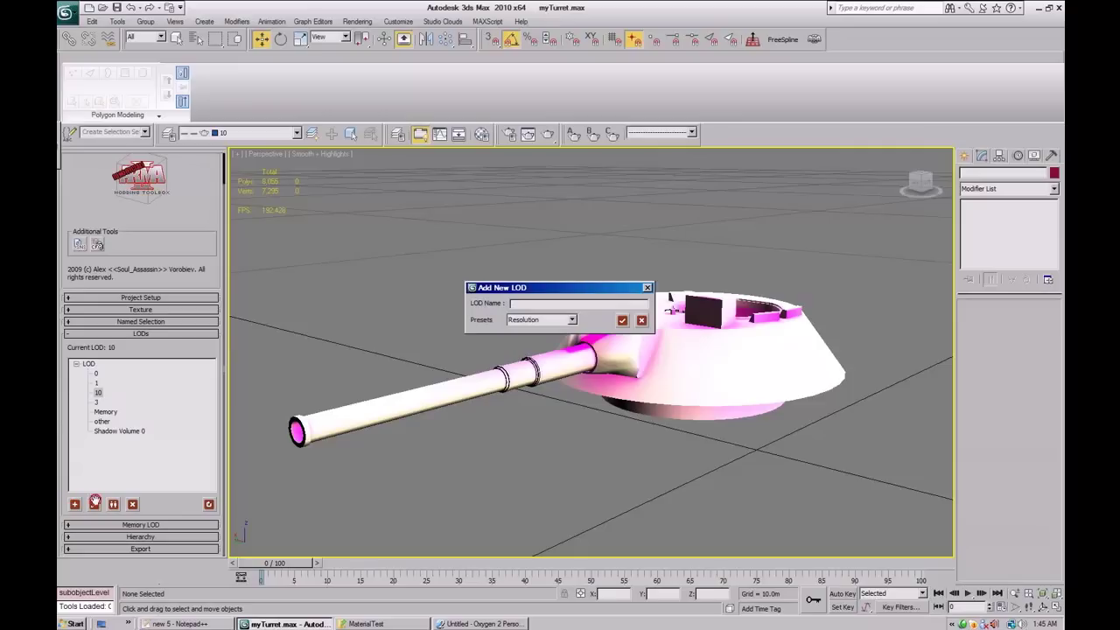
click(555, 321)
mouse_move(599, 349)
mouse_down()
mouse_move(600, 380)
mouse_move(601, 339)
mouse_up()
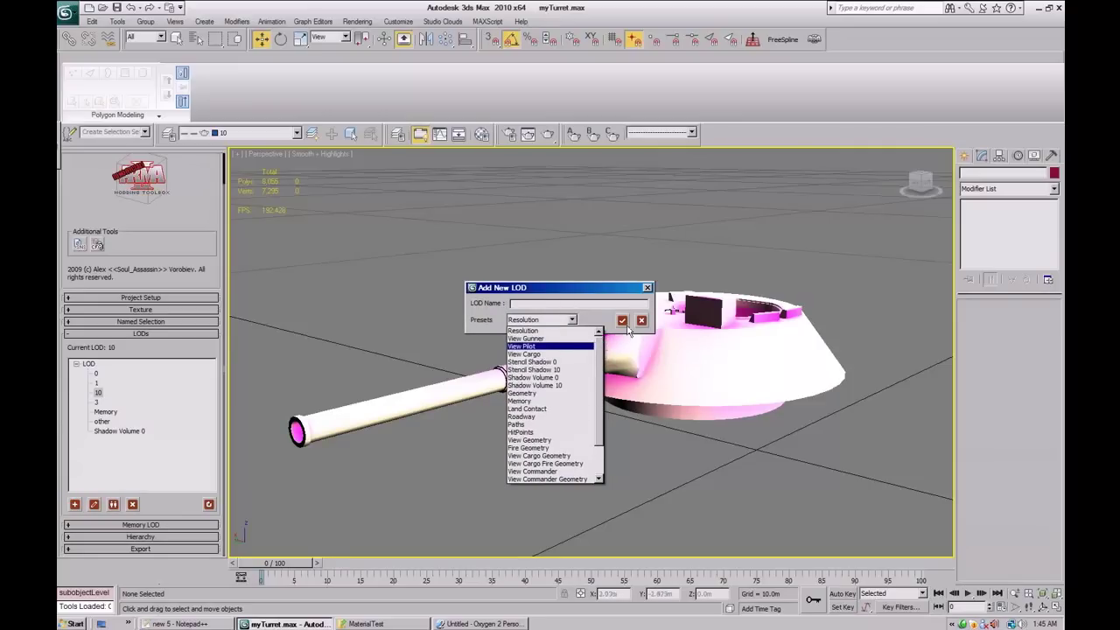
click(641, 323)
click(641, 321)
Make LOD 0 the current LOD again and collapse the LODs settings.
alt+middle_drag(671, 376, 570, 399)
click(95, 373)
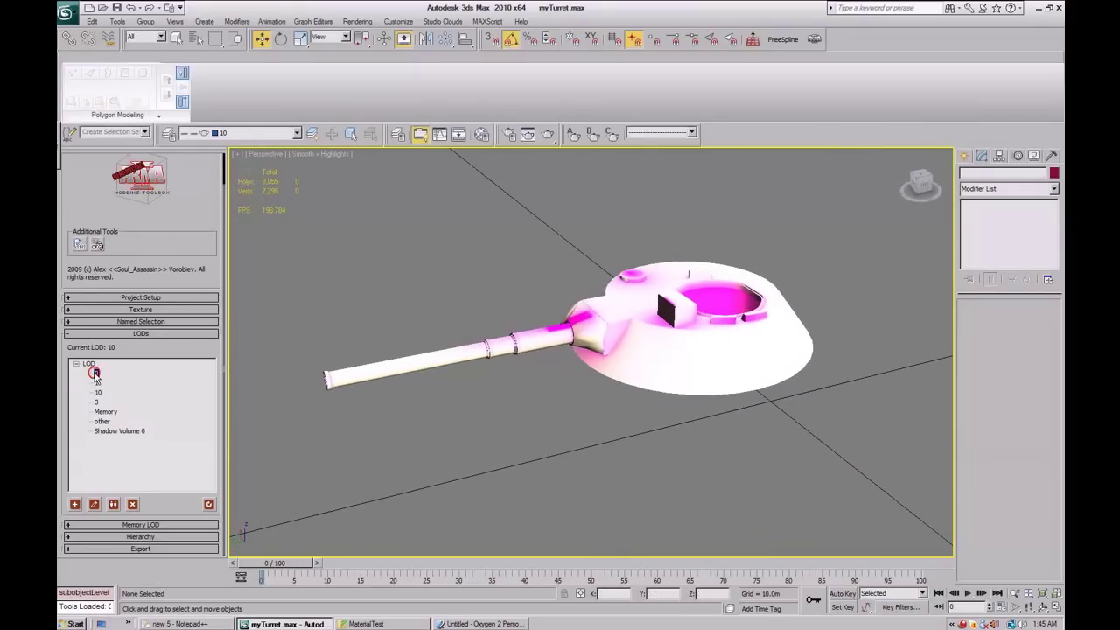
click(170, 336)
mouse_move(684, 394)
middle_down()
mouse_move(659, 423)
mouse_move(643, 418)
mouse_move(687, 397)
middle_up()
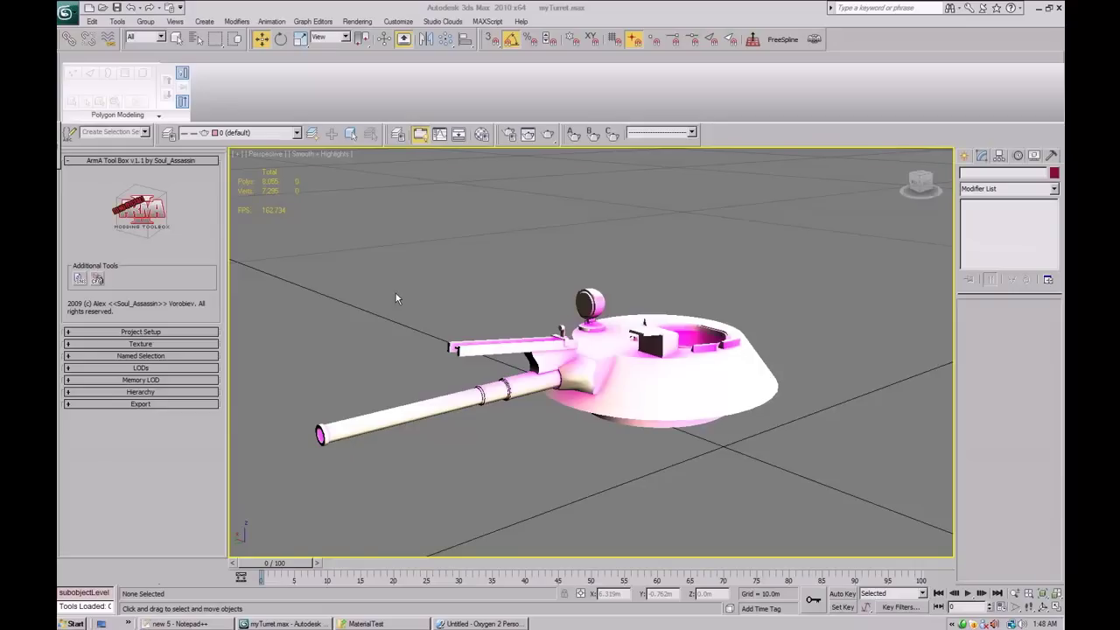
Expand the Memory LOD settings to show the point tools and the full Memory Points list.
click(192, 381)
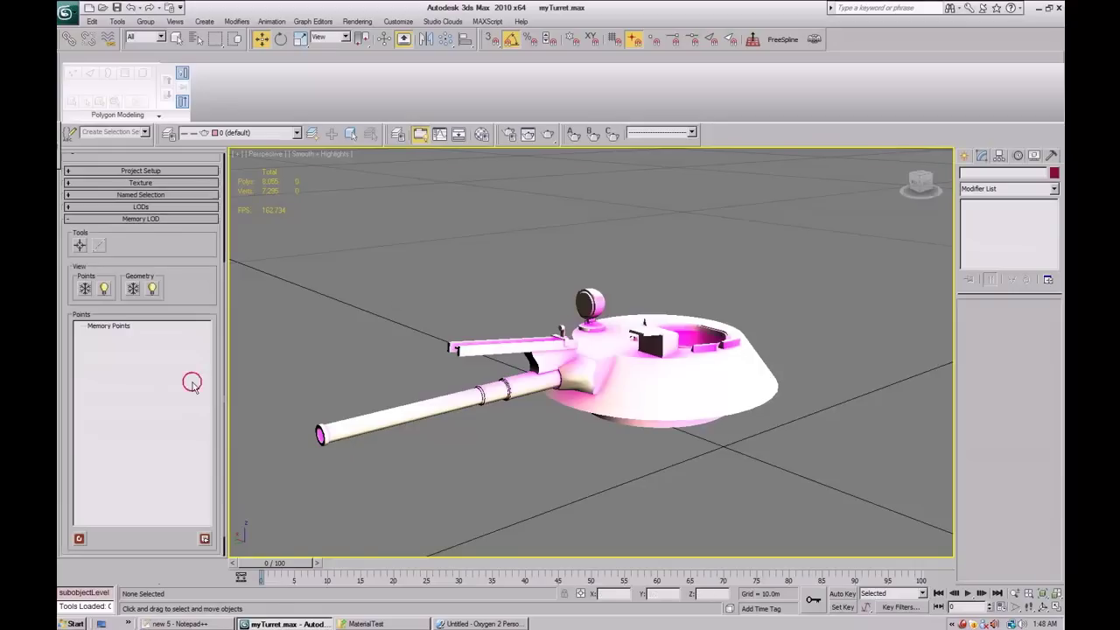
drag(210, 292, 212, 265)
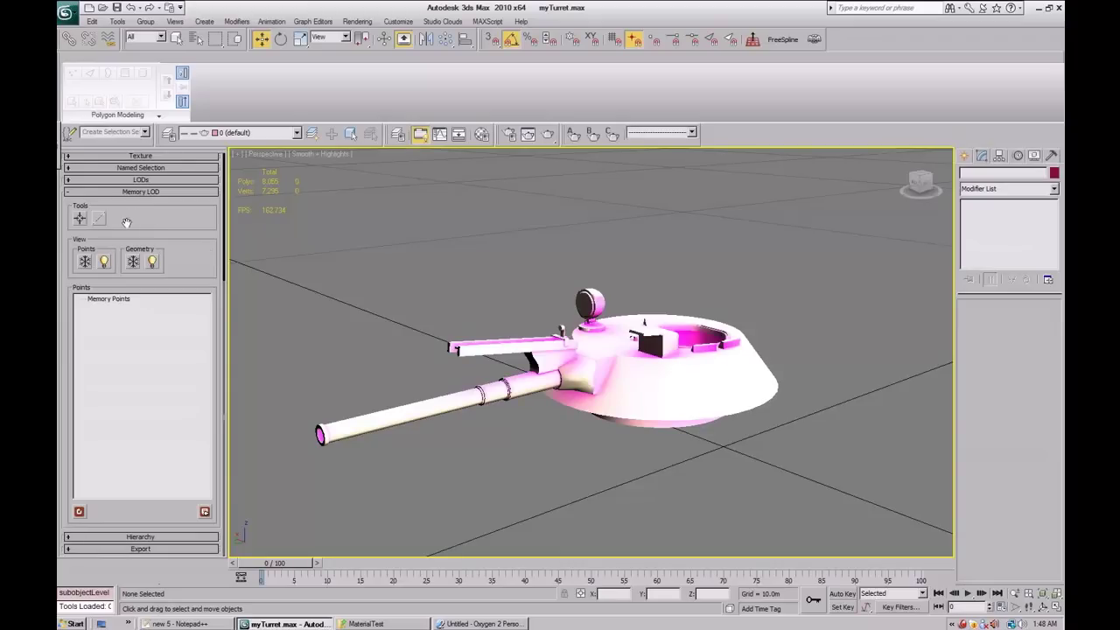
scroll(637, 372, up, 6)
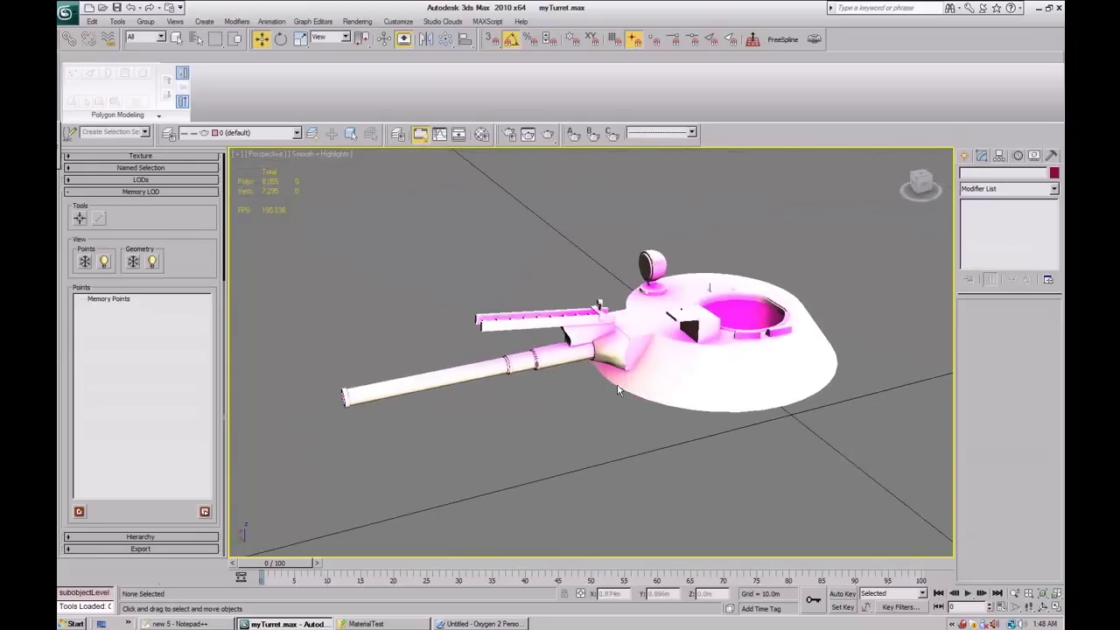
scroll(600, 361, down, 5)
middle_drag(570, 403, 617, 342)
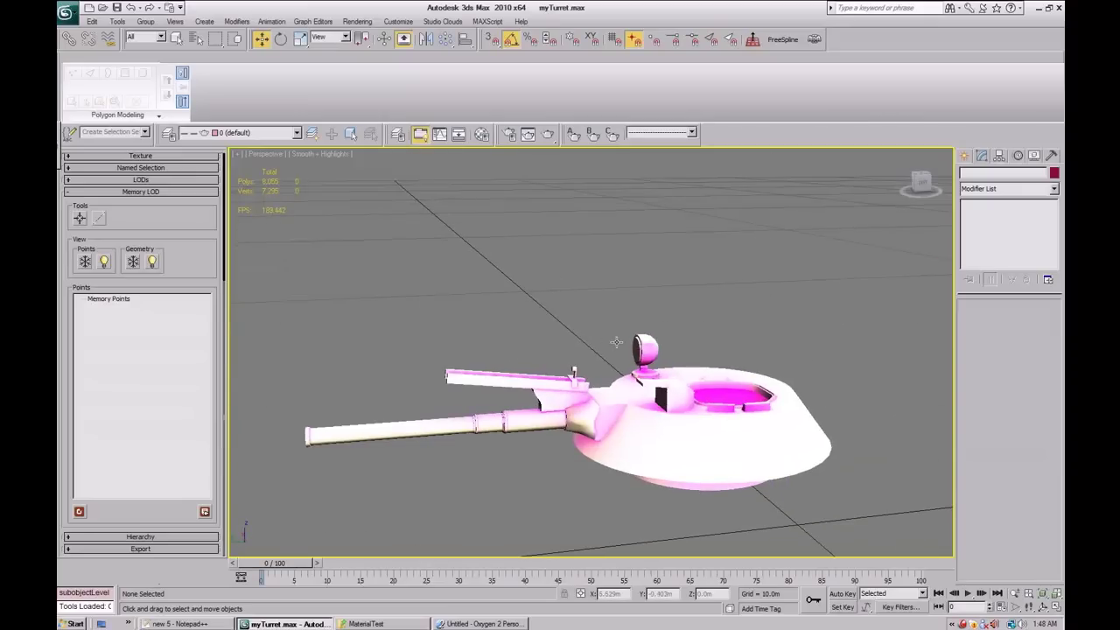
Draw a circle spline of about 0.785 m radius around the turret body's outline in the Top view.
key(l)
key(z)
middle_drag(713, 403, 545, 321)
scroll(516, 392, down, 1)
middle_drag(516, 392, 610, 410)
scroll(637, 405, up, 3)
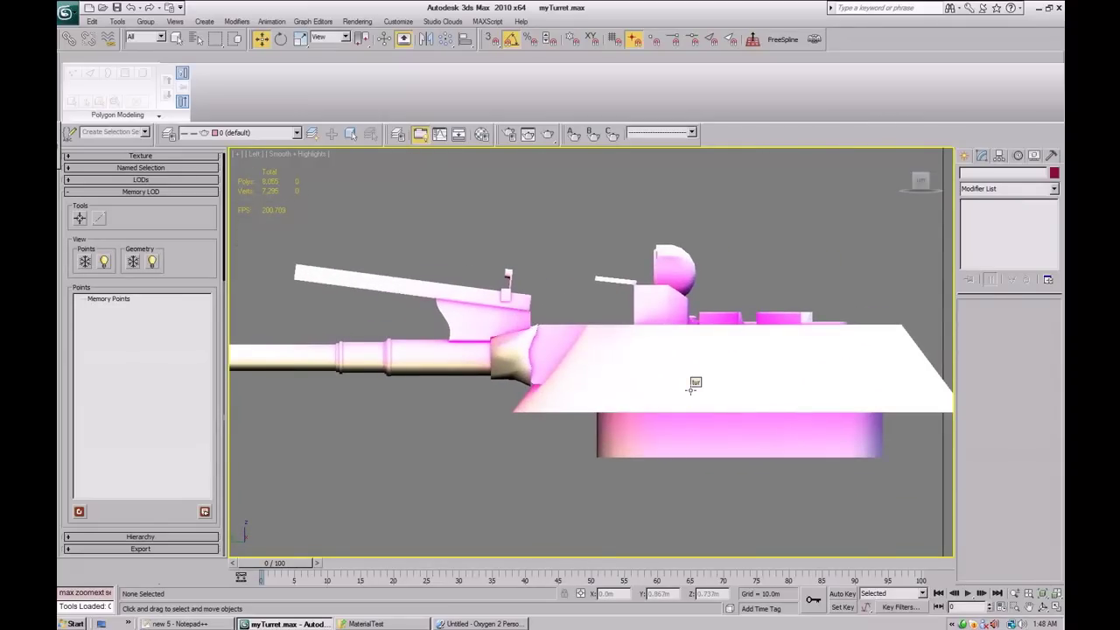
key(t)
key(z)
scroll(633, 447, up, 3)
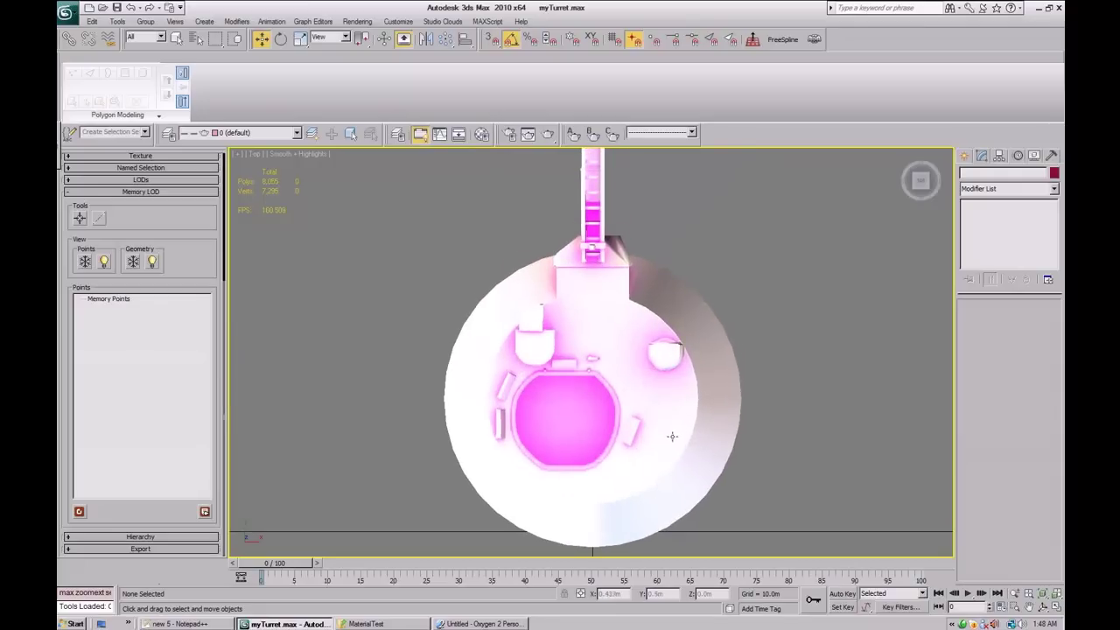
scroll(612, 508, down, 2)
click(964, 155)
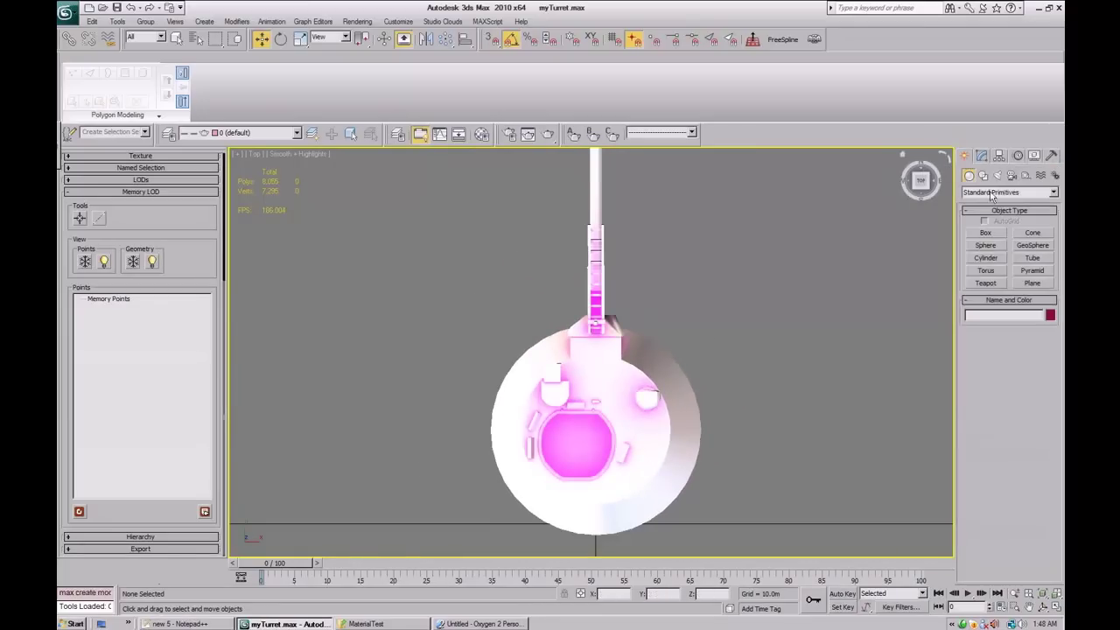
click(983, 175)
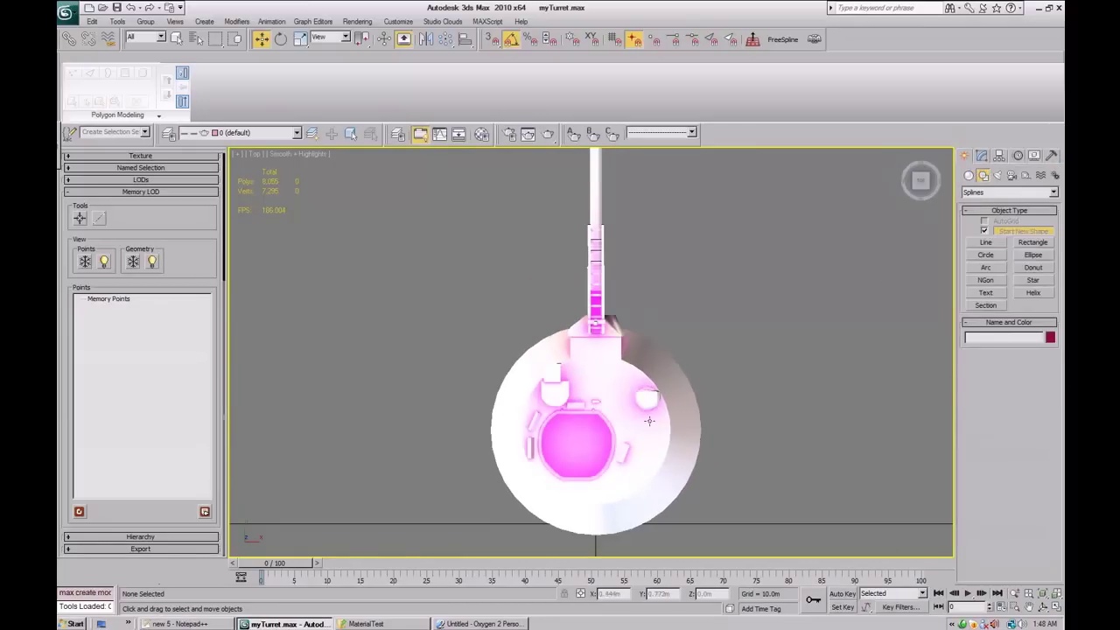
click(595, 432)
click(985, 255)
drag(602, 424, 687, 490)
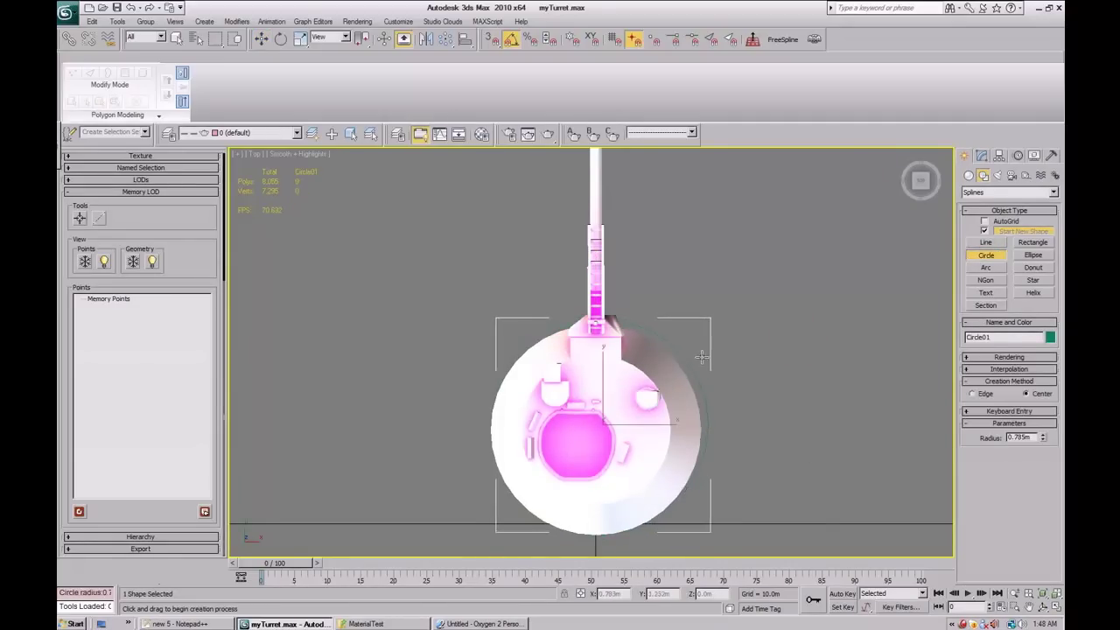
Display the scene in wireframe and centre the circle on the turret body at about X 0.002 m, Y 0.697 m.
key(w)
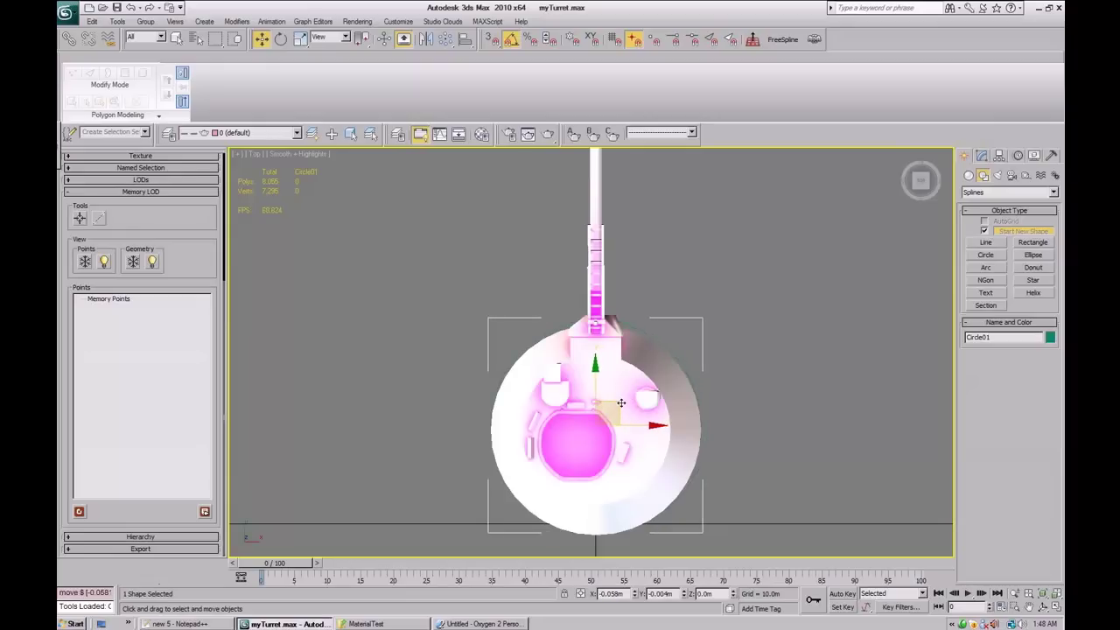
key(F3)
drag(618, 403, 618, 409)
Raise the circle vertically above the turret to a height of about 1.76 m.
alt+middle_drag(619, 457, 727, 406)
drag(599, 385, 599, 182)
key(ctrl+z)
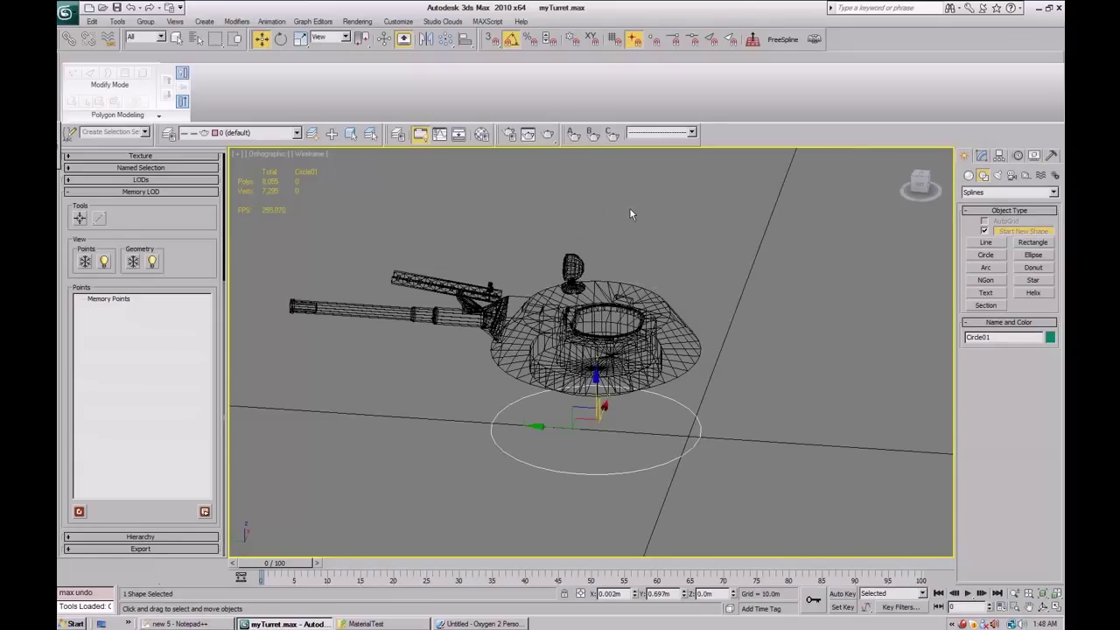
drag(596, 386, 581, 171)
scroll(612, 259, up, 1)
scroll(613, 284, down, 1)
middle_drag(613, 285, 630, 411)
mouse_move(665, 442)
alt+middle_down()
mouse_move(705, 426)
mouse_move(676, 450)
alt+middle_up()
alt+middle_drag(628, 496, 695, 411)
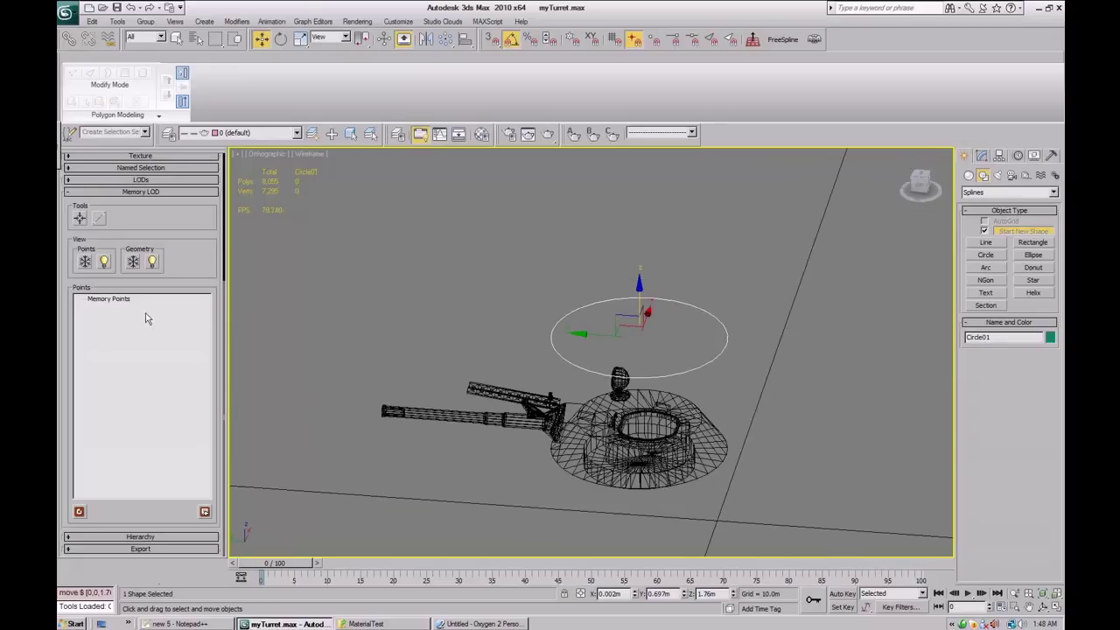
Turn on 3D snapping with Pivot as the snap target and create a memory point at the circle's centre.
middle_drag(633, 332, 648, 307)
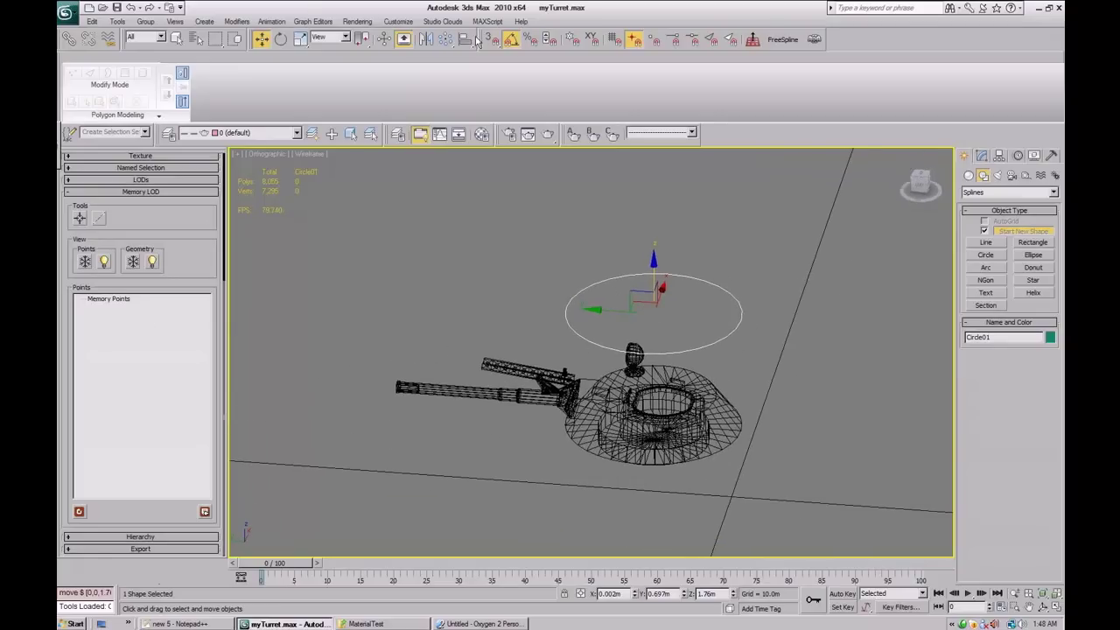
right_click(487, 39)
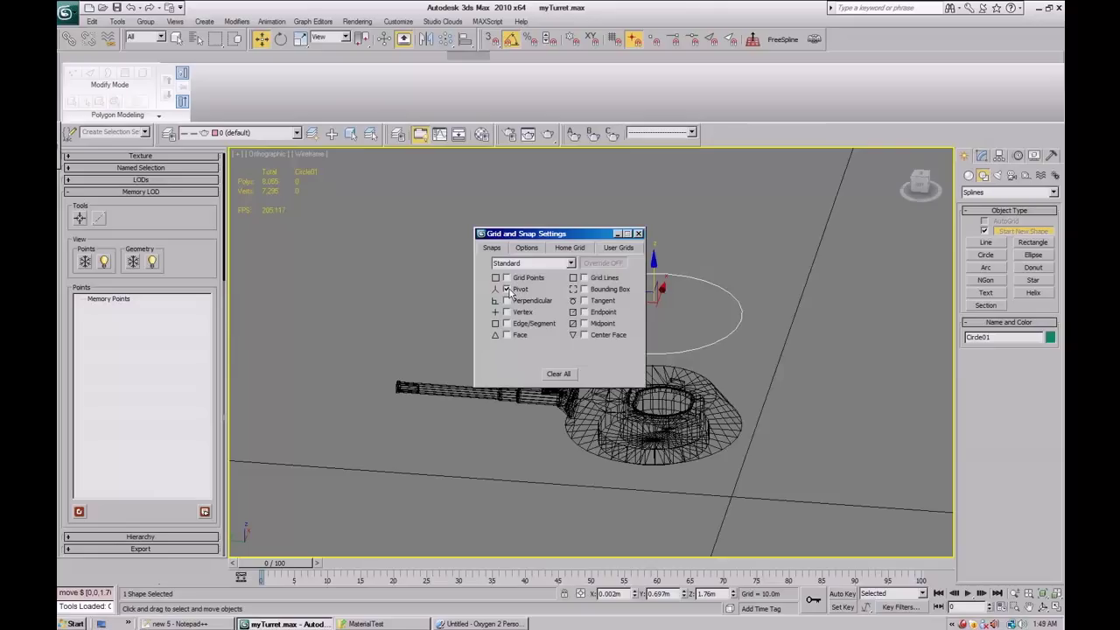
click(639, 233)
click(491, 40)
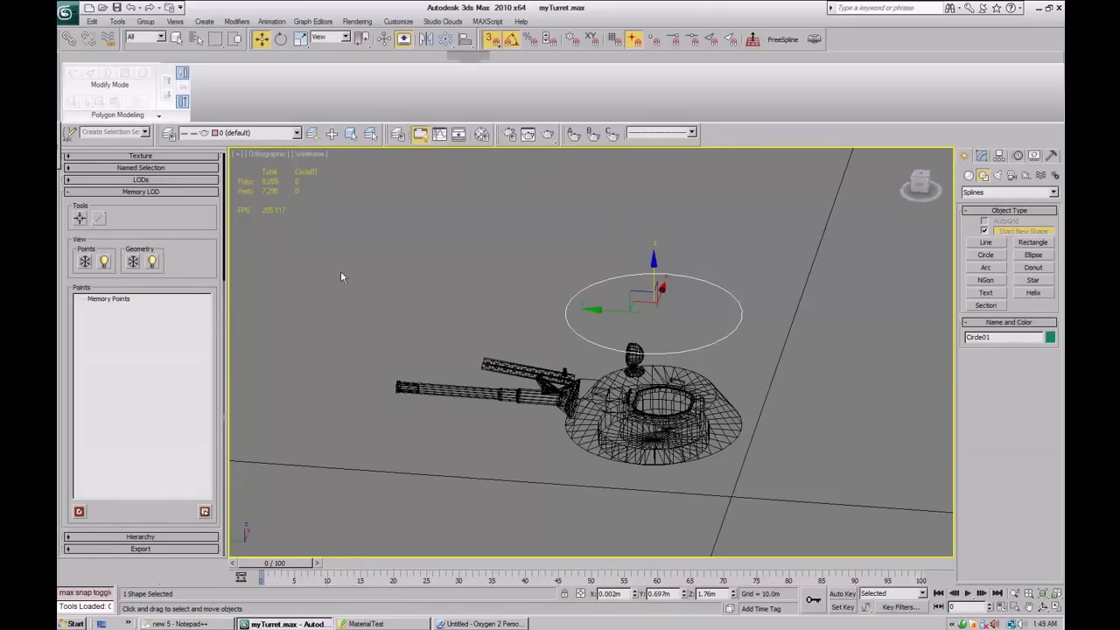
click(79, 218)
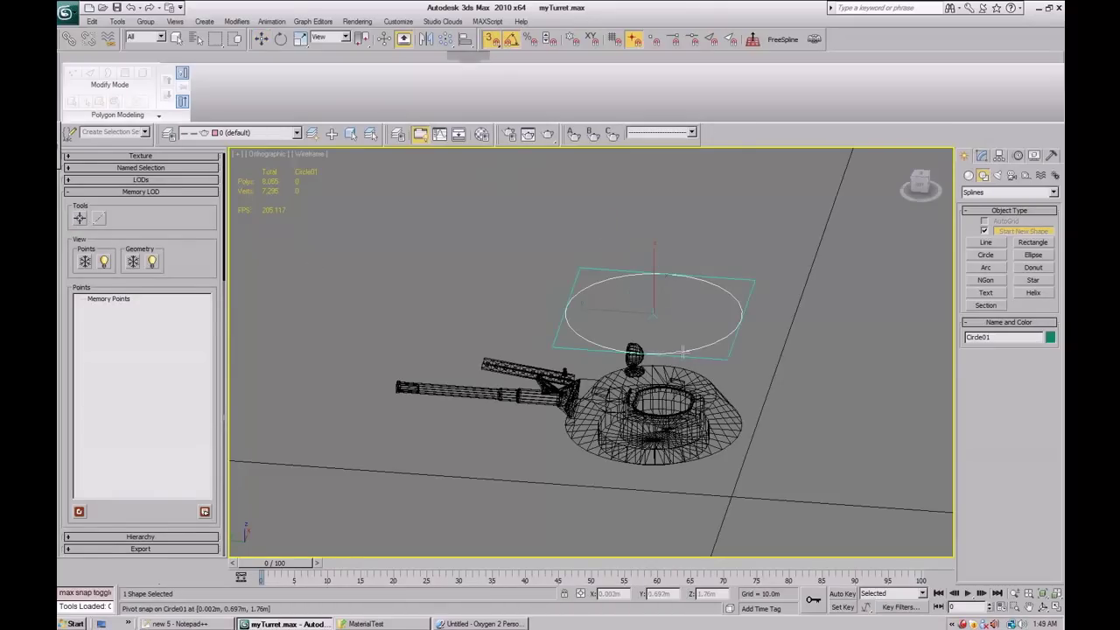
click(699, 321)
key(w)
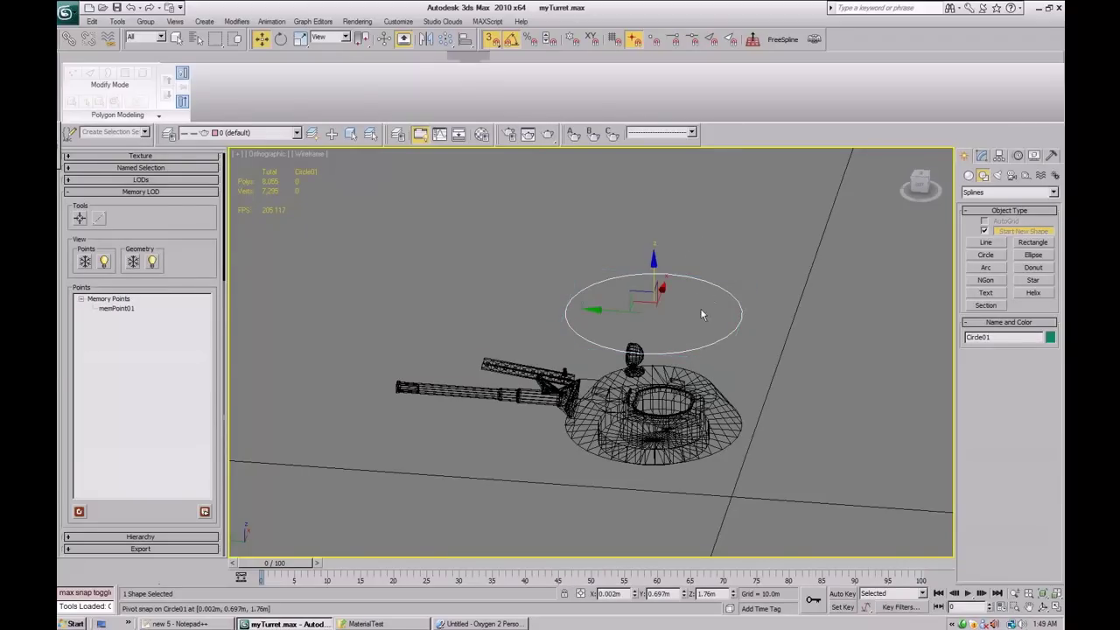
Select memPoint01 from the Memory Points list, hide the memory points and return the view to shaded display.
click(123, 309)
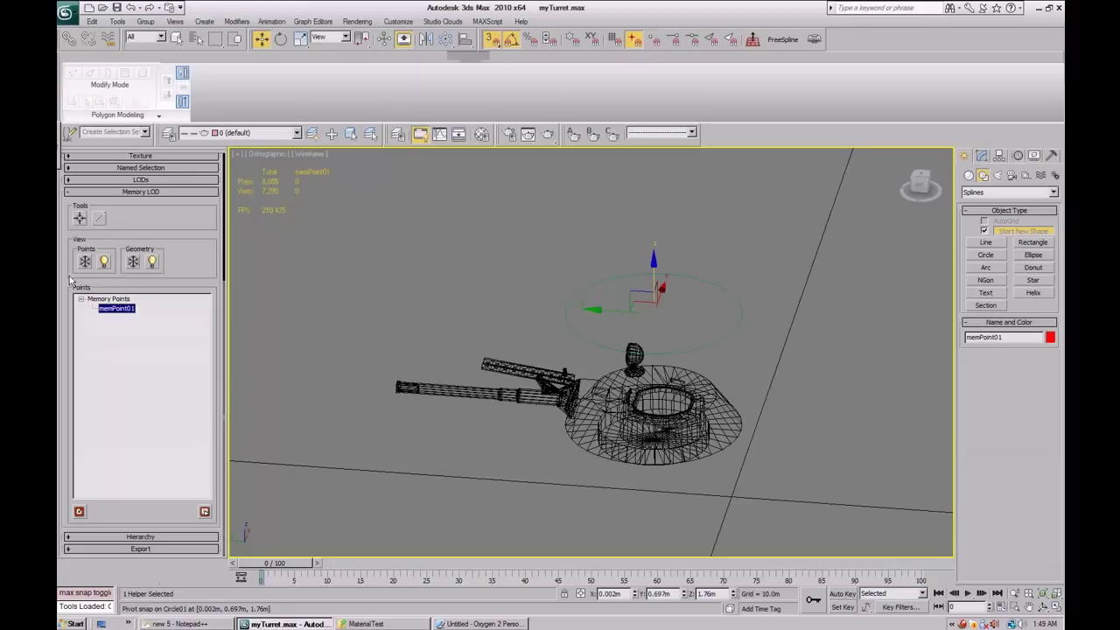
click(105, 263)
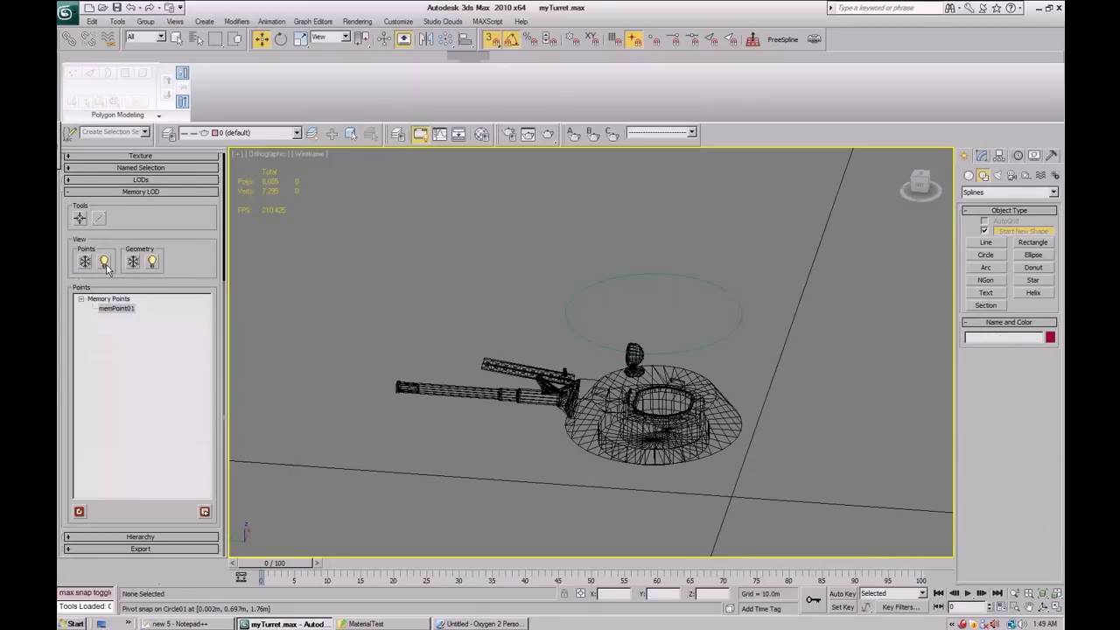
mouse_move(658, 335)
alt+middle_down()
mouse_move(612, 348)
mouse_move(632, 360)
alt+middle_up()
key(F3)
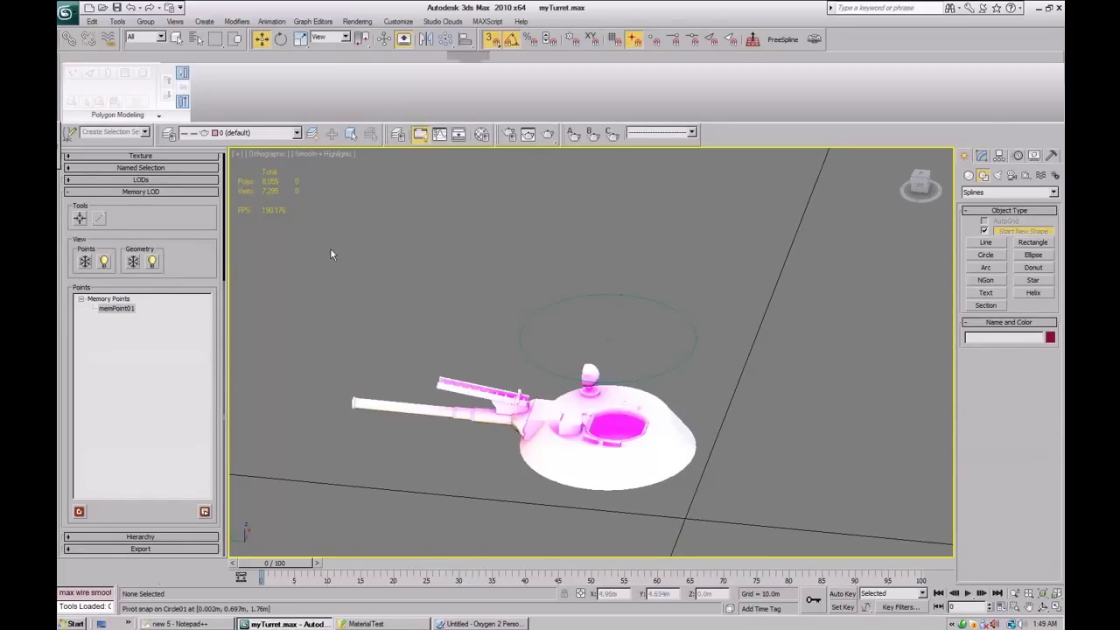
Activate the Memory LOD to inspect its memory point, and make LOD 0 current again.
click(145, 179)
click(105, 257)
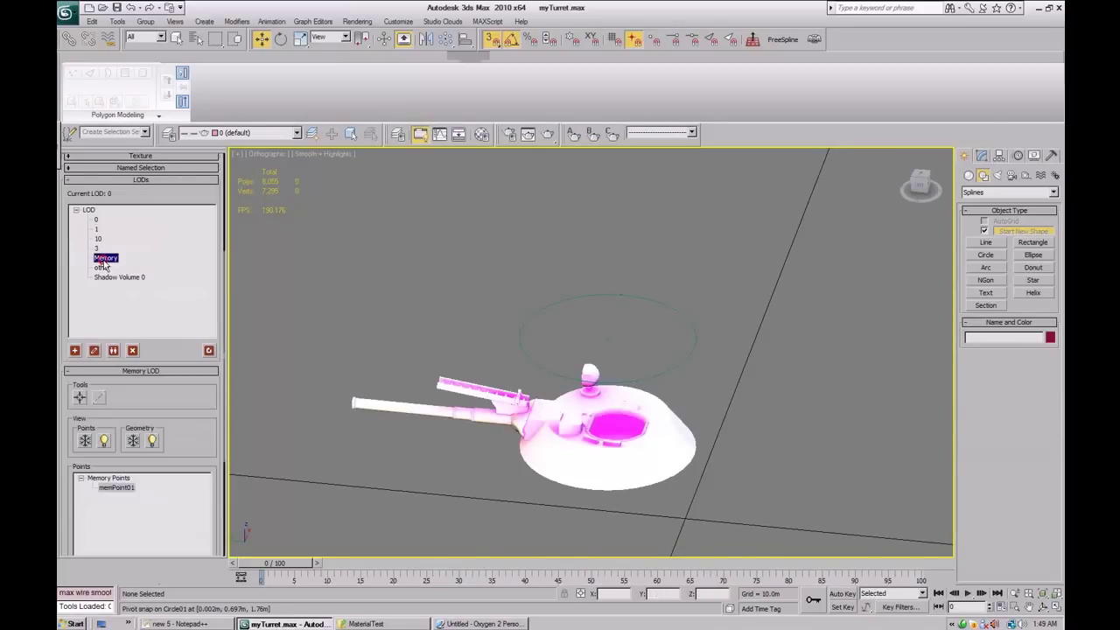
drag(570, 310, 618, 378)
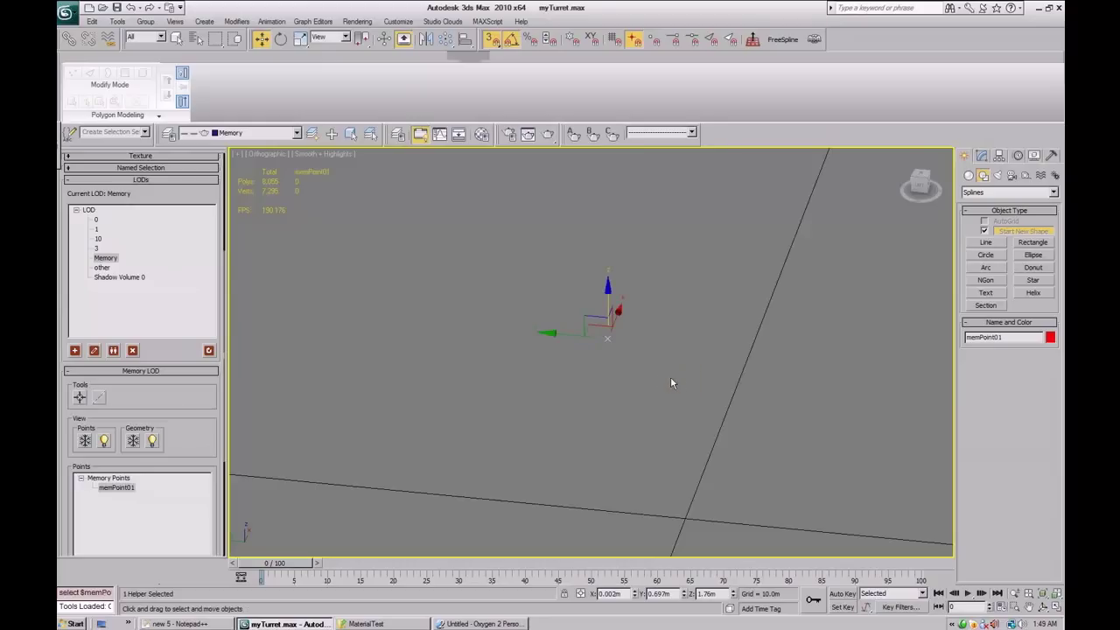
click(95, 220)
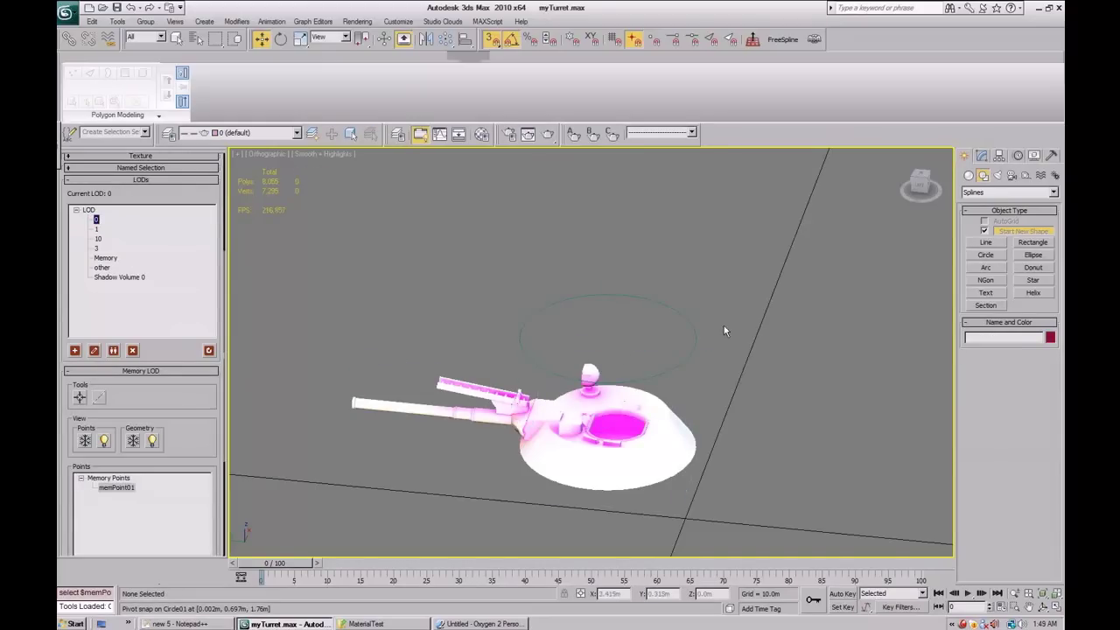
Delete the circle above the turret and turn off 3D snapping.
click(672, 365)
key(Delete)
click(493, 40)
Unhide the memory points in LOD 0 and toggle their frozen state.
click(101, 443)
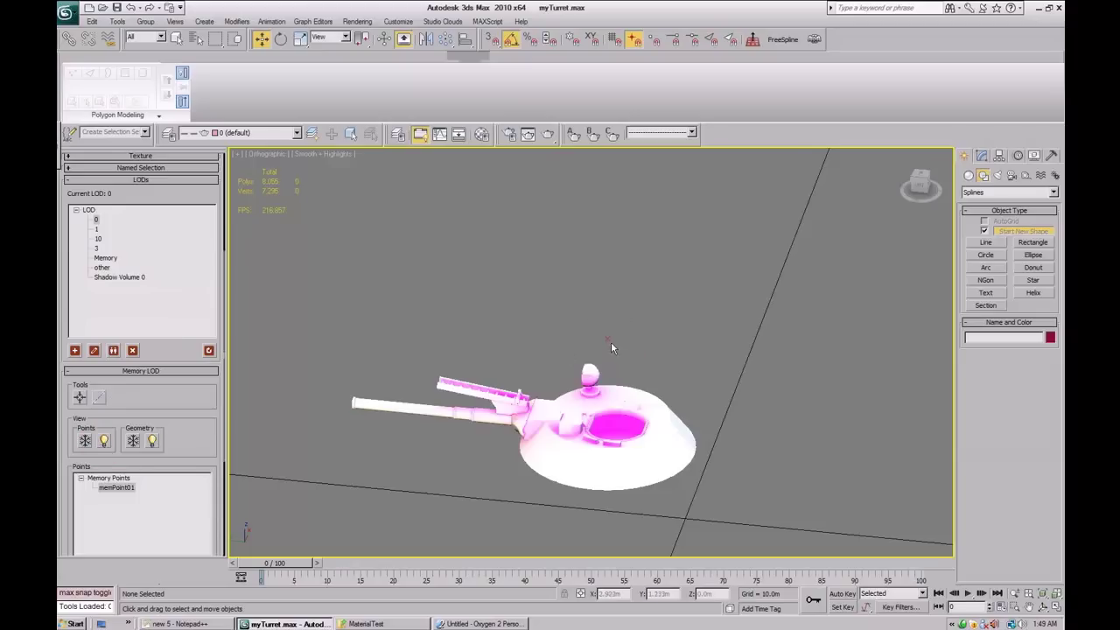
click(77, 444)
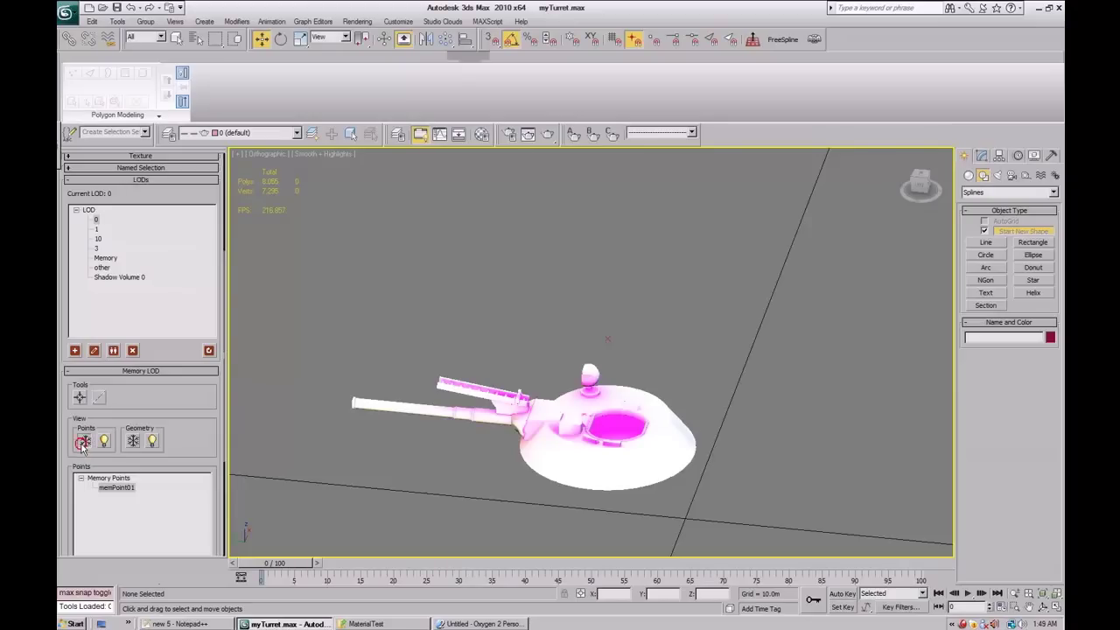
middle_drag(642, 344, 616, 351)
drag(197, 464, 199, 289)
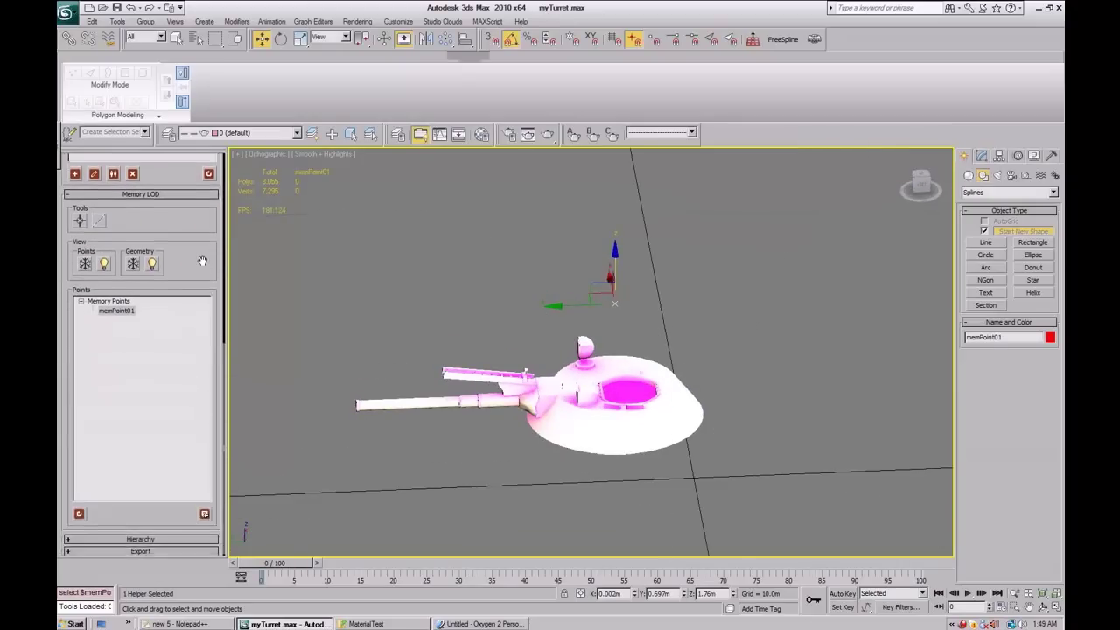
Clone memPoint01 straight down to a height of about 1.57 m as a copy named memPoint02.
alt+middle_drag(648, 260, 614, 412)
scroll(581, 278, up, 3)
shift+drag(587, 280, 562, 367)
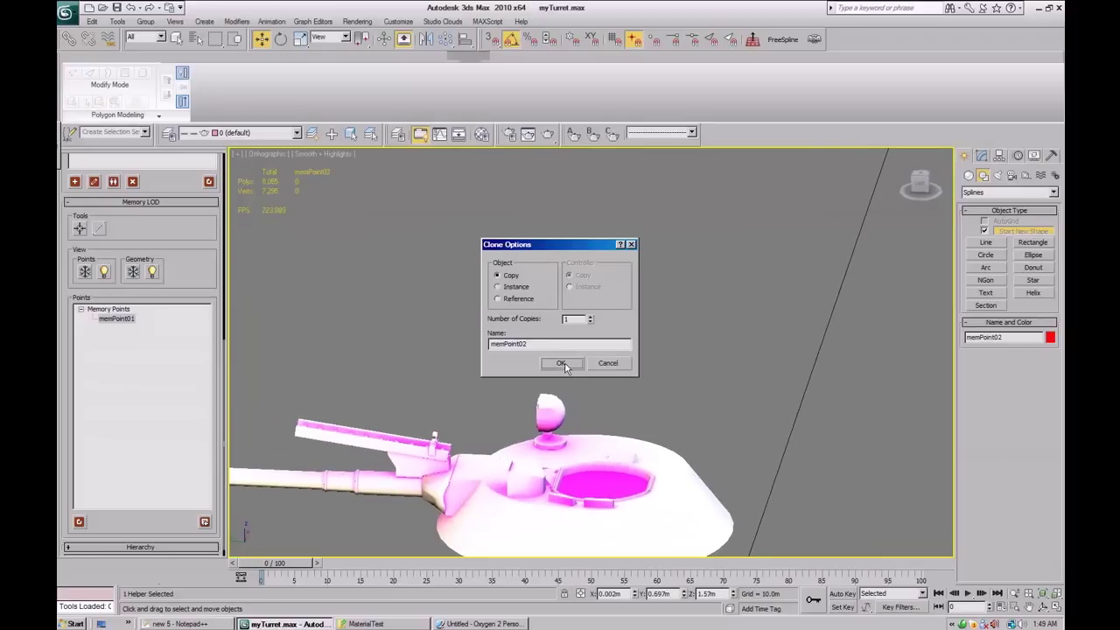
click(561, 363)
mouse_move(661, 385)
alt+middle_down()
mouse_move(553, 373)
mouse_move(665, 372)
mouse_move(692, 393)
mouse_move(665, 398)
alt+middle_up()
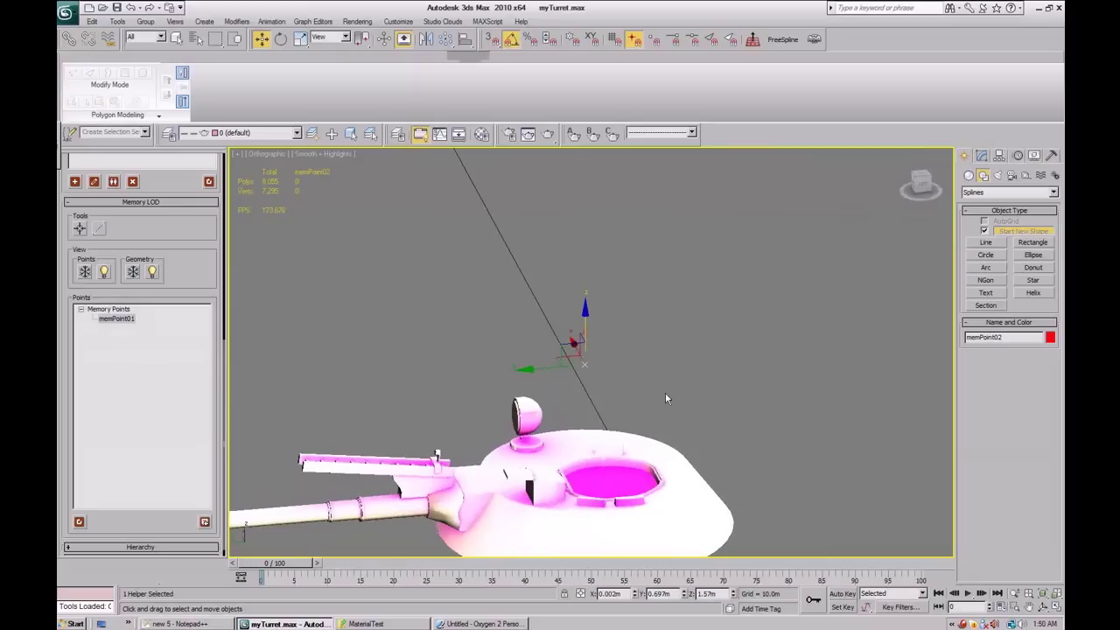
Select both memory points and move them straight down beneath the turret's base ring.
drag(647, 401, 555, 283)
scroll(602, 260, down, 3)
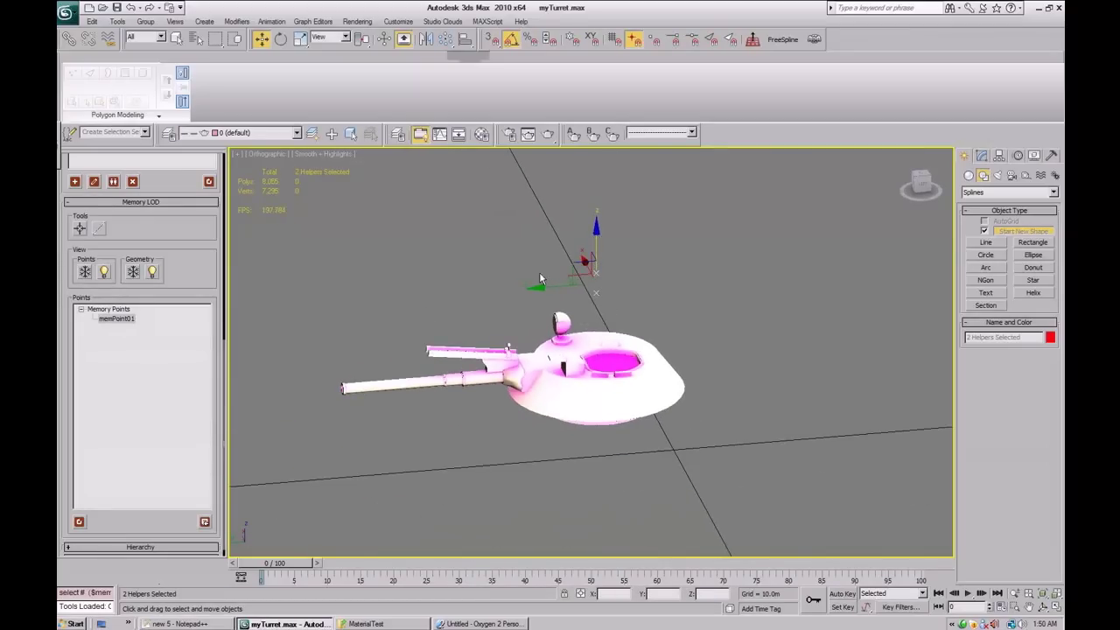
drag(590, 234, 584, 373)
alt+middle_drag(584, 372, 681, 432)
scroll(640, 451, up, 3)
click(667, 435)
scroll(680, 434, down, 3)
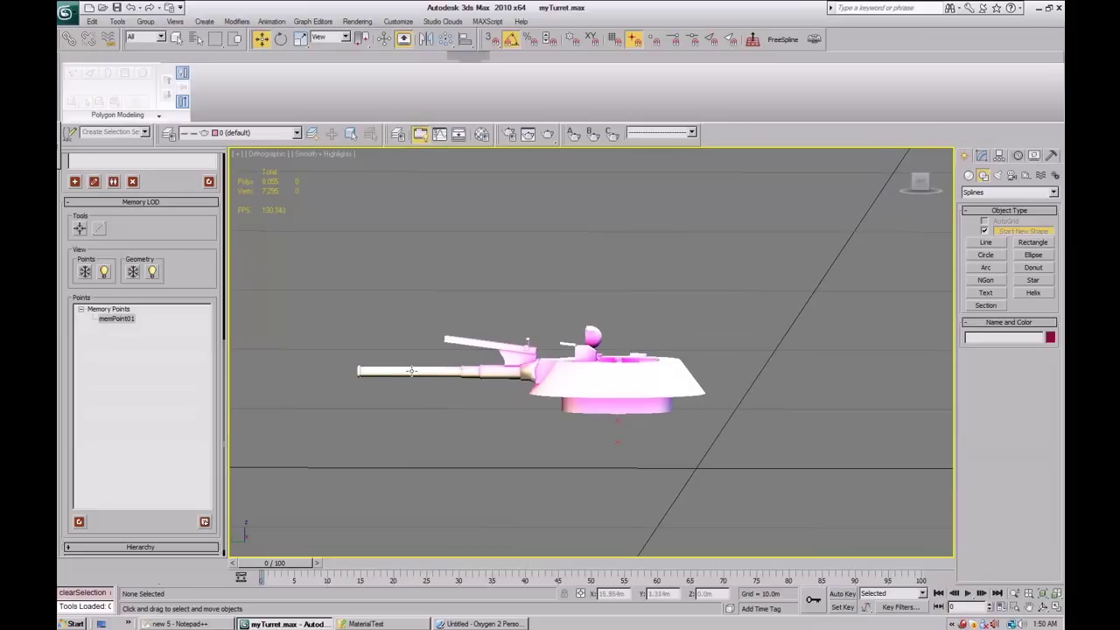
Open the 2-Point Axis tool and assign memPoint01 as Point 1 and memPoint02 as Point 2.
click(101, 232)
drag(555, 247, 379, 199)
middle_drag(655, 337, 700, 352)
middle_drag(613, 468, 703, 290)
scroll(617, 369, up, 2)
middle_drag(499, 457, 633, 386)
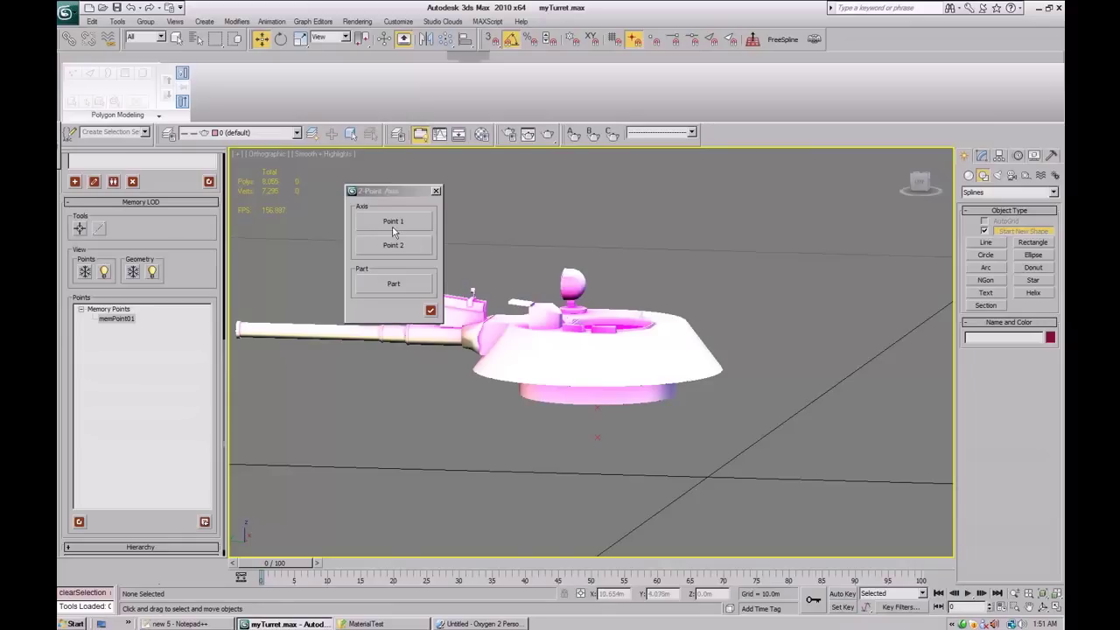
click(394, 224)
click(595, 405)
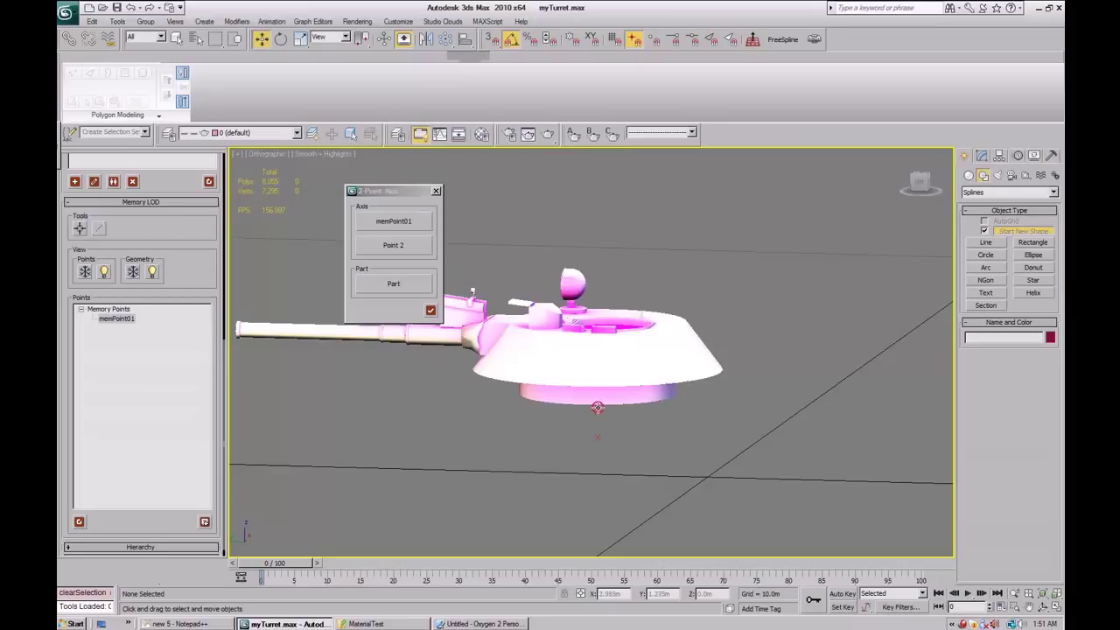
click(385, 248)
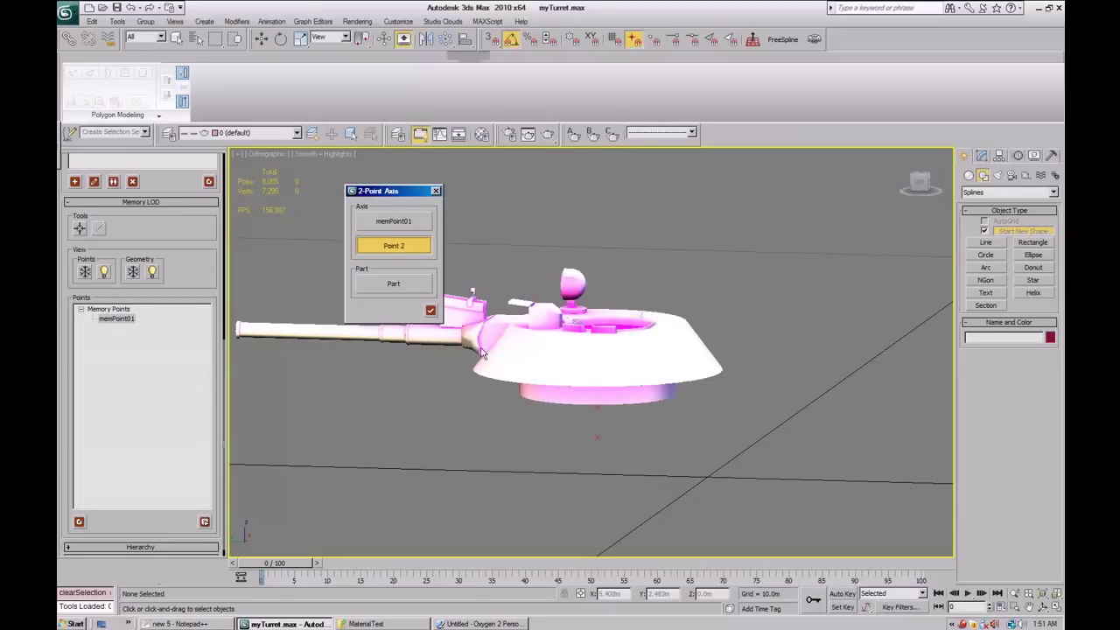
click(596, 435)
Set the turret body tur as the axis part, apply the axis and refresh the Memory Points list.
click(657, 354)
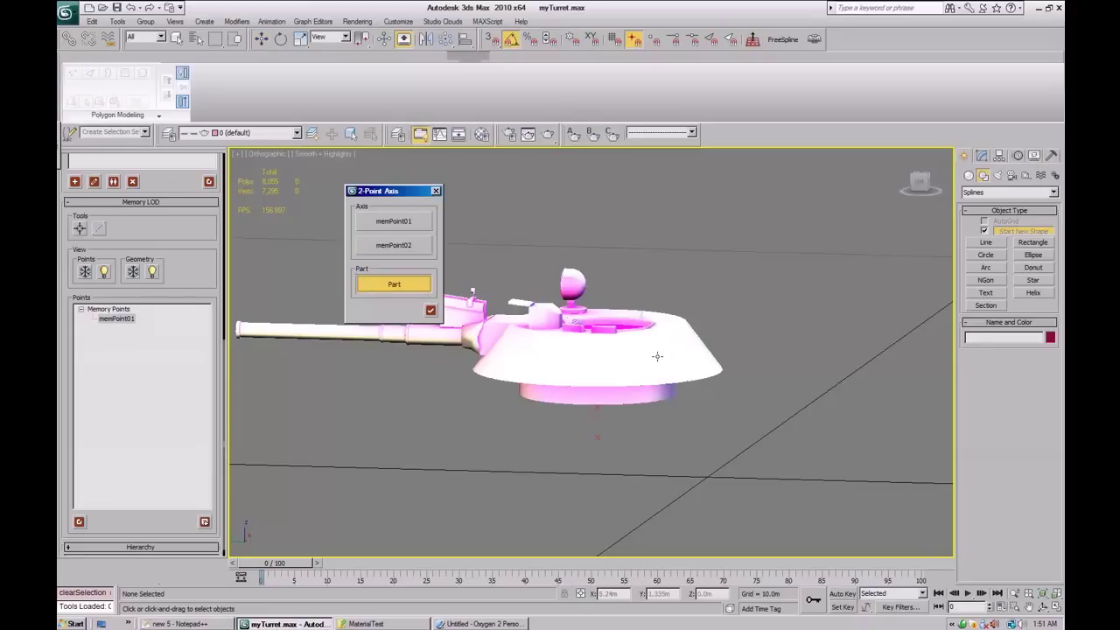
click(657, 356)
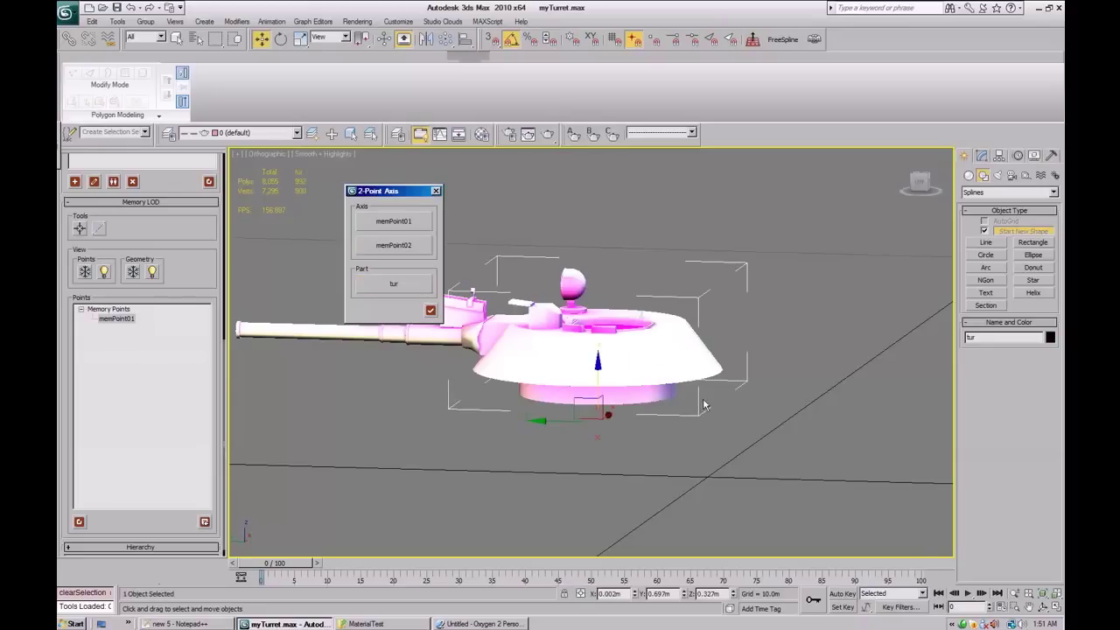
alt+middle_drag(681, 425, 700, 411)
click(82, 525)
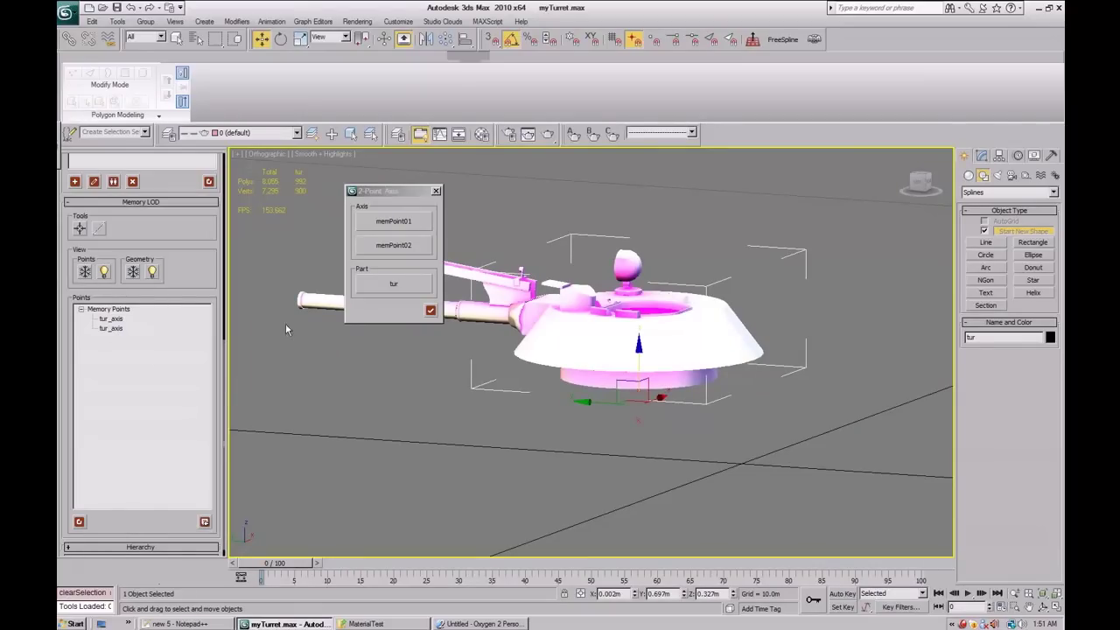
Examine the name of a tur_axis point under the turret and select both axis points through the Memory Points list.
click(623, 414)
drag(1003, 338, 966, 338)
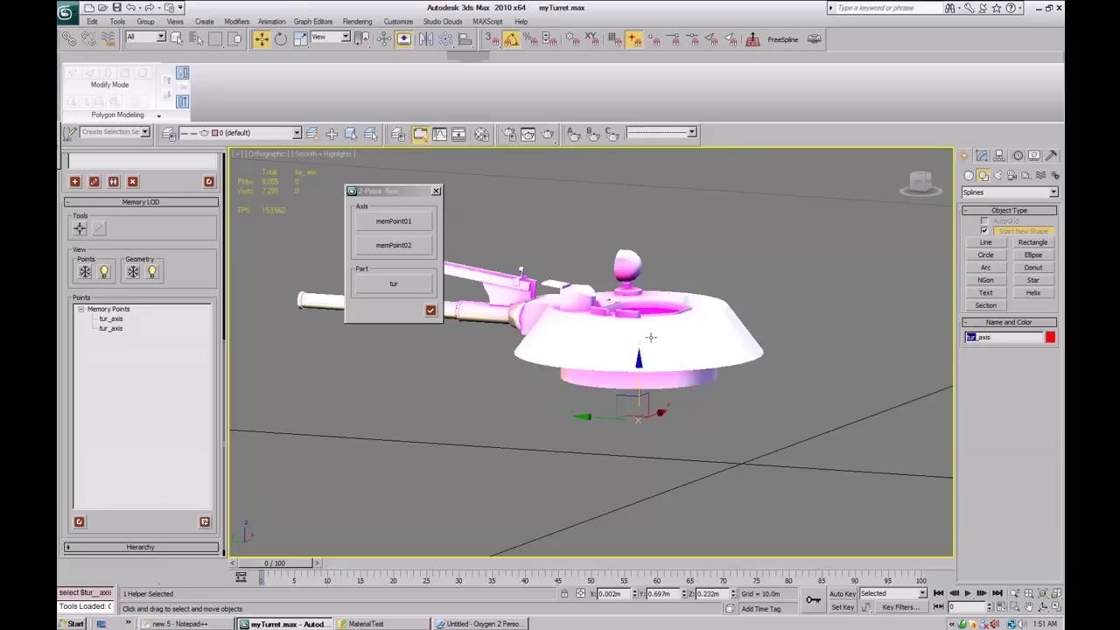
drag(992, 338, 978, 340)
alt+middle_drag(648, 331, 622, 400)
alt+middle_drag(695, 341, 613, 430)
click(114, 329)
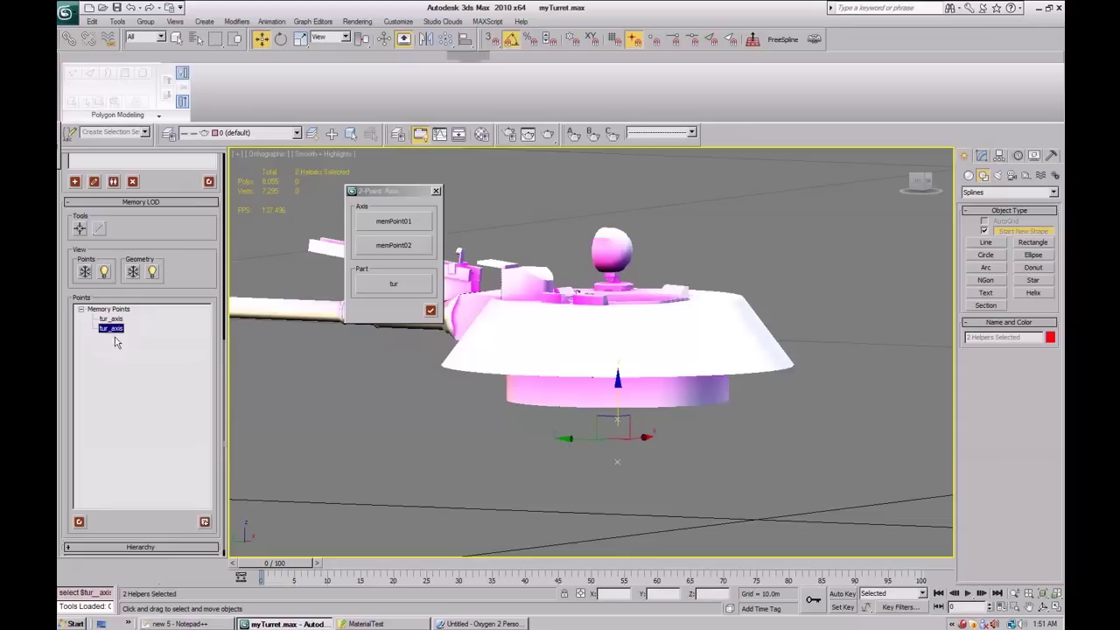
Select the turret body tur, try moving it relative to its axis points, and undo the move.
alt+middle_drag(616, 461, 677, 496)
click(696, 404)
alt+middle_drag(696, 404, 687, 461)
drag(615, 456, 609, 464)
key(ctrl+z)
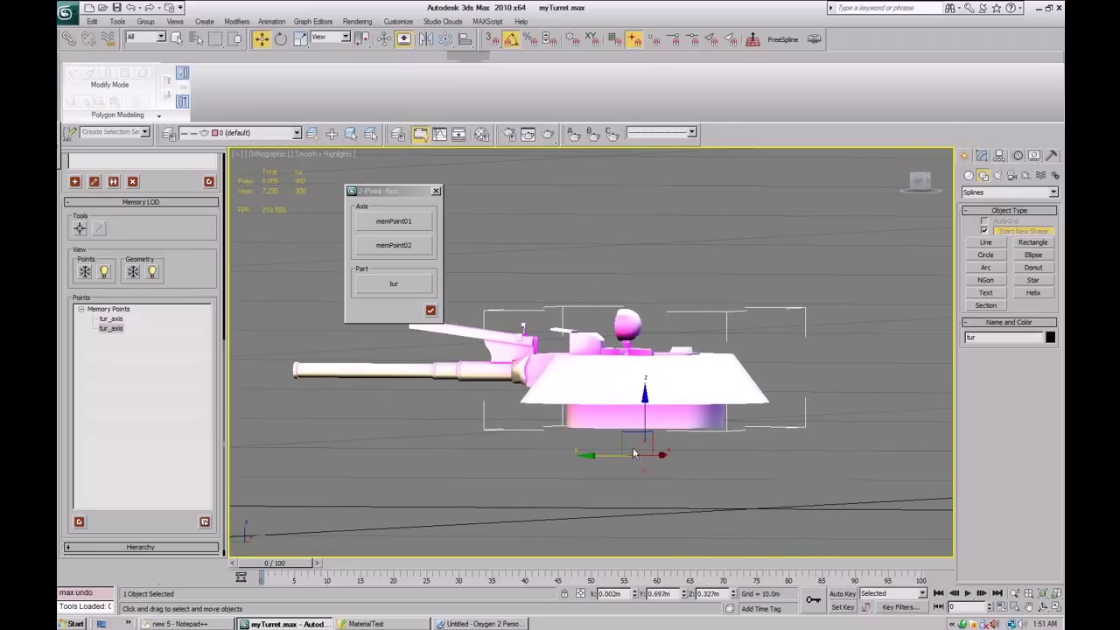
Try rotating the turret body about its new axis and undo the rotation.
alt+middle_drag(651, 442, 486, 468)
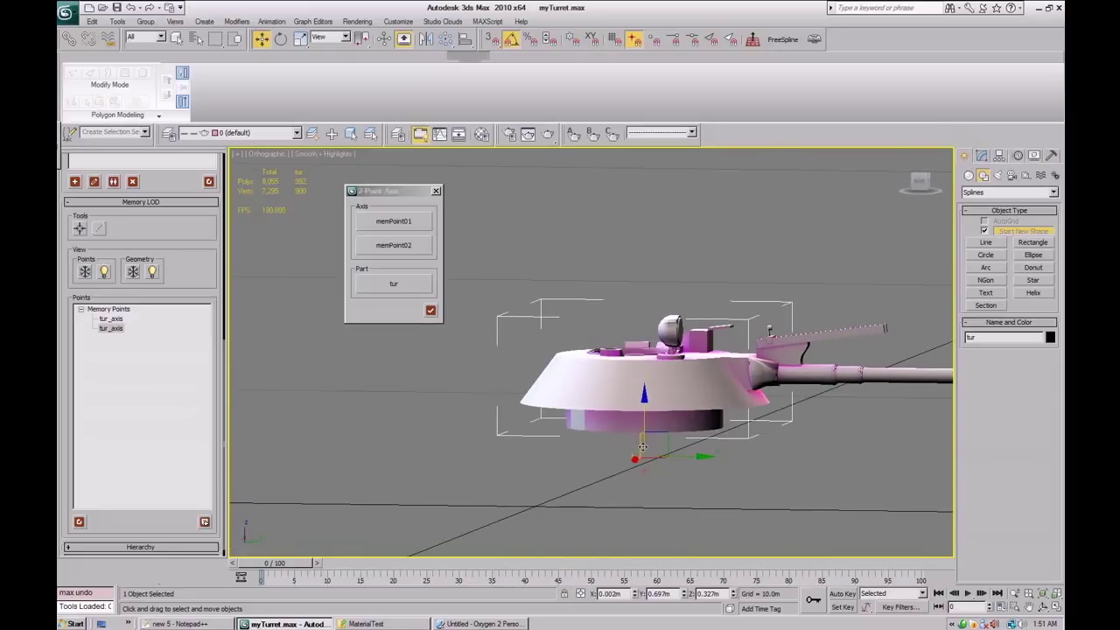
alt+middle_drag(669, 471, 612, 467)
key(e)
drag(611, 465, 663, 461)
key(ctrl+z)
alt+middle_drag(664, 461, 616, 442)
Show the joint between the gun and the turret in the Left view with wireframe display.
key(l)
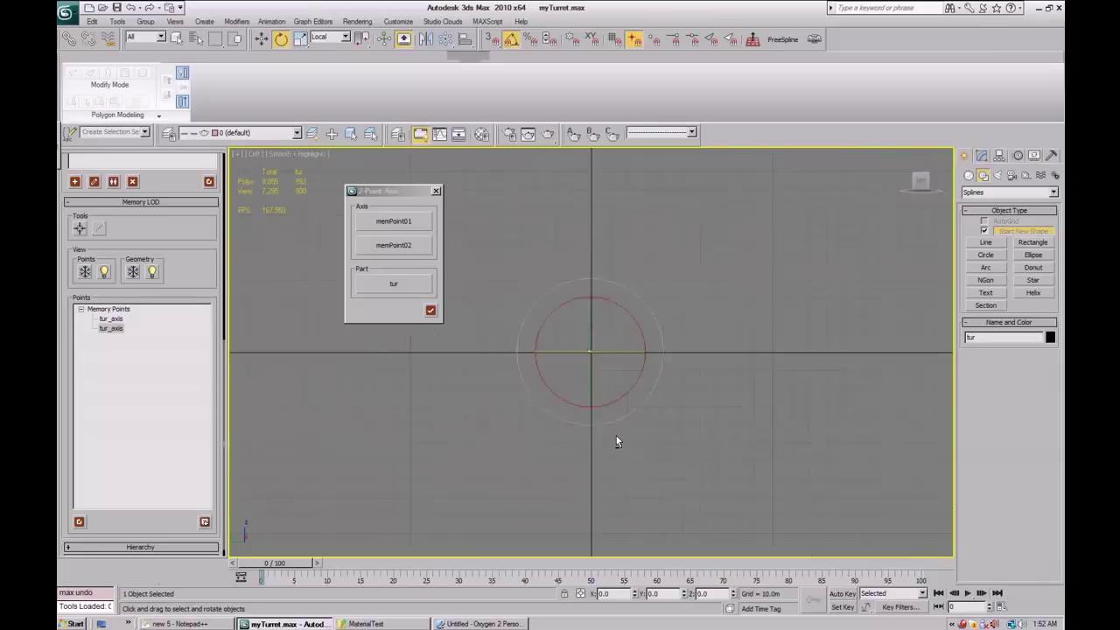
key(z)
middle_drag(491, 386, 736, 405)
scroll(596, 382, up, 2)
scroll(599, 393, up, 1)
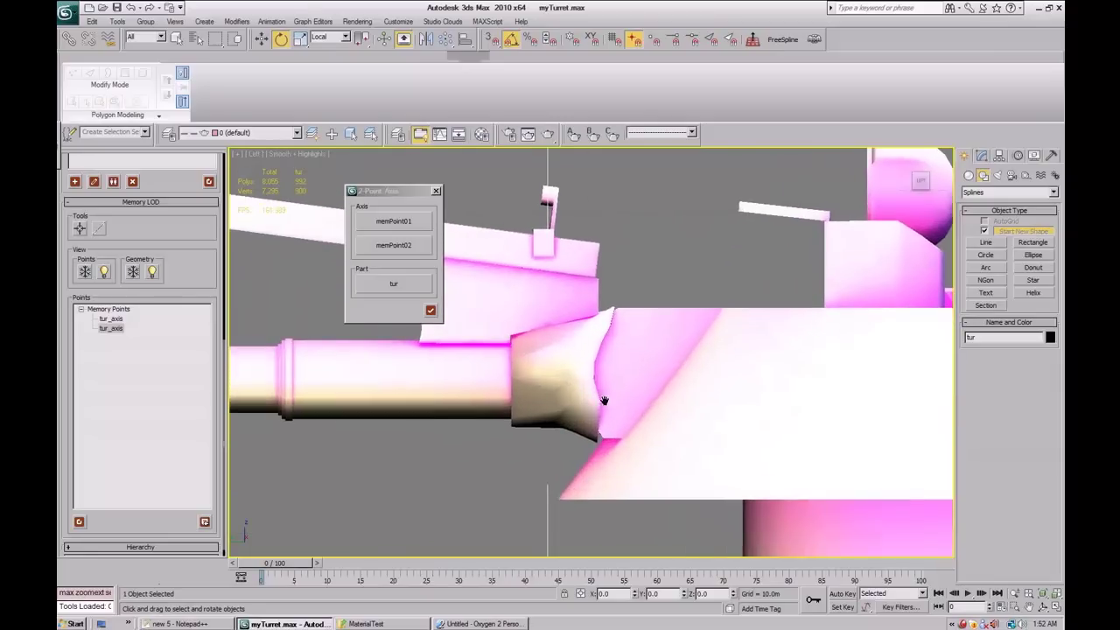
scroll(604, 400, down, 4)
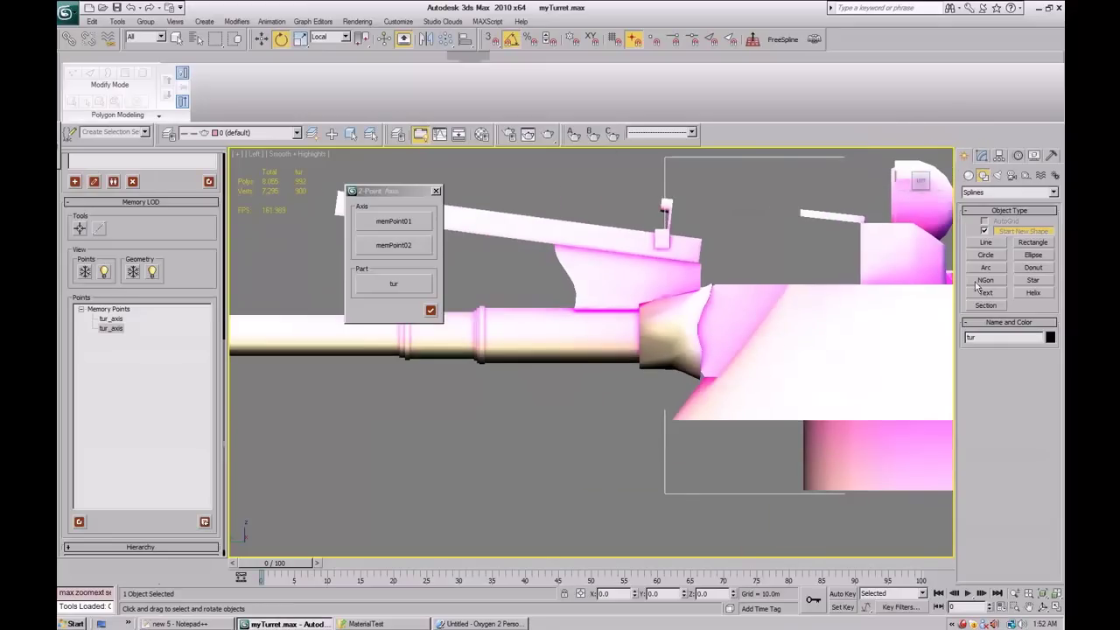
middle_drag(821, 289, 640, 336)
key(F3)
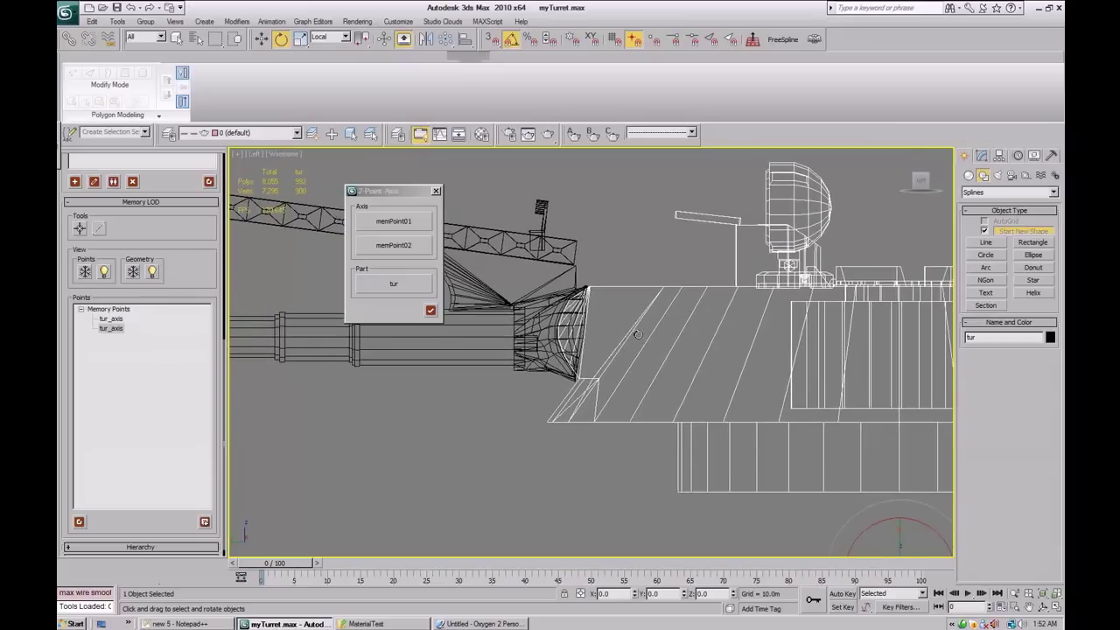
Create a memory point at the gun's pivot where it meets the turret and select it for moving.
click(983, 157)
click(965, 156)
key(q)
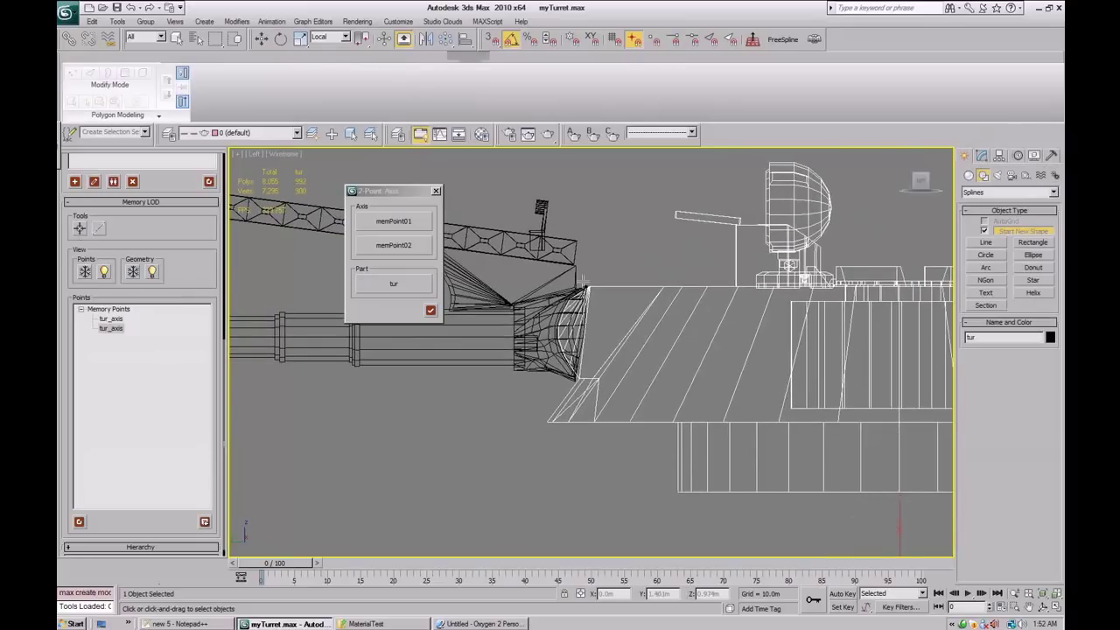
click(598, 327)
key(w)
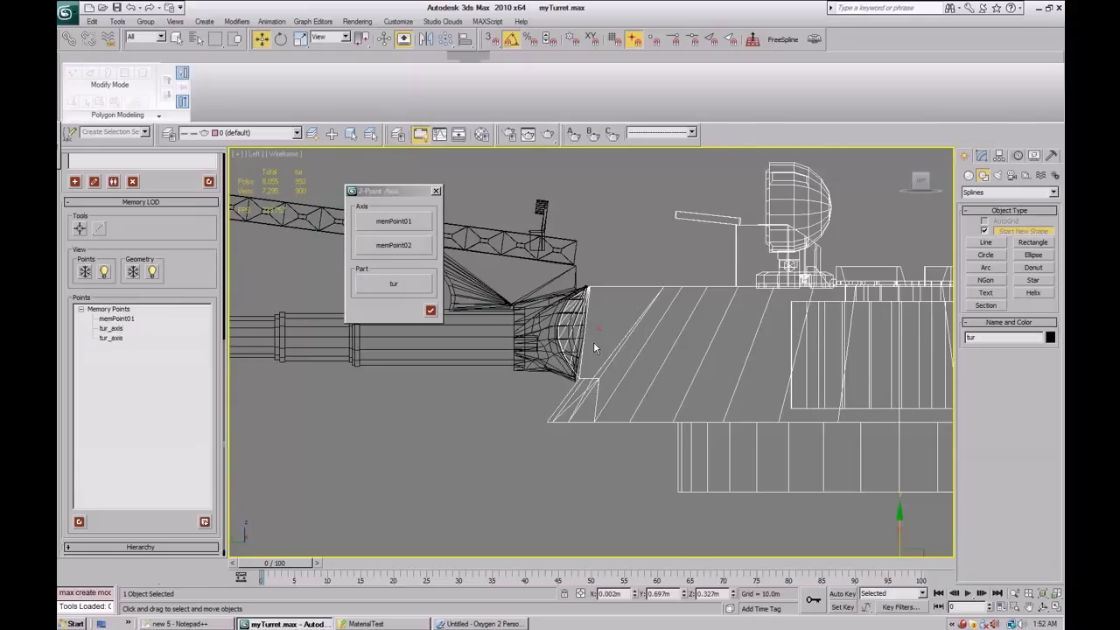
drag(609, 341, 610, 343)
Copy memPoint01 sideways along X to about 0.255 m as a second axis point and refresh the Memory Points list.
alt+middle_drag(610, 343, 669, 434)
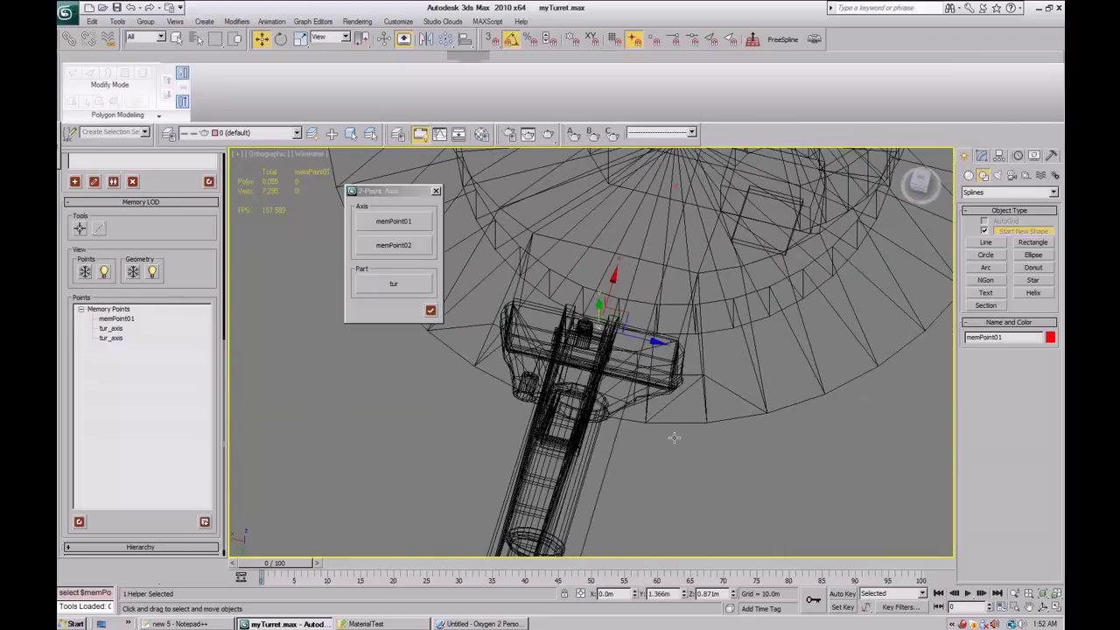
mouse_move(581, 329)
mouse_down()
mouse_move(693, 341)
mouse_move(652, 340)
mouse_move(501, 289)
mouse_move(477, 297)
mouse_up()
click(561, 363)
mouse_move(722, 398)
alt+middle_down()
mouse_move(718, 433)
mouse_move(669, 389)
alt+middle_up()
click(79, 521)
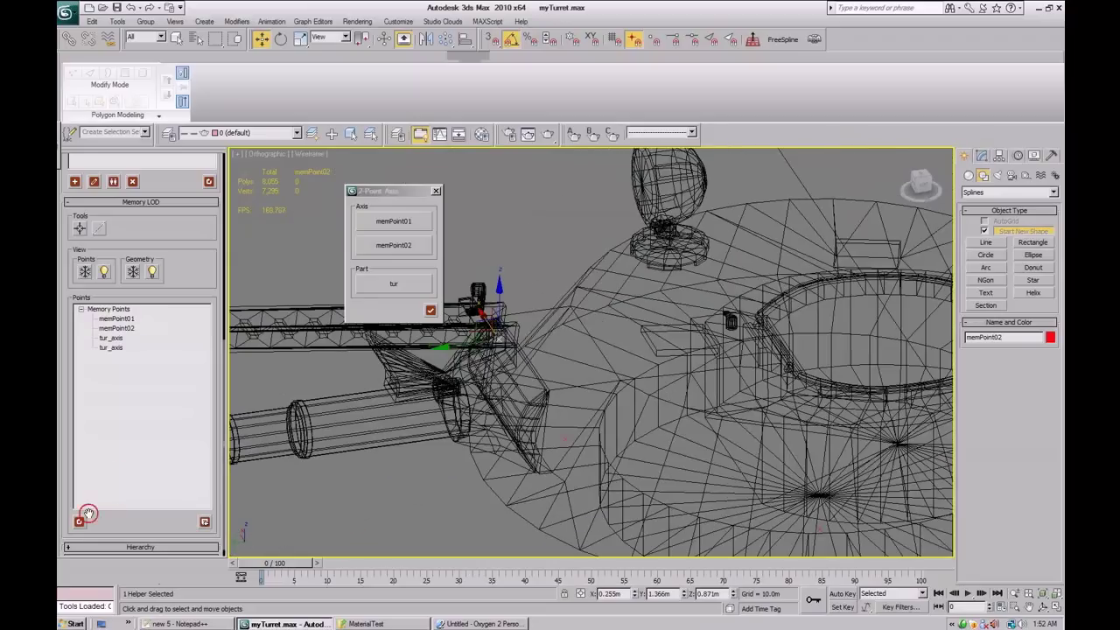
Set memPoint02 and memPoint01 as the two axis points, assign gun as the part and apply the 2-Point Axis.
alt+middle_drag(634, 464, 844, 423)
middle_drag(773, 370, 762, 405)
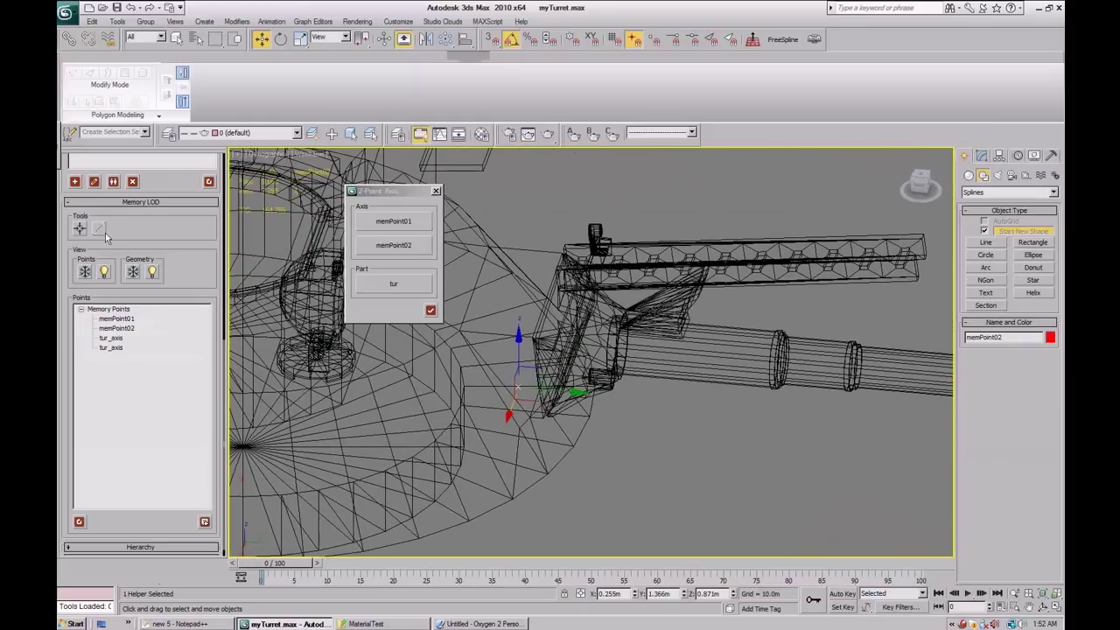
click(397, 224)
click(518, 386)
click(411, 245)
click(444, 264)
click(394, 284)
click(723, 385)
click(431, 309)
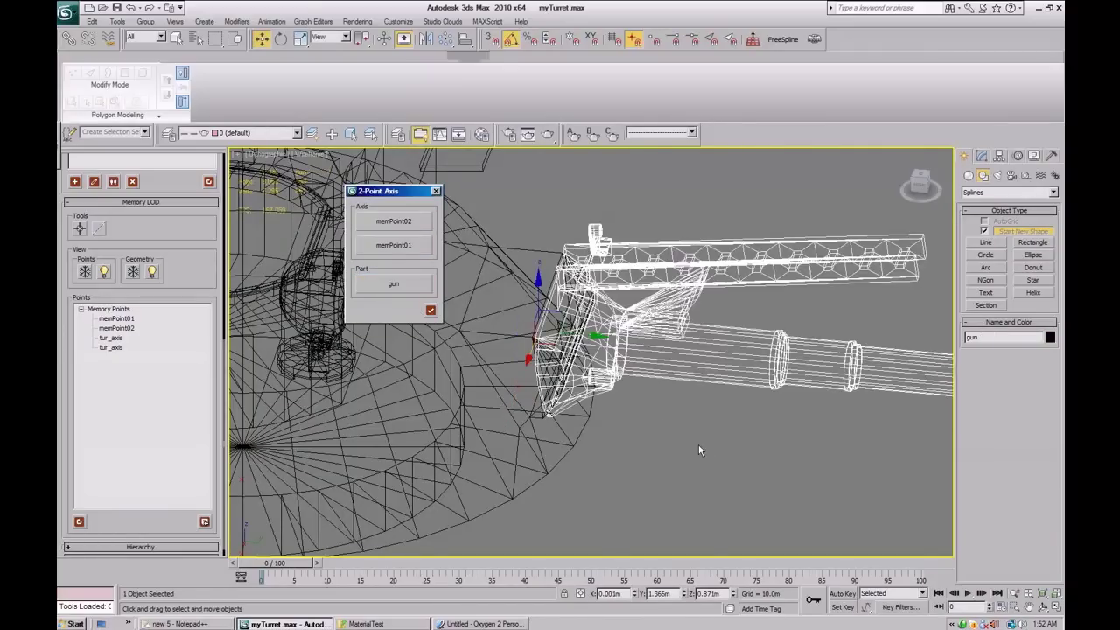
Refresh the Memory Points list to update the gun's axis points and close the 2-Point Axis dialog.
alt+middle_drag(698, 450, 547, 417)
scroll(790, 429, down, 3)
middle_drag(790, 429, 658, 423)
click(79, 521)
alt+middle_drag(616, 406, 576, 391)
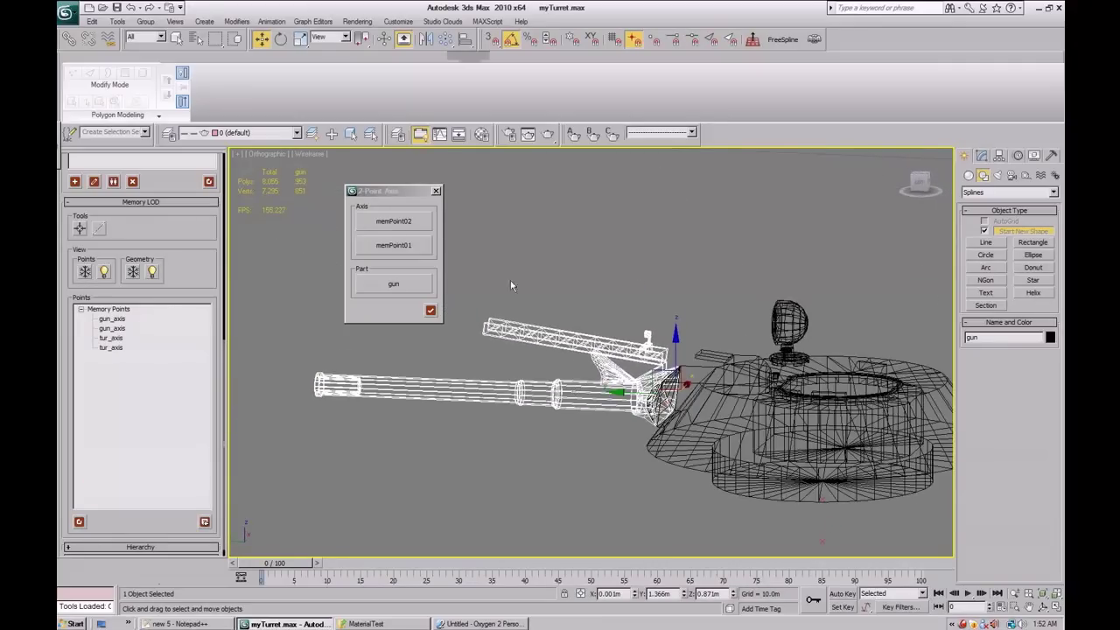
click(436, 192)
Rotate the gun down and back up about its axis, changing the viewport to shaded display.
alt+middle_drag(580, 327, 544, 361)
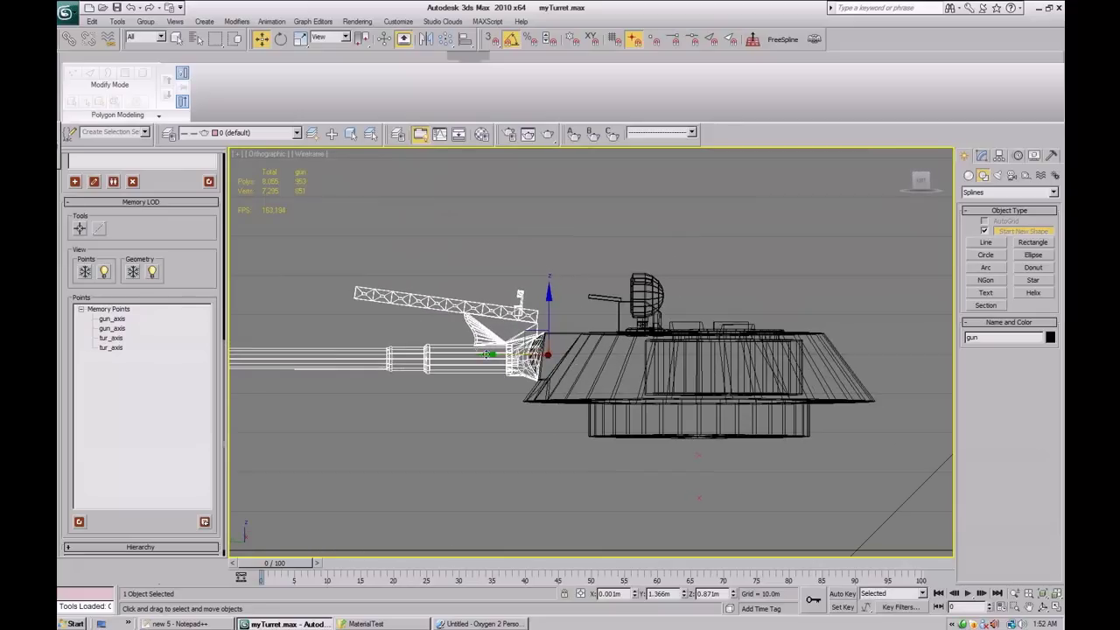
key(e)
mouse_move(507, 322)
mouse_down()
mouse_move(516, 302)
mouse_move(506, 328)
mouse_move(502, 319)
mouse_up()
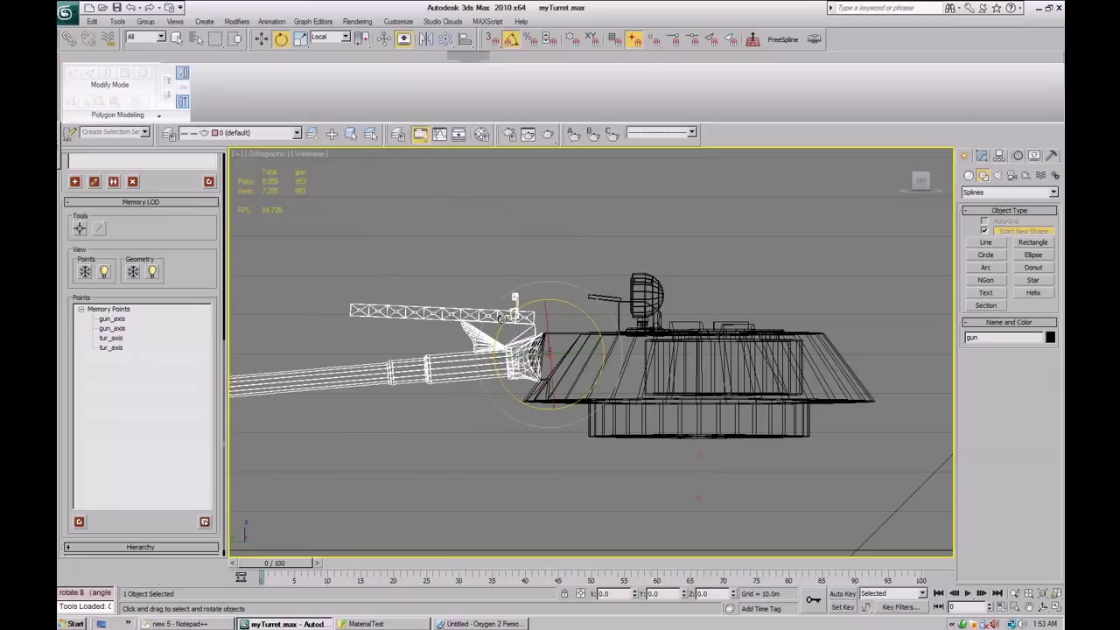
key(F3)
alt+middle_drag(500, 318, 575, 446)
mouse_move(518, 296)
mouse_down()
mouse_move(542, 285)
mouse_move(522, 288)
mouse_up()
Try another rotation of the gun at a closer view of its mount and undo it.
alt+middle_drag(522, 288, 569, 300)
scroll(573, 317, up, 3)
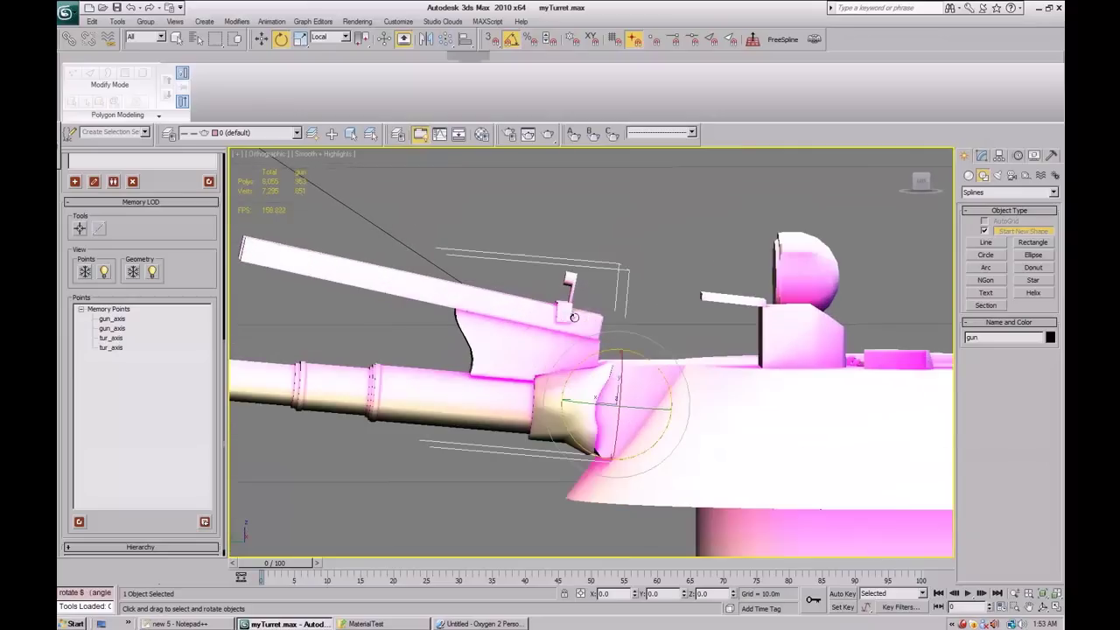
mouse_move(593, 359)
mouse_down()
mouse_move(599, 326)
mouse_move(597, 368)
mouse_move(592, 337)
mouse_move(585, 374)
mouse_up()
key(ctrl+z)
Select the turret body and examine from above how the gun mount joins it.
middle_drag(570, 404, 726, 368)
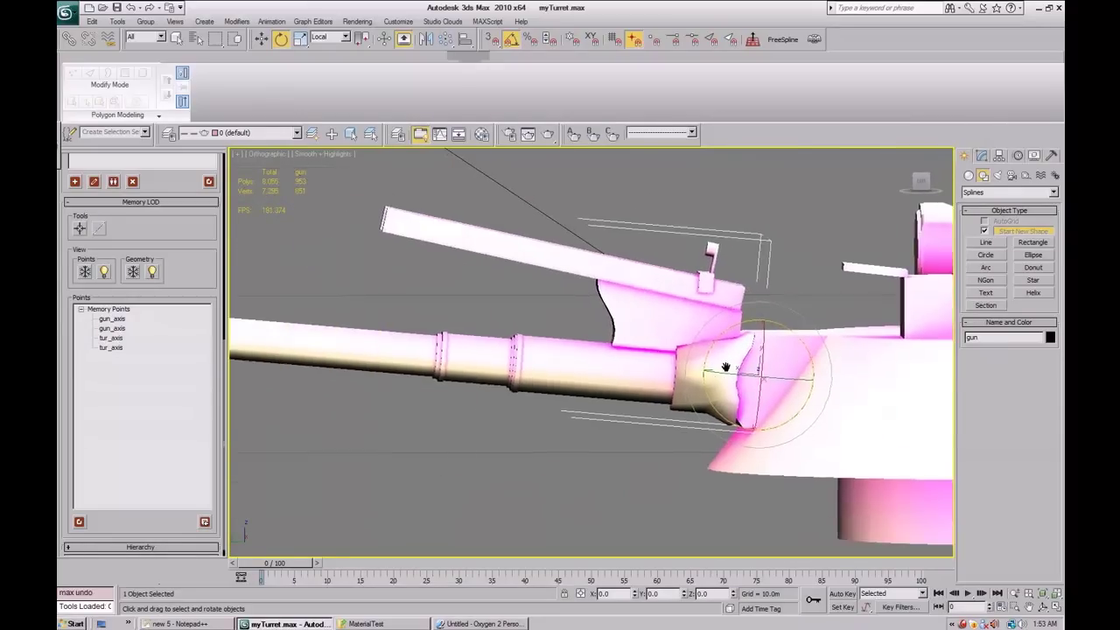
scroll(725, 367, down, 3)
alt+middle_drag(733, 440, 654, 437)
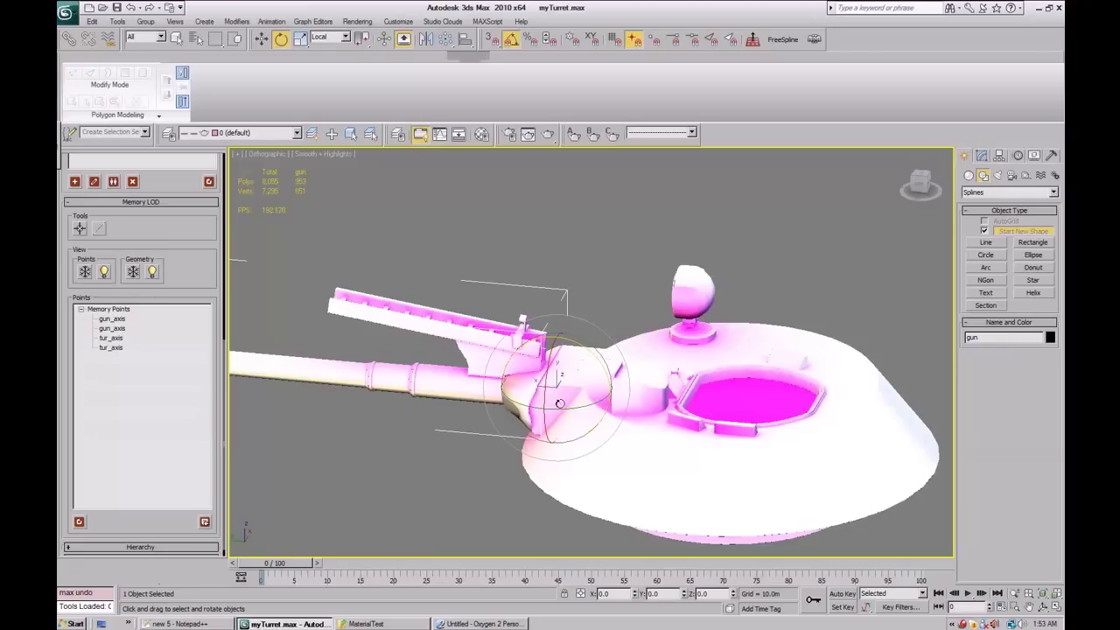
alt+middle_drag(569, 388, 517, 439)
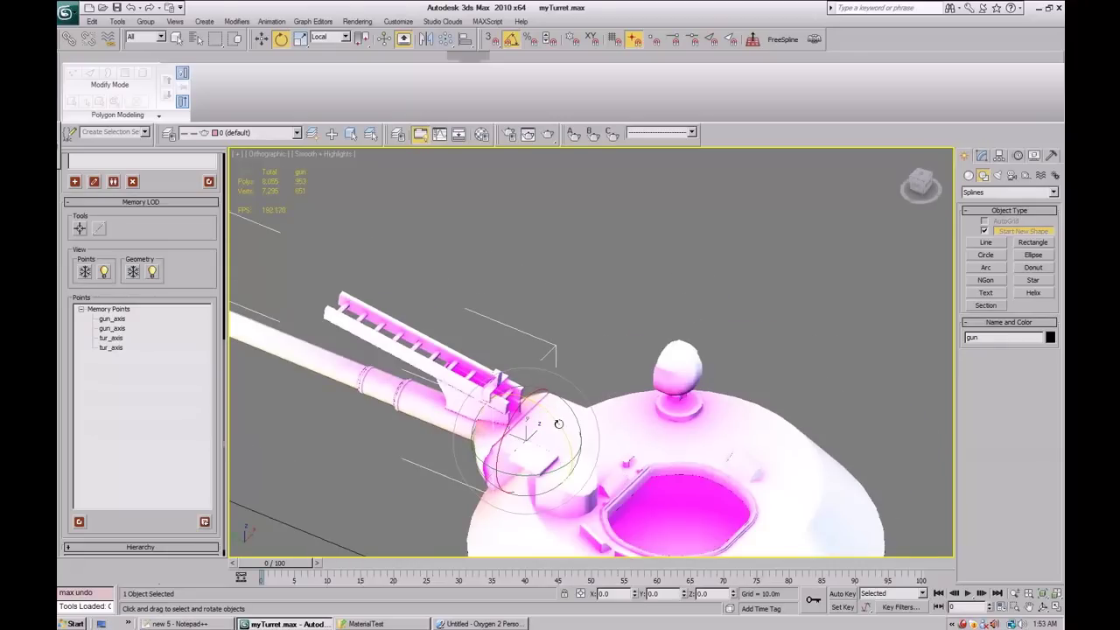
scroll(558, 423, down, 5)
click(633, 419)
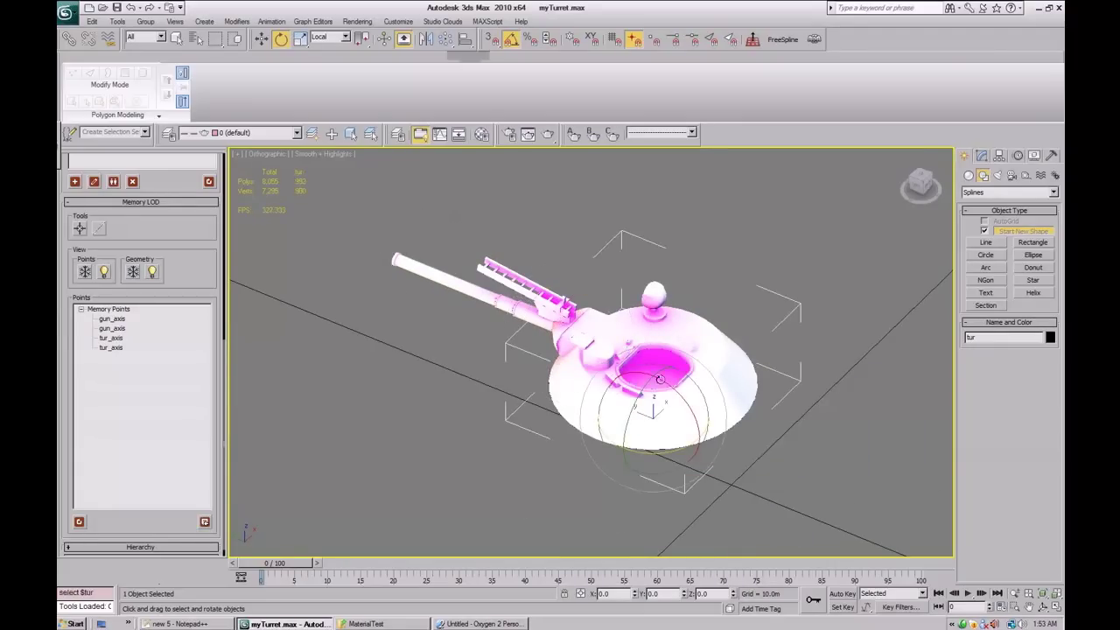
scroll(602, 418, up, 5)
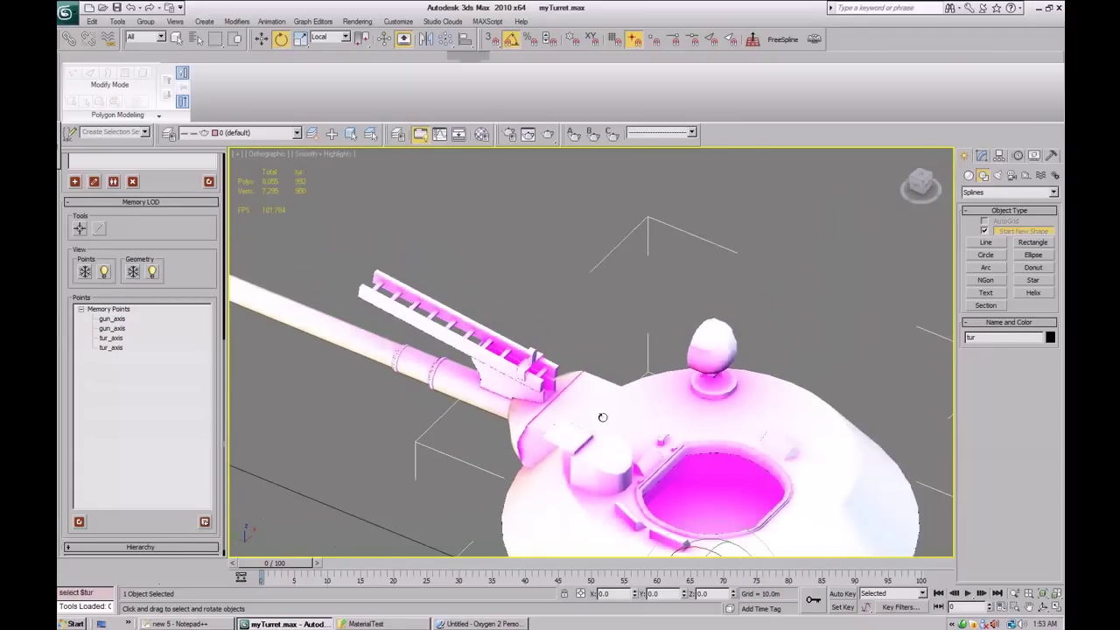
scroll(541, 343, down, 3)
scroll(550, 346, up, 4)
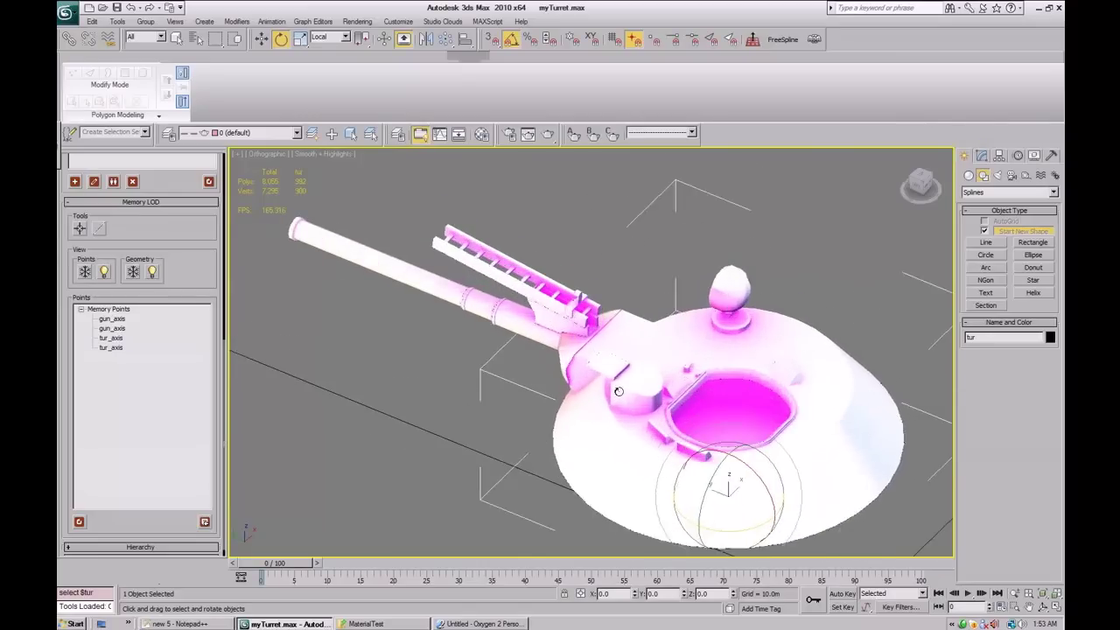
Select the gun and set its rotation reference coordinate system to Local.
click(482, 302)
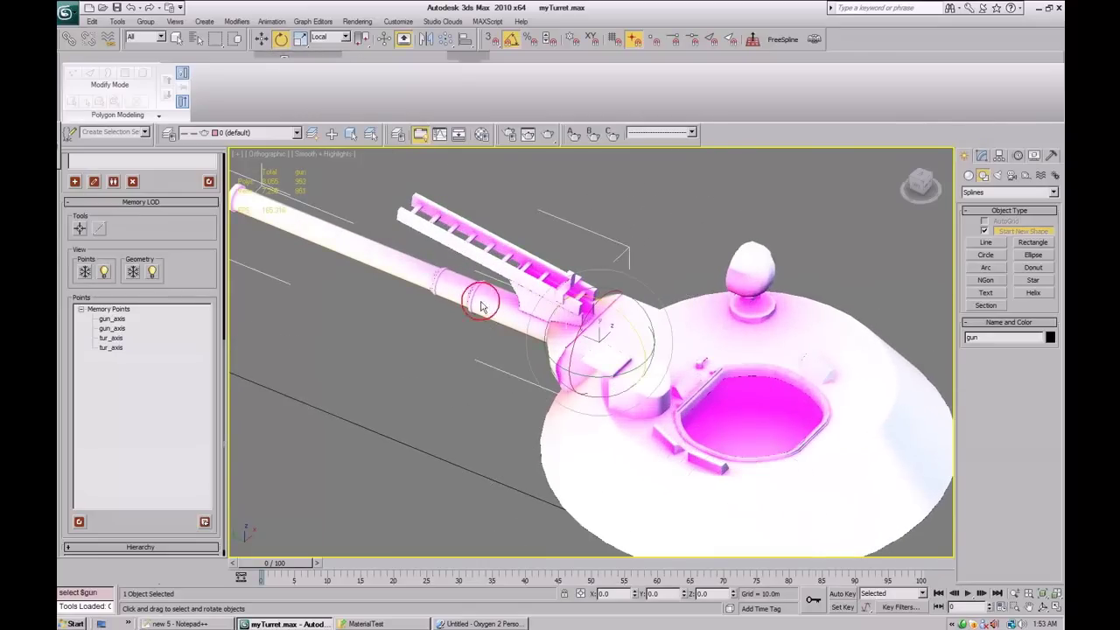
click(340, 36)
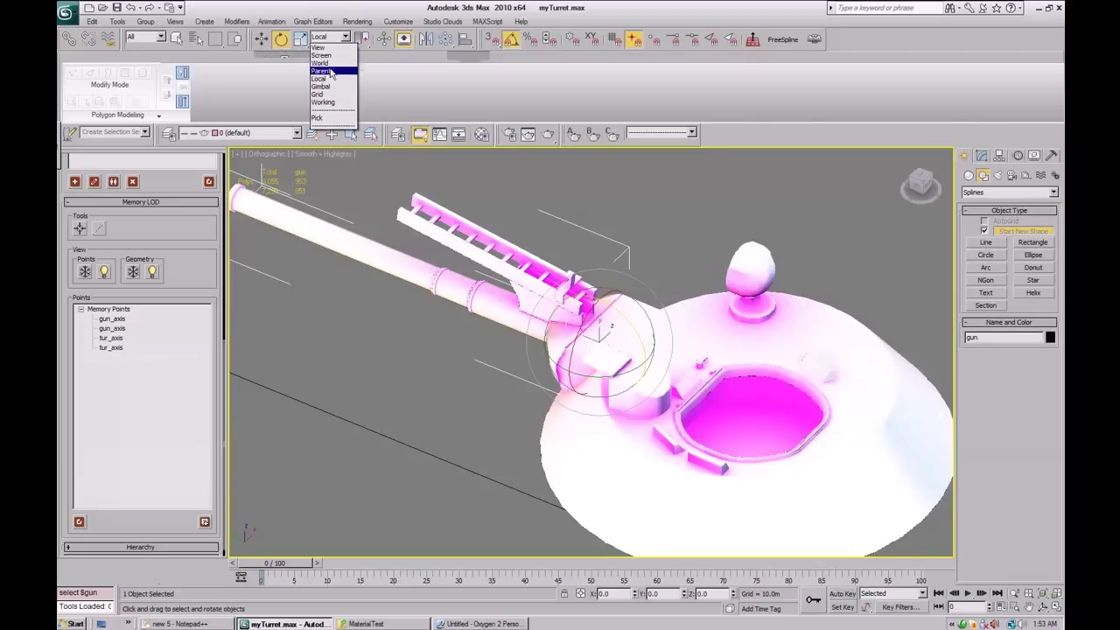
click(324, 77)
alt+middle_drag(525, 285, 590, 410)
scroll(577, 450, down, 5)
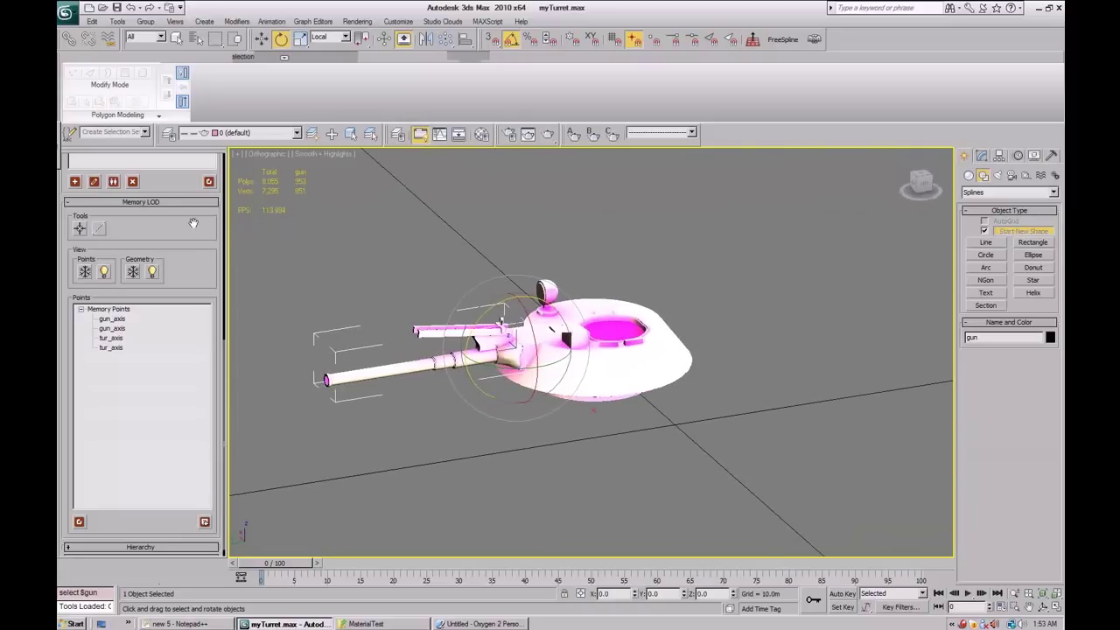
Make Memory the current LOD and view its axis points on their own.
scroll(125, 215, up, 3)
click(105, 182)
mouse_move(520, 339)
alt+middle_down()
mouse_move(467, 327)
mouse_move(507, 336)
alt+middle_up()
scroll(136, 219, up, 3)
scroll(136, 219, down, 2)
scroll(245, 294, down, 1)
middle_drag(569, 386, 498, 357)
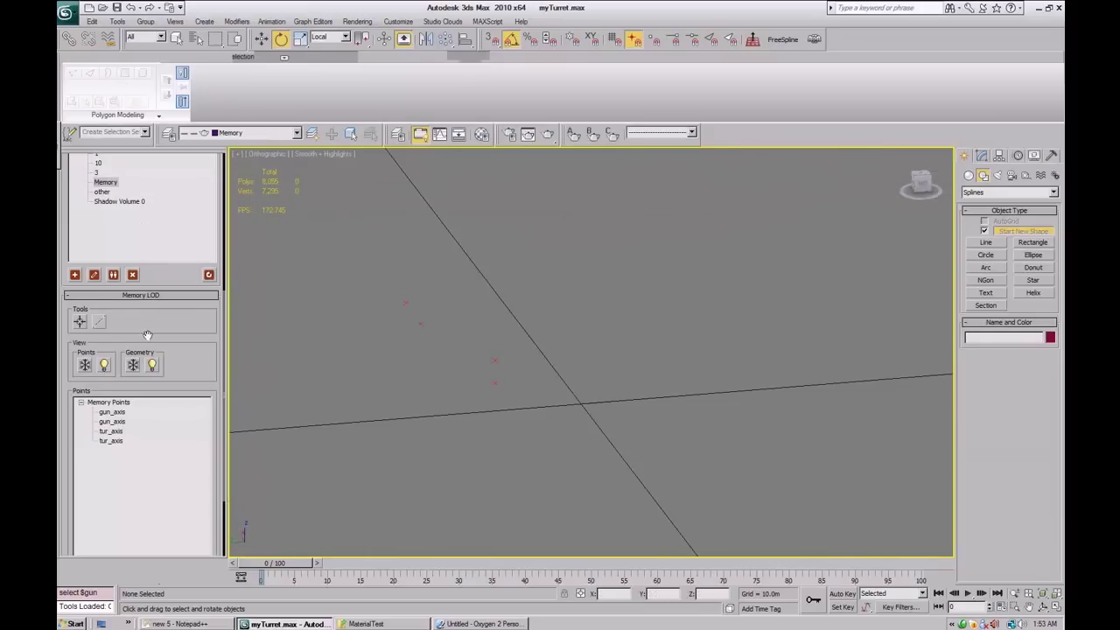
Try the freeze and visibility toggles for the points and the geometry in the Memory LOD view settings.
click(145, 368)
click(86, 366)
click(104, 366)
click(136, 365)
Reselect the Memory LOD and turn on the display of the geometry together with the memory points.
click(114, 182)
click(85, 366)
click(103, 365)
click(151, 365)
middle_drag(407, 268, 439, 339)
scroll(439, 340, down, 5)
drag(184, 309, 184, 405)
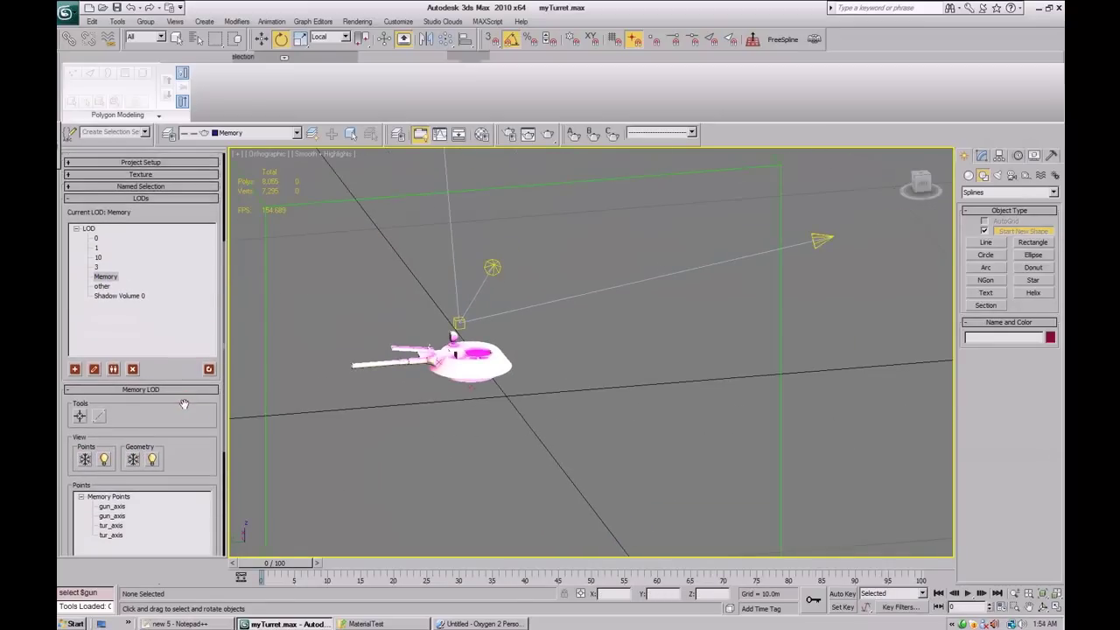
Switch the current LOD to 0 and display the memory points together with the turret geometry.
click(97, 239)
scroll(455, 385, up, 5)
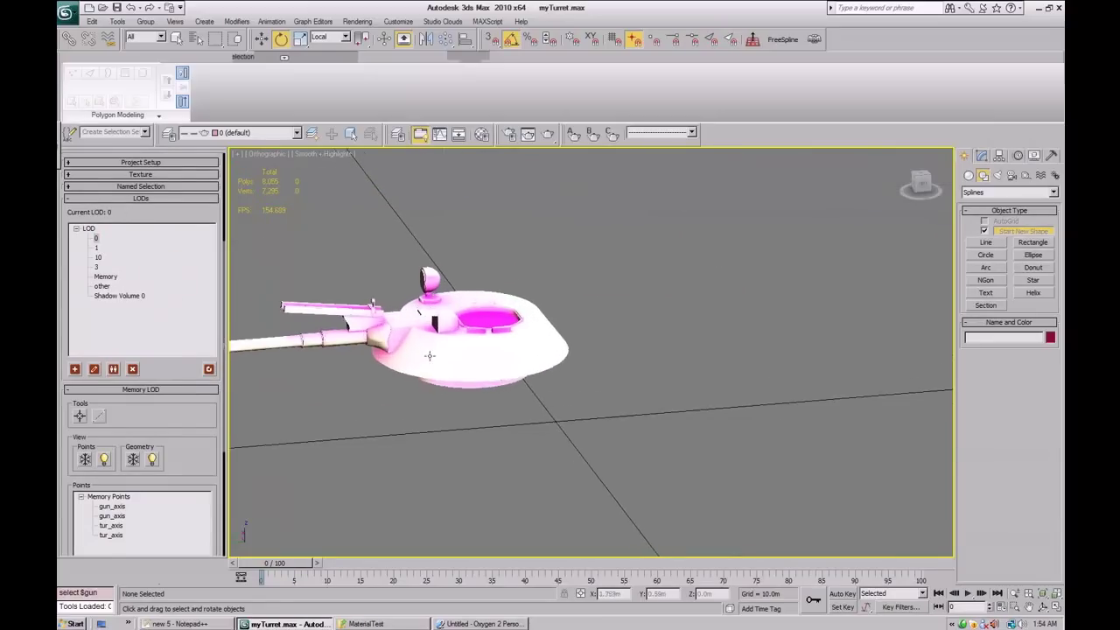
scroll(399, 387, down, 2)
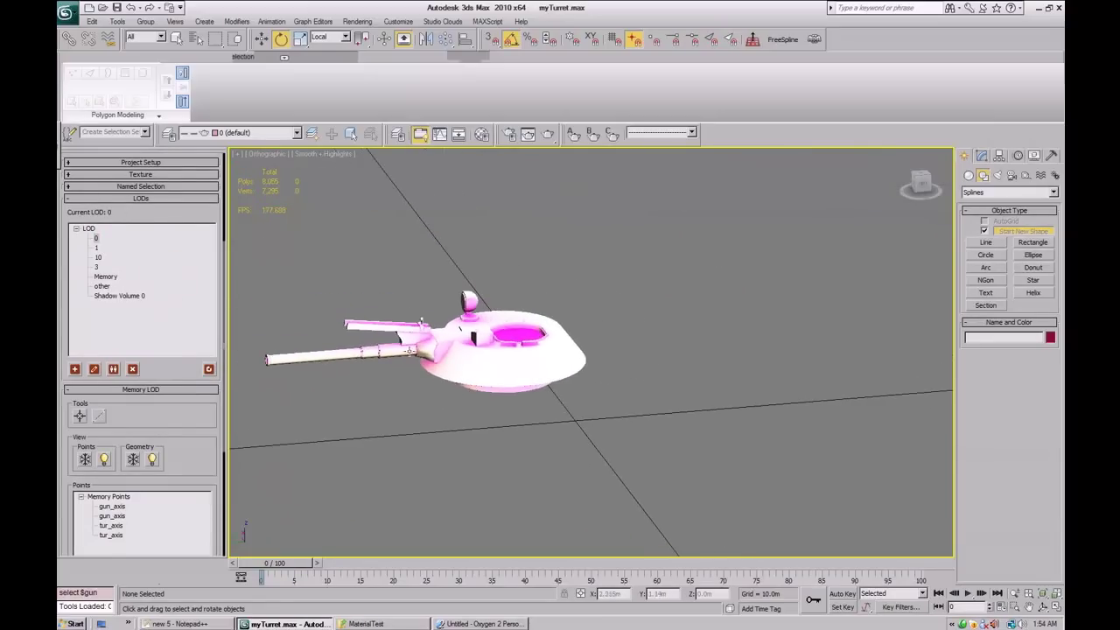
drag(158, 416, 162, 238)
middle_drag(497, 409, 560, 443)
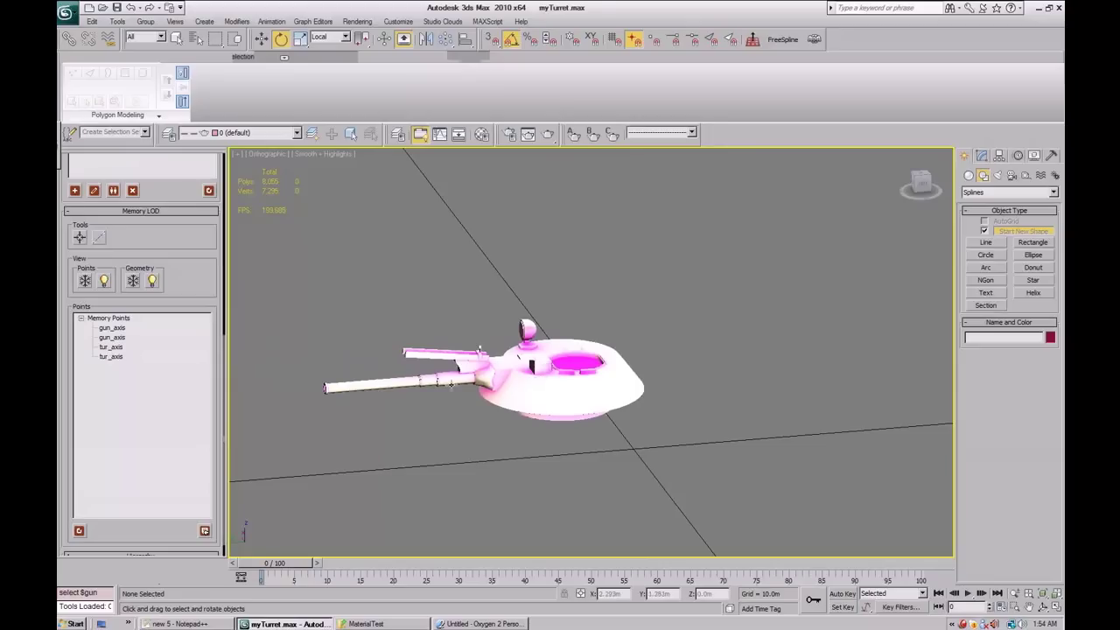
click(104, 280)
click(104, 281)
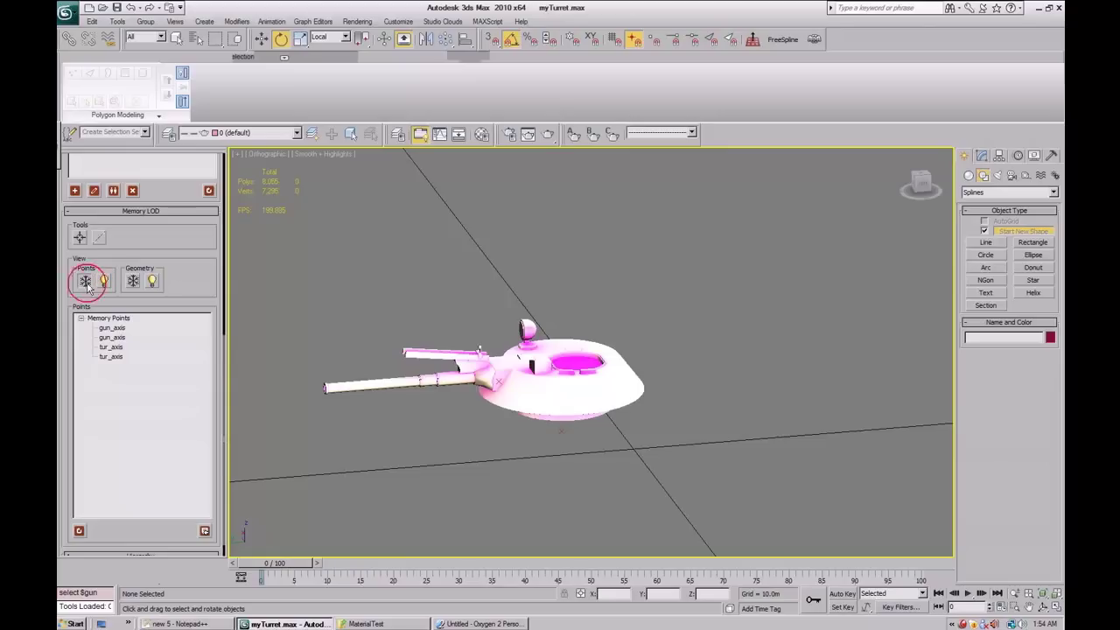
Freeze the turret geometry, view it from another side and unfreeze it.
click(133, 281)
alt+middle_drag(612, 426, 487, 383)
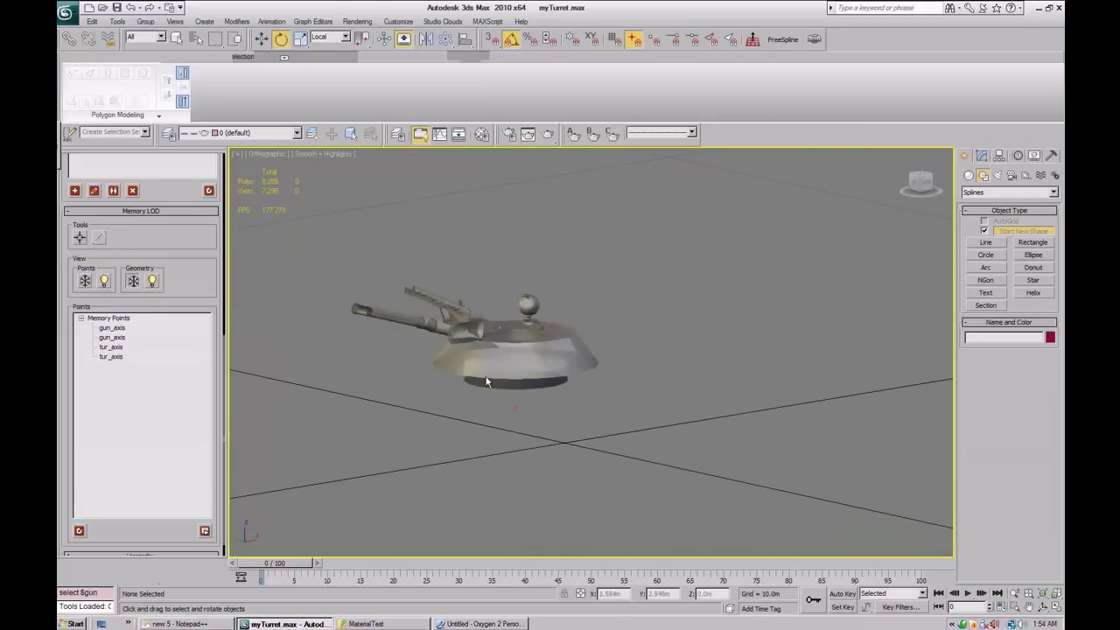
alt+middle_drag(543, 348, 638, 357)
click(133, 280)
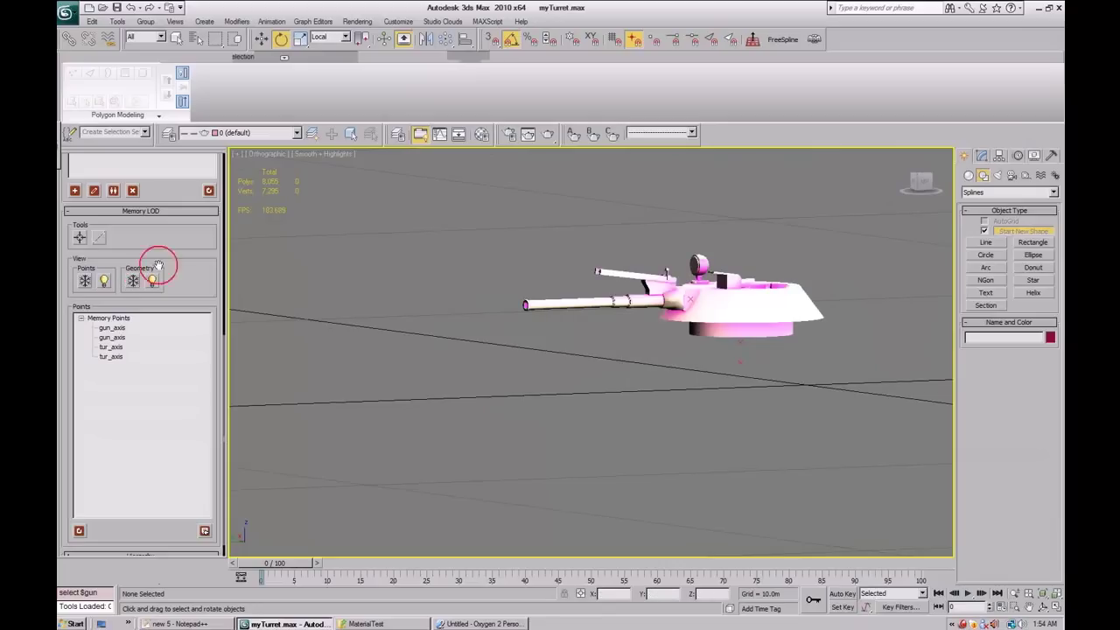
Switch from LOD 0 back to the Memory LOD and bring up its Memory Points list.
drag(159, 265, 178, 441)
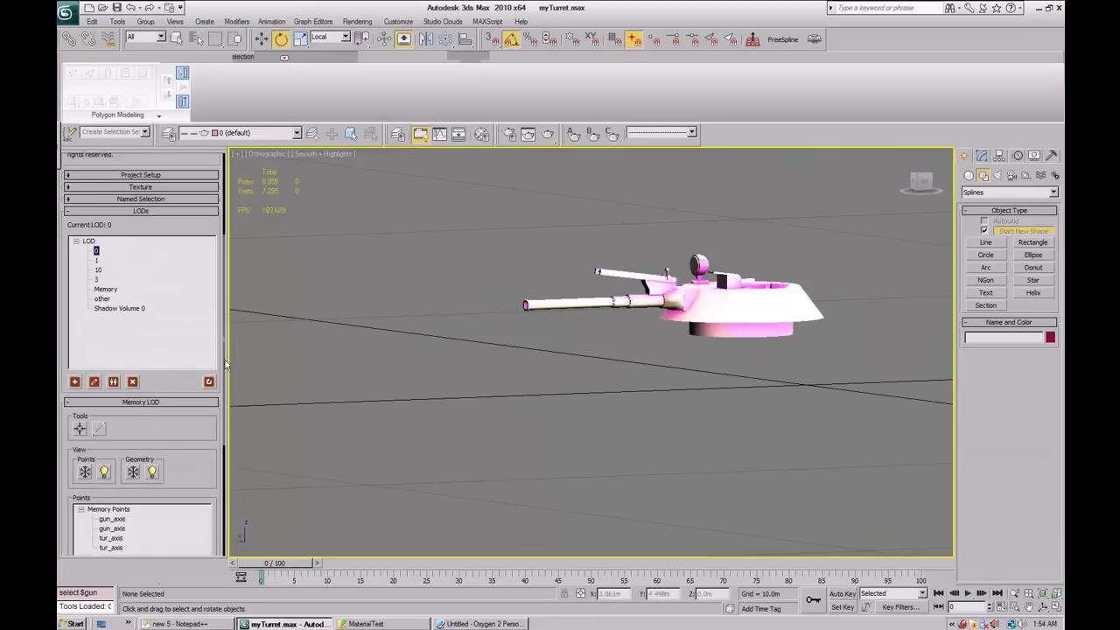
alt+middle_drag(655, 413, 450, 382)
click(105, 288)
alt+middle_drag(665, 380, 579, 431)
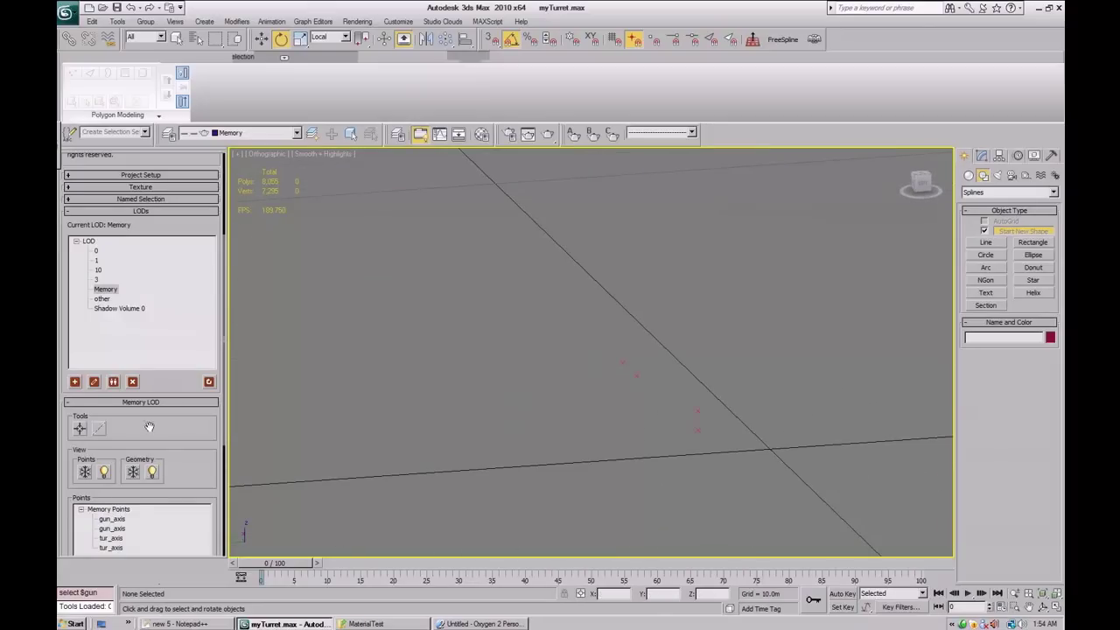
drag(145, 425, 166, 215)
middle_drag(666, 381, 616, 394)
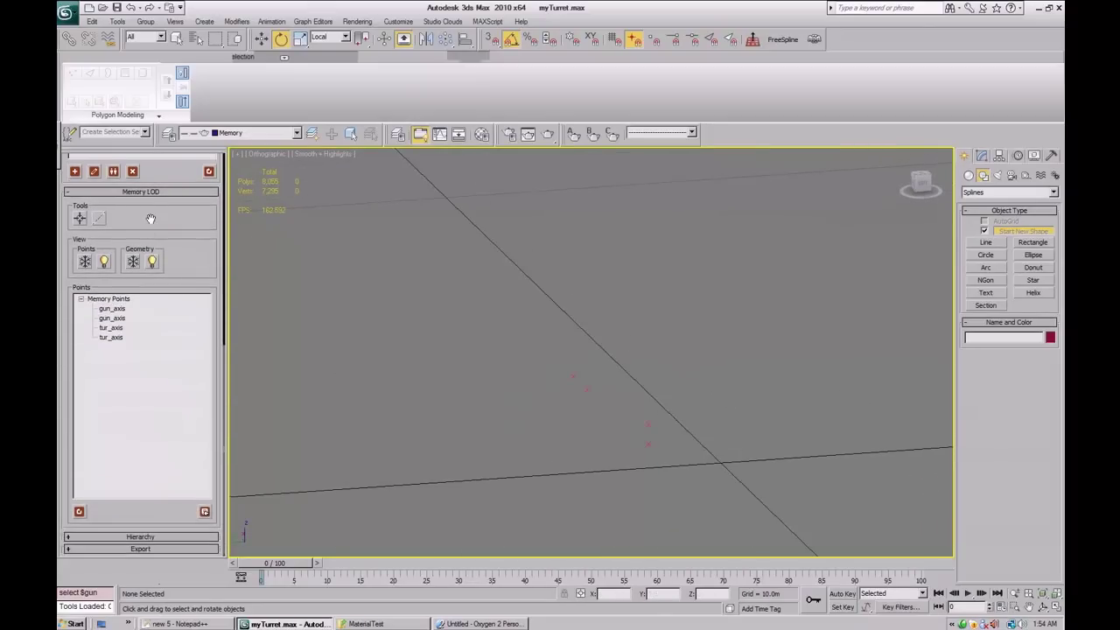
Switch to LOD 0 and show the turret's round searchlight up close in the Top view as wireframe.
scroll(151, 219, up, 4)
click(95, 211)
middle_drag(525, 377, 688, 403)
middle_drag(781, 368, 646, 404)
scroll(647, 404, up, 8)
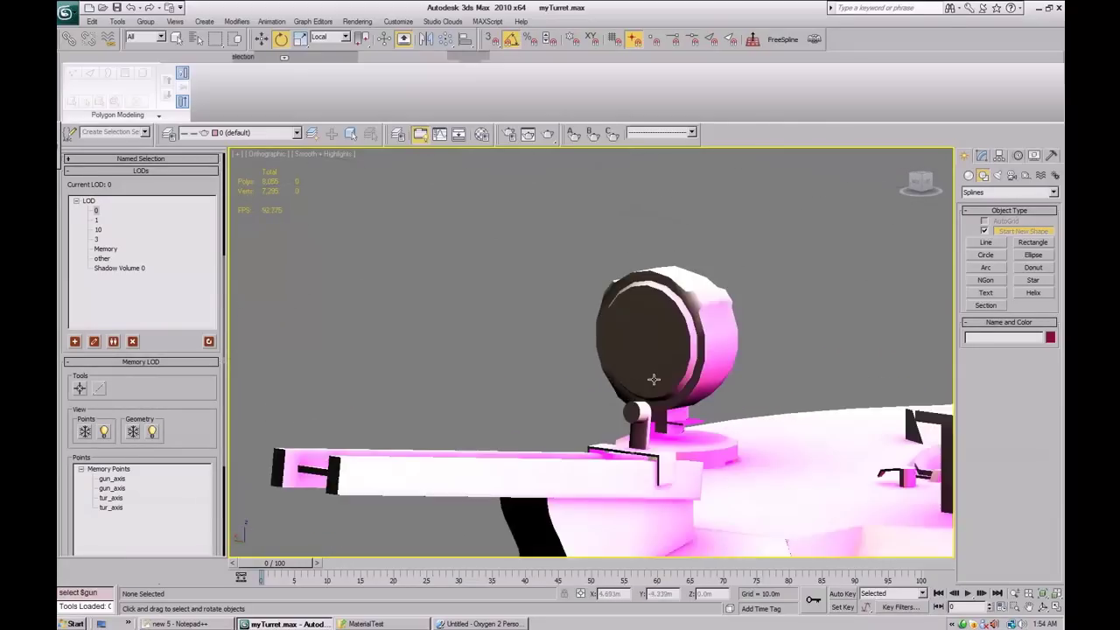
scroll(665, 385, down, 2)
key(t)
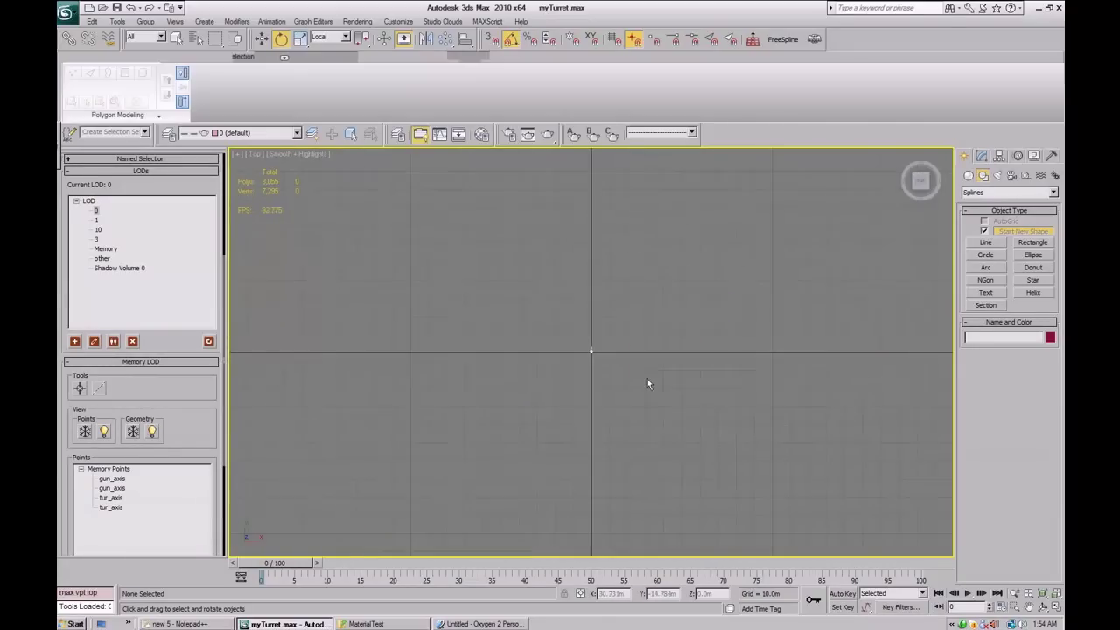
key(z)
scroll(677, 454, up, 8)
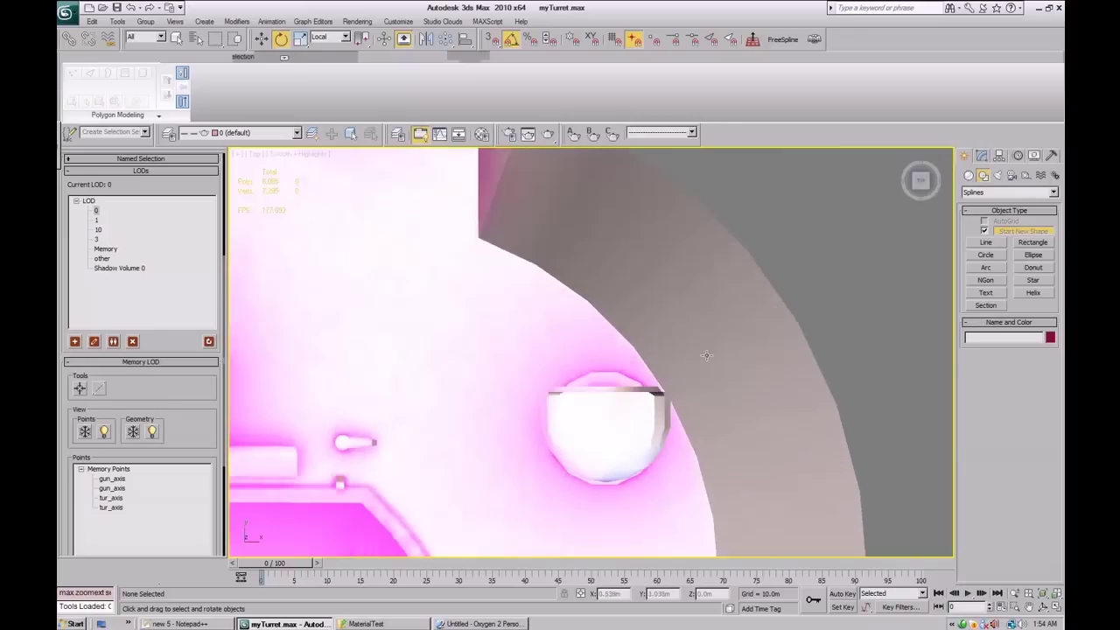
key(F3)
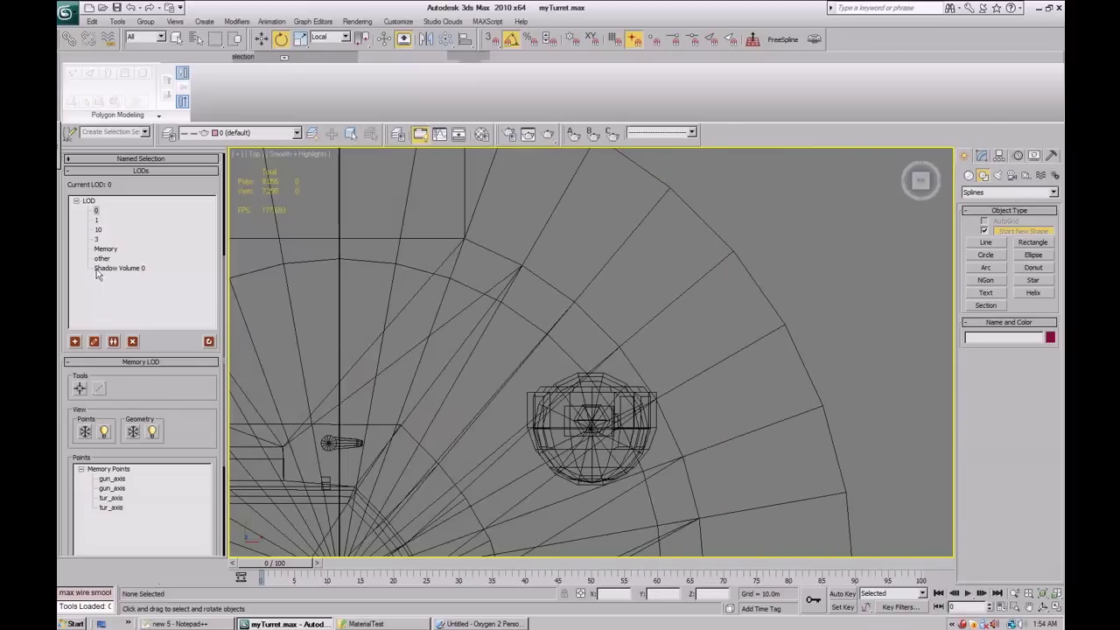
Create a memory point at the centre of the searchlight and select it in the Memory Points list.
drag(182, 441, 187, 392)
key(q)
click(590, 364)
key(w)
drag(182, 409, 183, 343)
click(117, 381)
Raise the new memory point vertically to the searchlight's height, at about Z 1.13 m.
alt+middle_drag(534, 373, 625, 480)
drag(593, 476, 588, 290)
alt+middle_drag(588, 290, 671, 269)
click(592, 272)
alt+middle_drag(592, 272, 589, 332)
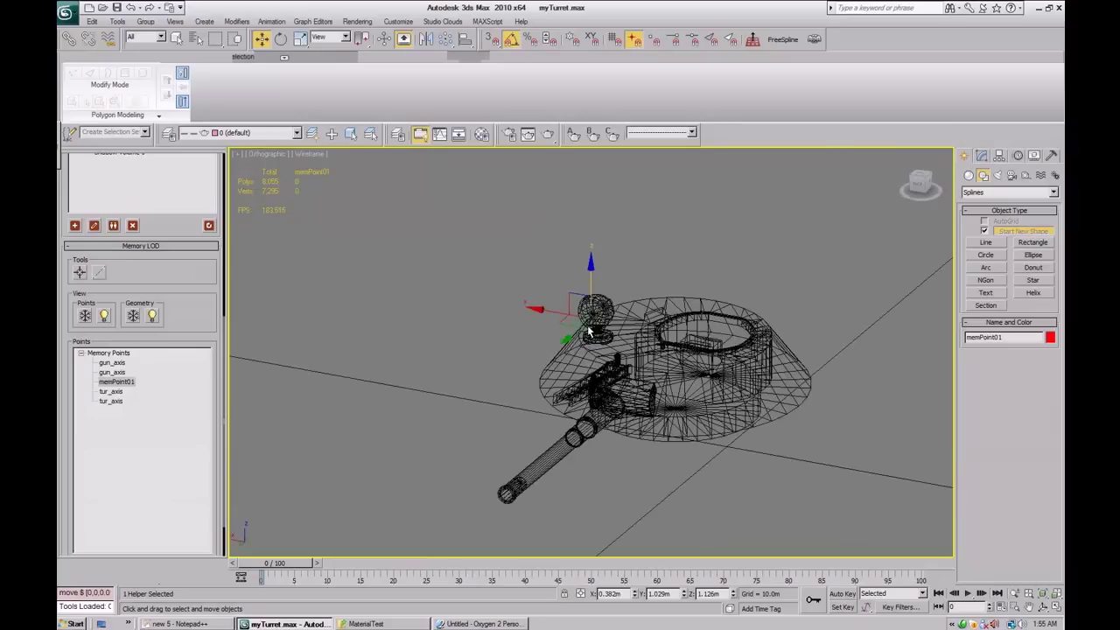
Name the searchlight memory point through Named Selection with the part name "l svetlo" and turn off Sequence.
drag(191, 236, 218, 573)
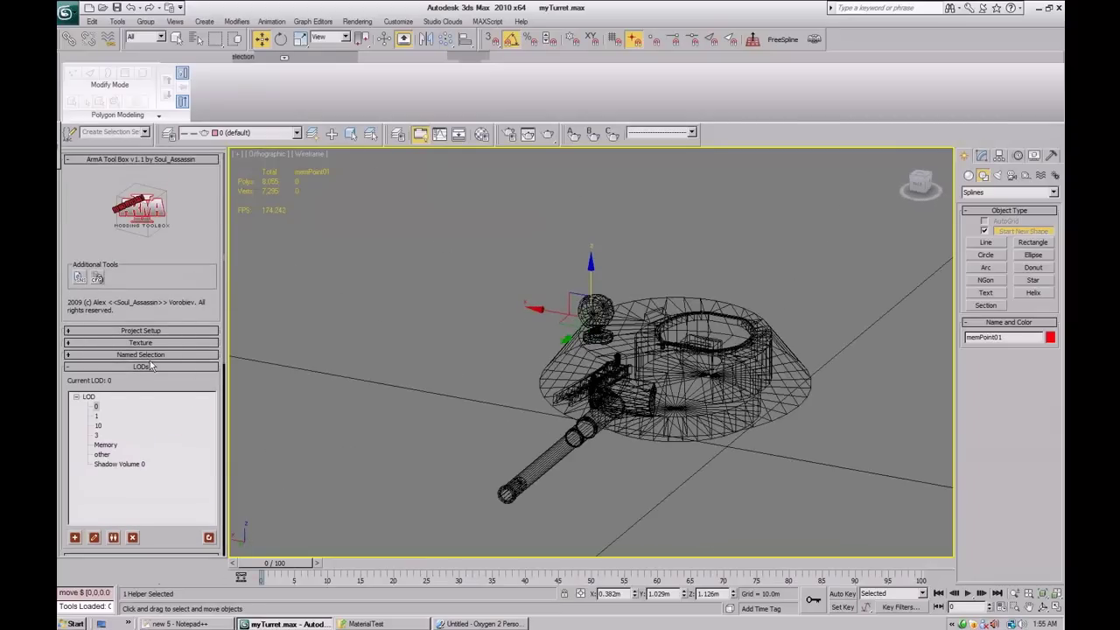
click(200, 353)
drag(201, 358, 152, 276)
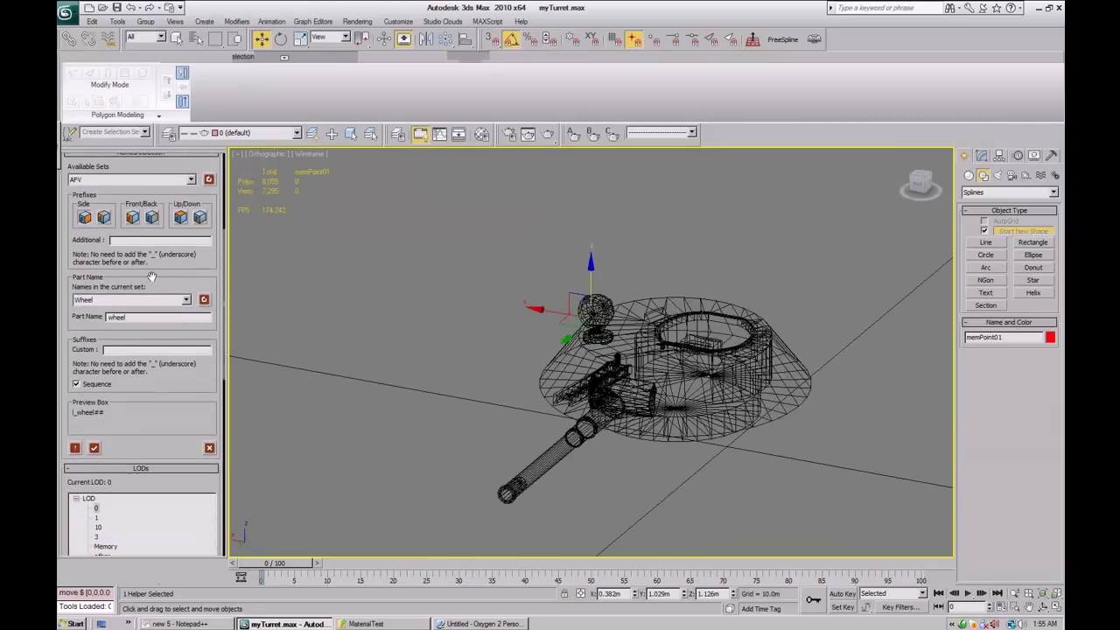
drag(128, 317, 61, 324)
text(lsvetlo)
click(95, 448)
click(75, 383)
Switch to the Memory LOD, select the searchlight's memory point and refresh the Memory Points list.
alt+middle_drag(687, 411, 738, 448)
scroll(151, 392, down, 5)
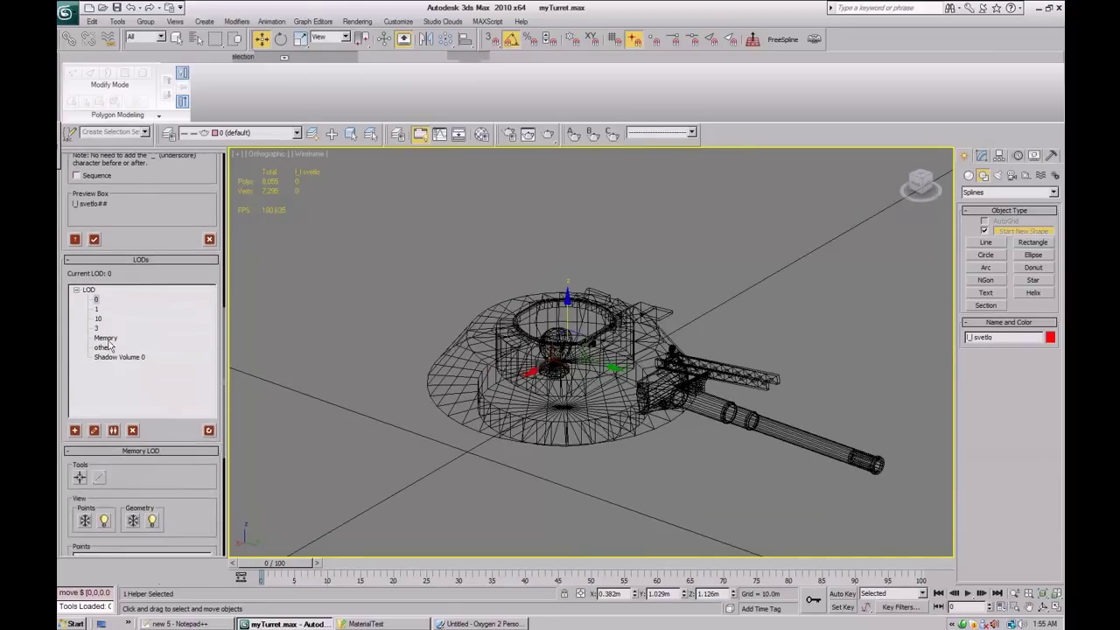
click(104, 337)
alt+middle_drag(620, 424, 500, 383)
click(519, 385)
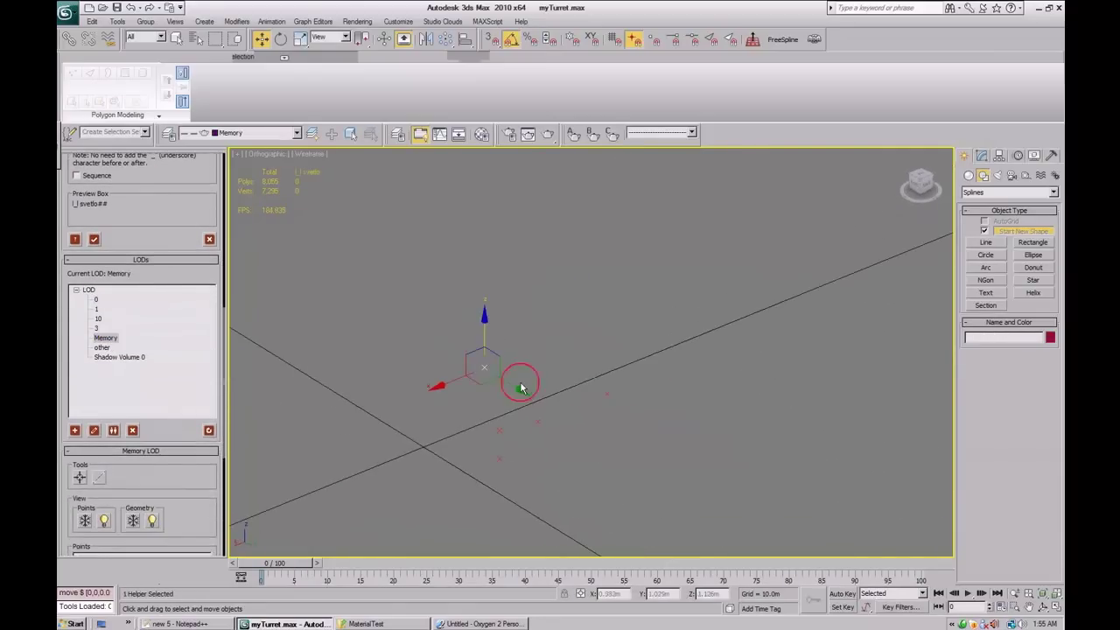
scroll(175, 415, down, 5)
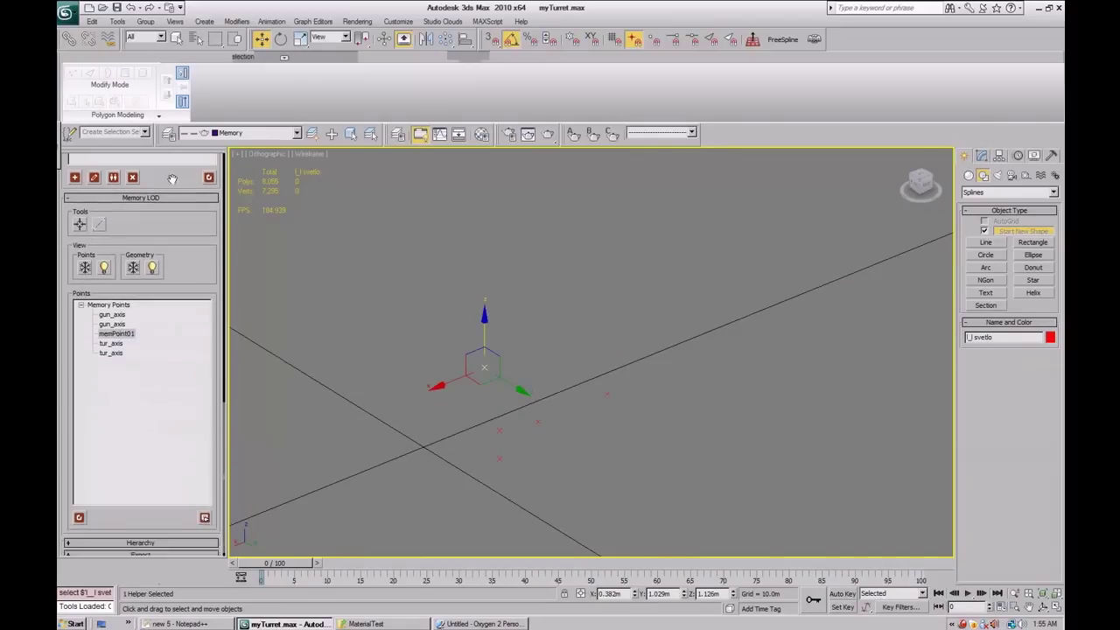
click(79, 512)
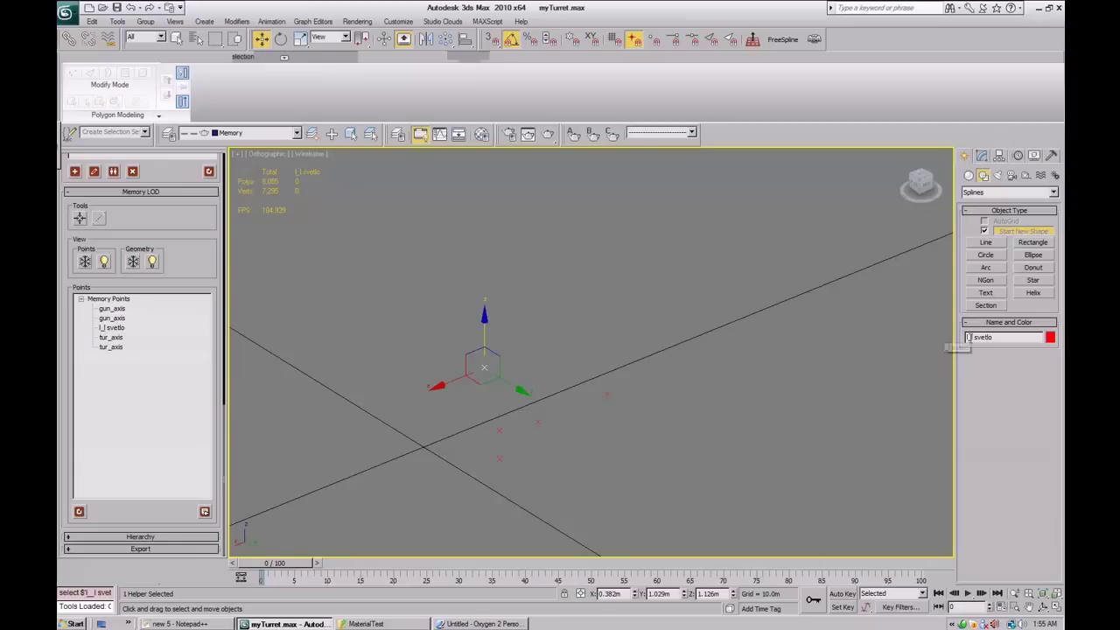
key(Return)
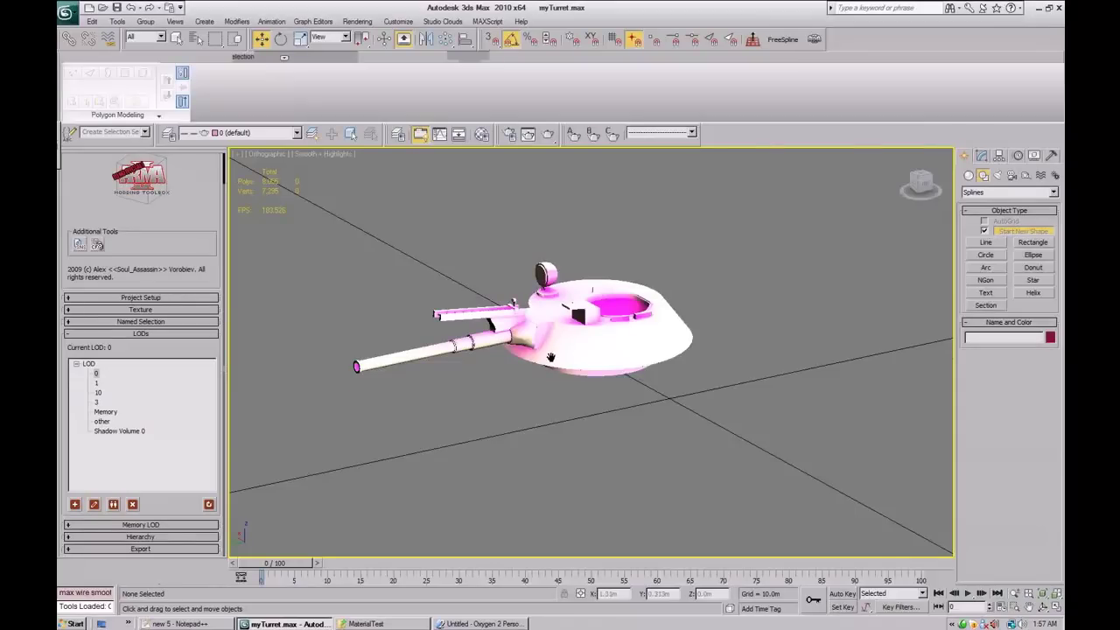
alt+middle_drag(559, 350, 544, 412)
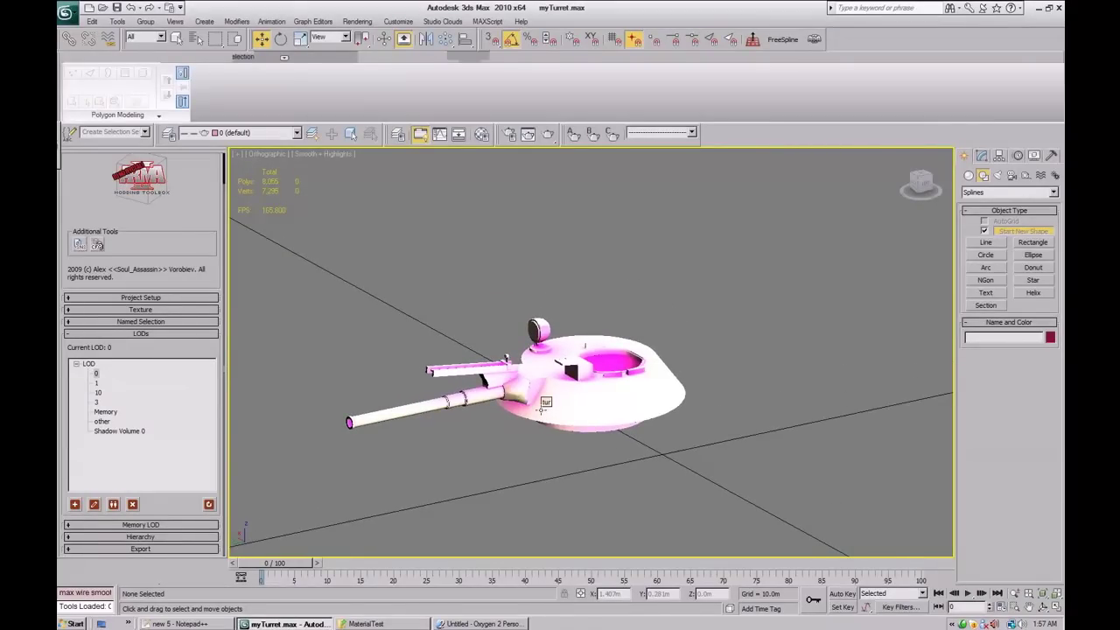
middle_drag(571, 404, 654, 375)
scroll(552, 420, up, 3)
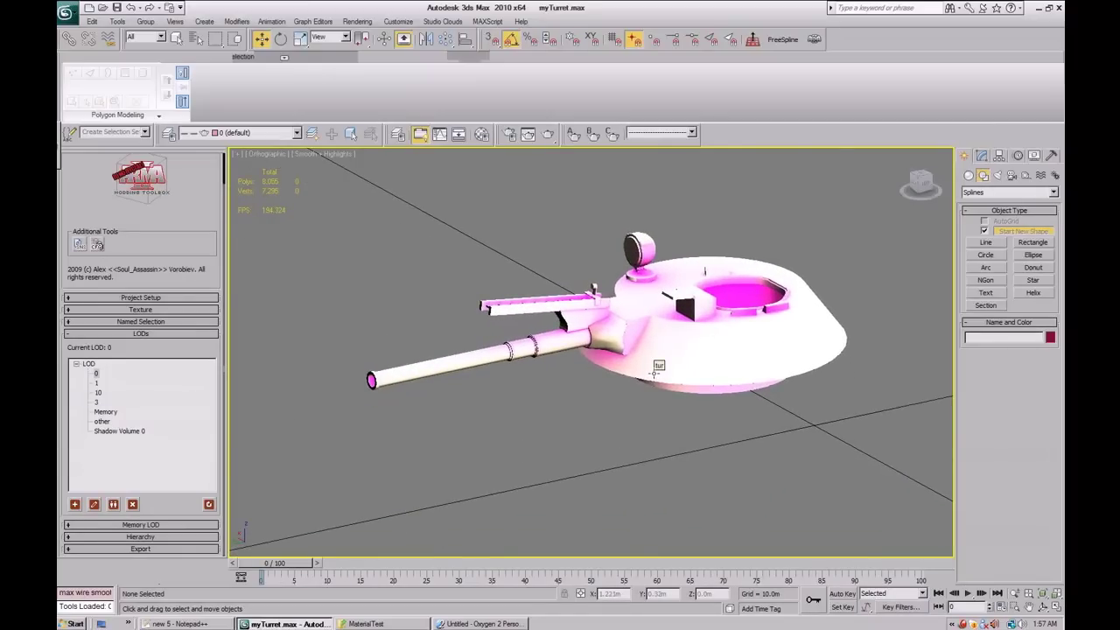
scroll(613, 370, down, 5)
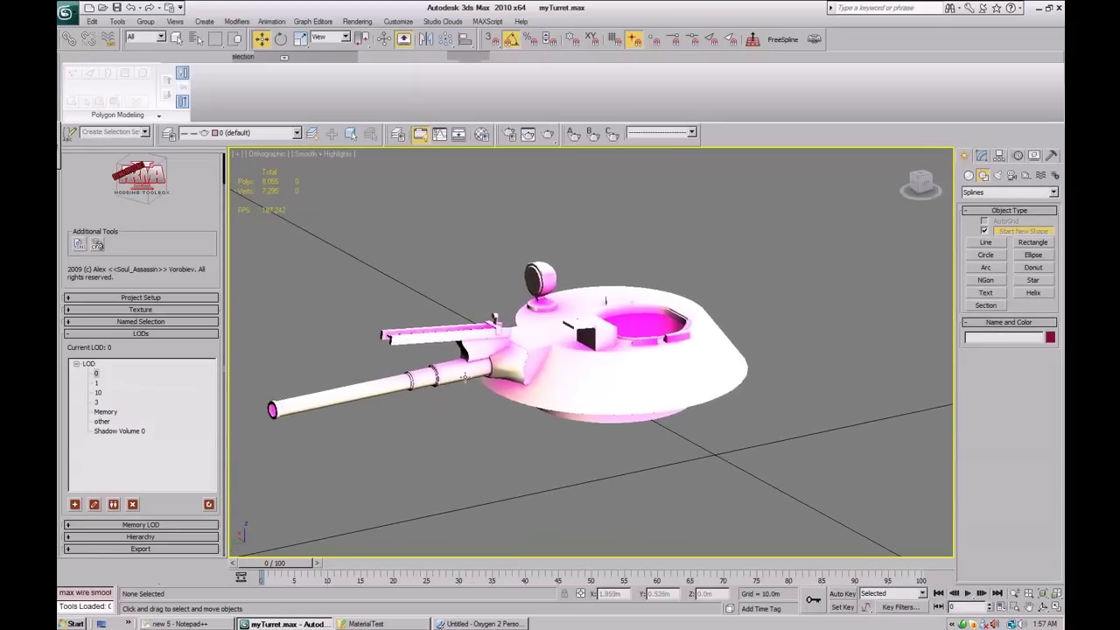
middle_drag(574, 368, 533, 390)
scroll(530, 388, down, 2)
scroll(500, 388, up, 2)
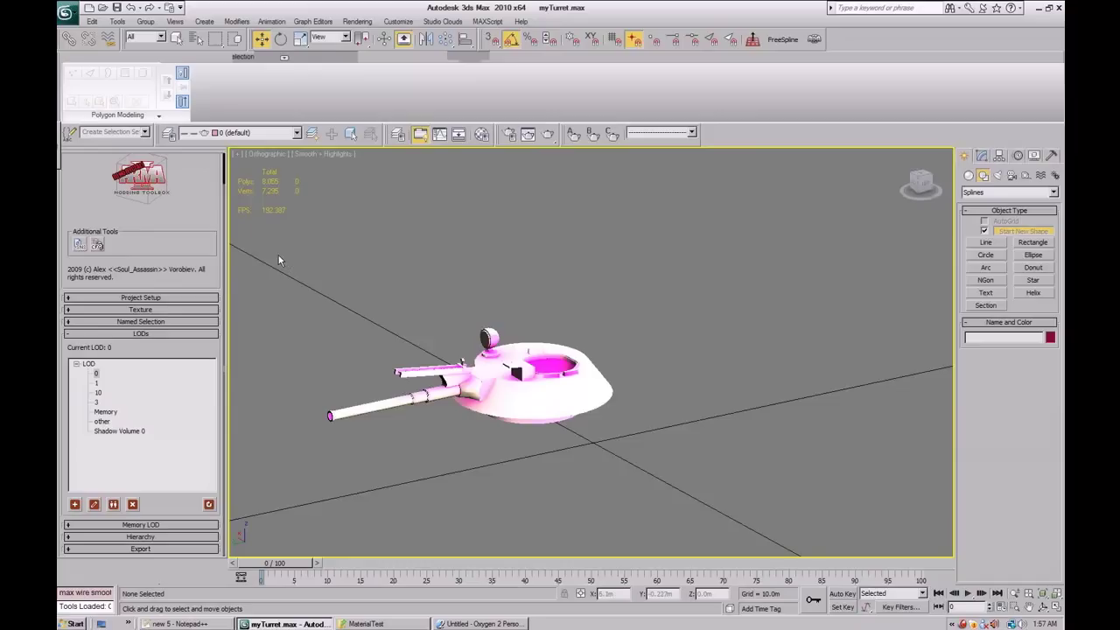
drag(278, 255, 683, 512)
click(628, 442)
Open the toolbox's export settings and inspect the p3d export option and the turret model.
click(158, 549)
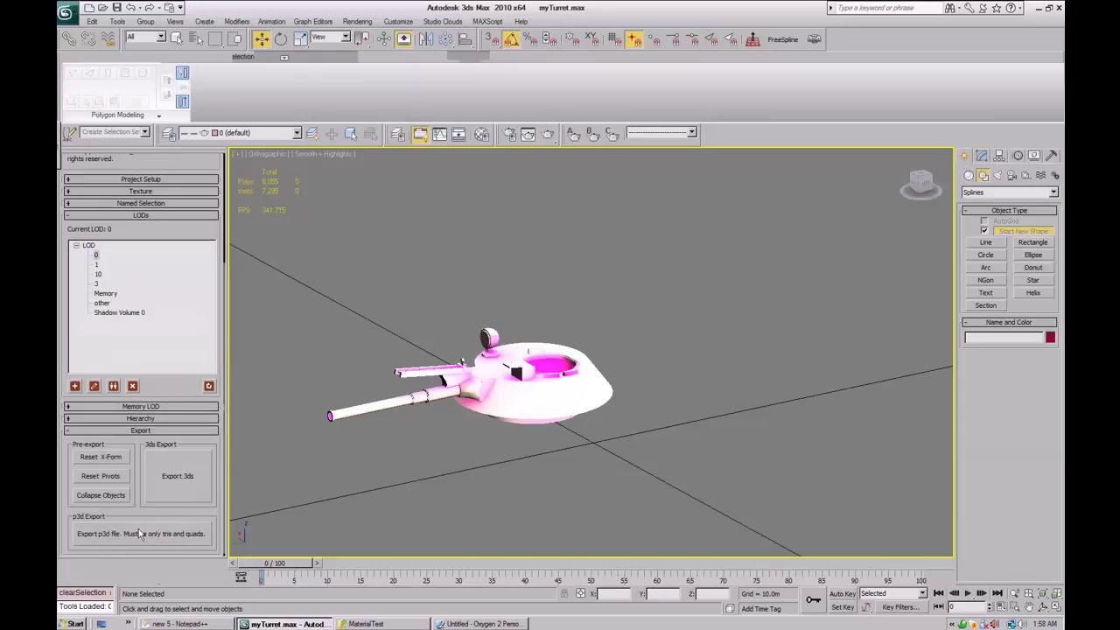
click(140, 533)
click(728, 161)
middle_drag(410, 329, 448, 315)
scroll(448, 315, up, 3)
middle_drag(493, 382, 489, 328)
middle_drag(574, 378, 523, 441)
scroll(588, 455, down, 3)
mouse_move(621, 459)
middle_down()
mouse_move(645, 450)
mouse_move(625, 455)
middle_up()
Bring up the Material Editor and select both the turret and gun objects of the model.
click(482, 135)
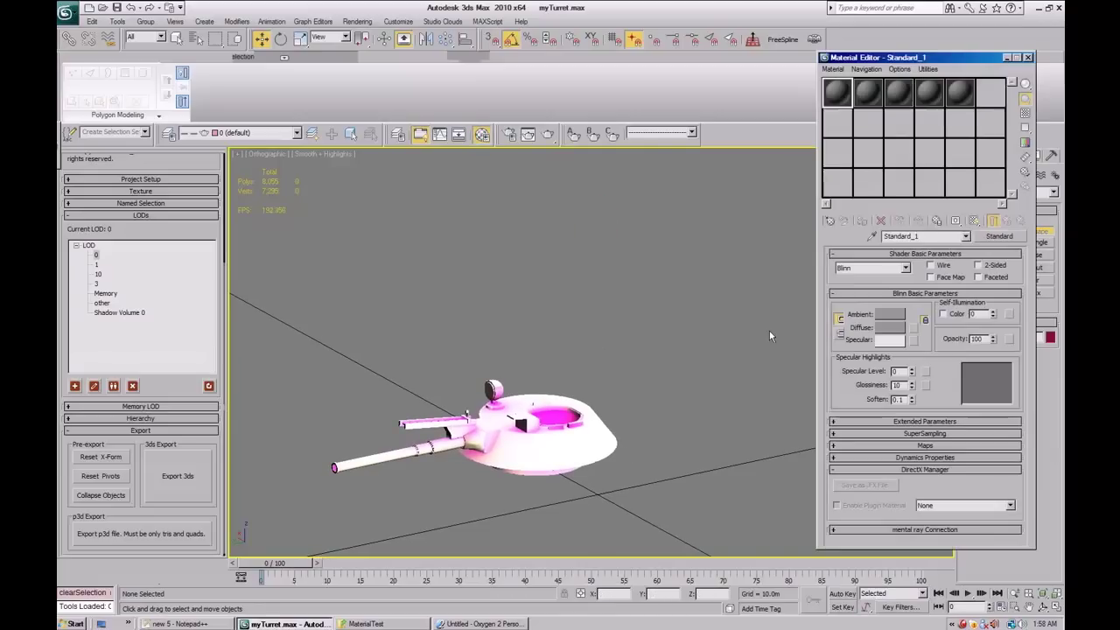
drag(872, 62, 835, 80)
middle_drag(712, 375, 597, 264)
scroll(570, 285, down, 2)
scroll(607, 307, down, 1)
scroll(597, 265, up, 2)
drag(613, 402, 279, 222)
middle_drag(534, 305, 564, 358)
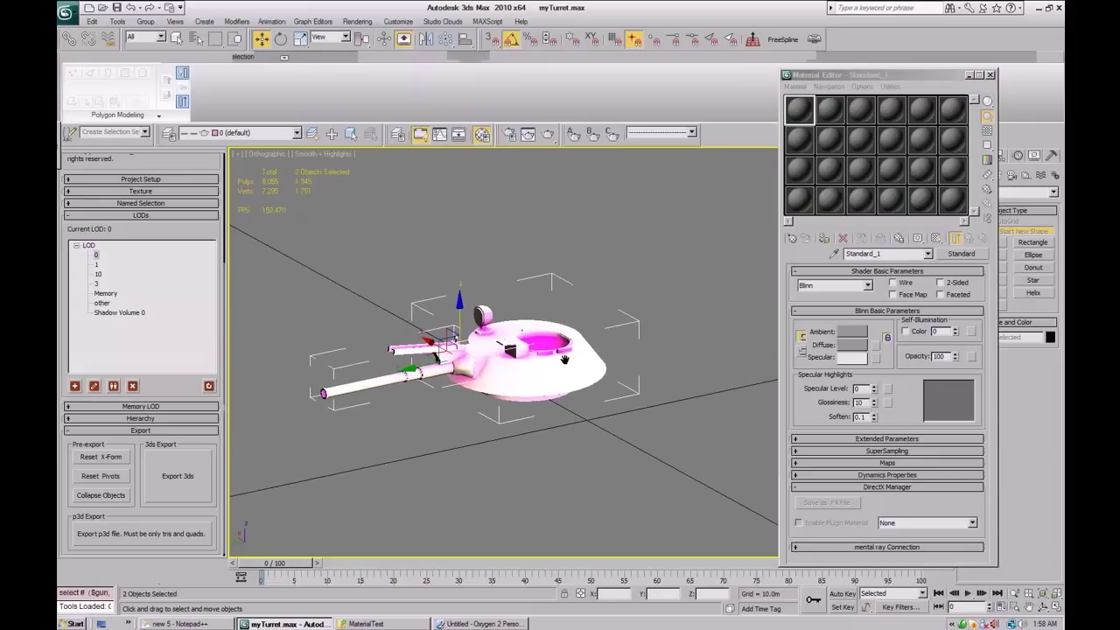
Change the Standard_1 material's type to DirectX Shader, discarding the old material.
click(960, 253)
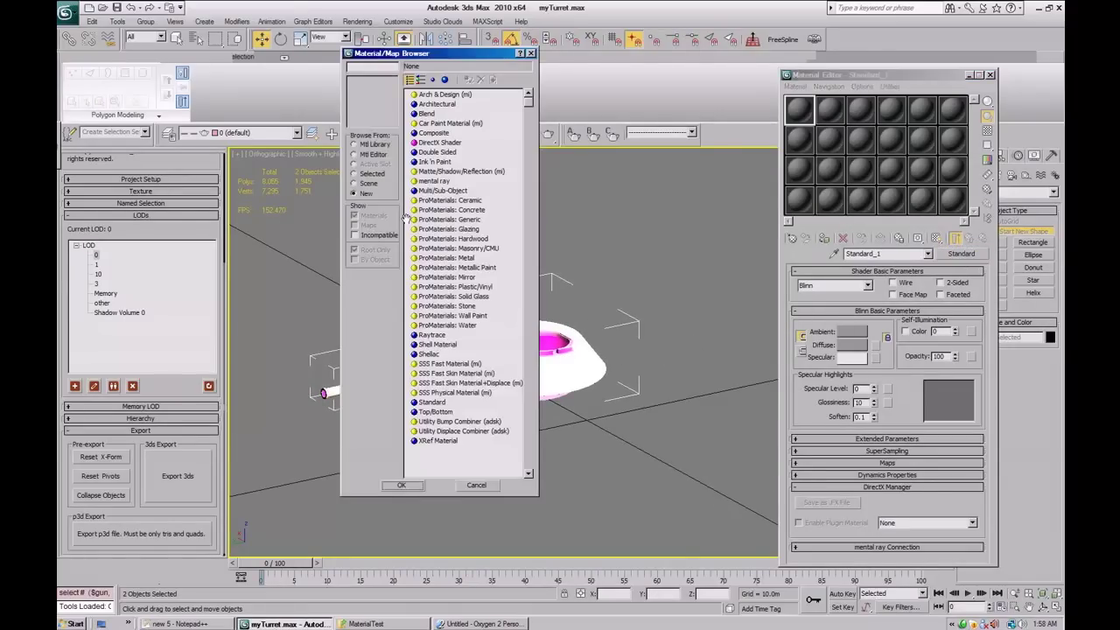
click(440, 142)
click(401, 484)
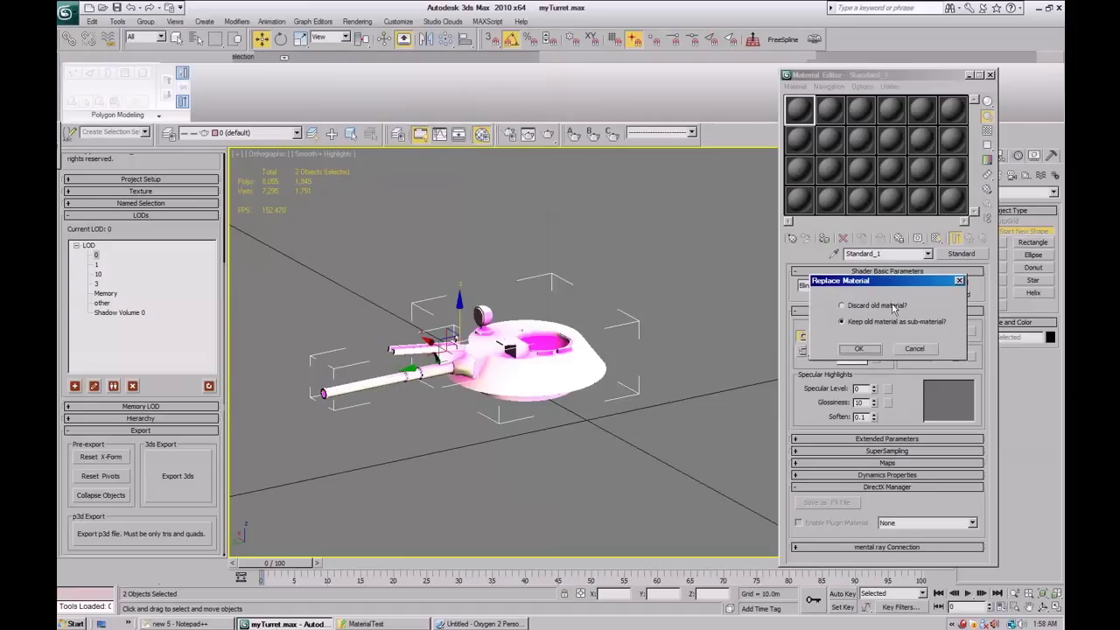
click(871, 306)
click(859, 349)
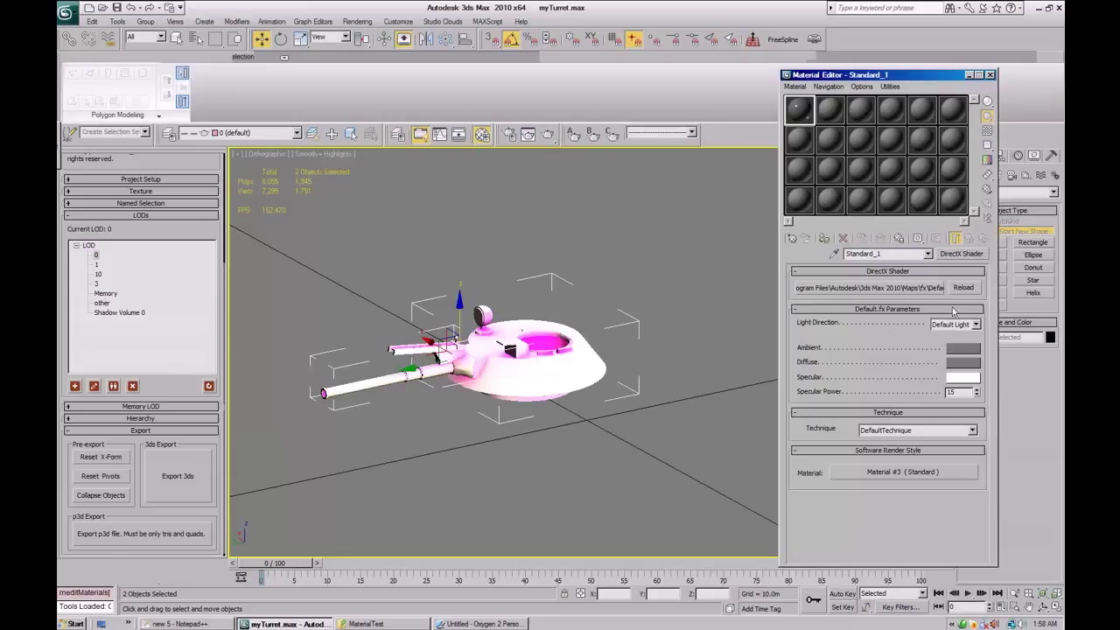
Load superShader.FX from the ArmAToolBox shaders folder as the material's effect file.
click(888, 334)
click(886, 287)
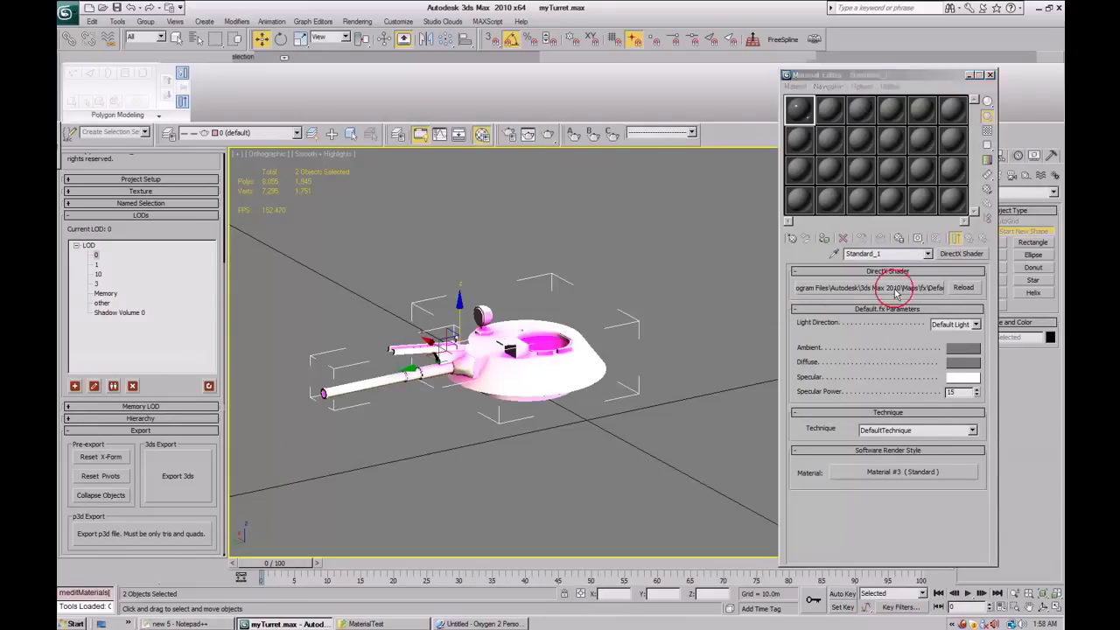
click(227, 25)
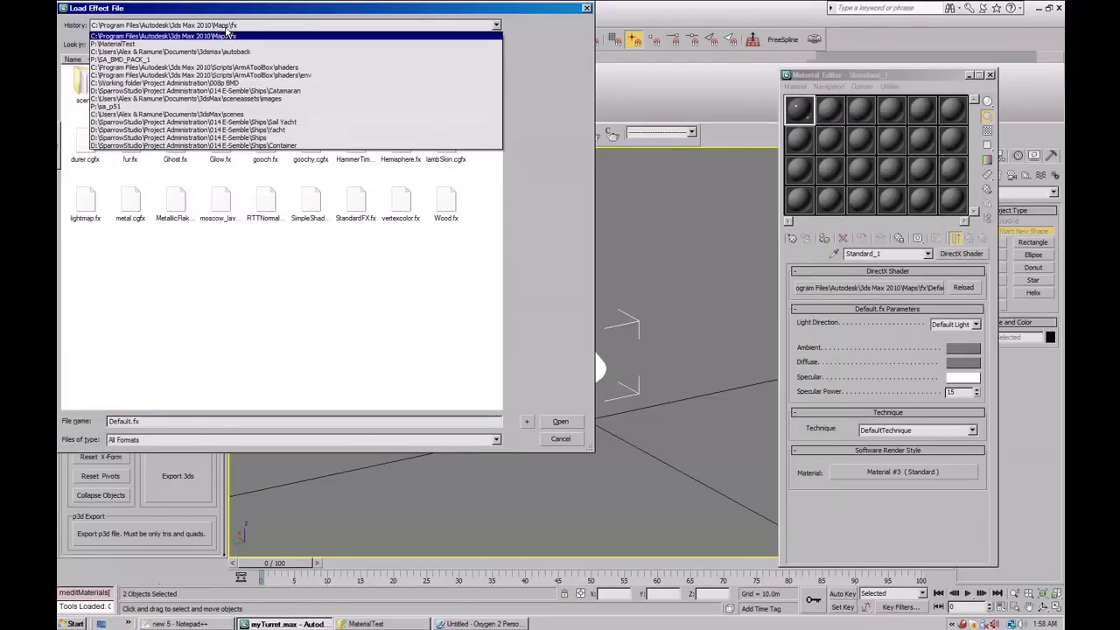
click(185, 67)
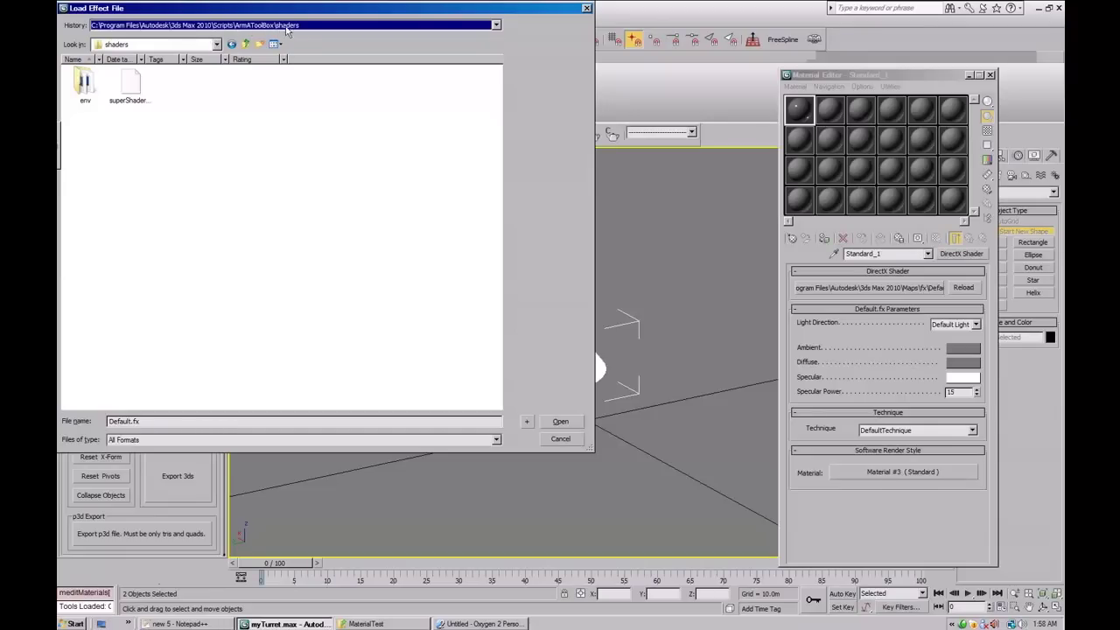
click(246, 43)
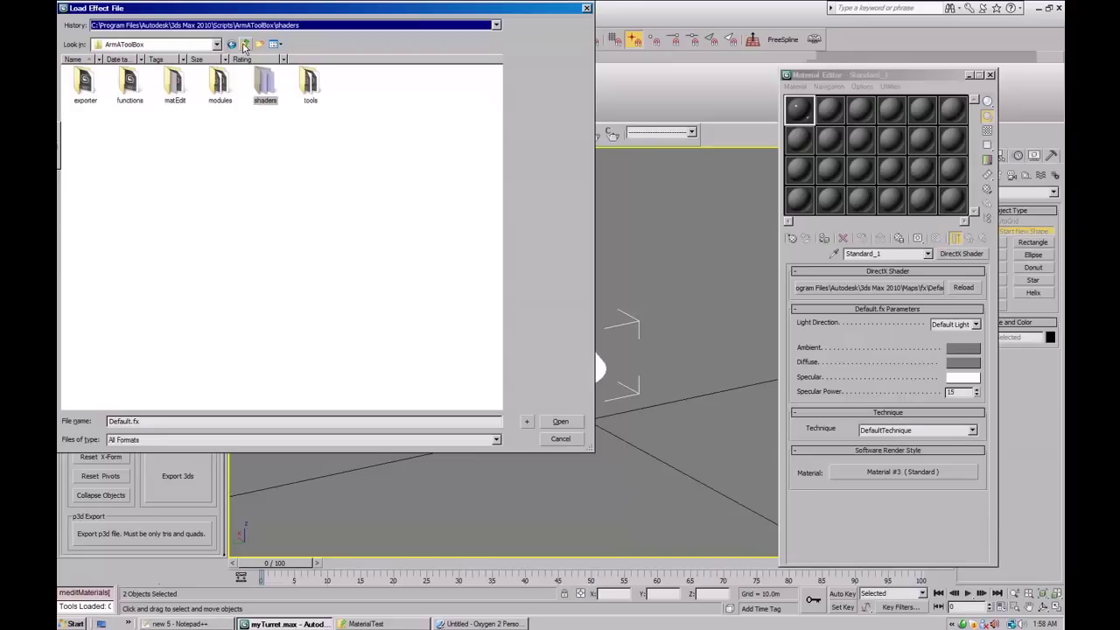
double_click(268, 87)
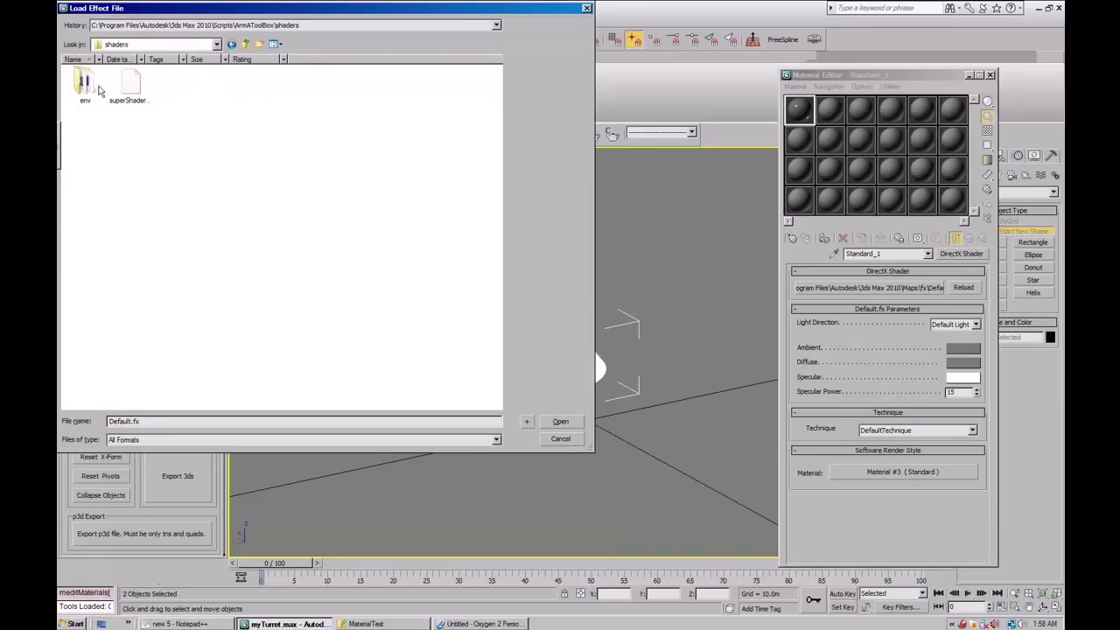
click(133, 84)
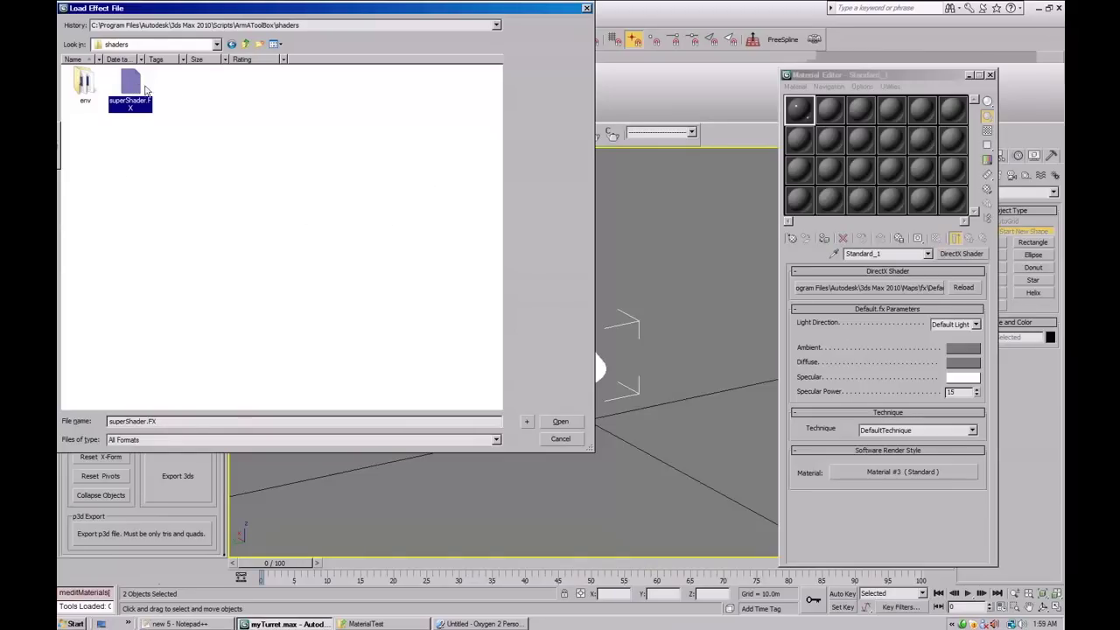
click(561, 420)
Examine the superShader.FX parameters, including its map slots, Fresnel settings and light settings.
alt+middle_drag(645, 382, 624, 354)
drag(860, 438, 828, 395)
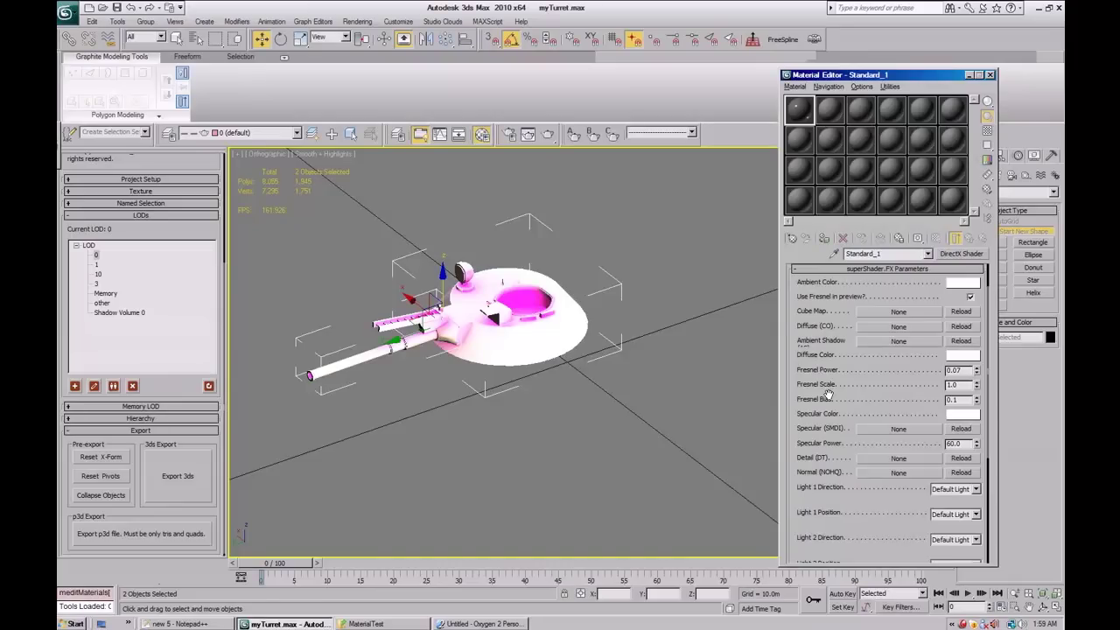
middle_drag(420, 321, 529, 385)
scroll(529, 386, up, 2)
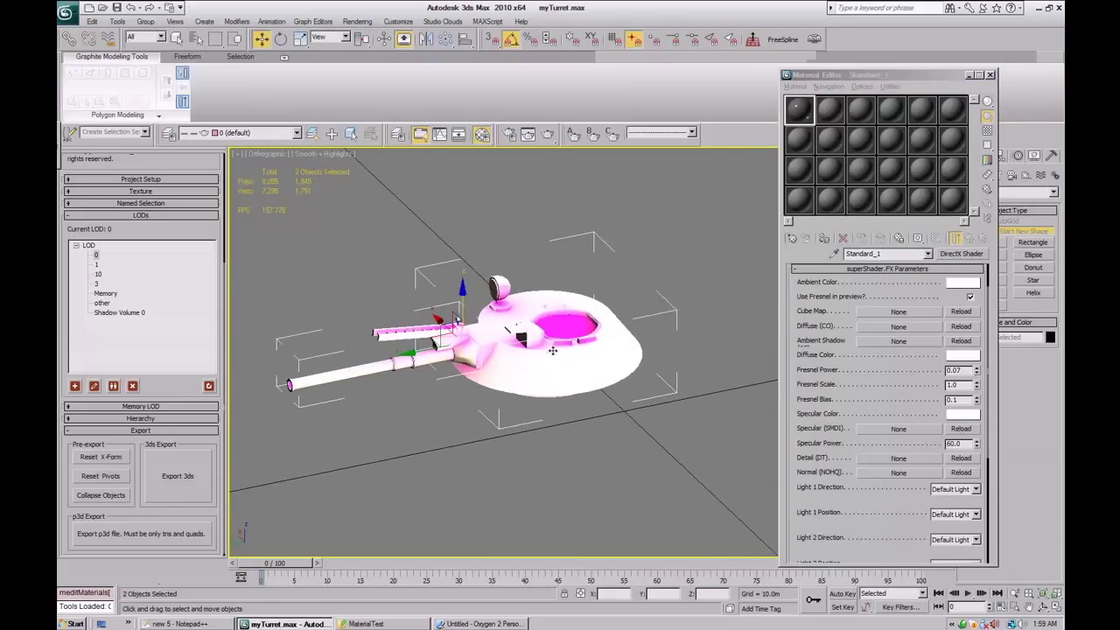
middle_drag(552, 350, 509, 386)
drag(808, 422, 837, 440)
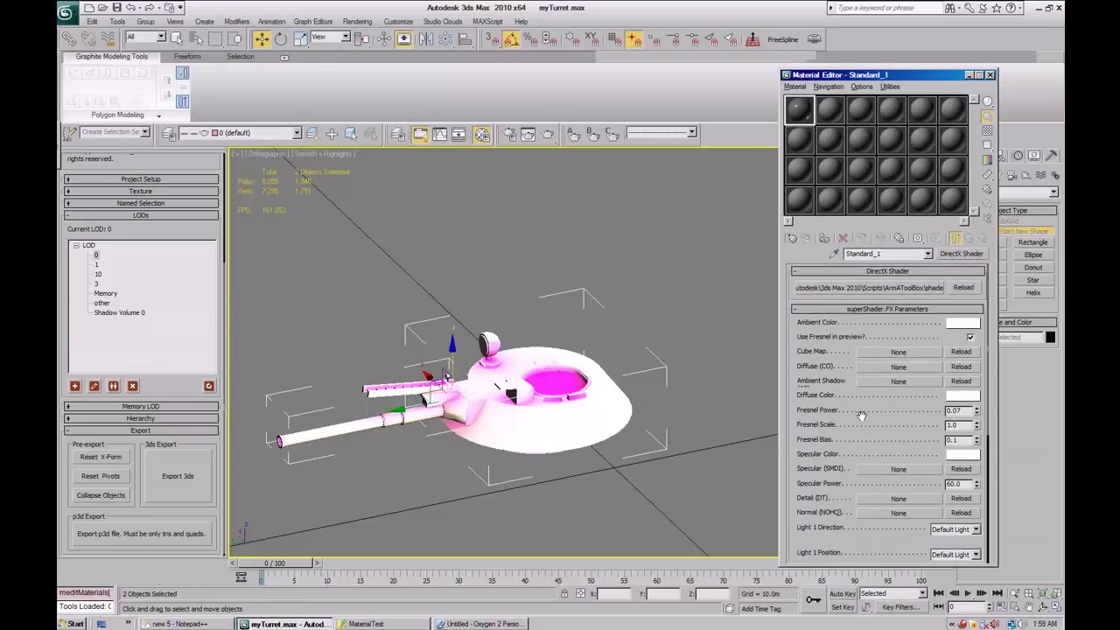
scroll(862, 415, down, 2)
scroll(860, 470, down, 3)
drag(861, 455, 851, 525)
drag(829, 385, 826, 467)
Assign OutputCube.dds from the shaders' env folder as the shader's Cube Map.
click(898, 352)
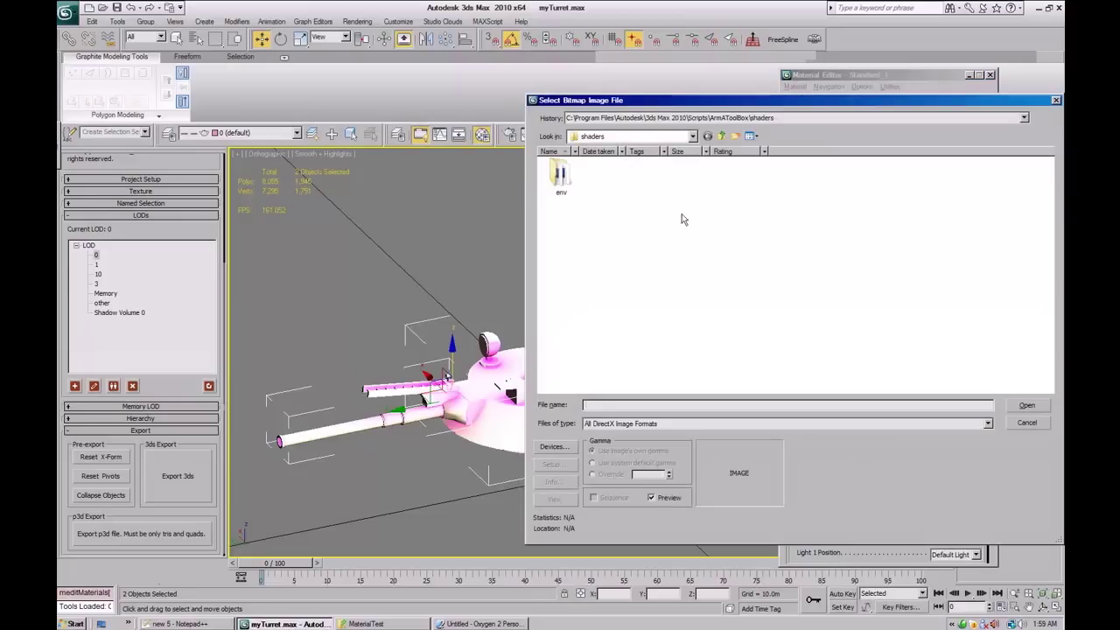
click(561, 173)
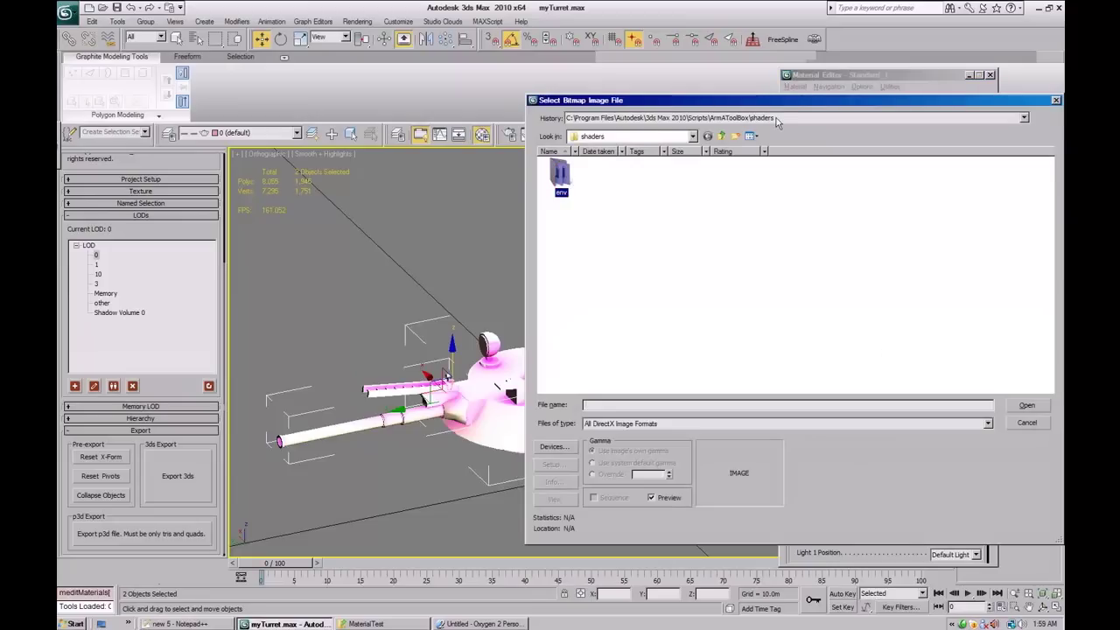
double_click(567, 175)
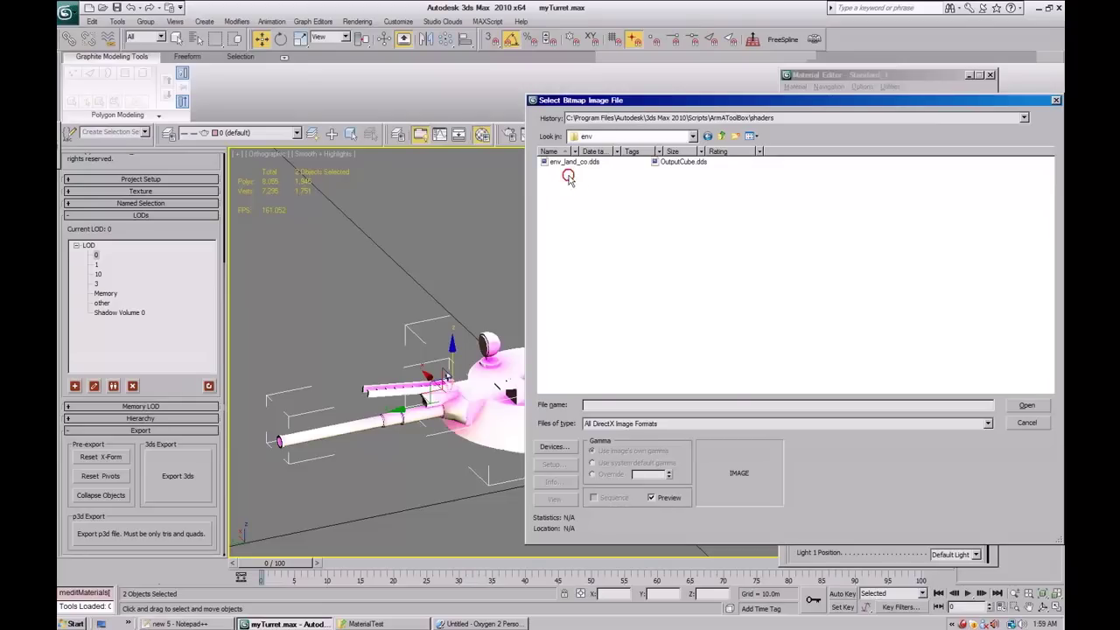
click(674, 163)
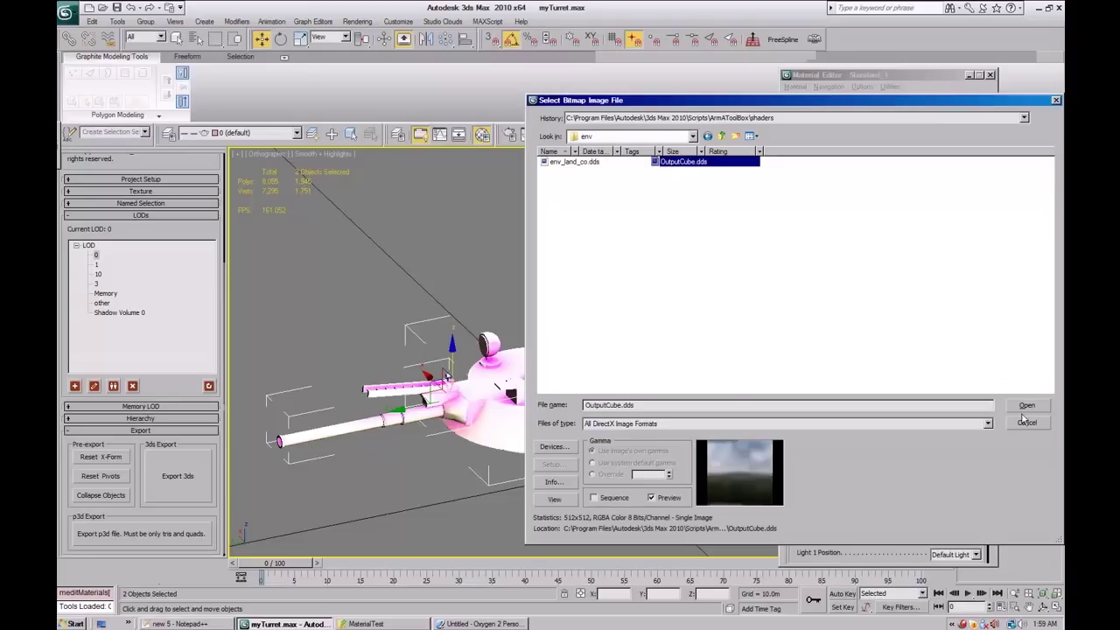
click(1026, 406)
middle_drag(571, 329, 611, 305)
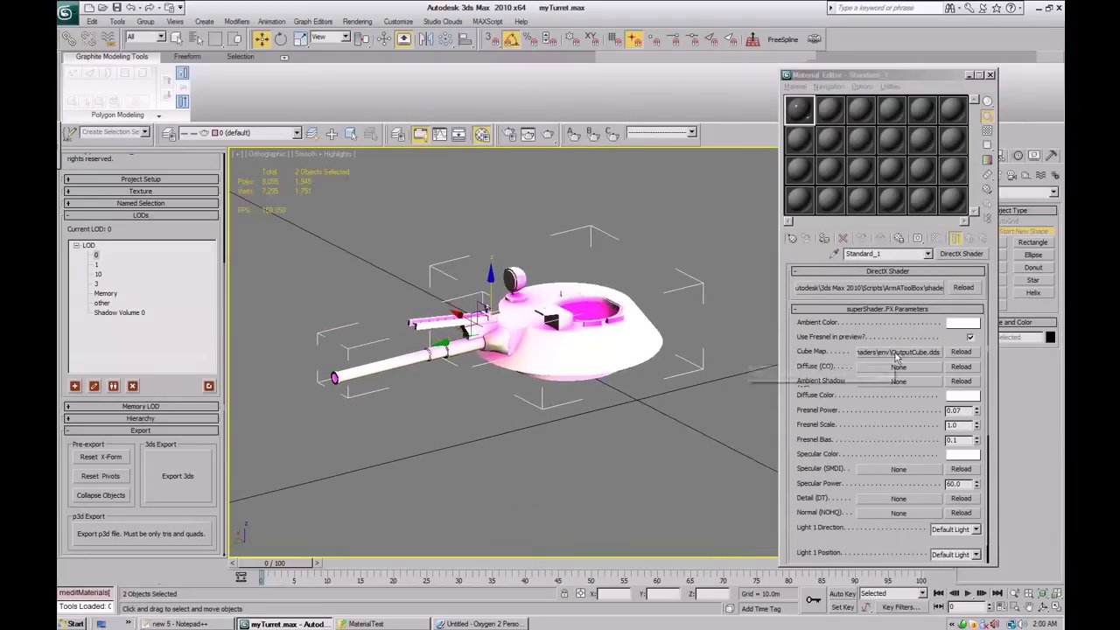
mouse_move(584, 327)
alt+middle_down()
mouse_move(522, 343)
mouse_move(576, 319)
alt+middle_up()
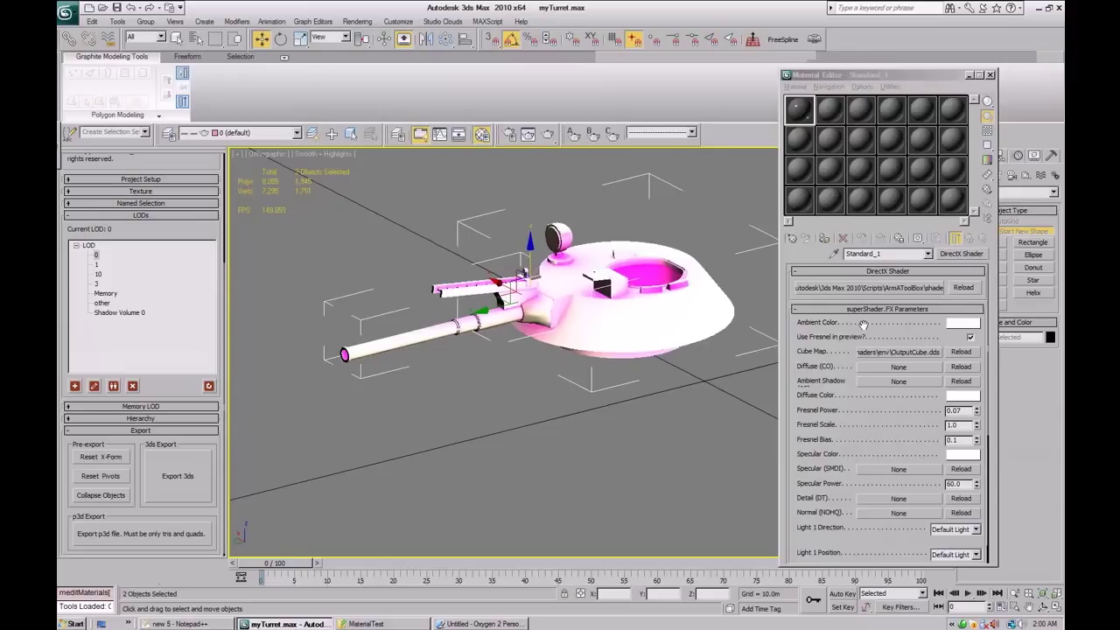
Assign sa_bmd1_03_co.tga from P:\MaterialTest as the shader's Diffuse (CO) map.
click(898, 368)
click(721, 119)
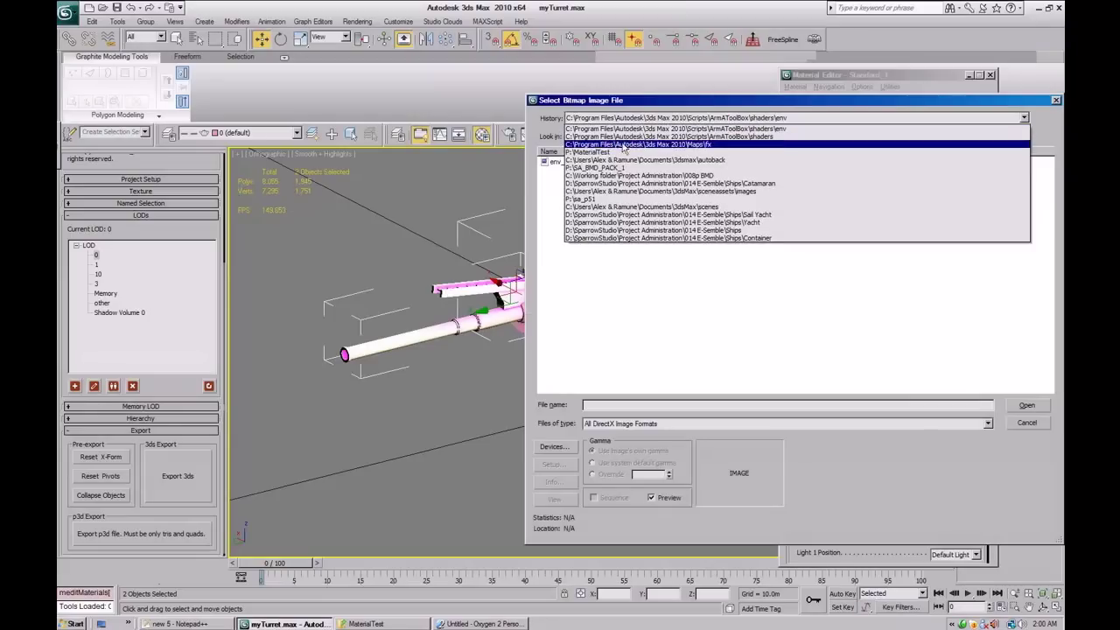
click(682, 148)
click(651, 175)
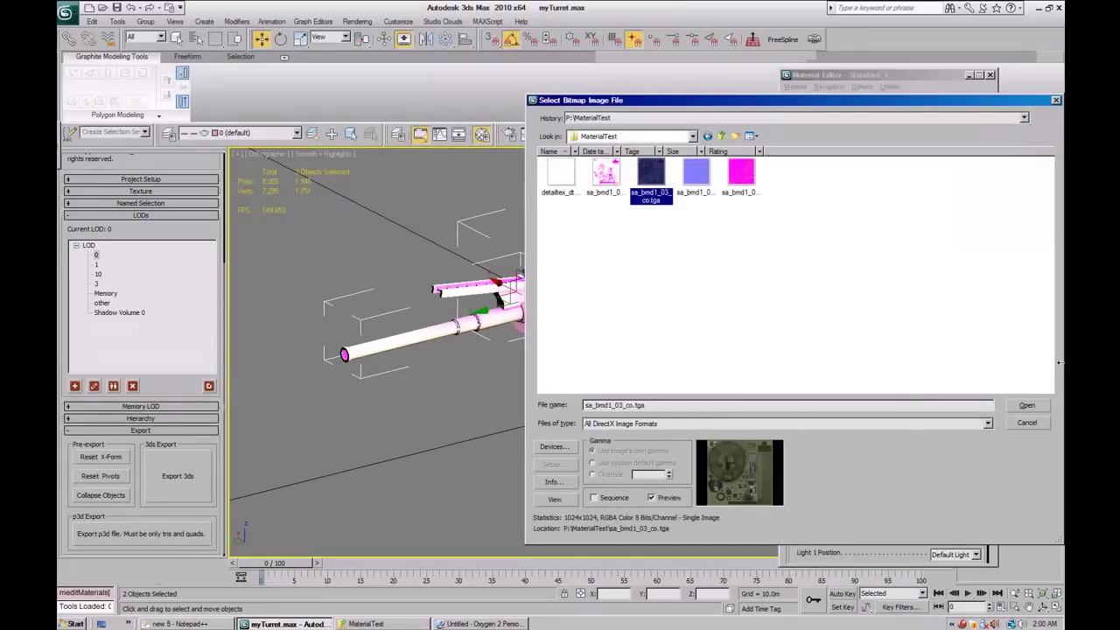
click(1027, 405)
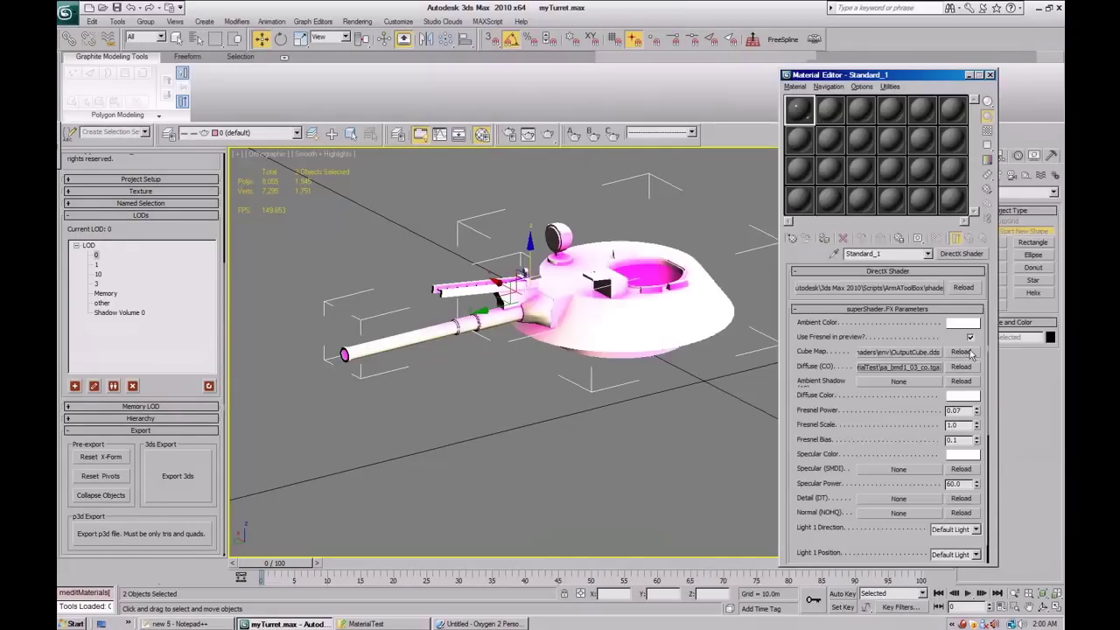
Assign sa_bmd1_03_as.tga from the MaterialTest folder as the Ambient Shadow map.
click(881, 384)
click(741, 175)
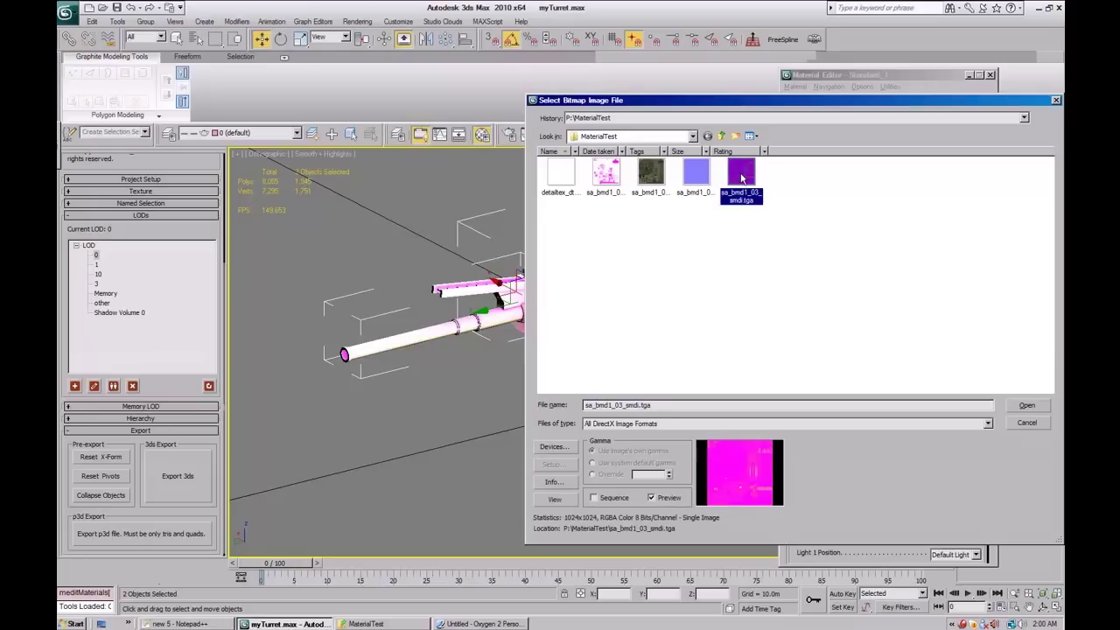
click(604, 175)
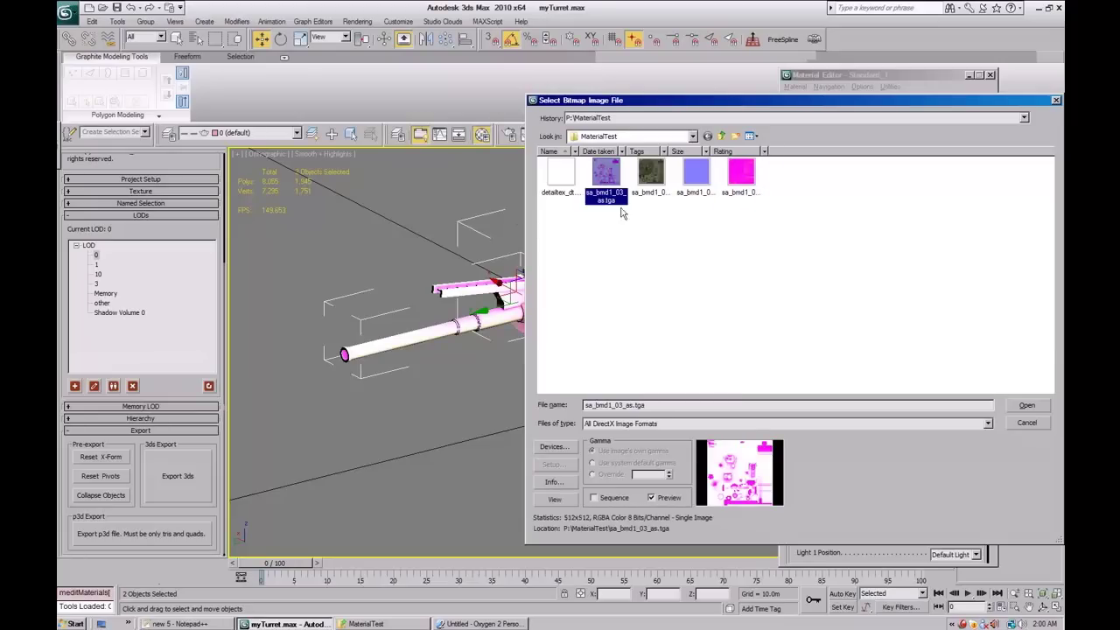
double_click(605, 194)
Assign sa_bmd1_03_smdi.tga from the MaterialTest folder as the Specular (SMDI) map.
drag(874, 412, 897, 340)
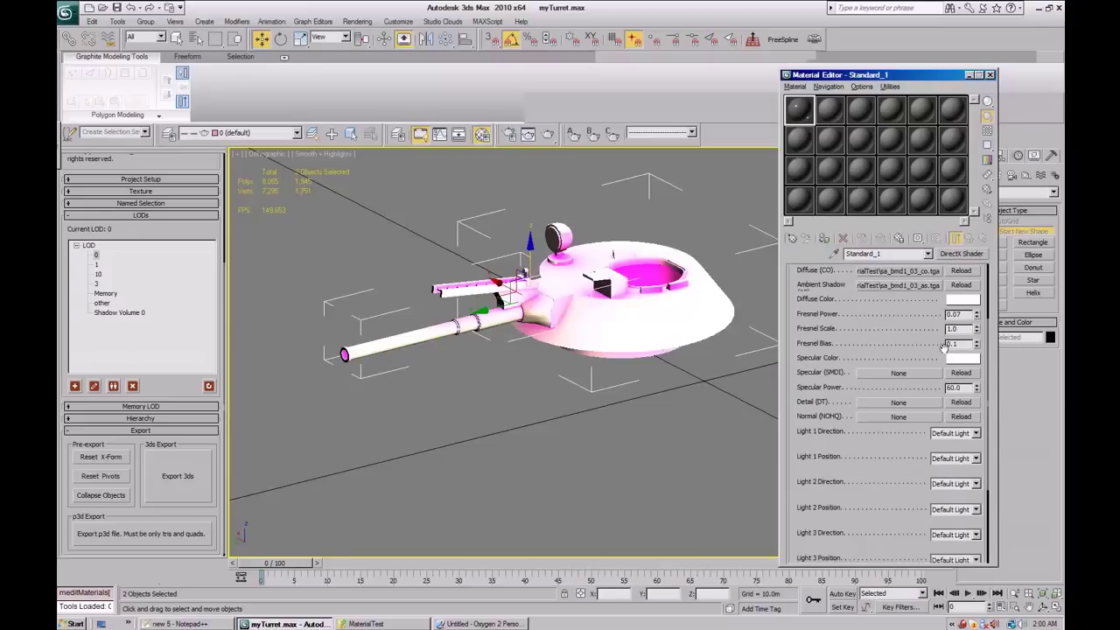
drag(912, 344, 909, 319)
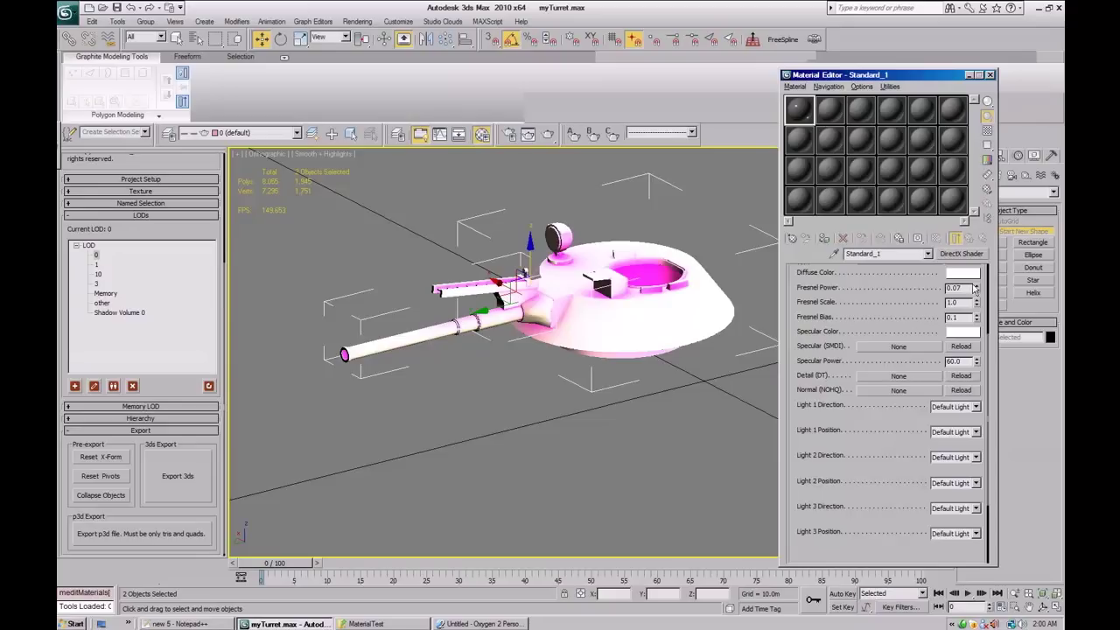
drag(908, 328, 847, 286)
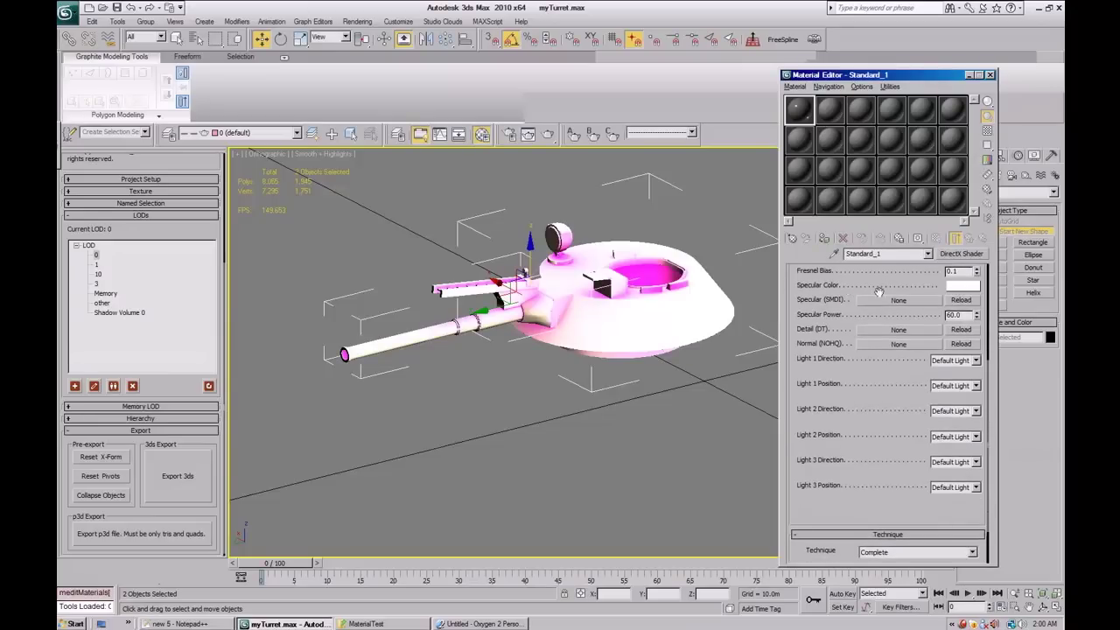
drag(879, 304, 879, 290)
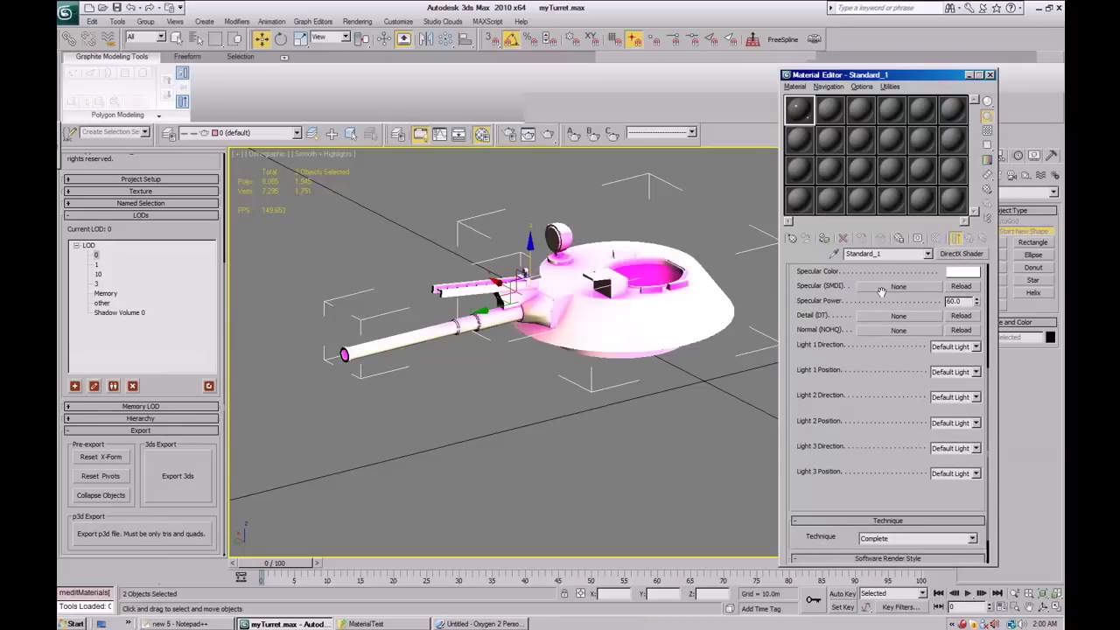
click(879, 290)
double_click(748, 175)
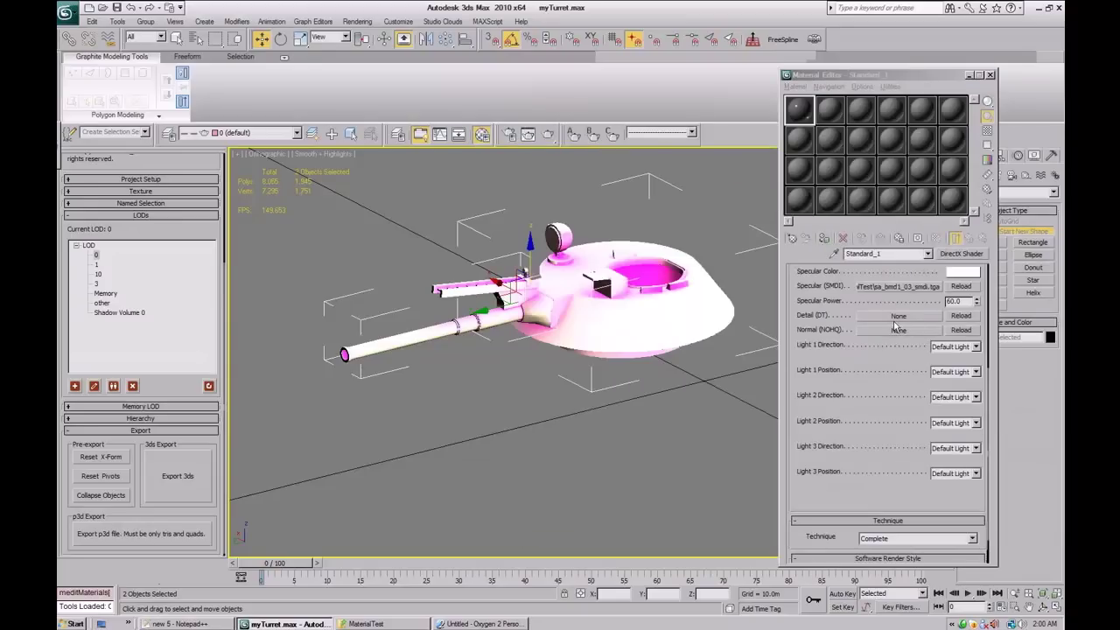
Assign detailtex_dt.tga as the shader's Detail (DT) map and sa_bmd1_03_nohq.tga as its Normal (NOHQ) map.
click(896, 317)
double_click(555, 175)
click(898, 331)
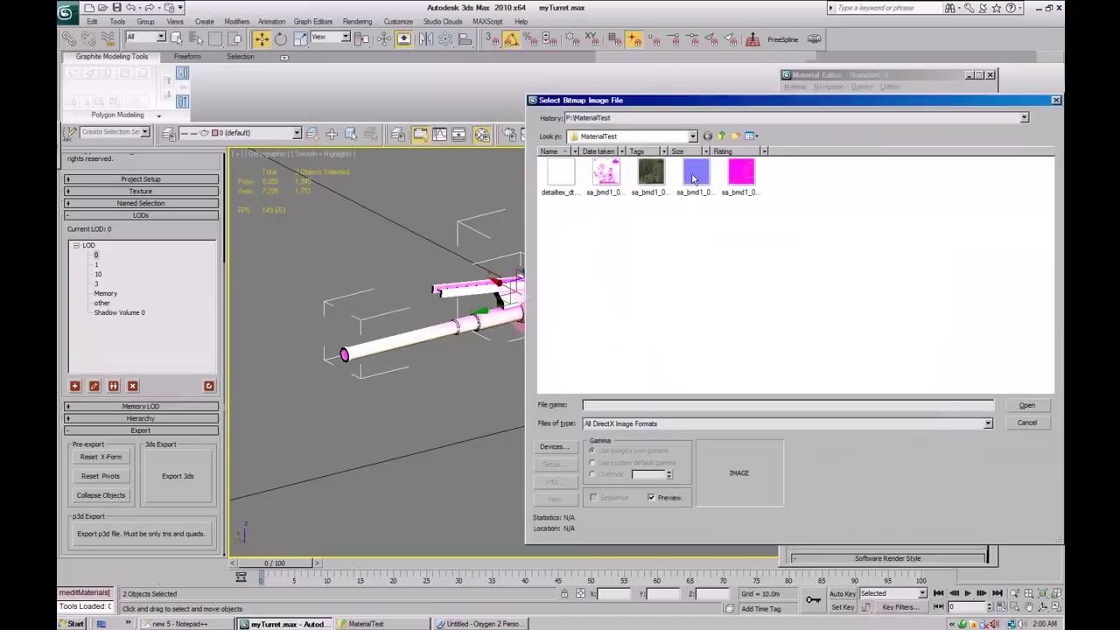
double_click(695, 175)
drag(883, 357, 853, 524)
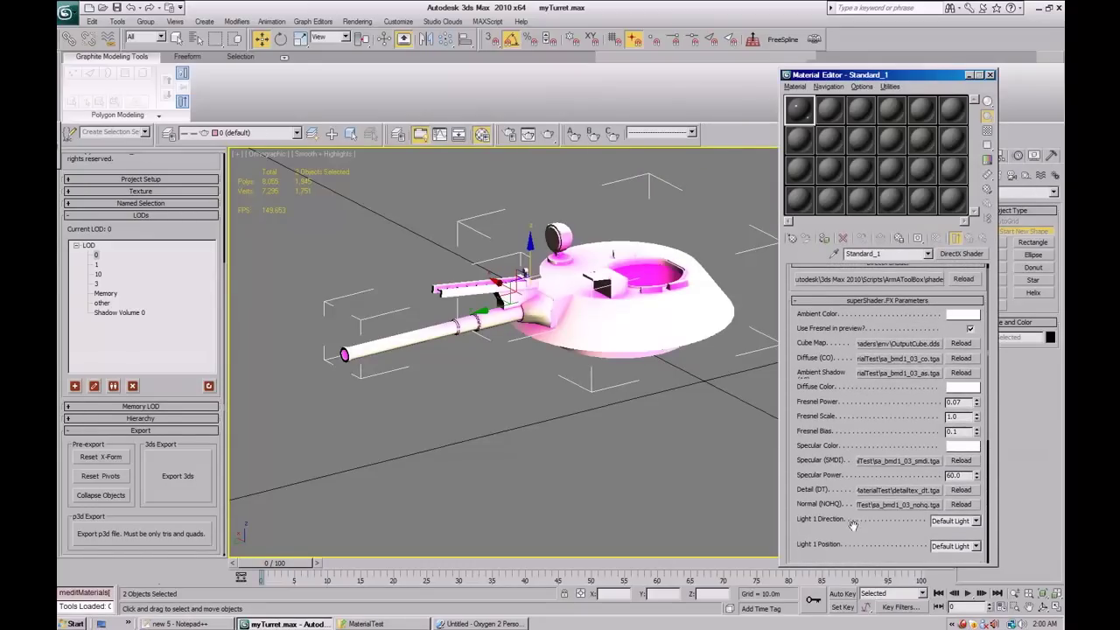
Set the shader's Light 1 Direction and Light 1 Position to the key light.
drag(845, 458, 829, 246)
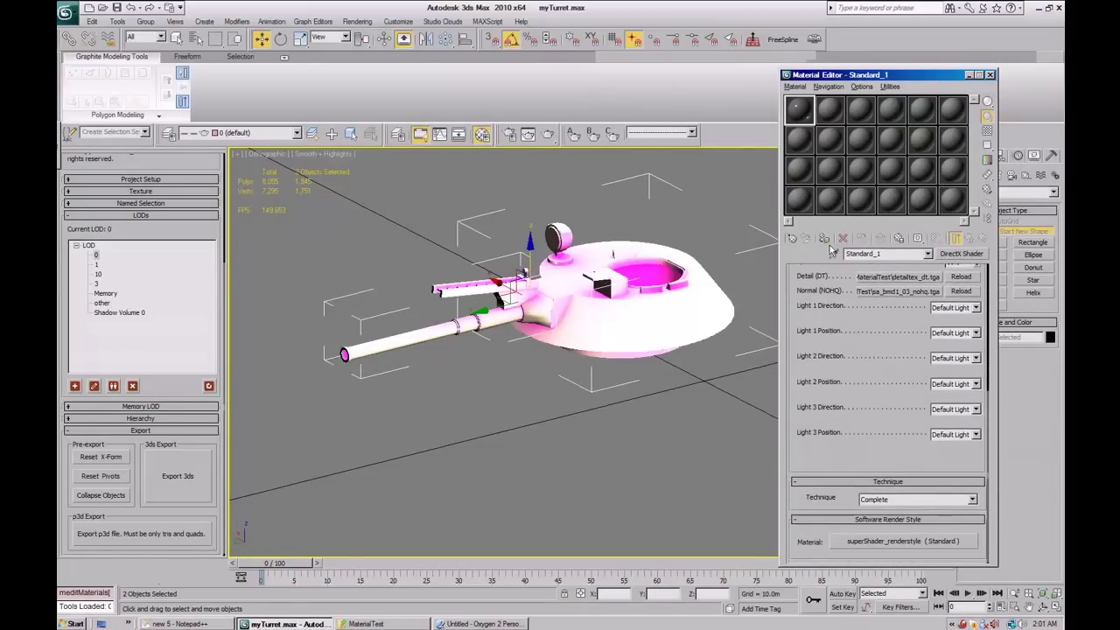
click(976, 308)
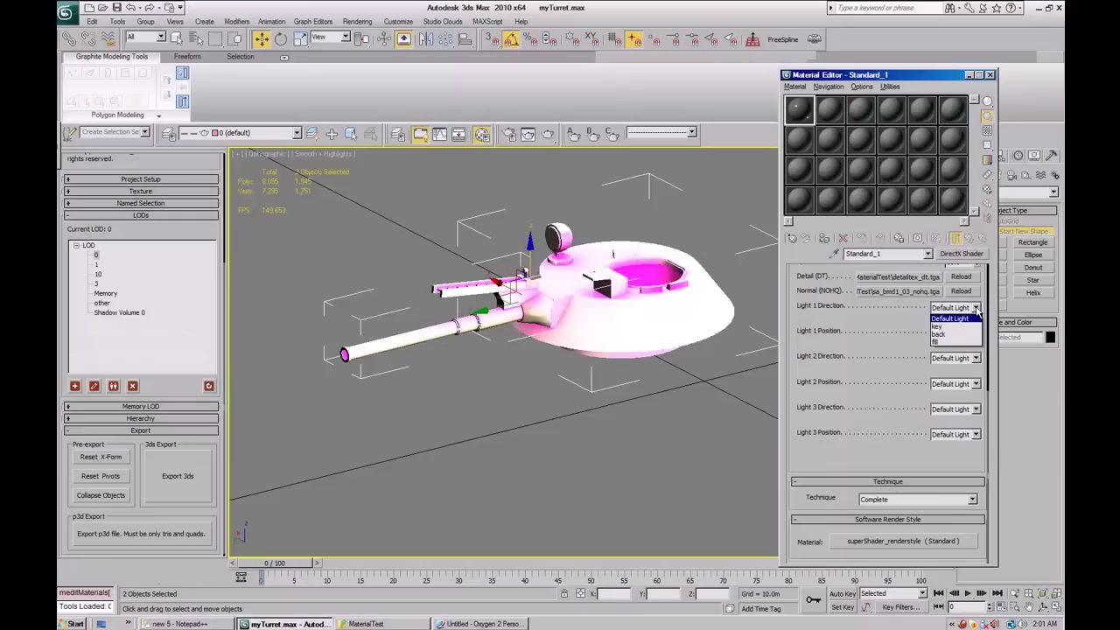
click(952, 325)
click(954, 332)
click(952, 351)
Set the shader's Light 2 Direction and Light 2 Position to the fill light.
click(952, 357)
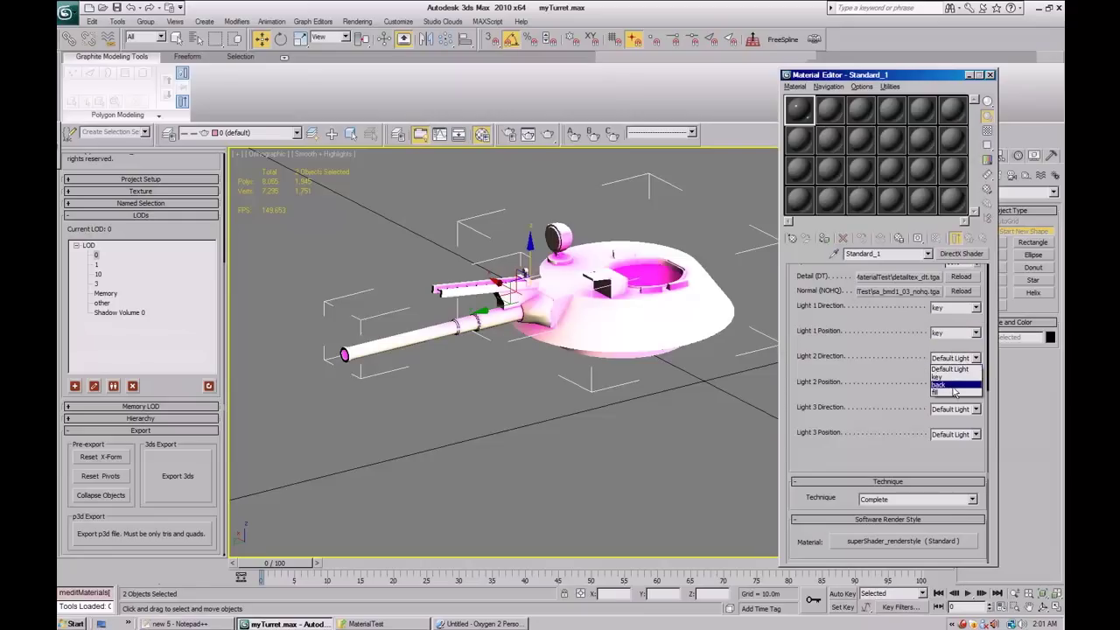
click(942, 392)
click(953, 383)
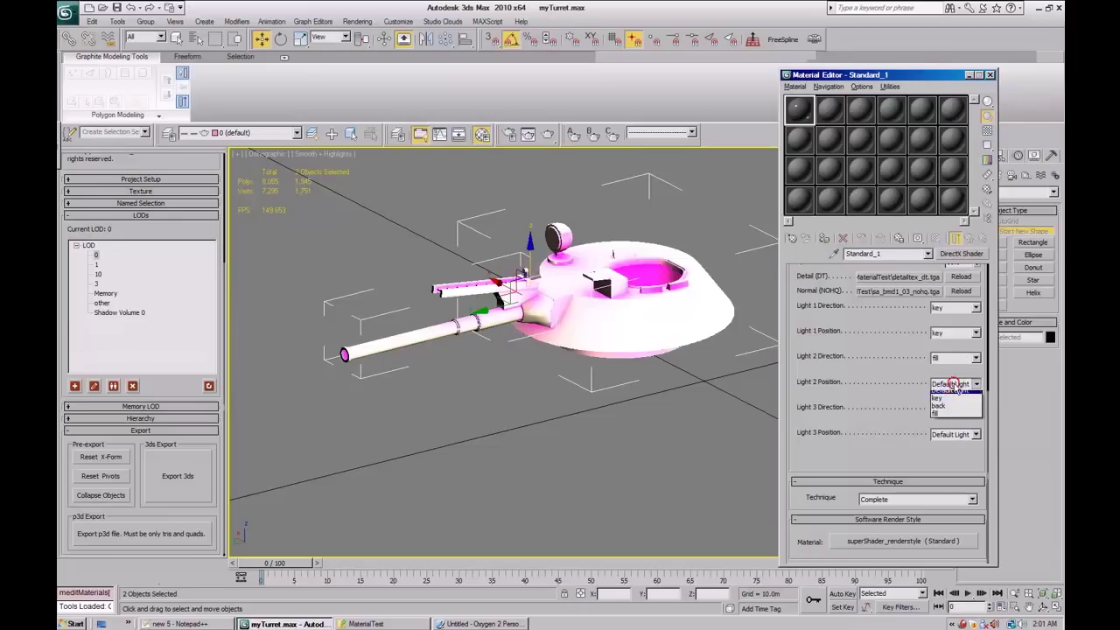
click(945, 421)
Set the shader's Light 3 Direction and Light 3 Position to the back light.
click(952, 408)
click(943, 435)
click(945, 435)
click(950, 461)
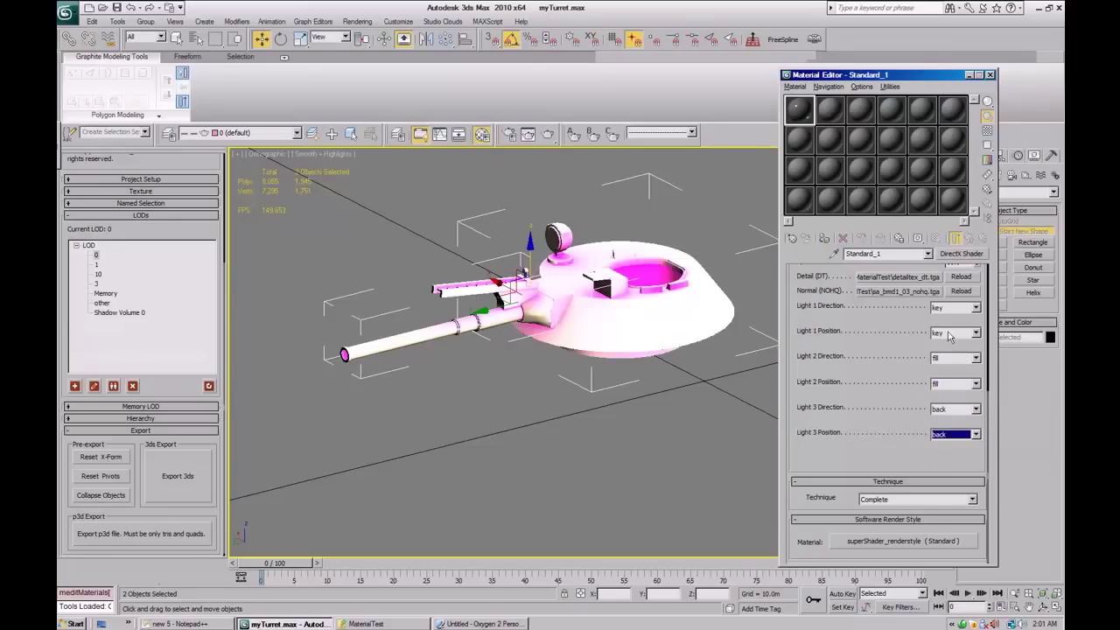
Assign the Standard_1 DirectX material to the two selected turret objects.
scroll(881, 329, up, 5)
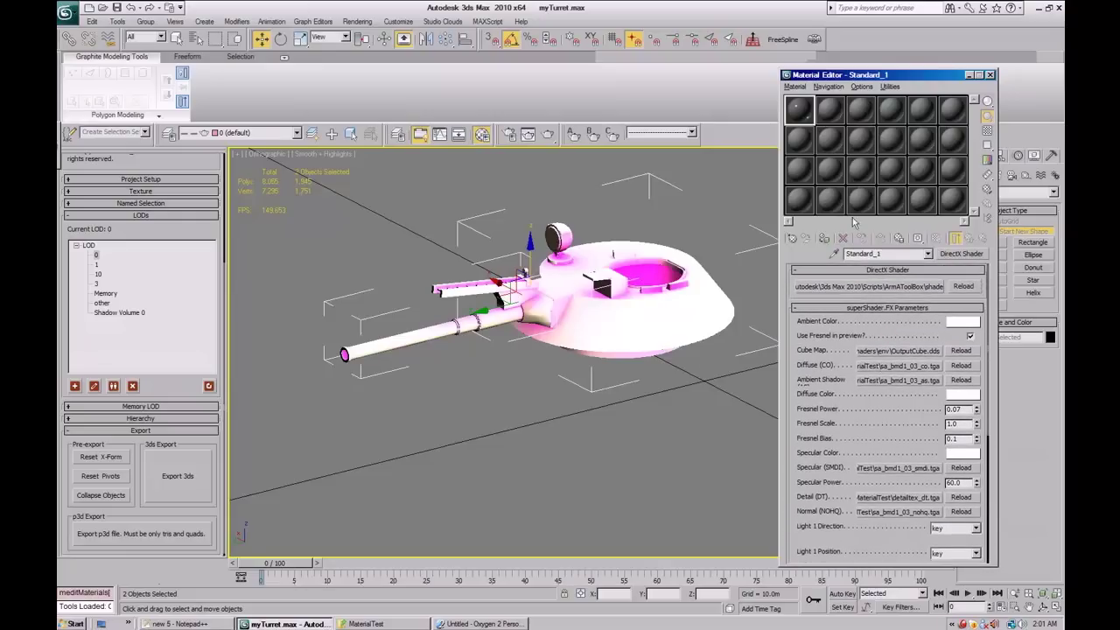
middle_drag(673, 242, 646, 316)
scroll(647, 315, down, 1)
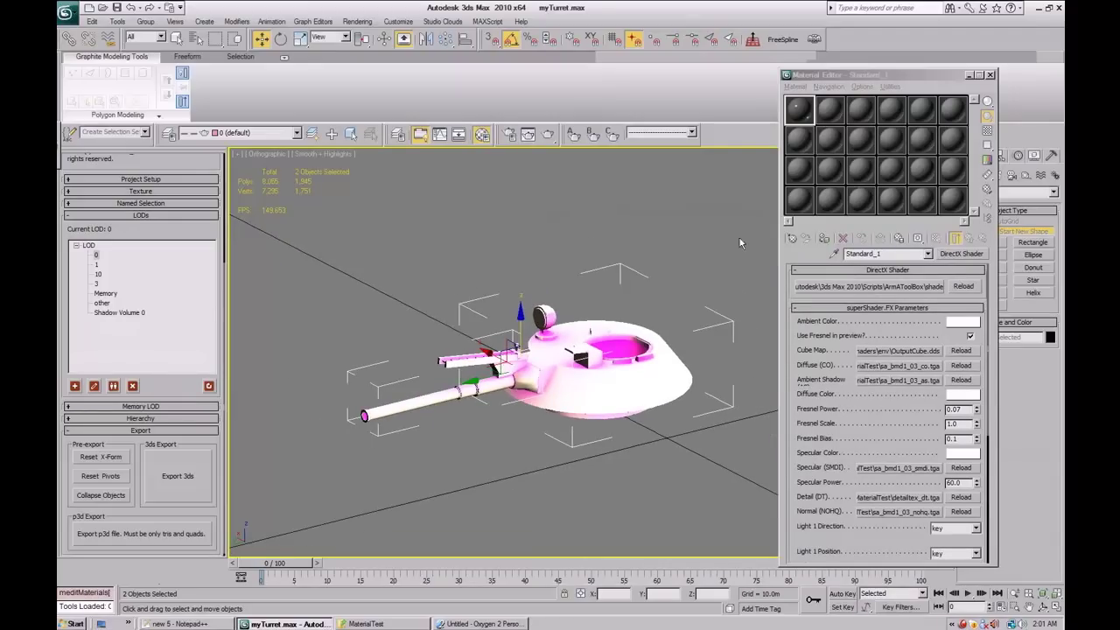
click(824, 238)
mouse_move(655, 322)
alt+middle_down()
mouse_move(418, 335)
mouse_move(639, 282)
mouse_move(608, 379)
mouse_move(569, 372)
mouse_move(636, 396)
mouse_move(590, 390)
mouse_move(507, 404)
alt+middle_up()
Set Fresnel Power to 0.0, Fresnel Scale to 0.83 and Fresnel Bias to 0.24, and turn off Fresnel in the preview.
mouse_move(976, 438)
mouse_down()
mouse_move(974, 461)
mouse_move(977, 422)
mouse_up()
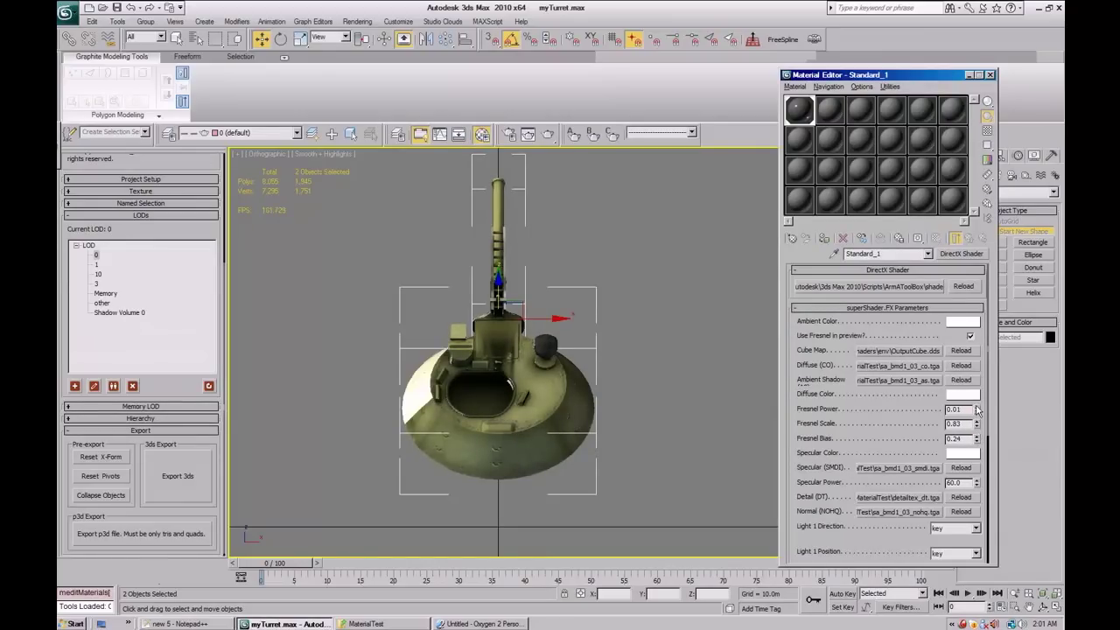
click(967, 336)
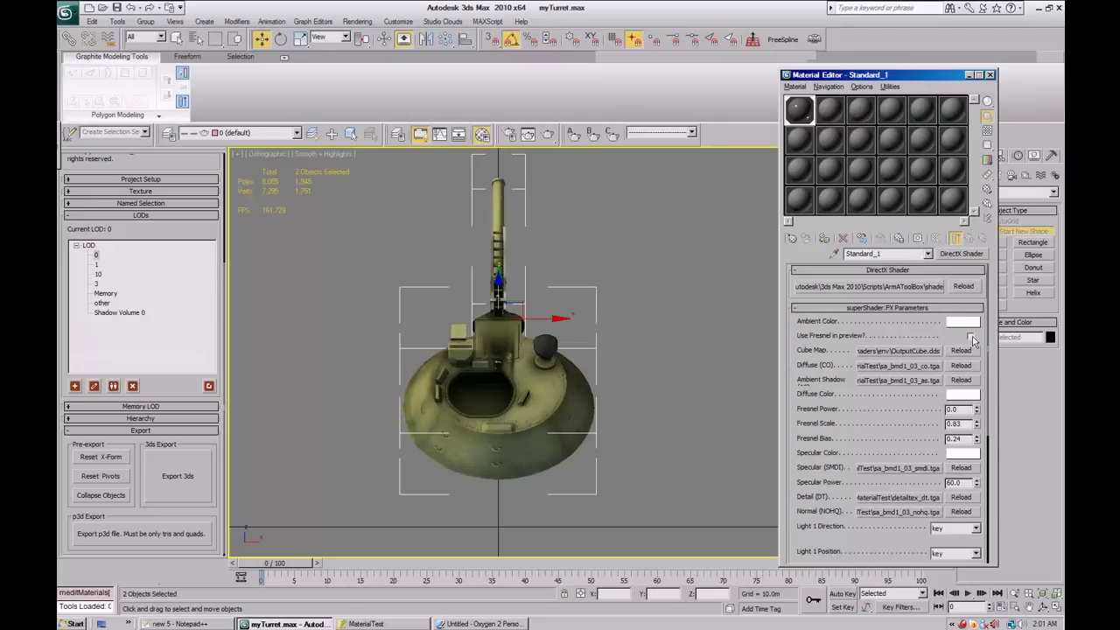
alt+middle_drag(440, 354, 468, 380)
scroll(550, 376, up, 3)
scroll(550, 384, down, 1)
Set Fresnel Power and Fresnel Bias to 0.12 and turn Fresnel back on in the preview.
click(925, 408)
scroll(925, 408, down, 3)
click(977, 349)
mouse_move(976, 349)
mouse_down()
mouse_move(979, 333)
mouse_move(976, 366)
mouse_up()
click(970, 269)
mouse_move(601, 337)
alt+middle_down()
mouse_move(533, 367)
mouse_move(442, 375)
mouse_move(512, 369)
mouse_move(438, 385)
mouse_move(572, 361)
mouse_move(597, 342)
alt+middle_up()
alt+middle_drag(678, 330, 636, 303)
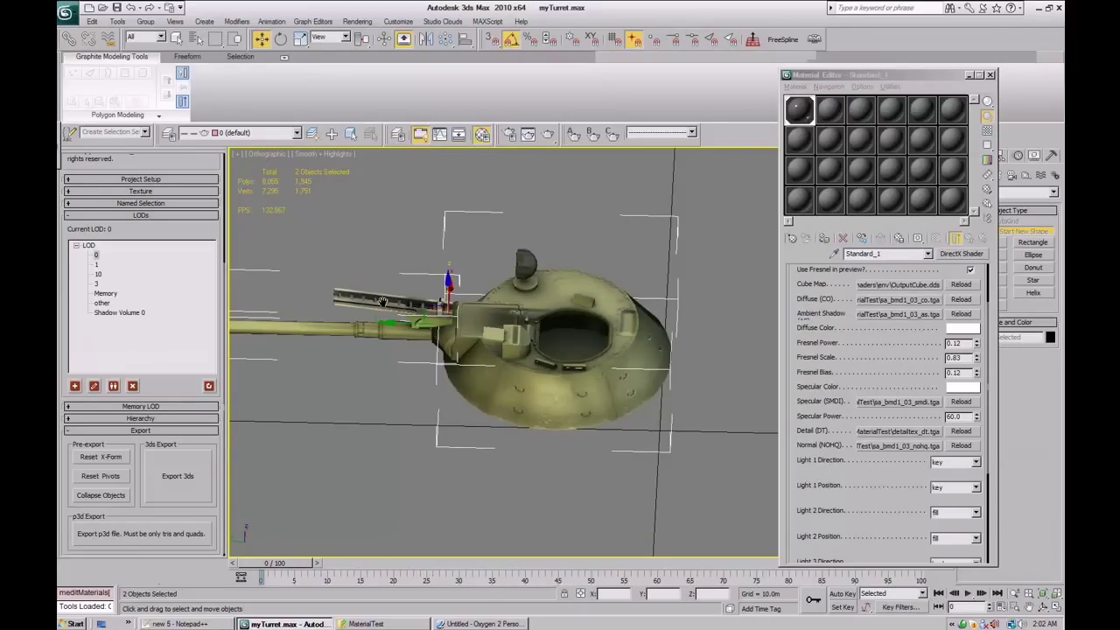
Switch the viewport to perspective and examine the textured turret alongside the shader's parameters.
key(p)
scroll(610, 427, down, 2)
middle_drag(610, 428, 560, 426)
scroll(538, 377, up, 3)
scroll(531, 413, down, 3)
scroll(541, 455, up, 2)
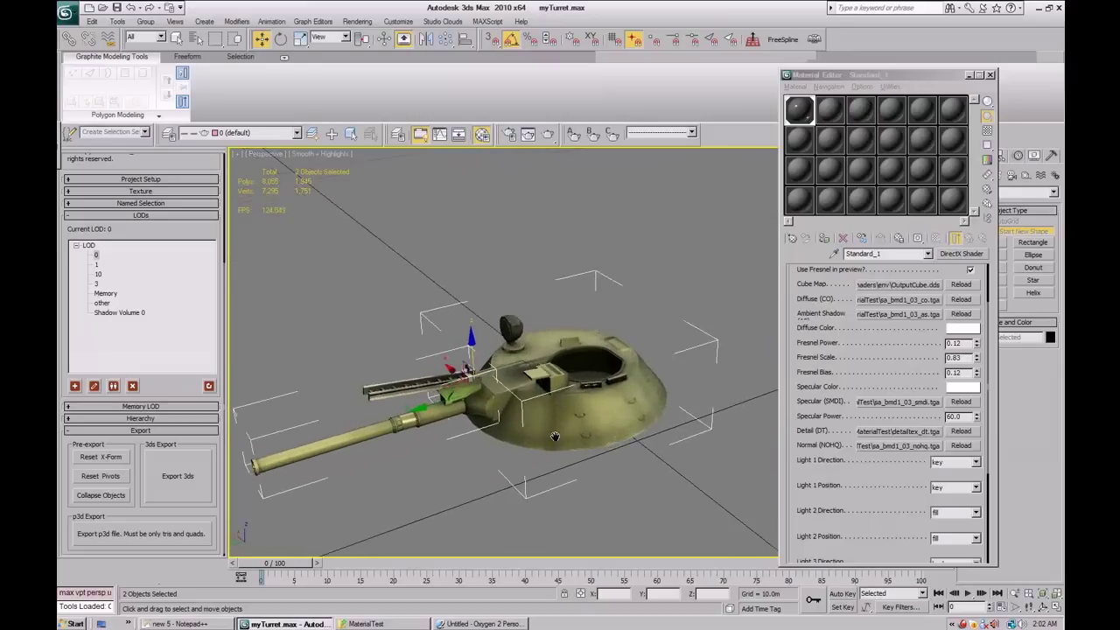
scroll(593, 470, up, 3)
alt+middle_drag(594, 470, 546, 411)
drag(842, 382, 816, 301)
scroll(815, 302, up, 4)
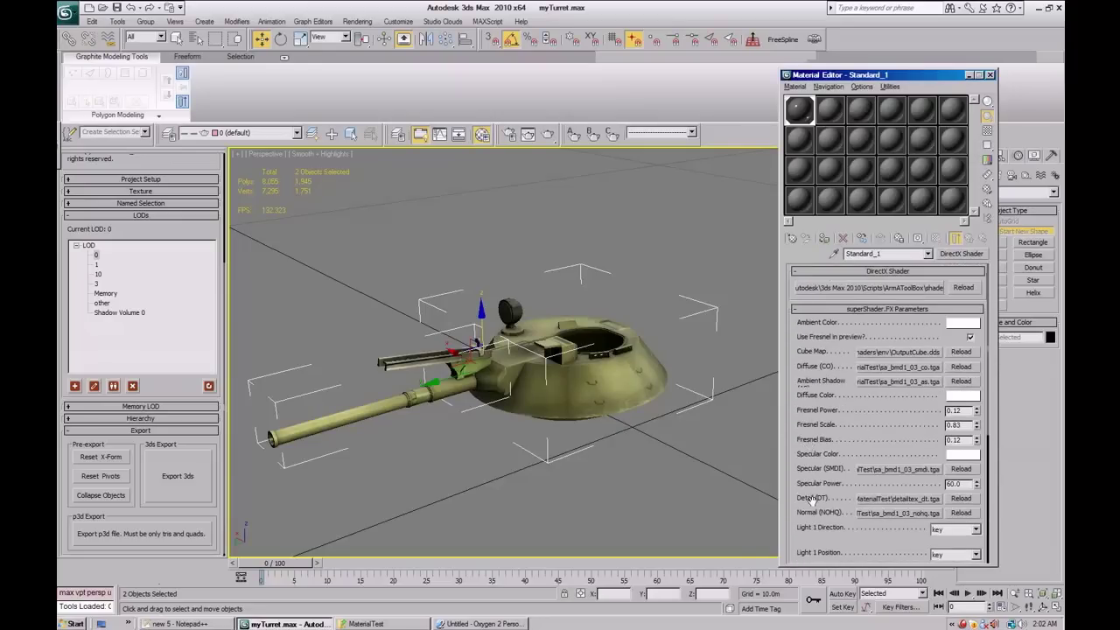
scroll(604, 442, down, 4)
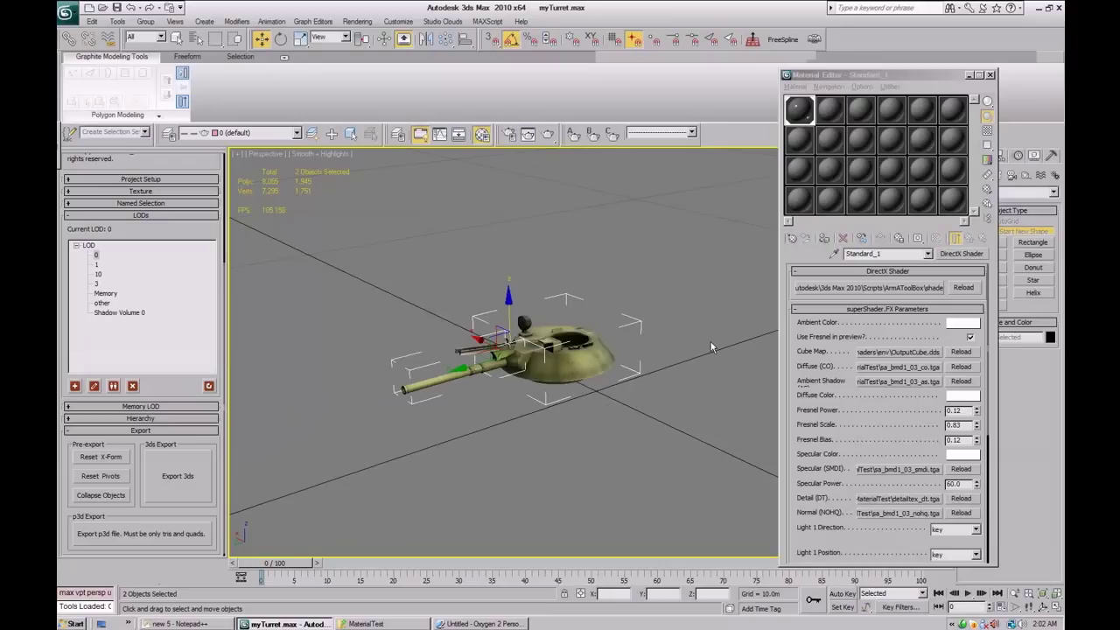
Rename the turret's DirectX Shader material to sa_bmd1_01.
click(835, 109)
click(808, 112)
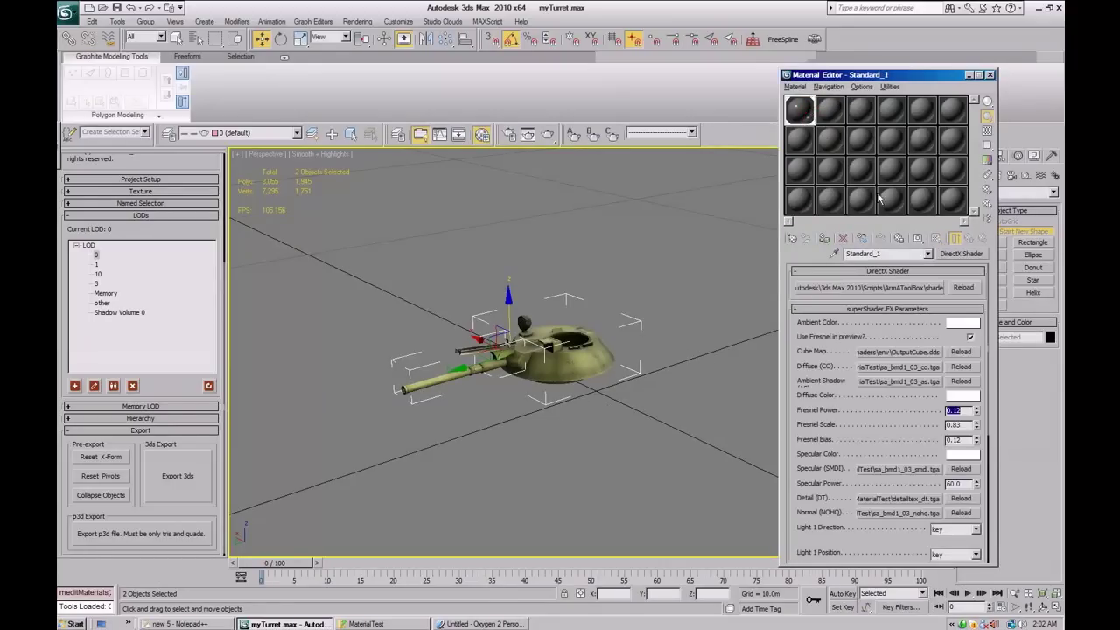
double_click(884, 254)
text(sa_bmd1_01)
middle_drag(689, 268, 676, 264)
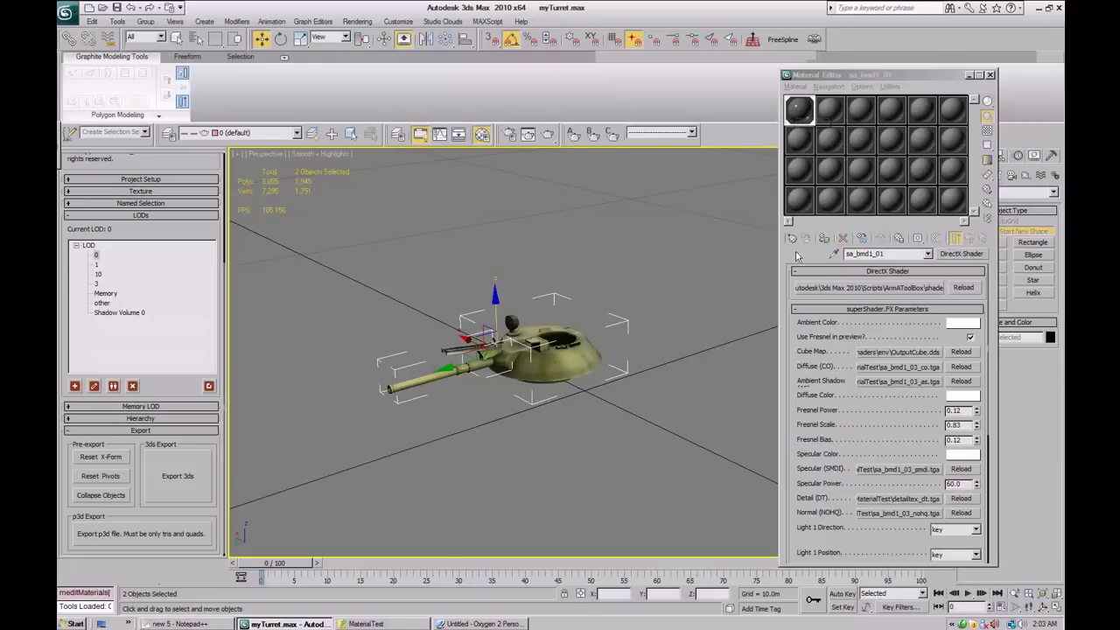
click(866, 254)
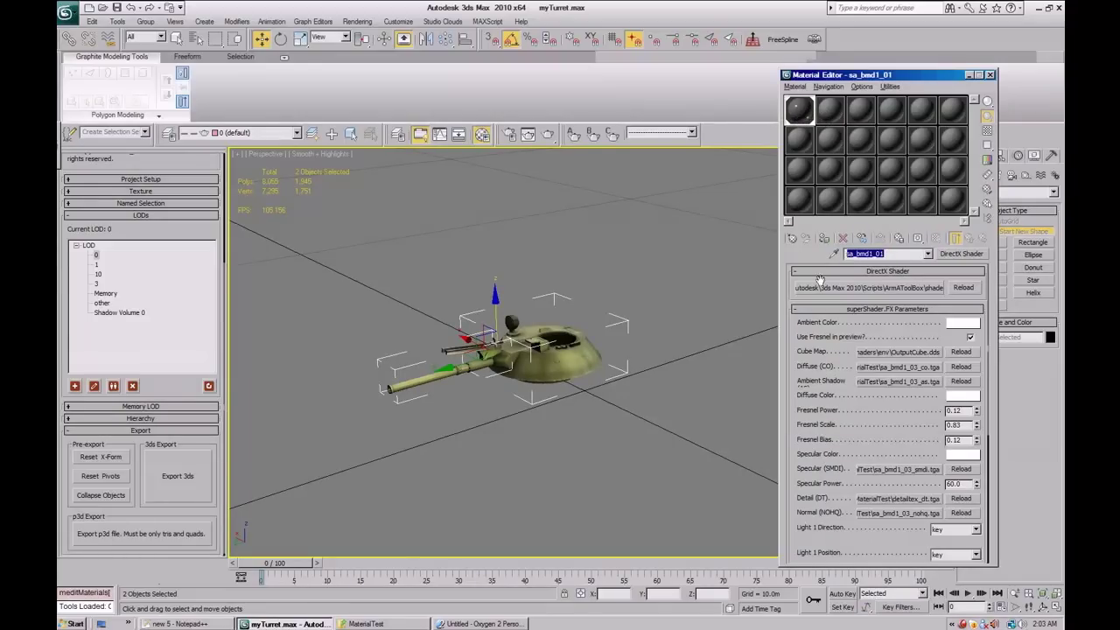
Check the textured turret up close and close the Material Editor.
scroll(580, 363, up, 3)
scroll(580, 363, up, 2)
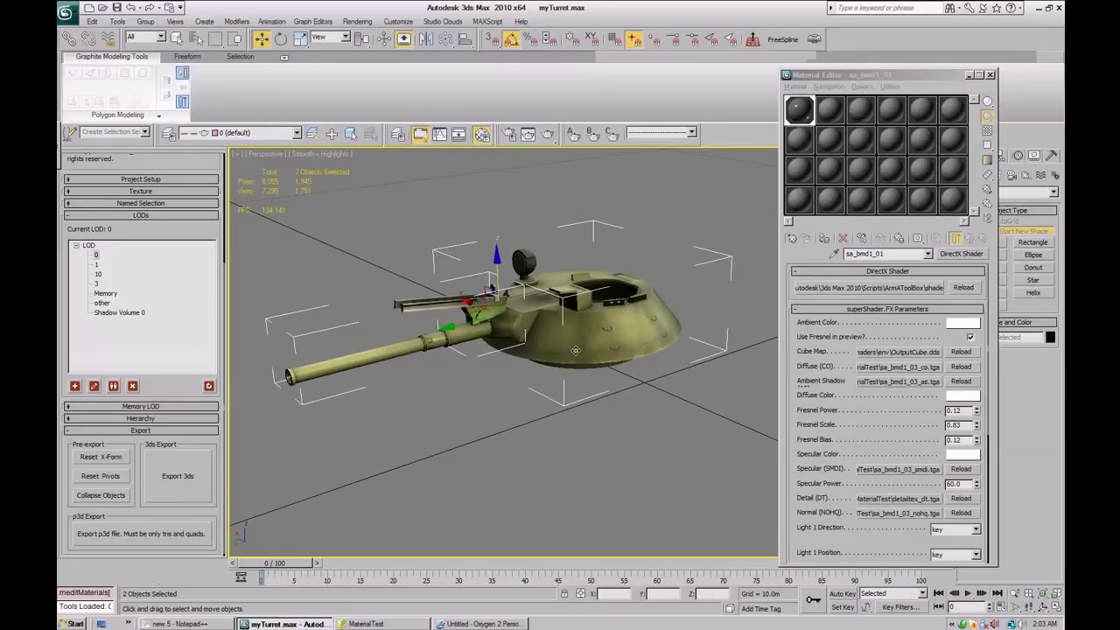
middle_drag(573, 365, 587, 391)
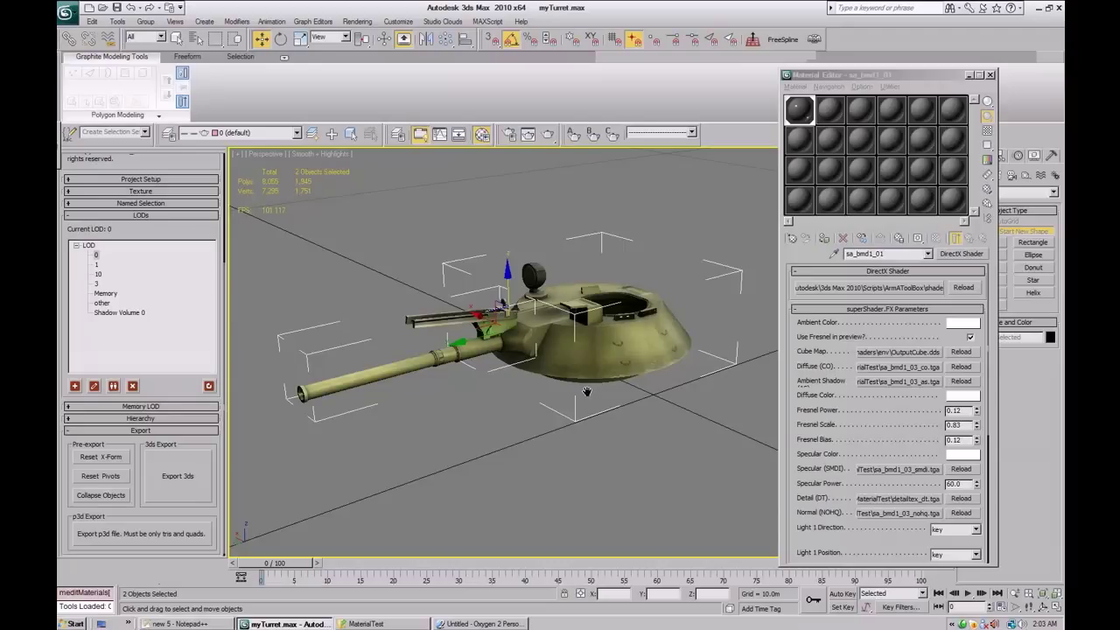
click(990, 76)
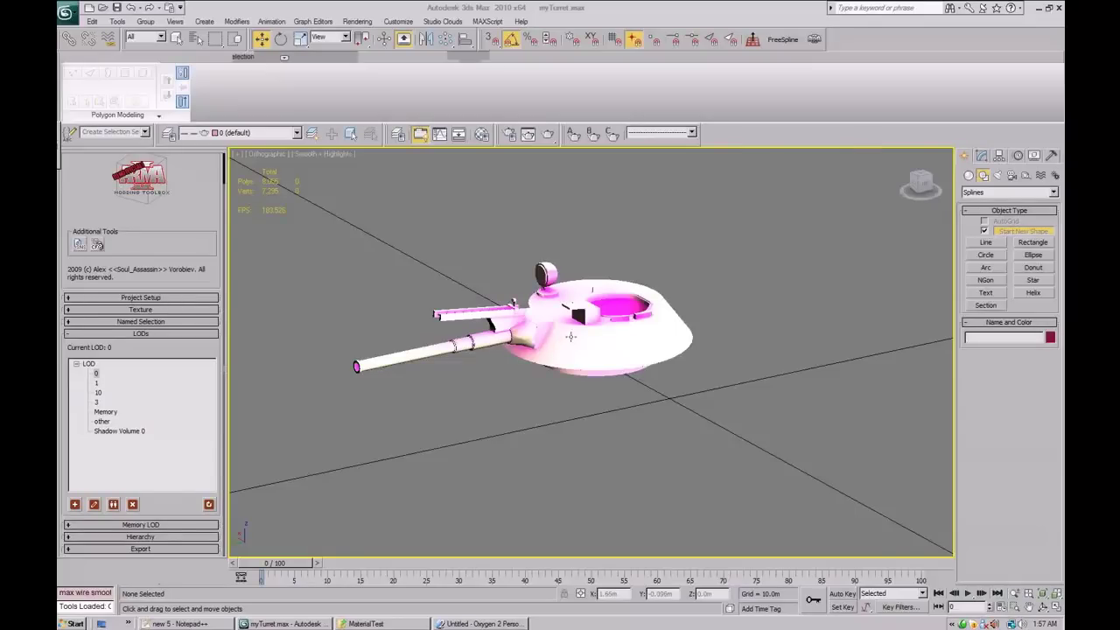
alt+middle_drag(572, 337, 545, 412)
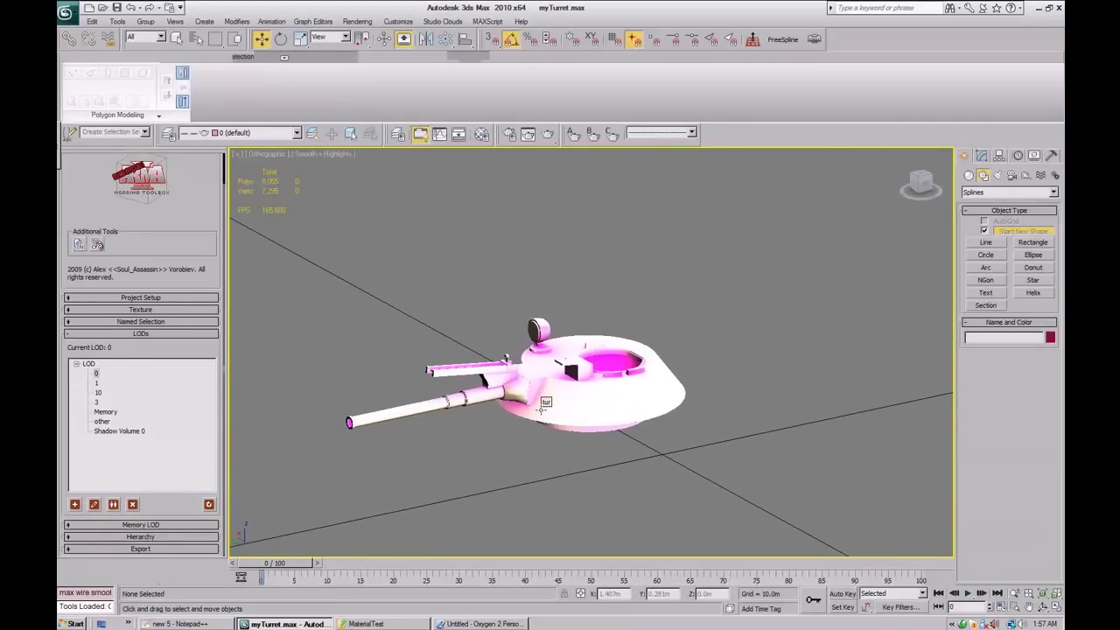
middle_drag(571, 404, 655, 375)
scroll(570, 407, up, 2)
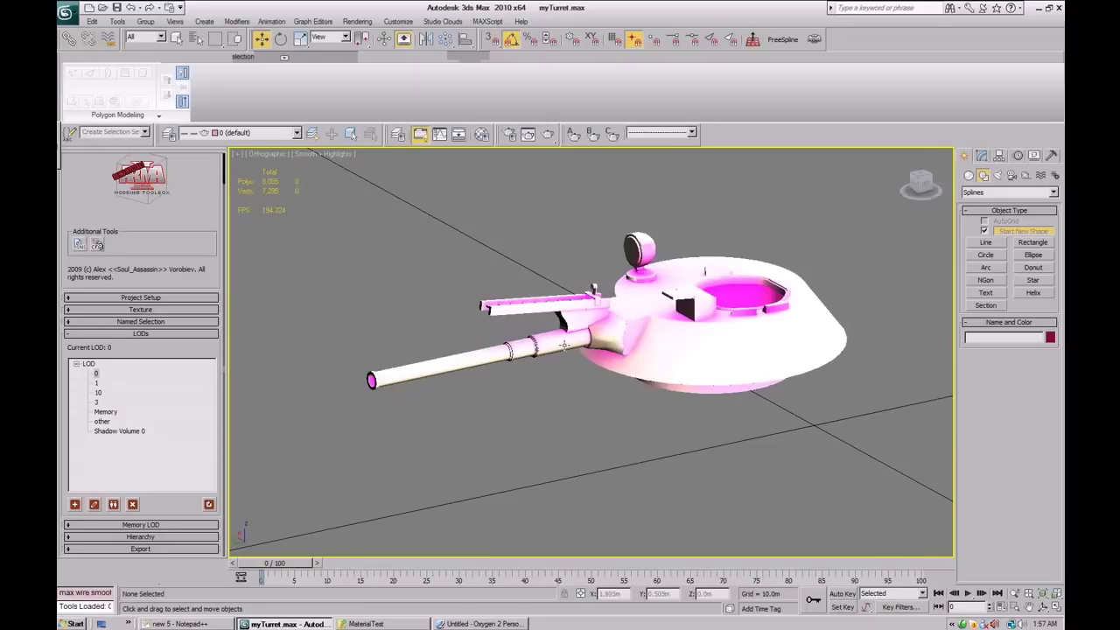
scroll(574, 367, down, 4)
middle_drag(574, 367, 529, 386)
scroll(528, 385, down, 2)
scroll(501, 386, up, 2)
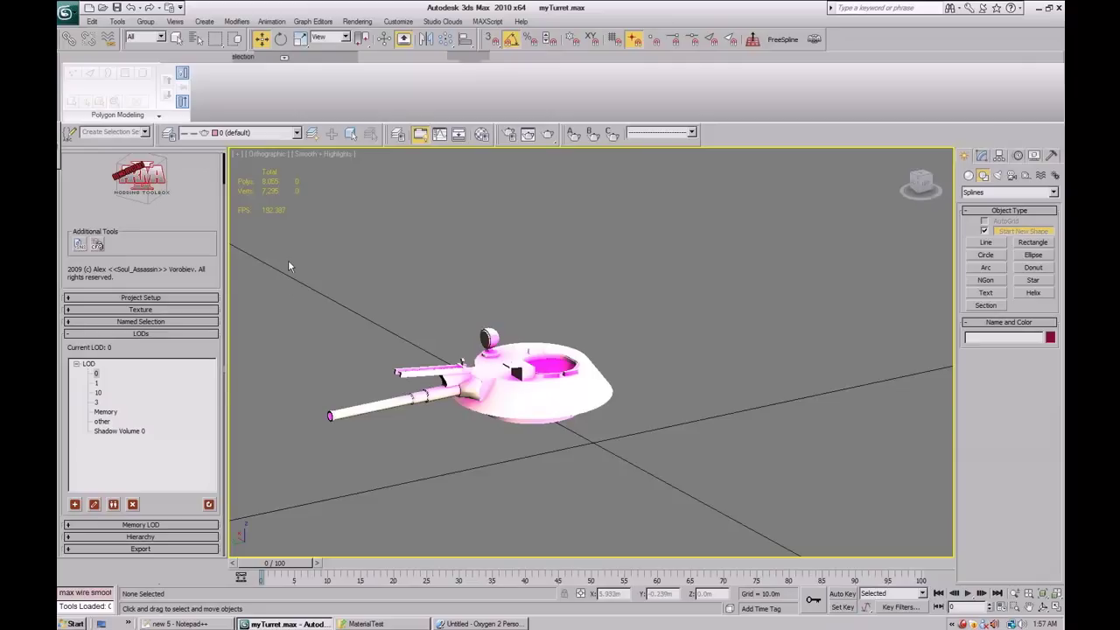
drag(278, 260, 590, 506)
click(624, 440)
Look over the Save Textures and Save Materials options of the p3d exporter, closing it without exporting.
click(157, 549)
click(140, 533)
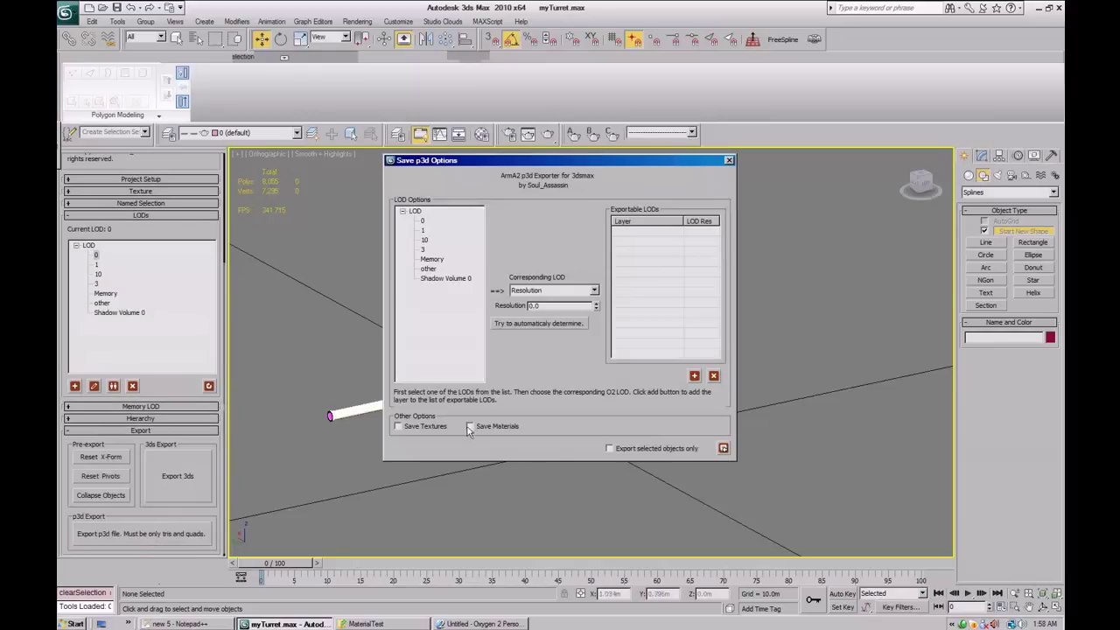
click(729, 160)
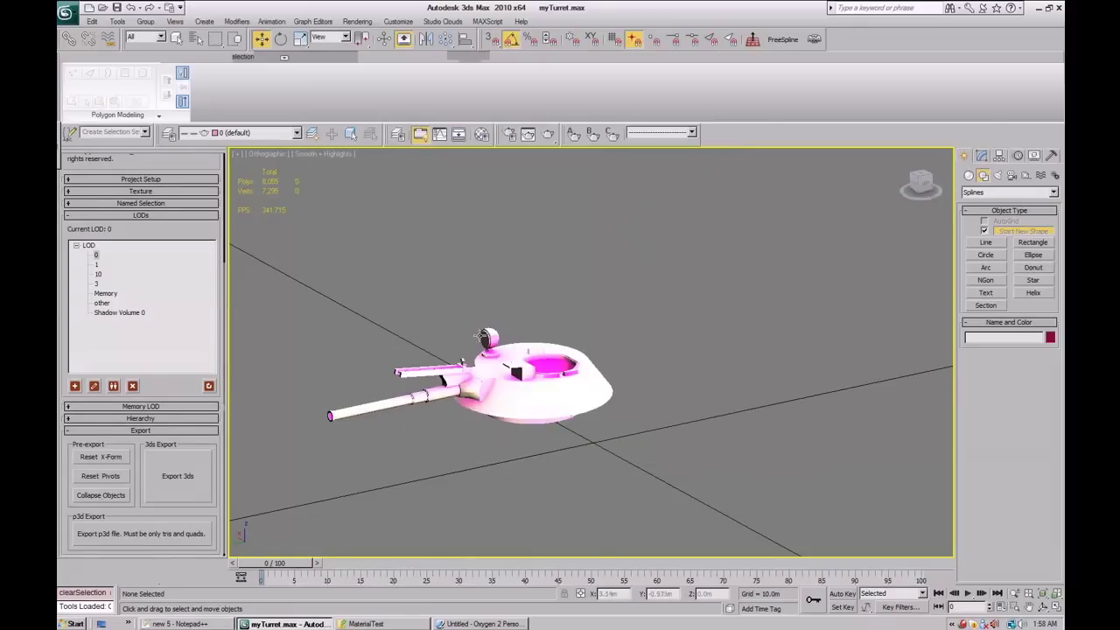
Open the Material Editor and place its window clear of the turret model.
scroll(409, 330, up, 3)
middle_drag(409, 330, 447, 316)
middle_drag(490, 382, 492, 324)
middle_drag(634, 385, 587, 451)
scroll(586, 450, down, 1)
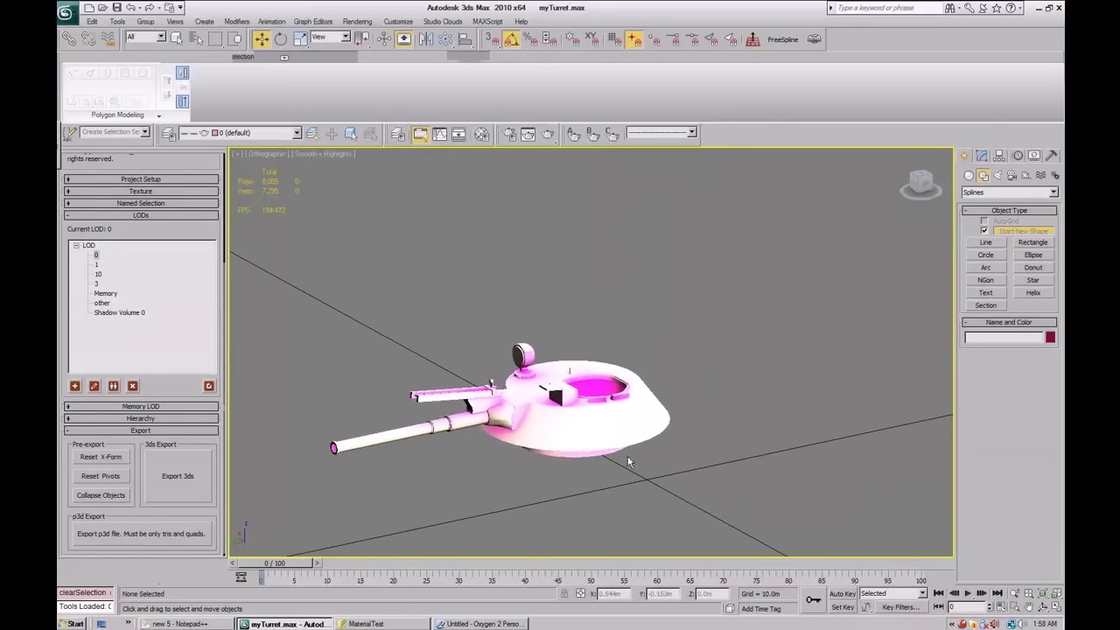
scroll(626, 459, down, 2)
middle_drag(668, 437, 625, 455)
click(481, 133)
drag(874, 49, 836, 66)
Select both objects of the turret model, the turret body and the gun.
middle_drag(701, 378, 595, 270)
scroll(564, 286, down, 1)
scroll(590, 392, up, 2)
drag(612, 400, 282, 235)
middle_drag(281, 235, 312, 287)
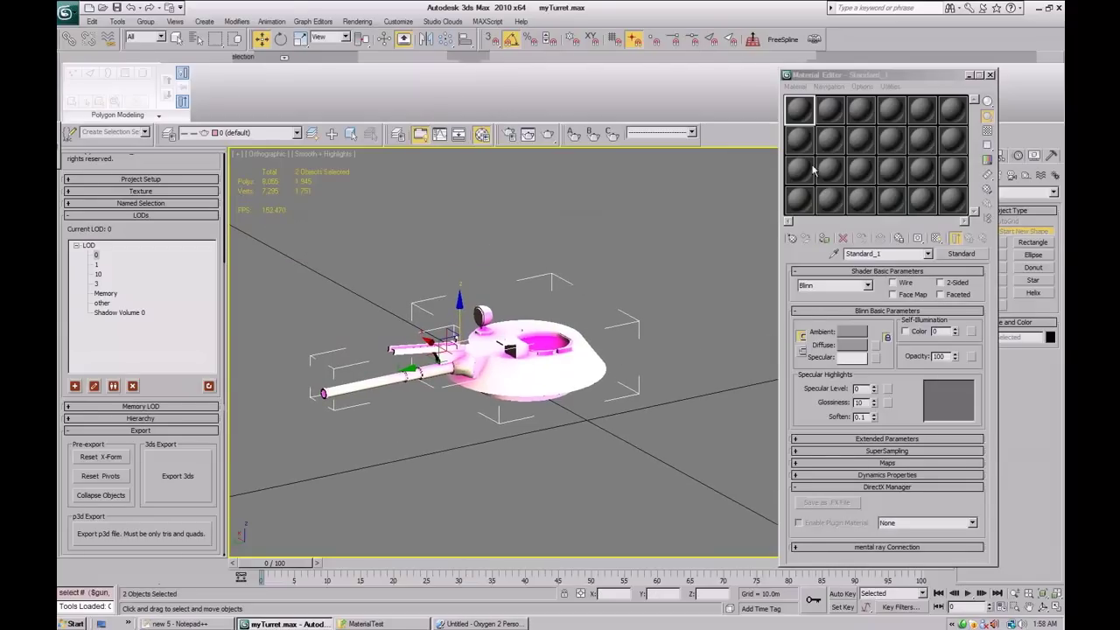
Change the Standard_1 material's type to DirectX Shader, discarding the old material.
click(962, 256)
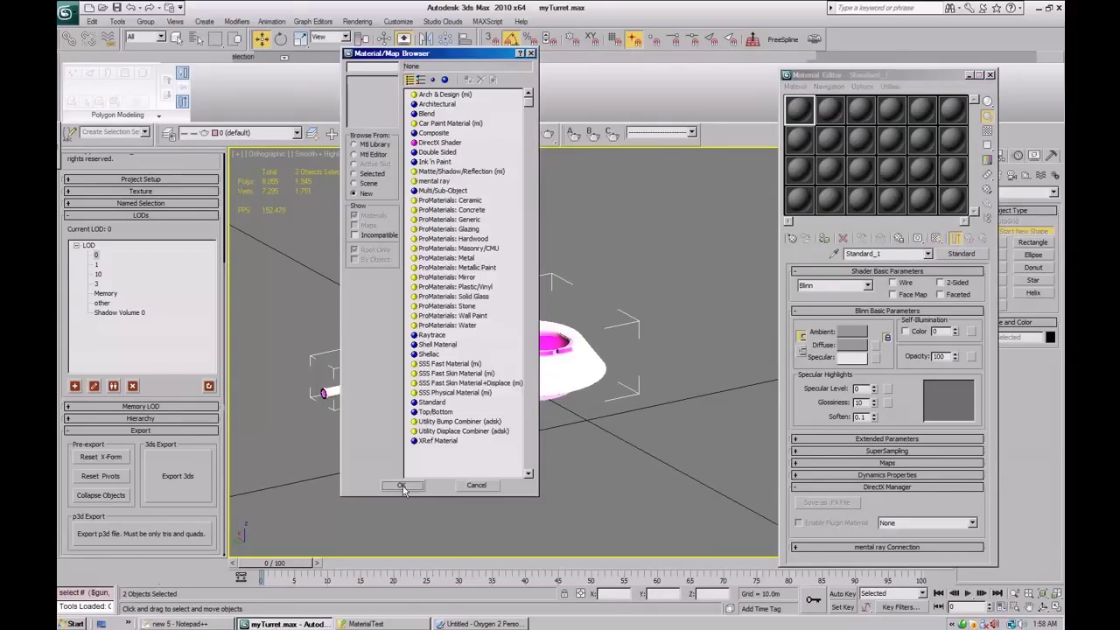
click(439, 142)
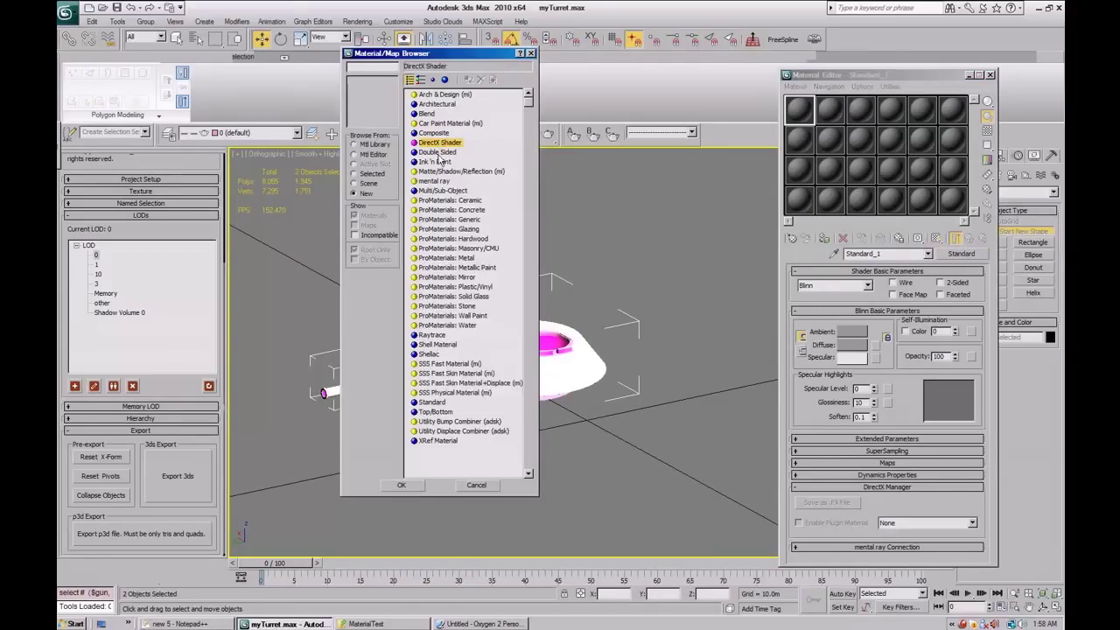
click(401, 484)
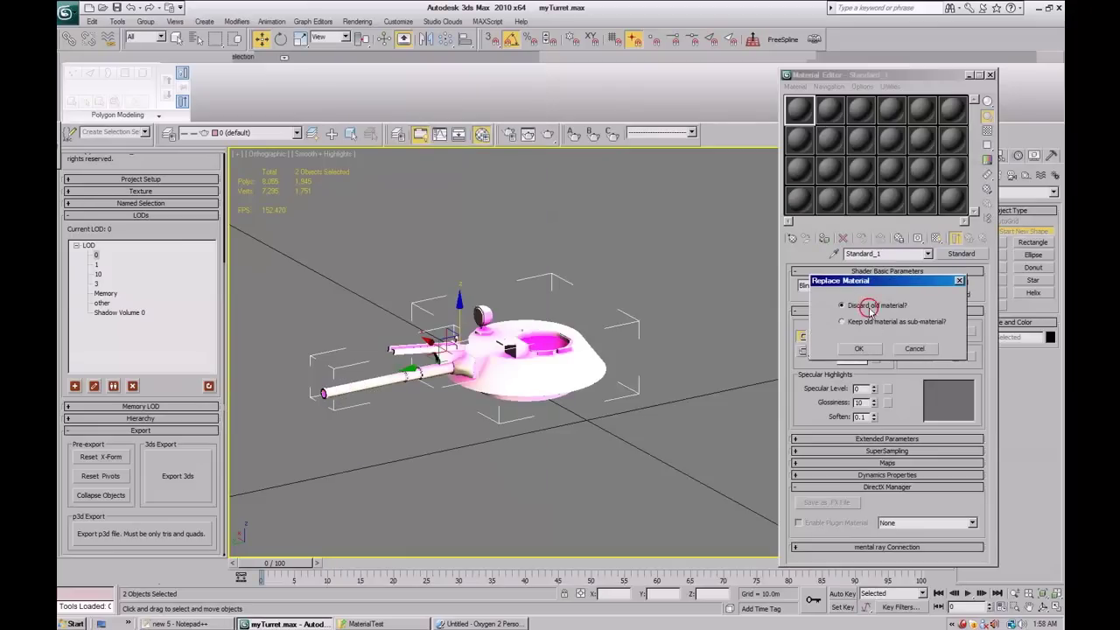
click(858, 348)
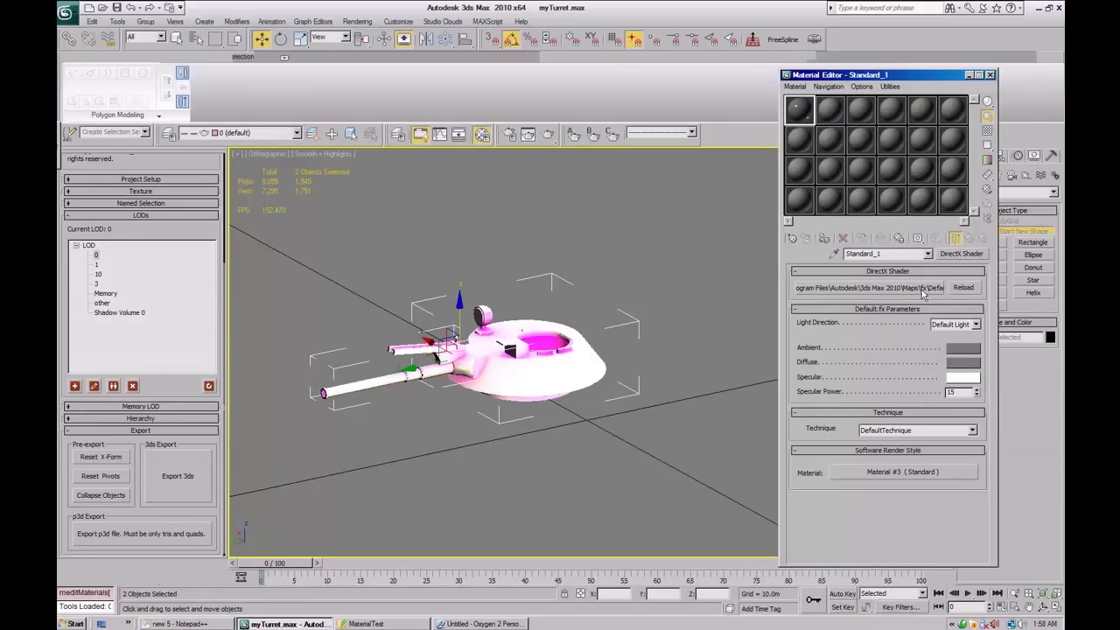
Load superShader.FX from the ArmAToolBox shaders folder as the Standard_1 material's effect file.
click(866, 289)
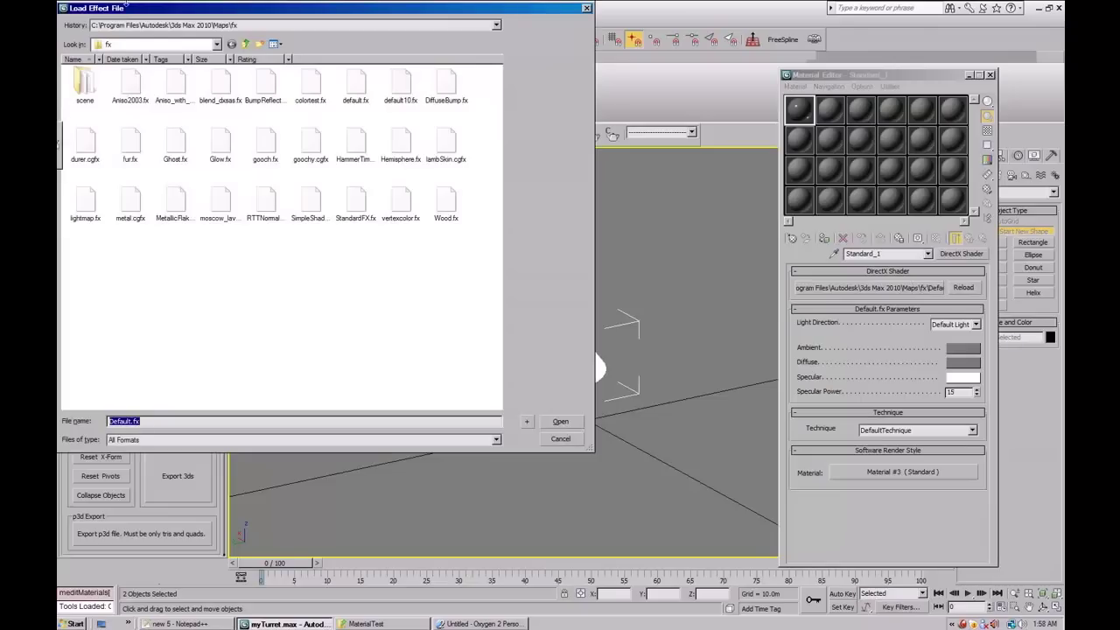
click(226, 27)
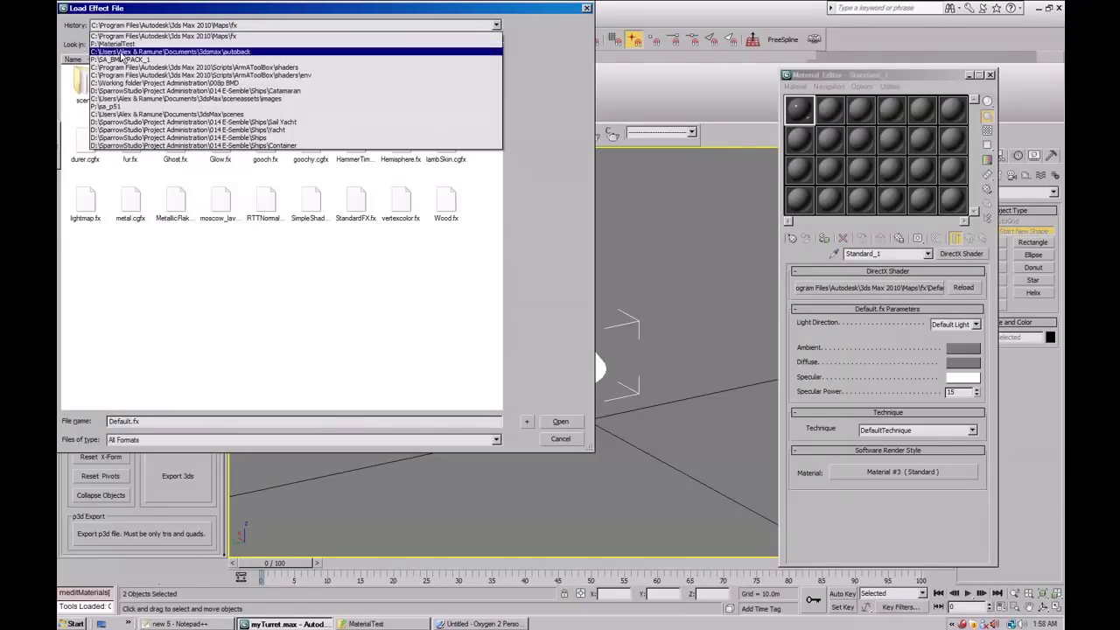
click(185, 68)
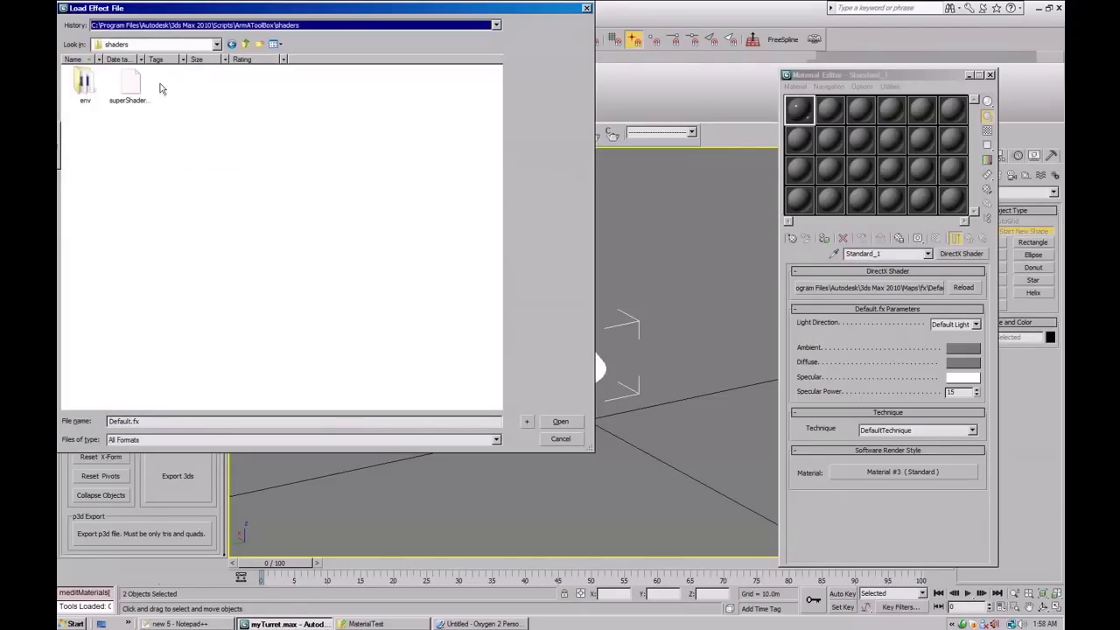
click(245, 43)
double_click(265, 85)
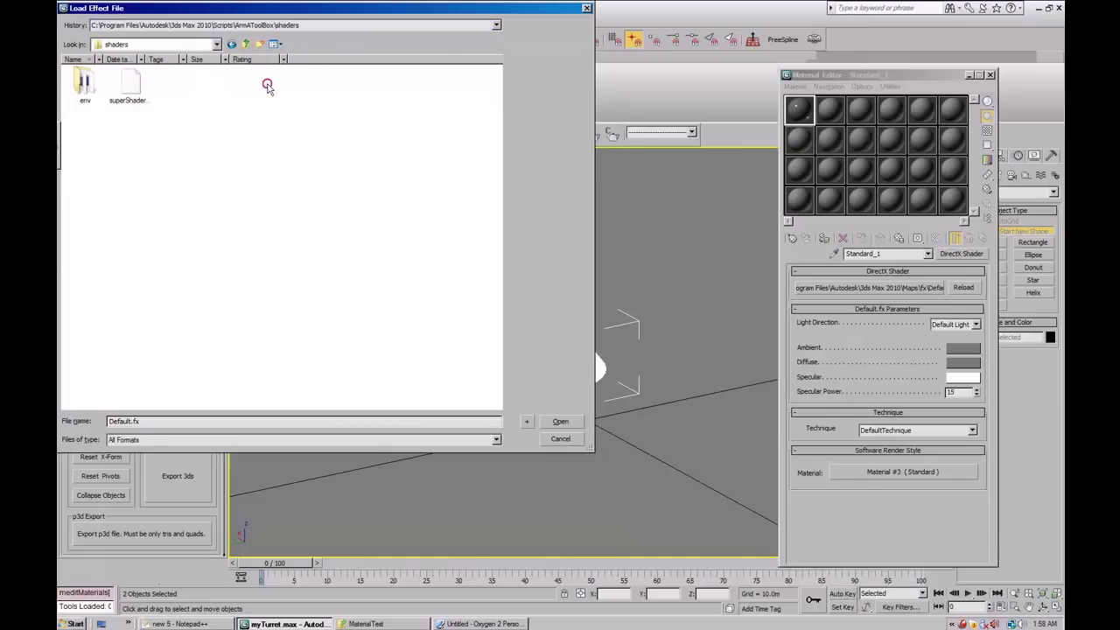
click(131, 84)
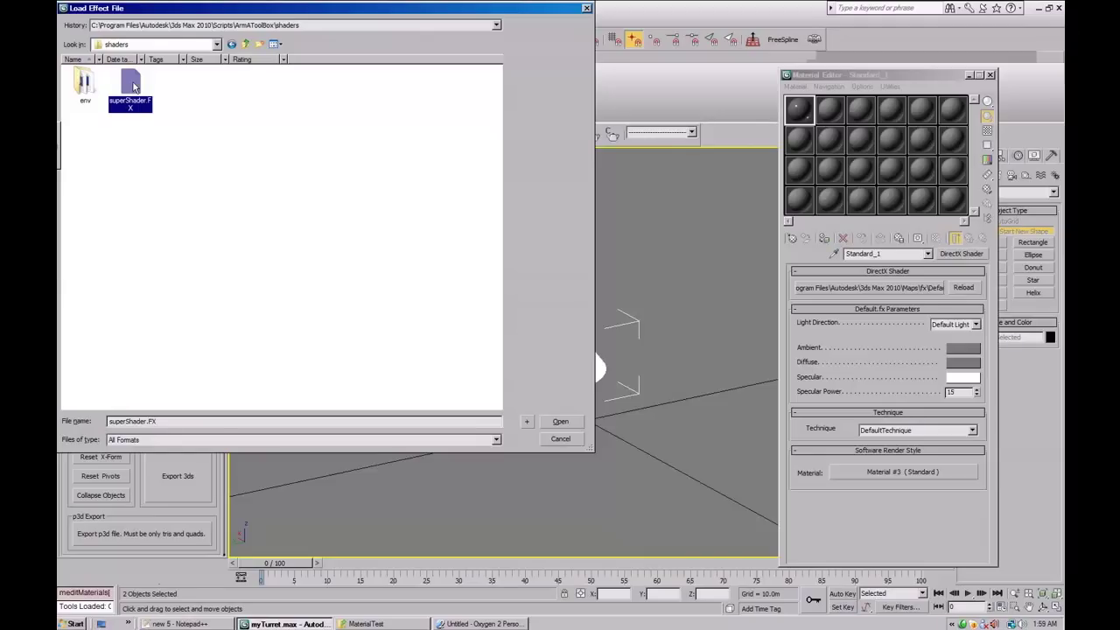
click(560, 421)
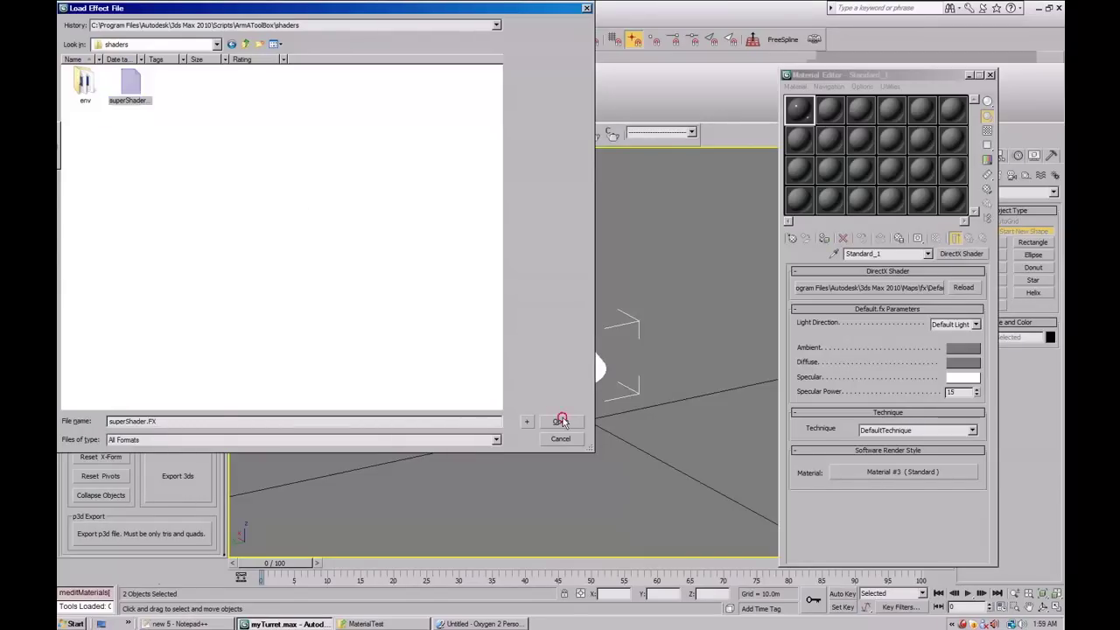
Look over the superShader.FX parameters, from the colours, maps and Fresnel values down to the light slots.
alt+middle_drag(653, 364, 639, 398)
drag(860, 441, 828, 395)
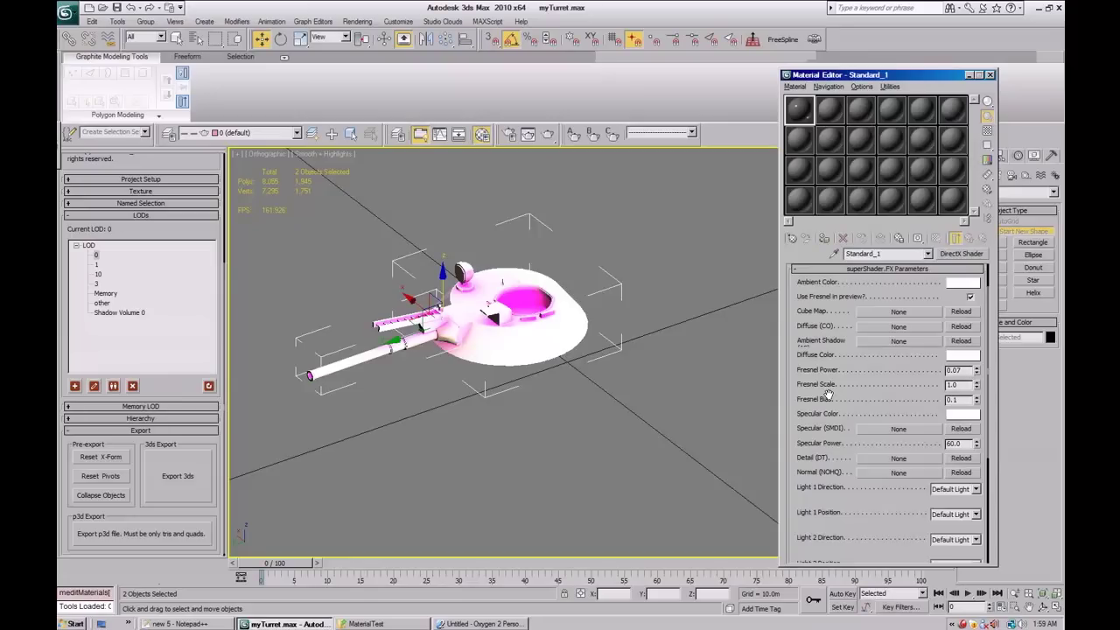
mouse_move(575, 390)
alt+middle_down()
mouse_move(555, 377)
mouse_move(542, 396)
mouse_move(569, 390)
alt+middle_up()
scroll(524, 385, up, 1)
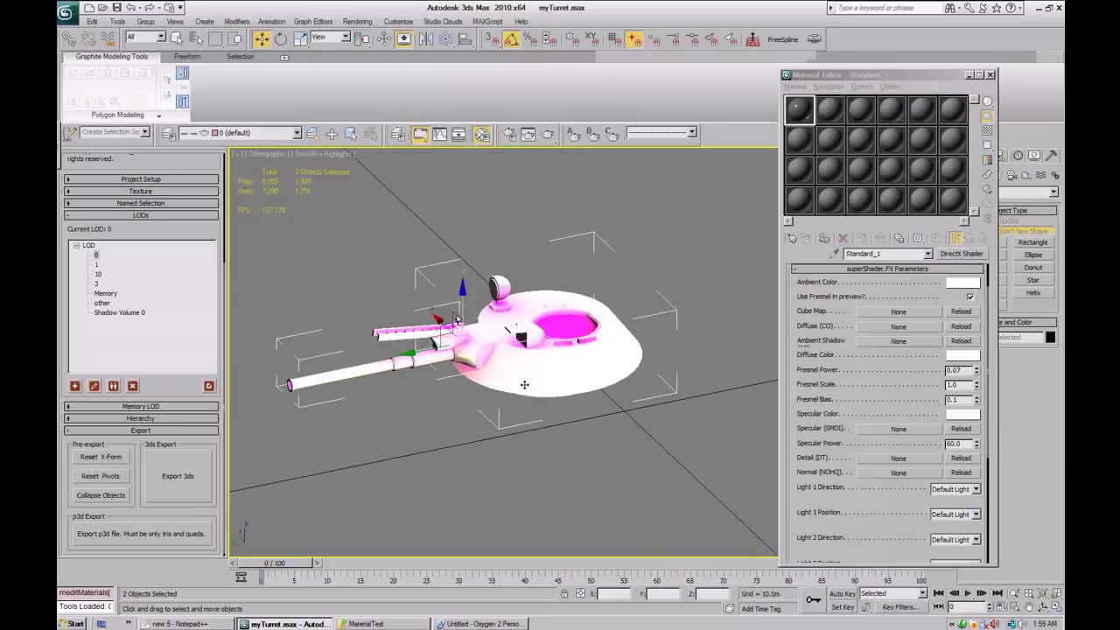
middle_drag(529, 349, 519, 405)
drag(842, 425, 803, 358)
scroll(803, 360, up, 5)
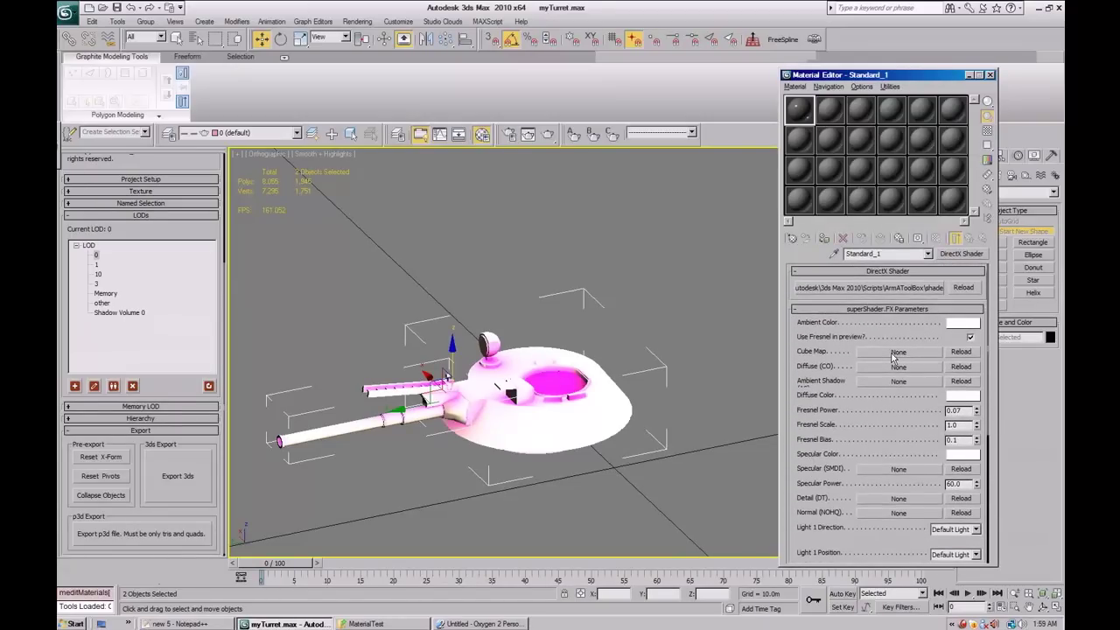
scroll(862, 411, down, 6)
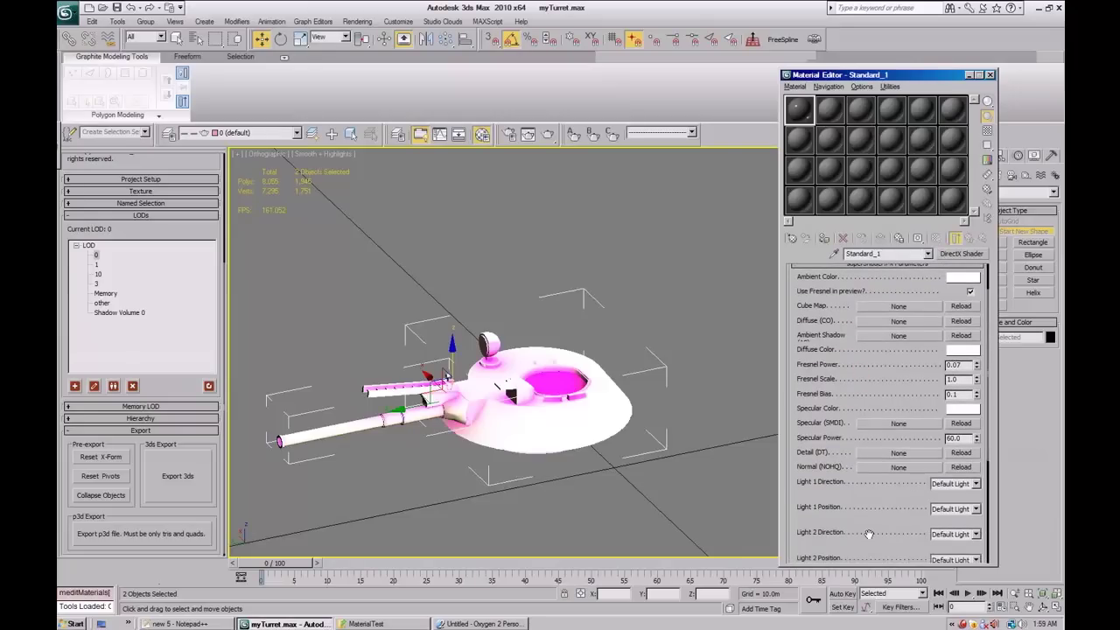
mouse_move(861, 469)
mouse_down()
mouse_move(852, 368)
mouse_move(852, 469)
mouse_up()
scroll(853, 469, up, 5)
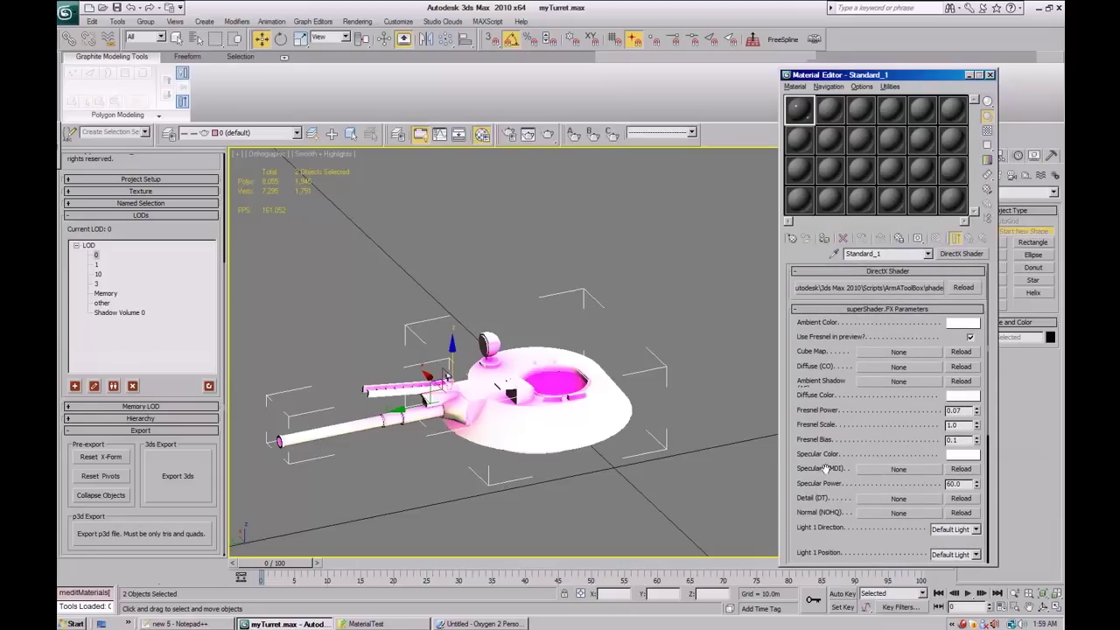
Assign OutputCube.dds from the env folder as the shader's Cube Map.
click(893, 354)
click(571, 177)
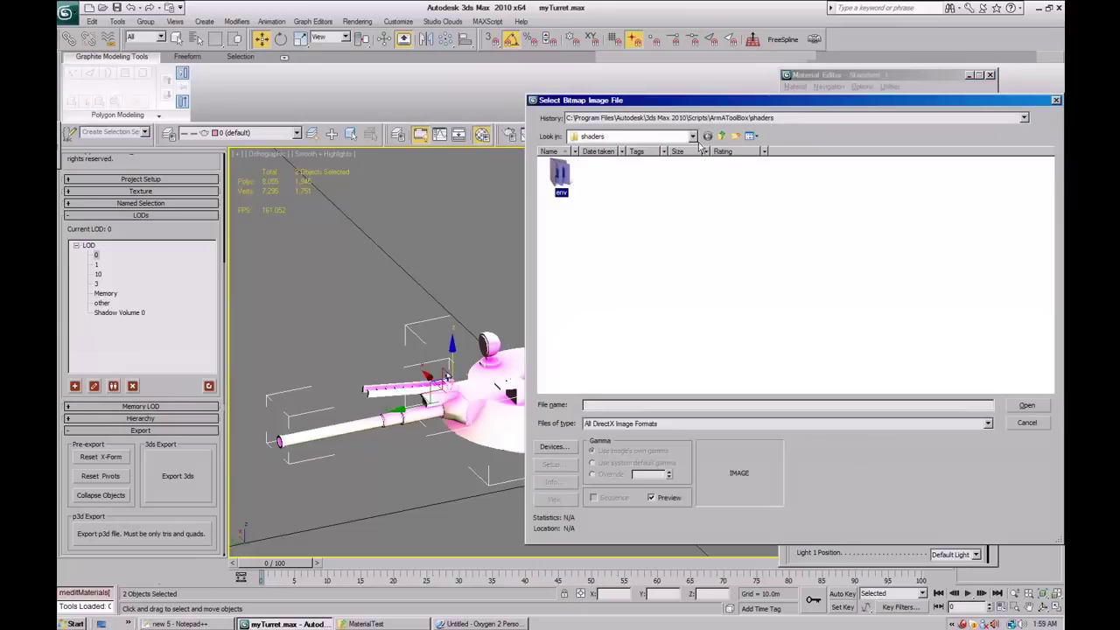
double_click(569, 177)
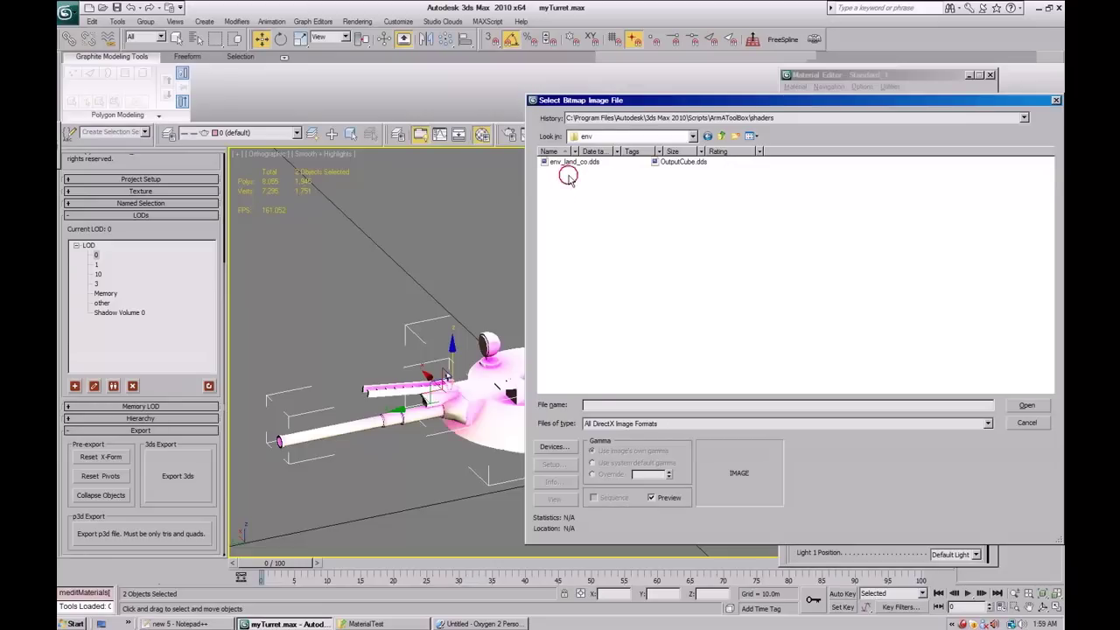
click(680, 162)
click(1026, 405)
Assign sa_bmd1_03_co.tga from P:\MaterialTest as the Diffuse (CO) map.
alt+middle_drag(572, 331, 612, 306)
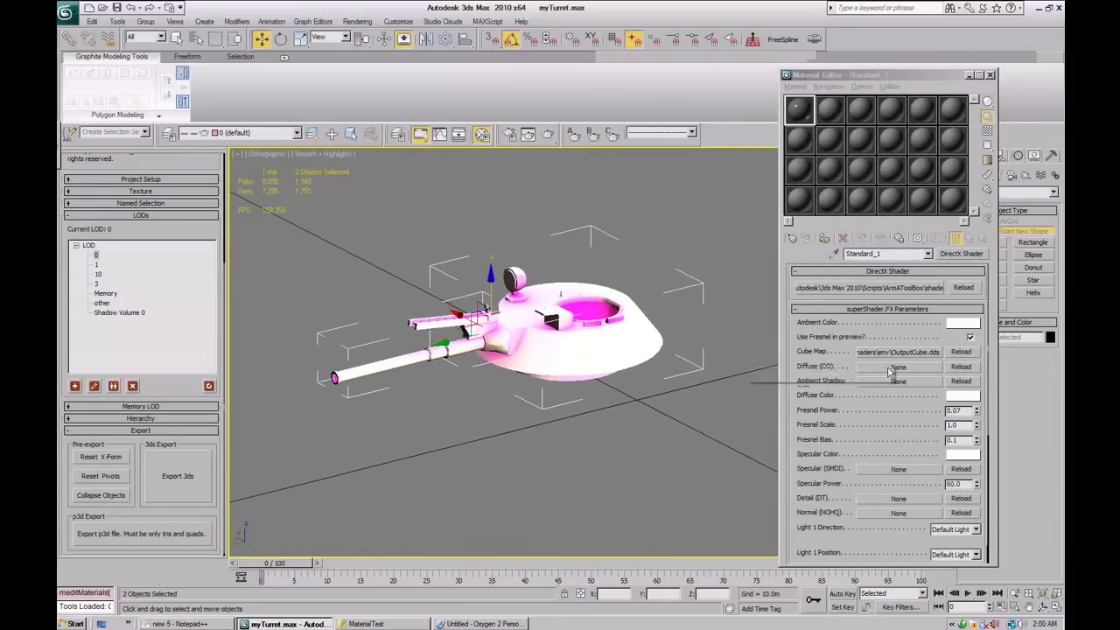
scroll(520, 332, up, 2)
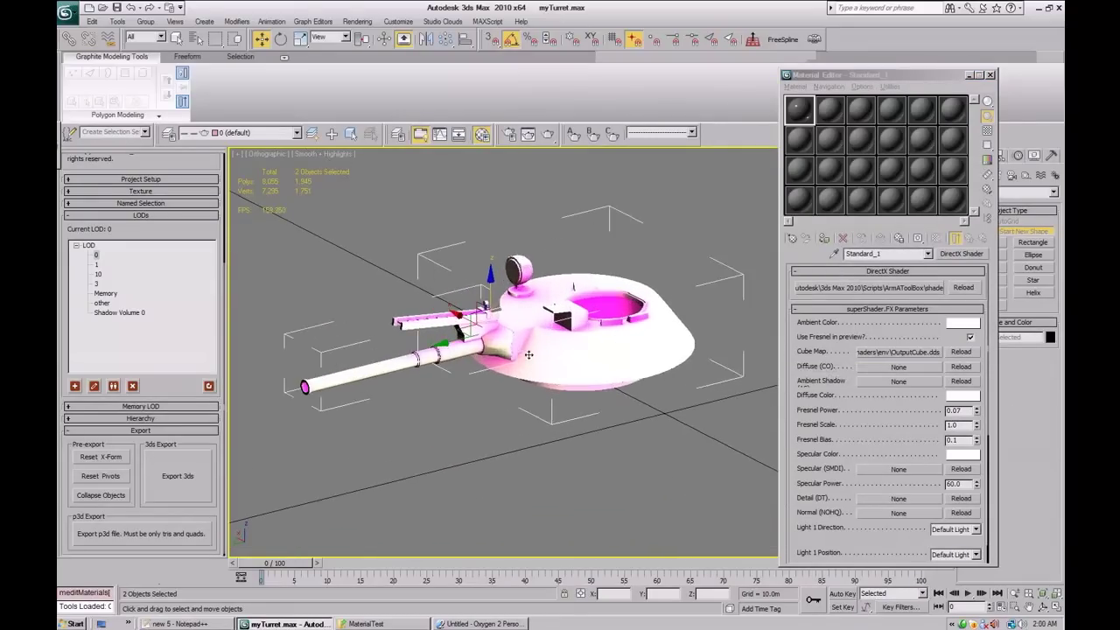
middle_drag(529, 355, 758, 327)
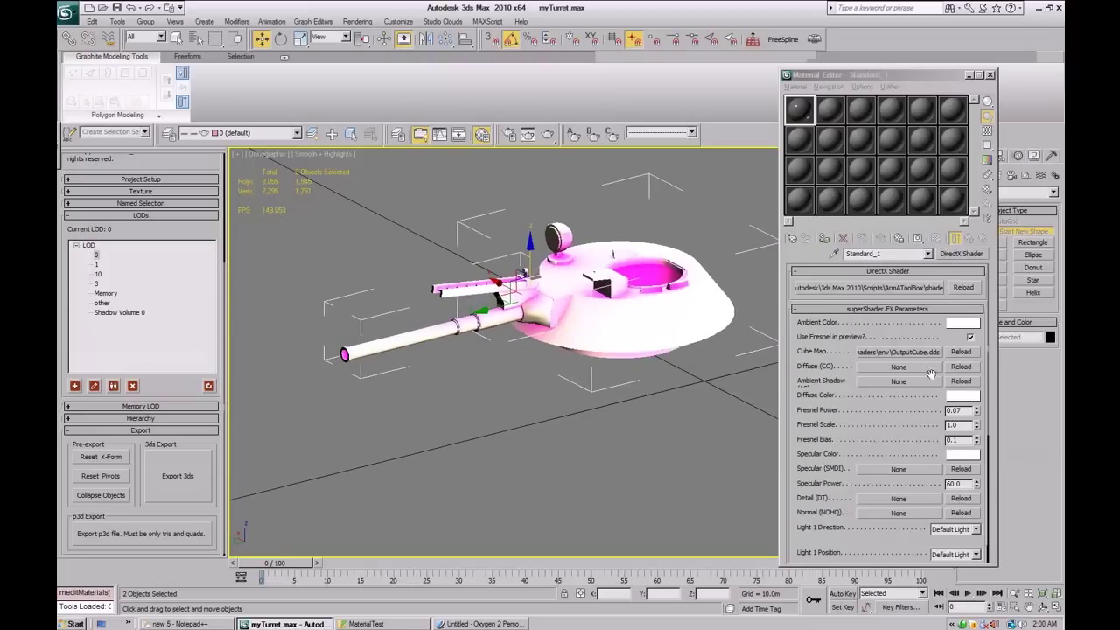
click(899, 368)
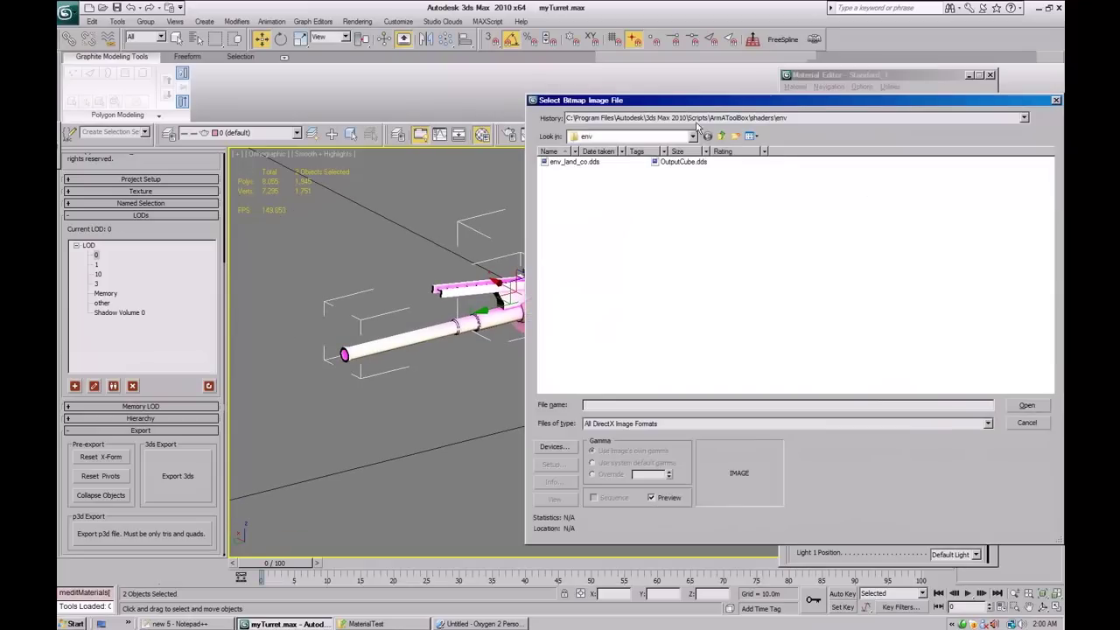
click(697, 119)
click(691, 143)
click(650, 171)
click(1041, 405)
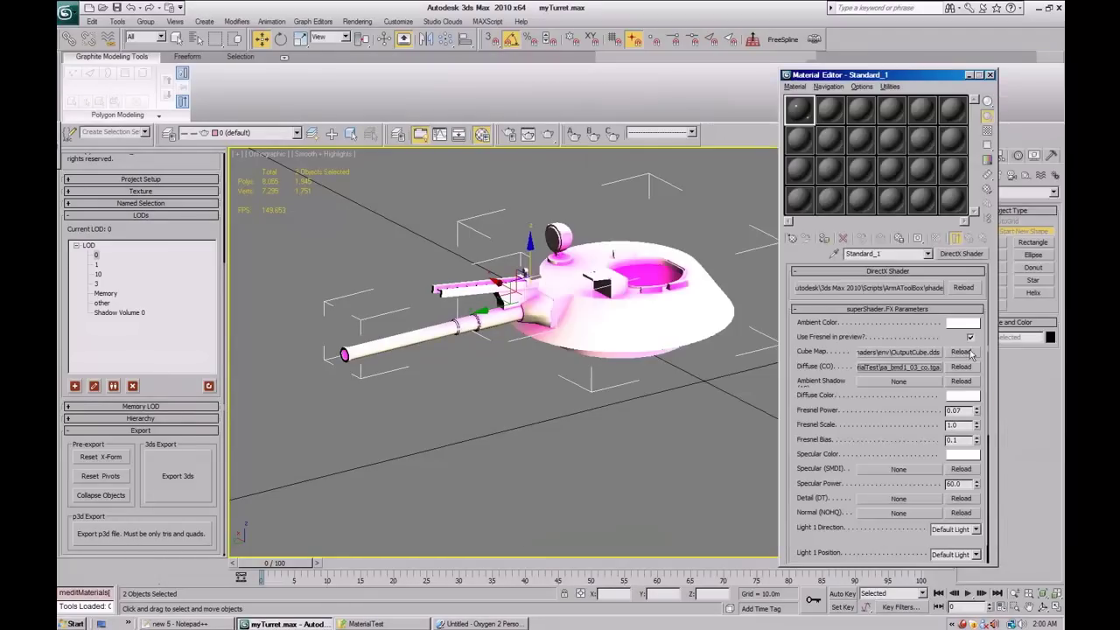
Assign sa_bmd1_03_as.tga from the MaterialTest folder as the Ambient Shadow map.
click(886, 386)
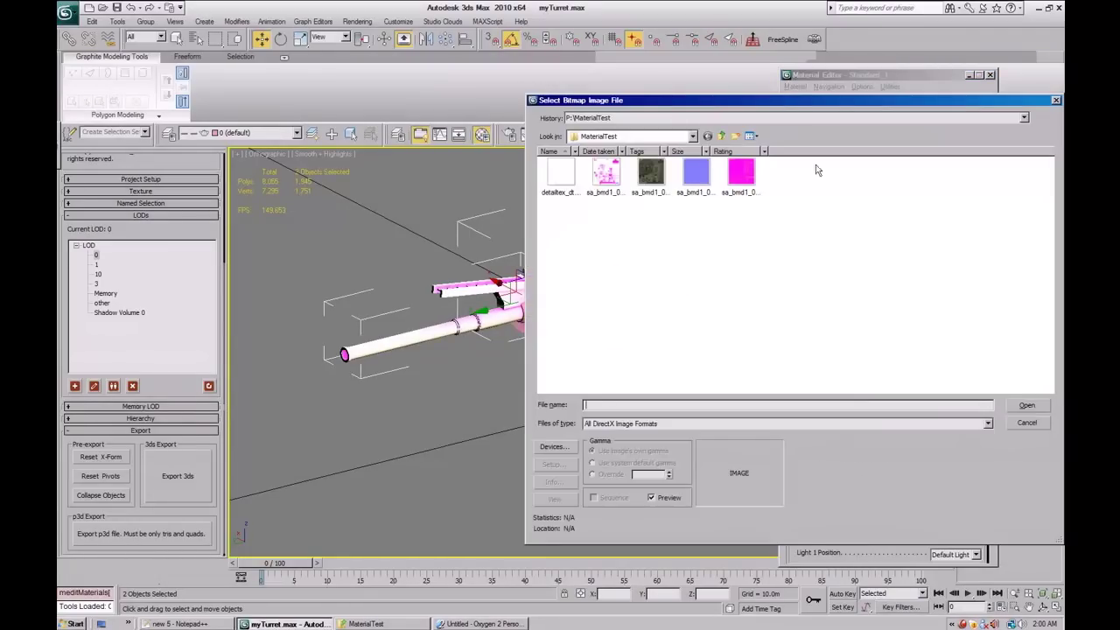
click(742, 177)
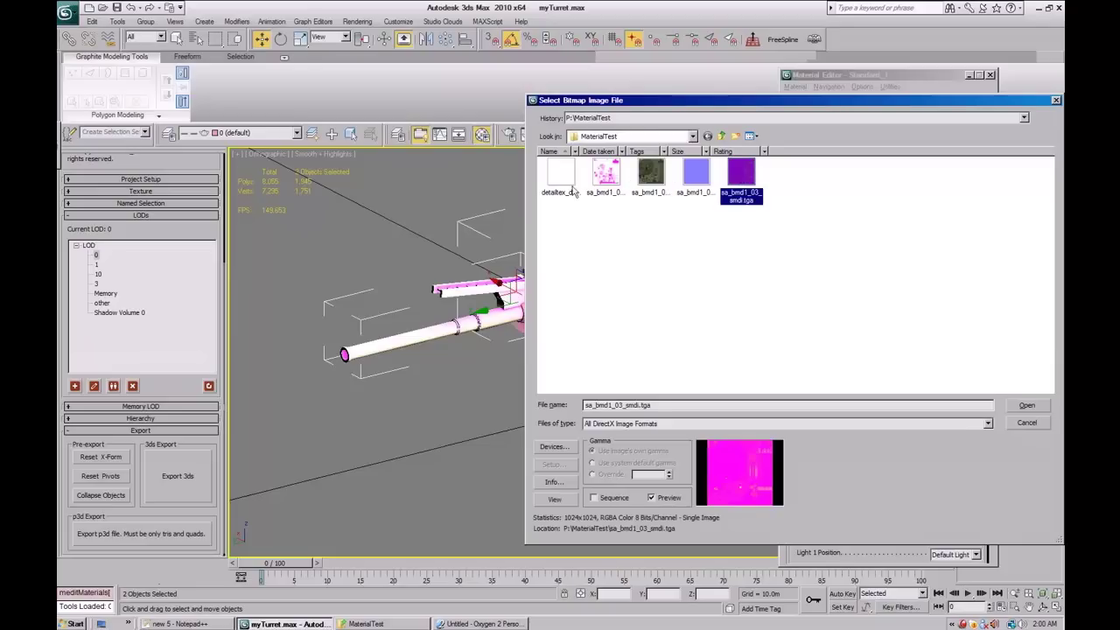
click(605, 175)
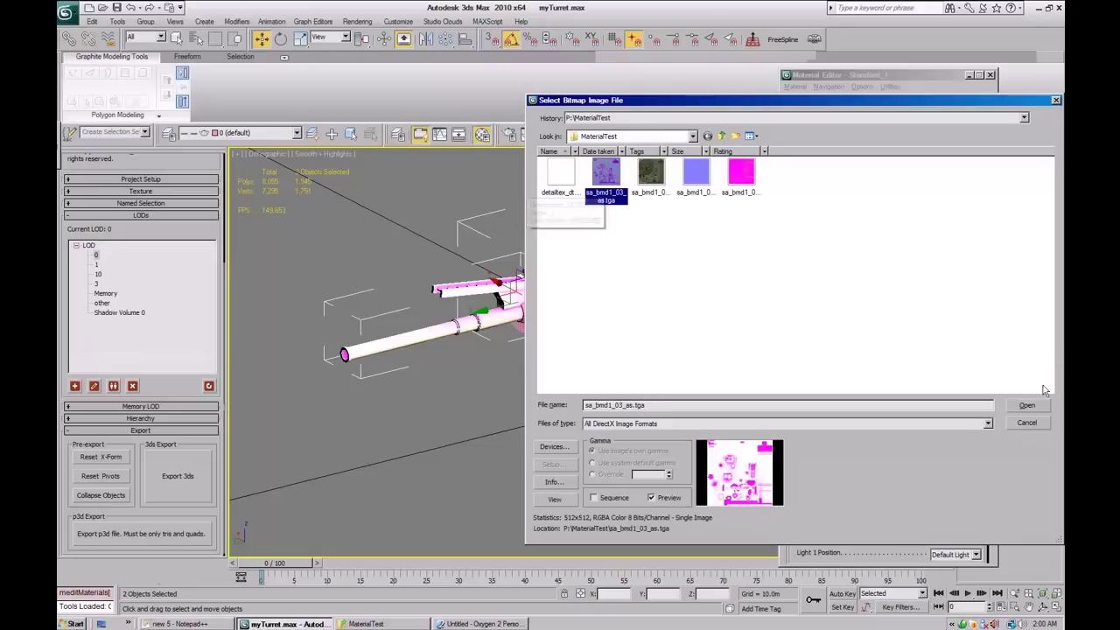
click(1026, 405)
Assign sa_bmd1_03_smdi.tga from the MaterialTest folder as the Specular (SMDI) map.
drag(877, 401, 873, 322)
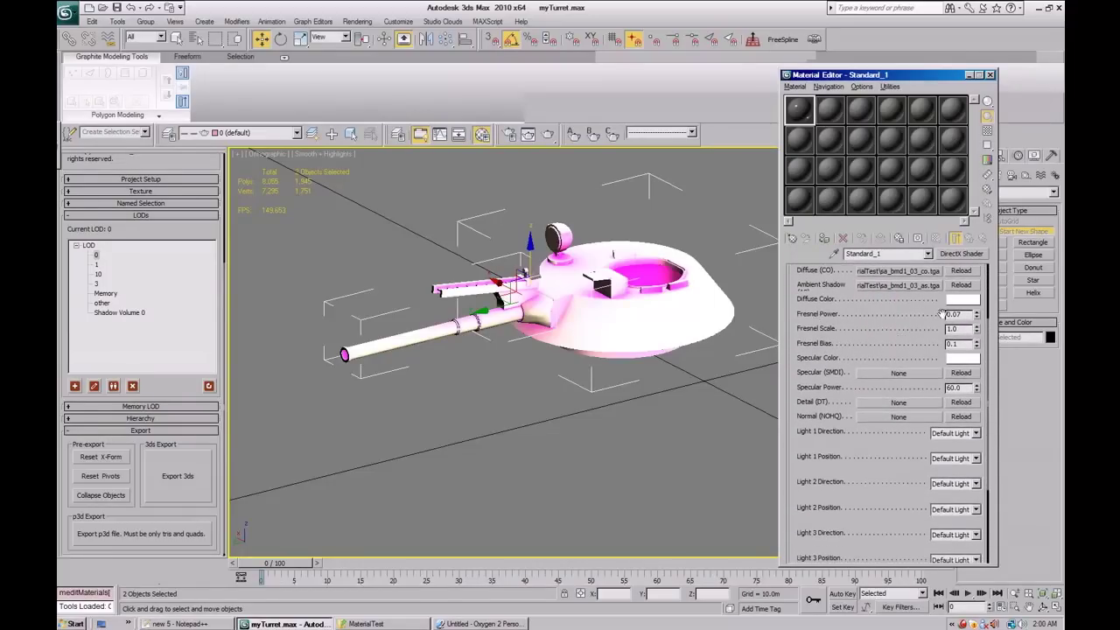
drag(922, 348, 909, 319)
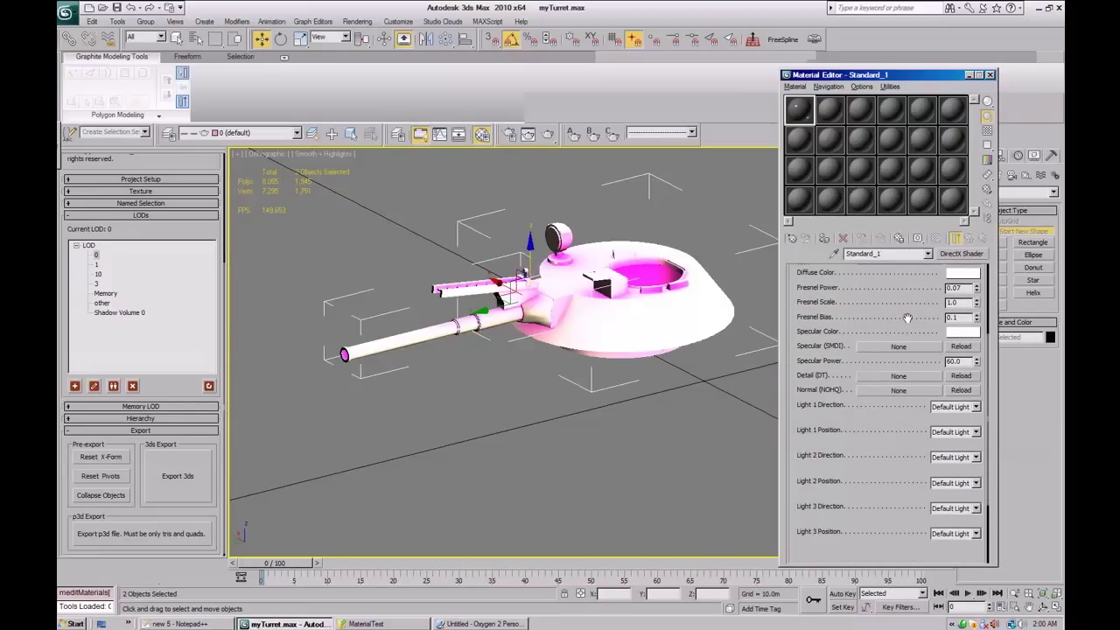
drag(908, 329, 848, 290)
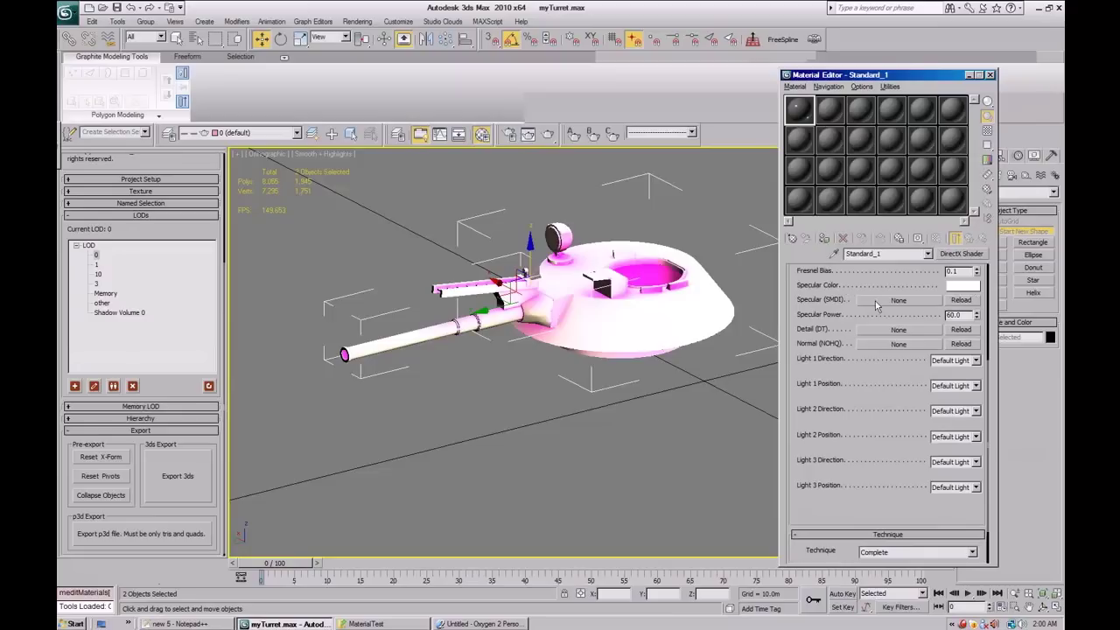
drag(875, 301, 875, 292)
click(899, 291)
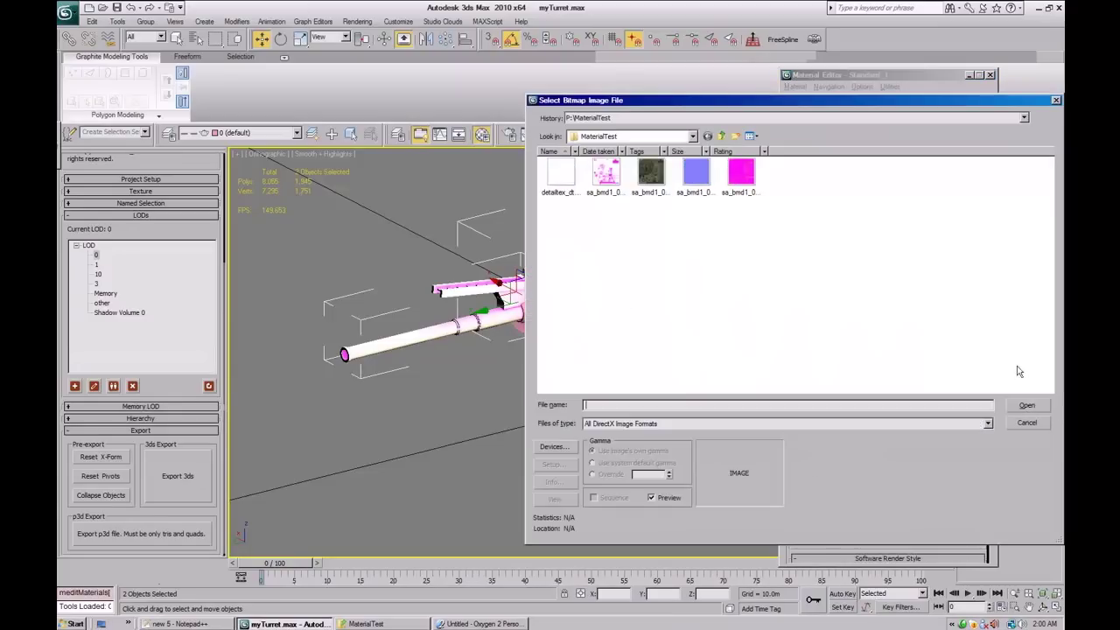
double_click(741, 173)
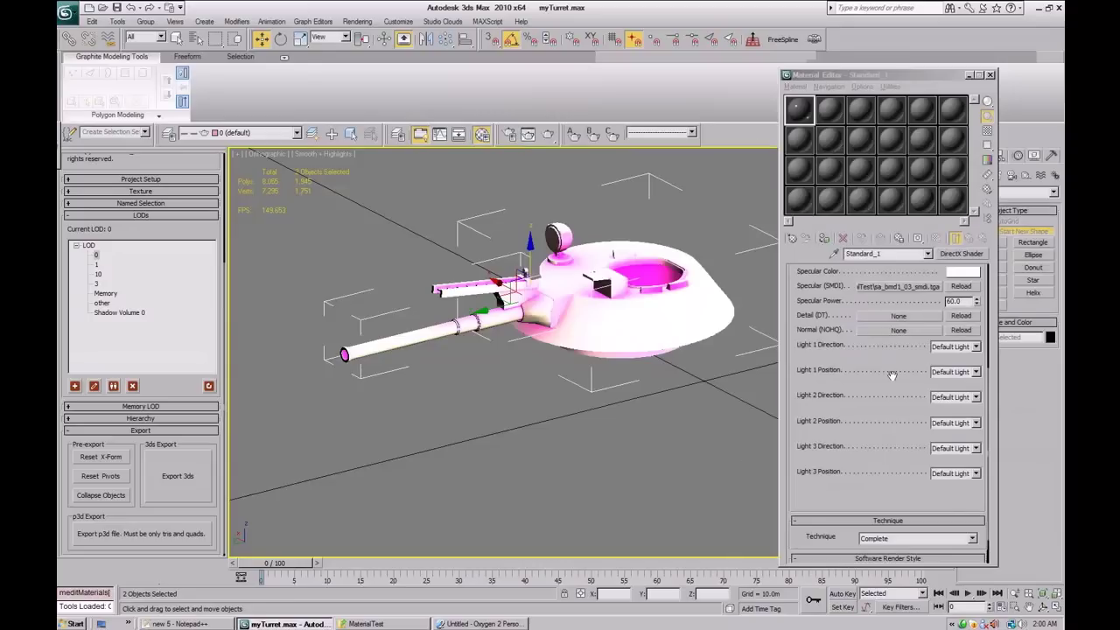
Assign detailtex_dt.tga as the Detail (DT) map and sa_bmd1_03_nohq.tga as the Normal (NOHQ) map.
click(897, 316)
double_click(554, 175)
click(899, 330)
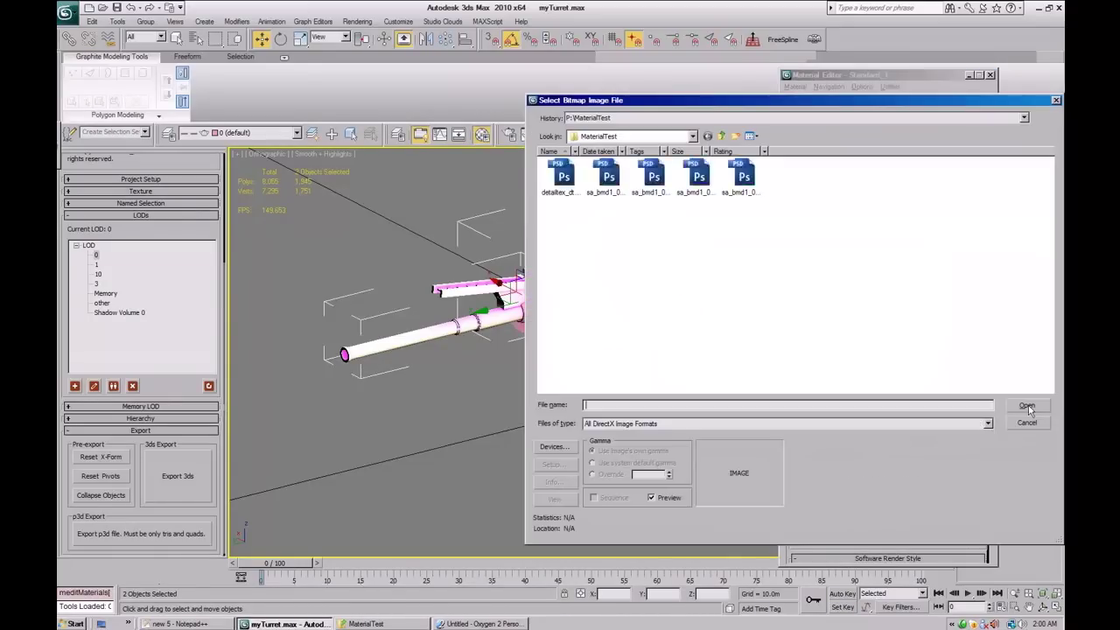
click(693, 177)
double_click(693, 178)
Set both the direction and the position of Light 1 to the key light.
drag(882, 355, 854, 525)
drag(875, 458, 833, 250)
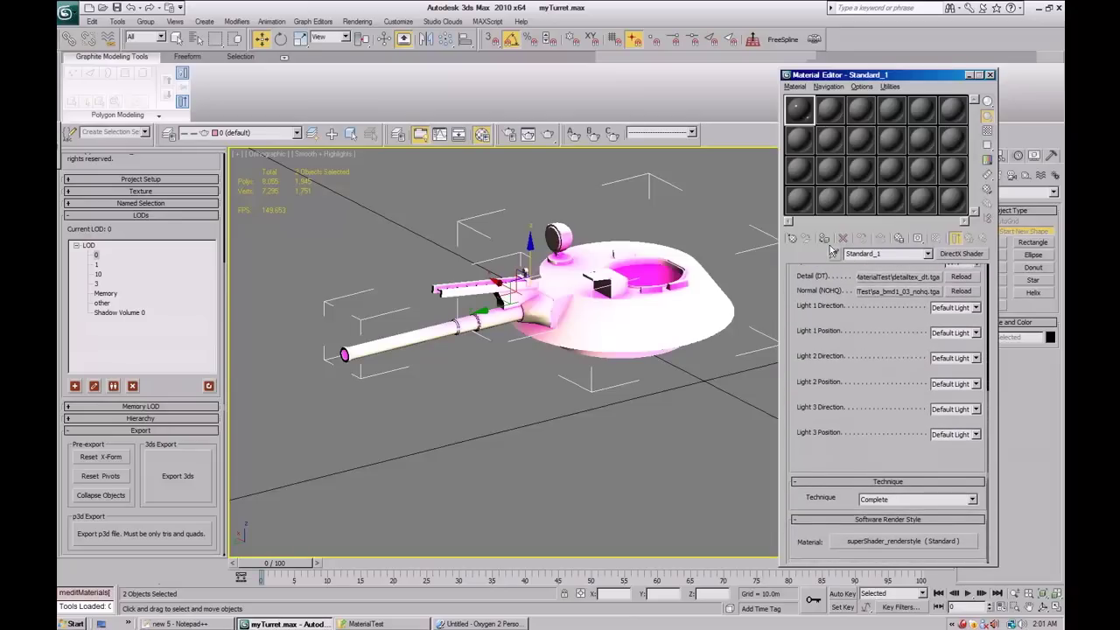
click(975, 308)
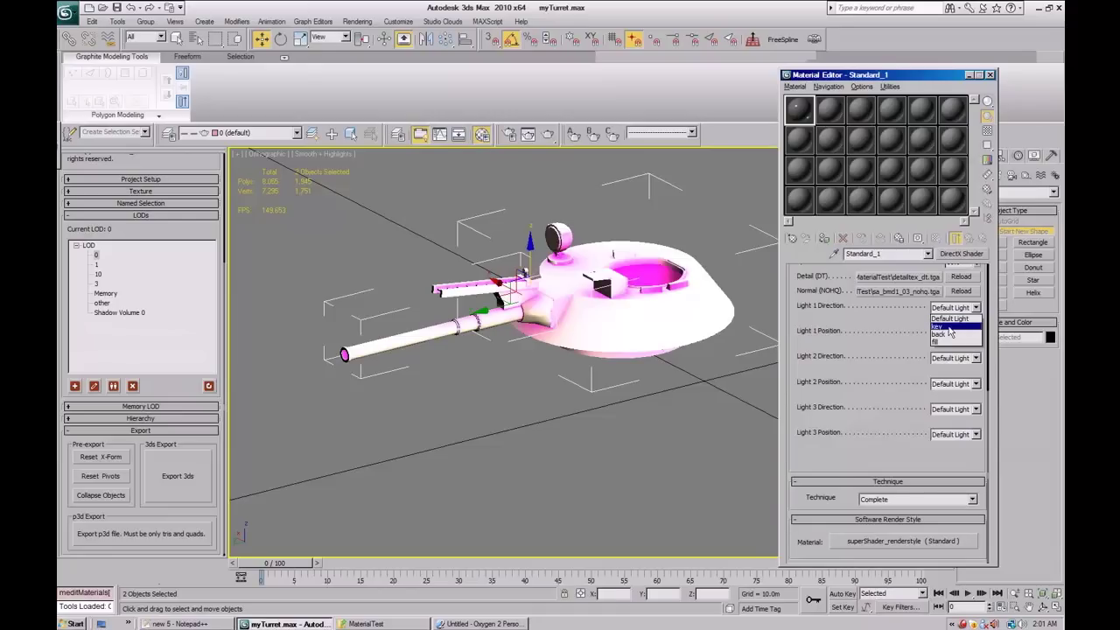
click(949, 327)
click(976, 333)
click(954, 351)
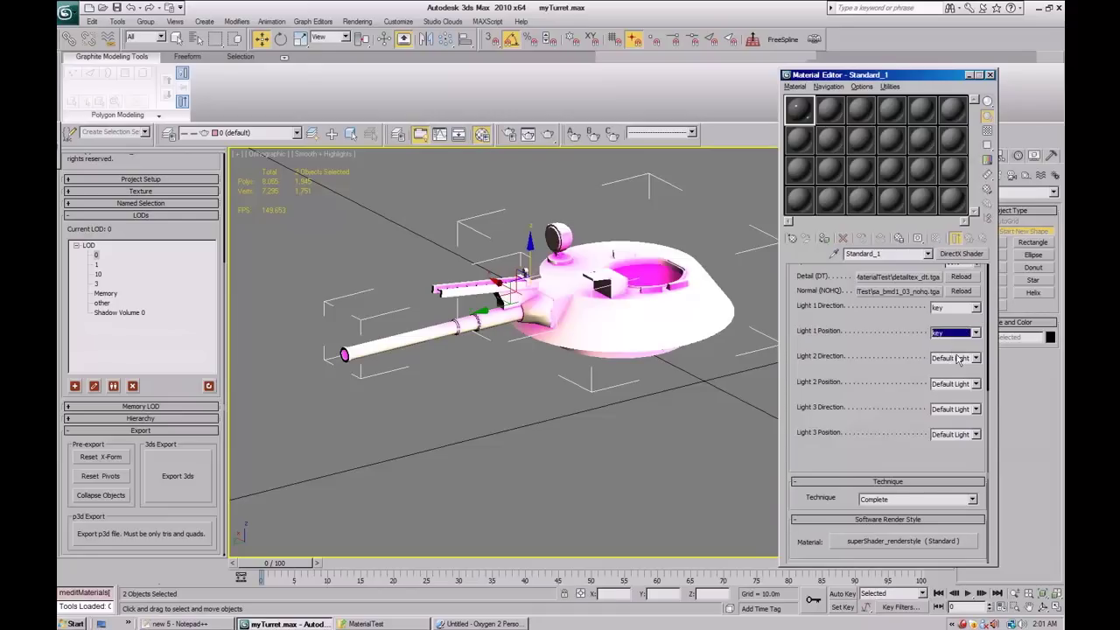
Set both the direction and the position of Light 2 to the fill light.
click(960, 357)
click(950, 394)
click(960, 383)
click(954, 416)
Set both the direction and the position of Light 3 to the back light.
click(955, 409)
click(950, 436)
click(953, 434)
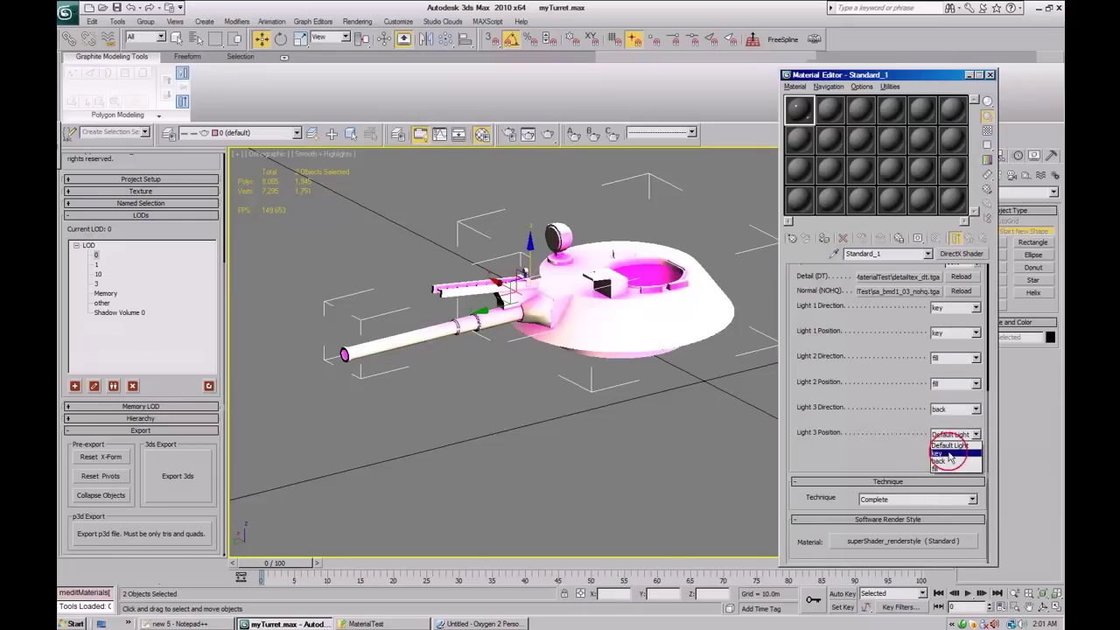
click(950, 461)
Assign the Standard_1 superShader material to the two selected turret objects.
scroll(871, 493, up, 4)
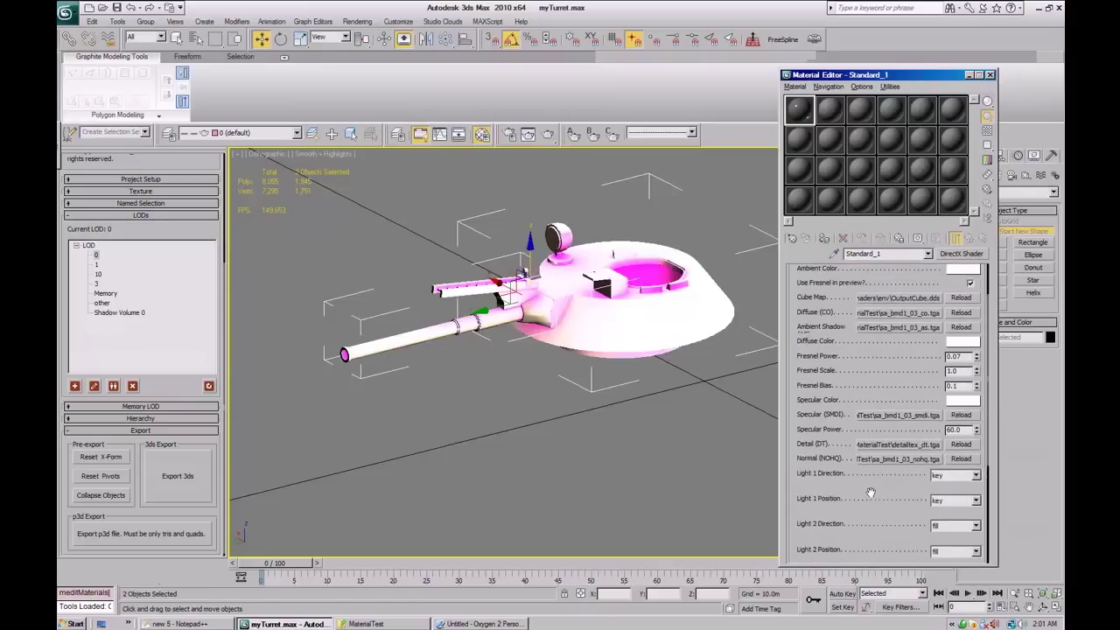
scroll(871, 493, up, 2)
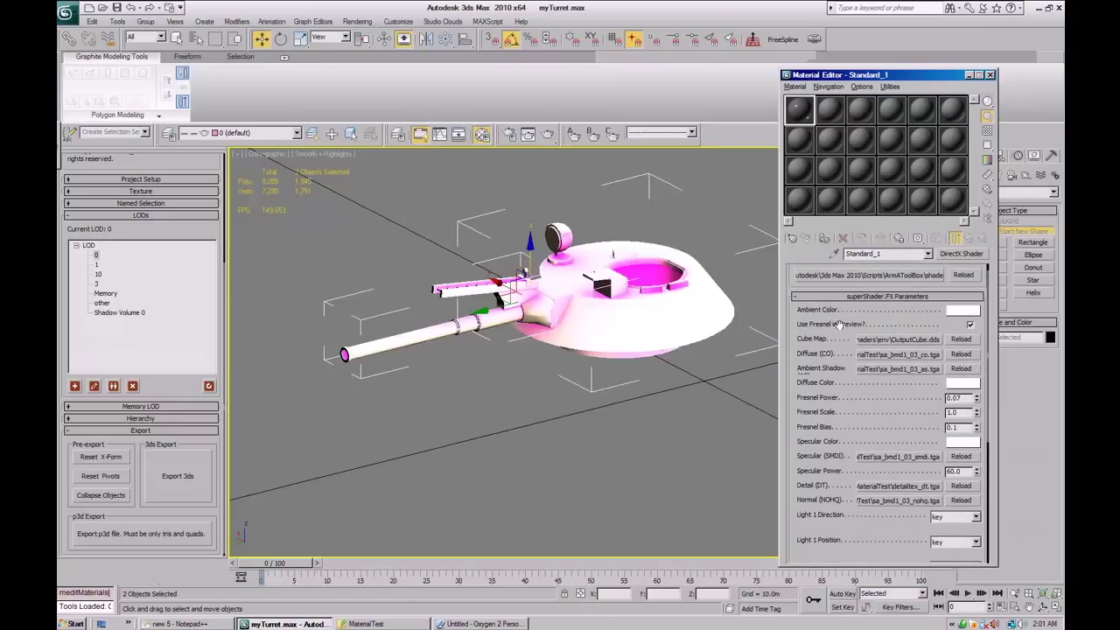
scroll(838, 324, up, 1)
middle_drag(665, 245, 634, 322)
scroll(635, 322, down, 1)
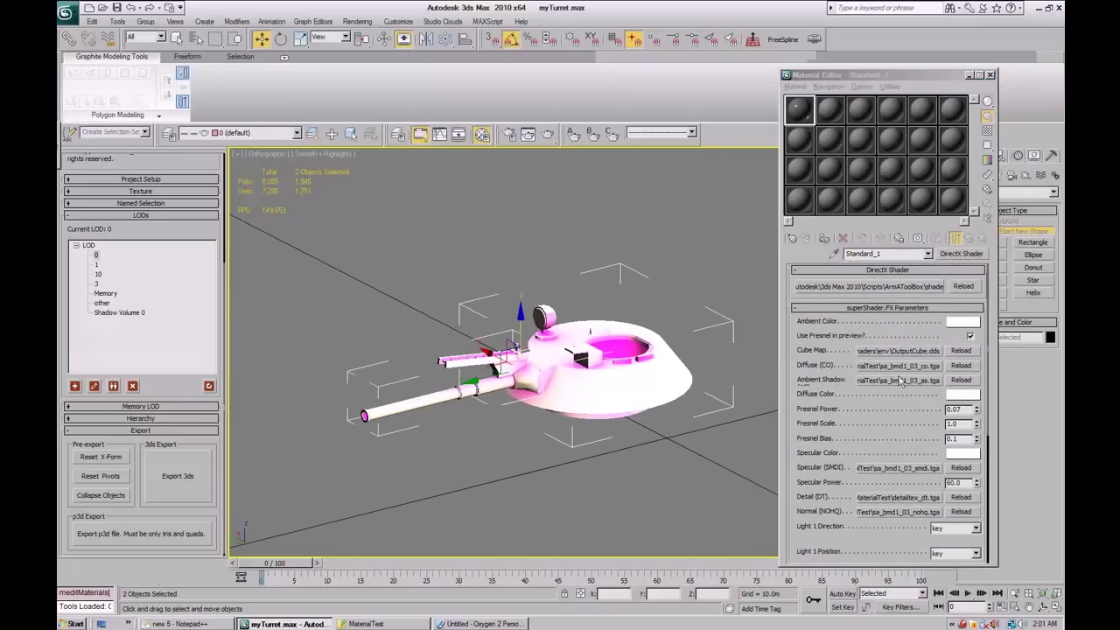
click(824, 238)
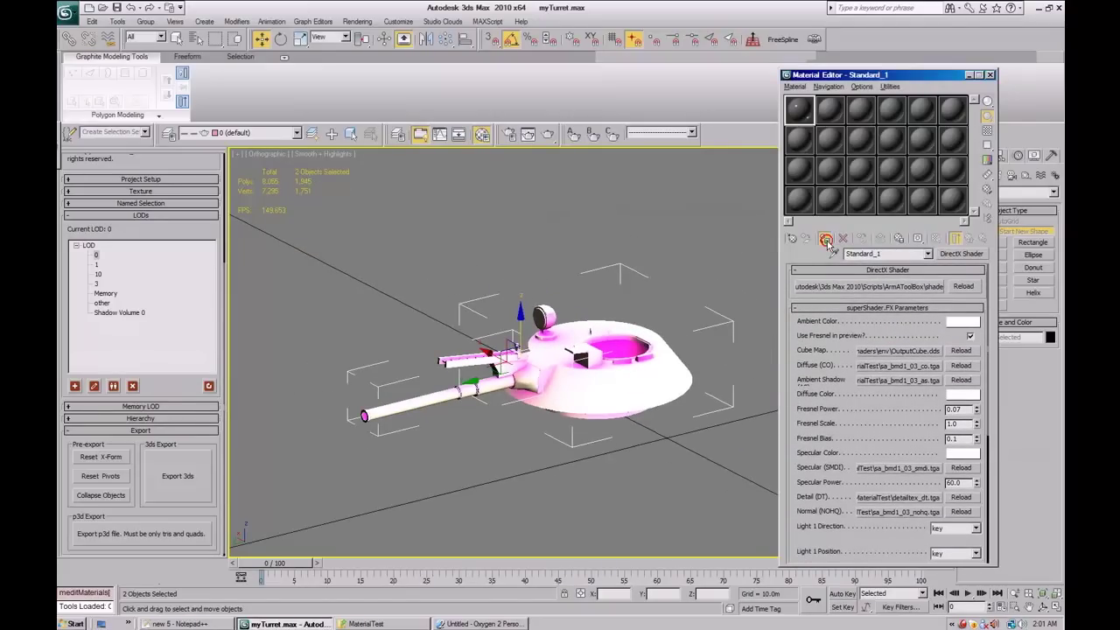
Set the superShader material's Fresnel Power to 0.0, Fresnel Scale to 0.83 and Fresnel Bias to 0.24.
mouse_move(609, 367)
middle_down()
mouse_move(605, 345)
mouse_move(504, 338)
mouse_move(582, 309)
mouse_move(602, 378)
middle_up()
alt+middle_drag(550, 335, 425, 387)
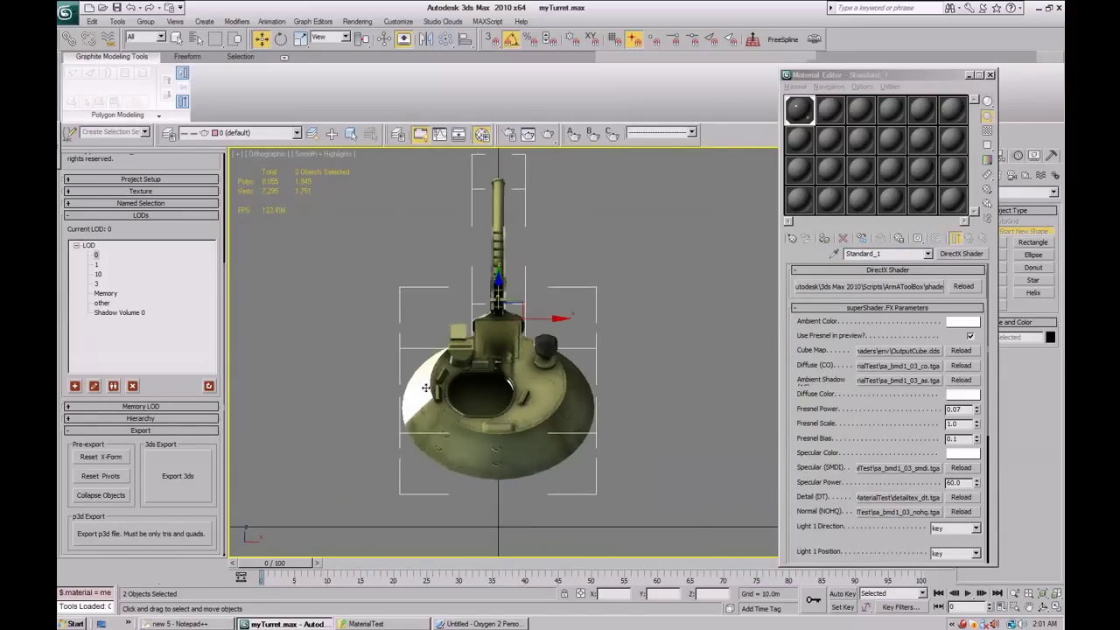
mouse_move(978, 442)
mouse_down()
mouse_move(974, 461)
mouse_move(976, 423)
mouse_up()
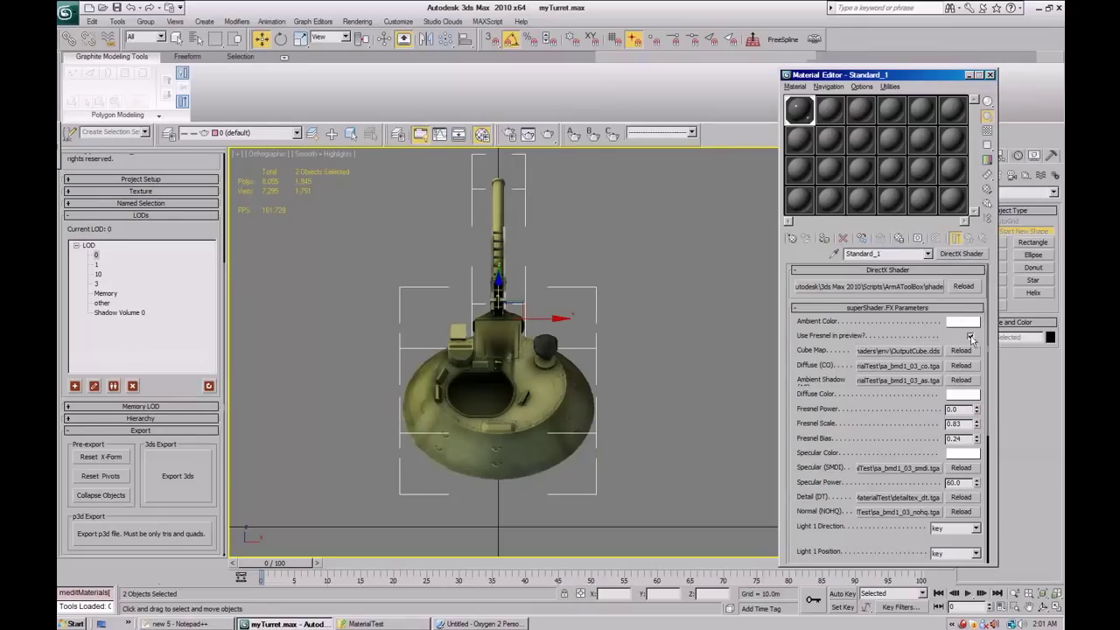
Turn off Fresnel in the preview and inspect the turret's shading without it.
click(969, 337)
alt+middle_drag(440, 348, 591, 390)
scroll(551, 372, up, 3)
scroll(550, 385, down, 2)
scroll(910, 390, down, 3)
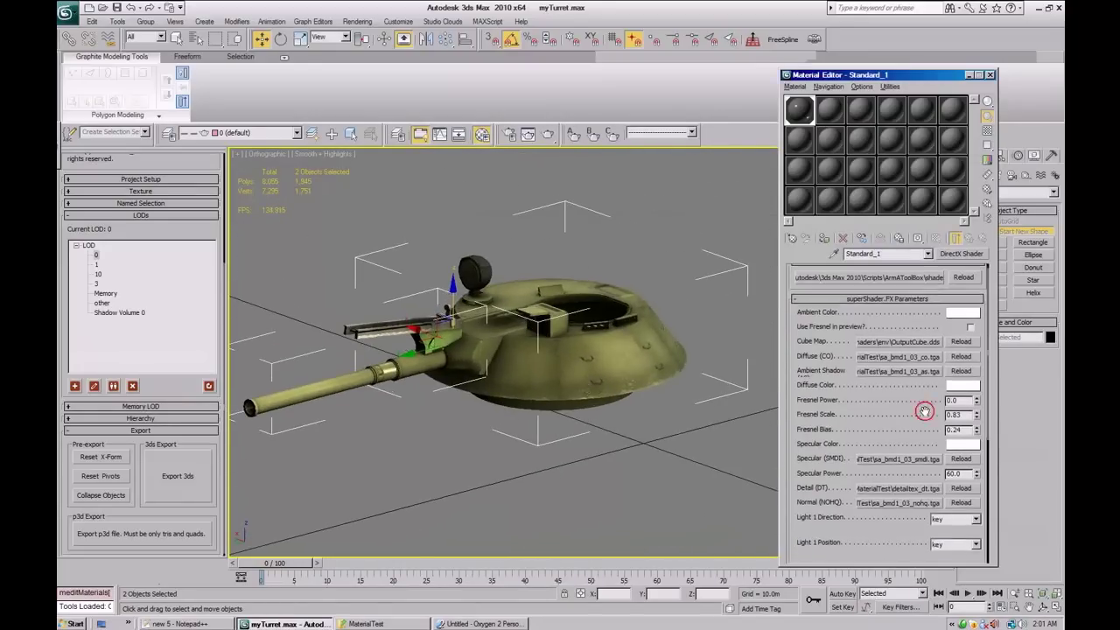
Set Fresnel Power and Fresnel Bias to 0.12 each and turn Fresnel back on in the preview.
click(977, 346)
mouse_move(977, 345)
mouse_down()
mouse_move(979, 337)
mouse_move(977, 378)
mouse_up()
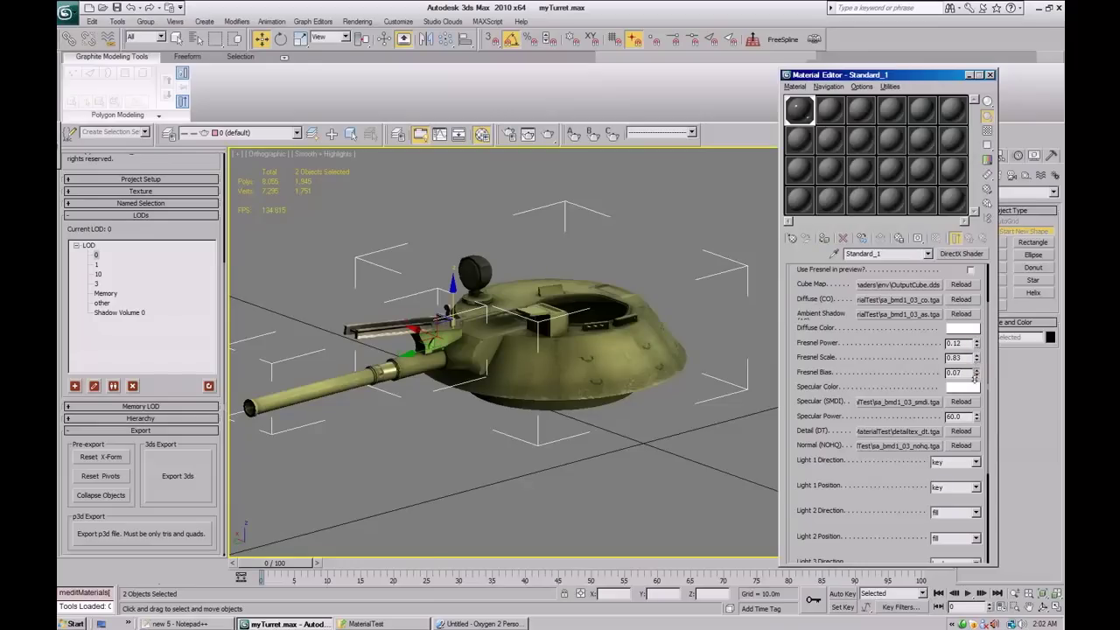
click(970, 270)
alt+middle_drag(600, 338, 633, 303)
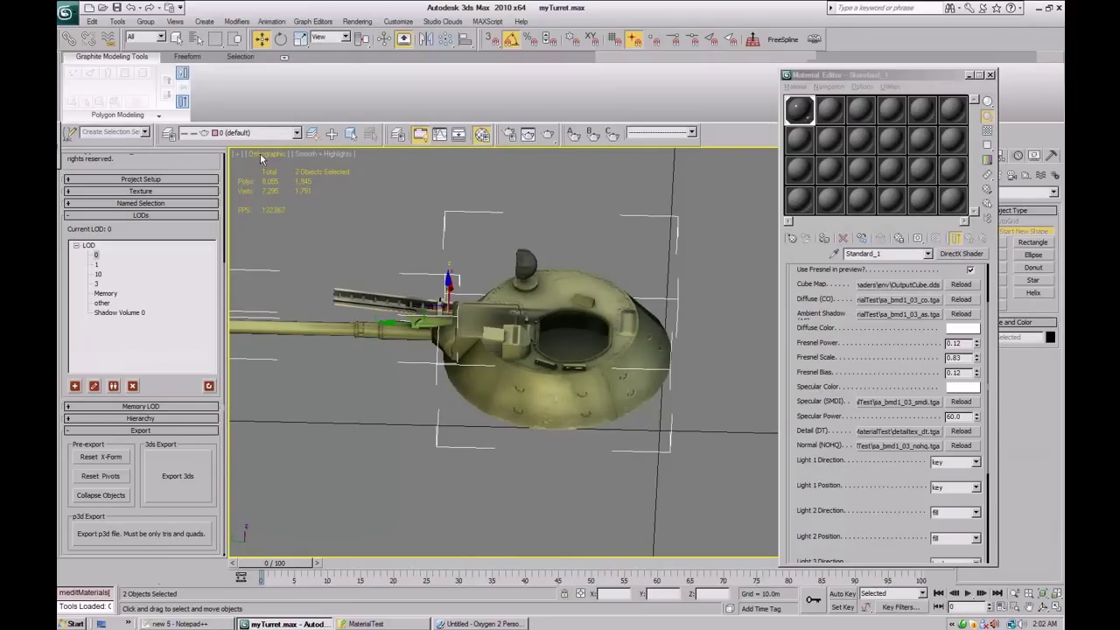
Switch the viewport from orthographic to perspective and examine the turret's shading from near and far.
middle_drag(367, 265, 418, 339)
key(p)
alt+middle_drag(581, 418, 588, 357)
scroll(588, 357, up, 4)
mouse_move(560, 458)
alt+middle_down()
mouse_move(473, 444)
mouse_move(579, 437)
mouse_move(549, 458)
mouse_move(565, 422)
mouse_move(527, 404)
mouse_move(399, 441)
mouse_move(539, 412)
alt+middle_up()
scroll(568, 440, down, 2)
scroll(549, 457, up, 3)
scroll(592, 469, up, 3)
scroll(557, 464, down, 3)
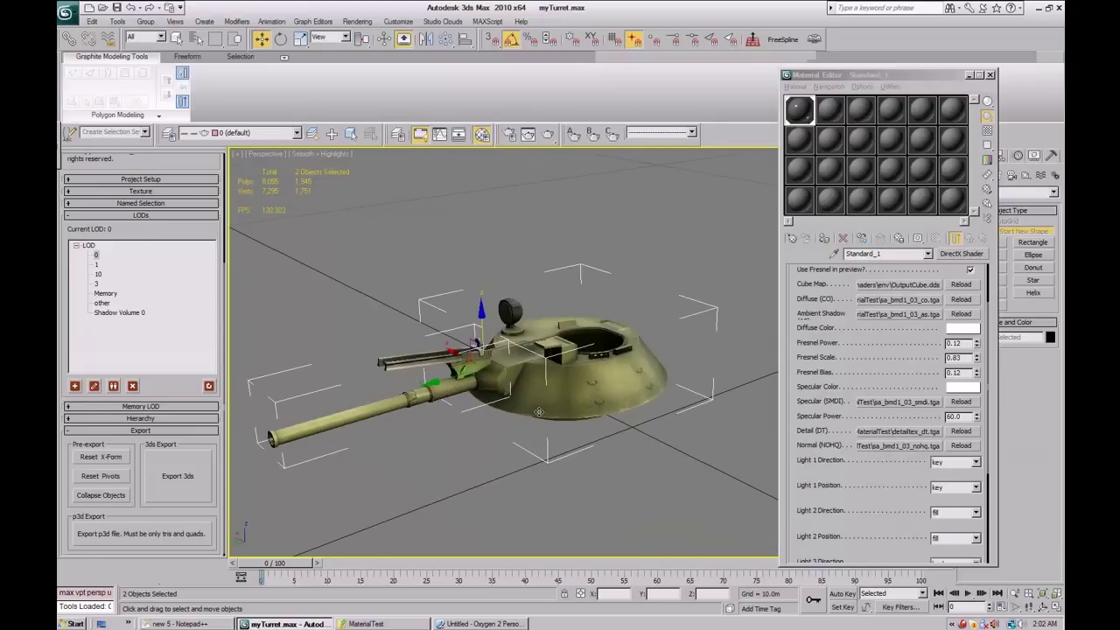
scroll(844, 379, down, 5)
scroll(810, 386, up, 6)
scroll(810, 388, up, 1)
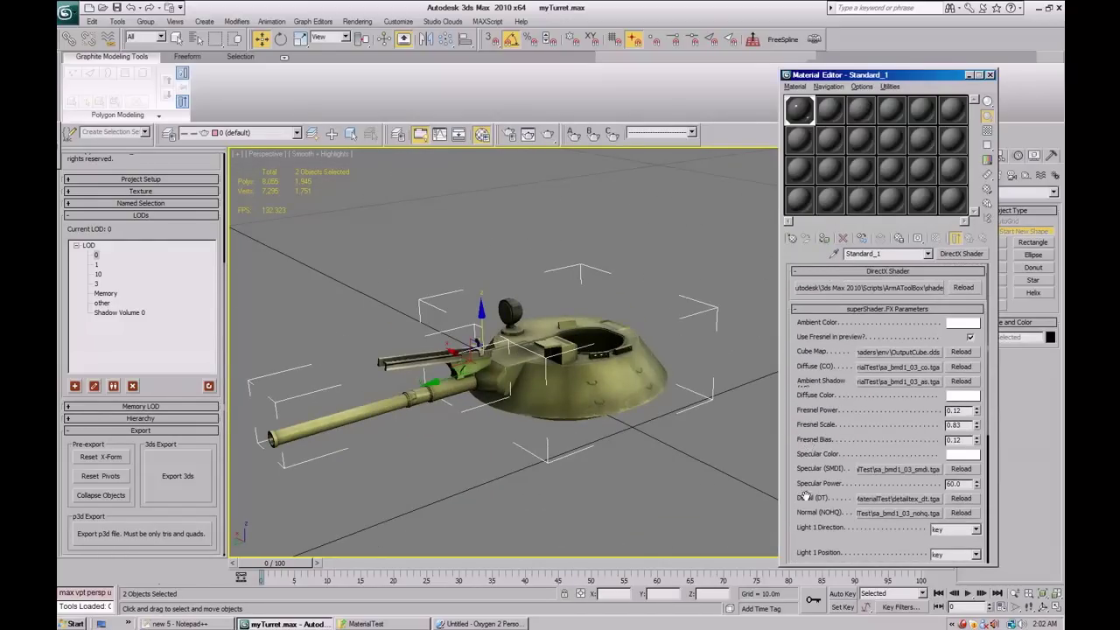
scroll(576, 434, down, 4)
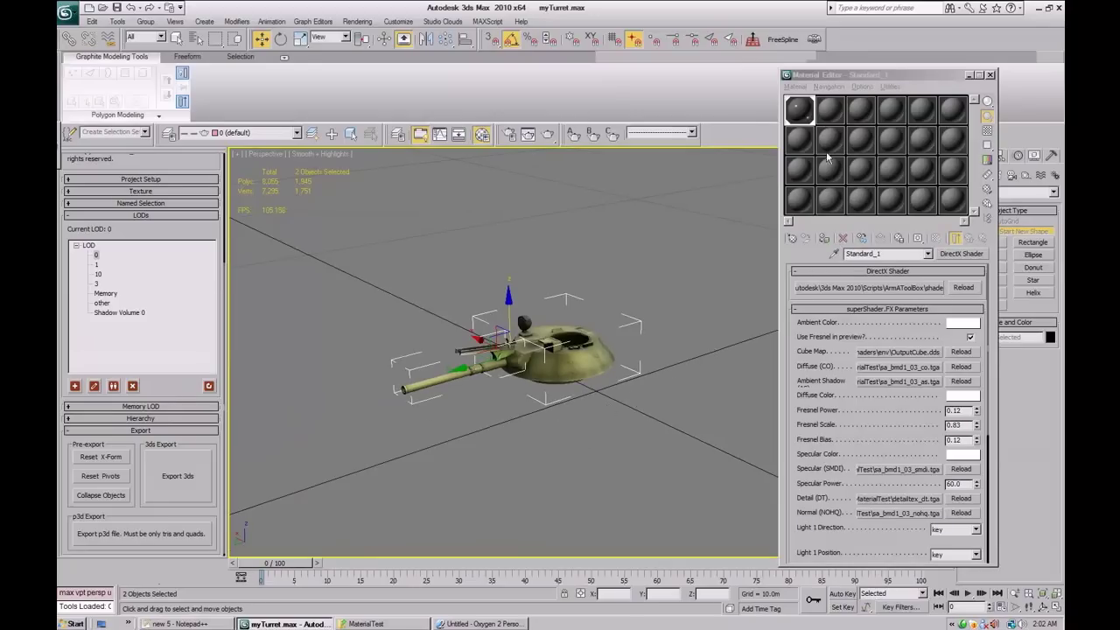
Rename the turret's Standard_1 material as sa_bmd1_01.
click(831, 112)
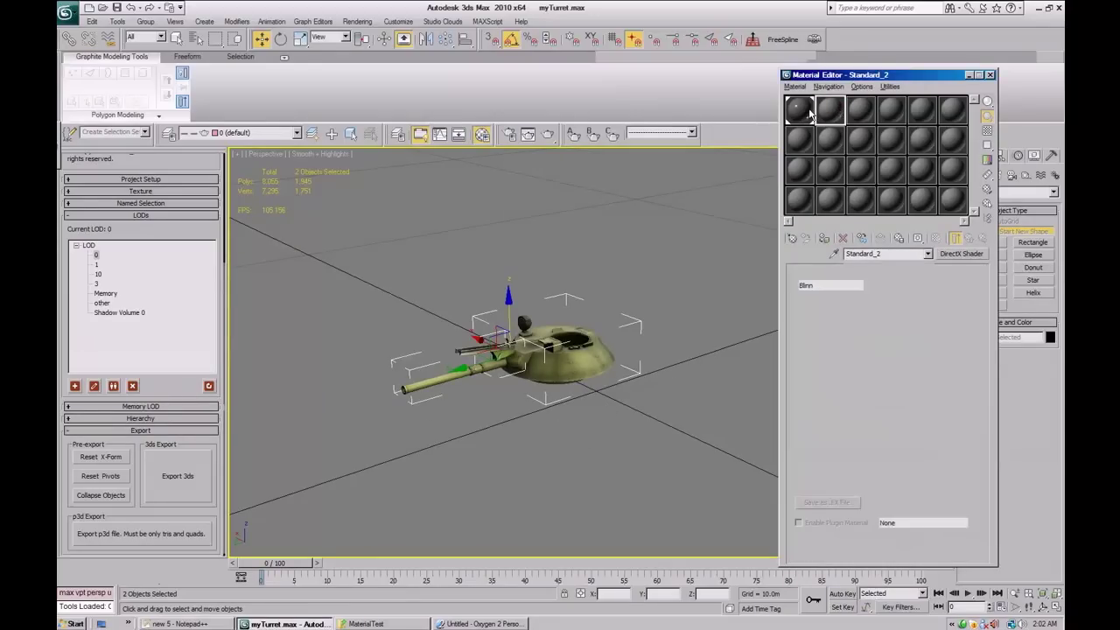
click(799, 110)
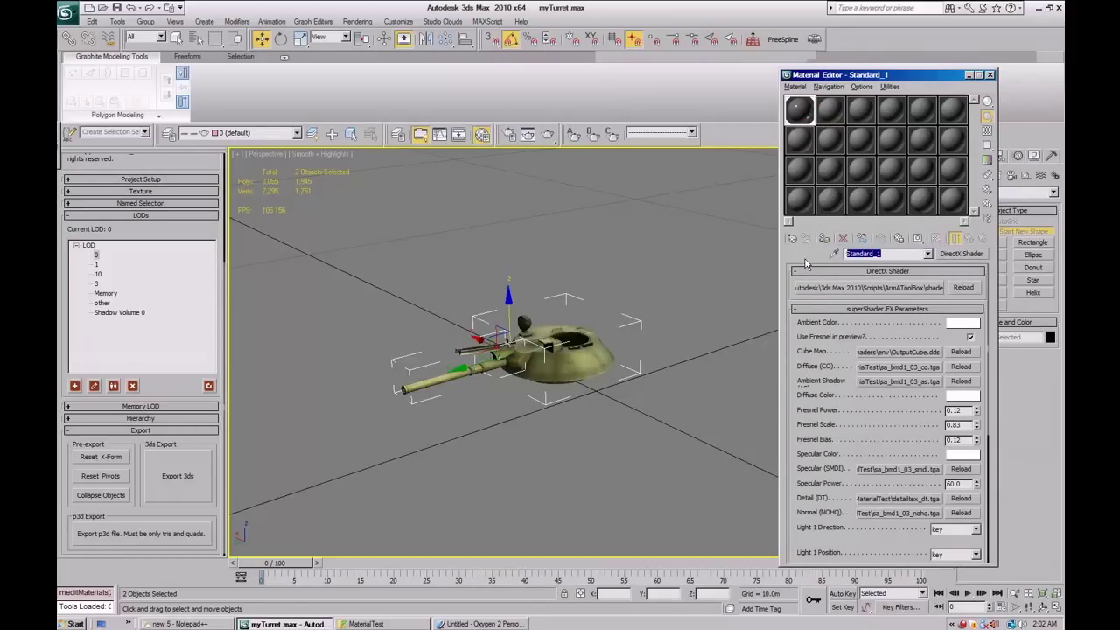
text(sa_bmd1_01)
middle_drag(563, 355, 553, 344)
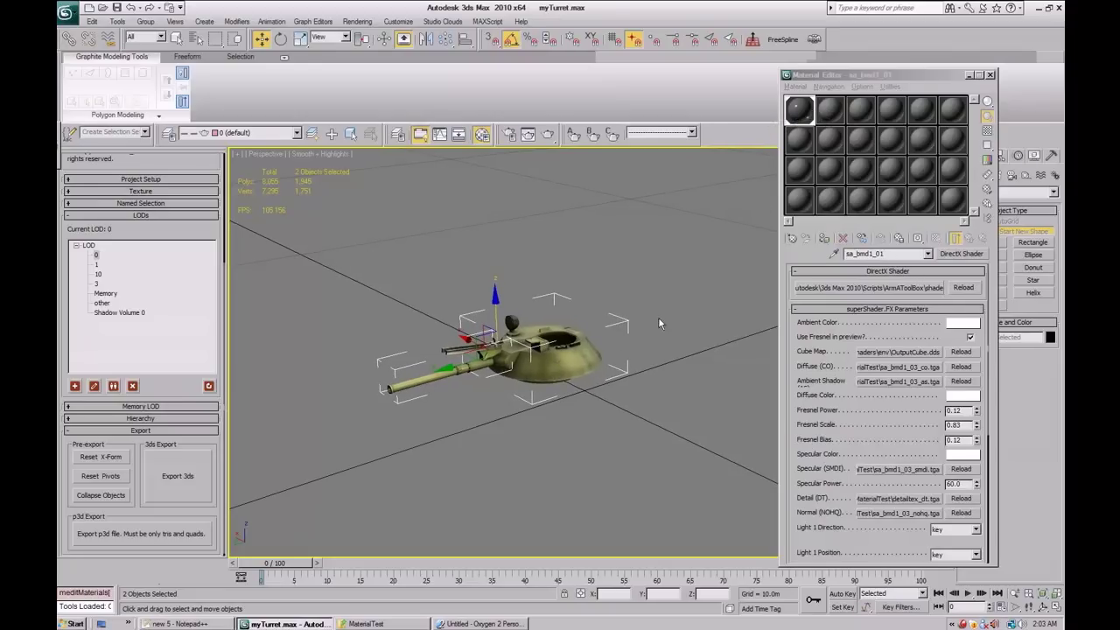
double_click(866, 253)
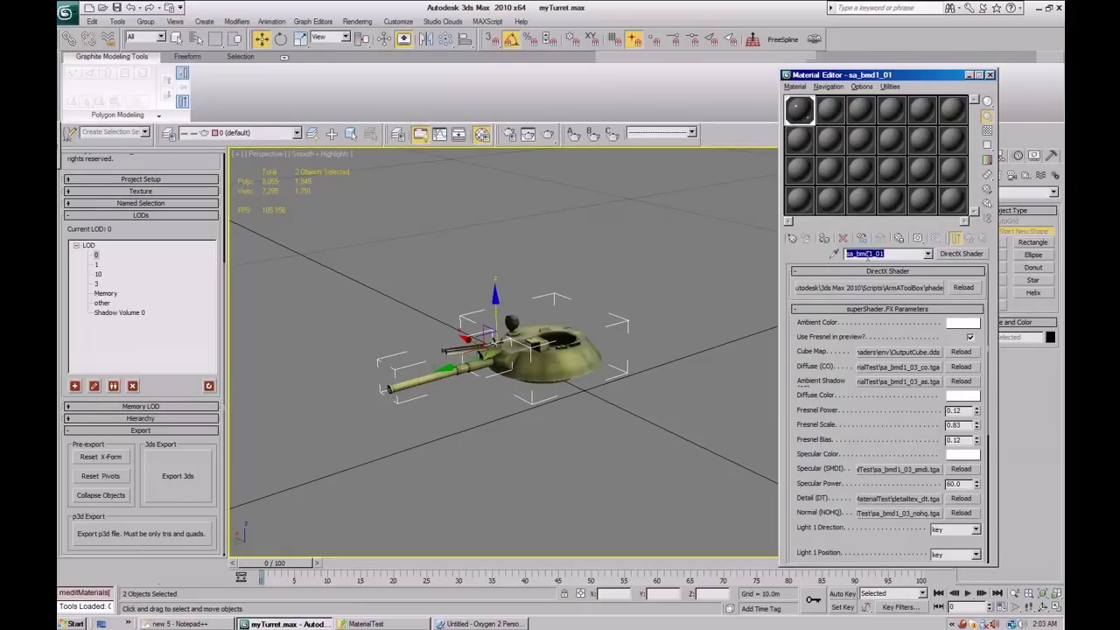
Look over the textured turret and close the Material Editor.
middle_drag(603, 354, 623, 337)
scroll(595, 350, up, 3)
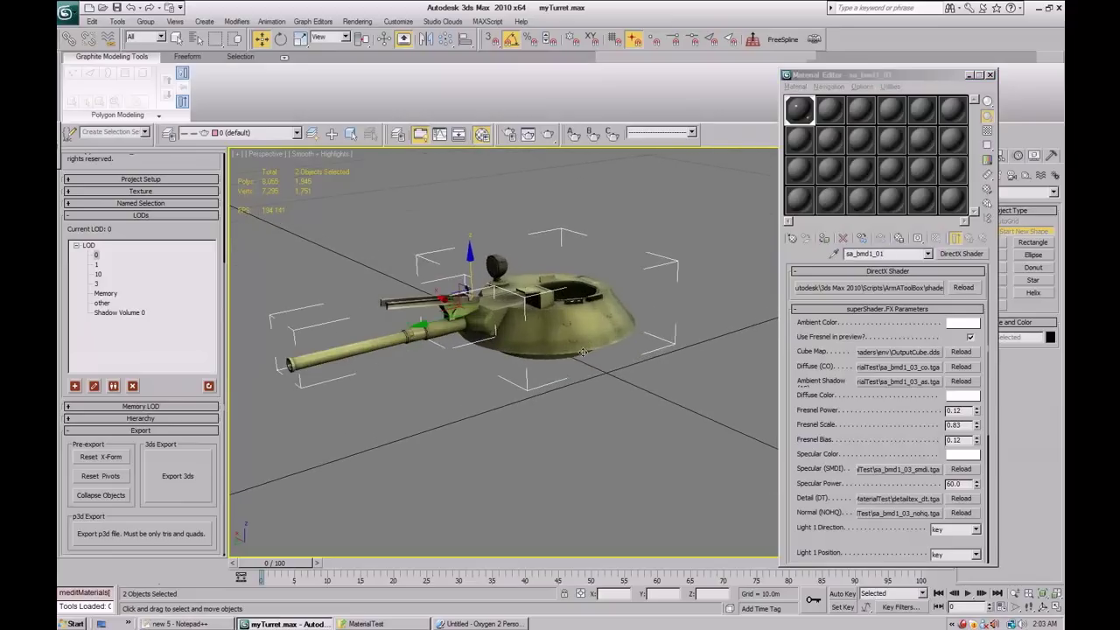
middle_drag(551, 353, 589, 362)
scroll(591, 361, up, 1)
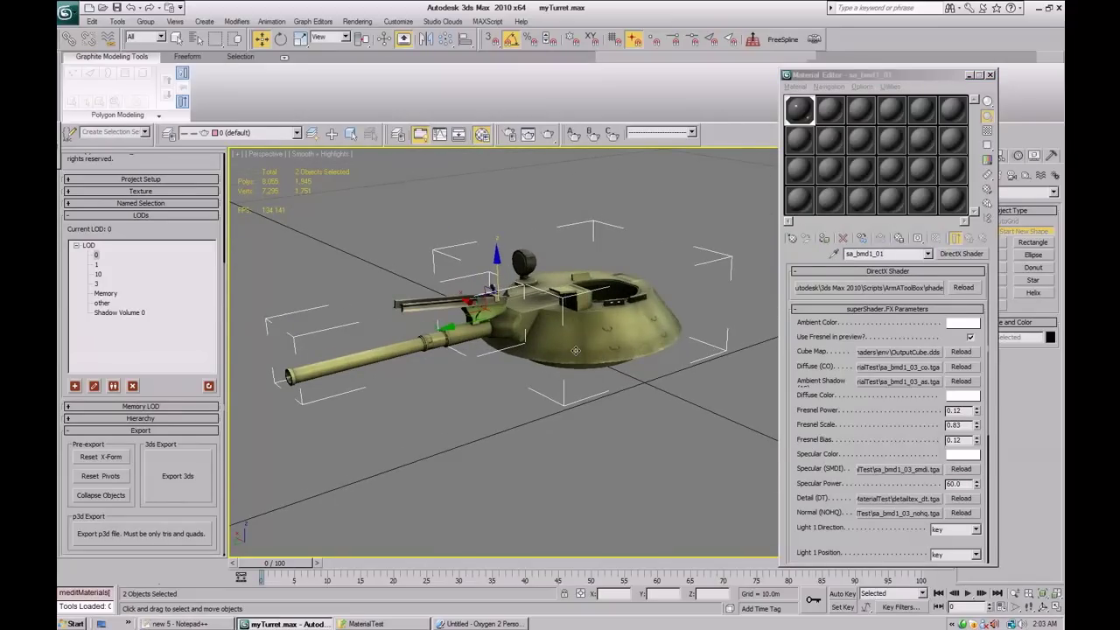
middle_drag(576, 350, 587, 391)
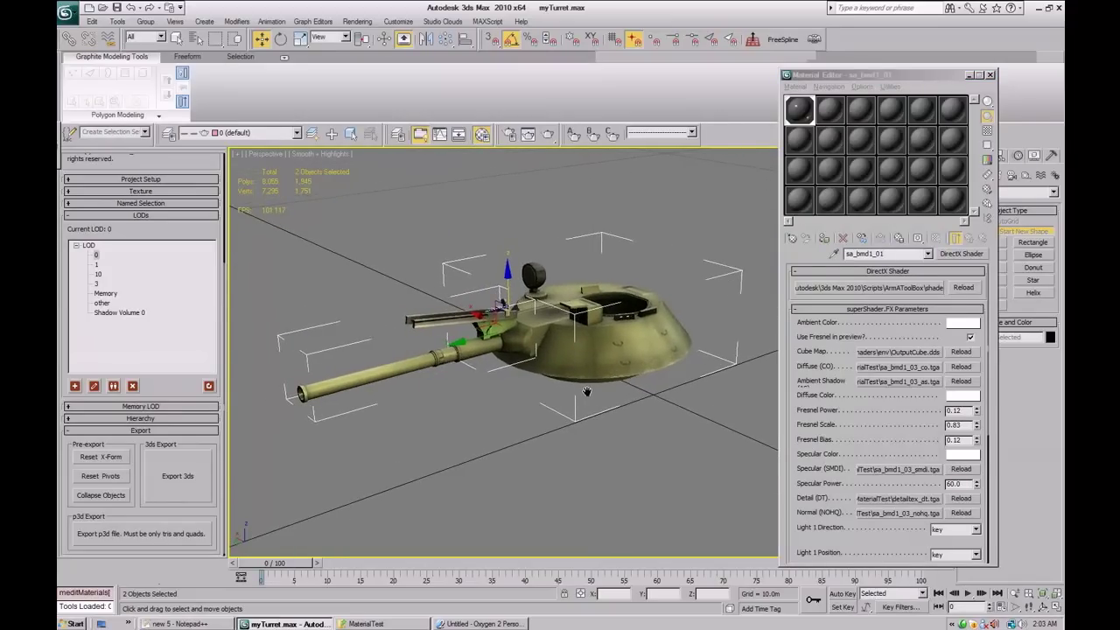
click(989, 76)
middle_drag(795, 290, 812, 291)
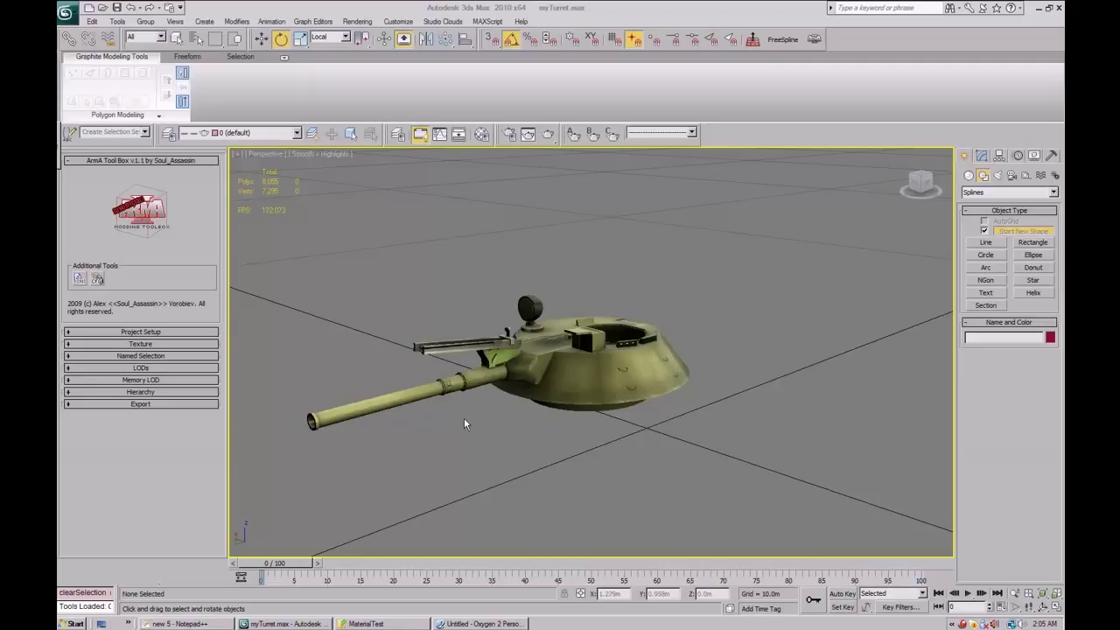
Expand the toolbox's Hierarchy section, try rotating the gun independently of the turret and undo that rotation.
click(167, 392)
click(479, 378)
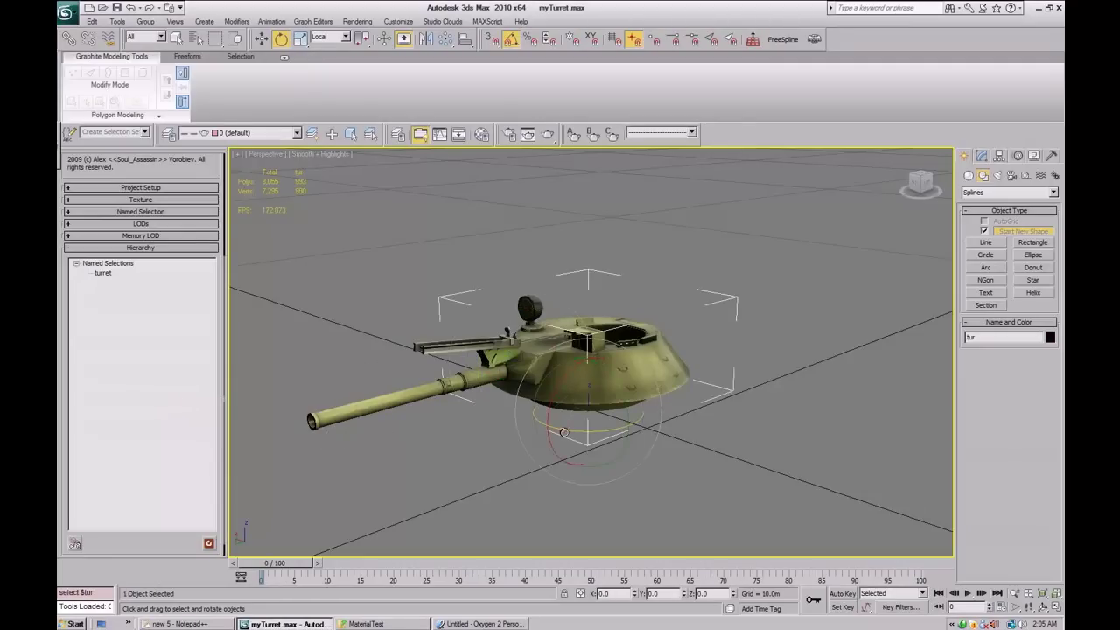
click(575, 426)
click(417, 393)
mouse_move(509, 380)
mouse_down()
mouse_move(560, 382)
mouse_move(525, 380)
mouse_up()
key(ctrl+z)
click(582, 428)
Clear the object selection and refresh the toolbox's hierarchy list of named selections.
click(768, 457)
alt+middle_drag(596, 413, 648, 425)
click(208, 543)
Link the gun object to the turret body (tur) as its parent.
scroll(647, 430, up, 3)
scroll(650, 441, up, 1)
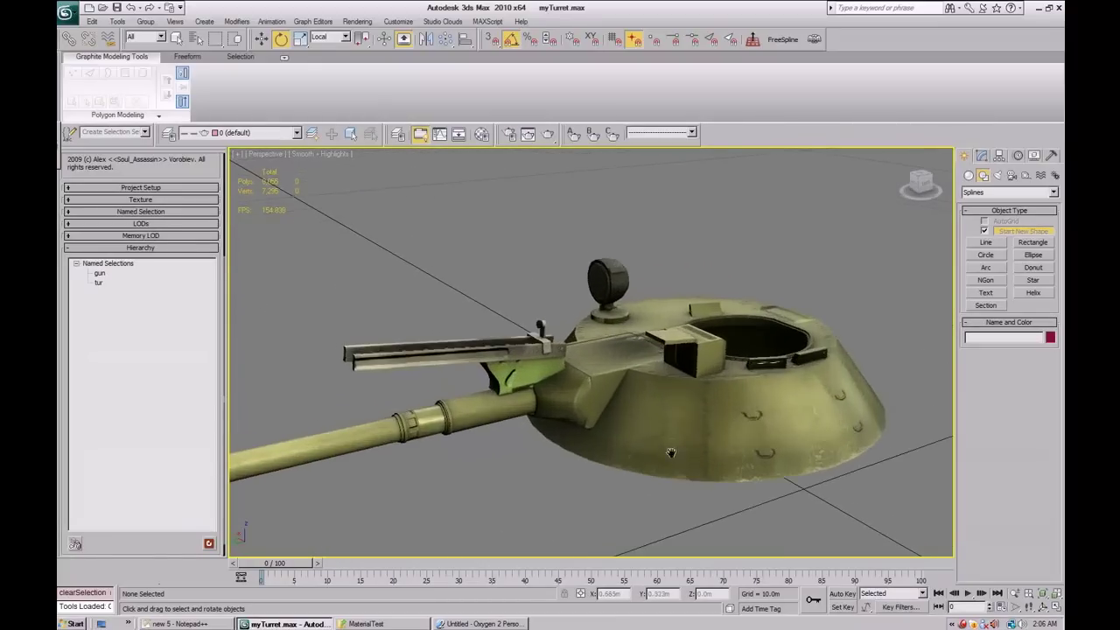
scroll(618, 393, down, 1)
alt+middle_drag(549, 399, 576, 370)
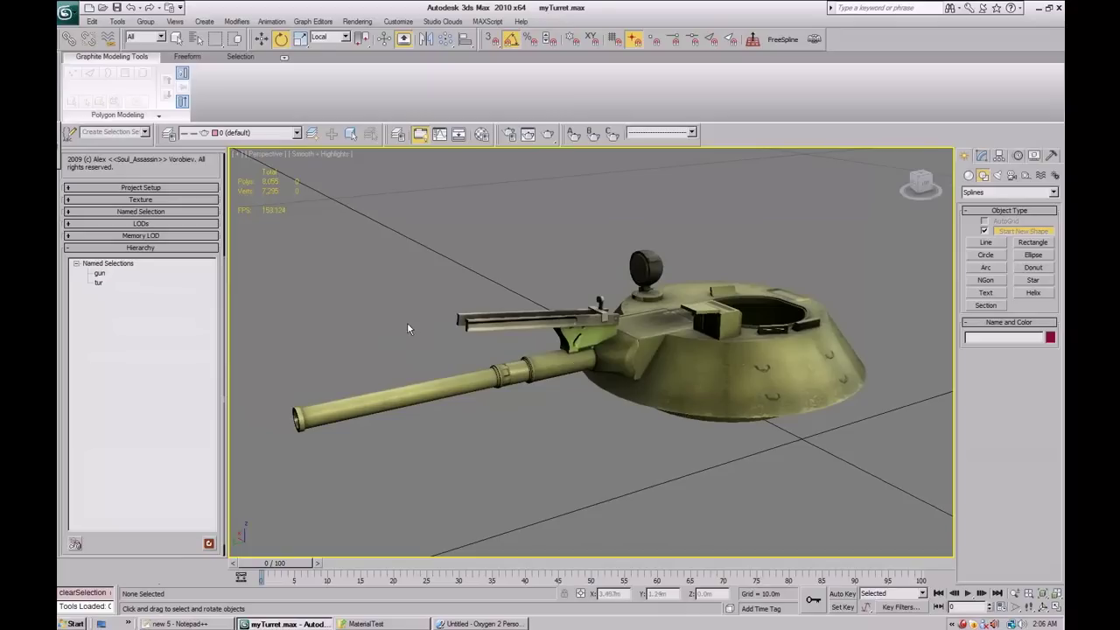
scroll(483, 298, down, 2)
middle_drag(483, 297, 456, 336)
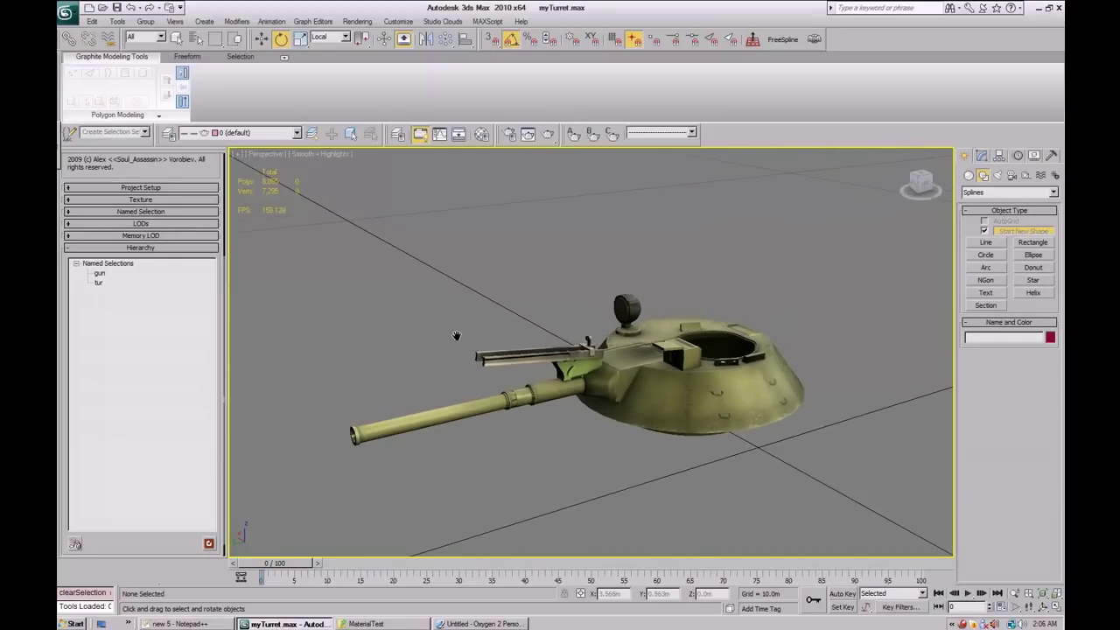
click(69, 40)
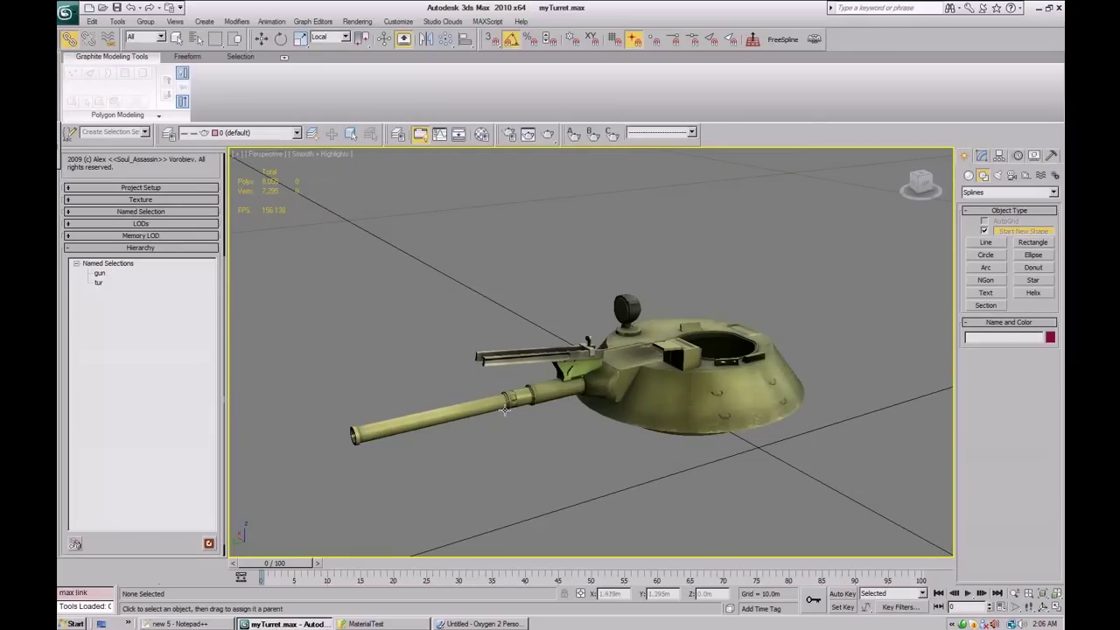
drag(503, 410, 702, 390)
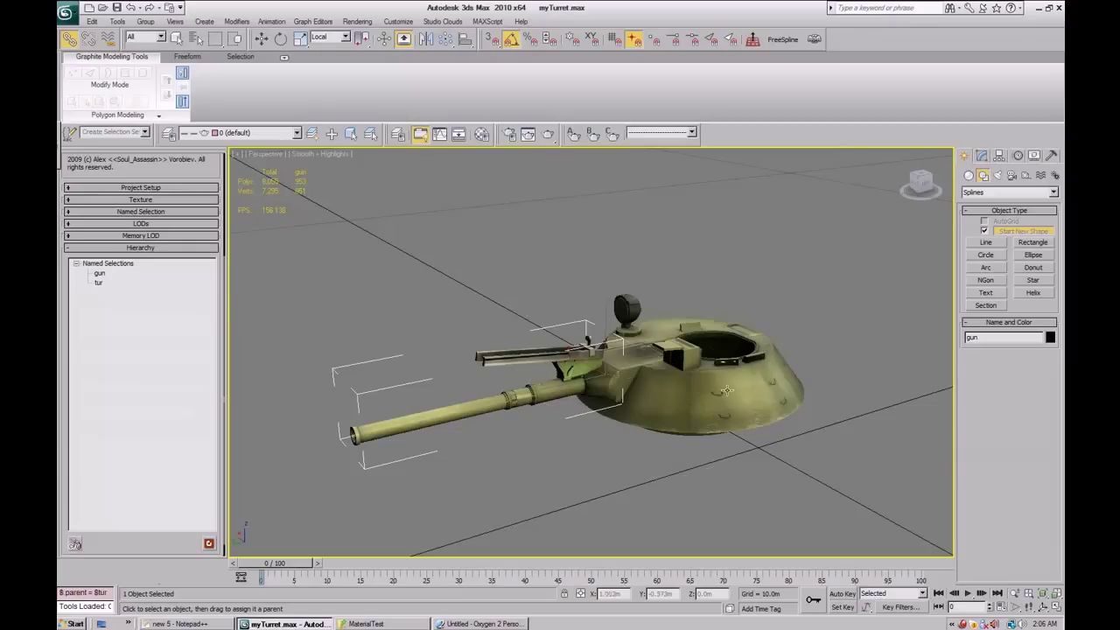
Try rotating the turret body to test the link with the gun, and undo the rotation.
click(726, 411)
key(w)
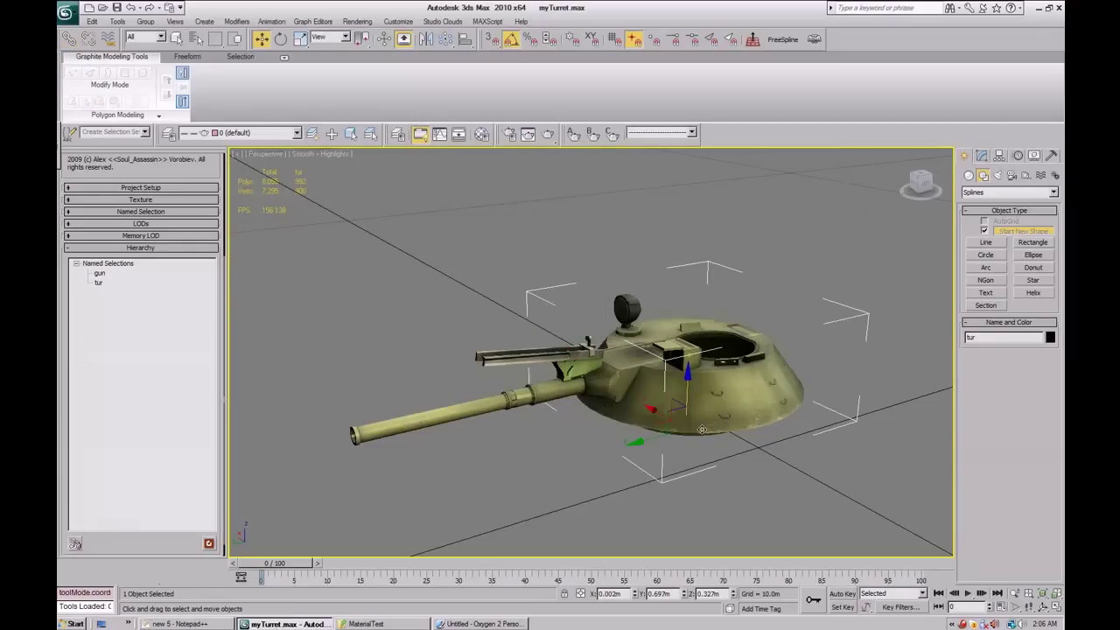
key(e)
drag(685, 467, 719, 438)
key(ctrl+z)
Raise the gun by rotating it, turn the turret body, and inspect how the linked parts move together.
alt+middle_drag(765, 452, 665, 431)
click(462, 392)
alt+middle_drag(723, 485, 591, 343)
drag(574, 310, 614, 289)
click(649, 385)
drag(680, 443, 717, 449)
alt+middle_drag(700, 442, 750, 460)
alt+middle_drag(714, 411, 689, 390)
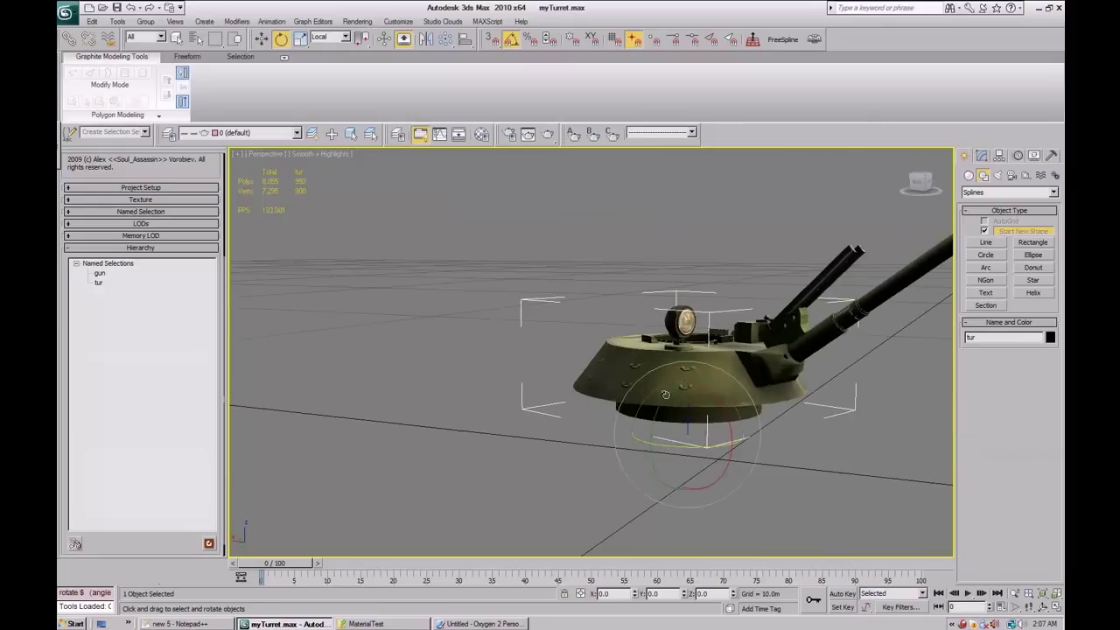
alt+middle_drag(695, 435, 545, 416)
alt+middle_drag(596, 379, 566, 346)
Undo the test rotations of the turret body and the gun.
key(ctrl+z)
key(ctrl+z)
key(ctrl+z)
key(ctrl+z)
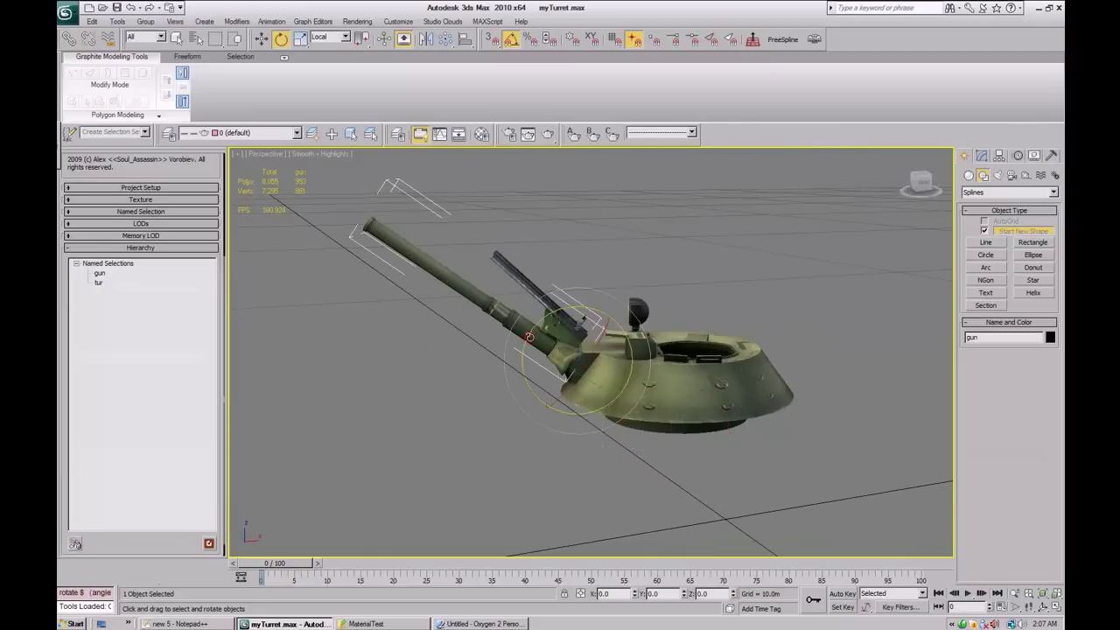
key(ctrl+z)
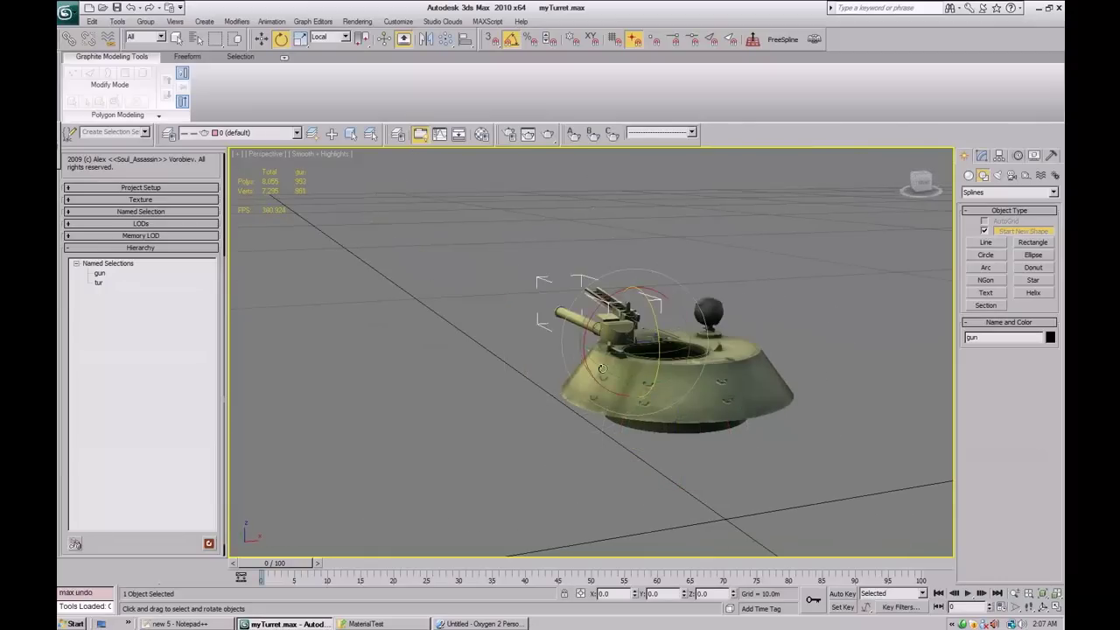
Test the gun's elevation by rotating it up 30 degrees and down 5 degrees, then return it to level.
alt+middle_drag(574, 353, 724, 383)
drag(670, 275, 686, 273)
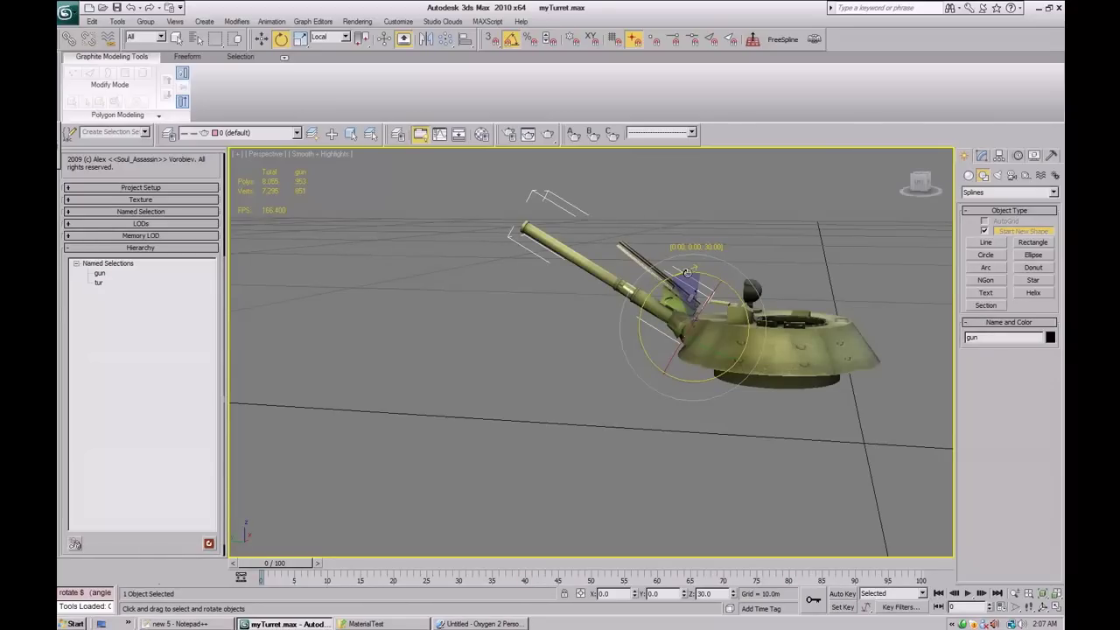
drag(688, 273, 671, 289)
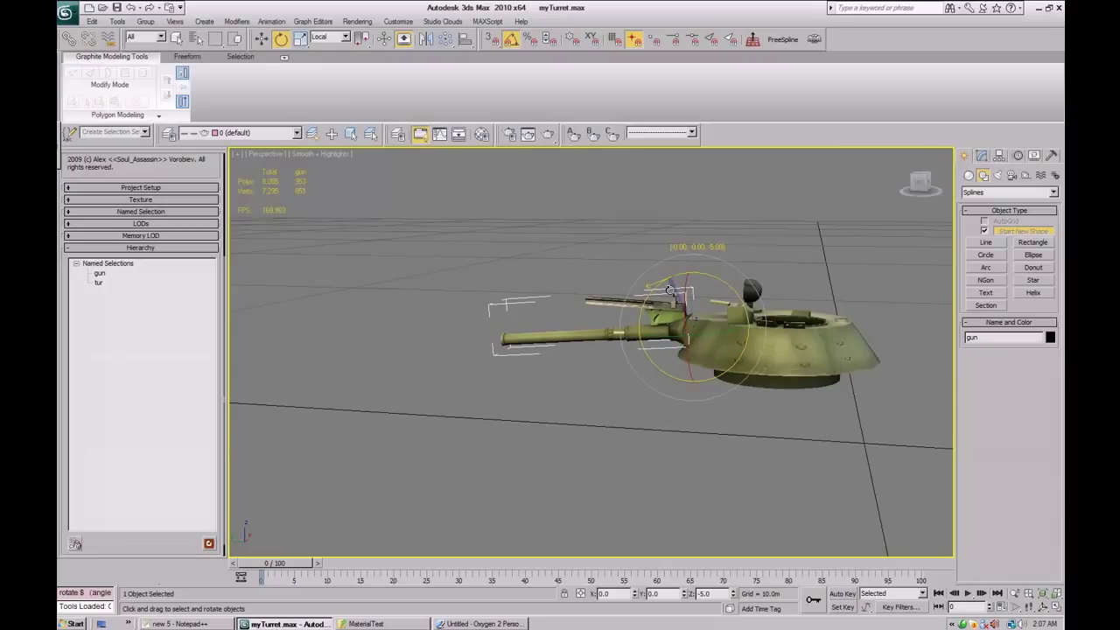
drag(670, 285, 672, 281)
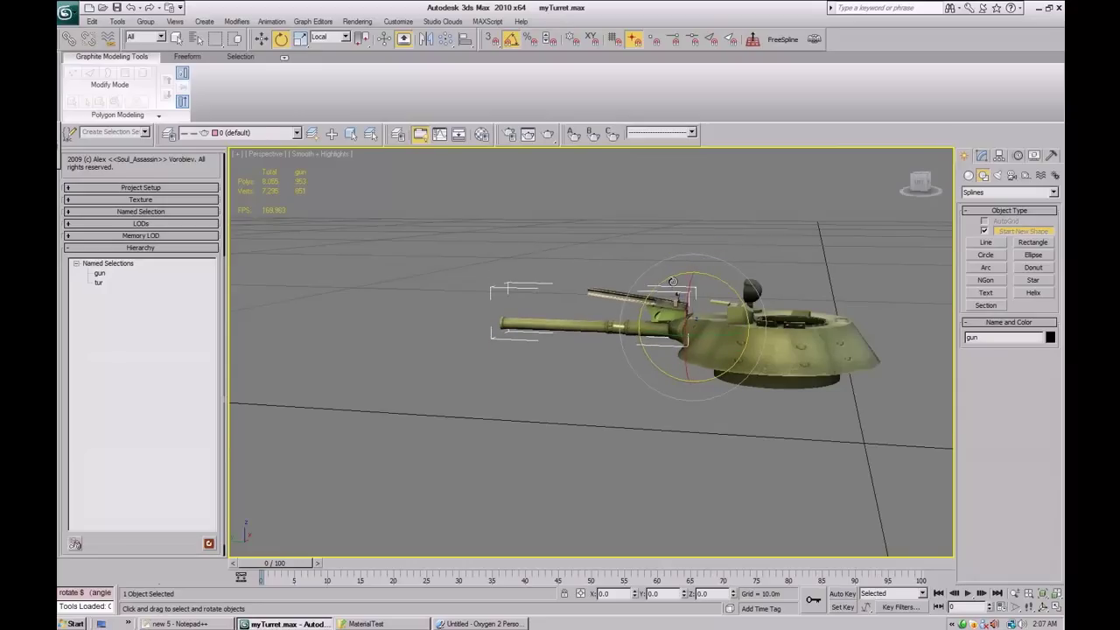
alt+middle_drag(713, 381, 778, 408)
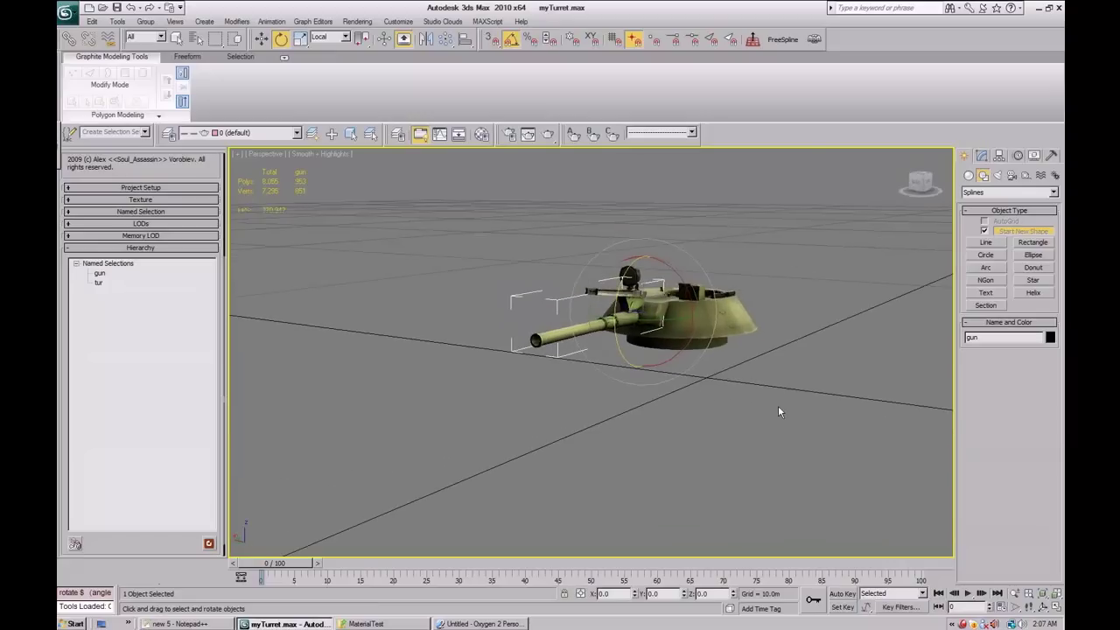
scroll(665, 335, up, 1)
alt+middle_drag(810, 371, 686, 352)
alt+middle_drag(581, 352, 604, 404)
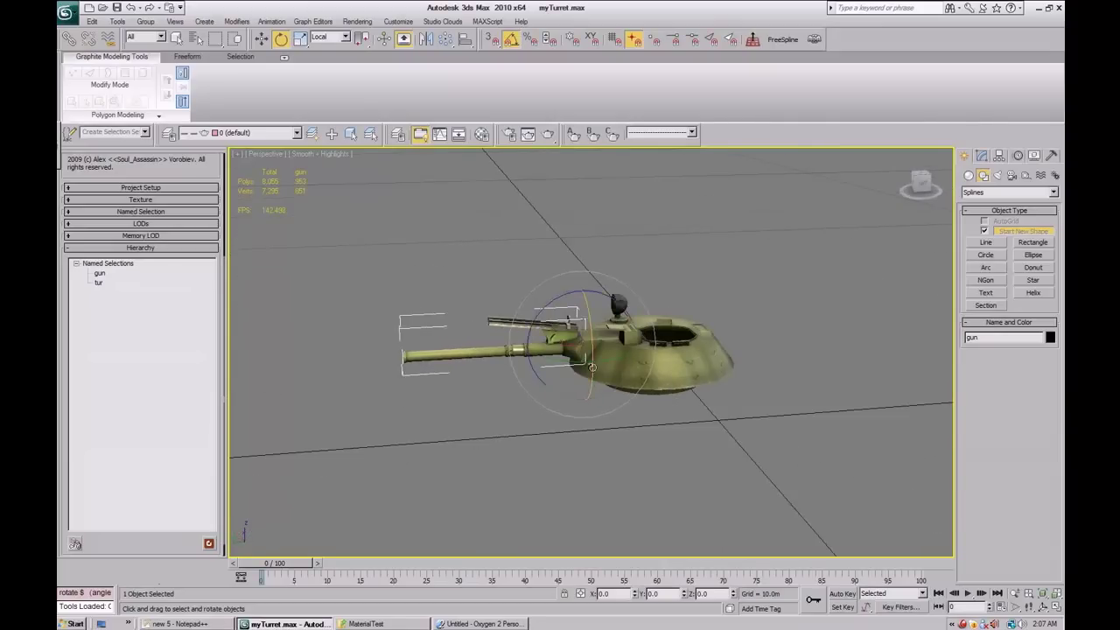
Refresh the toolbox's hierarchy list and select the gun entry beneath tur.
click(209, 543)
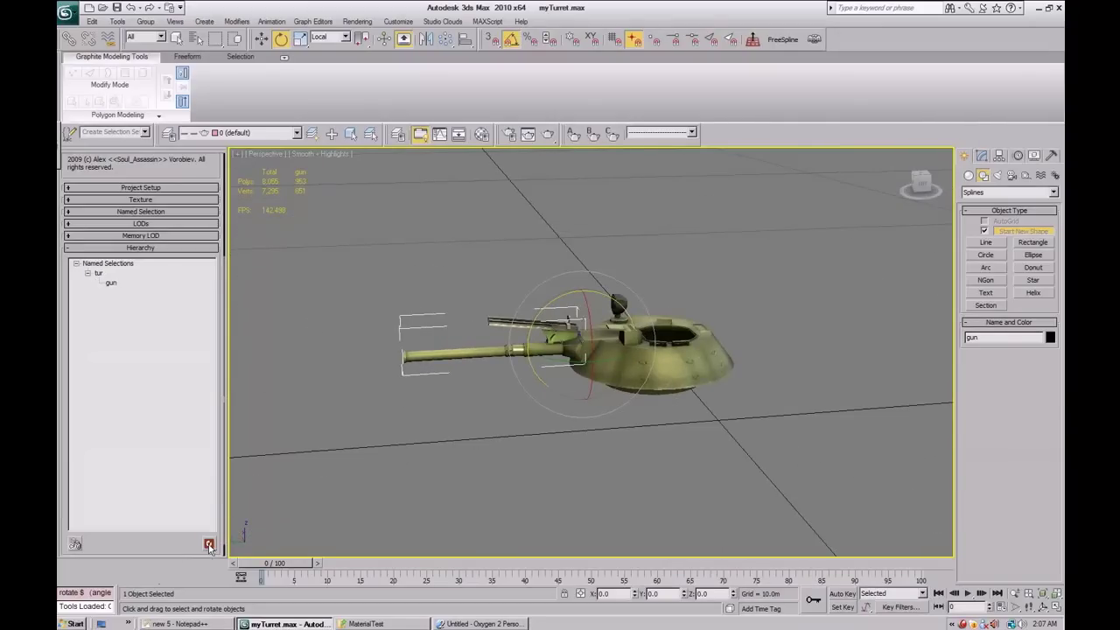
double_click(98, 273)
click(87, 273)
click(111, 282)
double_click(111, 283)
Clear the scene selection and open the Model.cfg Generator for the turret hierarchy.
mouse_move(627, 458)
middle_down()
mouse_move(587, 478)
mouse_move(626, 467)
mouse_move(616, 417)
mouse_move(667, 433)
mouse_move(755, 393)
mouse_move(750, 333)
mouse_move(671, 395)
mouse_move(633, 452)
middle_up()
click(588, 422)
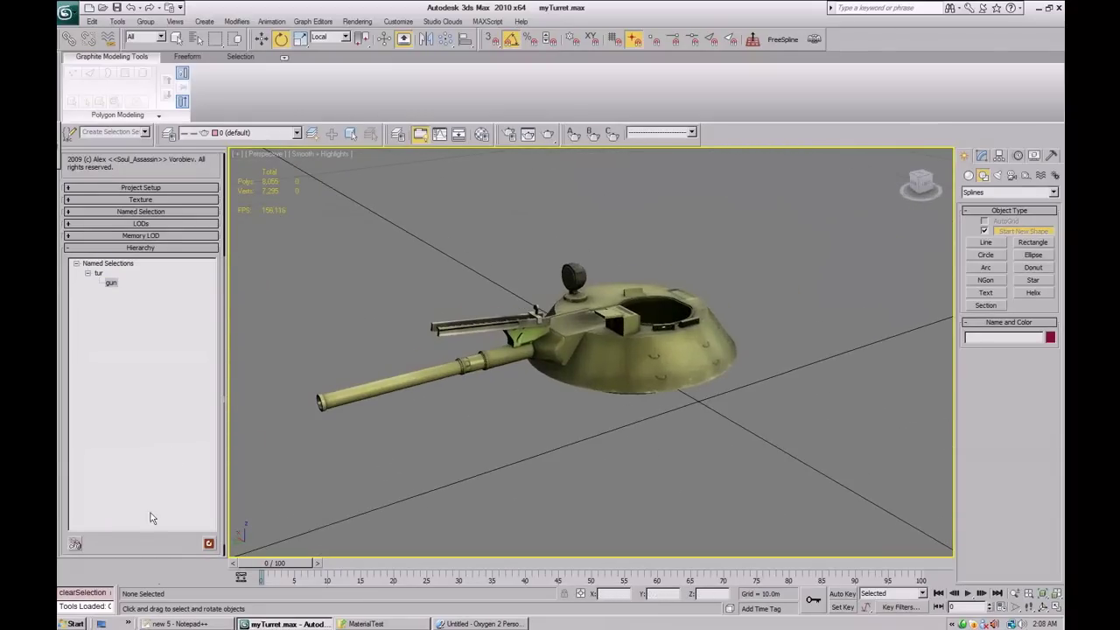
click(75, 543)
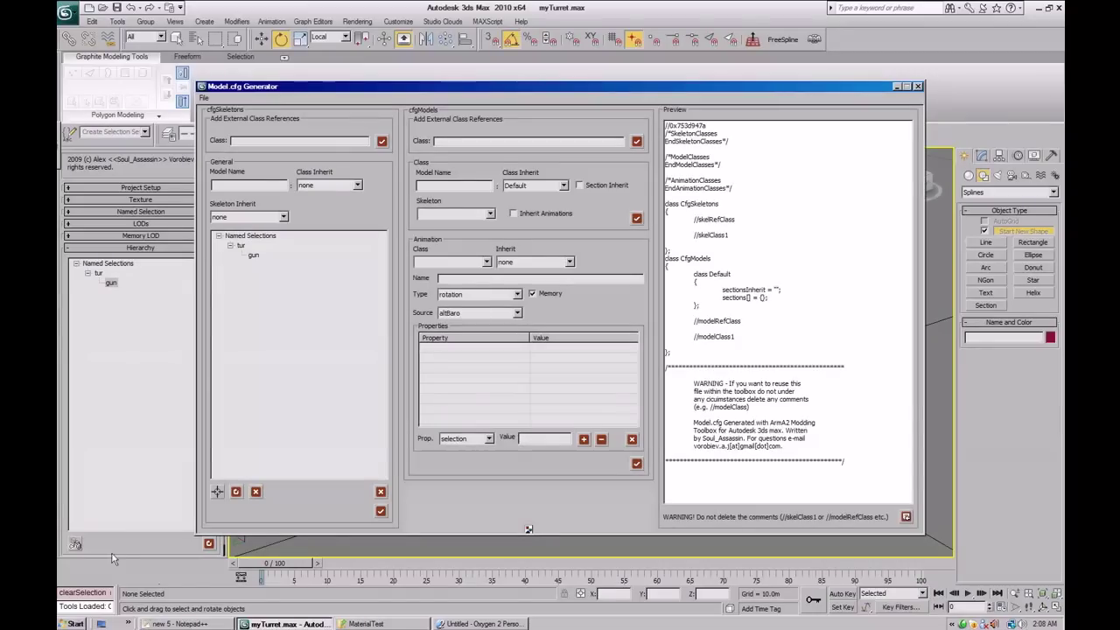
mouse_move(427, 88)
mouse_down()
mouse_move(473, 93)
mouse_move(424, 92)
mouse_up()
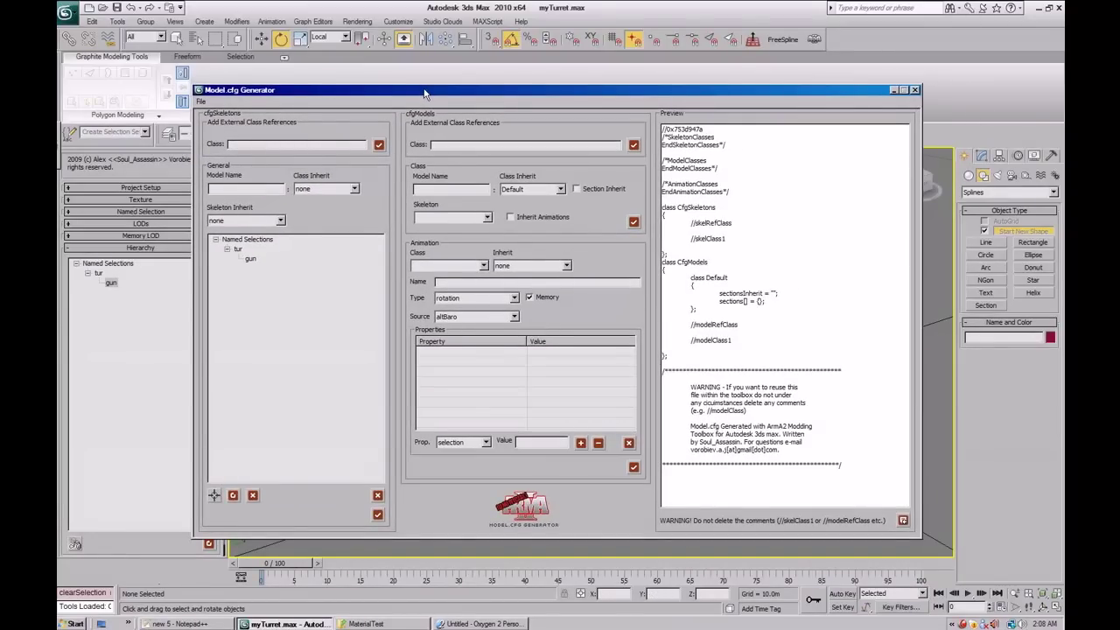
Examine the model.cfg preview's header comments and the skelClass1 and modelClass1 placeholder comments.
drag(862, 466, 665, 106)
click(856, 264)
click(202, 102)
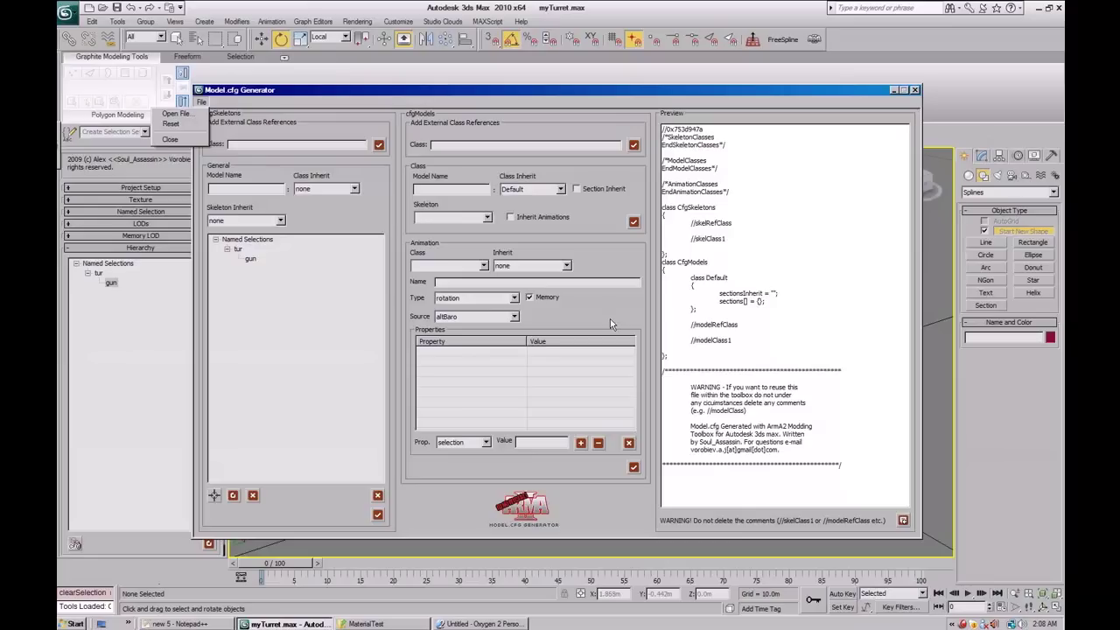
click(732, 191)
drag(732, 191, 663, 129)
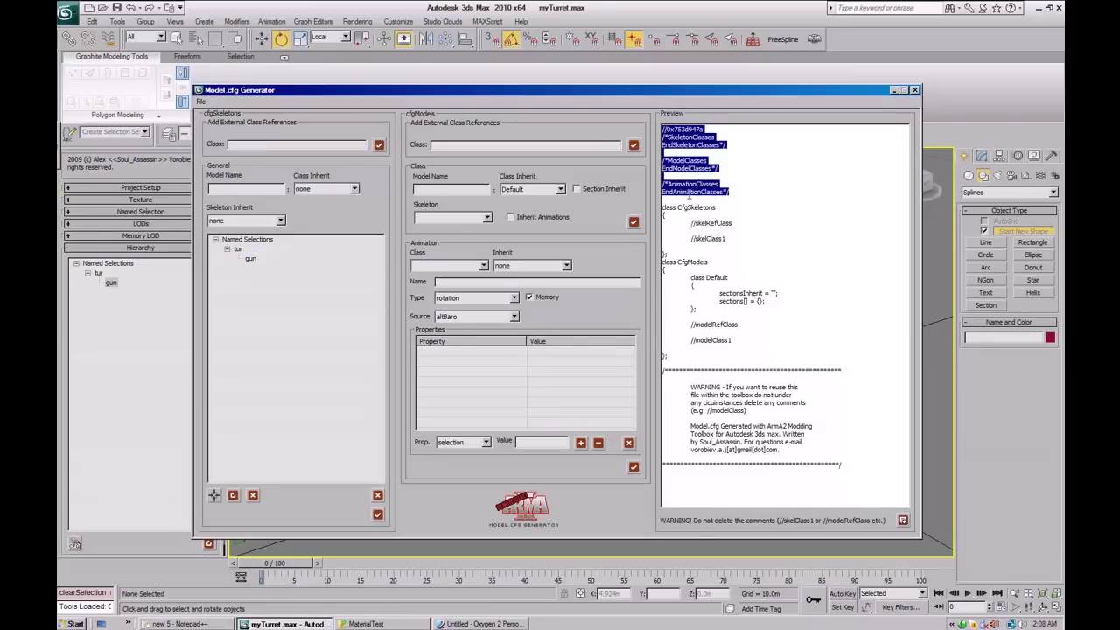
drag(690, 223, 725, 239)
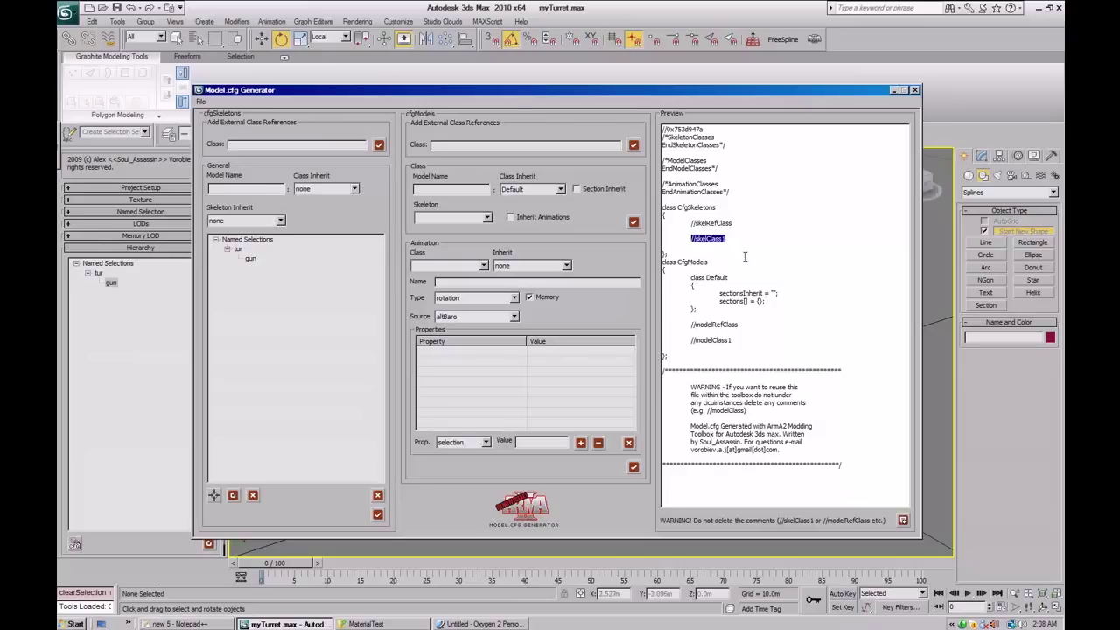
drag(730, 341, 694, 343)
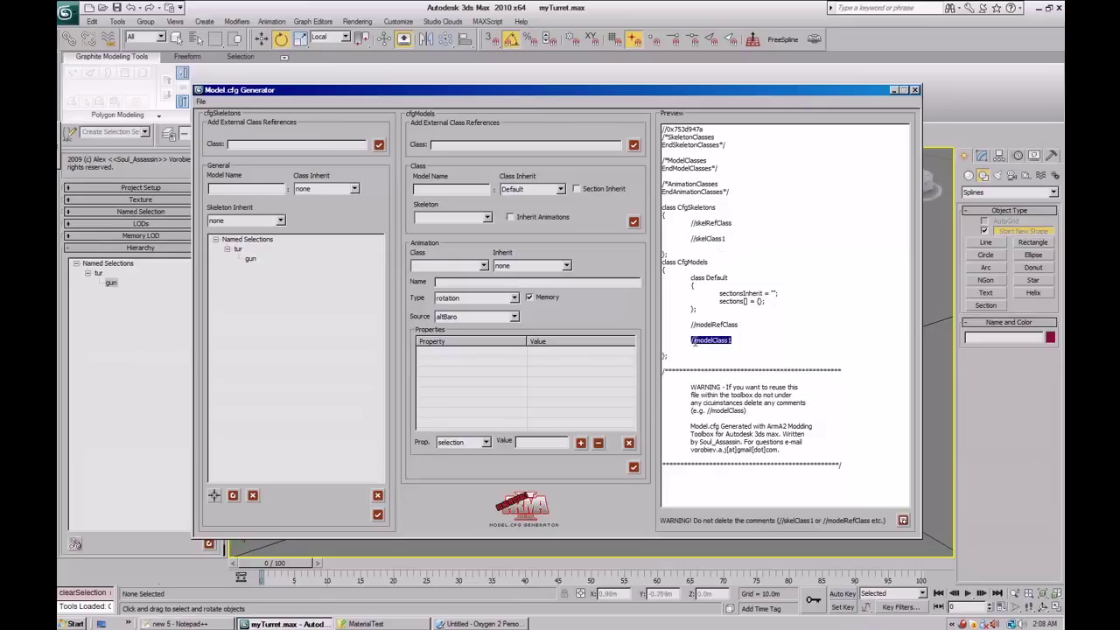
key(Delete)
key(ctrl+z)
click(743, 346)
Add Tank as an external class reference for cfgSkeletons.
drag(628, 93, 665, 136)
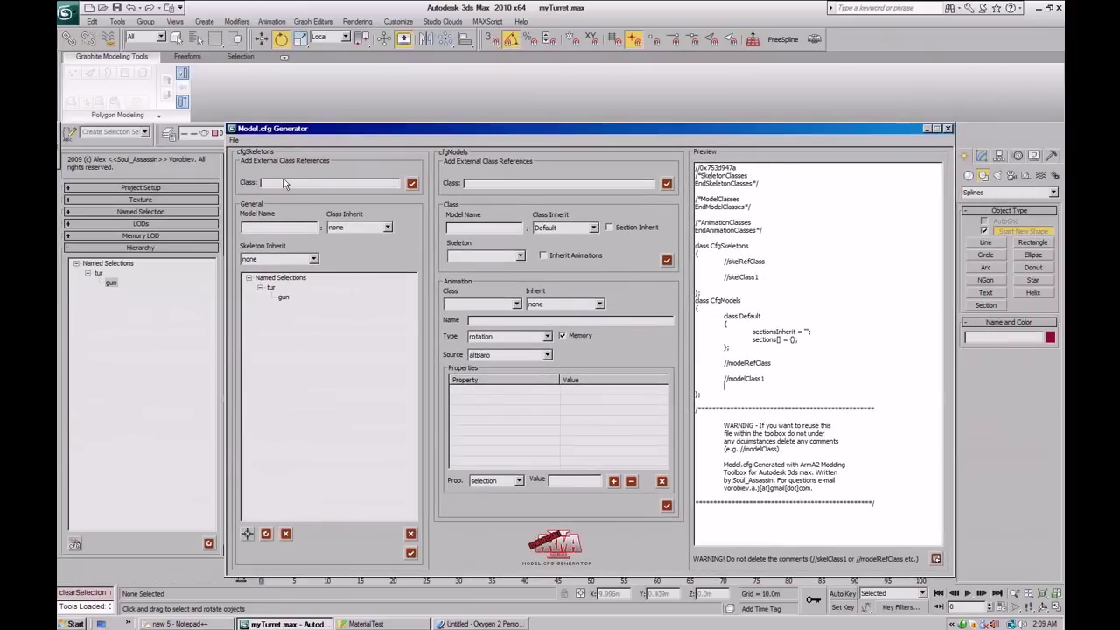
drag(310, 140, 296, 124)
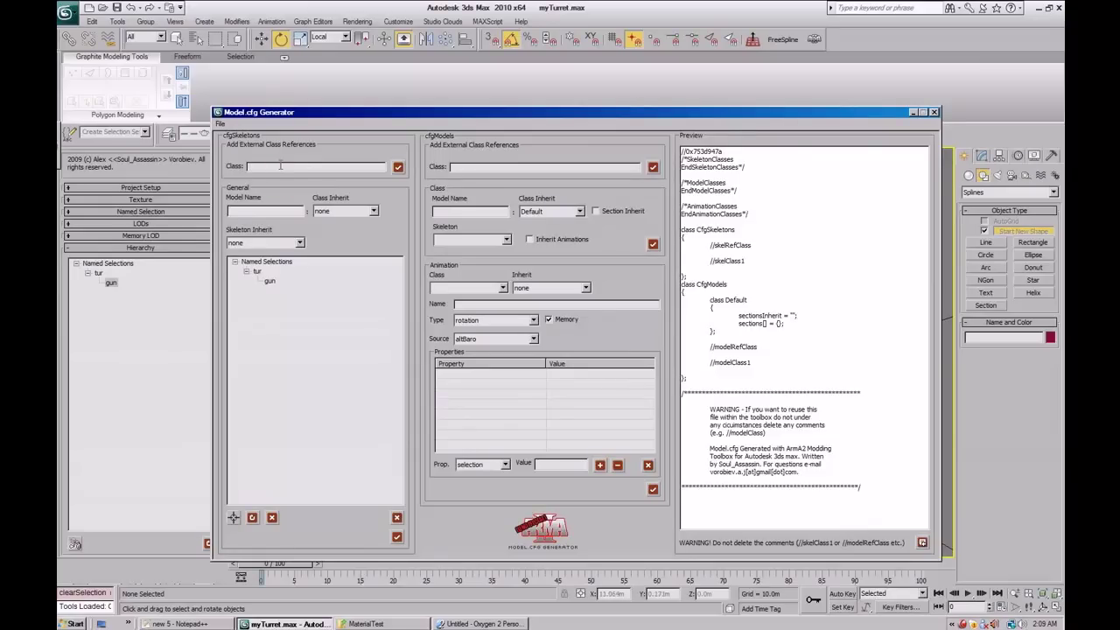
click(398, 166)
drag(743, 261, 709, 262)
click(768, 269)
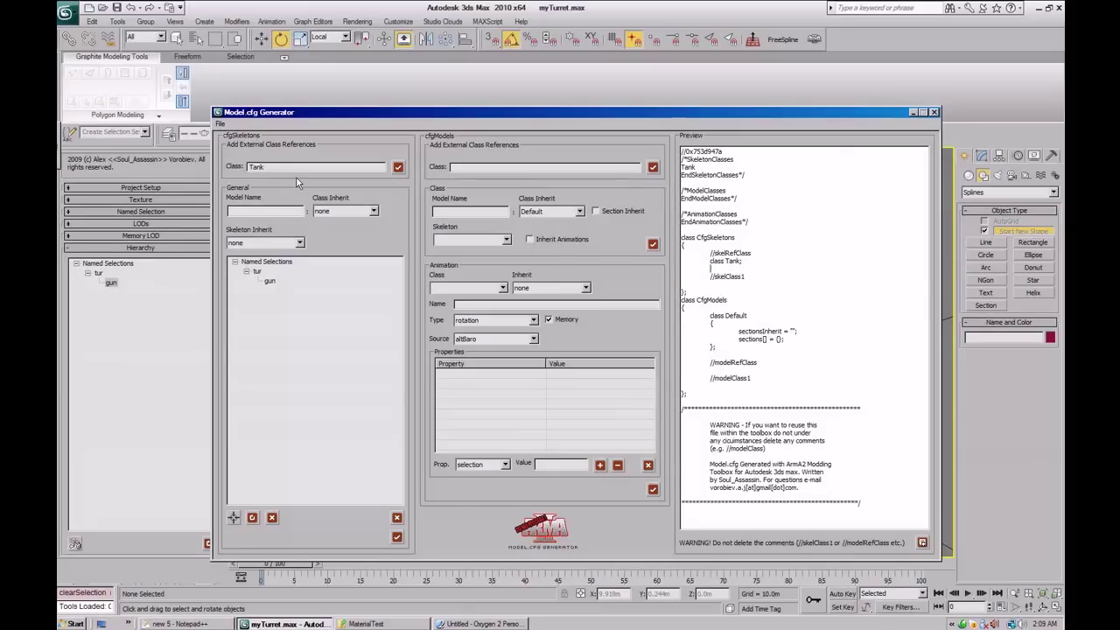
Generate a skeleton class for model myTurret that inherits from the Tank class, with skeleton inheritance set to none.
mouse_move(270, 112)
mouse_down()
mouse_move(296, 72)
mouse_move(277, 94)
mouse_up()
click(238, 192)
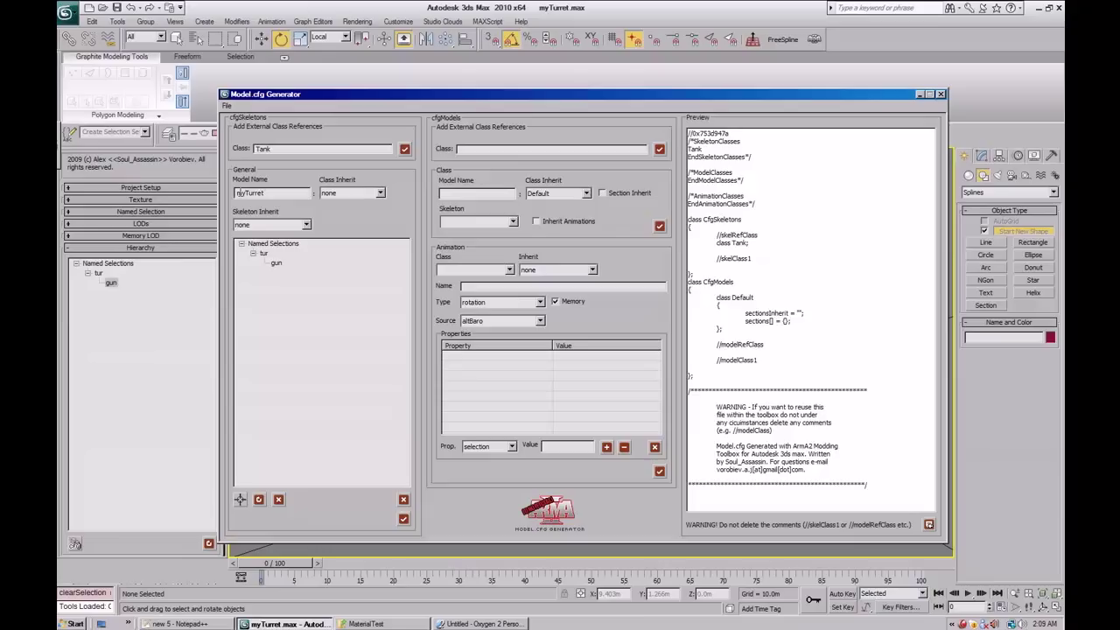
double_click(261, 192)
click(373, 194)
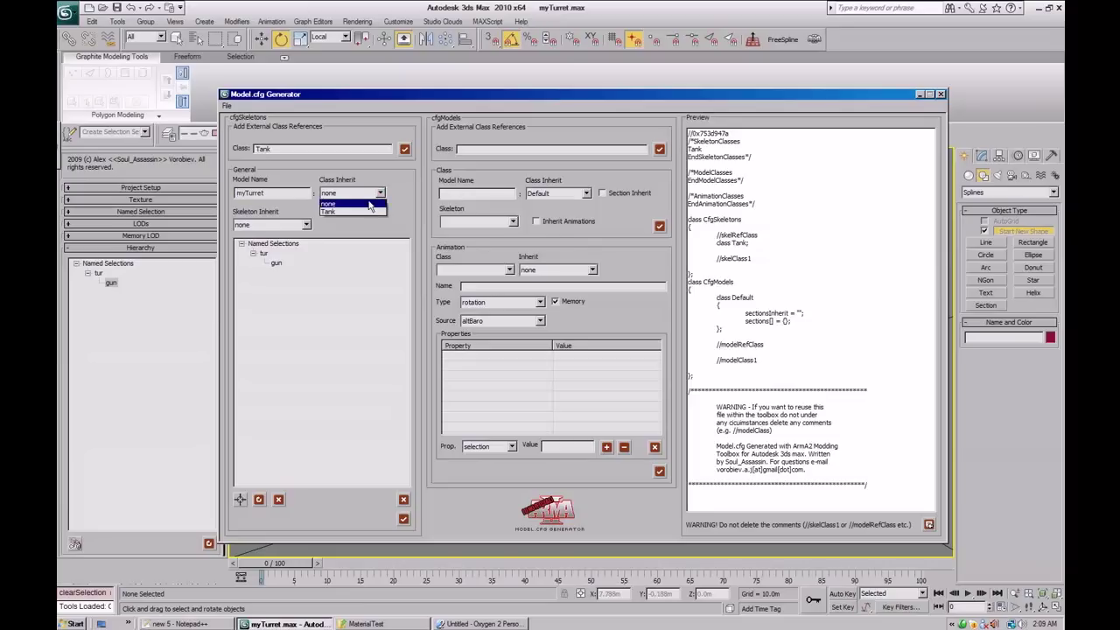
click(350, 213)
click(306, 225)
click(266, 219)
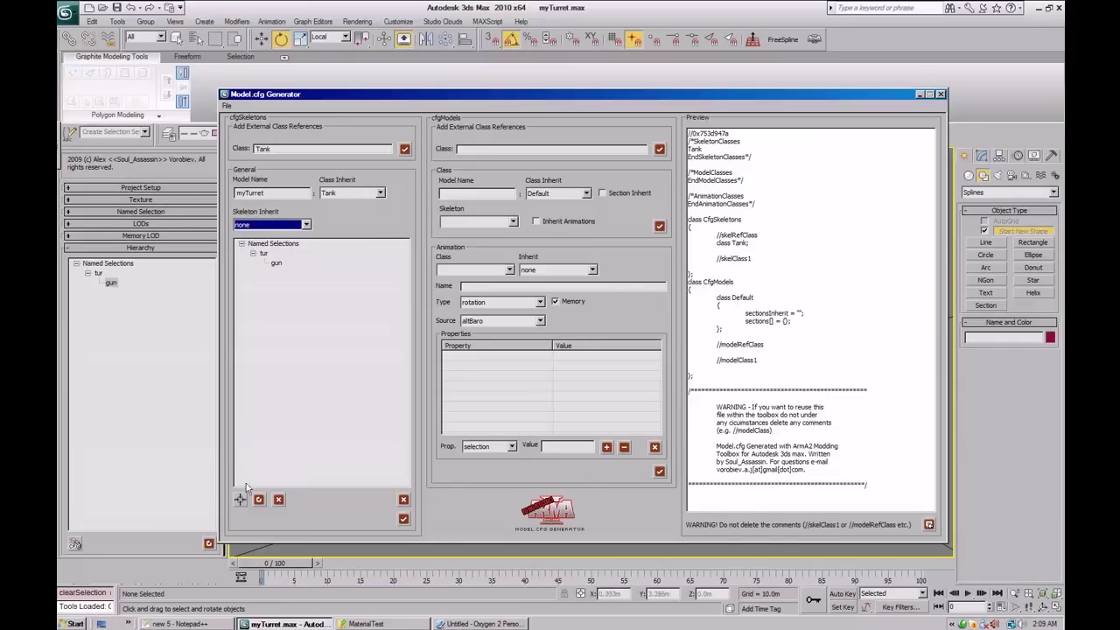
click(403, 518)
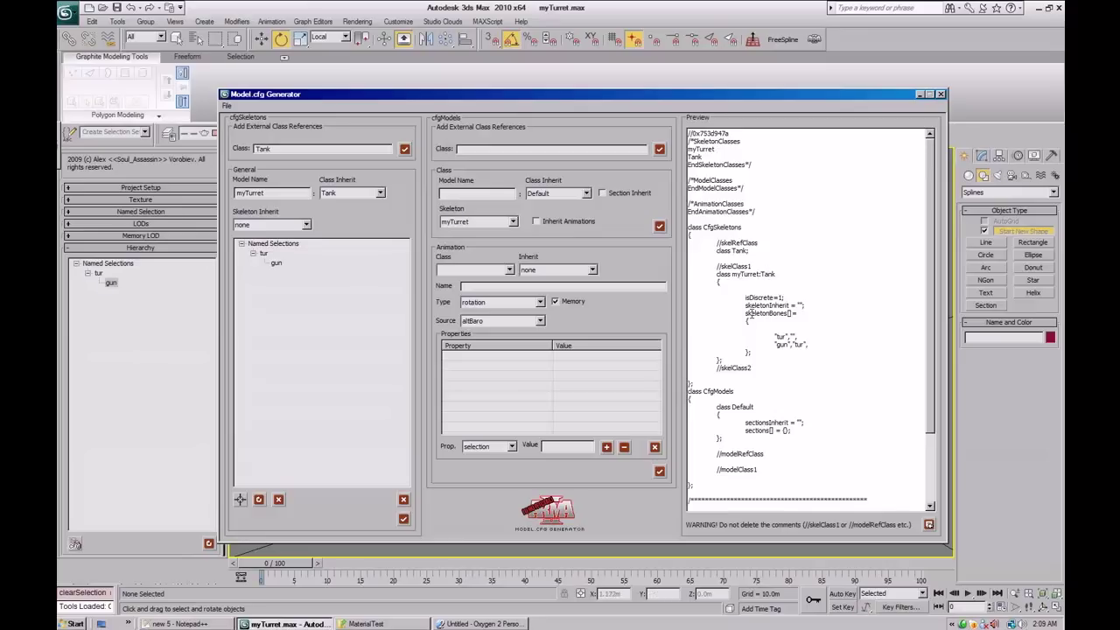
Examine the generated tur and gun skeleton bones in the preview and the classes available for inheritance, keeping Tank selected.
scroll(902, 348, down, 1)
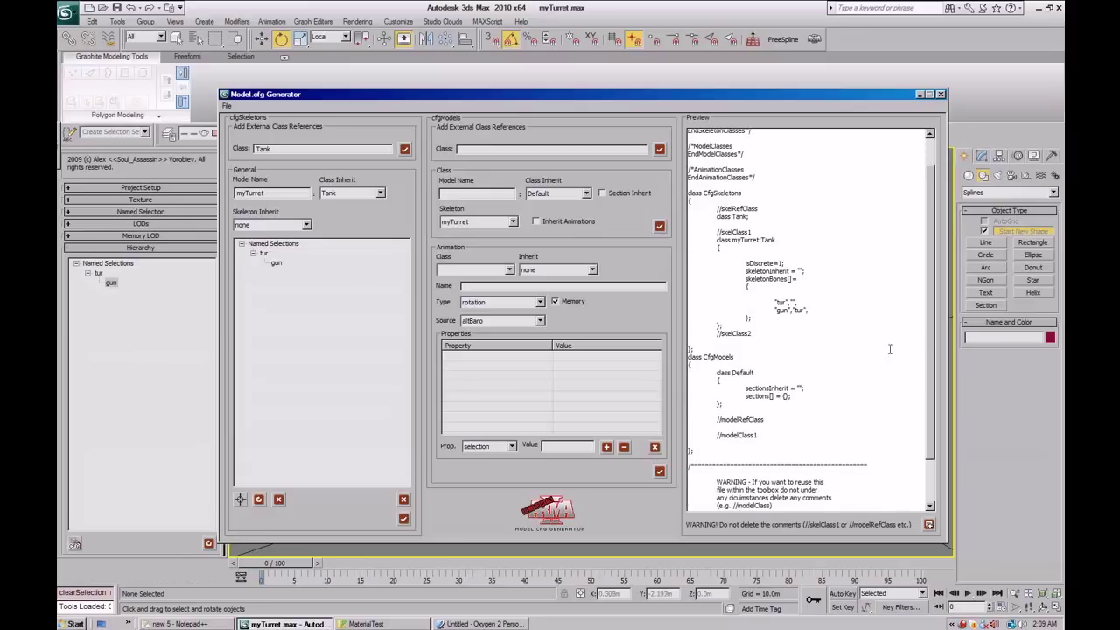
drag(775, 302, 808, 310)
click(808, 318)
scroll(738, 323, down, 2)
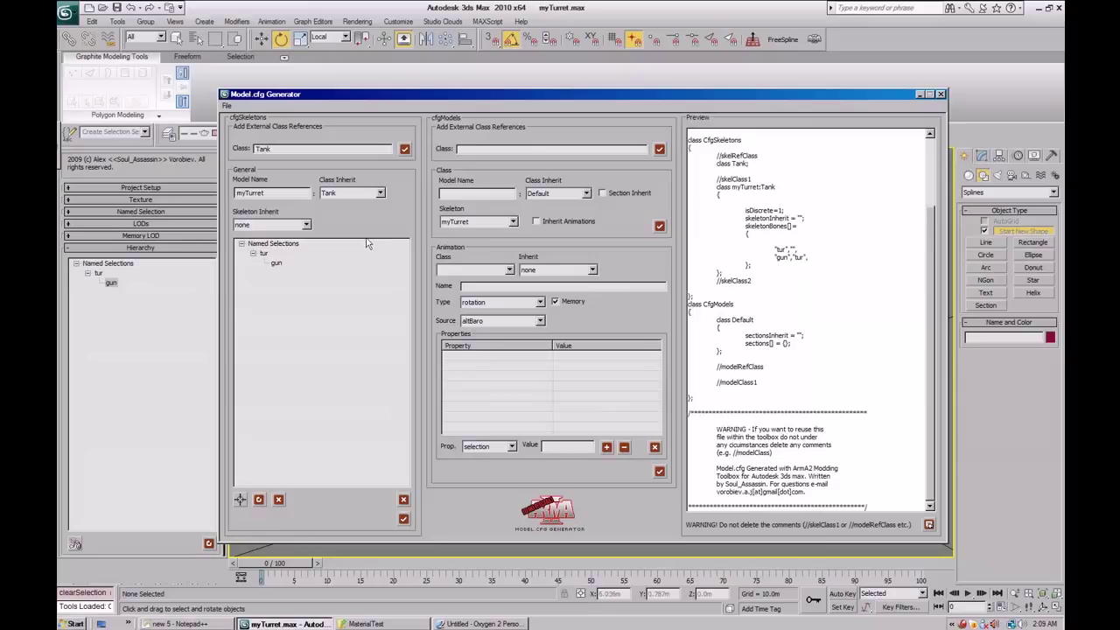
click(364, 192)
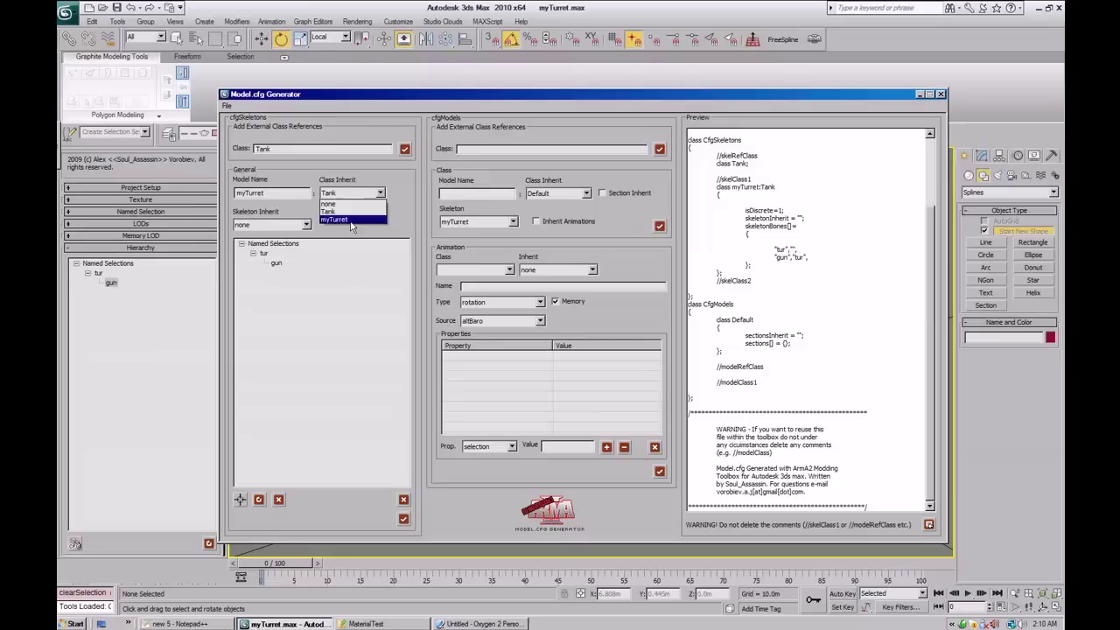
click(349, 178)
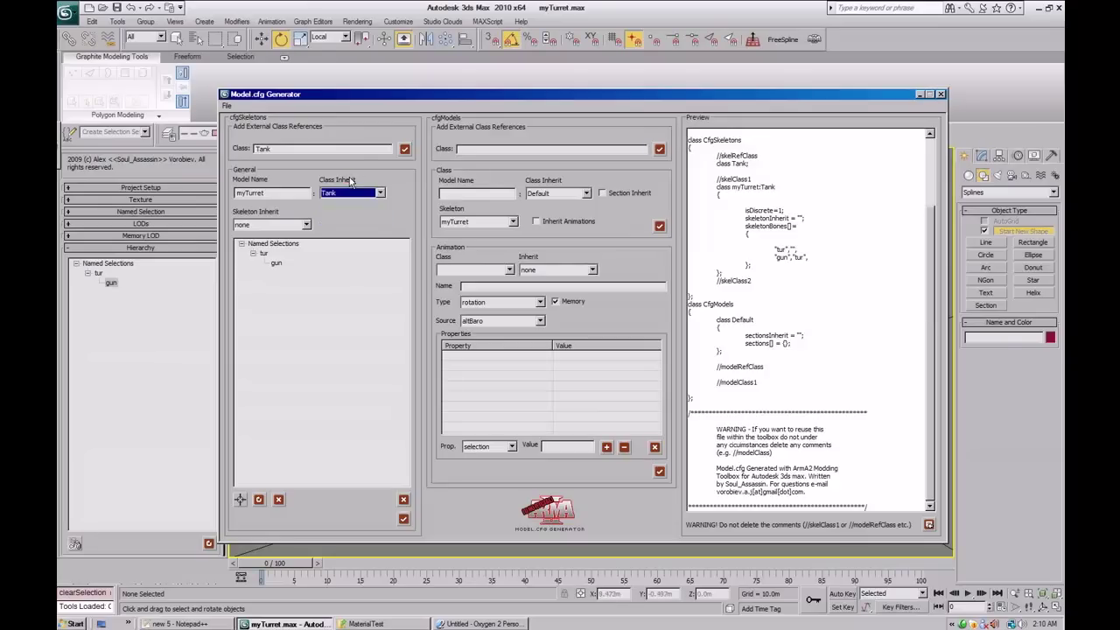
click(227, 106)
click(405, 194)
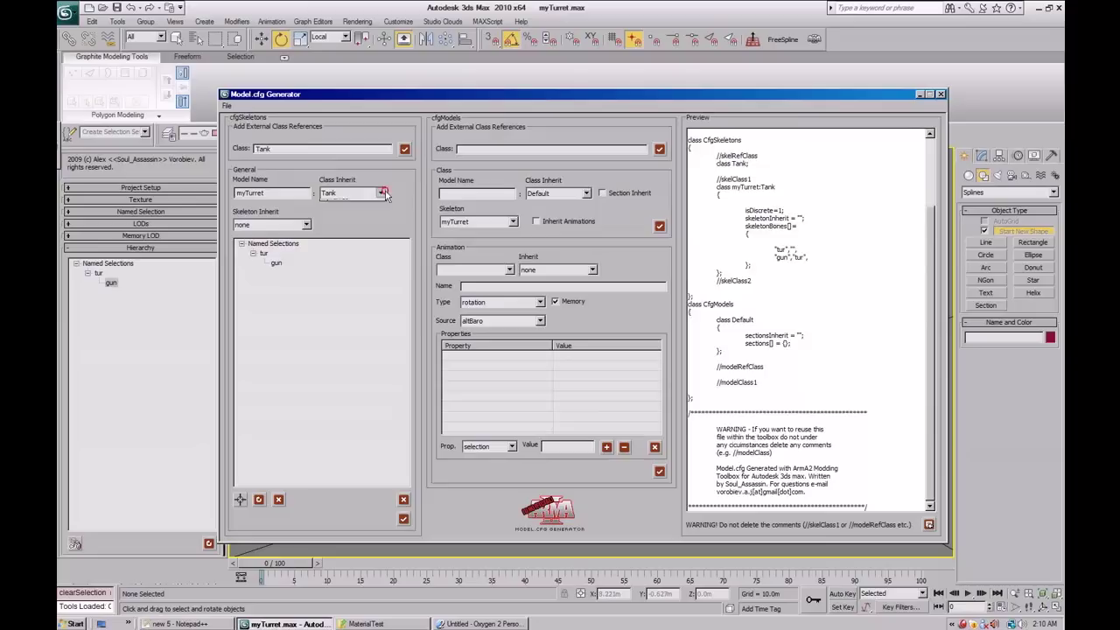
click(383, 194)
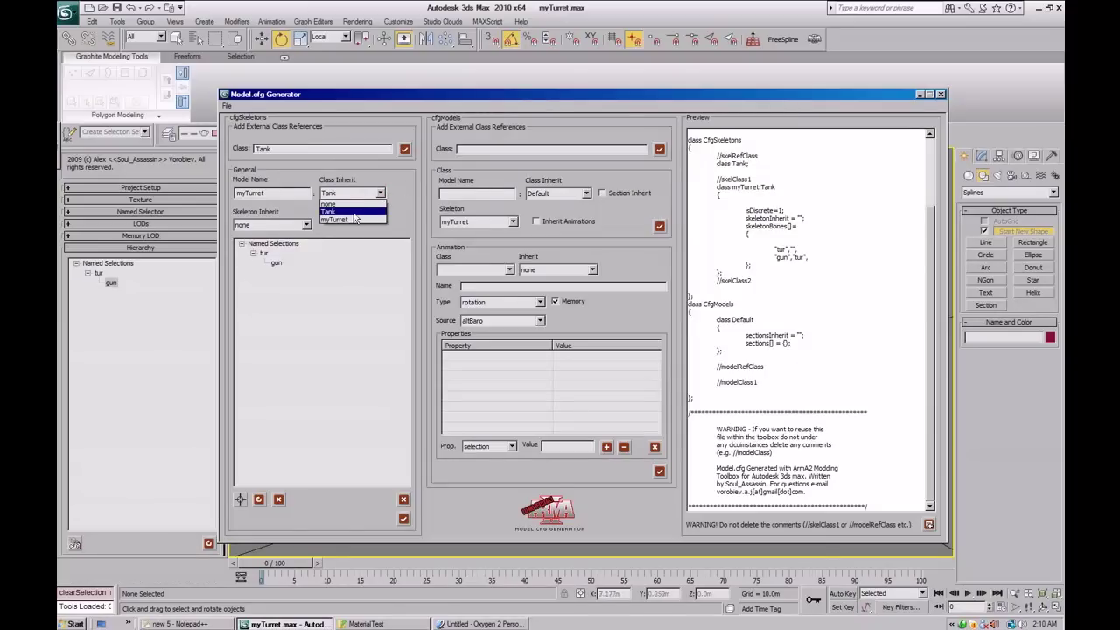
click(354, 211)
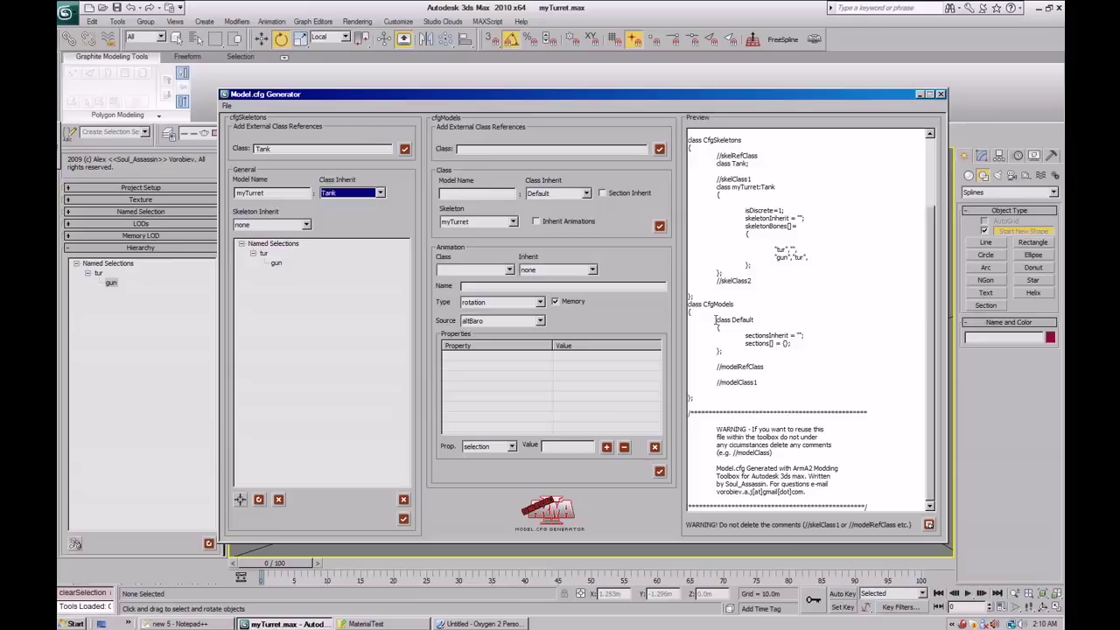
Generate a cfgModels class named myTurret that inherits from Default and uses the myTurret skeleton.
drag(715, 319, 752, 320)
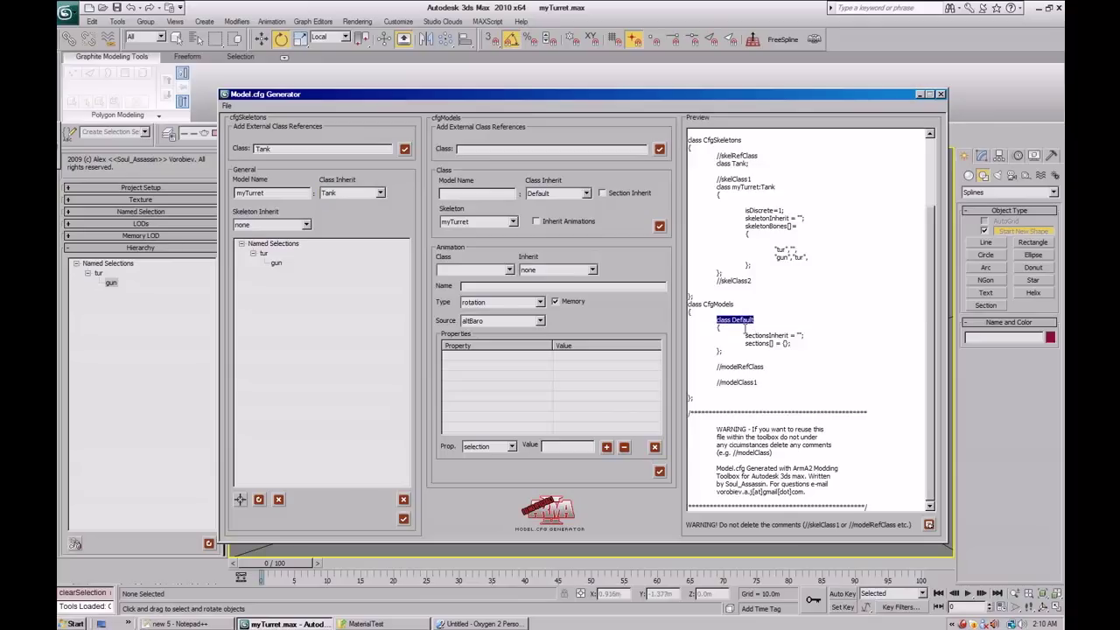
click(458, 193)
text(myTurret)
click(564, 193)
click(551, 204)
click(585, 193)
click(576, 203)
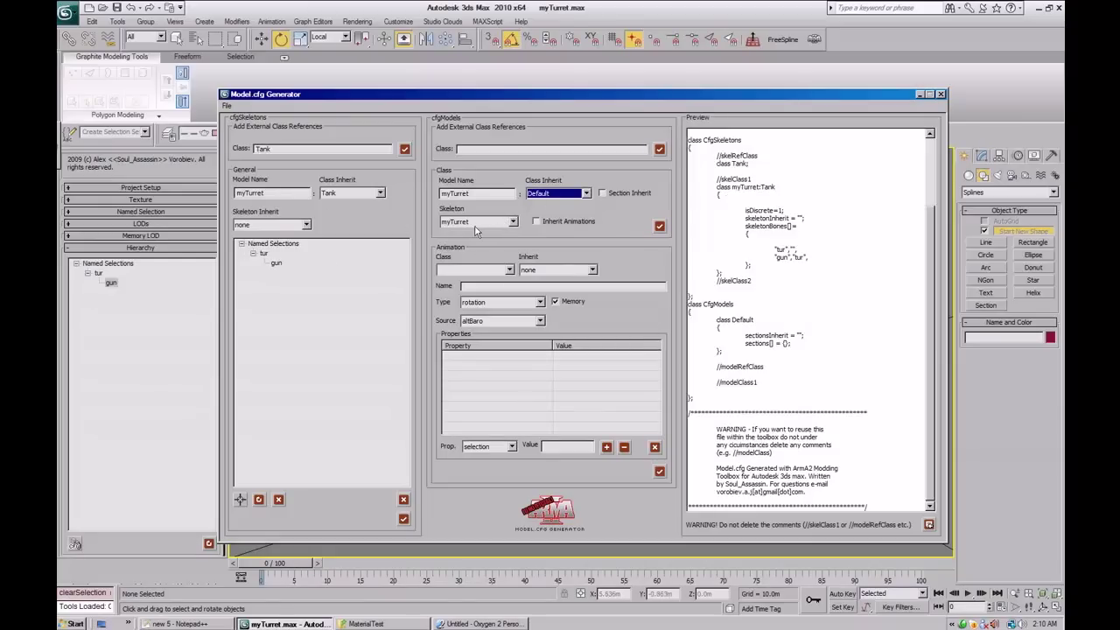
click(661, 226)
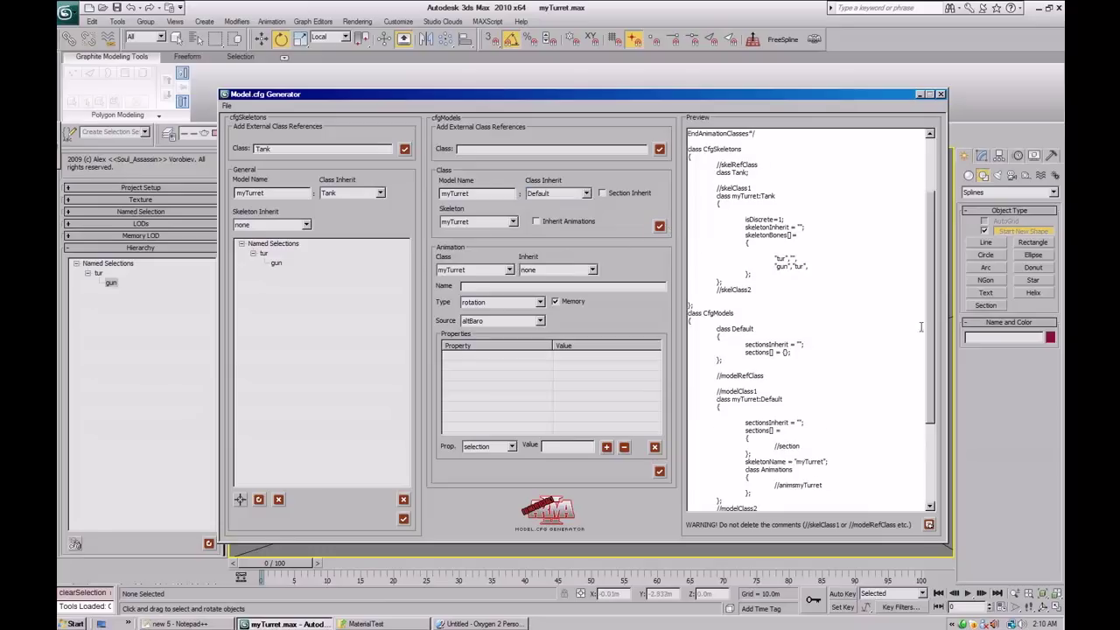
drag(930, 322, 932, 415)
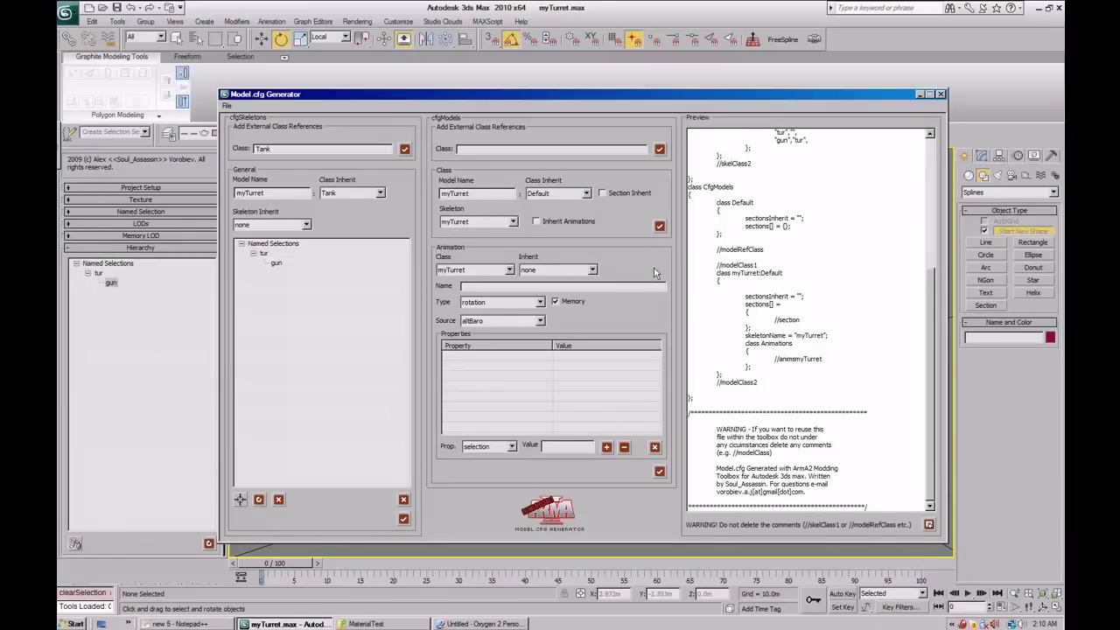
Define an animation named mainTurret in the myTurret class, with inheritance set to none.
click(509, 271)
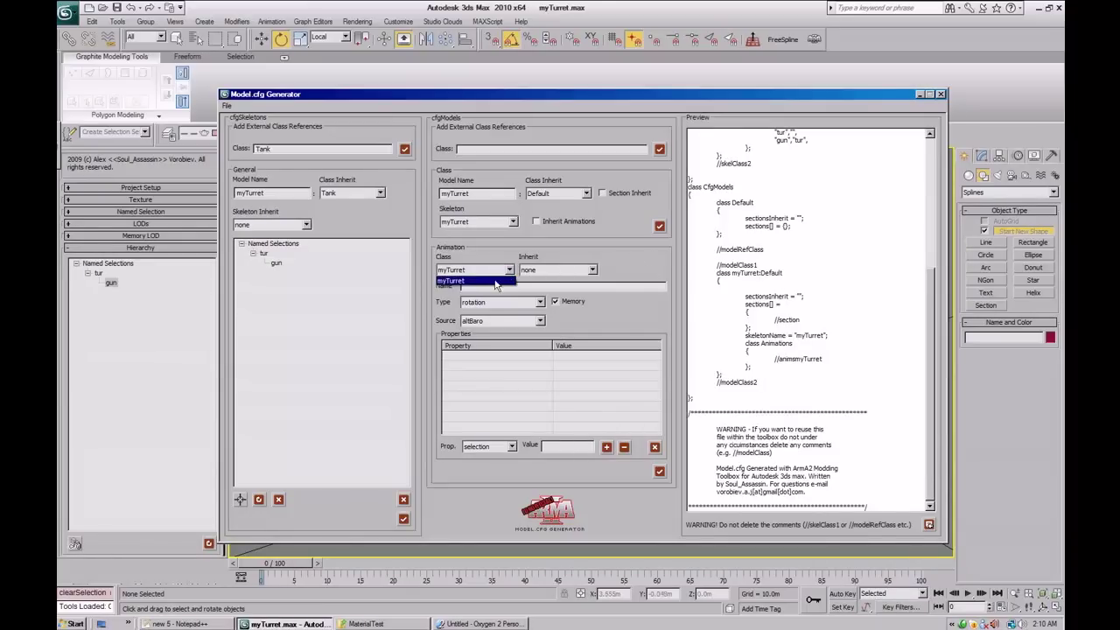
click(495, 281)
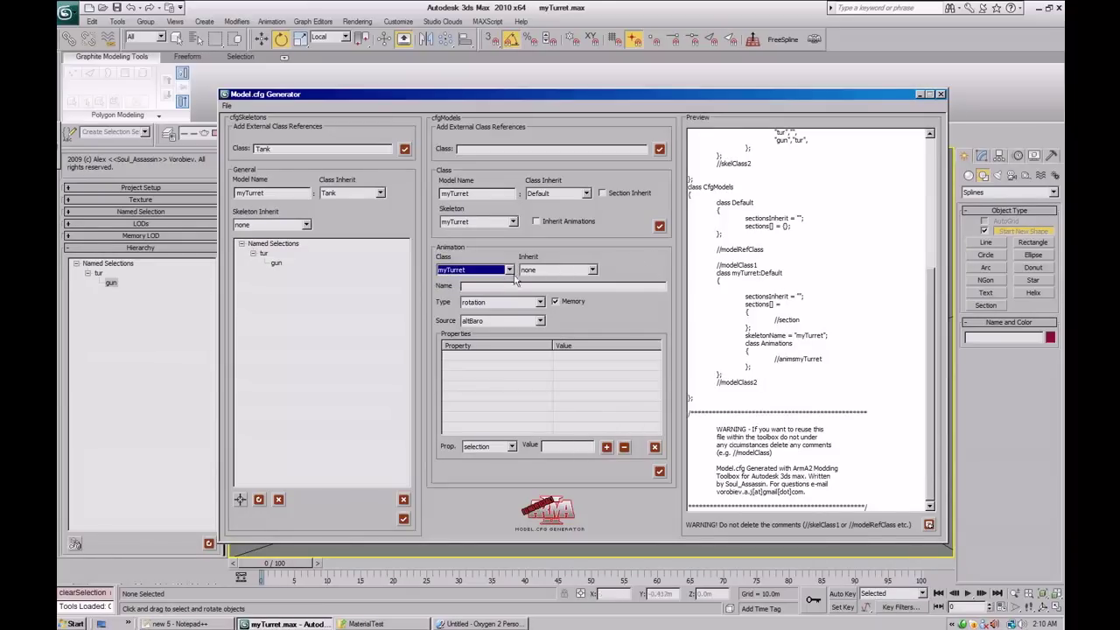
click(581, 271)
click(551, 279)
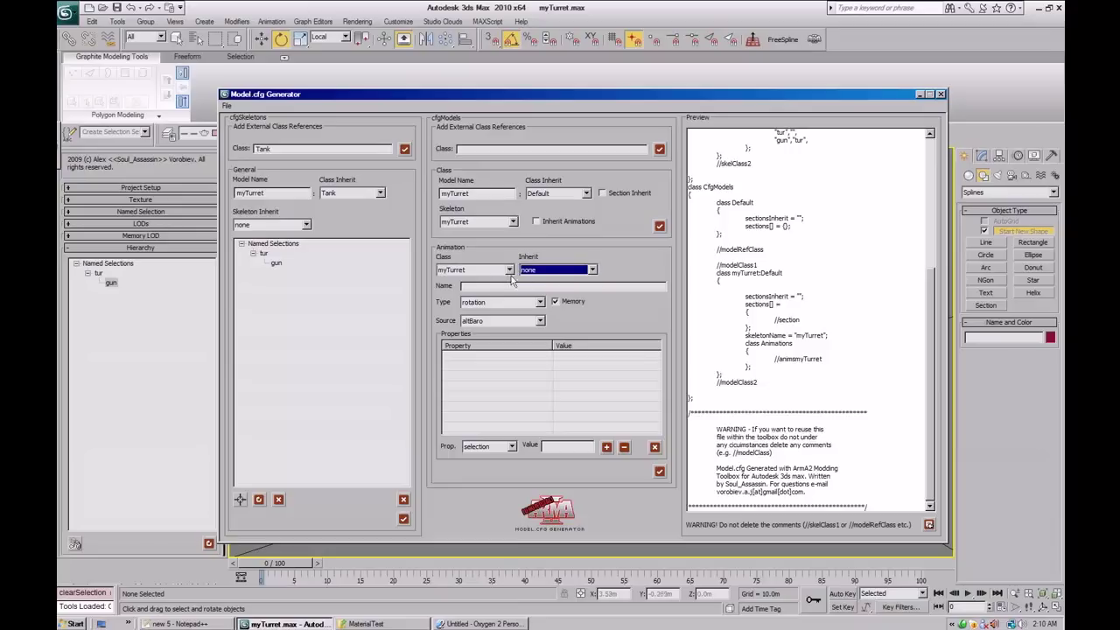
click(489, 288)
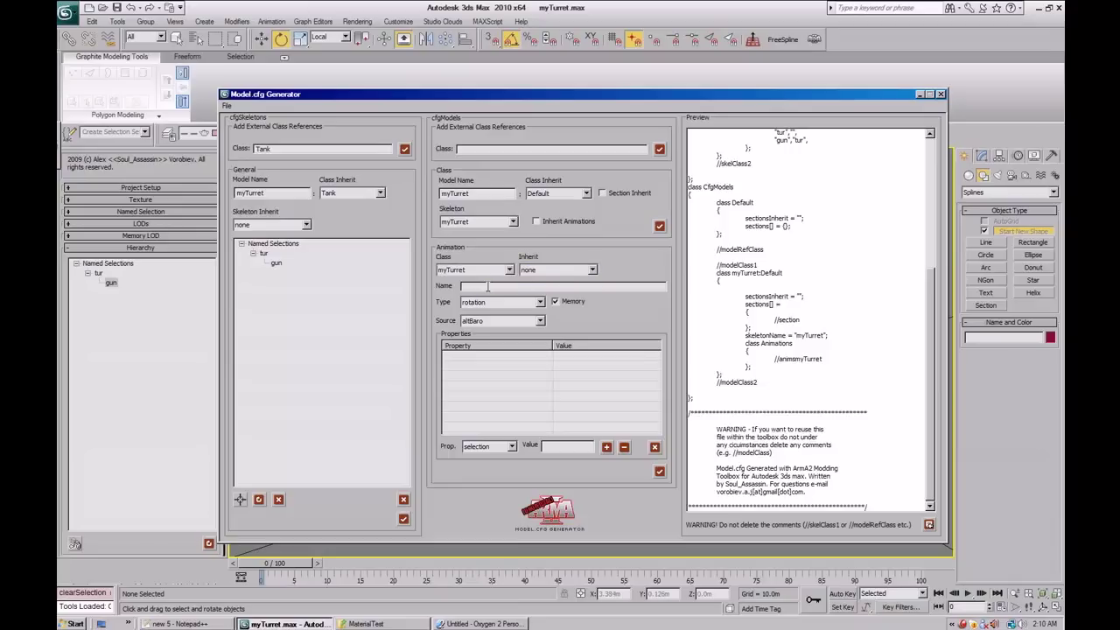
text(mainTurret)
Set the mainTurret animation's type to rotationY and its source to mainTurret.
click(514, 302)
click(514, 329)
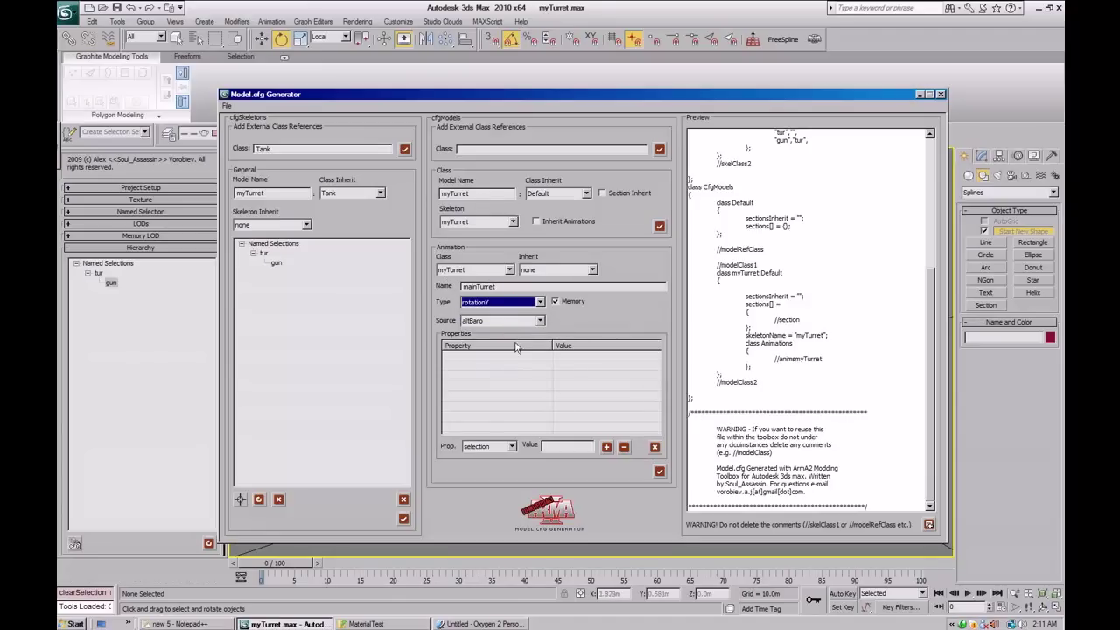
click(539, 320)
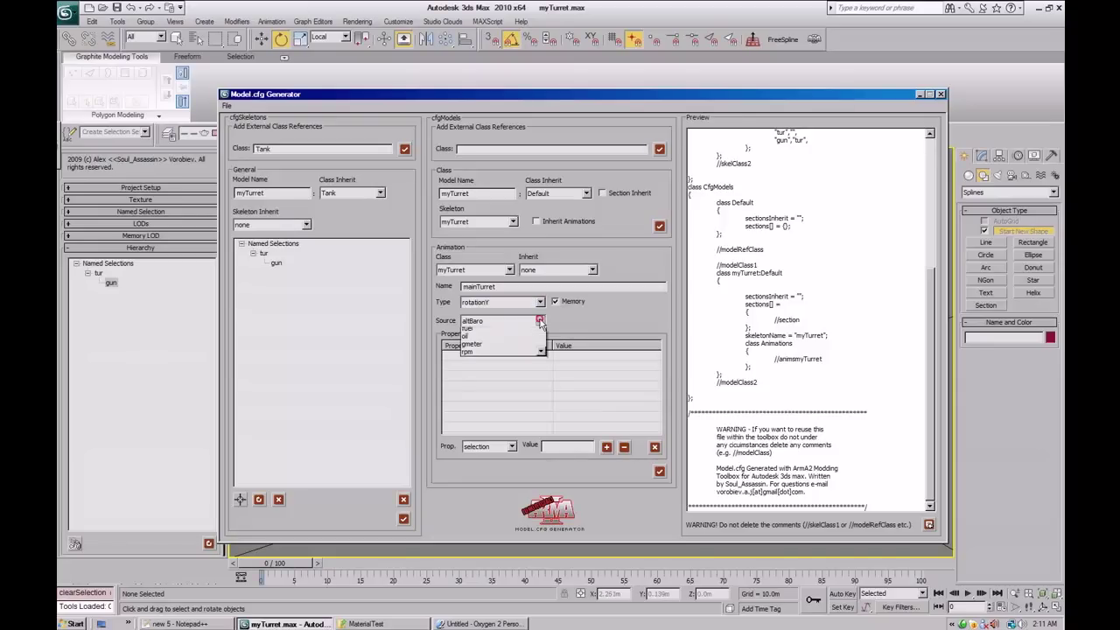
drag(543, 343, 536, 399)
click(477, 441)
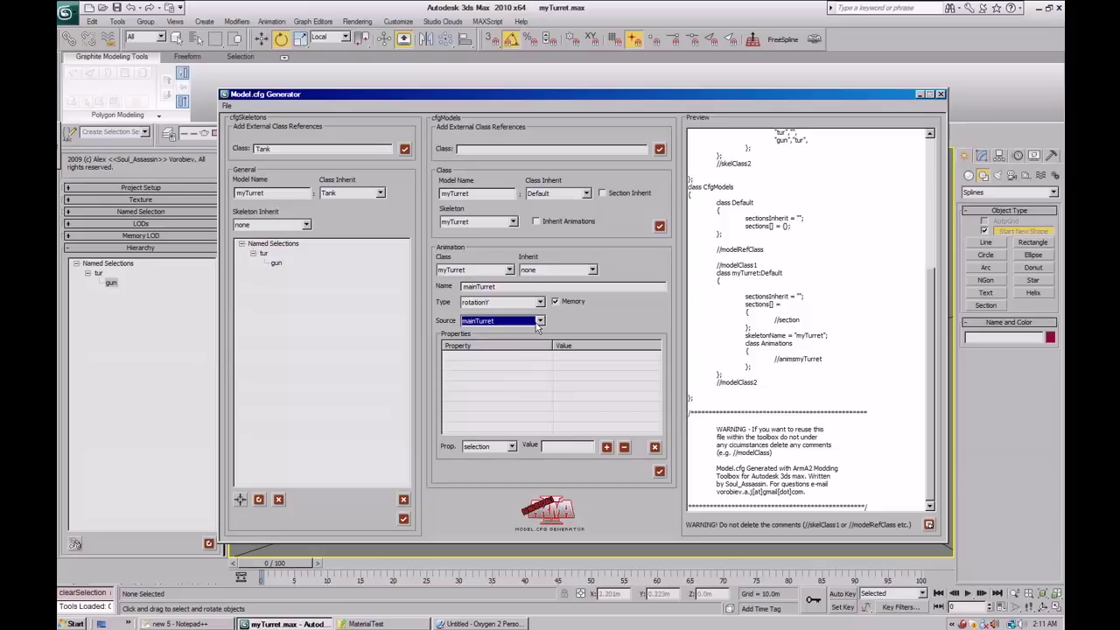
Add a selection property with the value tur, taken from the named selections, to the mainTurret animation.
click(511, 447)
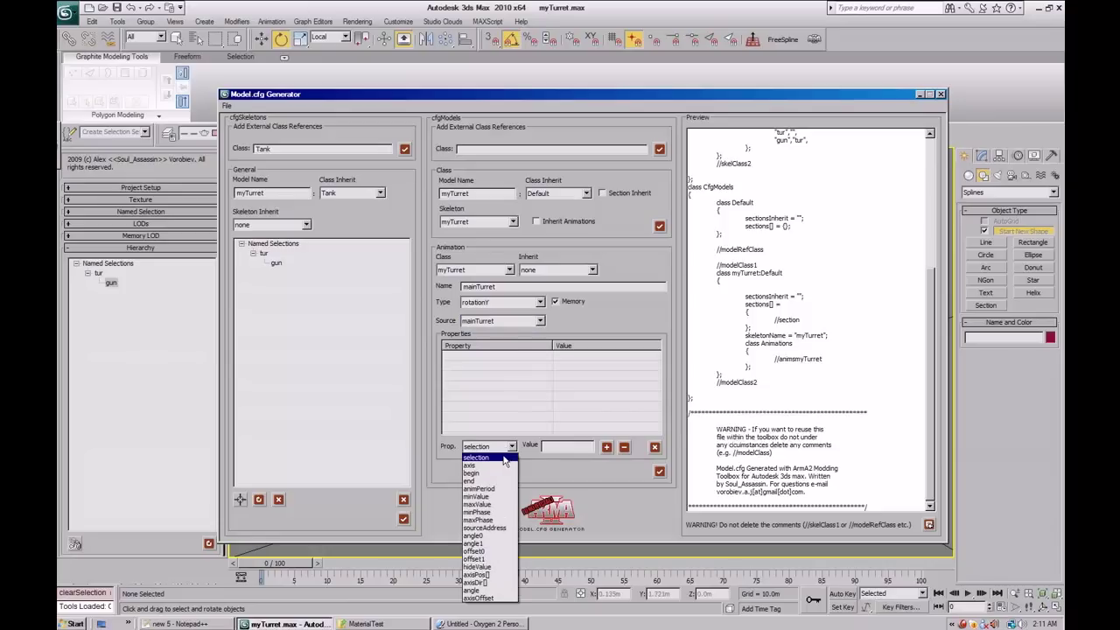
click(504, 458)
double_click(264, 253)
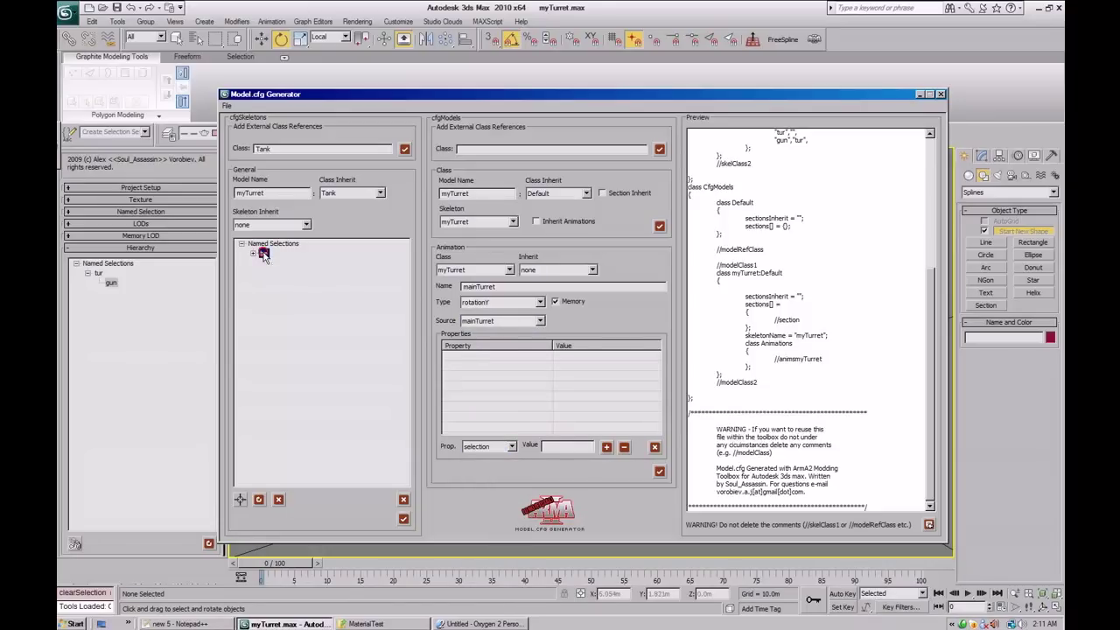
click(606, 448)
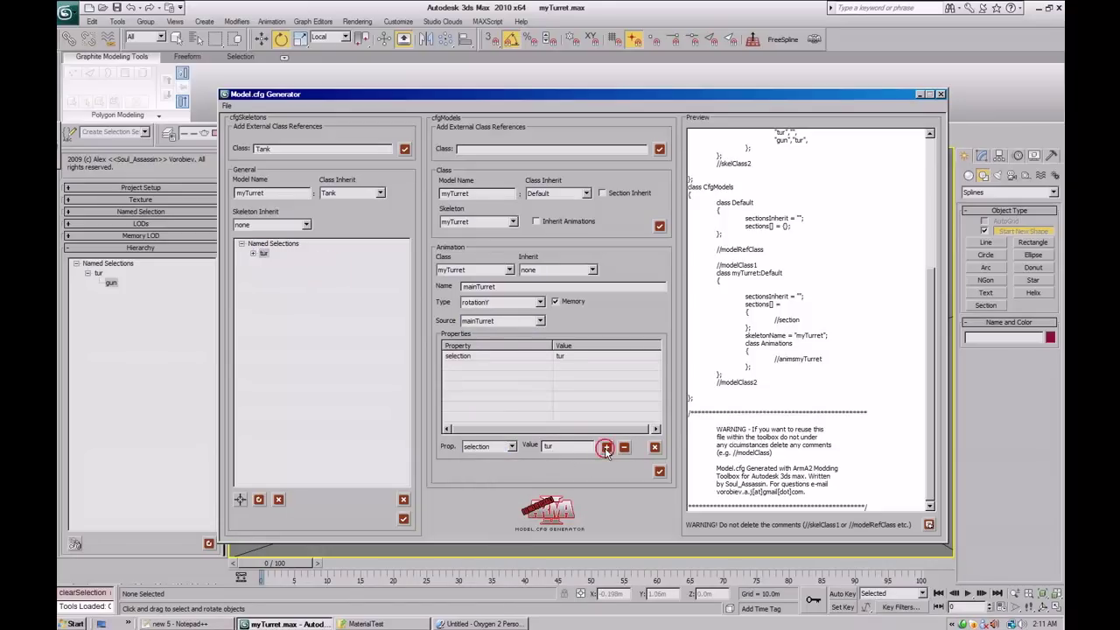
Add an axis property with the value tur_axis from the virtual memory points, and hide the memory points again.
click(513, 447)
click(494, 470)
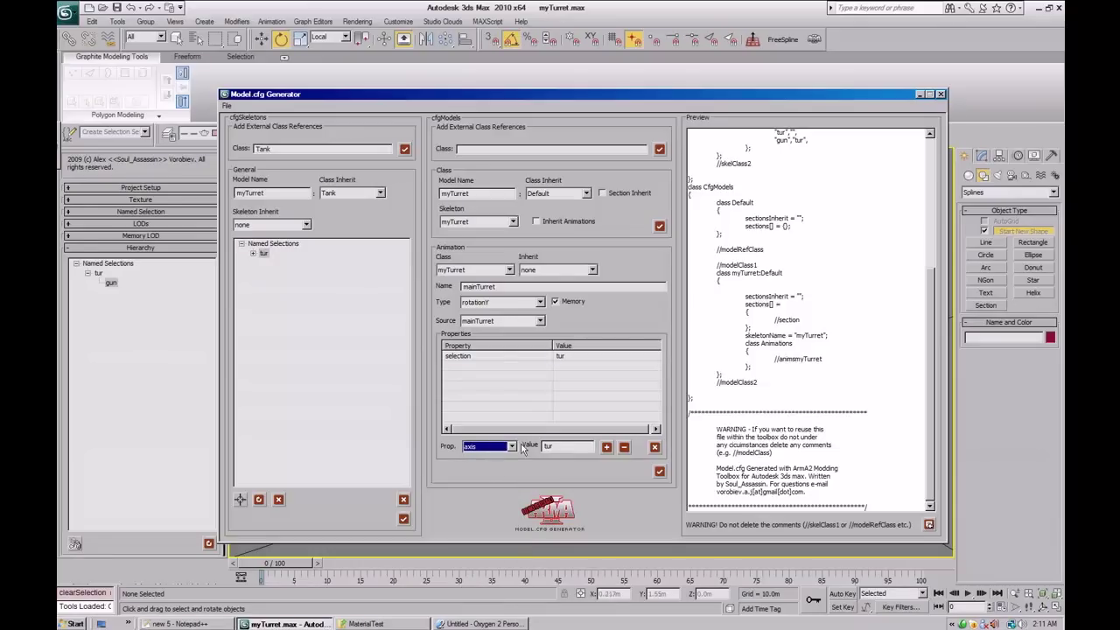
click(242, 502)
click(241, 262)
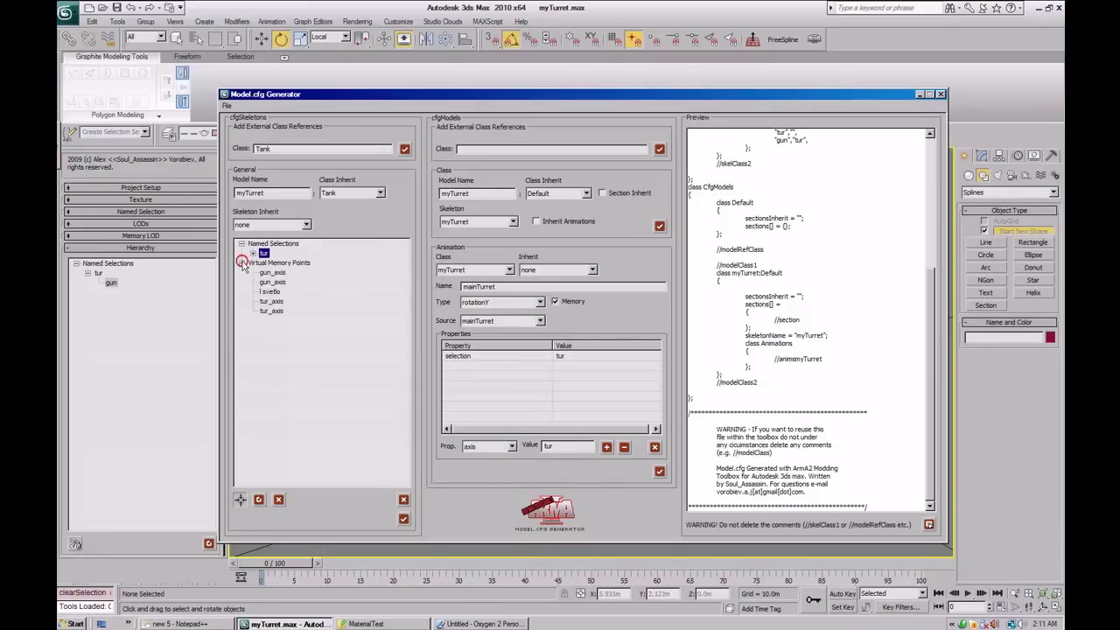
click(272, 302)
click(607, 447)
click(241, 498)
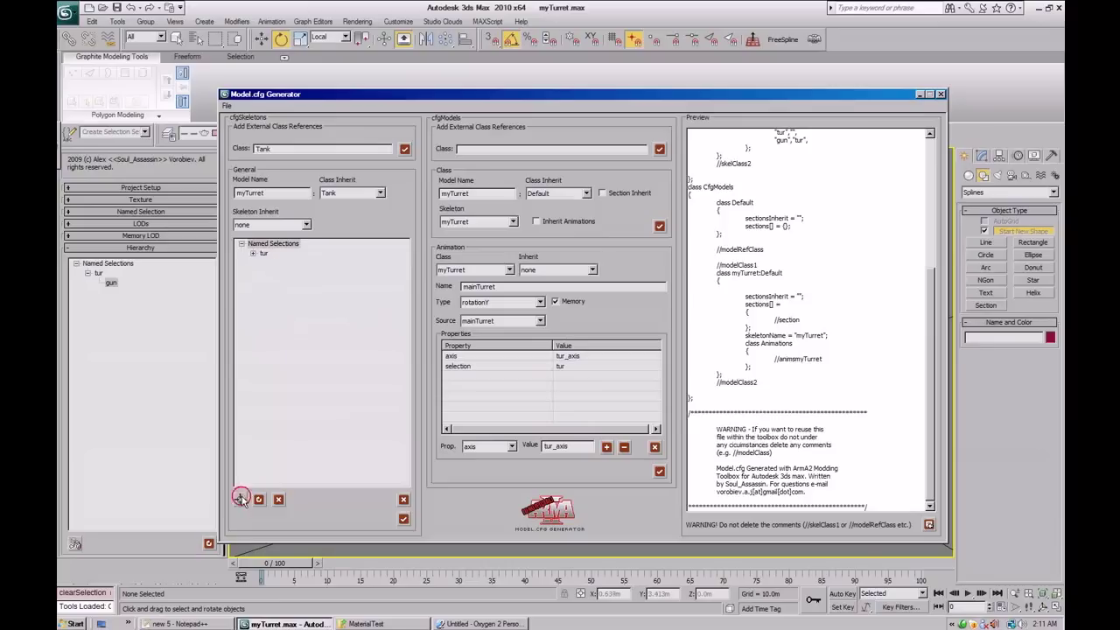
Add an angle0 property with the value rad -360 to the mainTurret animation.
click(511, 446)
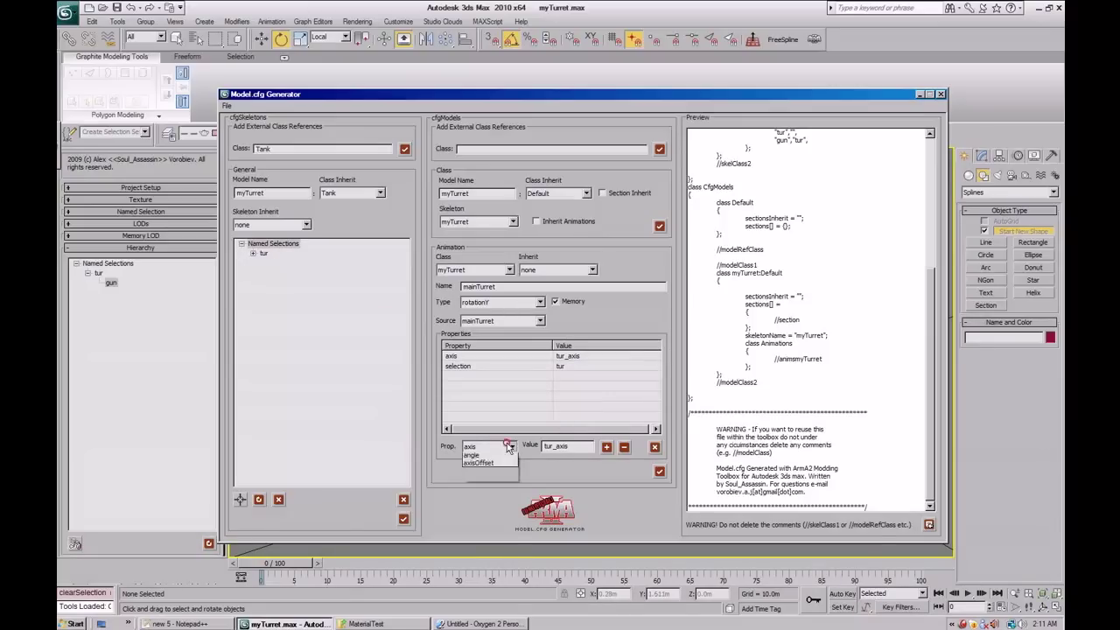
click(490, 535)
key(Tab)
key(BackSpace)
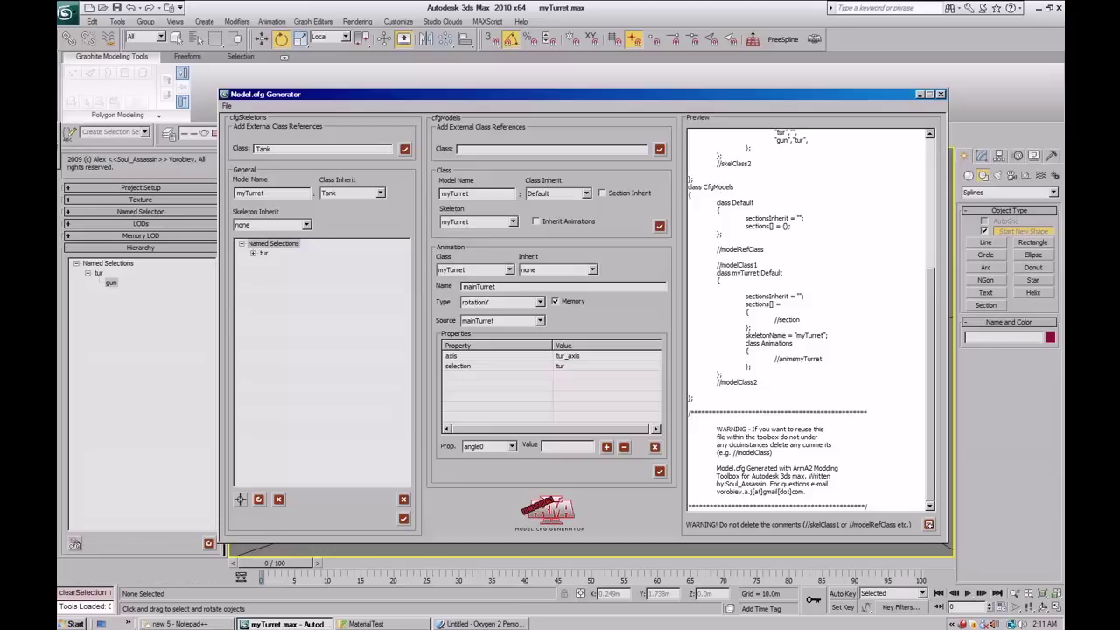
text(rad -360)
key(Return)
Add an angle1 property with the value rad 360 and write the mainTurret animation into the config.
click(511, 446)
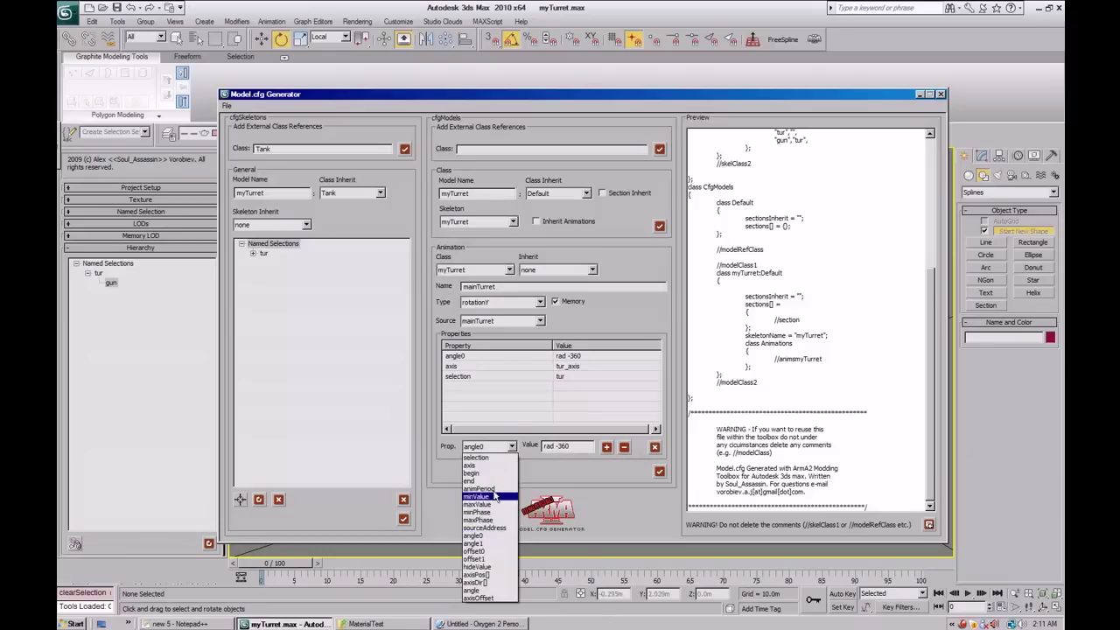
click(486, 540)
click(556, 448)
key(BackSpace)
click(606, 447)
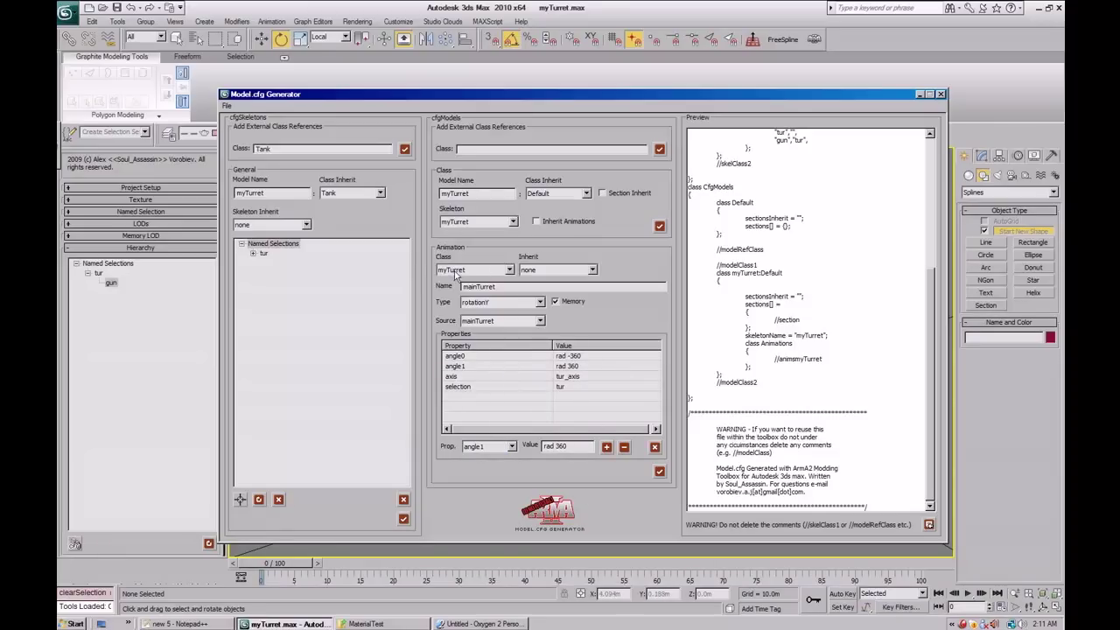
click(659, 471)
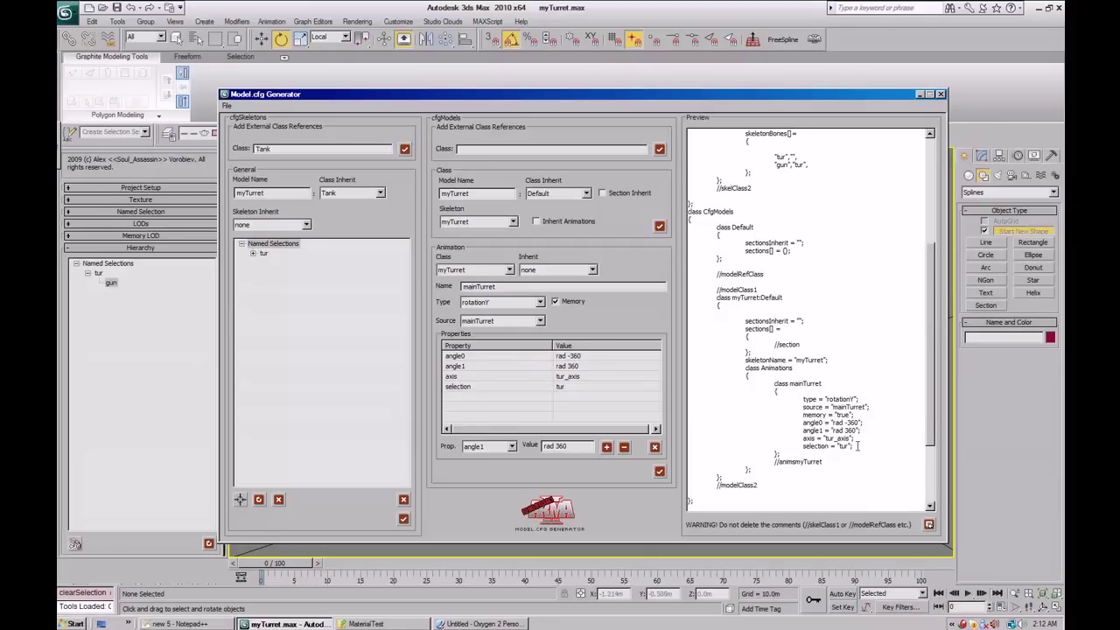
Name the next animation mainGun, with type rotationX and source mainGun.
click(488, 286)
drag(477, 286, 495, 286)
text(Gun)
click(523, 303)
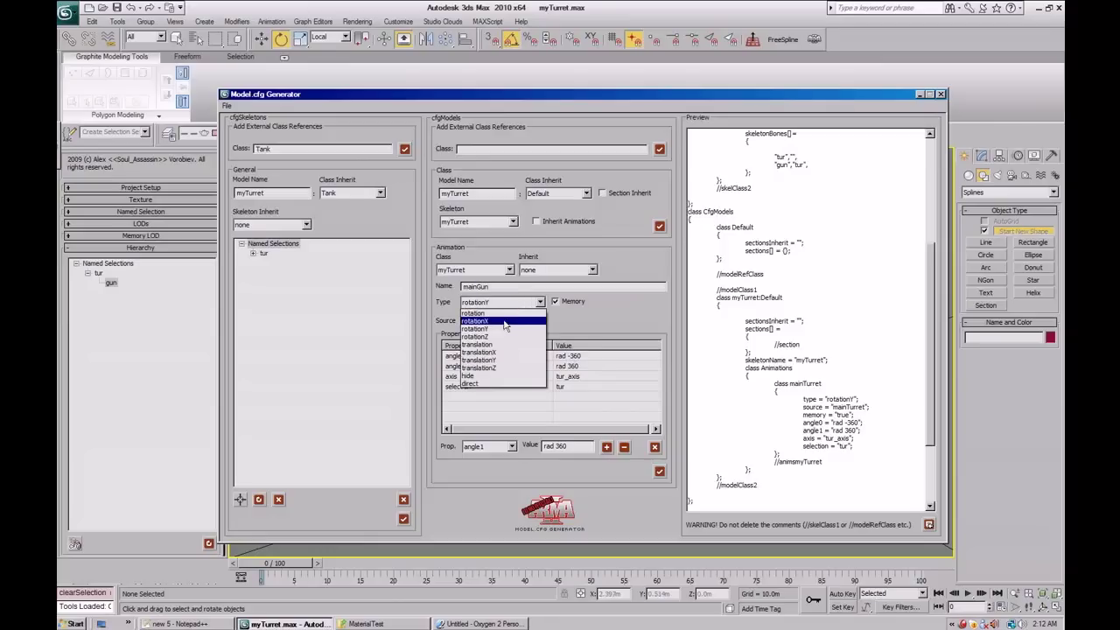
click(494, 321)
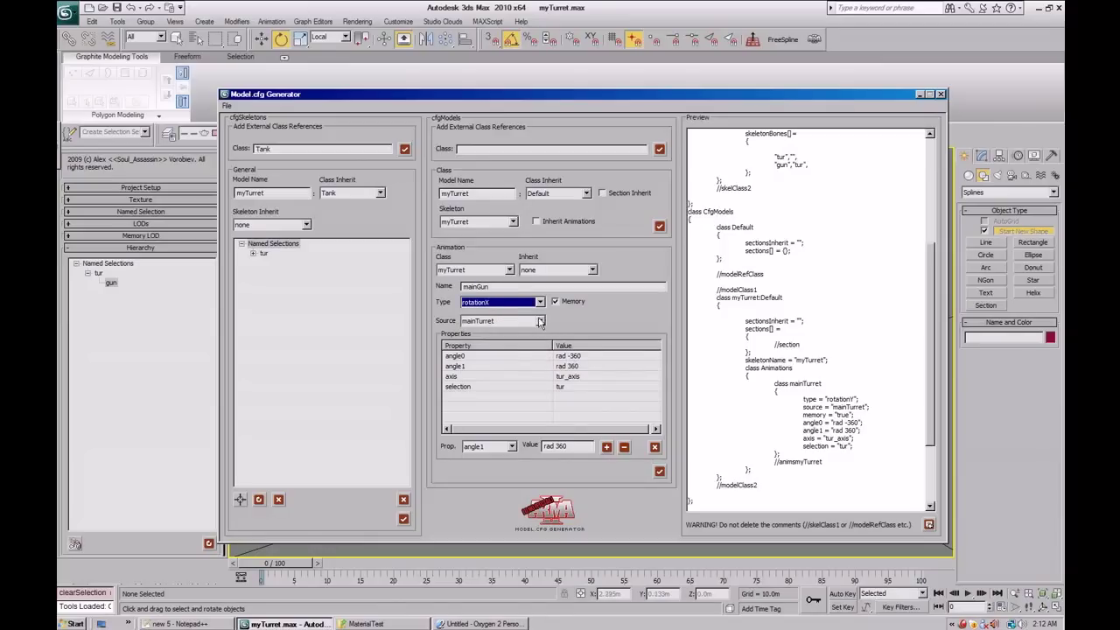
click(497, 321)
scroll(494, 350, up, 2)
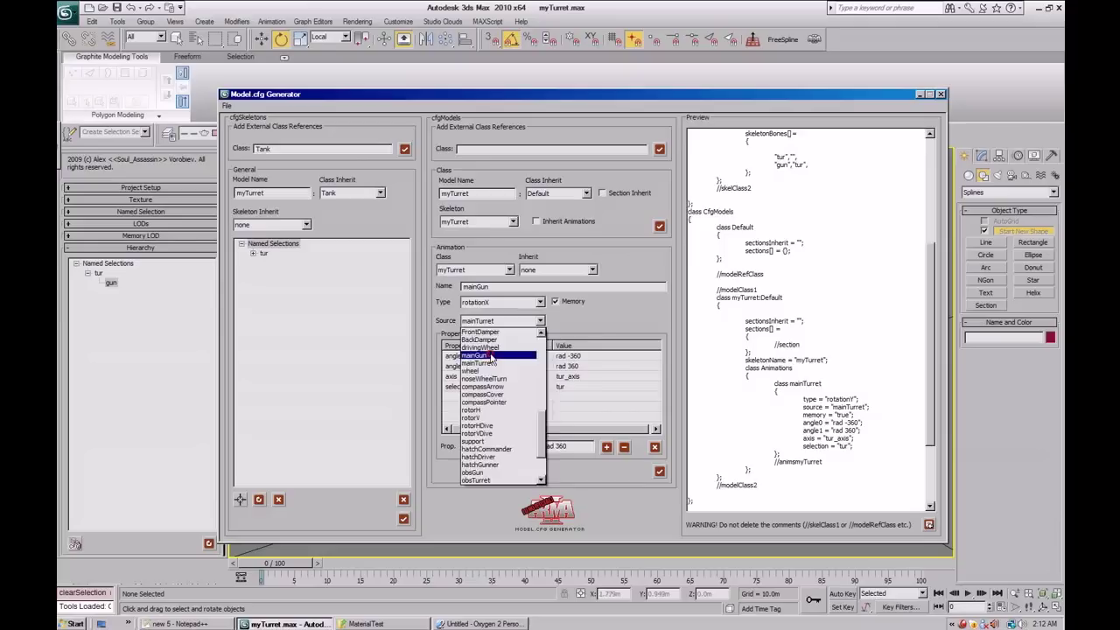
click(490, 355)
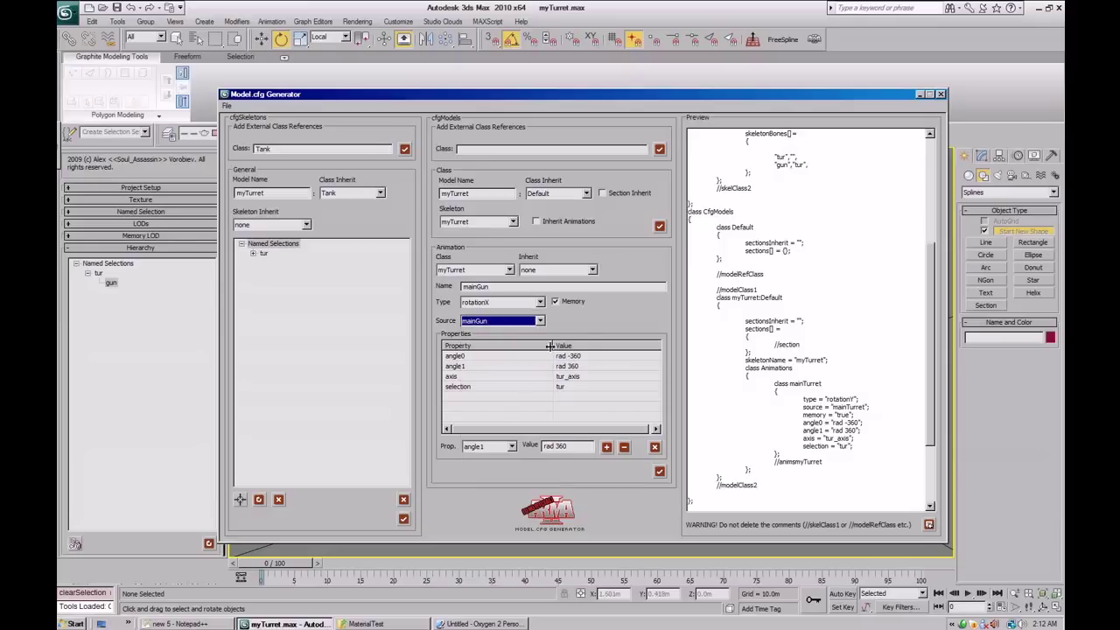
Remove all four properties left over from the turret animation from the property list.
click(456, 357)
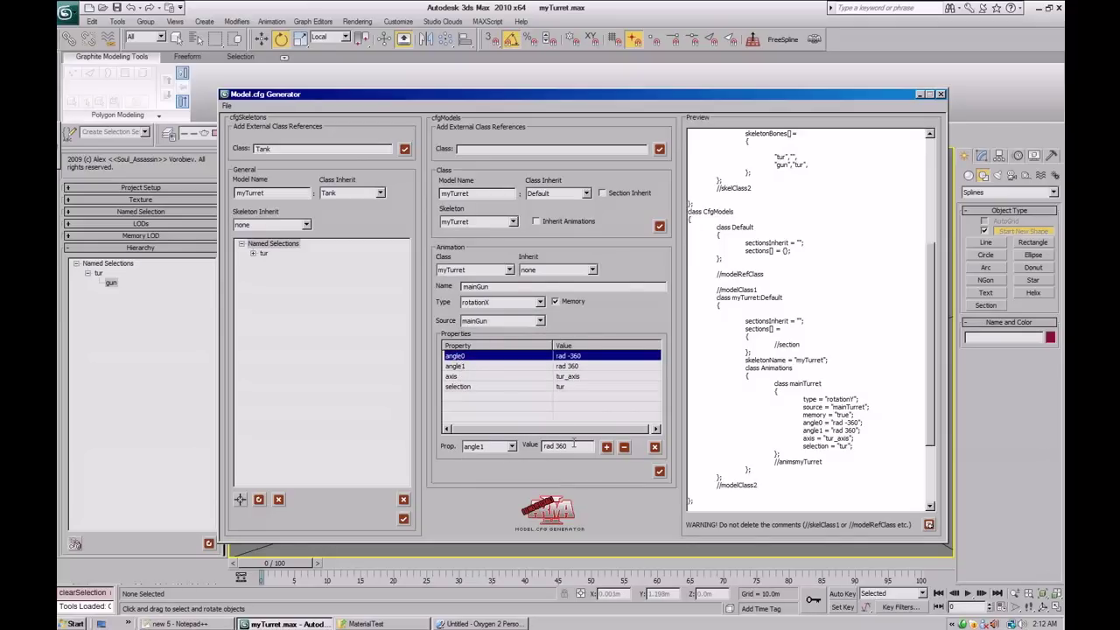
click(623, 448)
click(546, 356)
click(623, 447)
click(567, 356)
click(623, 447)
click(566, 356)
click(623, 447)
Add angle1 with the value rad 30 and angle0 with the value rad -5 to the mainGun animation.
double_click(561, 446)
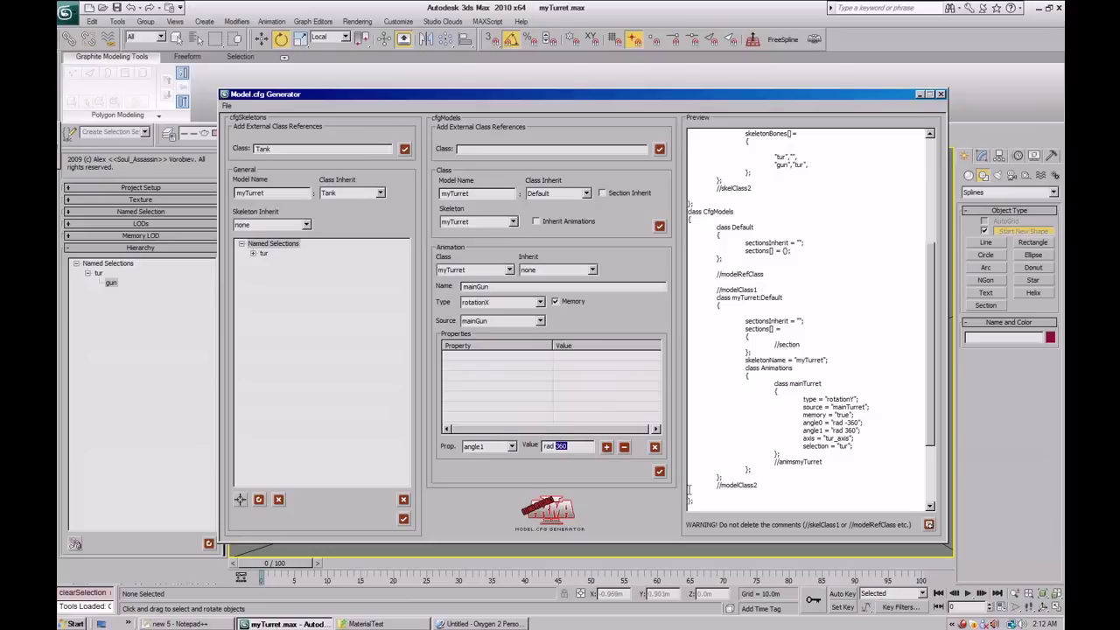
text(30)
click(606, 447)
click(511, 447)
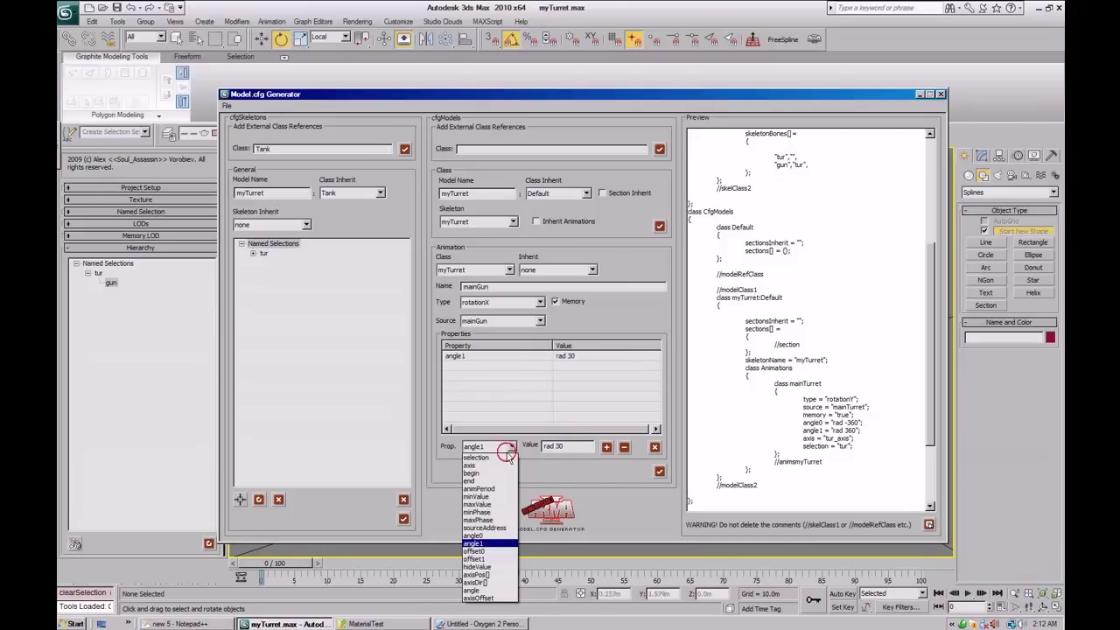
click(474, 536)
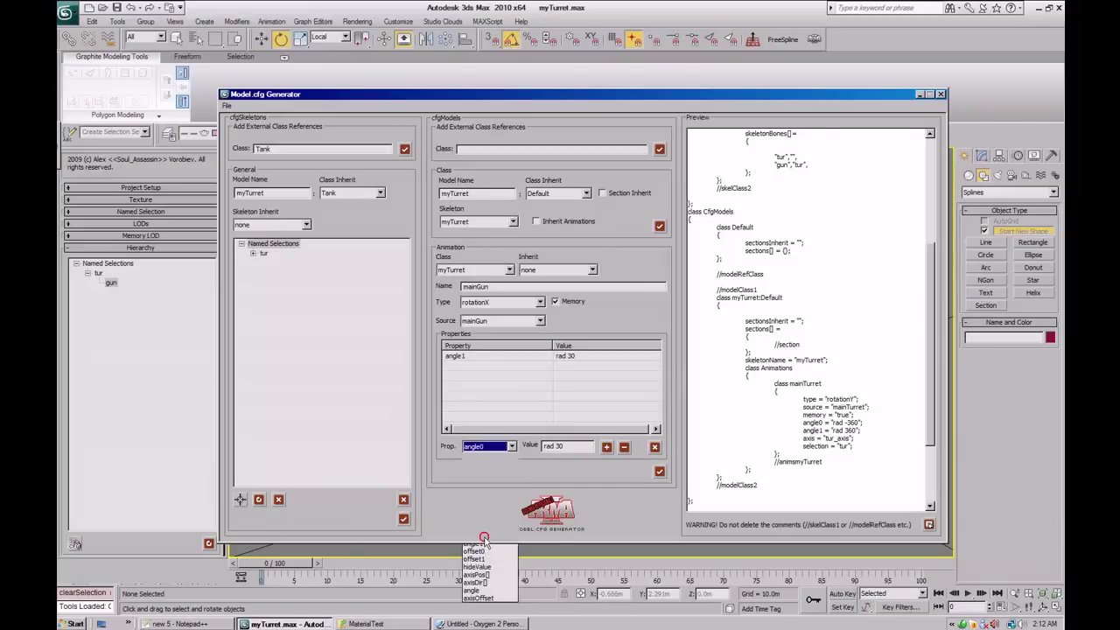
double_click(558, 446)
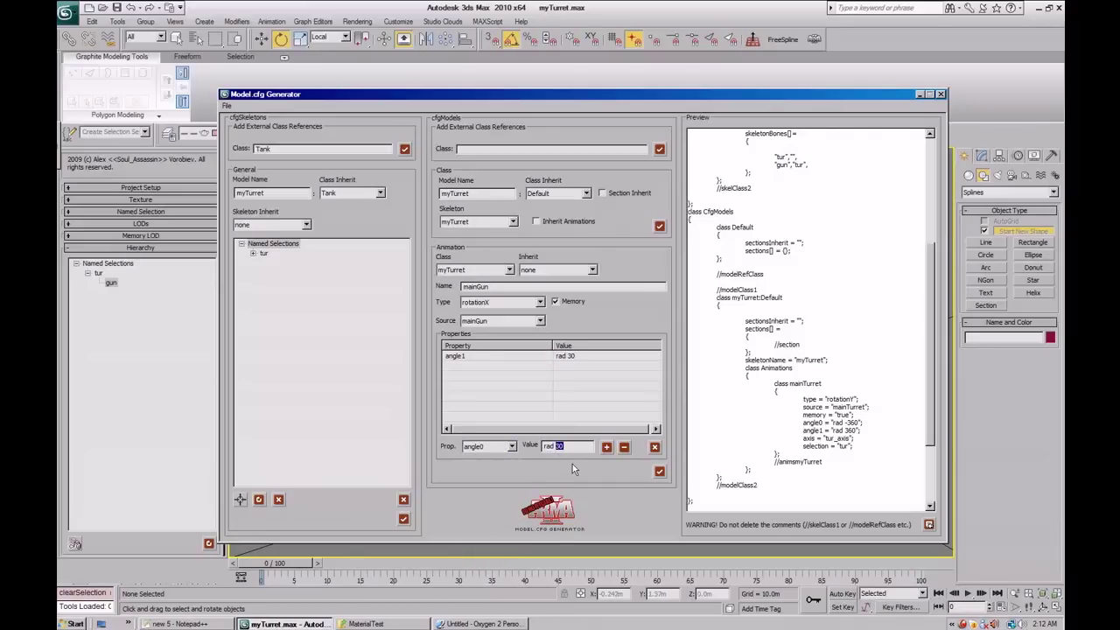
text(-5)
click(606, 448)
Add a selection property with the value gun, taken from the named selections under tur.
click(498, 447)
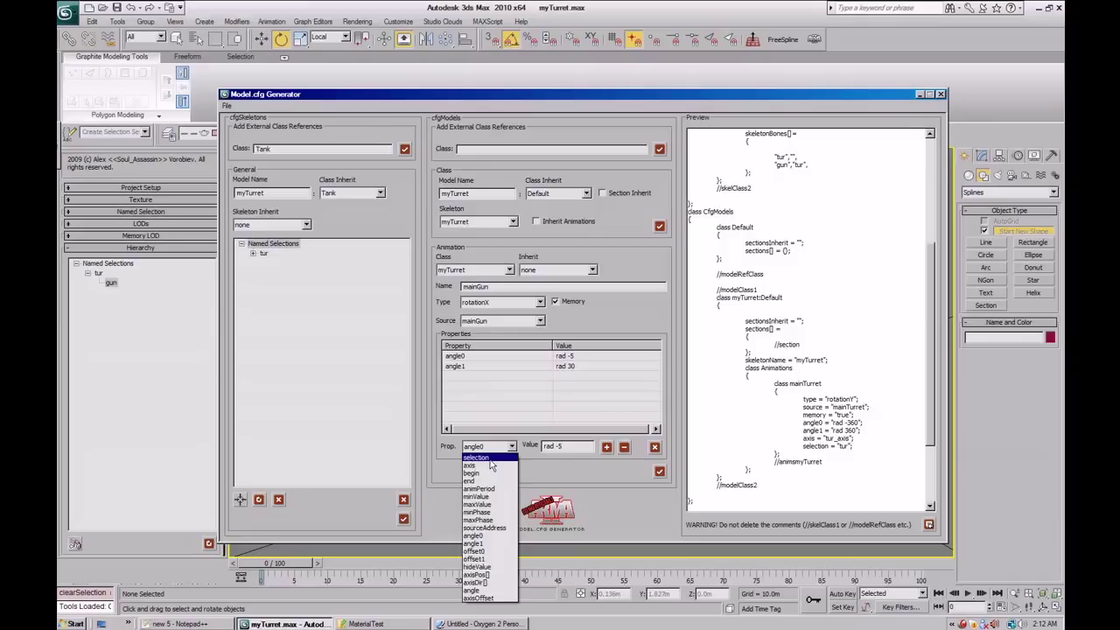
click(490, 531)
click(253, 253)
double_click(275, 263)
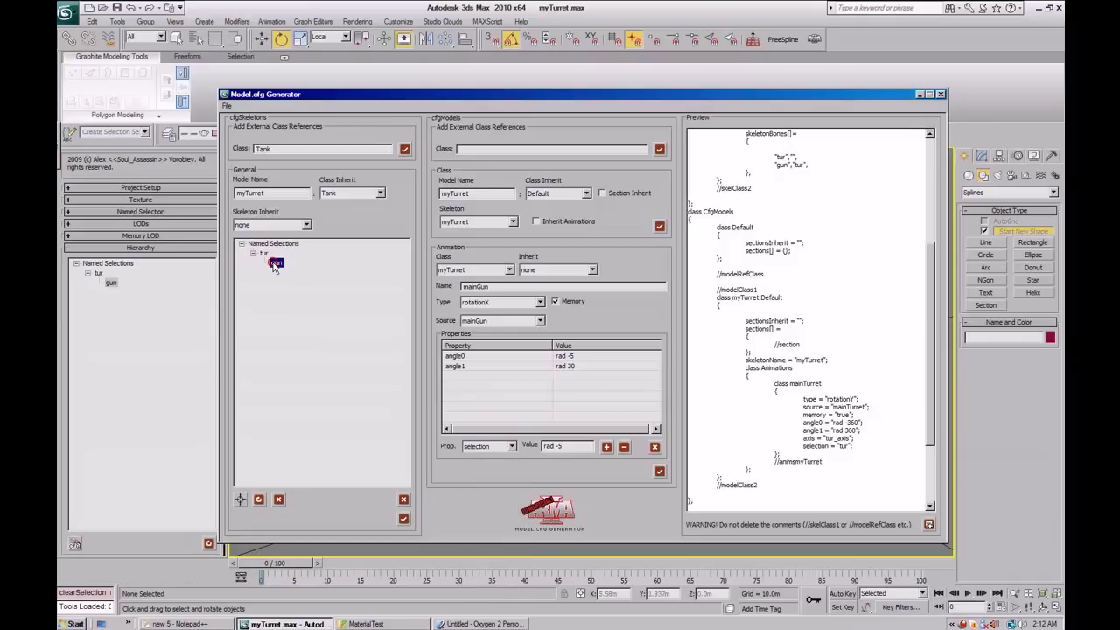
click(606, 447)
Add an axis property with the value gun_axis from the virtual memory points and write the mainGun animation into the config.
click(240, 499)
click(243, 273)
click(504, 447)
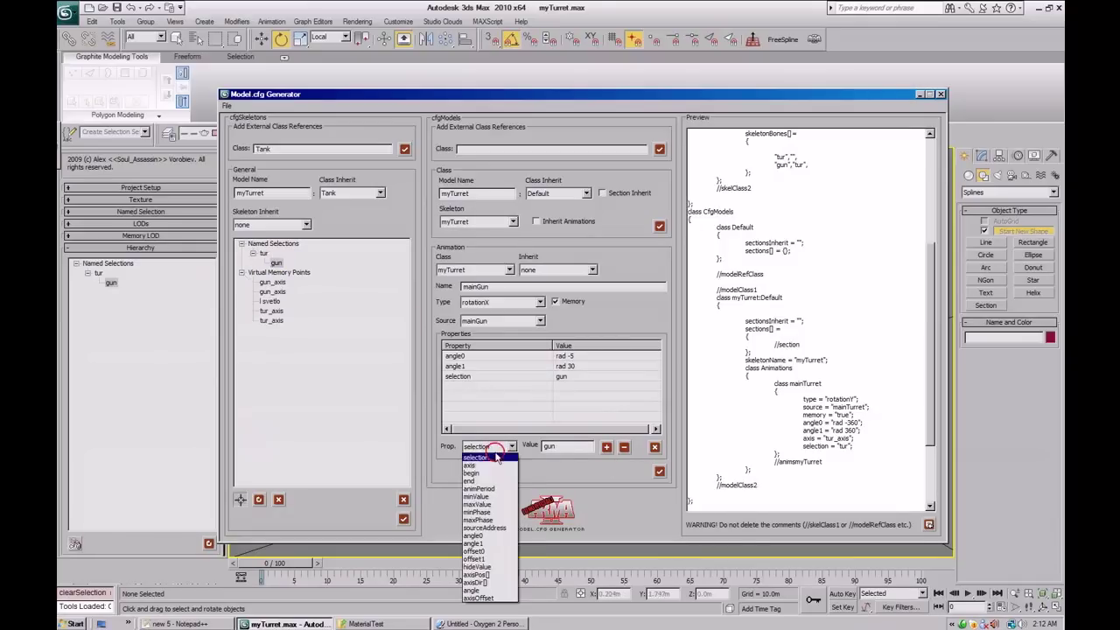
click(490, 461)
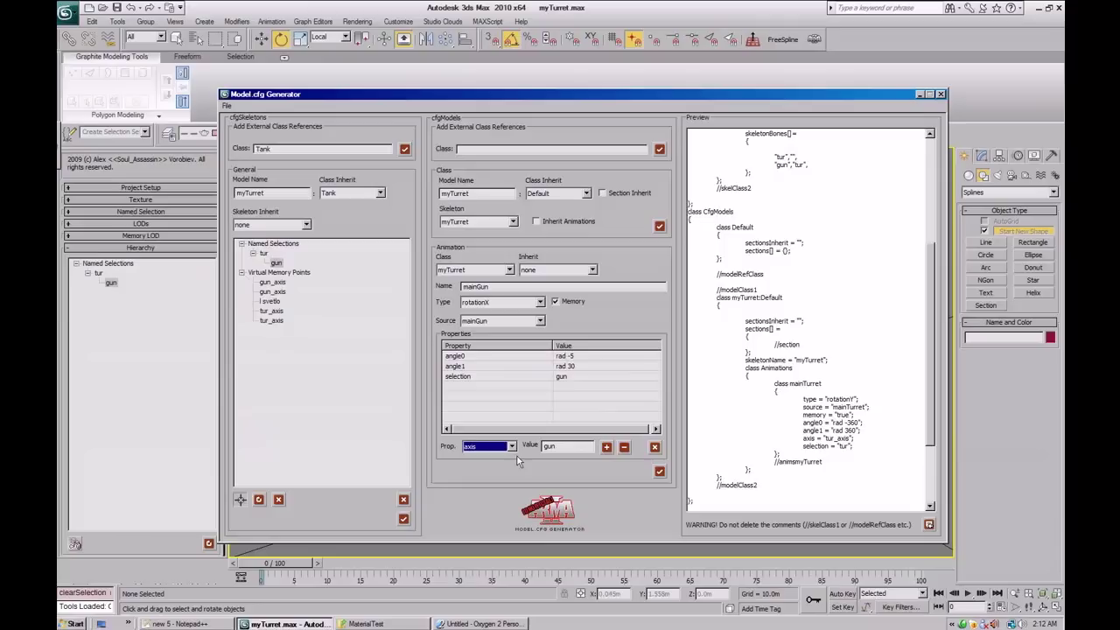
click(272, 281)
click(606, 447)
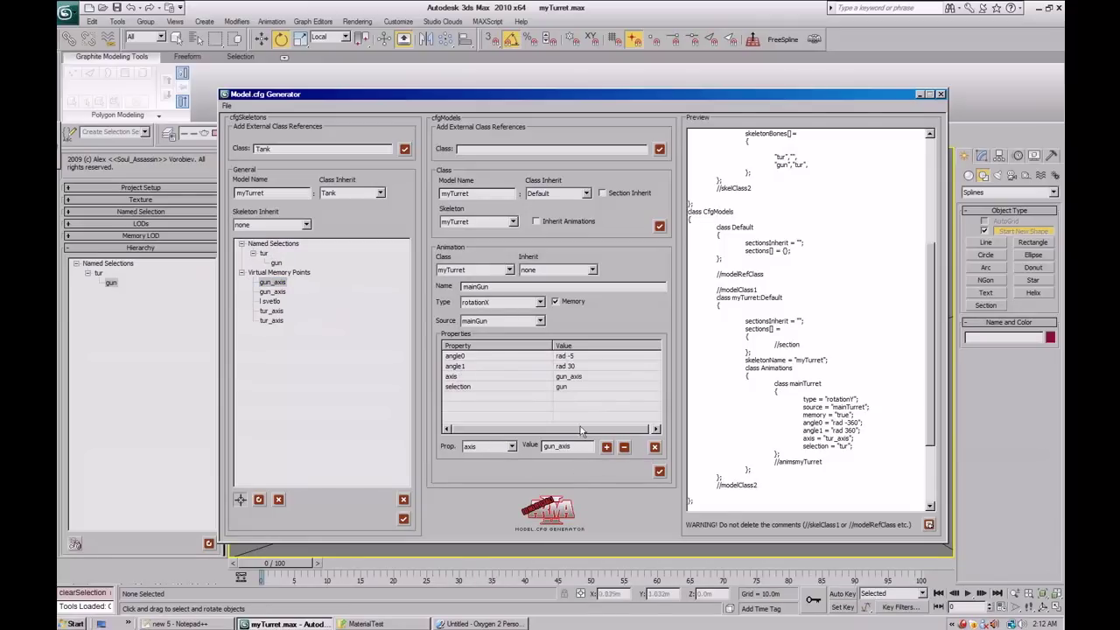
click(659, 471)
Save the generated config as model.cfg in the MaterialTest folder.
drag(930, 382, 933, 455)
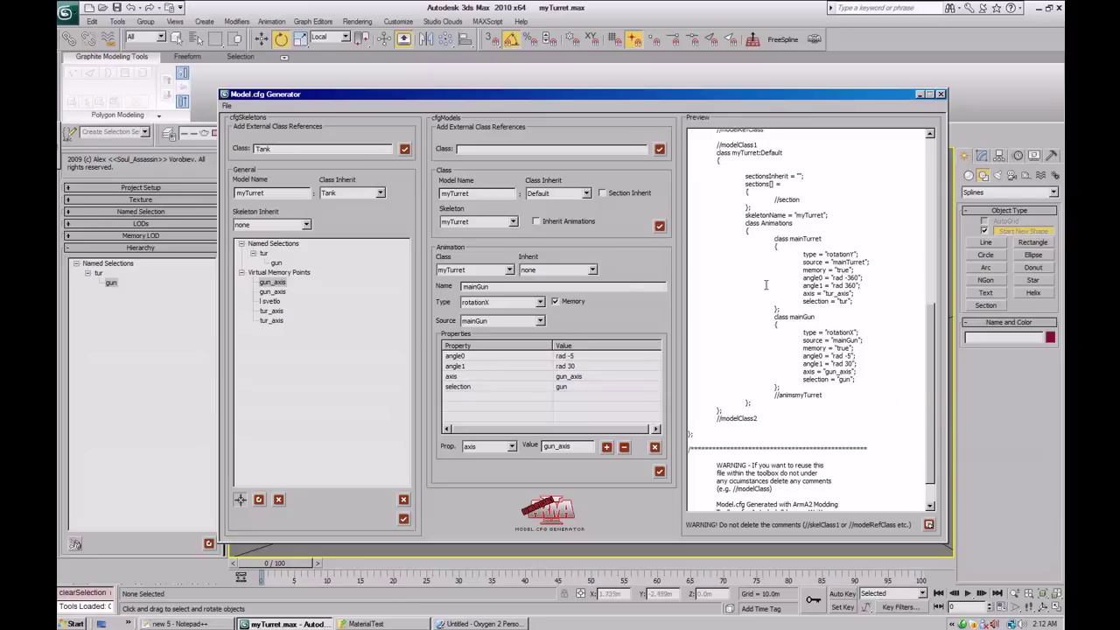
click(929, 525)
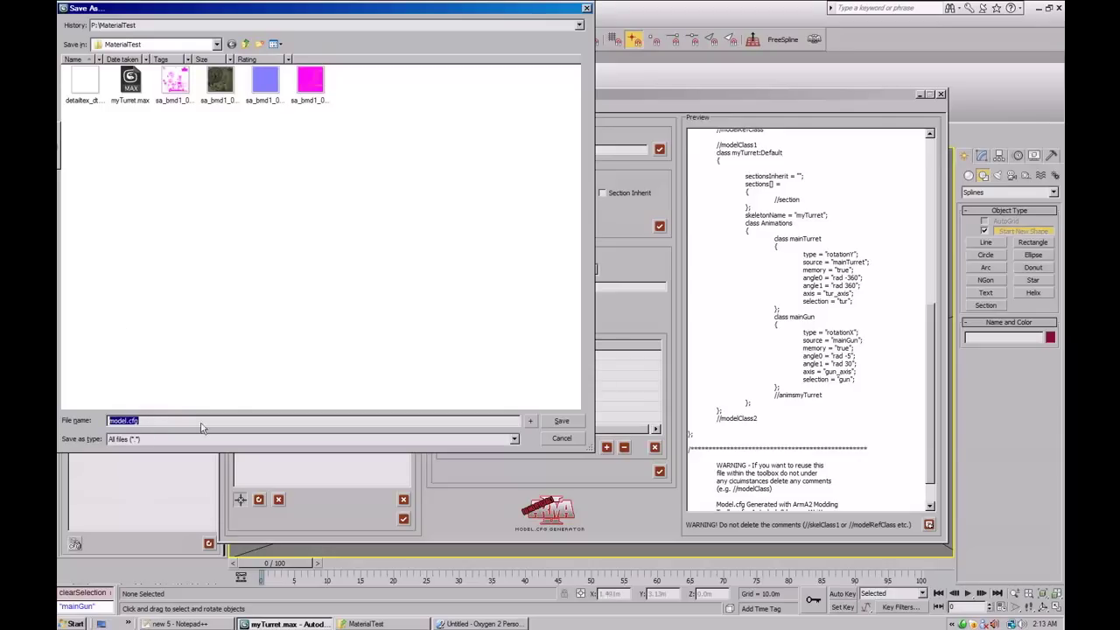
click(571, 423)
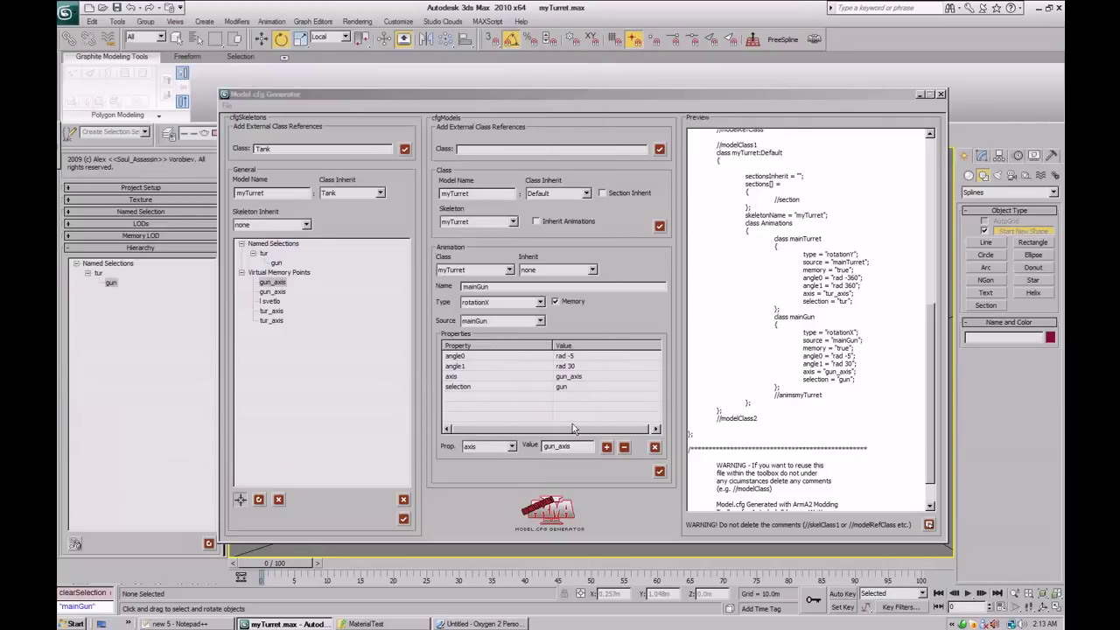
Review the generated config in the preview and close the Model.cfg Generator without saving again.
click(930, 364)
drag(930, 360, 921, 395)
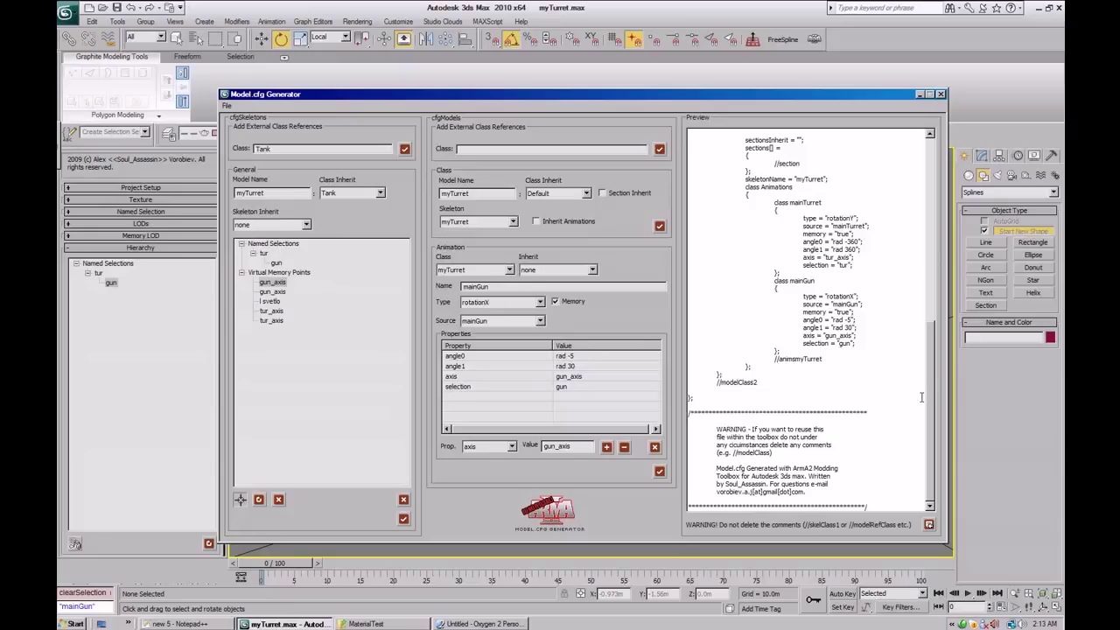
drag(929, 377, 924, 173)
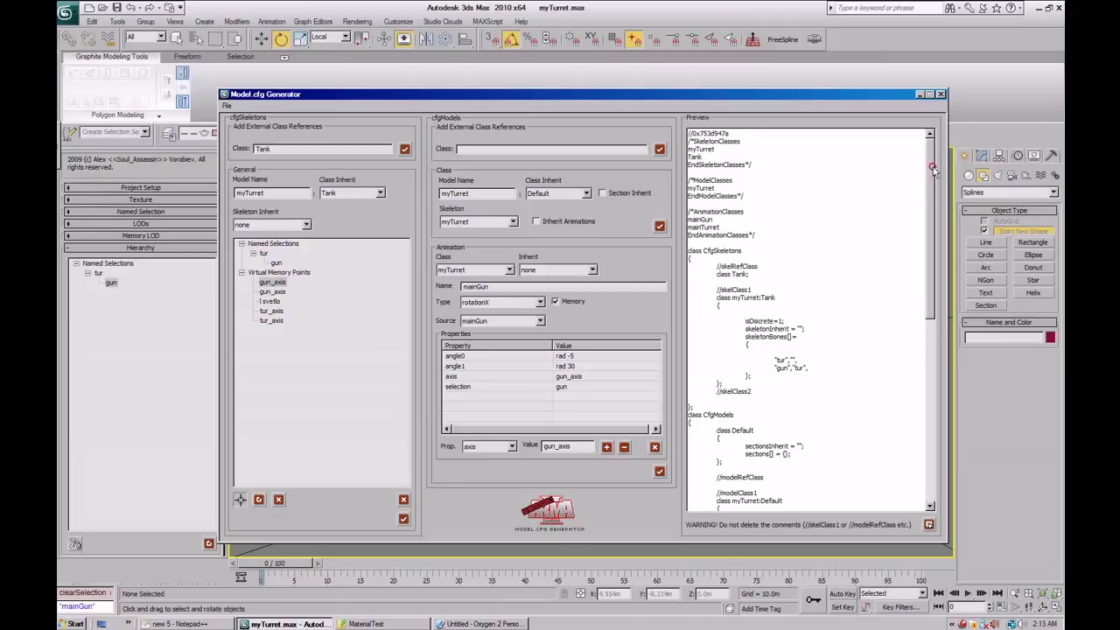
scroll(926, 172, down, 3)
click(227, 106)
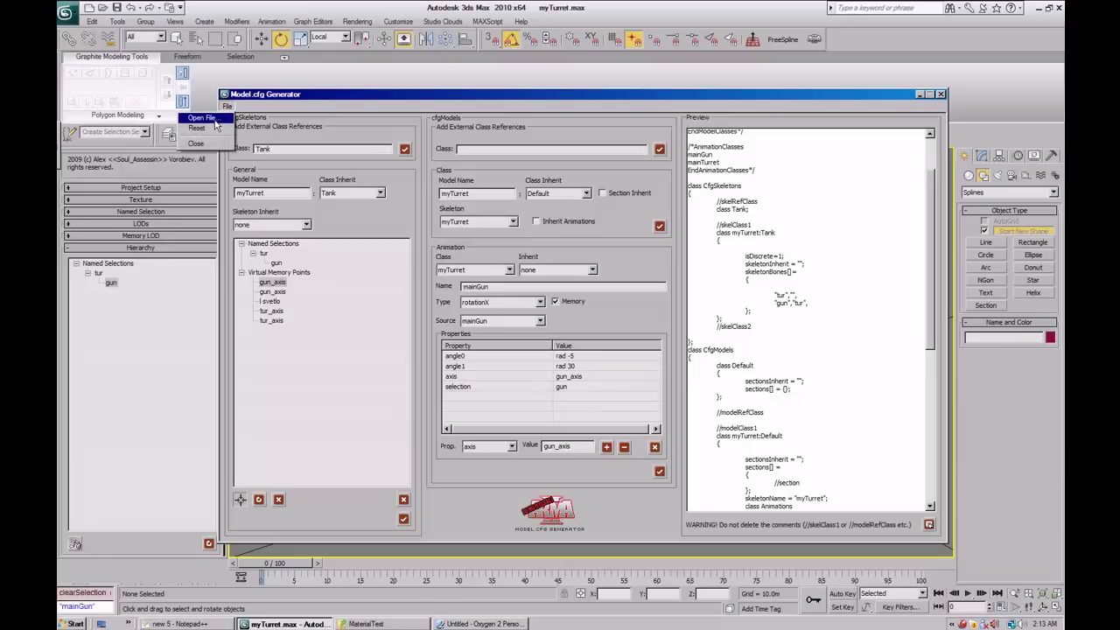
click(413, 103)
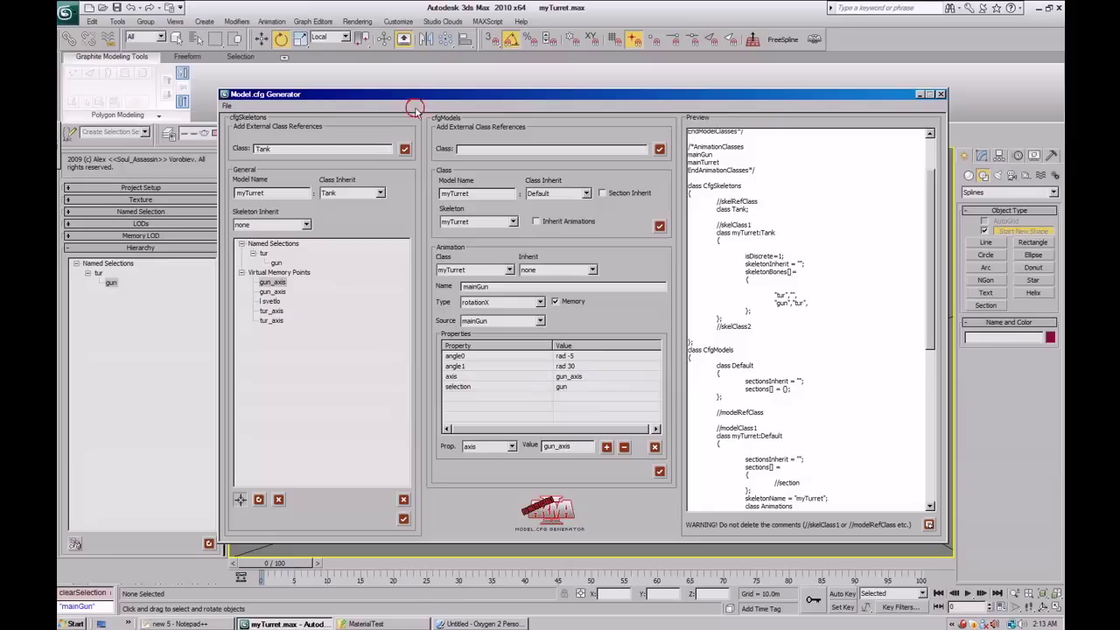
click(942, 95)
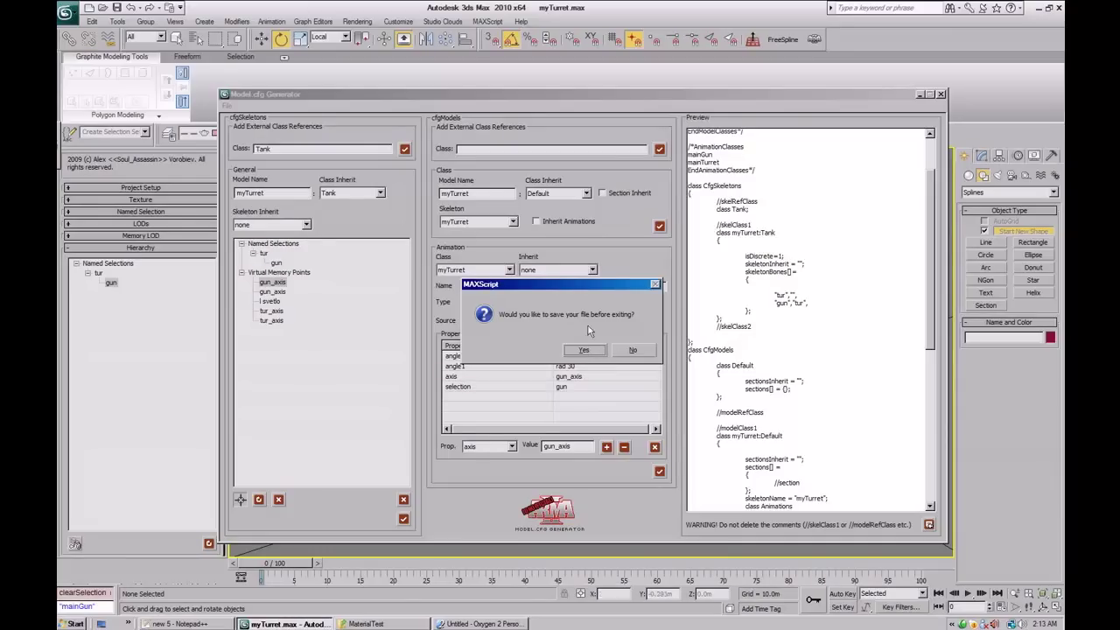
click(637, 351)
alt+middle_drag(580, 420, 575, 388)
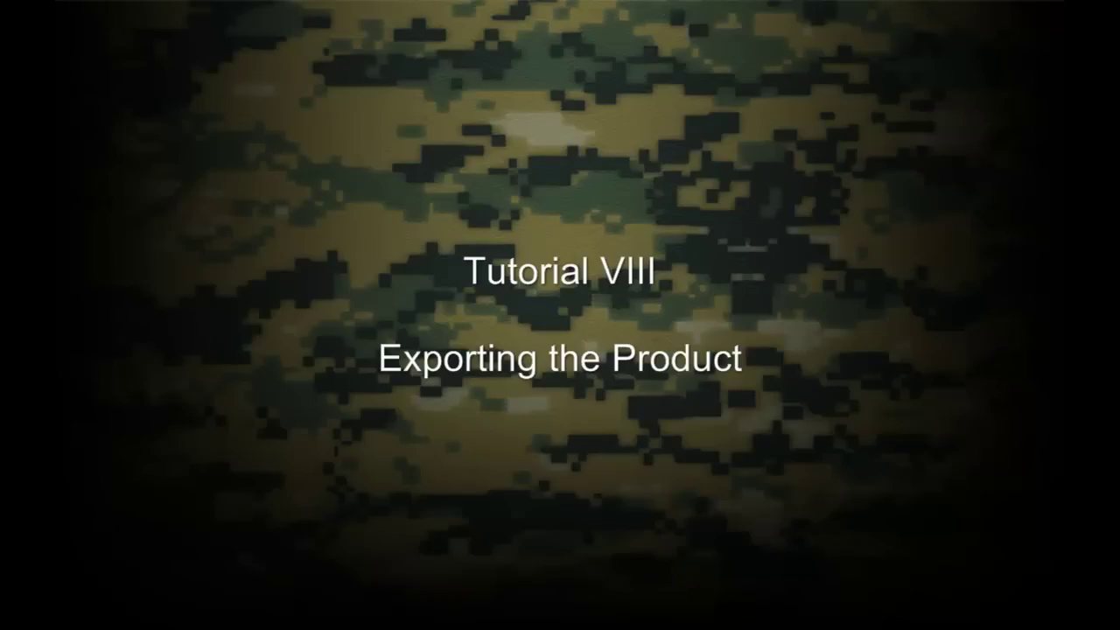
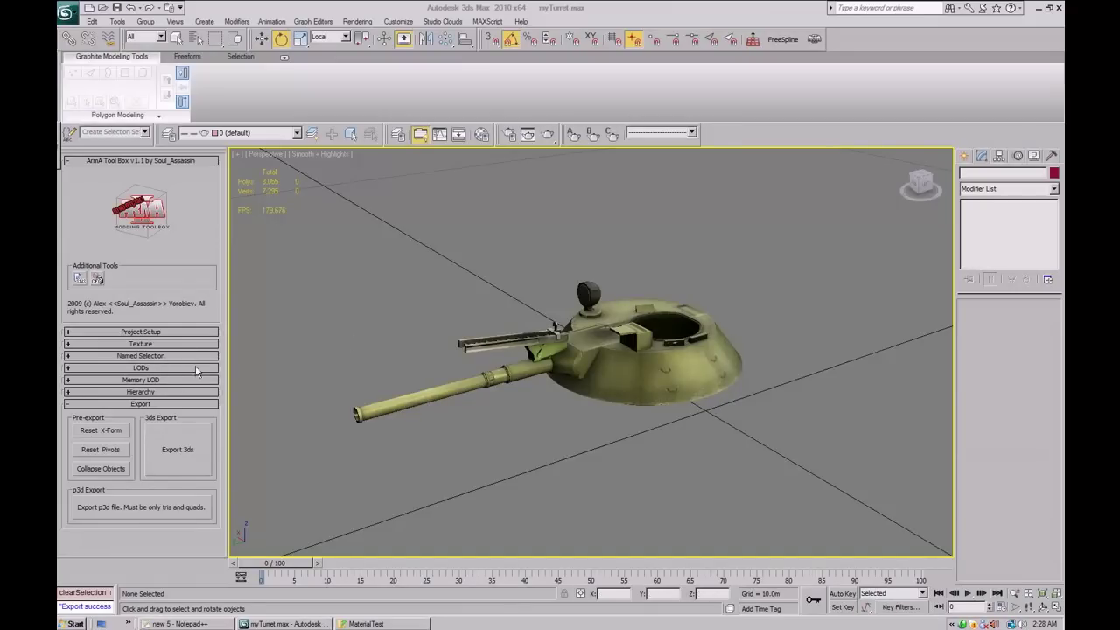
Open the p3d export options for the turret and move the dialog so it sits beside the gun barrel.
alt+middle_drag(569, 426, 551, 435)
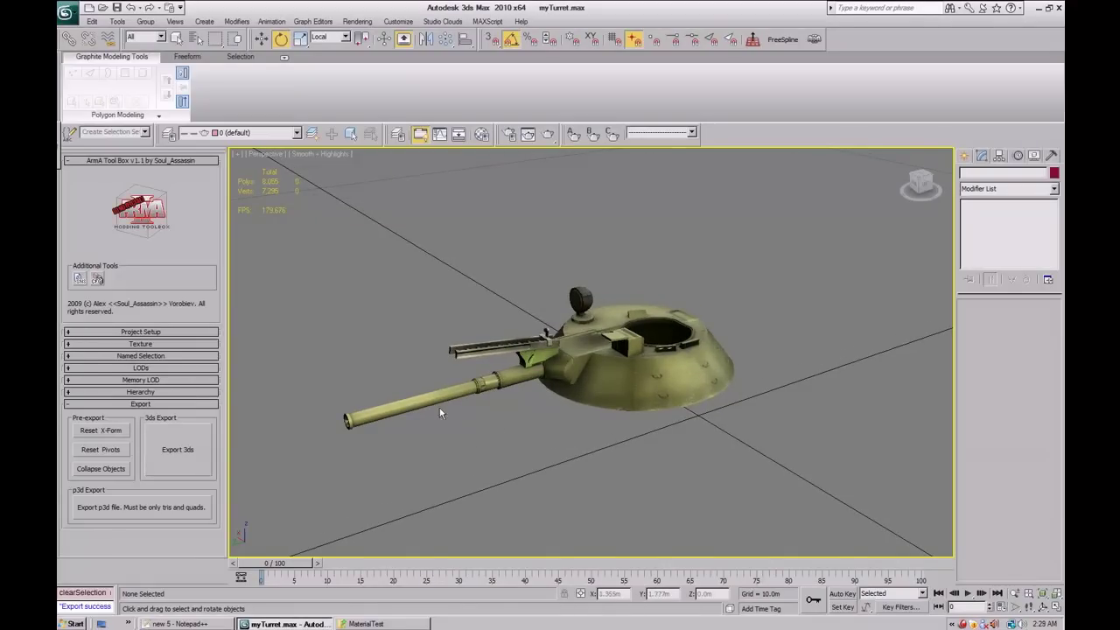
click(172, 509)
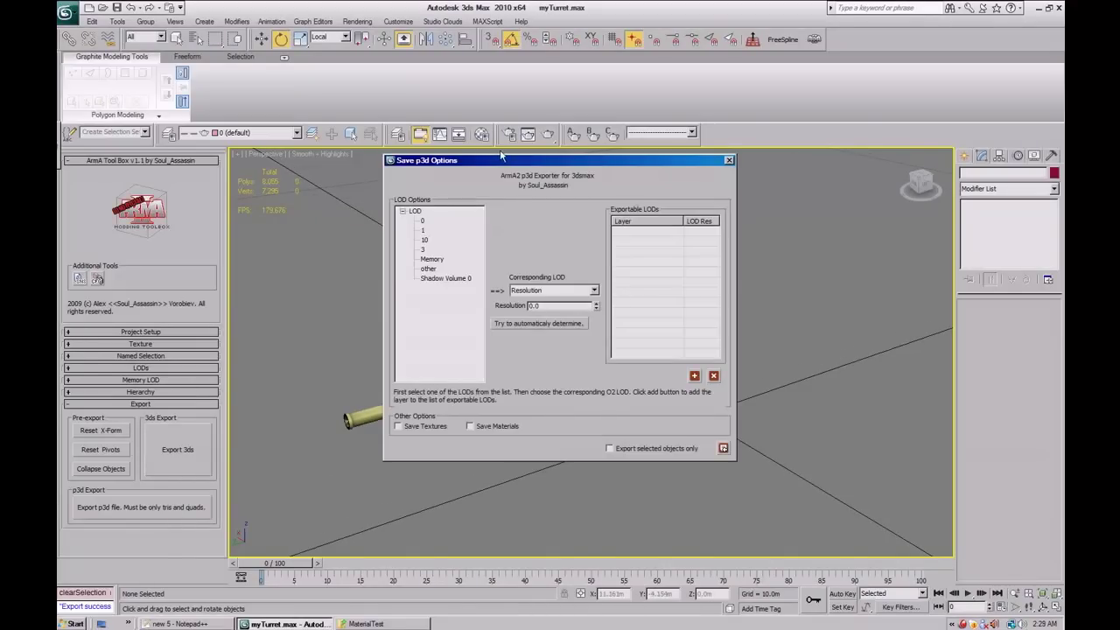
drag(492, 161, 767, 190)
middle_drag(416, 323, 265, 318)
scroll(474, 300, down, 2)
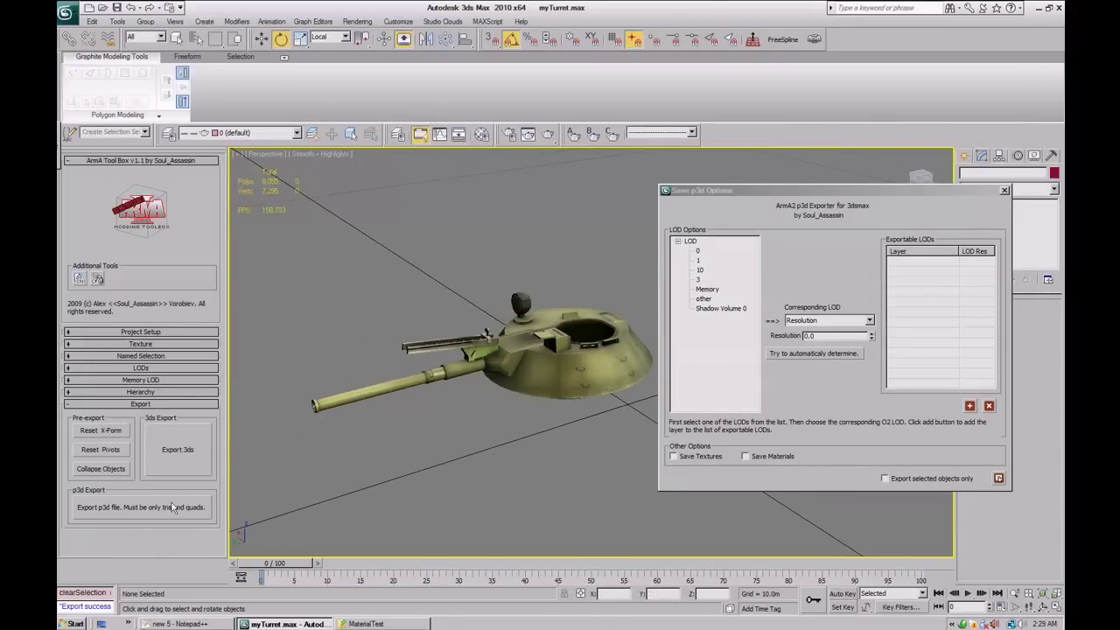
drag(806, 196, 723, 194)
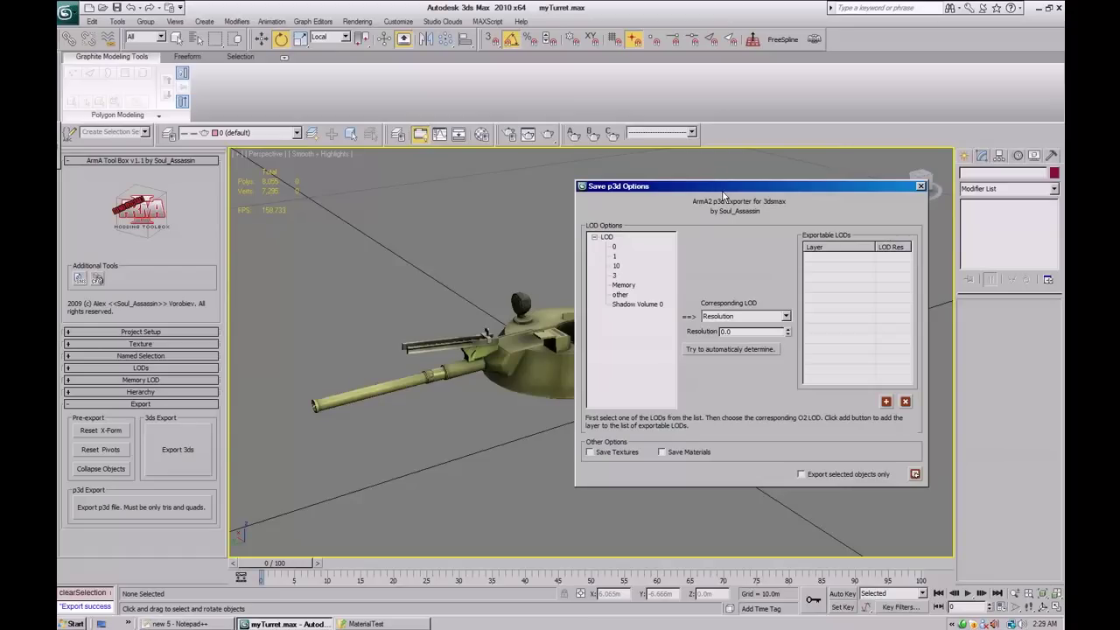
drag(722, 193, 691, 182)
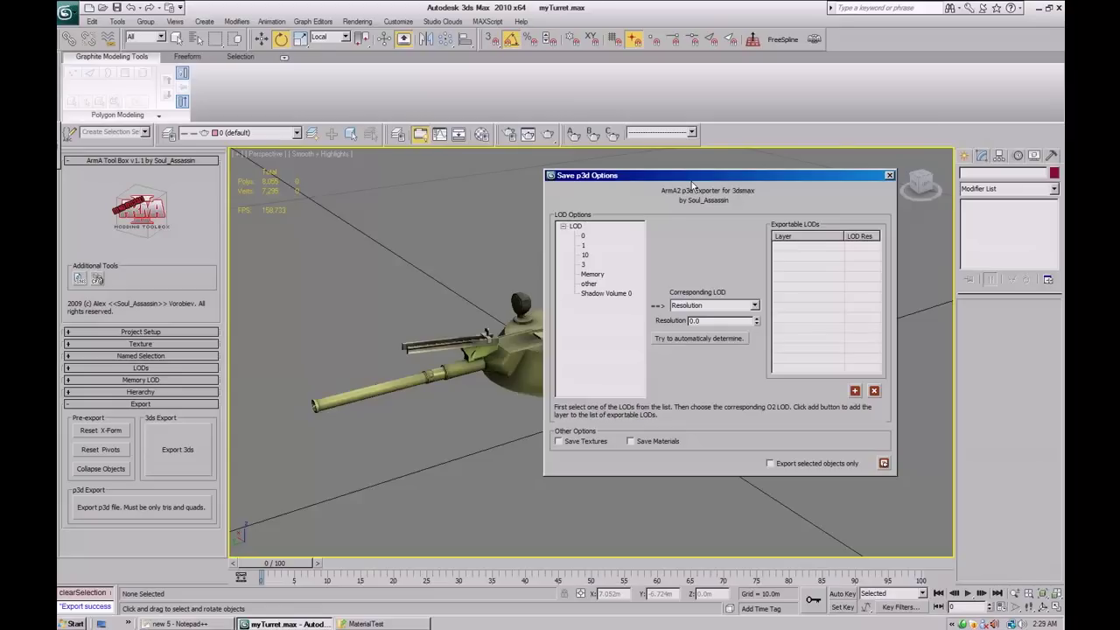
drag(692, 184, 650, 163)
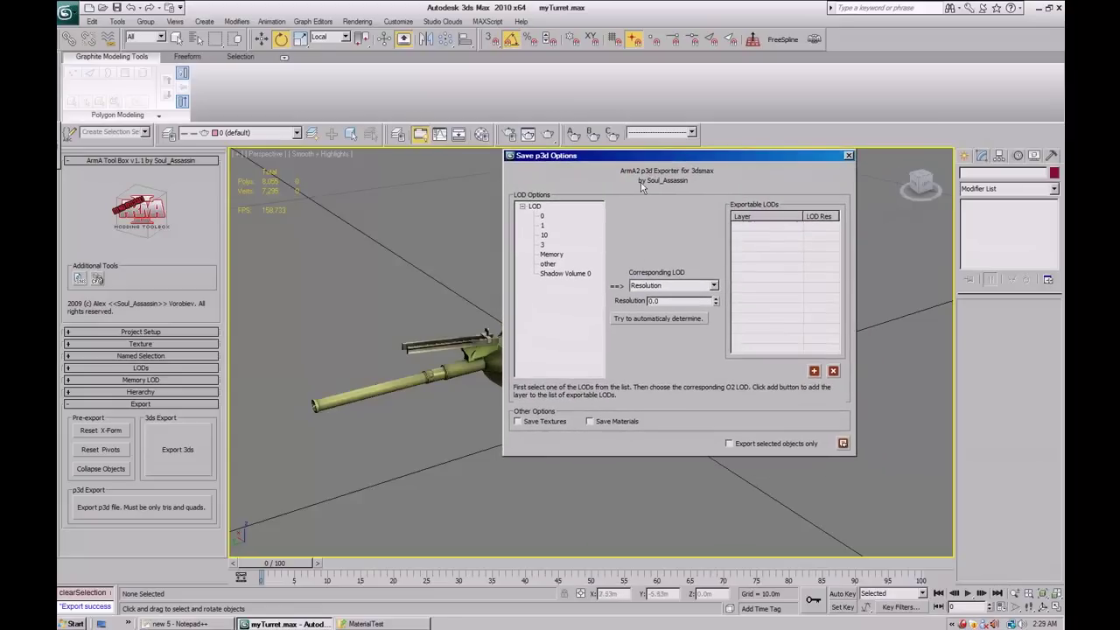
Enable saving of materials and textures in the p3d export options.
click(589, 420)
click(517, 421)
Try limiting the p3d export to selected objects with the turret and gun selected, then turn that restriction off.
click(730, 444)
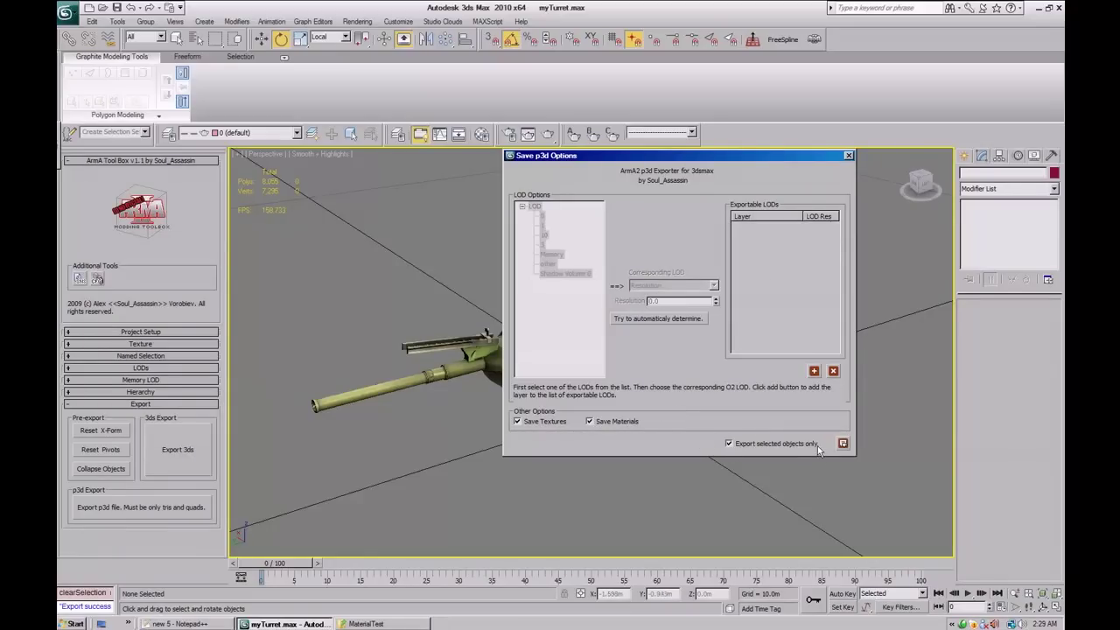
drag(680, 171, 777, 183)
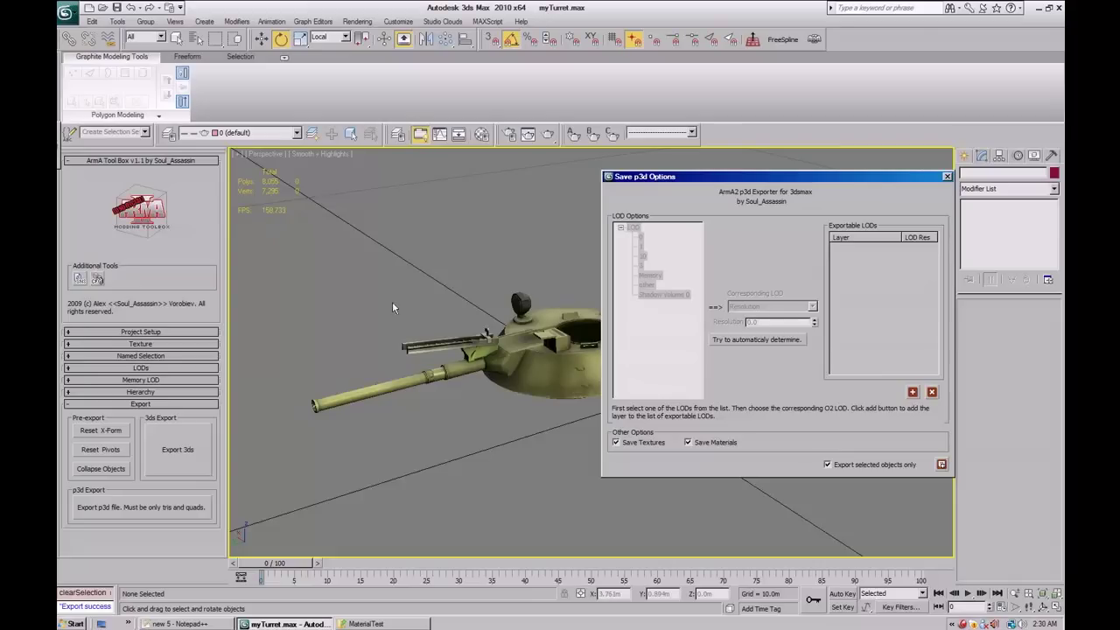
drag(351, 290, 565, 428)
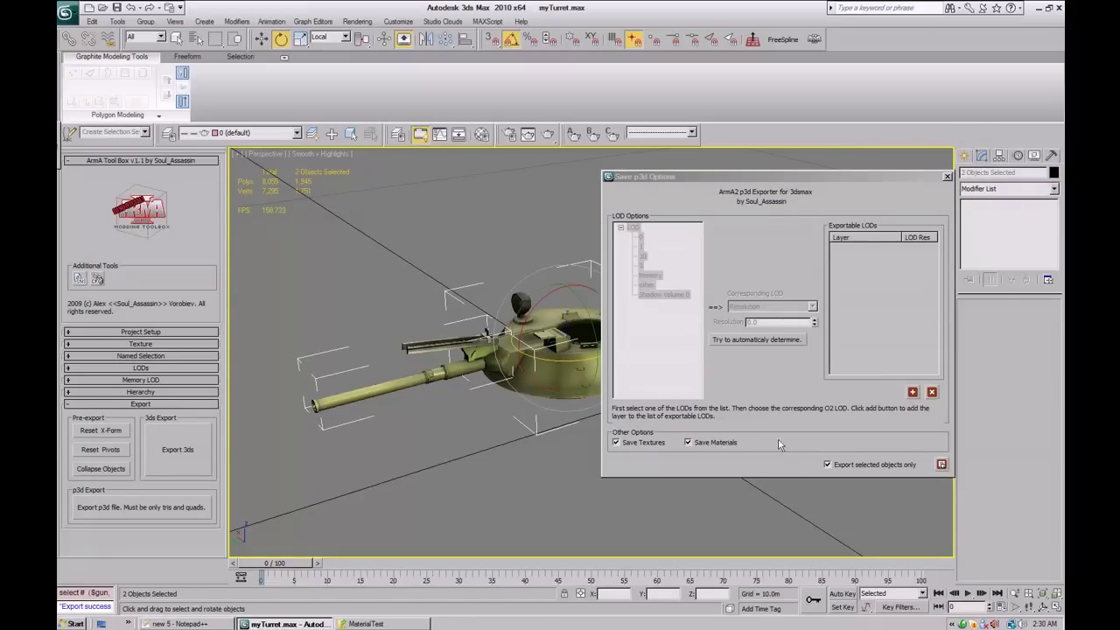
click(836, 465)
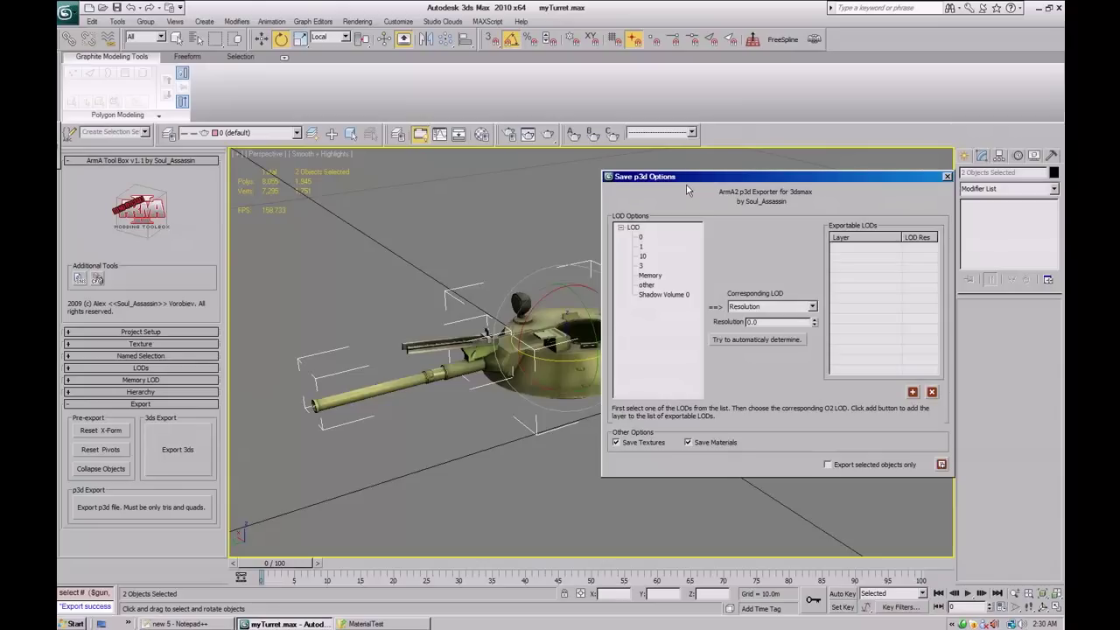
middle_drag(439, 252, 391, 255)
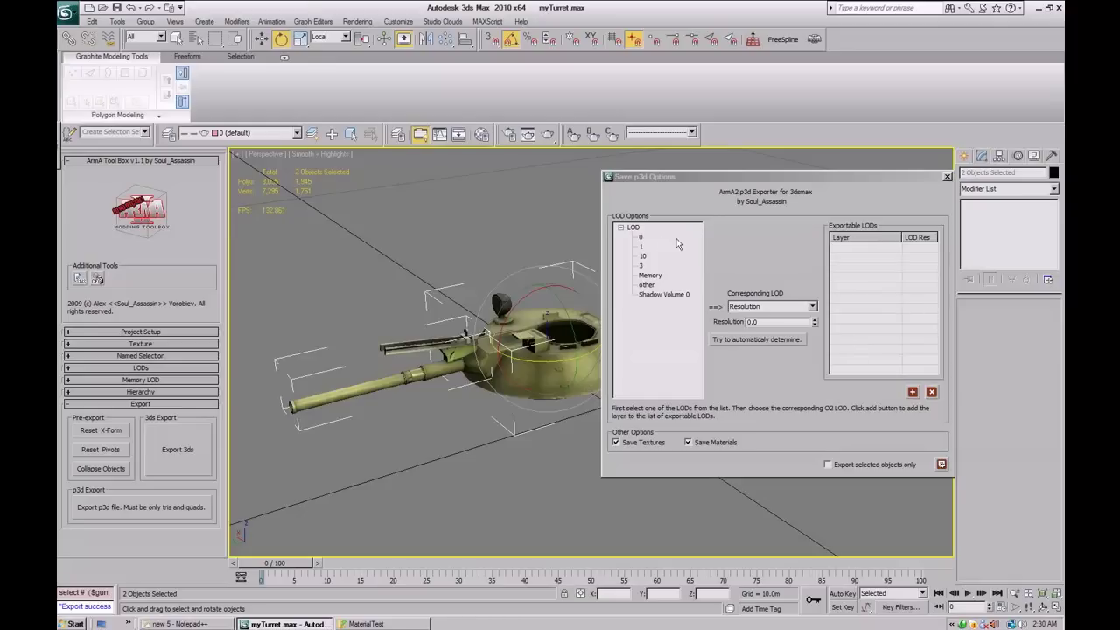
Assign layer 0 to the Resolution LOD at 0.0 and add it to the exportable LODs.
click(640, 239)
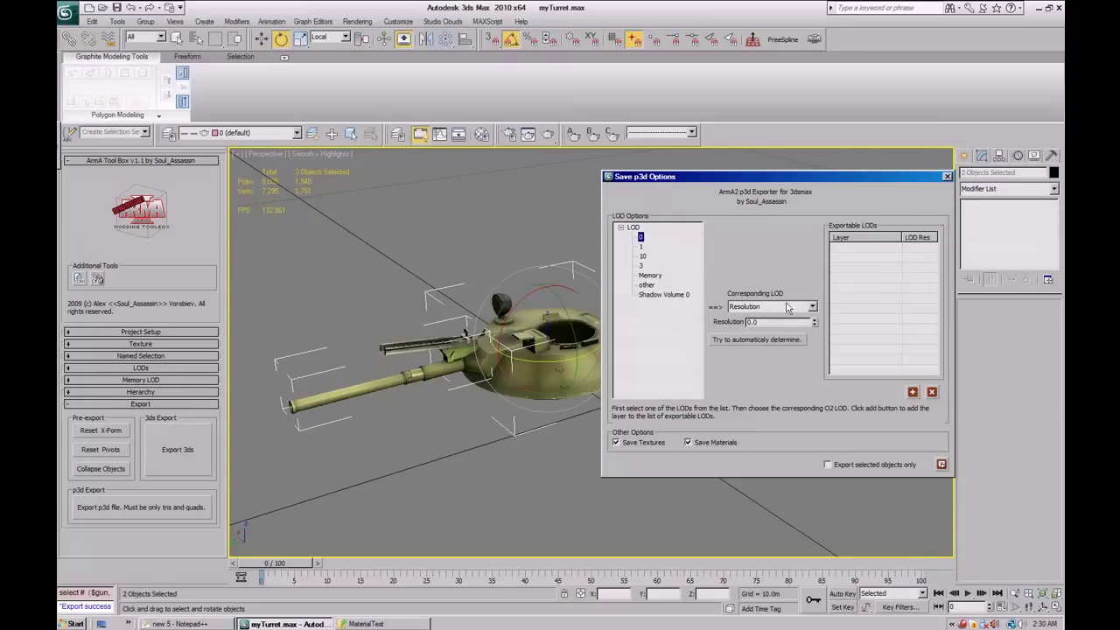
click(813, 308)
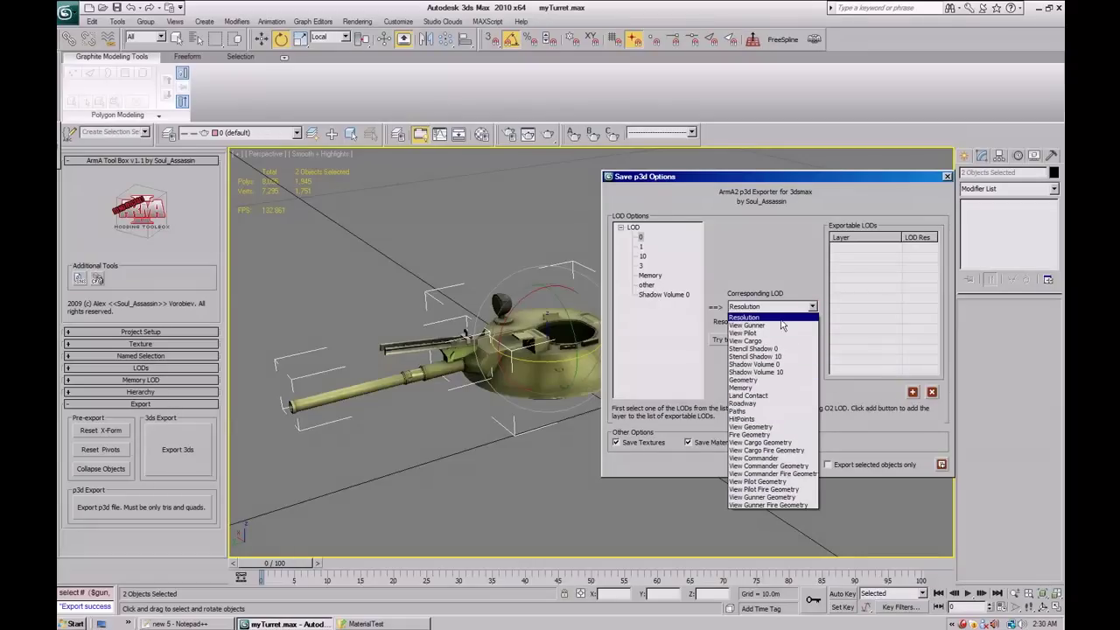
click(780, 314)
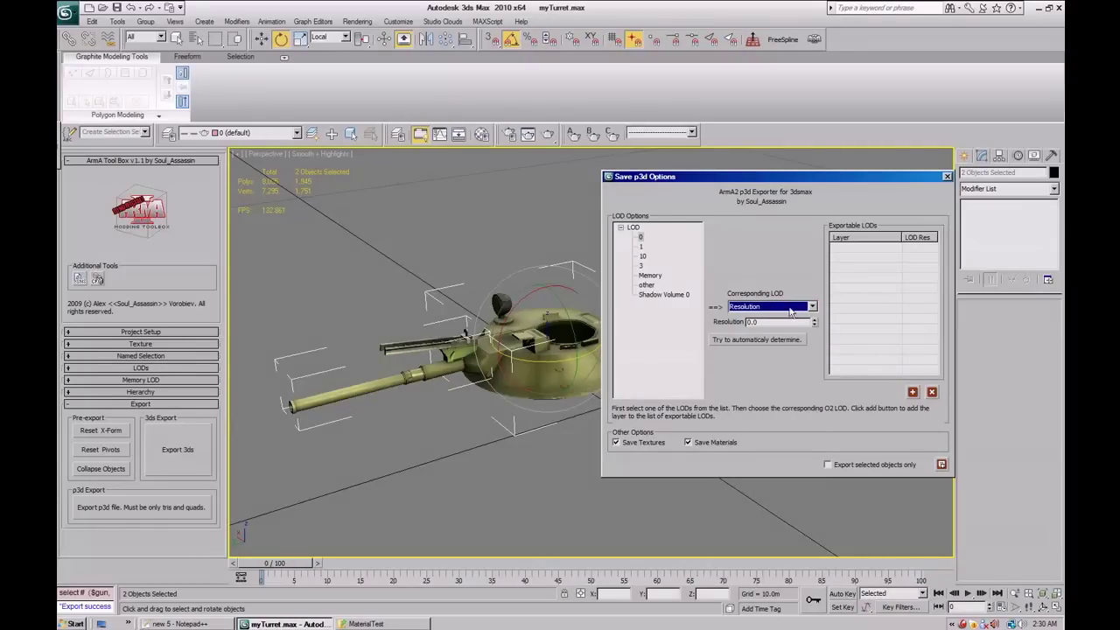
click(813, 322)
drag(814, 320, 817, 338)
click(913, 392)
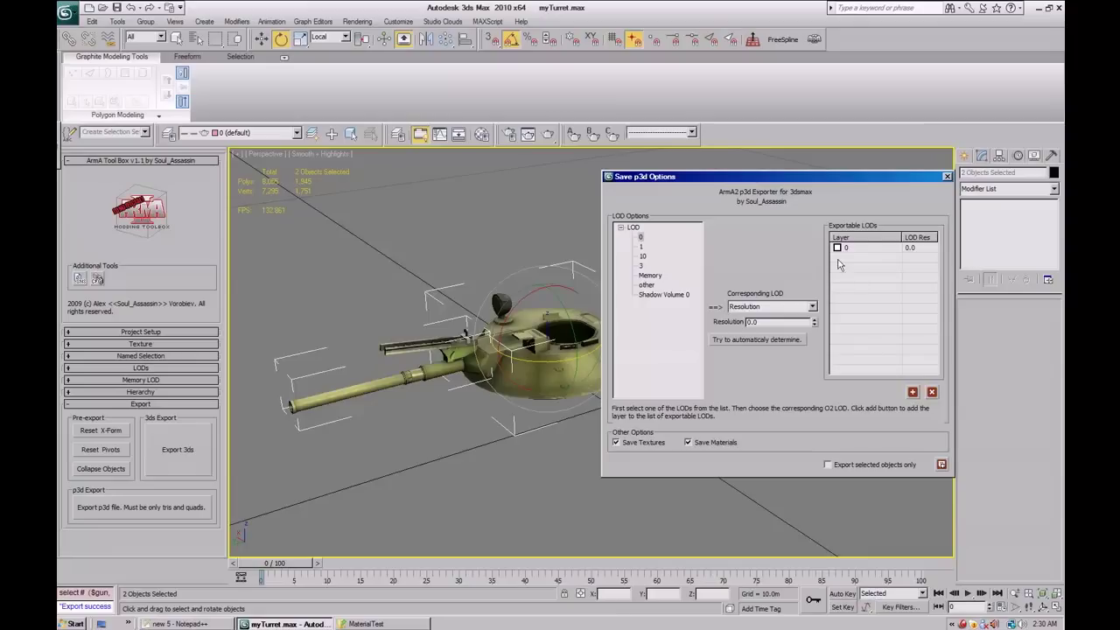
Add layer 1 to the exportable LODs as a Resolution LOD of 1.0.
click(640, 237)
click(640, 247)
drag(815, 326, 813, 310)
click(913, 392)
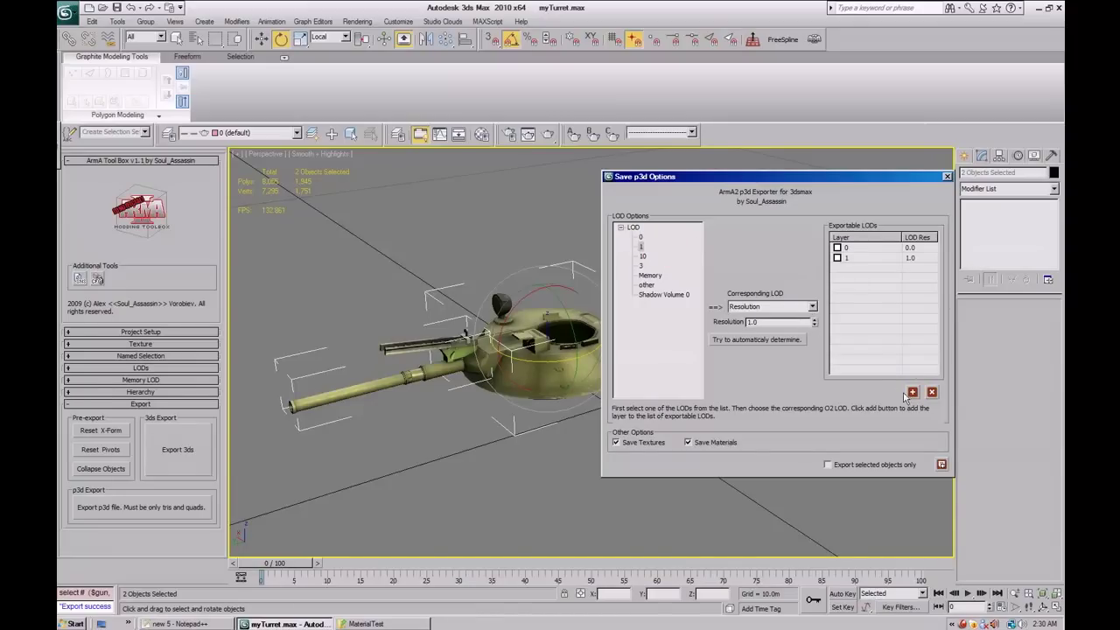
Match the Shadow Volume 0 layer to the Shadow Volume 0 LOD and add it to the exportable LODs.
click(678, 296)
click(812, 306)
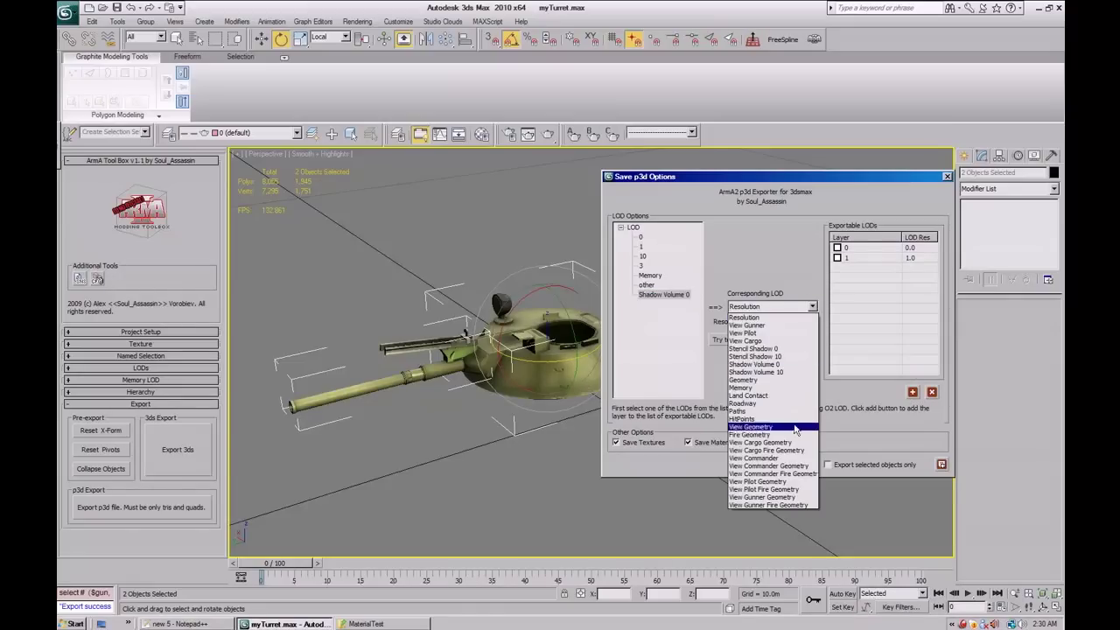
click(770, 364)
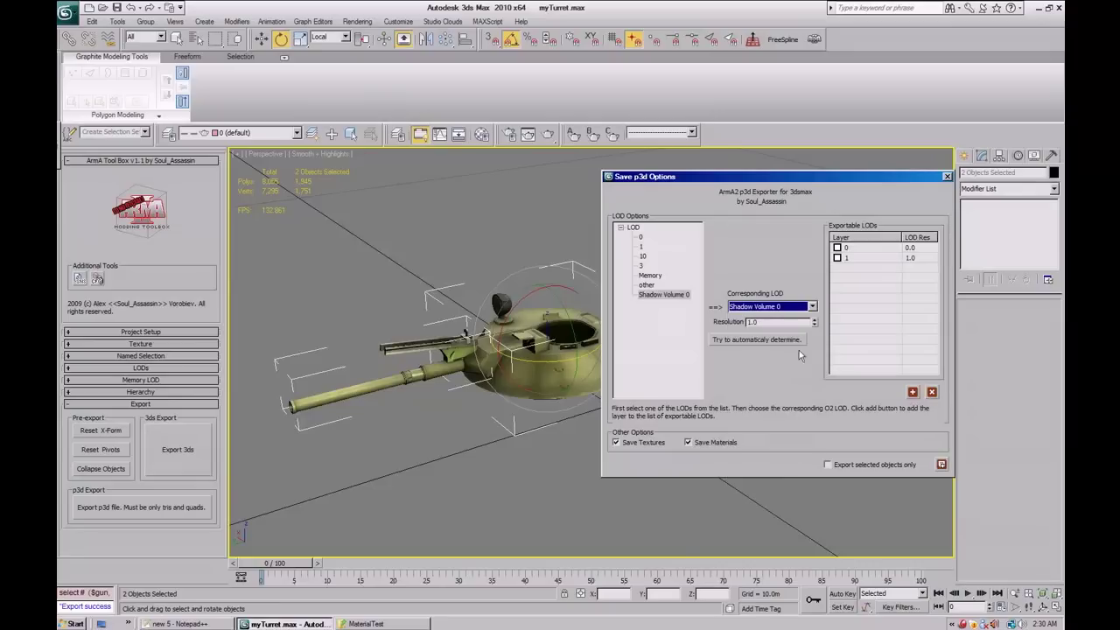
click(911, 393)
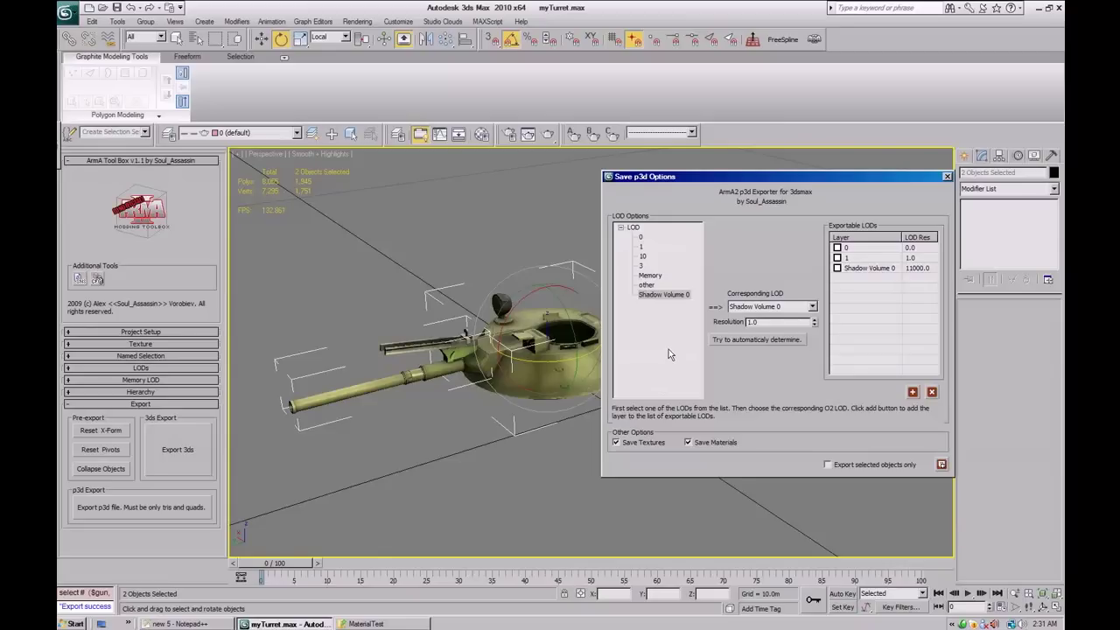
Remove layers 0, 1 and Shadow Volume 0 from the exportable LODs.
click(837, 268)
click(837, 257)
click(837, 247)
click(932, 393)
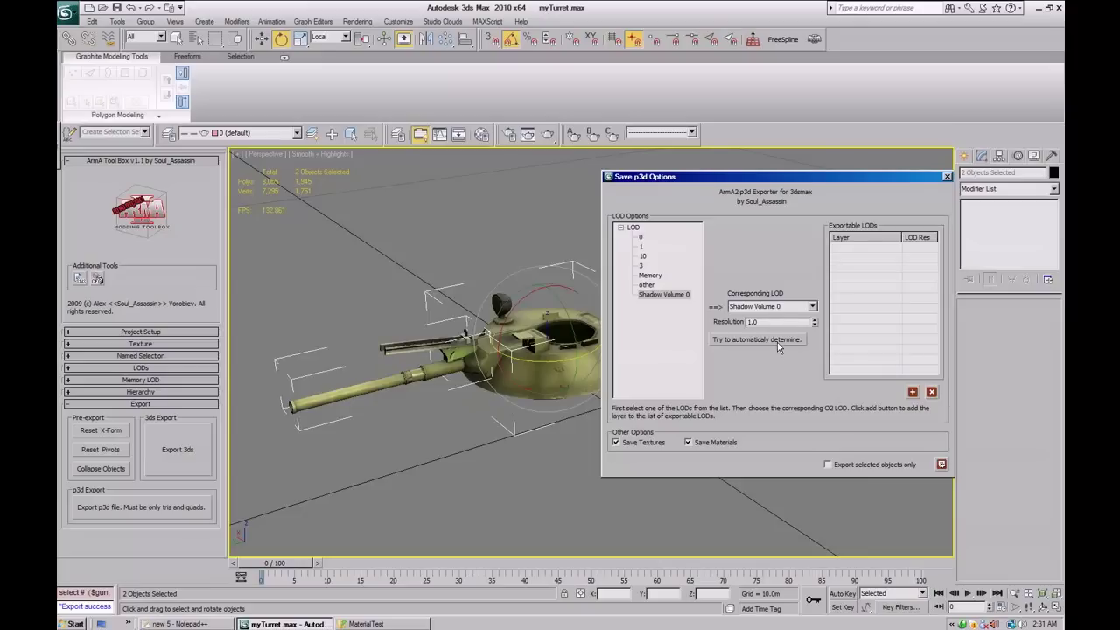
click(156, 368)
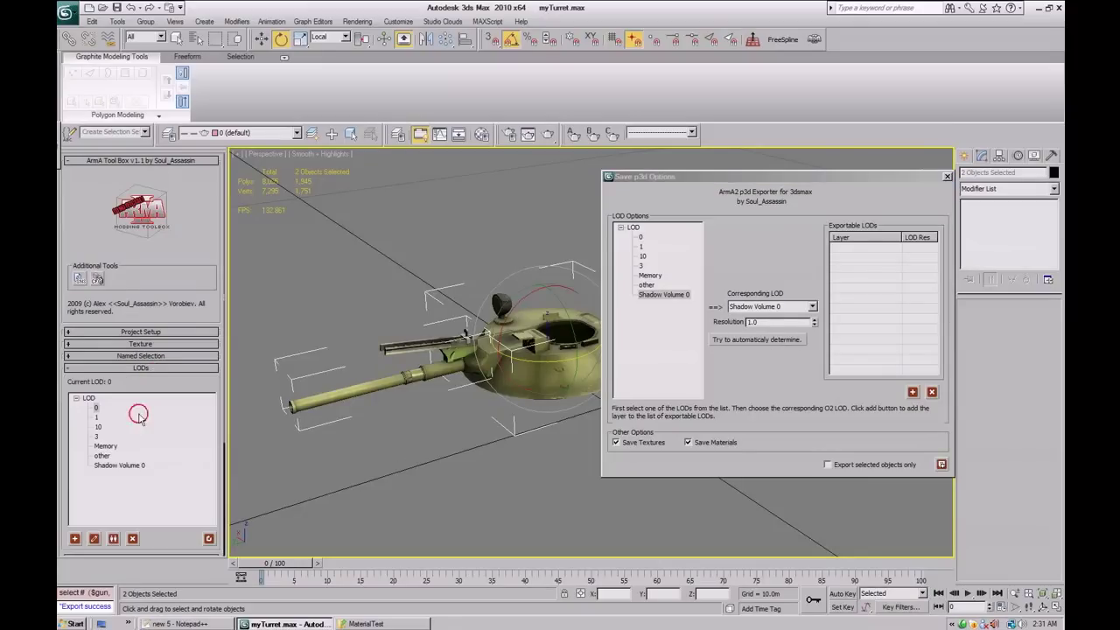
click(74, 538)
click(528, 320)
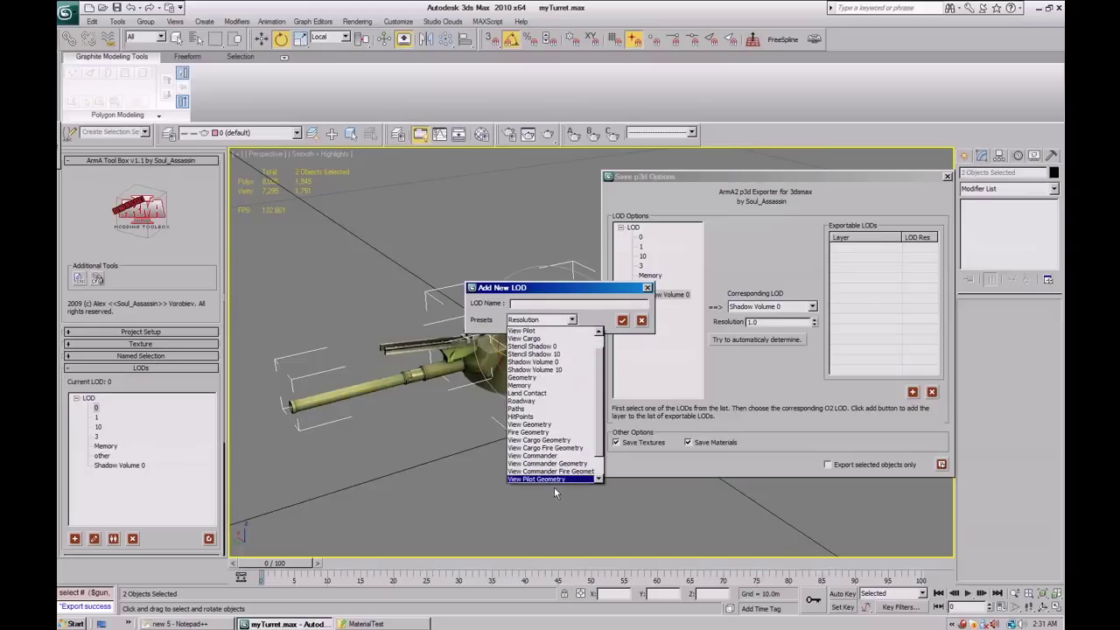
click(640, 320)
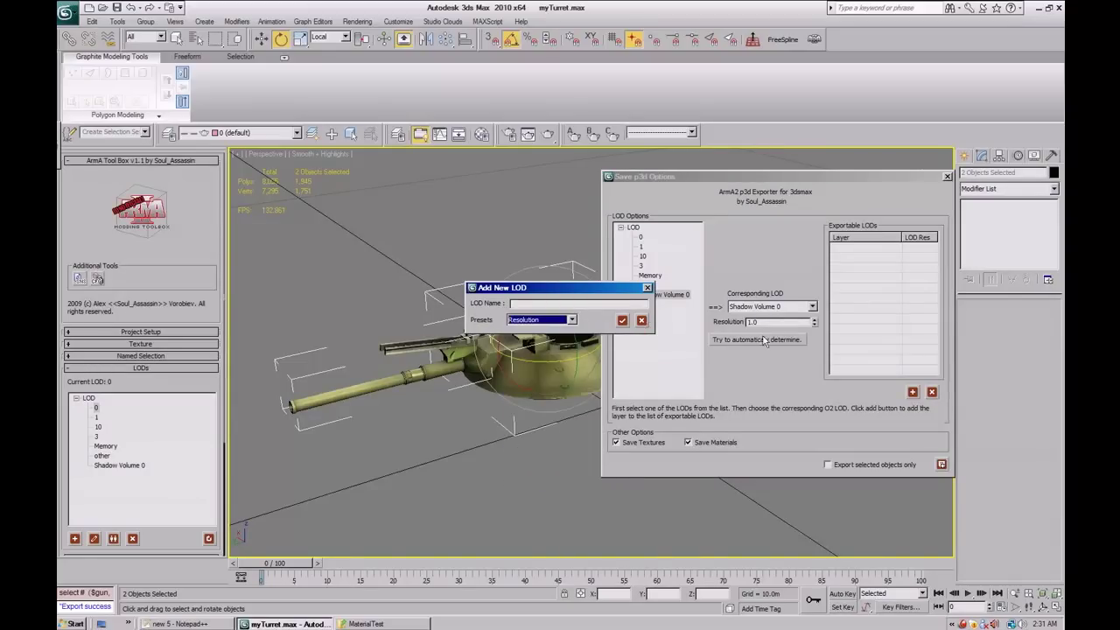
click(646, 288)
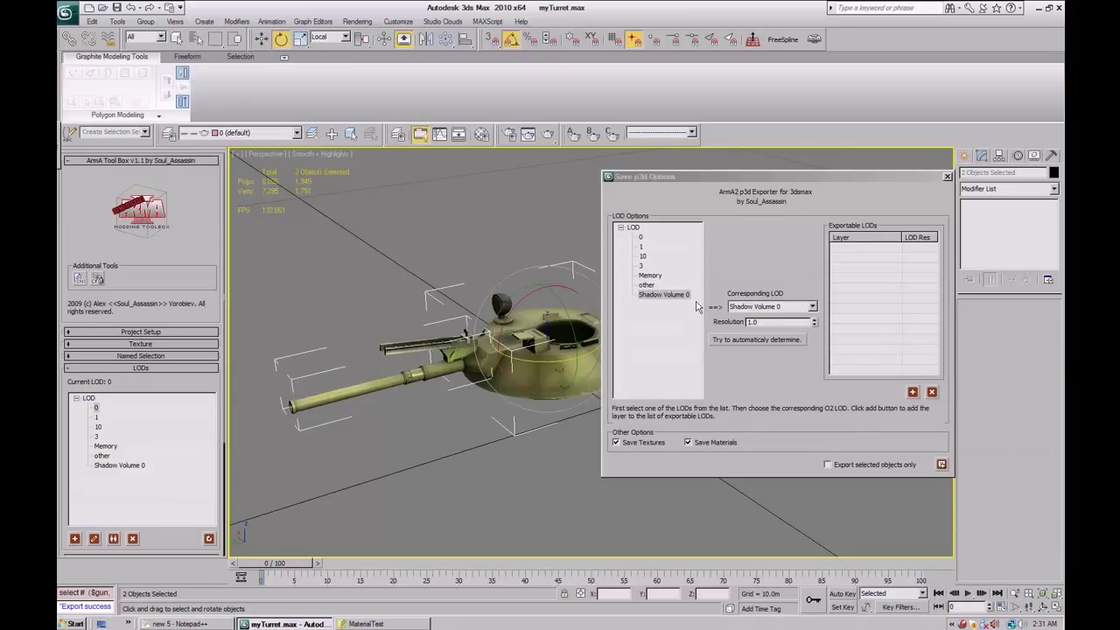
Determine the exportable LODs automatically and export the model as myTurret in the MaterialTest folder.
click(750, 341)
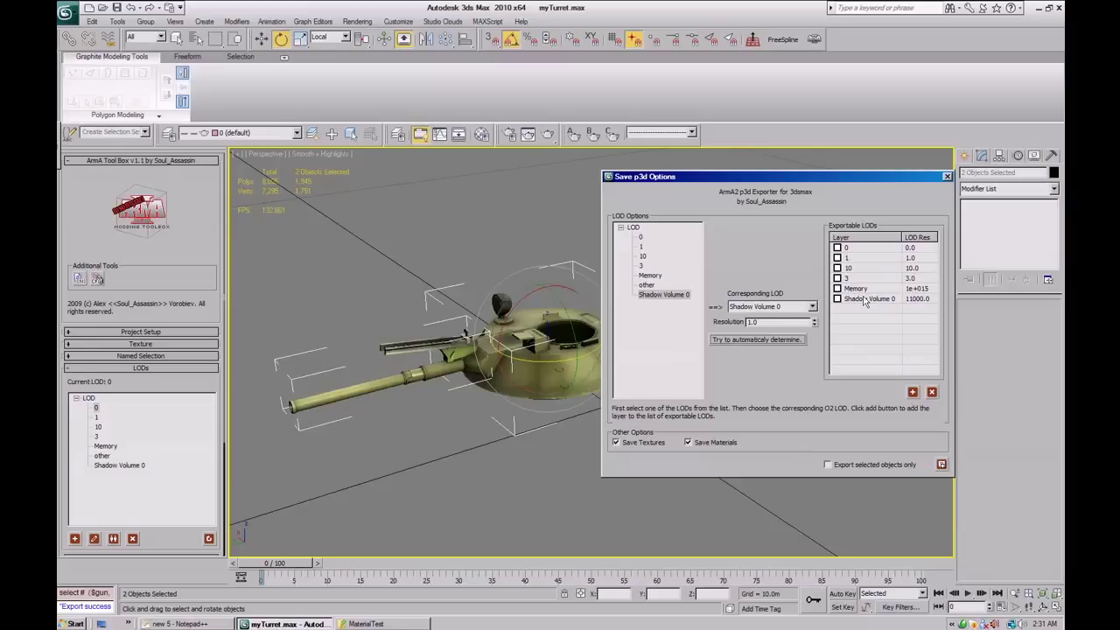
click(647, 286)
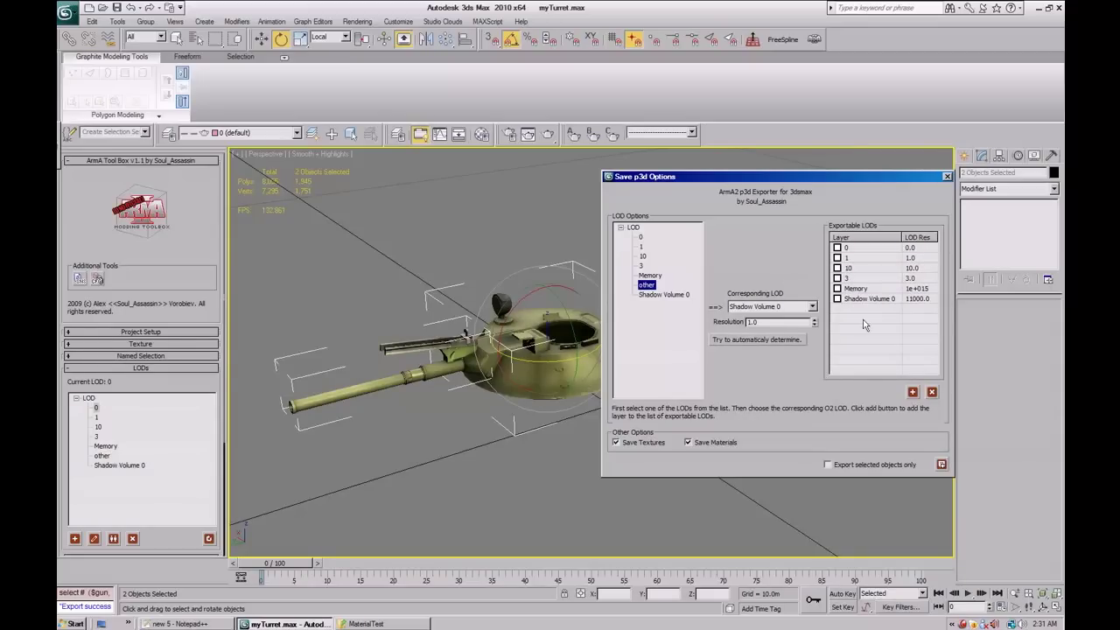
click(941, 464)
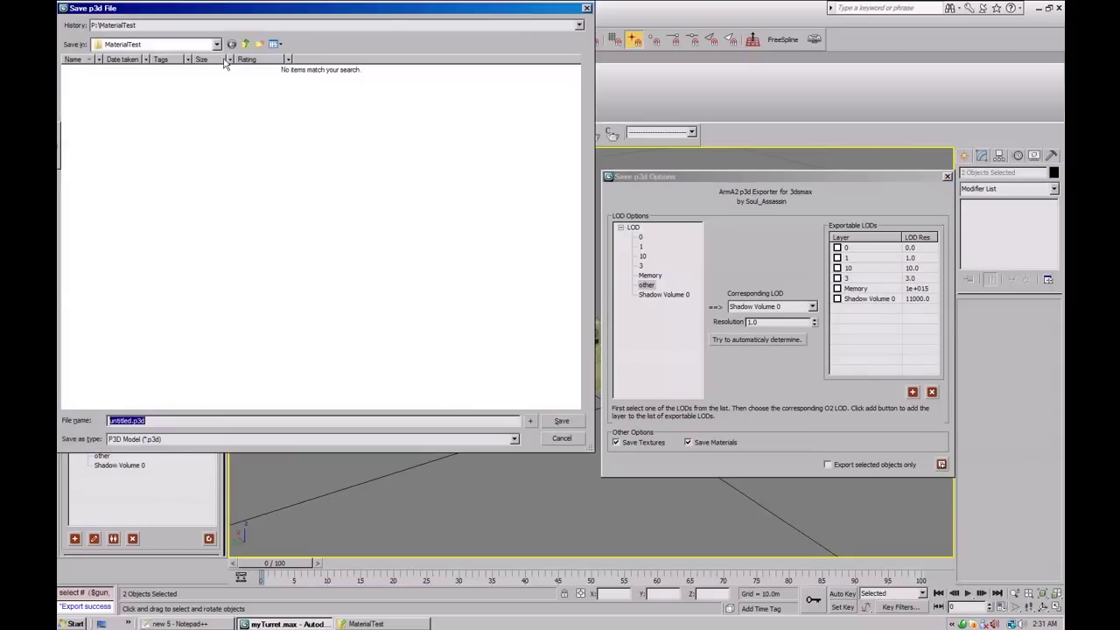
double_click(130, 421)
text(myTurre)
click(561, 421)
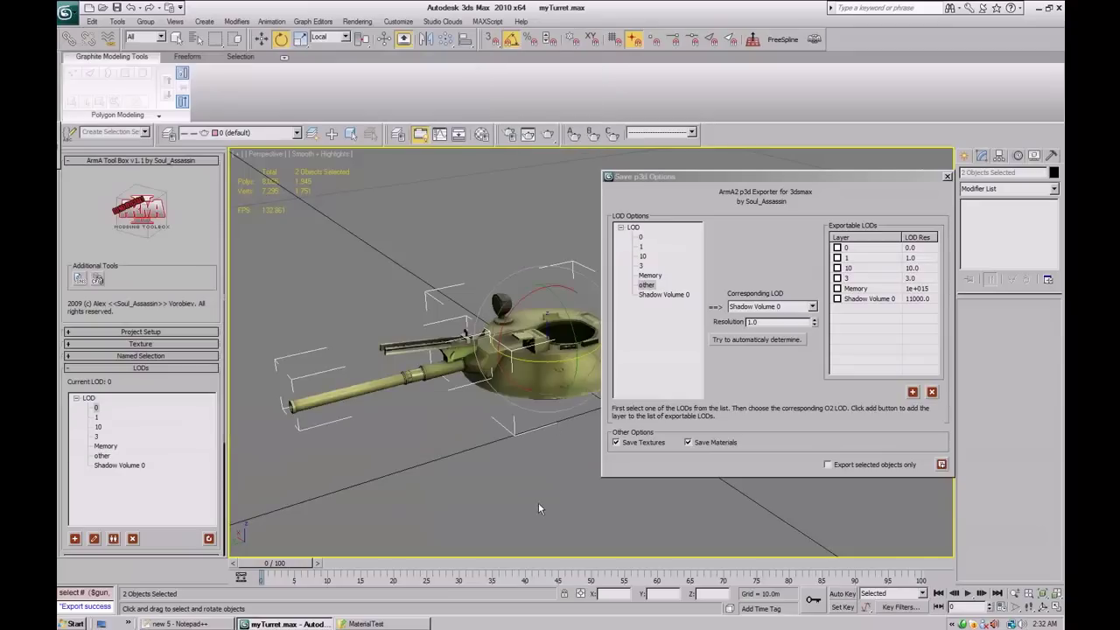
Switch to Oxygen 2 and open myTurret.p3d from the MaterialTest folder.
drag(154, 384, 155, 200)
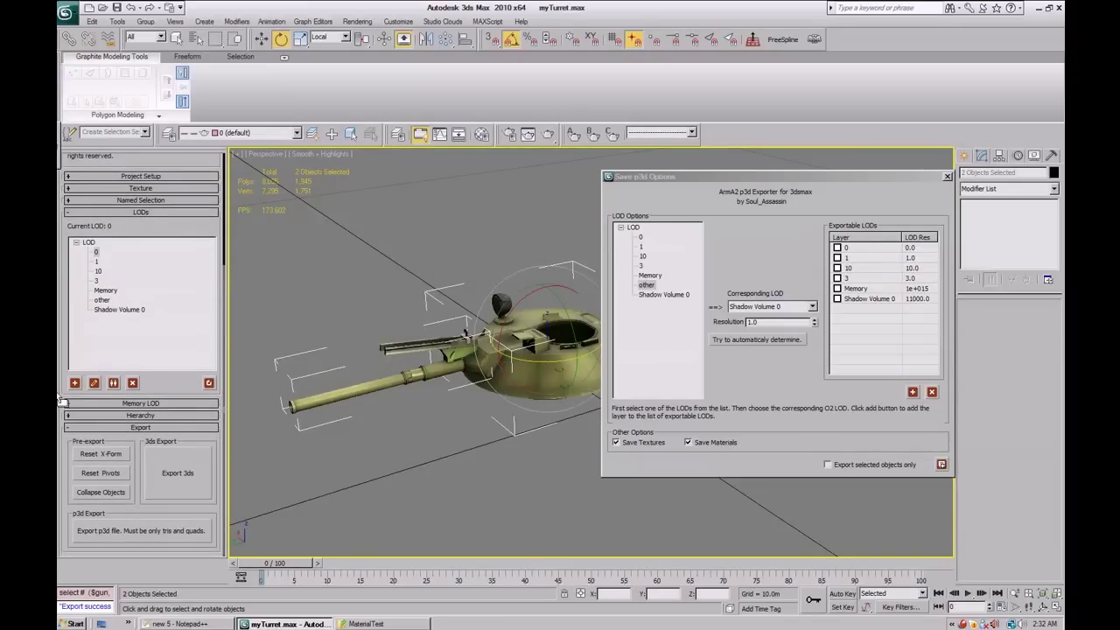
click(75, 624)
click(101, 365)
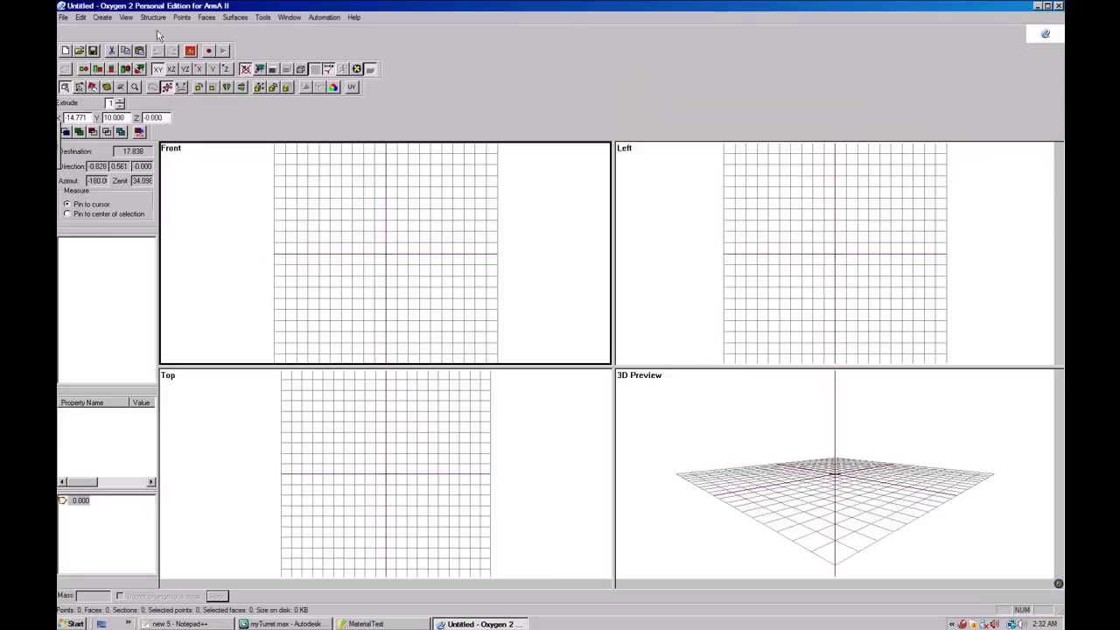
click(64, 17)
click(75, 45)
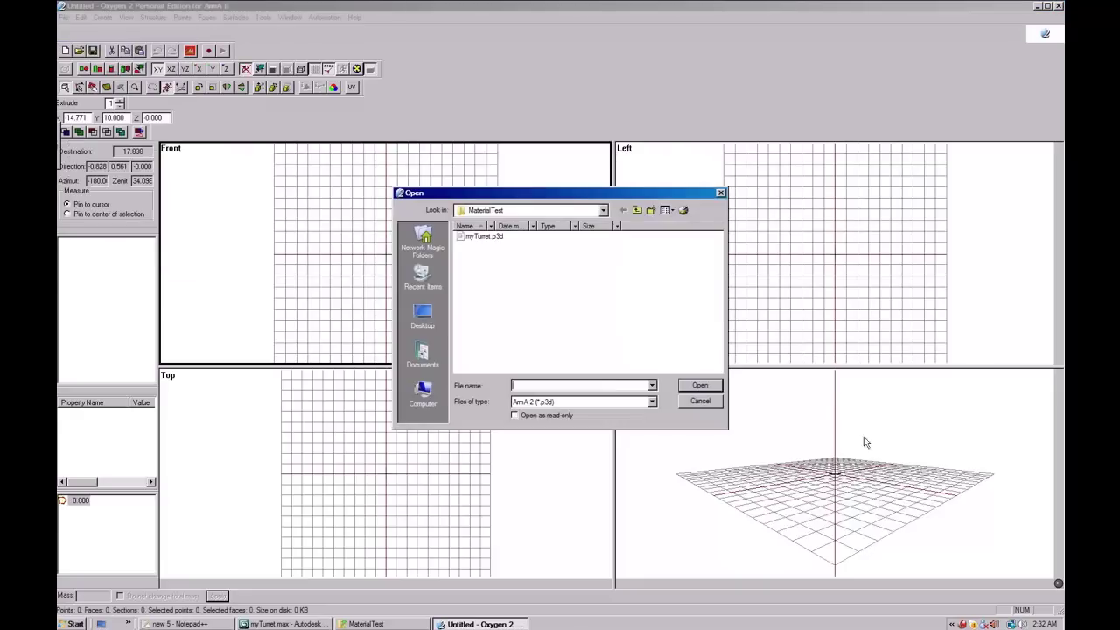
double_click(472, 237)
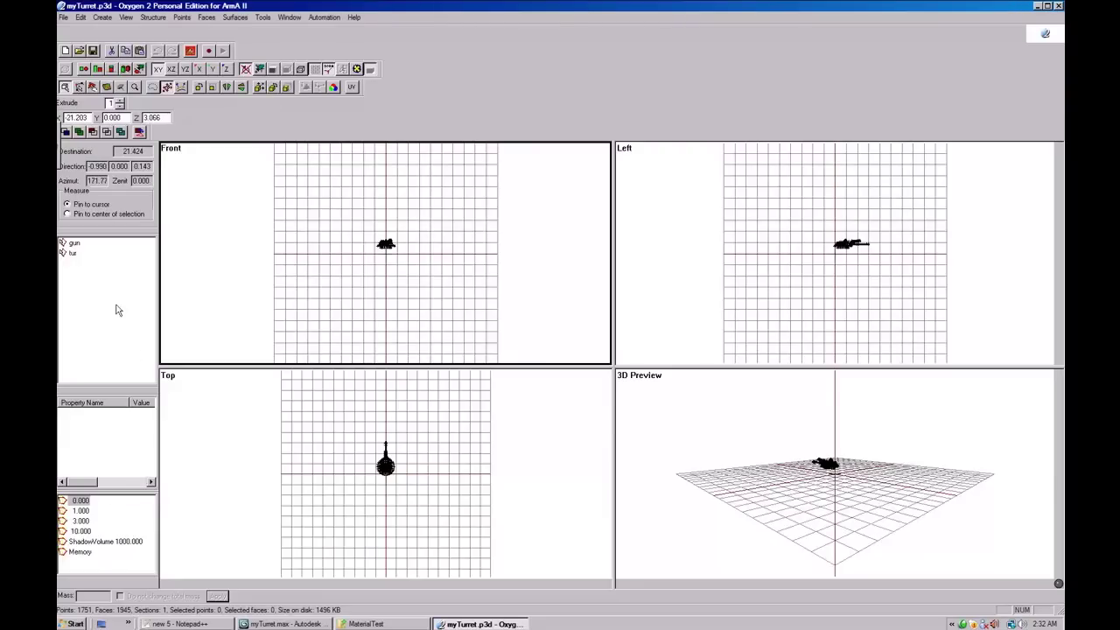
Inspect the gun and tur selections and check the exported resolution LODs of the turret.
click(74, 254)
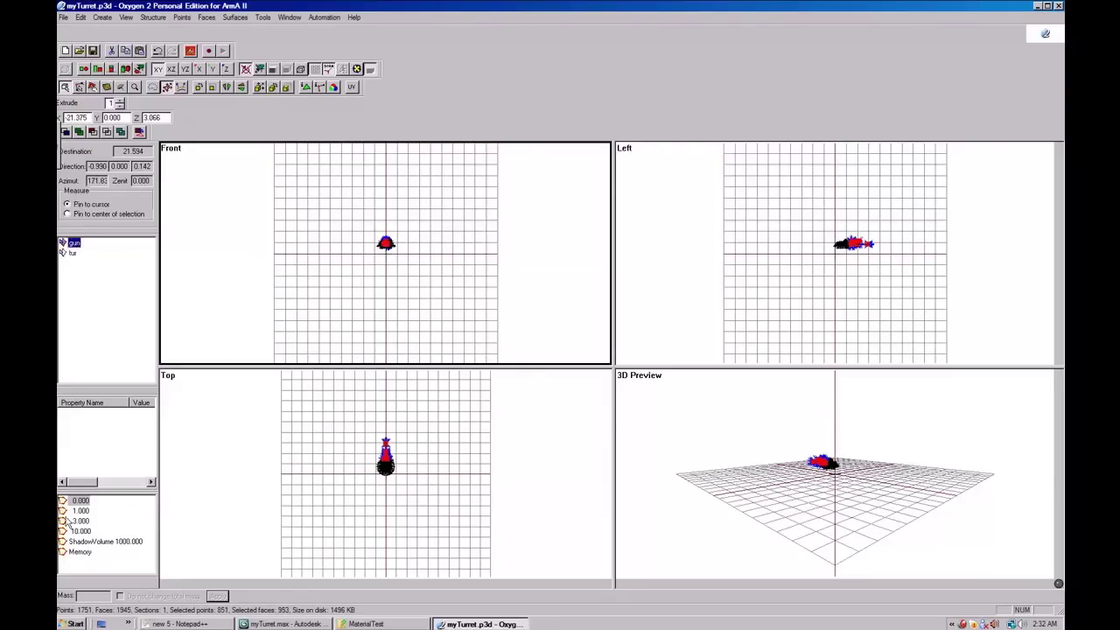
click(77, 512)
click(72, 254)
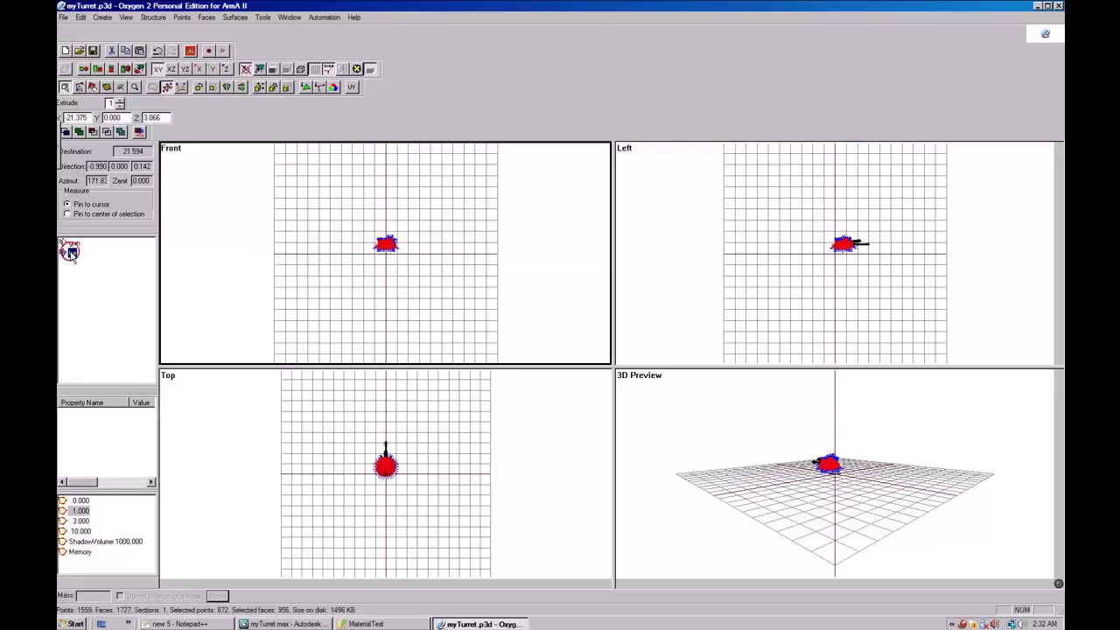
click(79, 542)
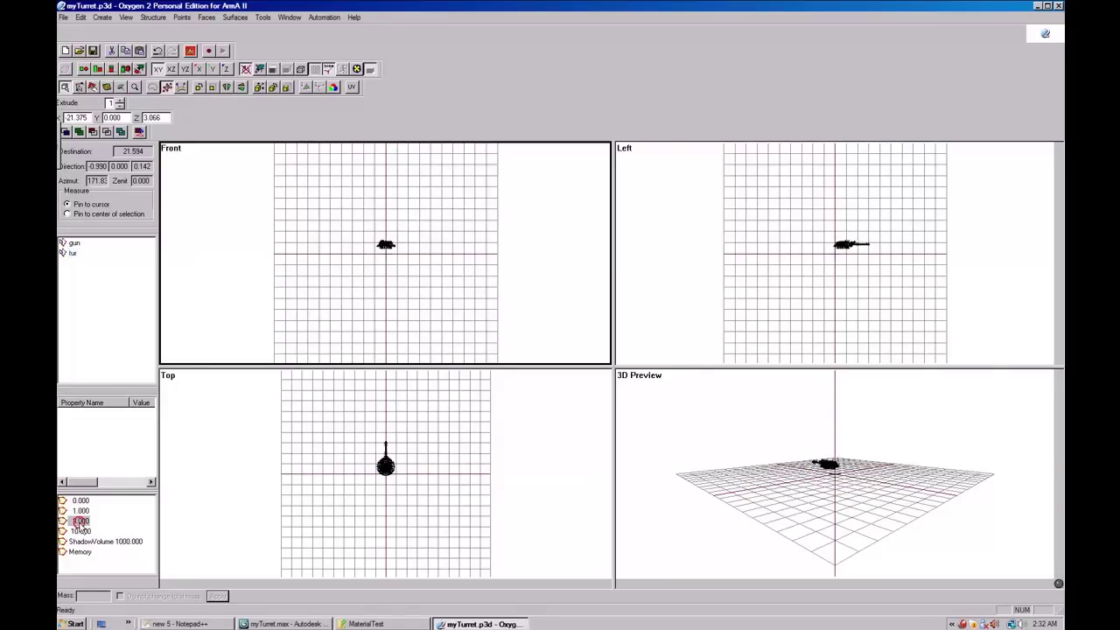
click(80, 530)
Set the ShadowVolume LOD's resolution value to 0.
click(85, 540)
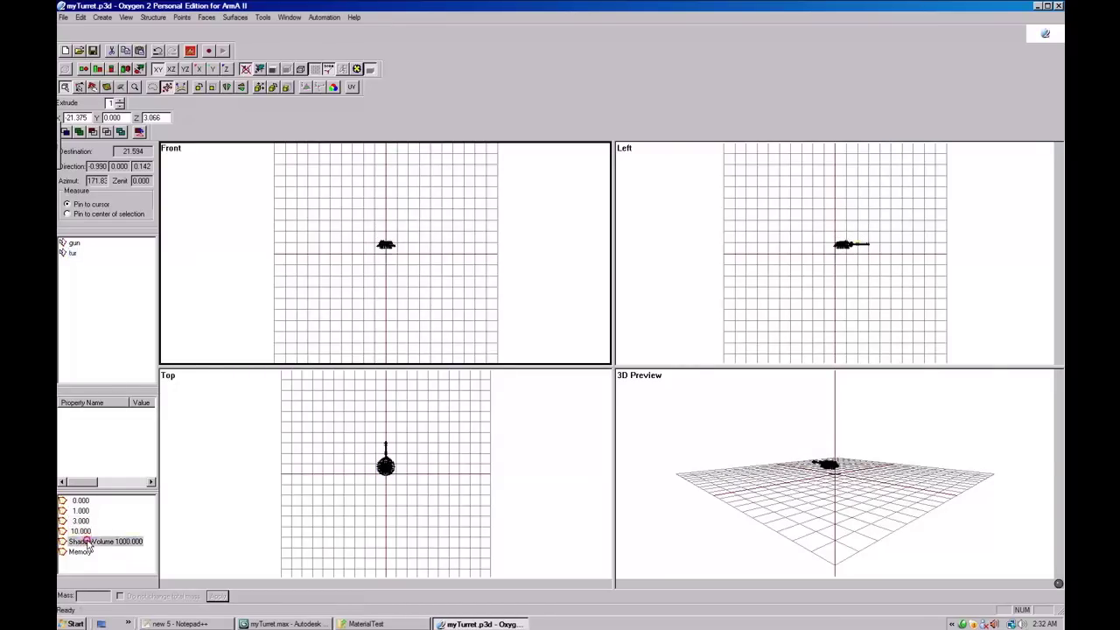
right_click(107, 548)
click(144, 533)
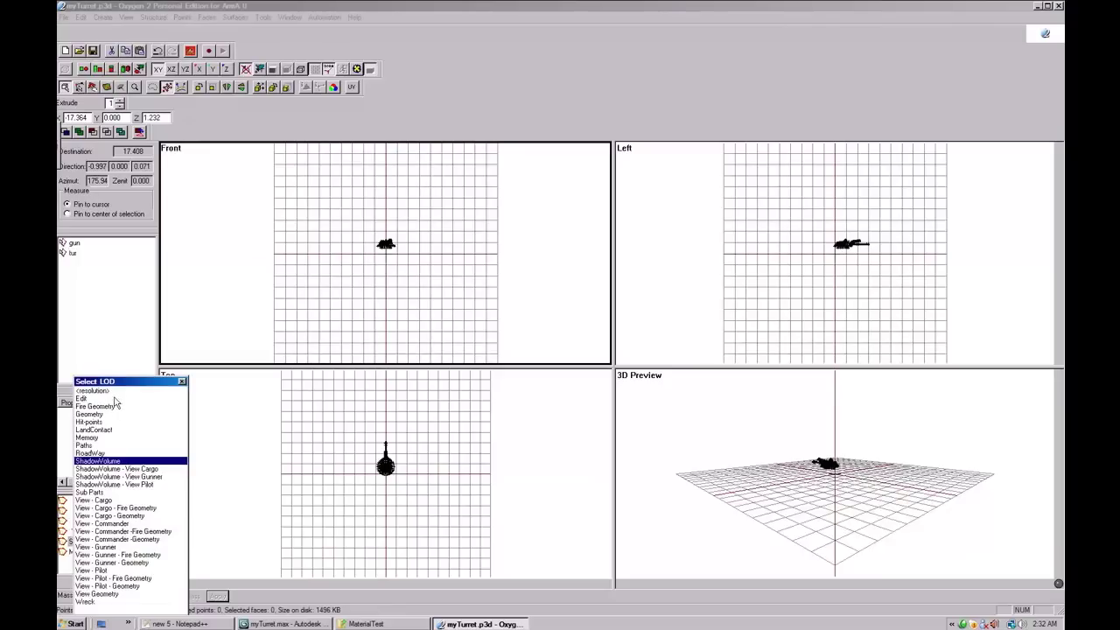
text(0)
key(Return)
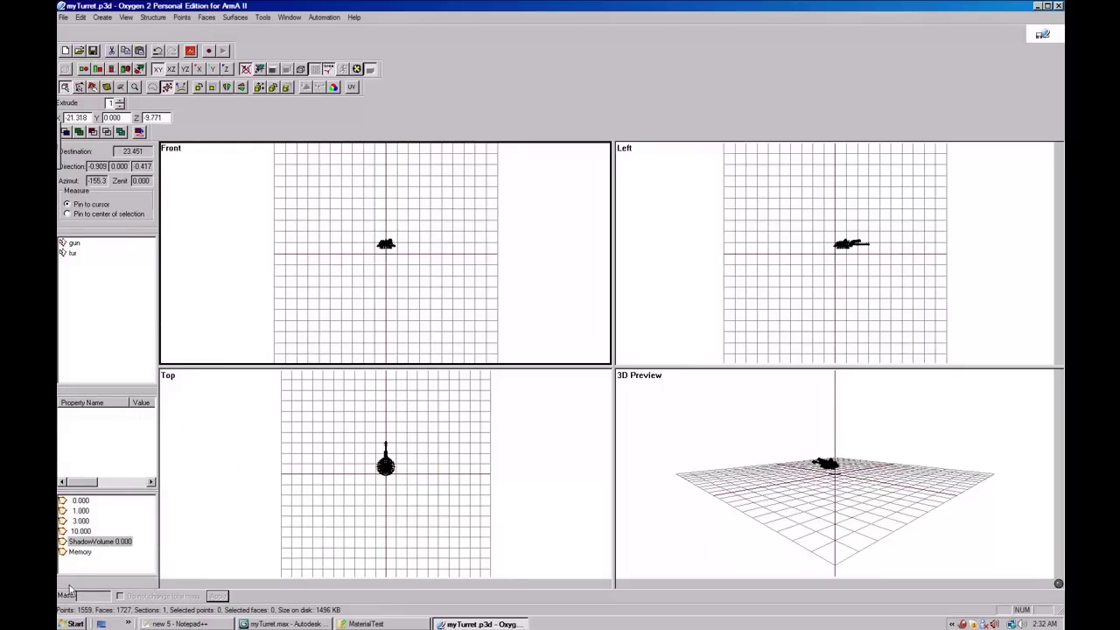
Check the tur_axis and gun_axis points in the Memory LOD.
click(81, 551)
click(79, 263)
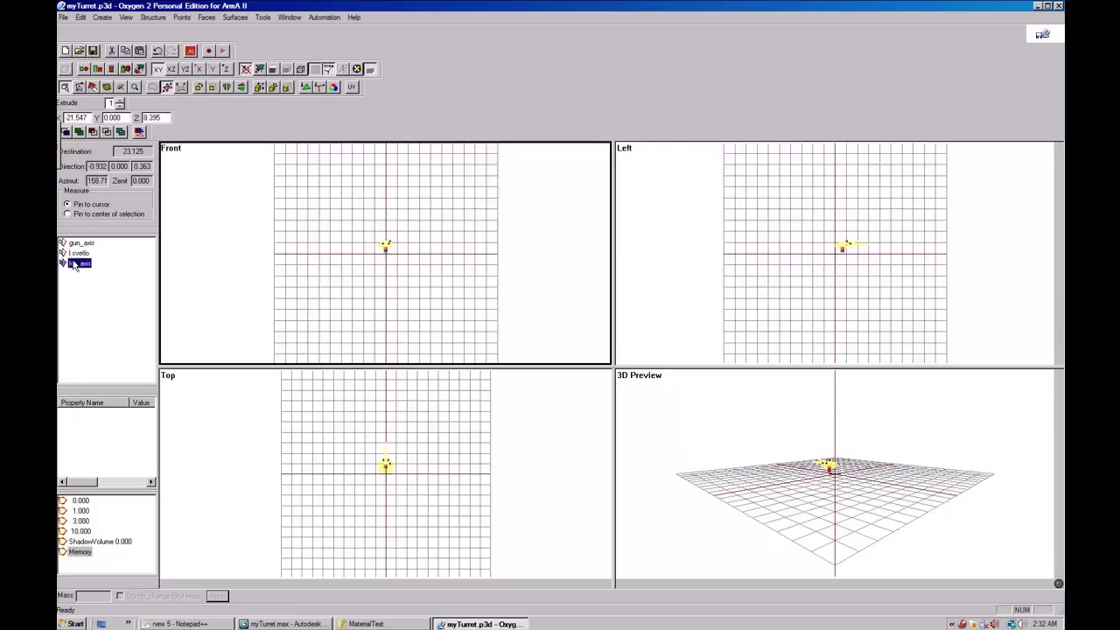
click(79, 244)
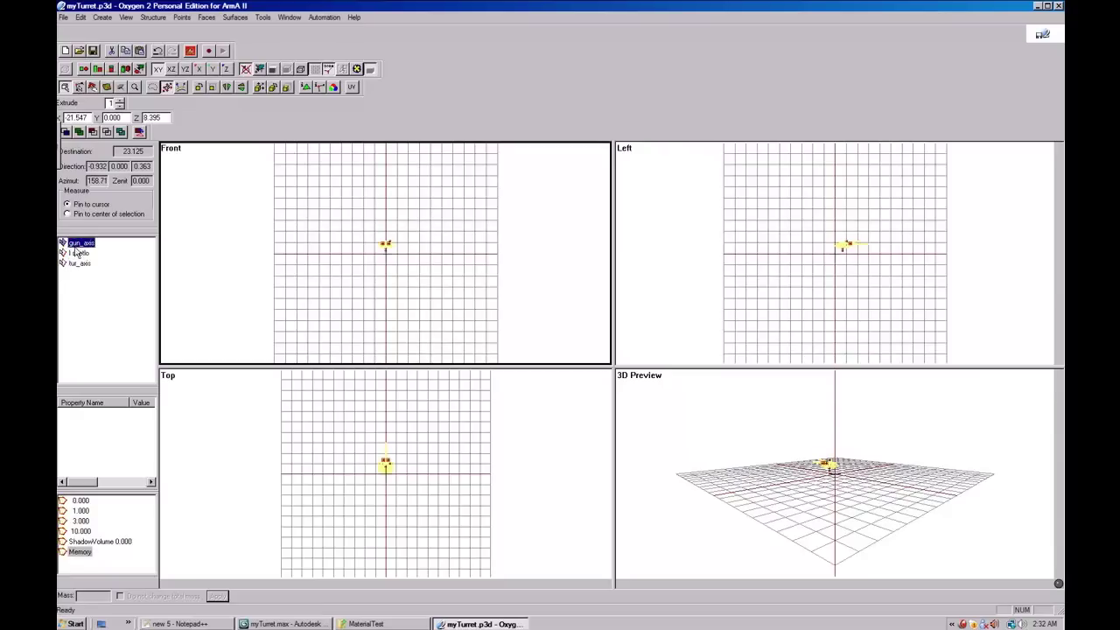
Inspect the turret geometry in the 0.000, 1.000, 3.000 and 10.000 resolution LODs.
click(80, 500)
drag(459, 516, 321, 393)
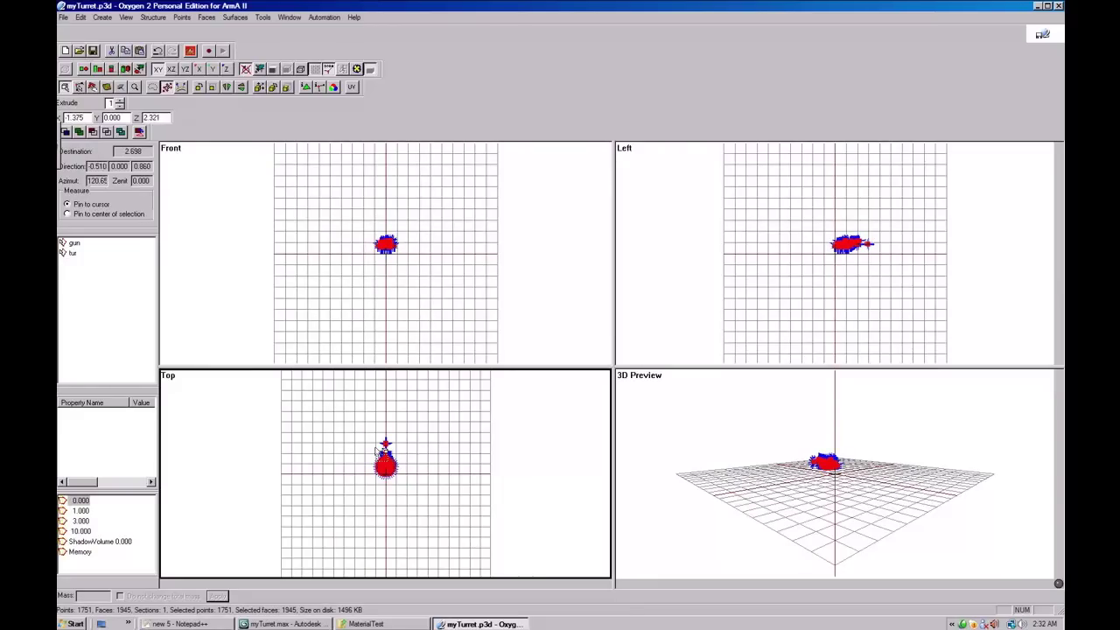
click(81, 511)
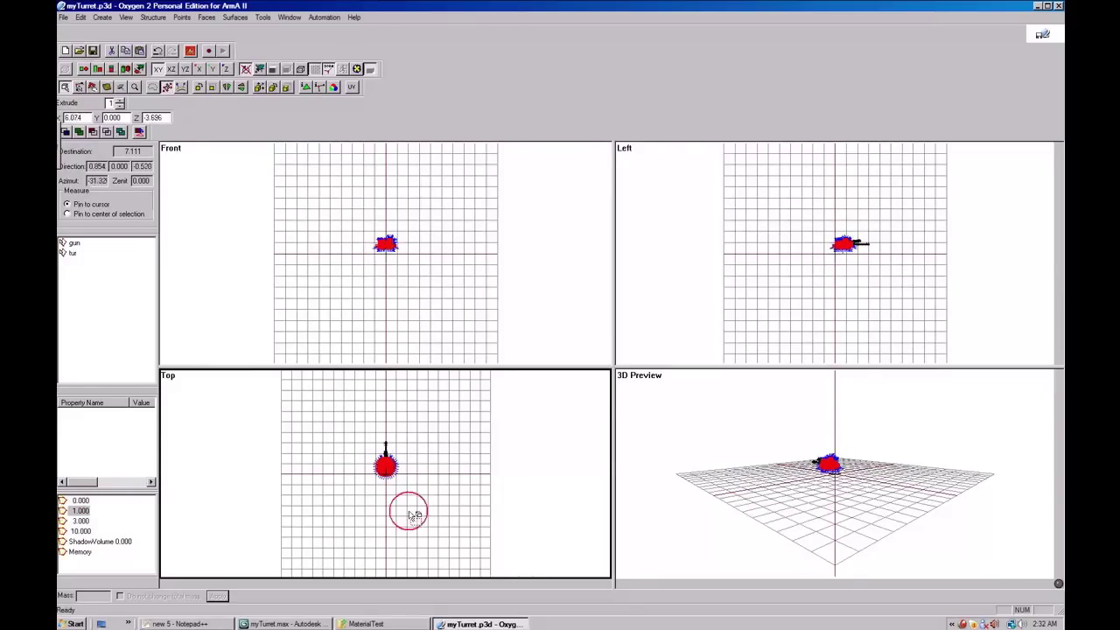
click(80, 521)
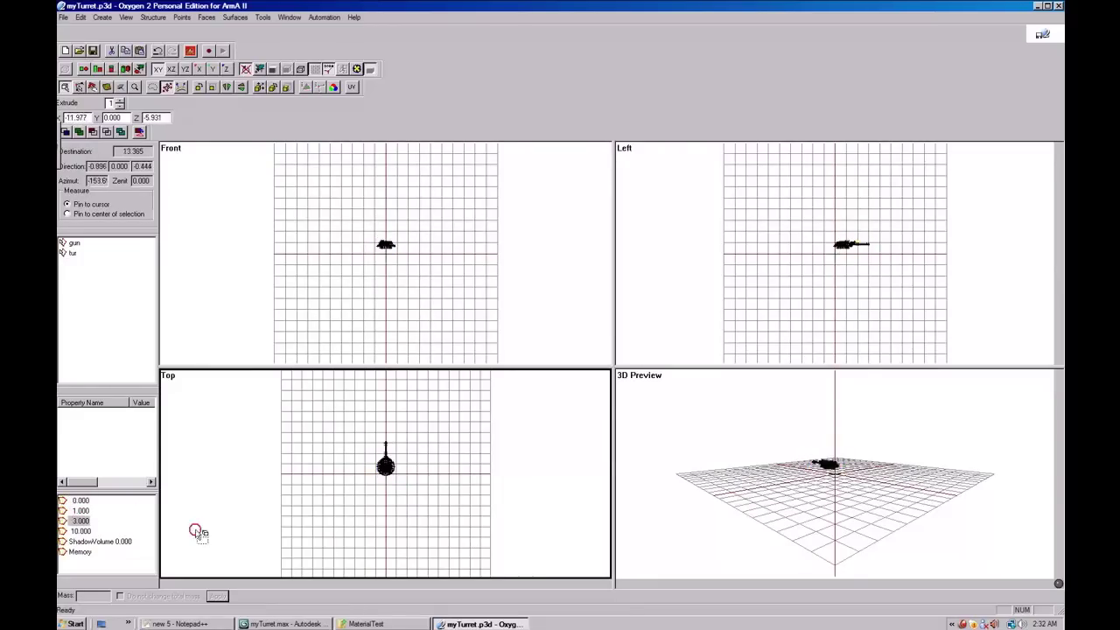
click(80, 531)
drag(426, 523, 317, 385)
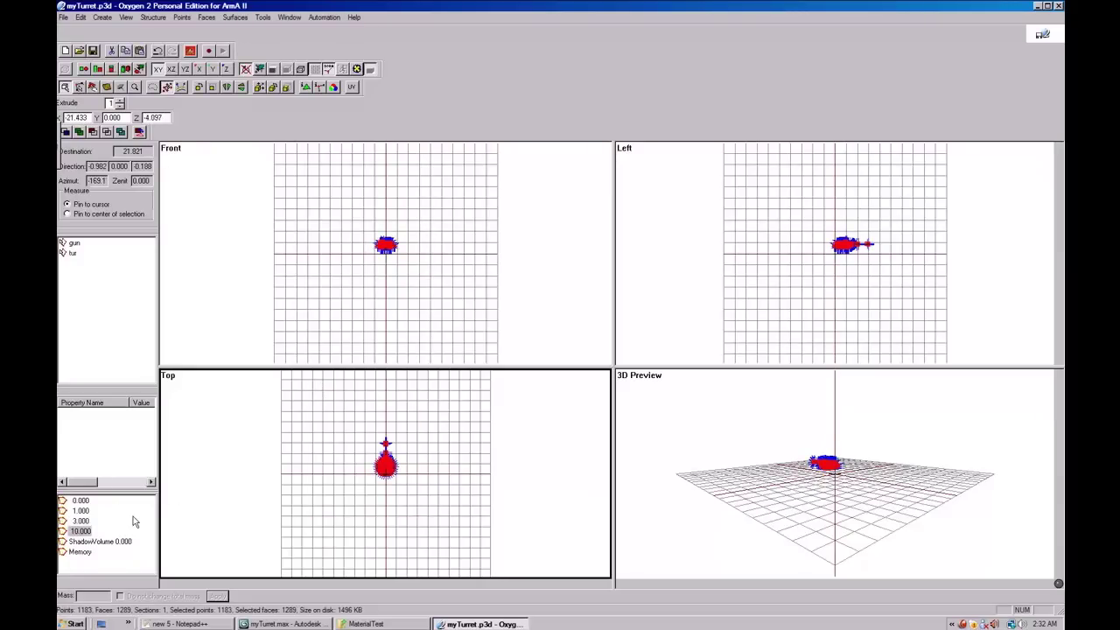
Find the non-closed geometry across the whole ShadowVolume 0.000 model and delete it.
click(103, 542)
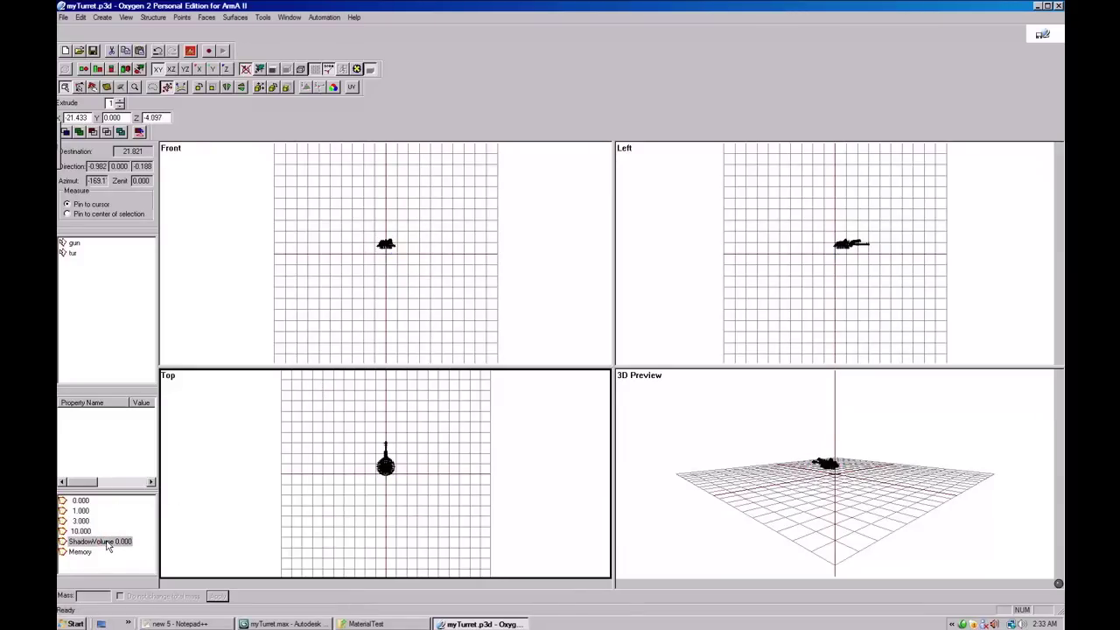
drag(341, 424, 455, 560)
scroll(388, 477, up, 5)
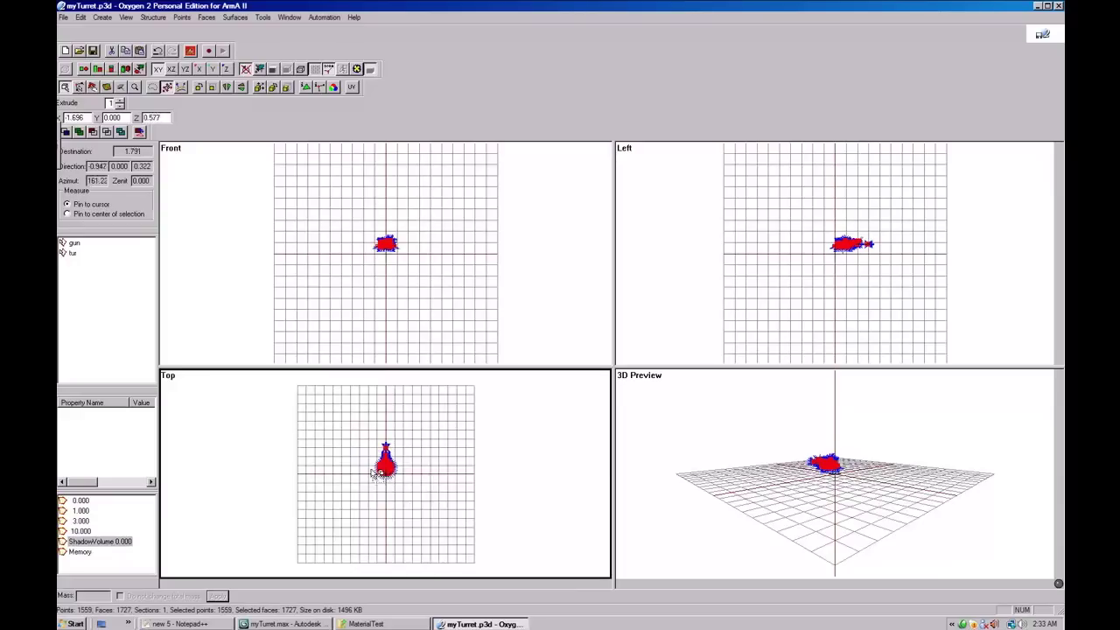
scroll(431, 518, down, 2)
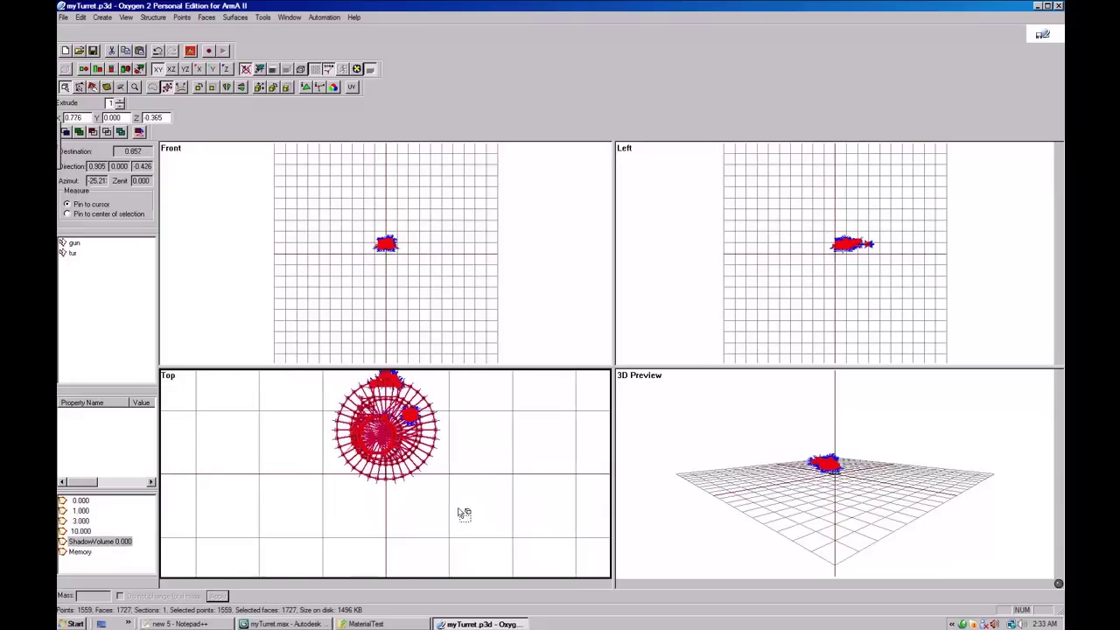
middle_drag(457, 454, 422, 540)
scroll(454, 451, down, 1)
scroll(453, 450, down, 1)
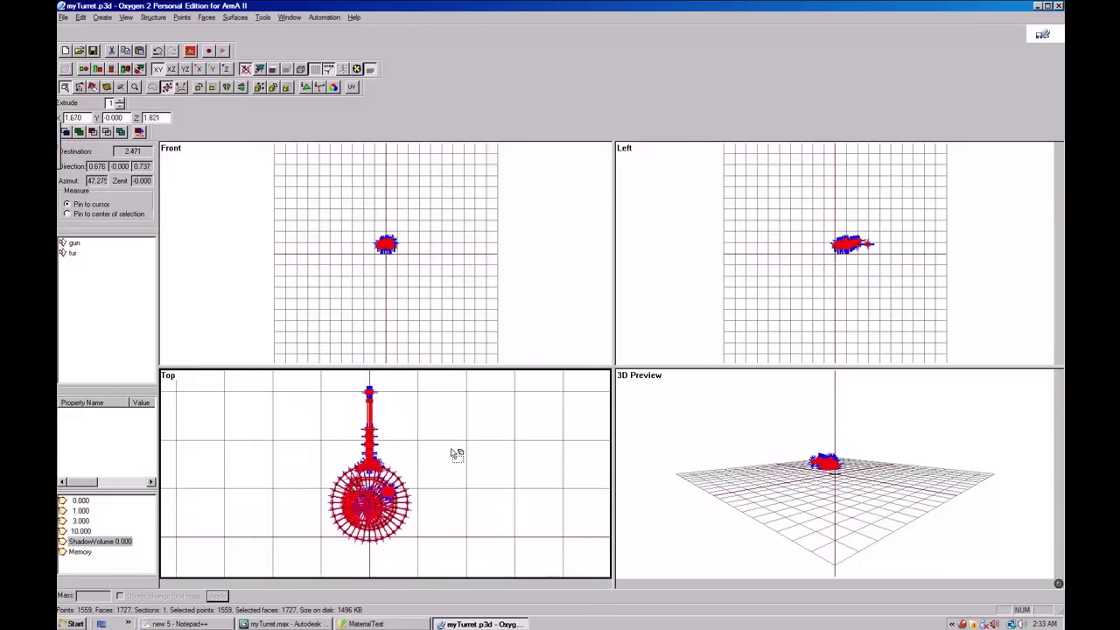
click(151, 17)
mouse_move(132, 75)
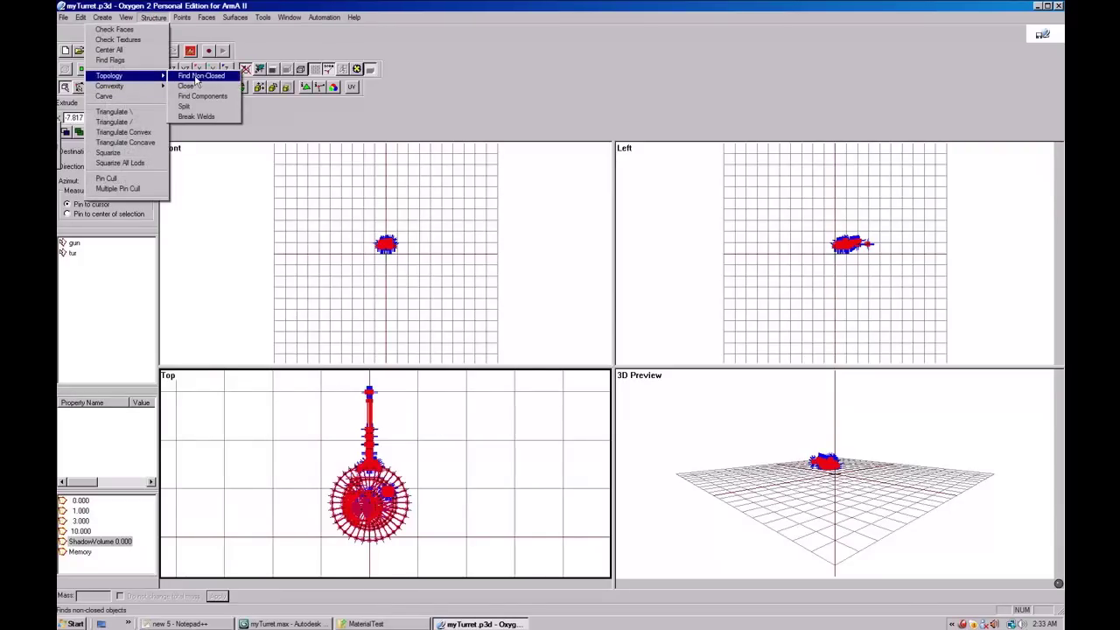
key(Return)
key(Delete)
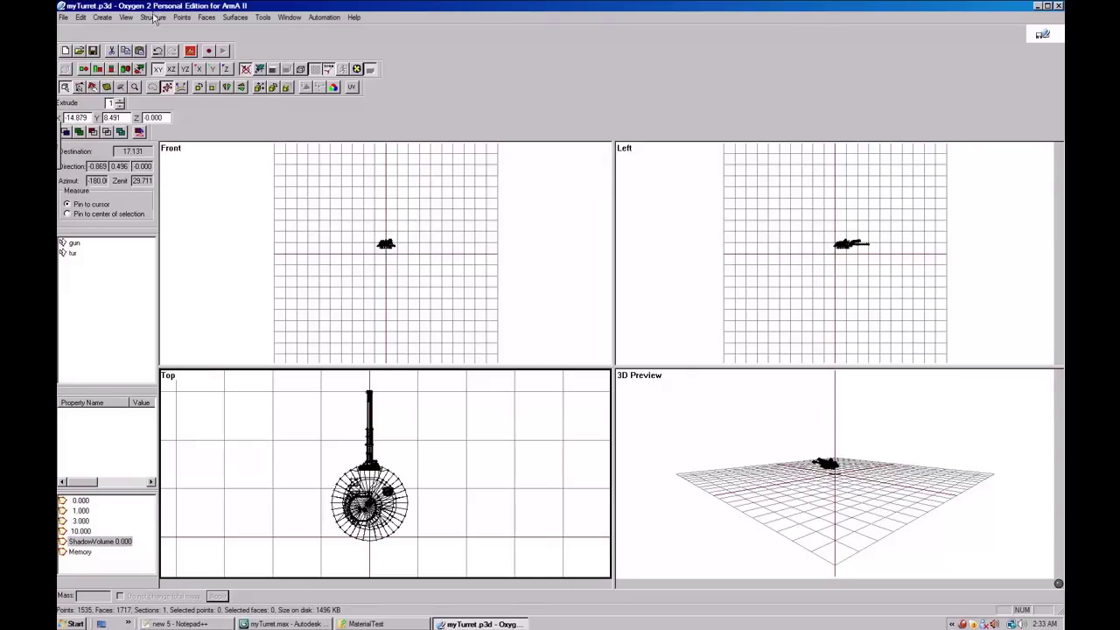
Triangulate all faces of the ShadowVolume 0.000 LOD.
drag(288, 380, 521, 573)
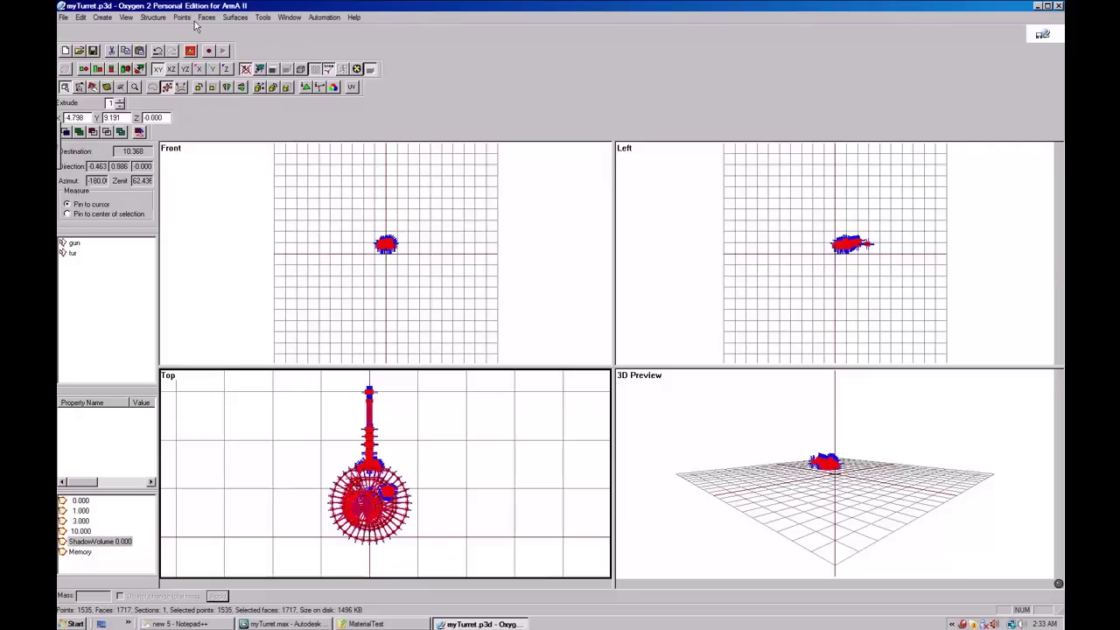
click(135, 17)
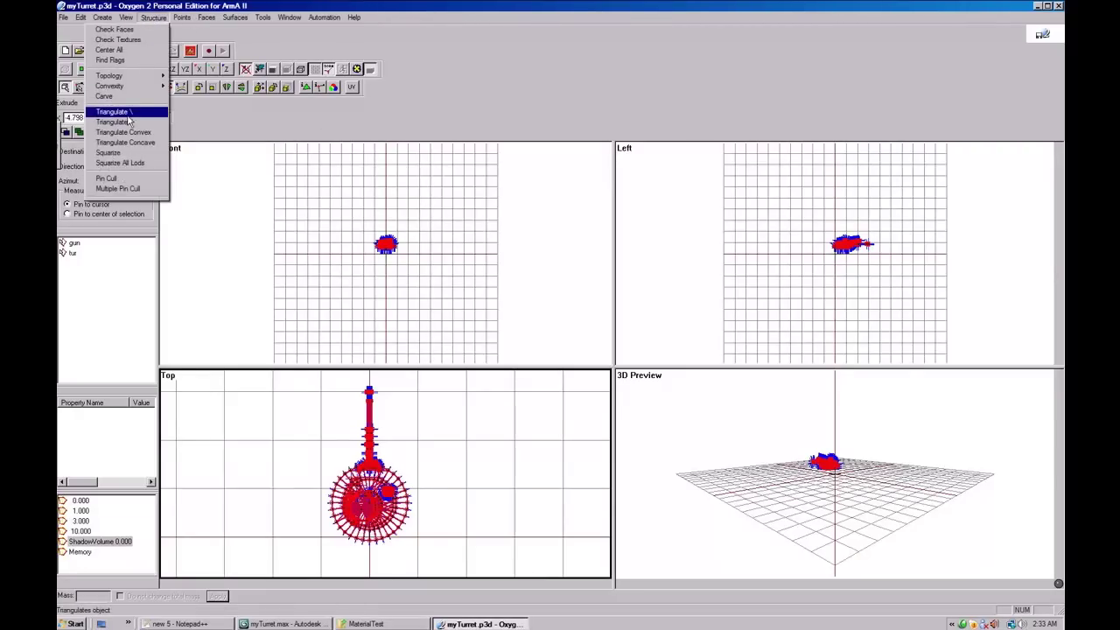
click(105, 109)
drag(459, 560, 257, 386)
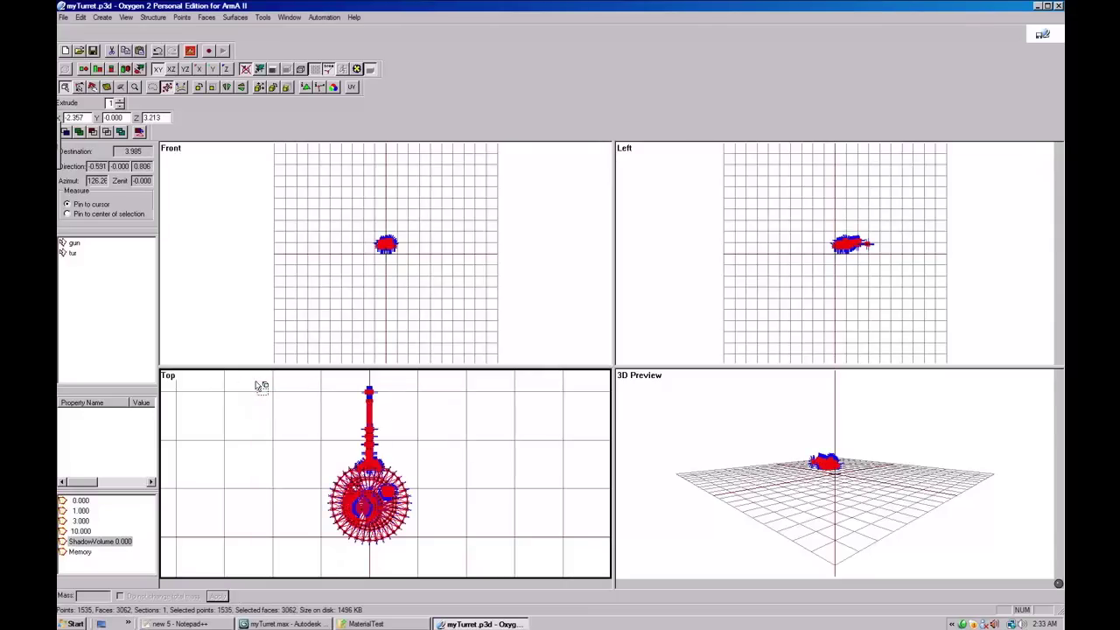
click(439, 458)
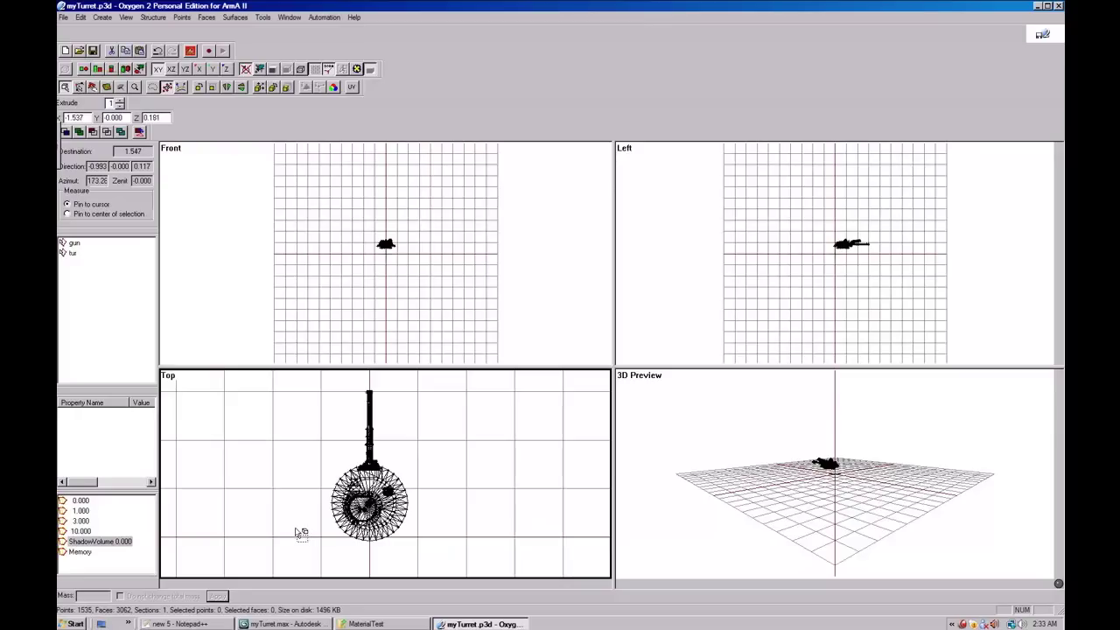
Add the named property lodnoshadow with value 1 to the 0.000 LOD.
click(79, 501)
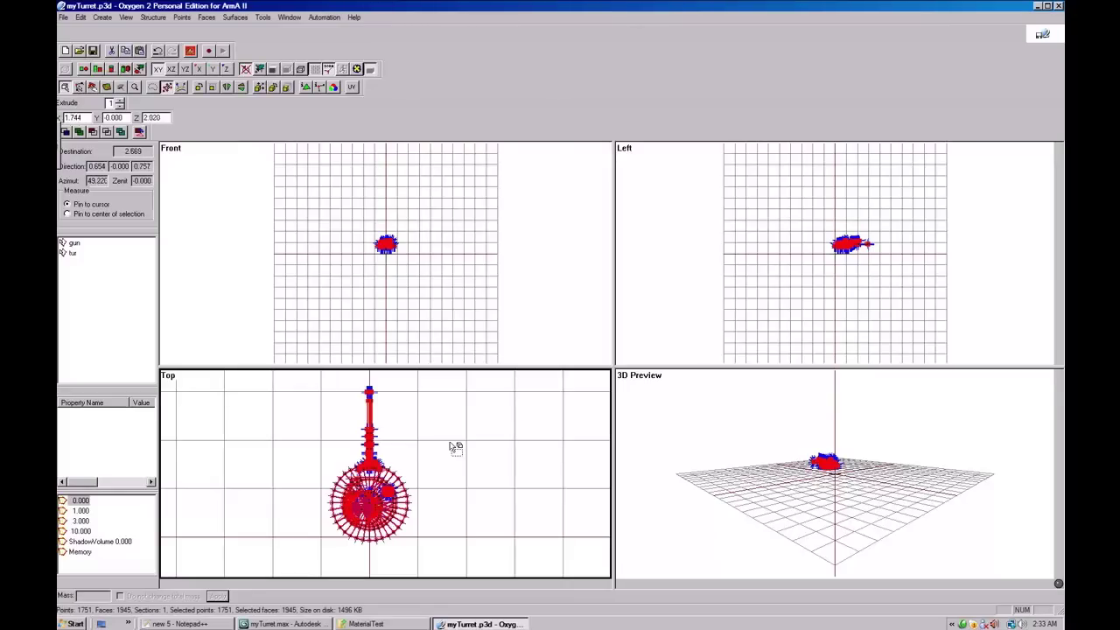
right_click(90, 429)
click(109, 435)
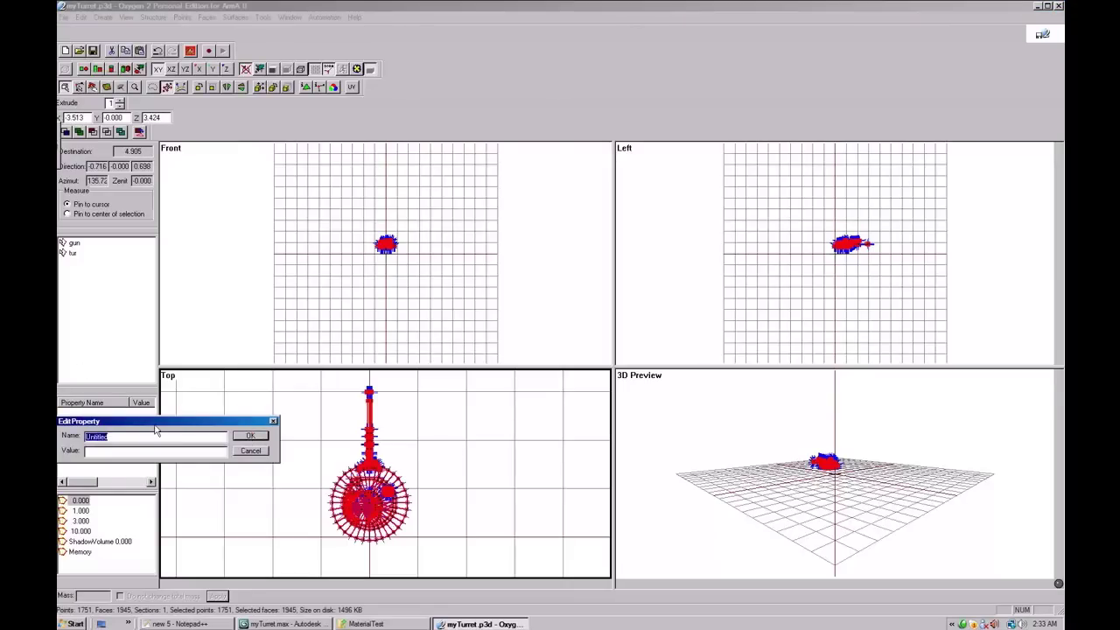
key(BackSpace)
key(shift+Tab)
key(ctrl+c)
click(251, 437)
Add the named property lodnoshadow with value 1 to the 1.000 LOD.
click(80, 511)
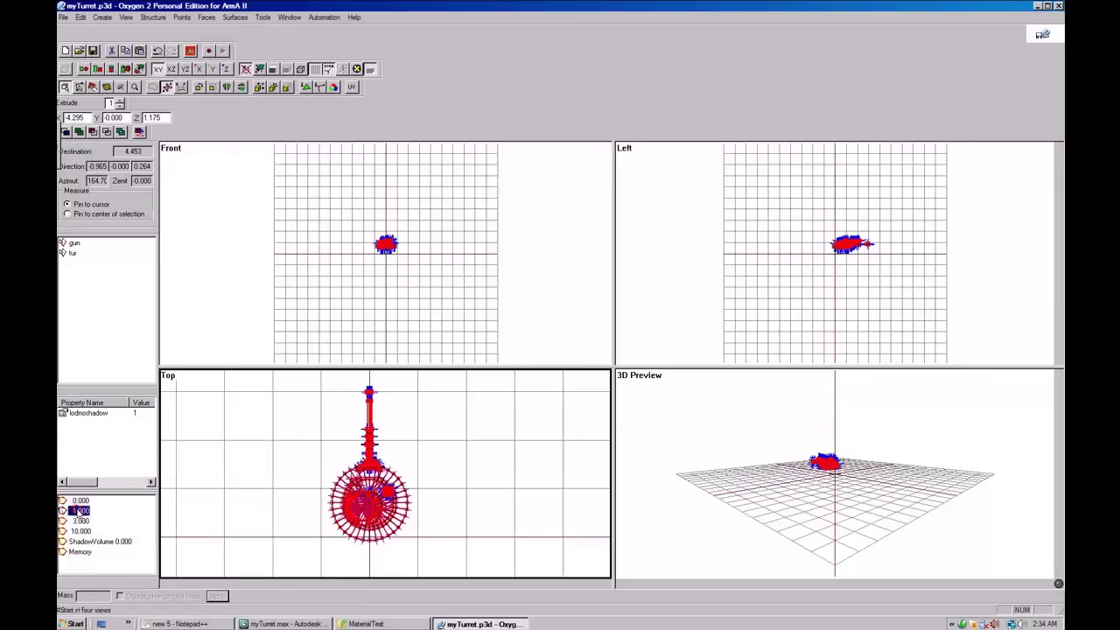
right_click(86, 431)
click(101, 435)
text(lodnoshadow)
click(129, 448)
text(1)
click(248, 434)
Add the named property lodnoshadow with value 1 to the 3.000 LOD.
click(81, 521)
right_click(105, 430)
click(123, 437)
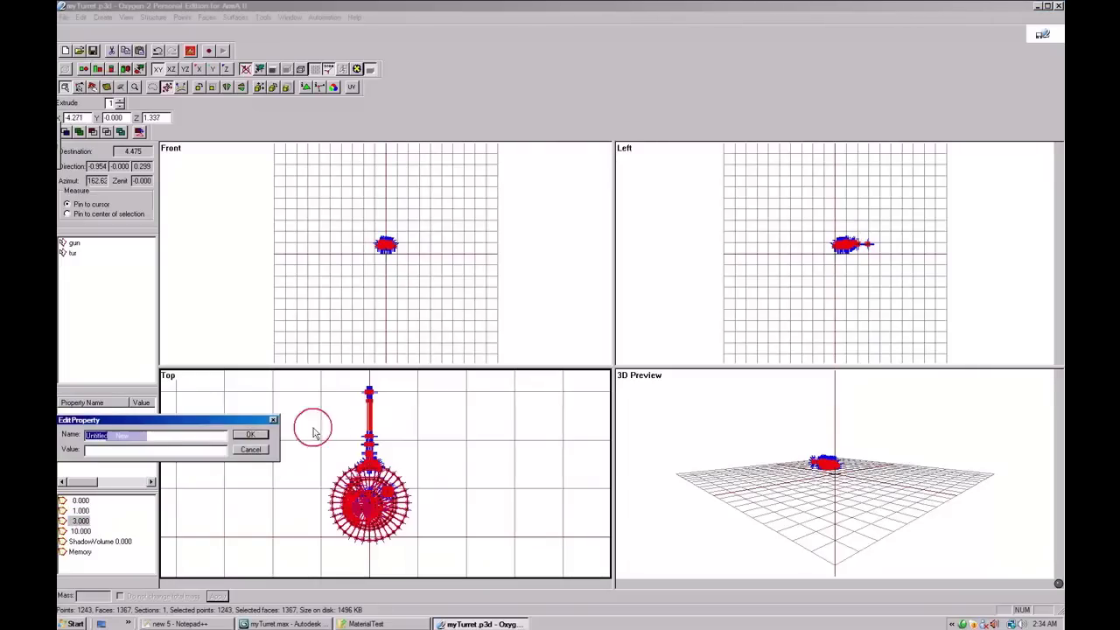
text(lodnoshadow)
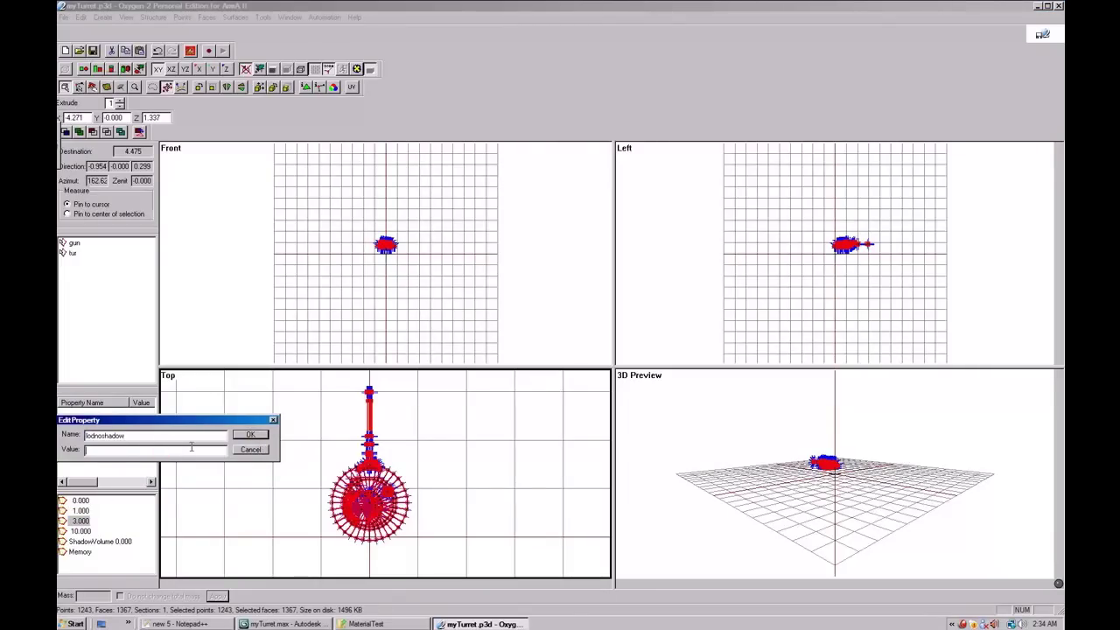
click(252, 436)
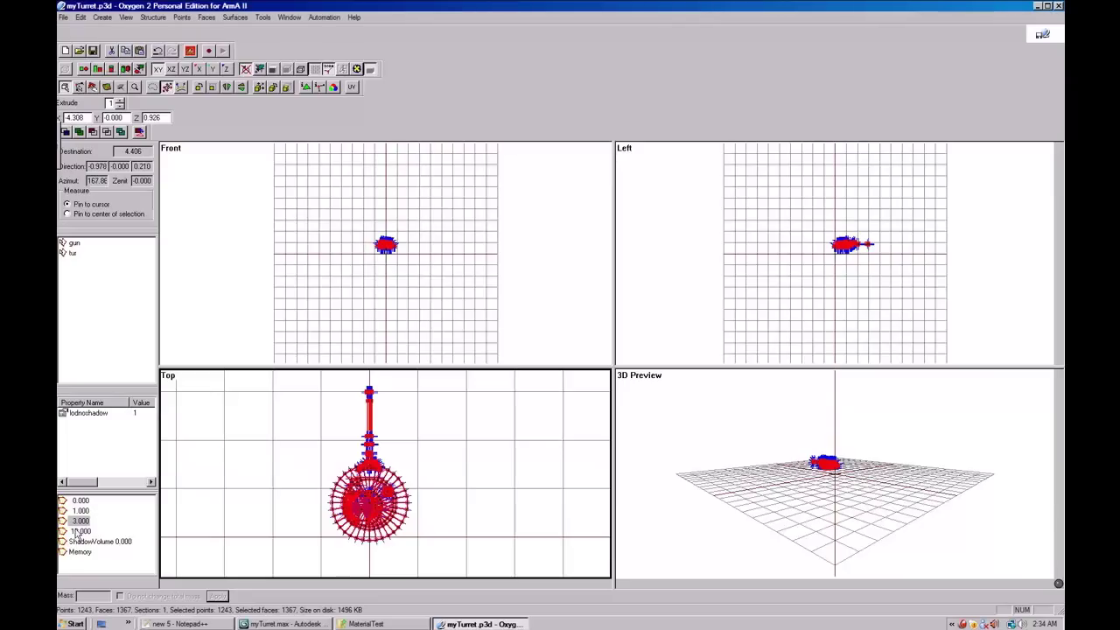
Add the named property lodnoshadow with value 1 to the 10.000 LOD.
click(78, 532)
right_click(88, 419)
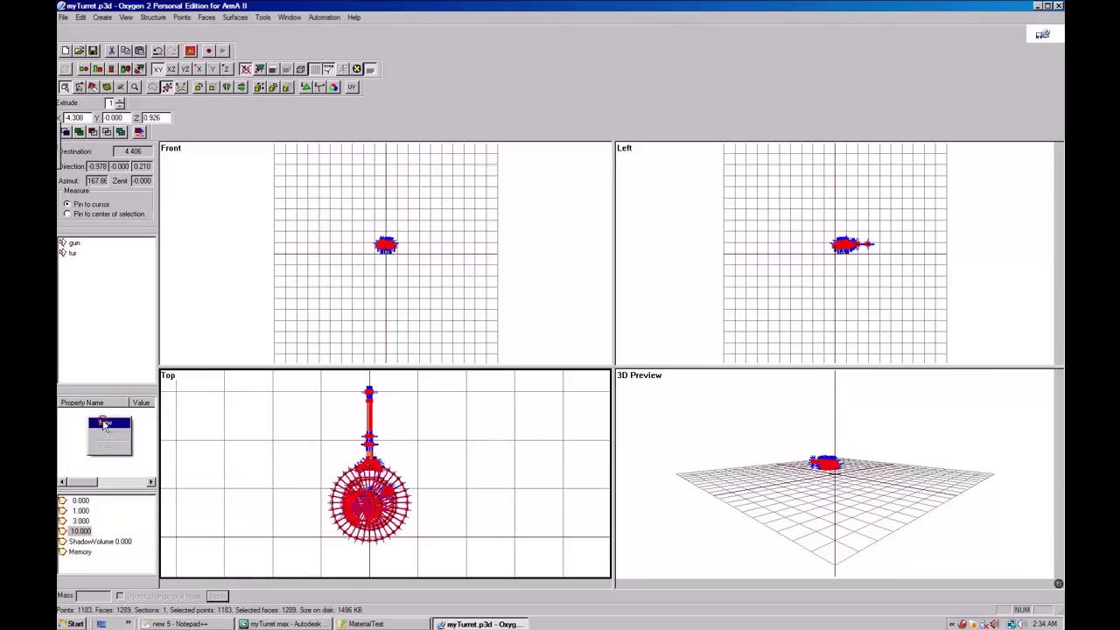
click(103, 423)
key(ctrl+v)
text(1)
click(251, 417)
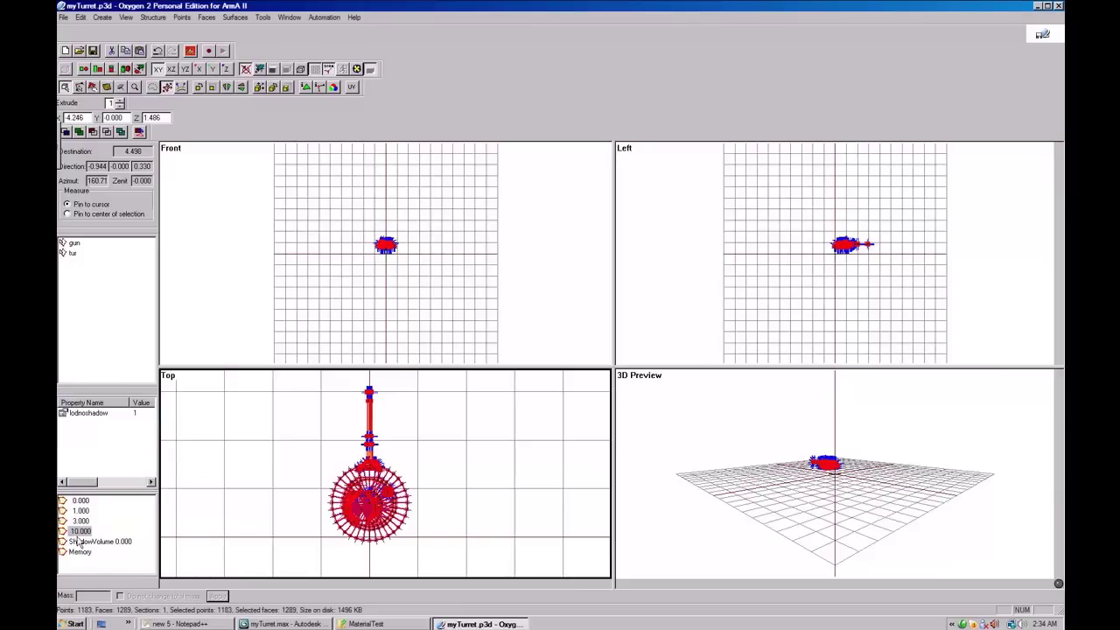
Toggle Multiple LODs for the external viewer and start Buldozer with the 0.000 LOD active.
click(78, 500)
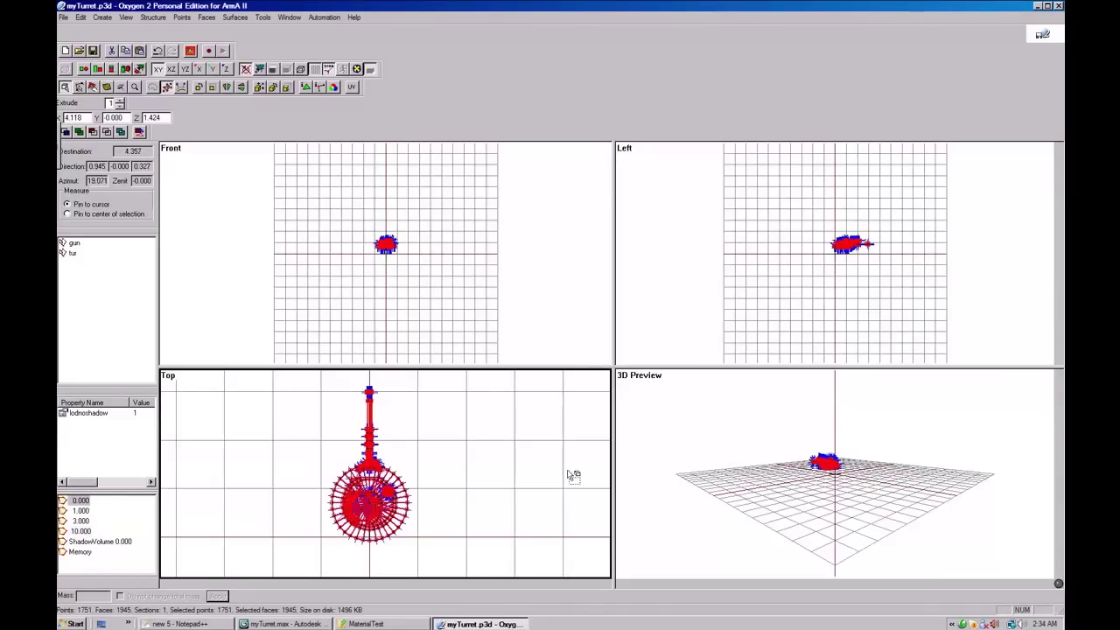
click(190, 51)
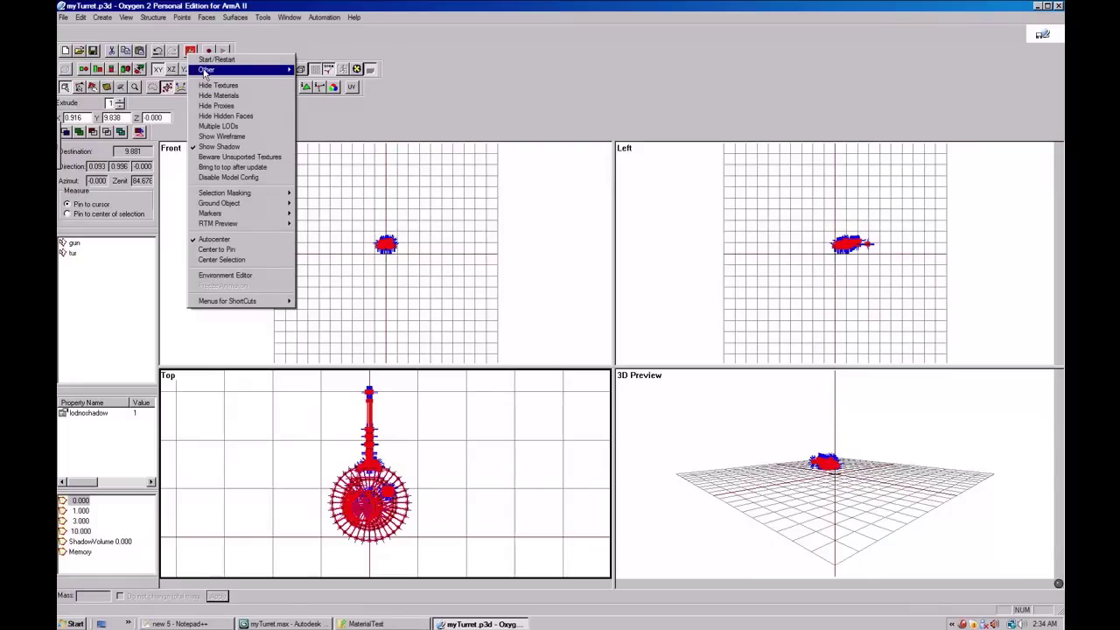
mouse_move(206, 71)
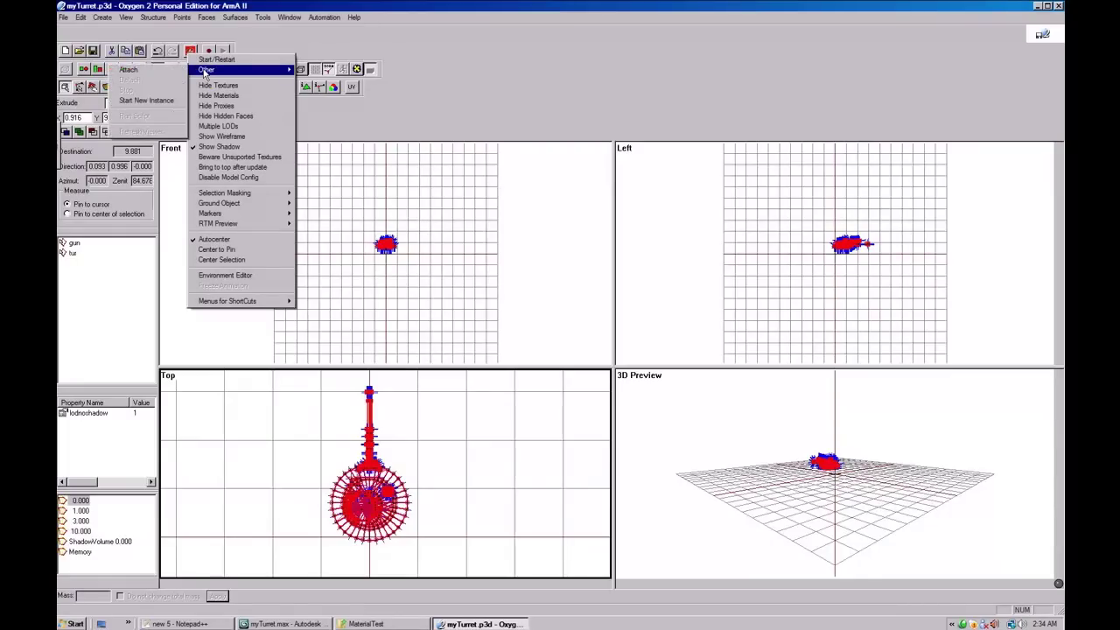
click(230, 126)
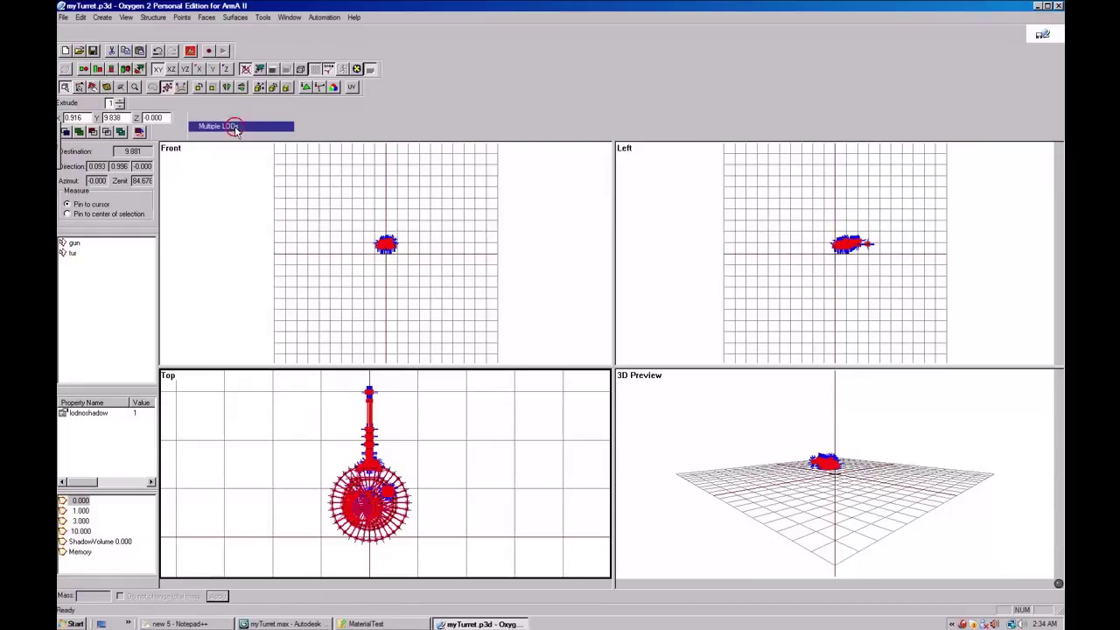
click(193, 53)
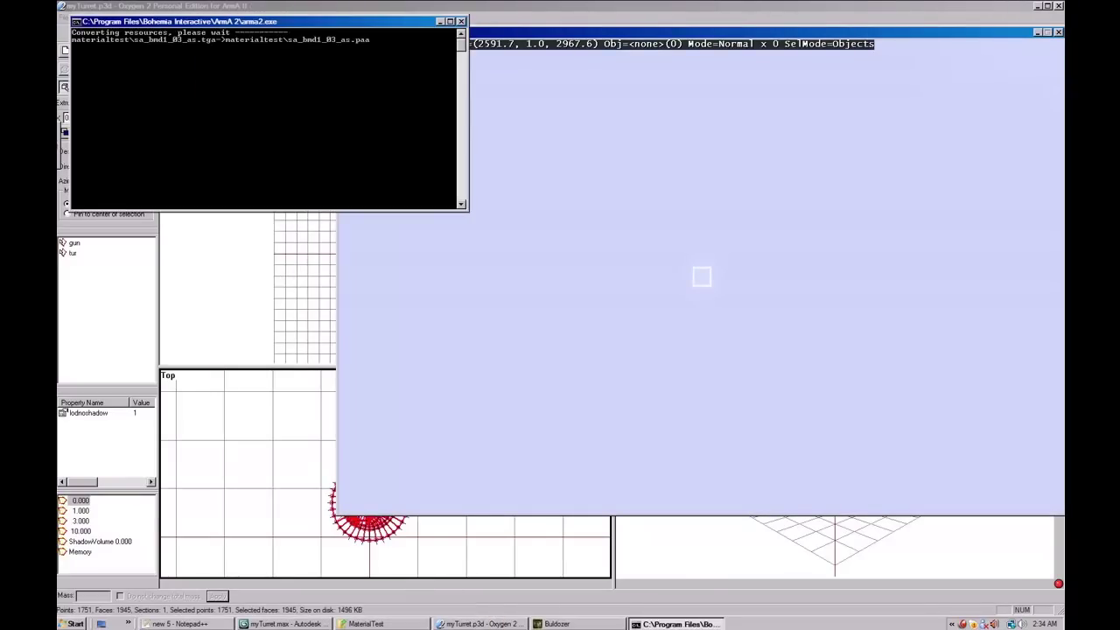
key(alt+Tab)
key(alt+Tab)
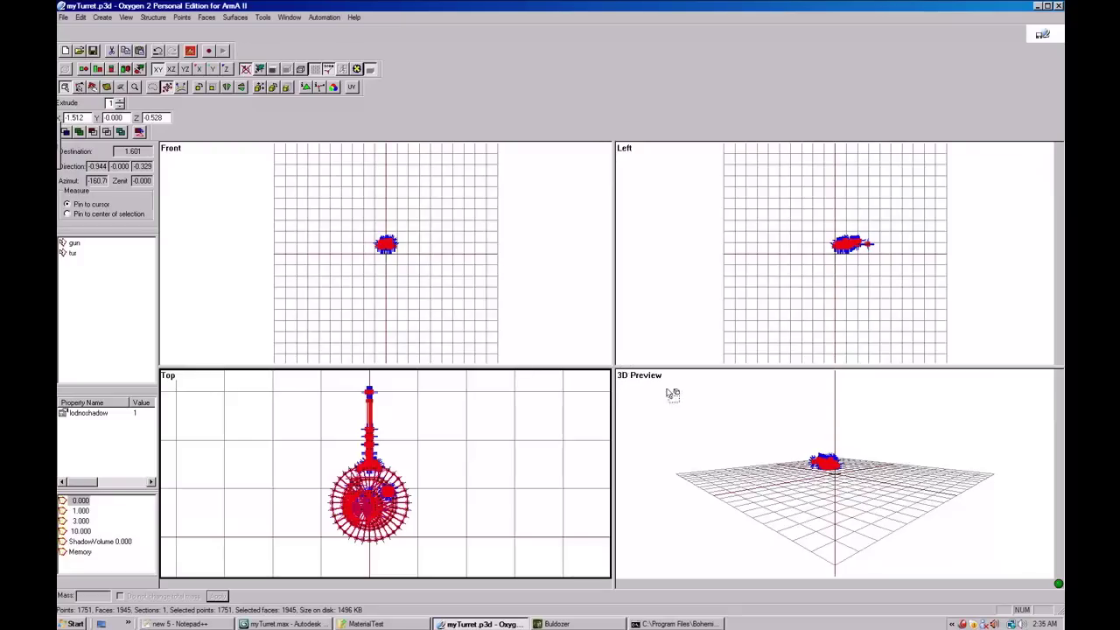
Show the turret as a solid, textured model in the 3D Preview and examine it from several angles.
click(873, 468)
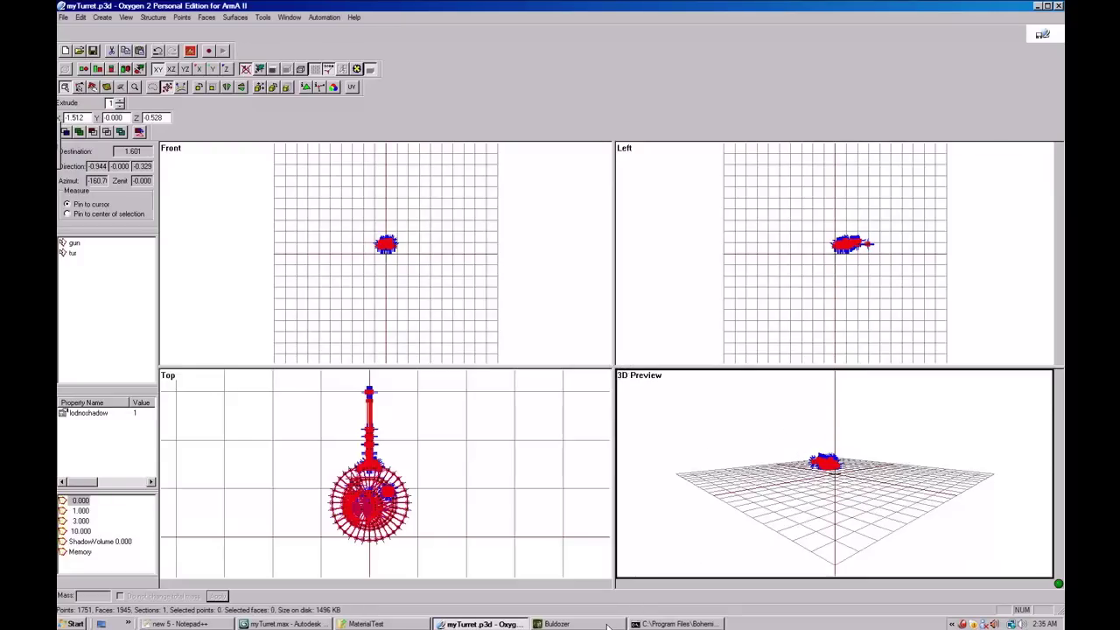
scroll(873, 468, down, 1)
drag(853, 503, 777, 435)
click(273, 70)
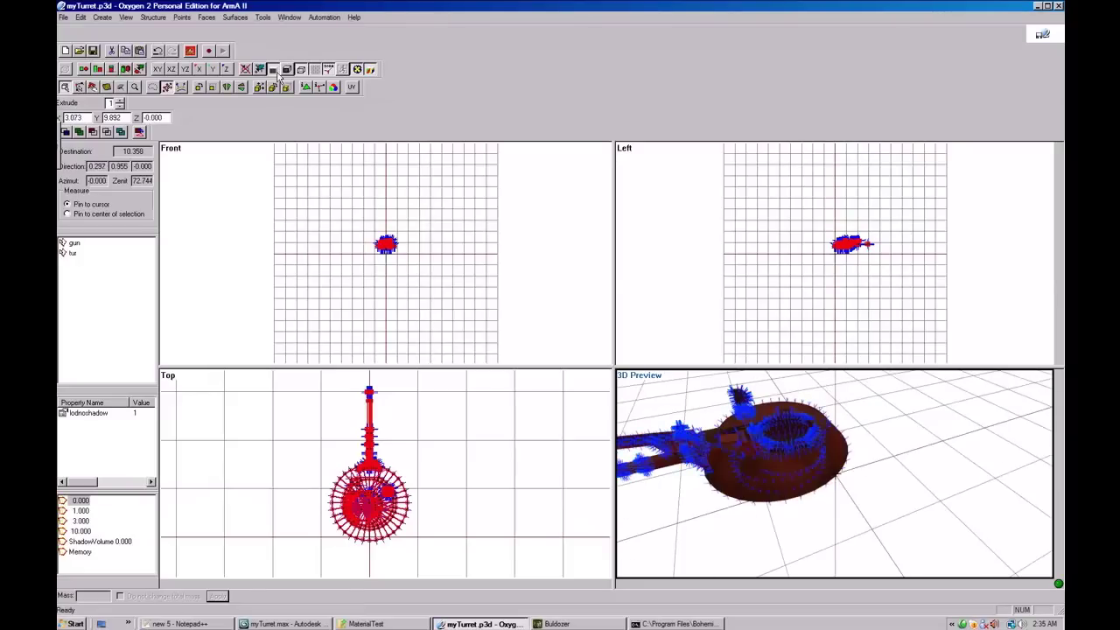
click(875, 490)
drag(798, 502, 833, 502)
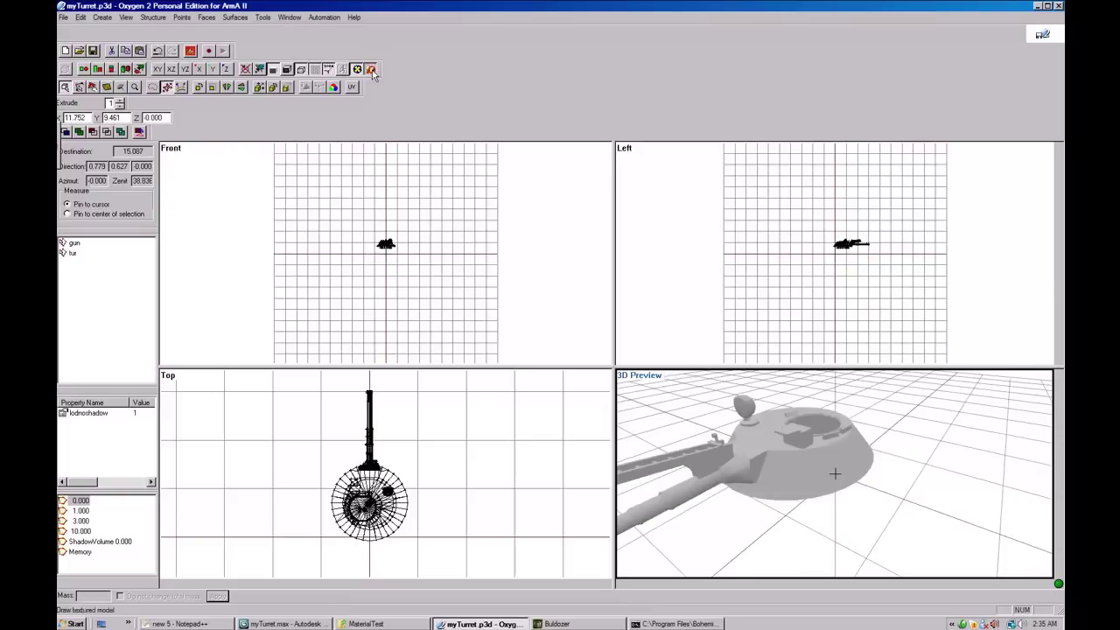
drag(843, 414, 915, 466)
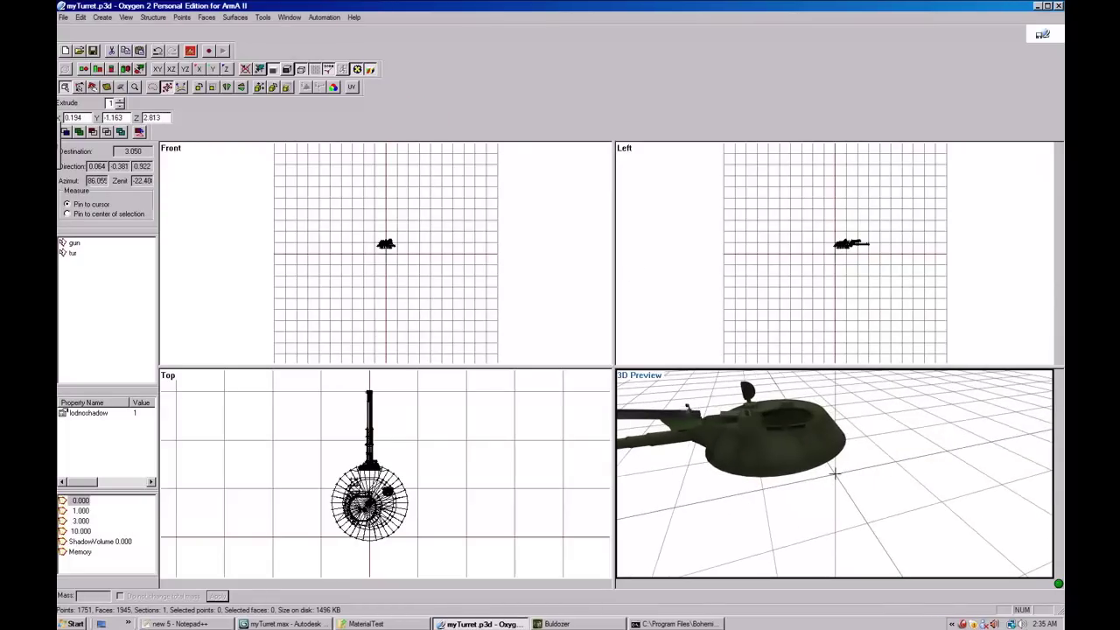
Switch to Buldozer and examine the textured turret up close and from different sides.
click(583, 624)
drag(709, 356, 609, 310)
scroll(609, 310, up, 5)
scroll(701, 276, down, 5)
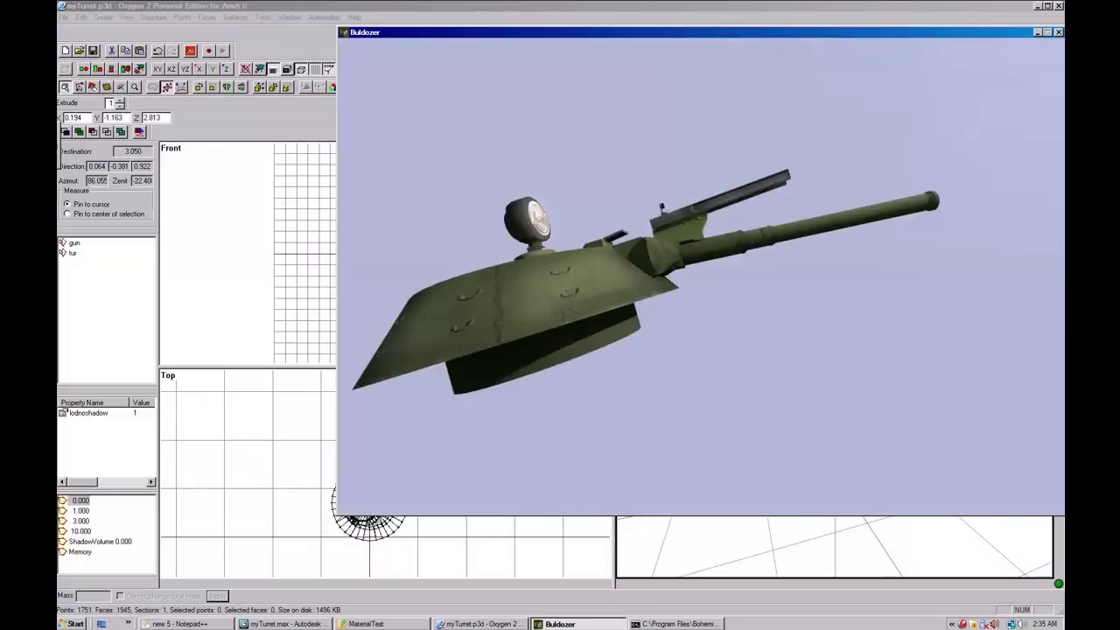
drag(557, 88, 839, 245)
drag(700, 276, 674, 350)
Select the mainTurret animation and run it back and forth through its range to test the turret's rotation.
key(bracketright)
scroll(701, 276, down, 4)
key(bracketleft)
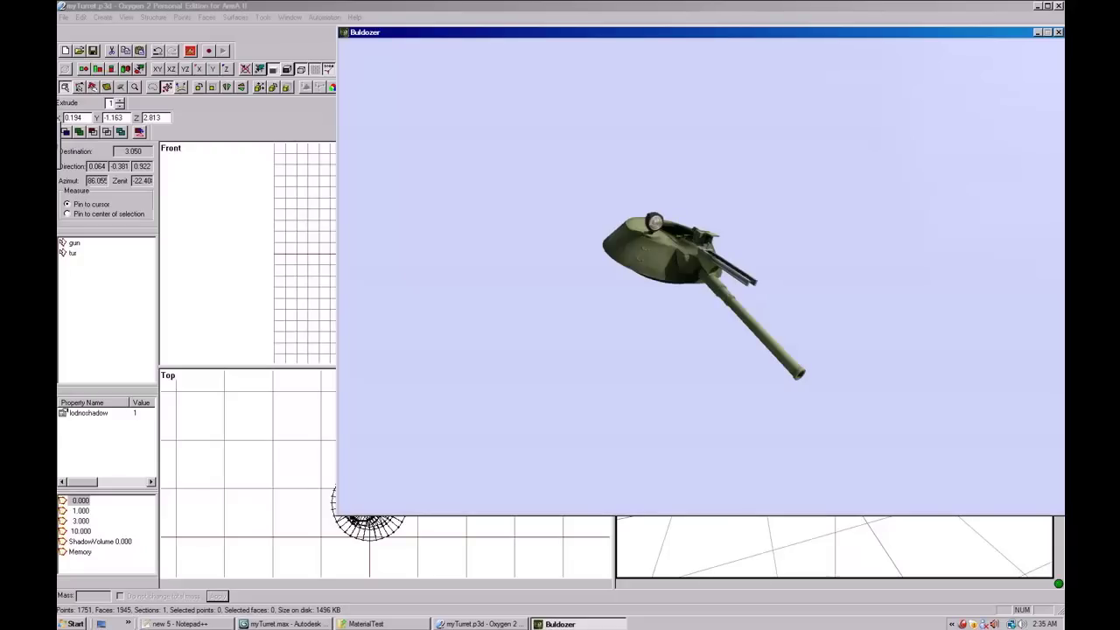
scroll(701, 276, up, 11)
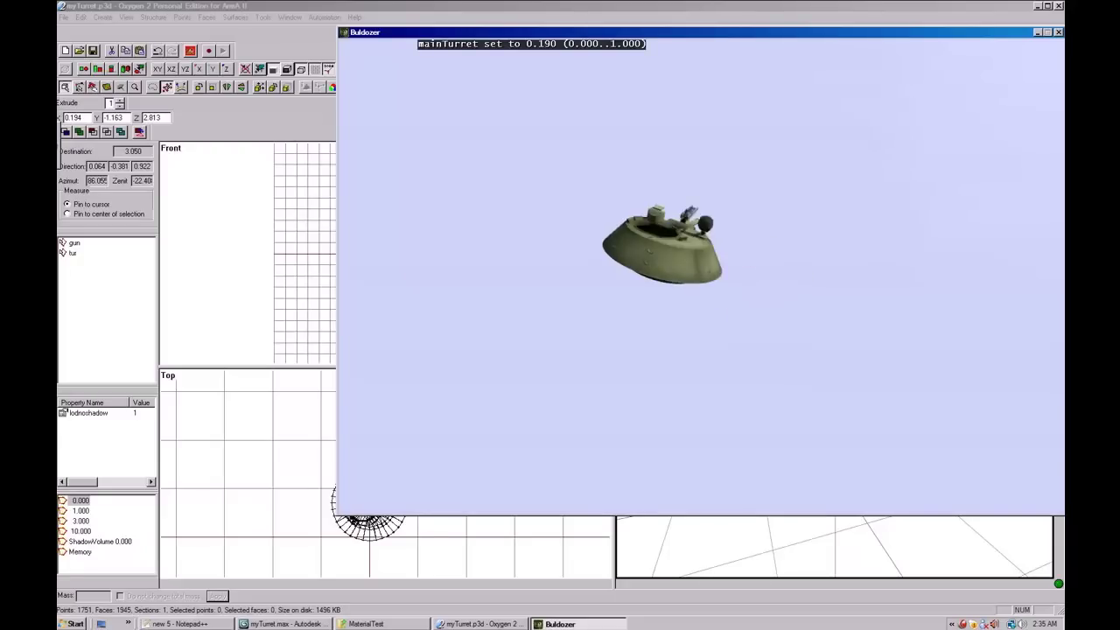
scroll(701, 276, down, 8)
scroll(701, 276, up, 8)
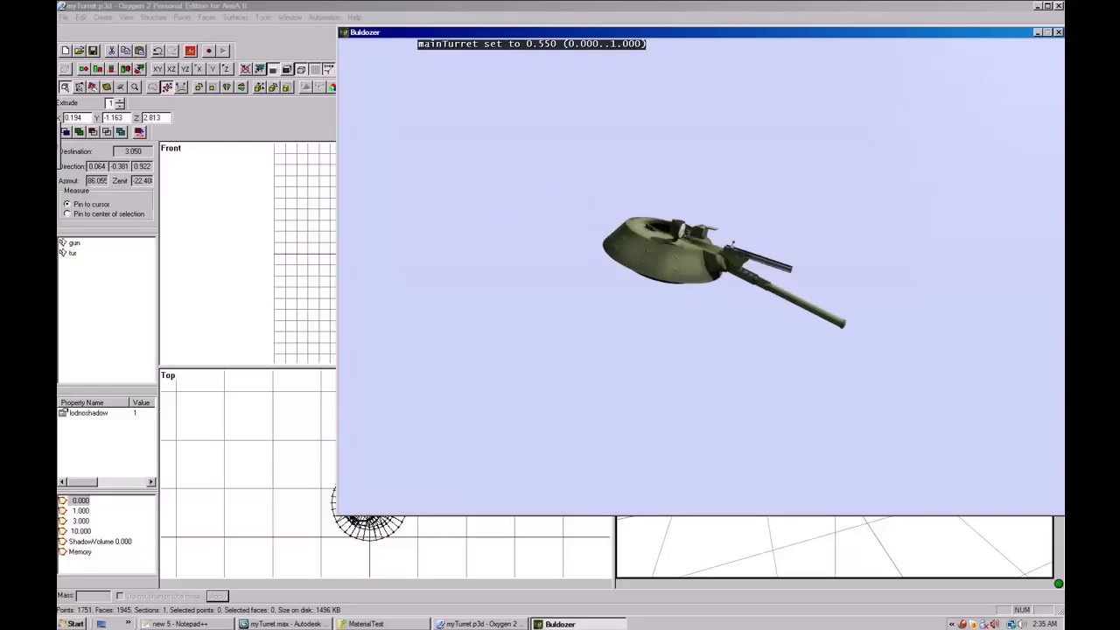
Switch to the mainGun animation and raise and lower the gun across its range to test its elevation.
key(bracketright)
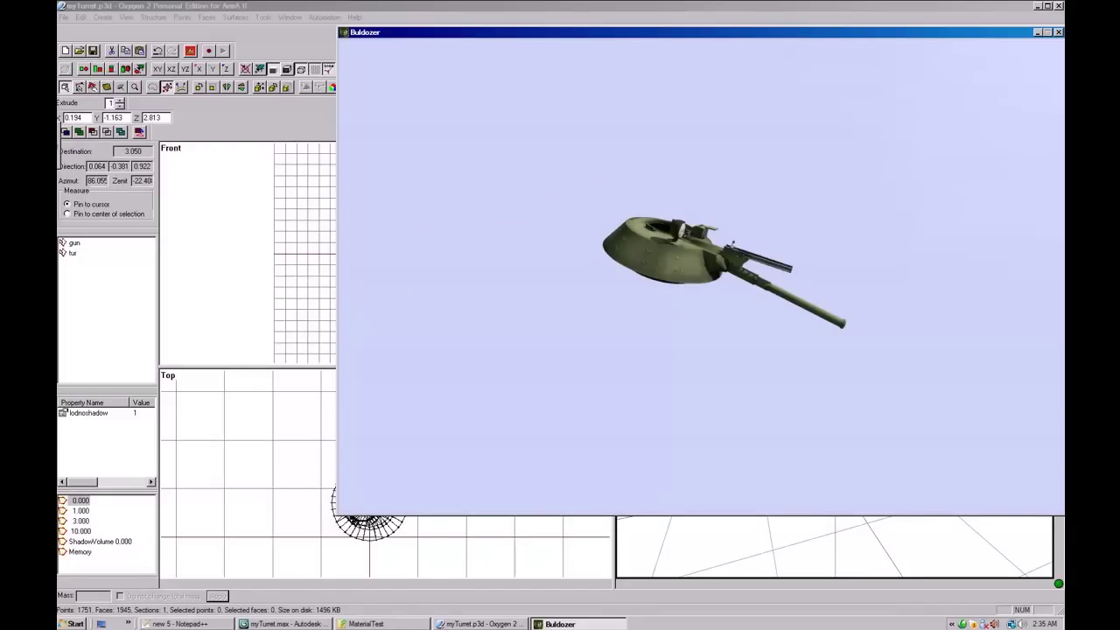
key(bracketleft)
key(bracketright)
key(bracketleft)
key(bracketright)
scroll(770, 271, up, 10)
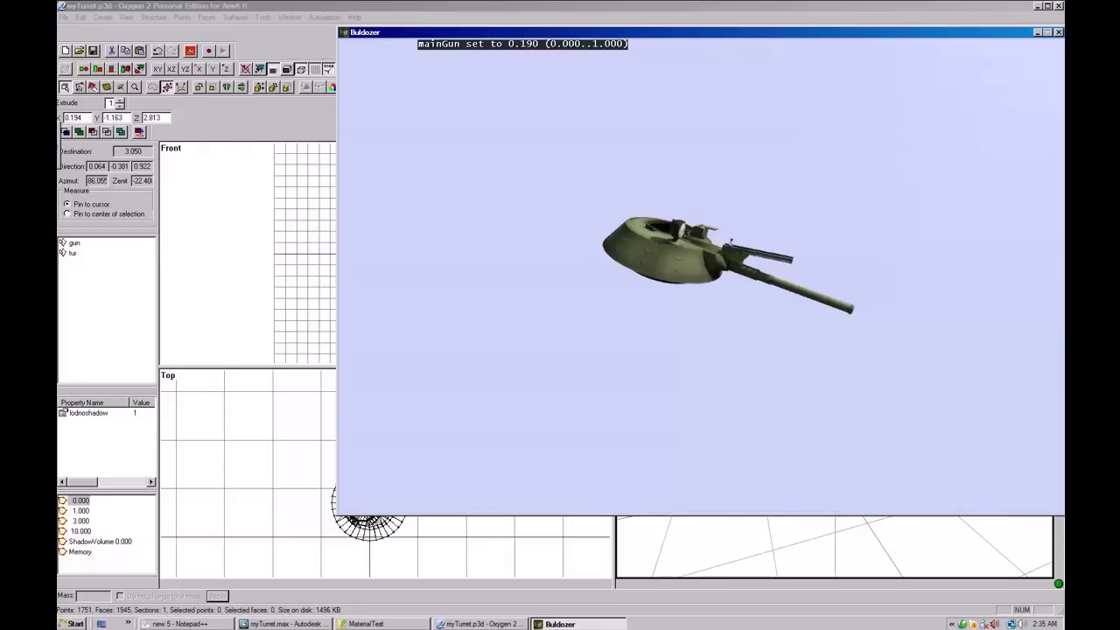
scroll(770, 263, down, 7)
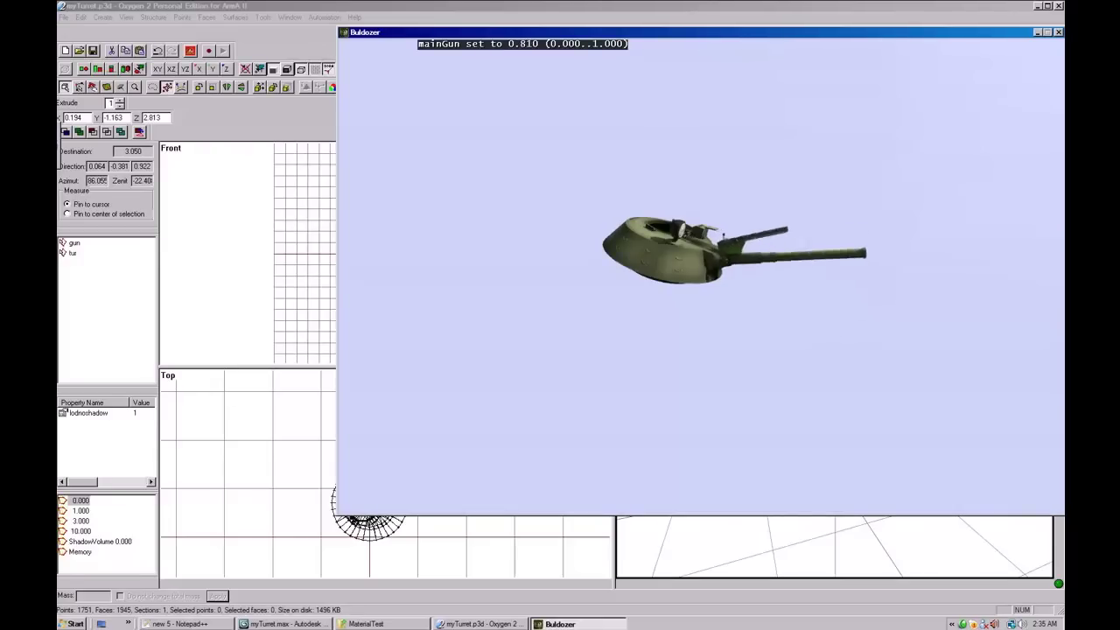
scroll(770, 263, down, 6)
scroll(770, 263, up, 14)
Return to the mainTurret animation and rotate the turret both ways with the gun raised.
key(bracketleft)
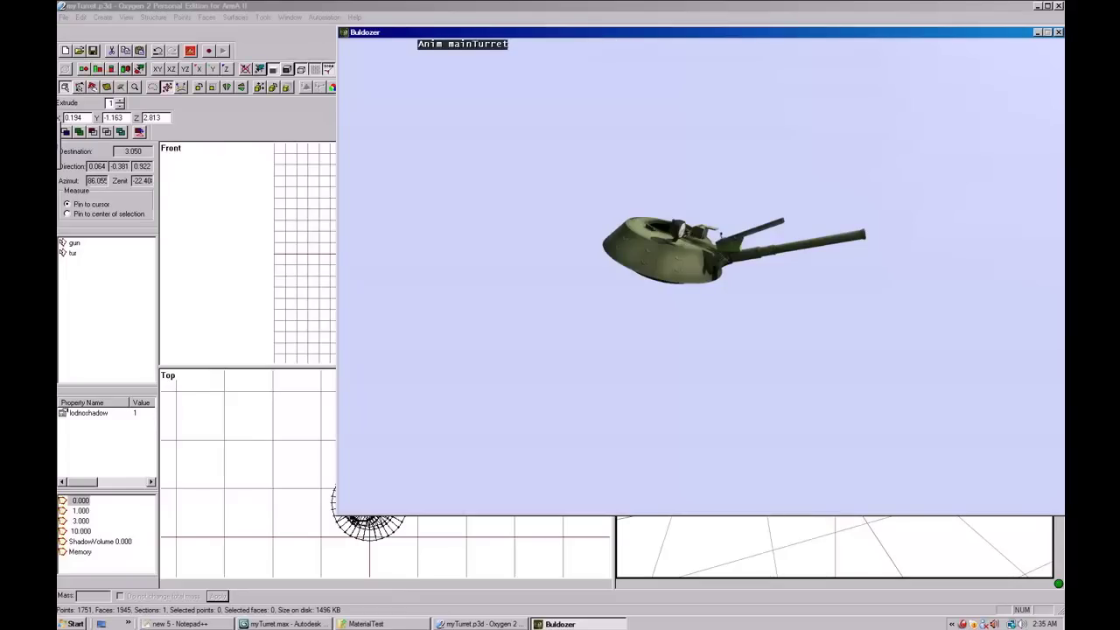
scroll(718, 254, down, 12)
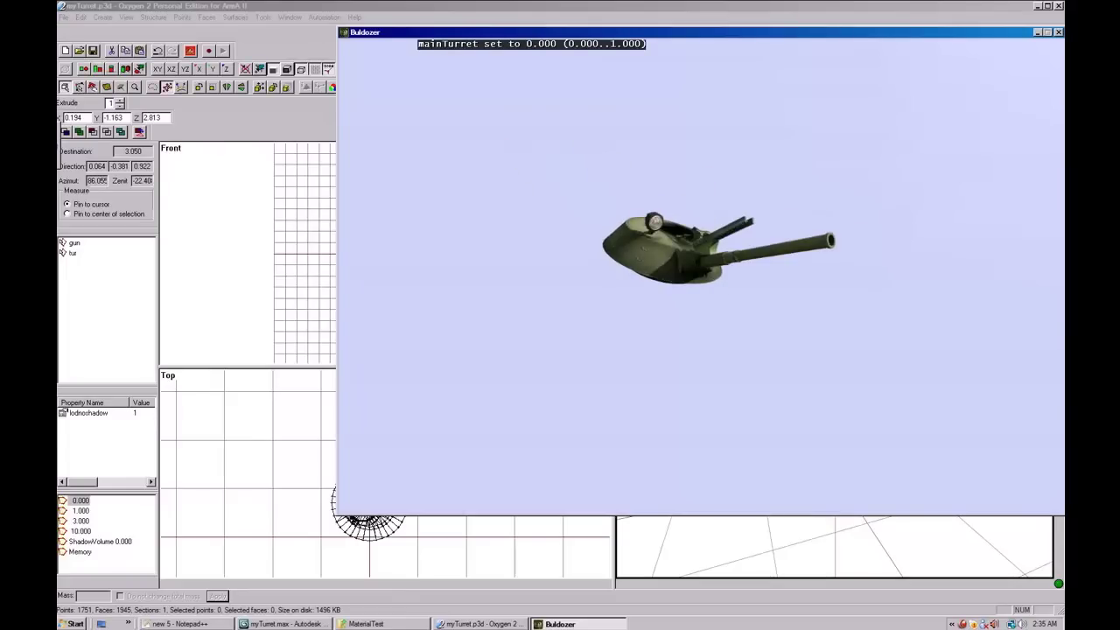
scroll(770, 263, up, 10)
Switch to 3ds Max and collapse the Export section of the ArmA Tool Box.
key(alt+Tab)
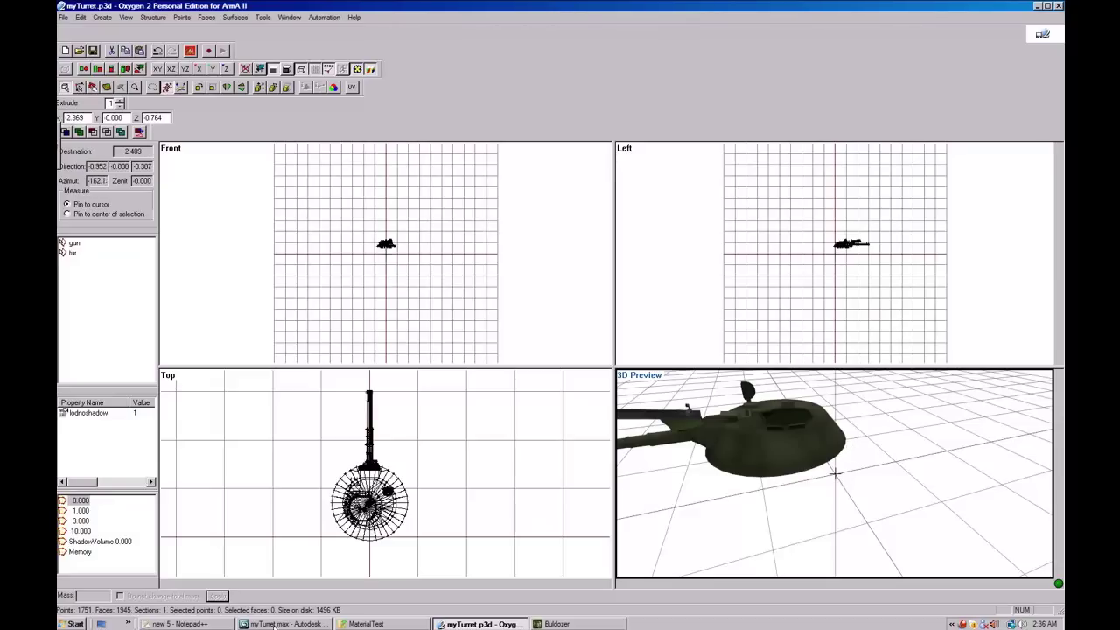
key(alt+Tab)
click(109, 213)
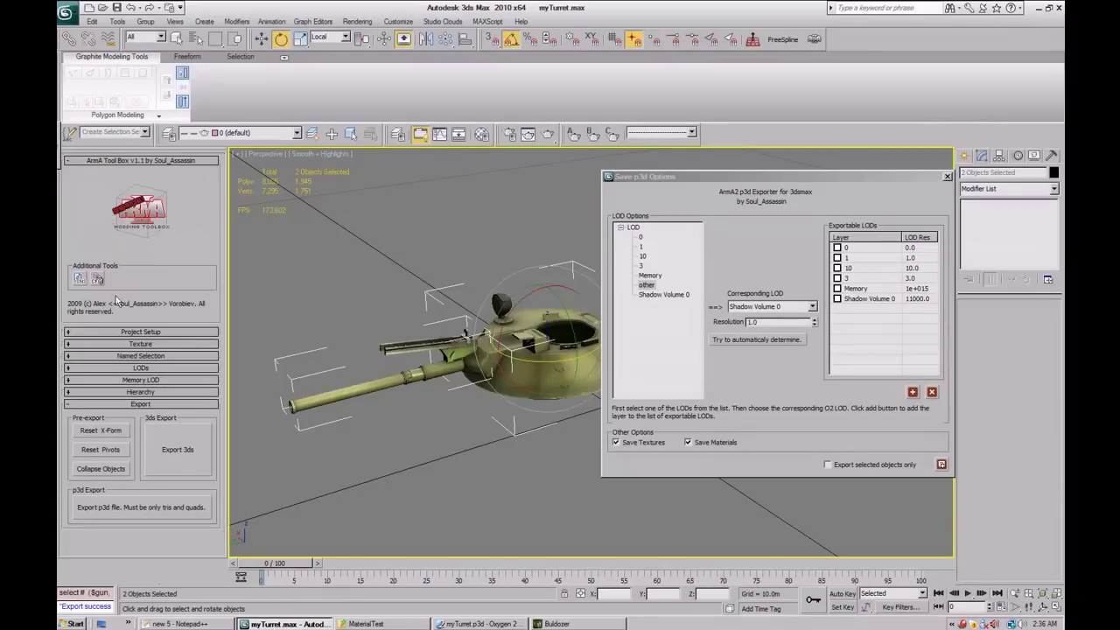
click(125, 405)
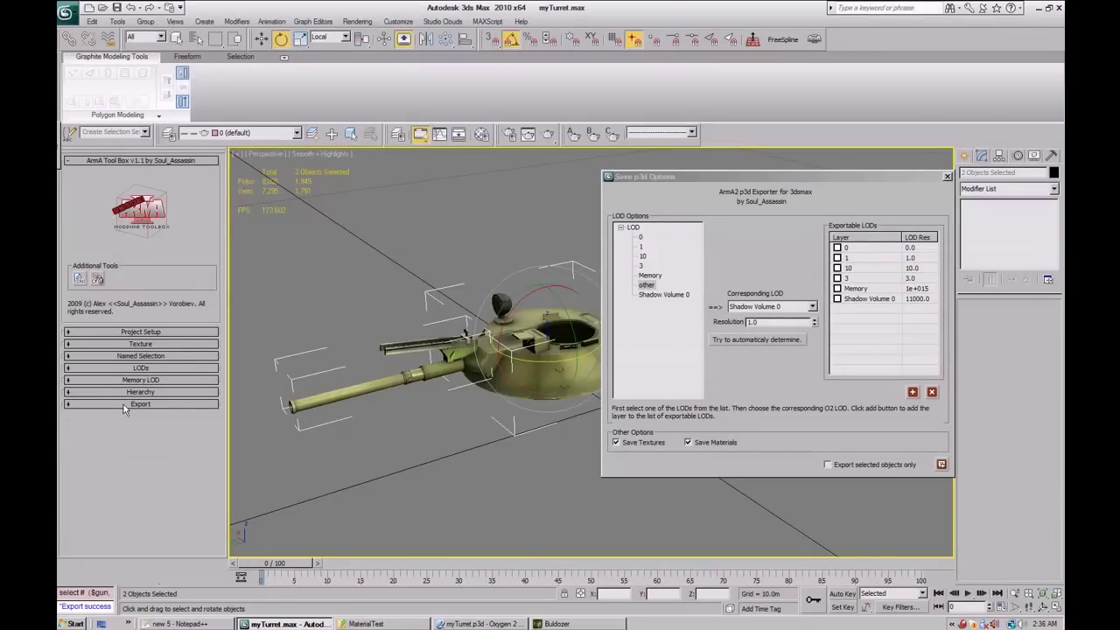